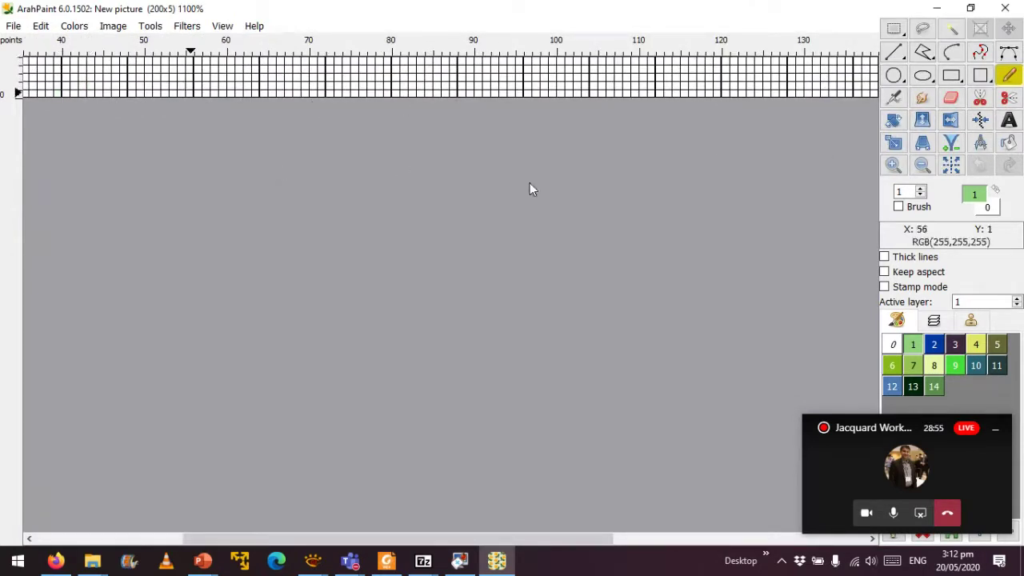
# Show the brush patterns and activate the Fill tool with Fill to border enabled.
pyautogui.click(996, 436)
pyautogui.click(970, 323)
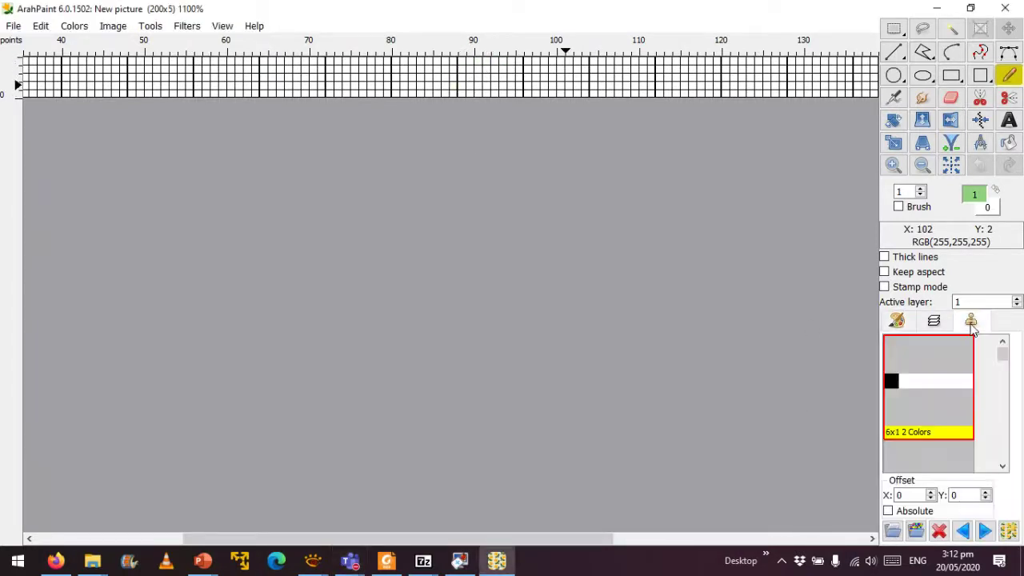
pyautogui.click(1005, 143)
pyautogui.click(920, 257)
pyautogui.click(917, 530)
pyautogui.click(916, 530)
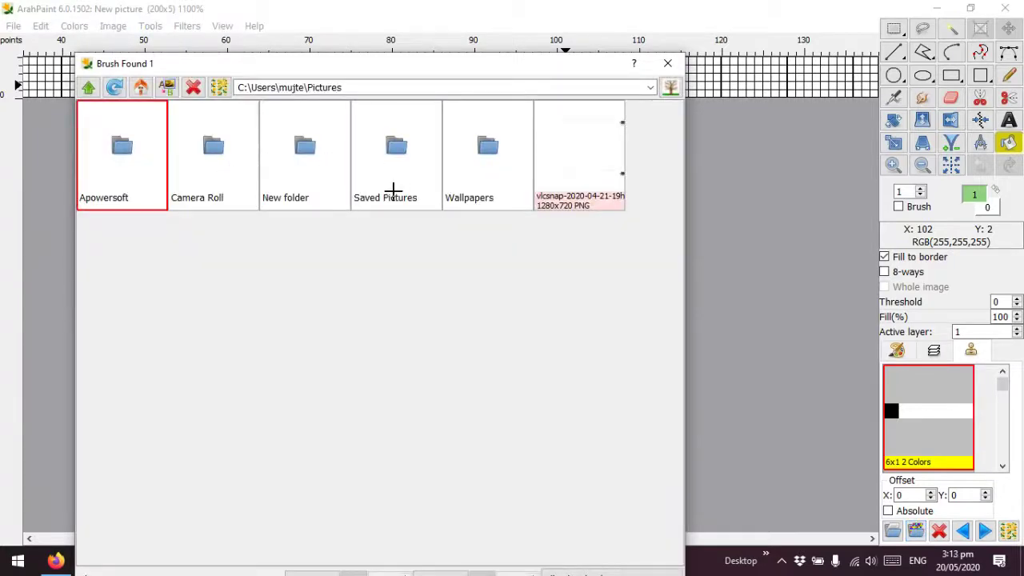
pyautogui.click(89, 87)
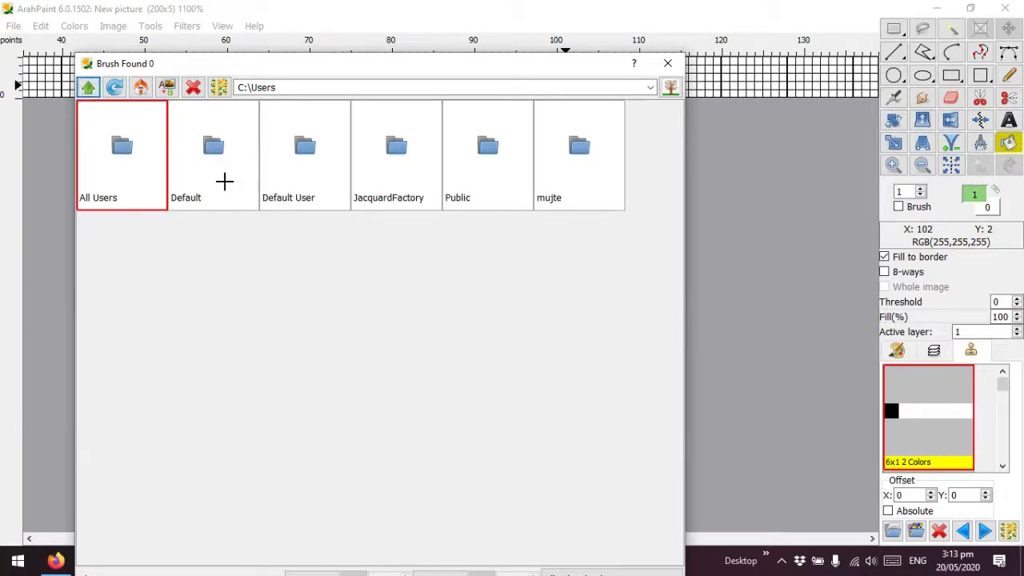
pyautogui.doubleClick(544, 189)
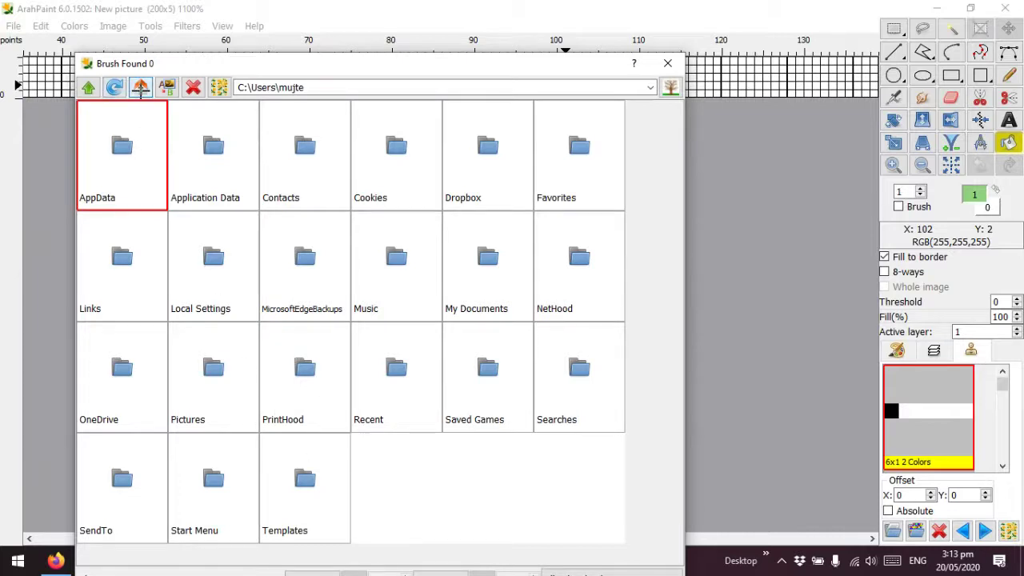
pyautogui.click(140, 87)
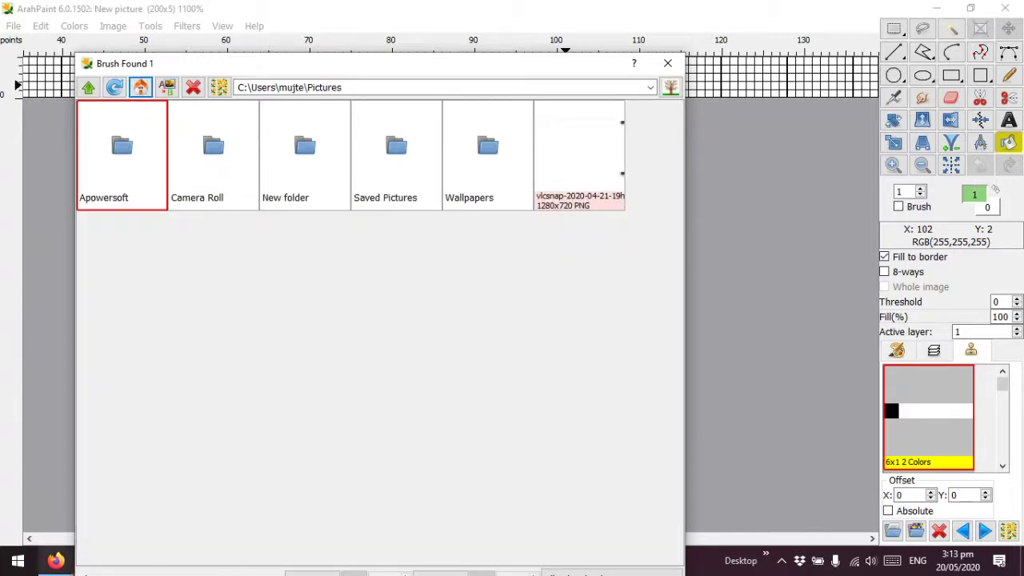
pyautogui.click(404, 566)
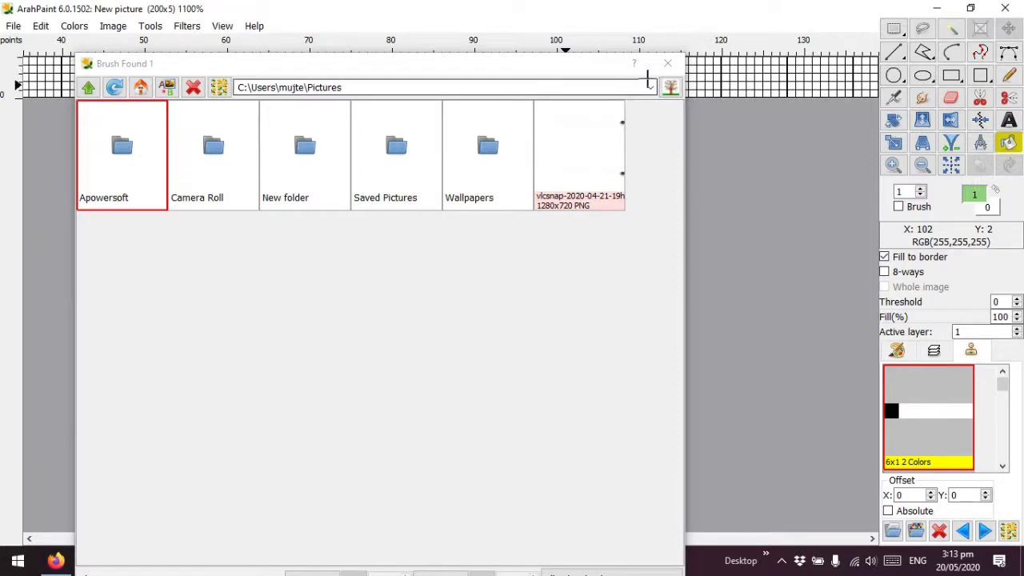
pyautogui.click(668, 63)
# Switch to File Explorer's Downloads window, open the Desktop folder and check its path.
pyautogui.click(95, 564)
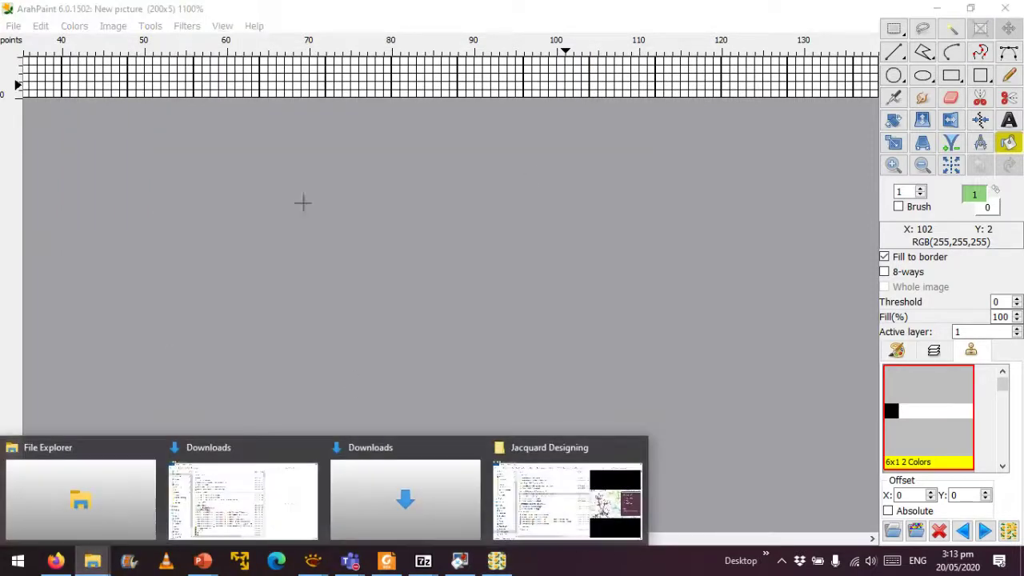
pyautogui.click(279, 516)
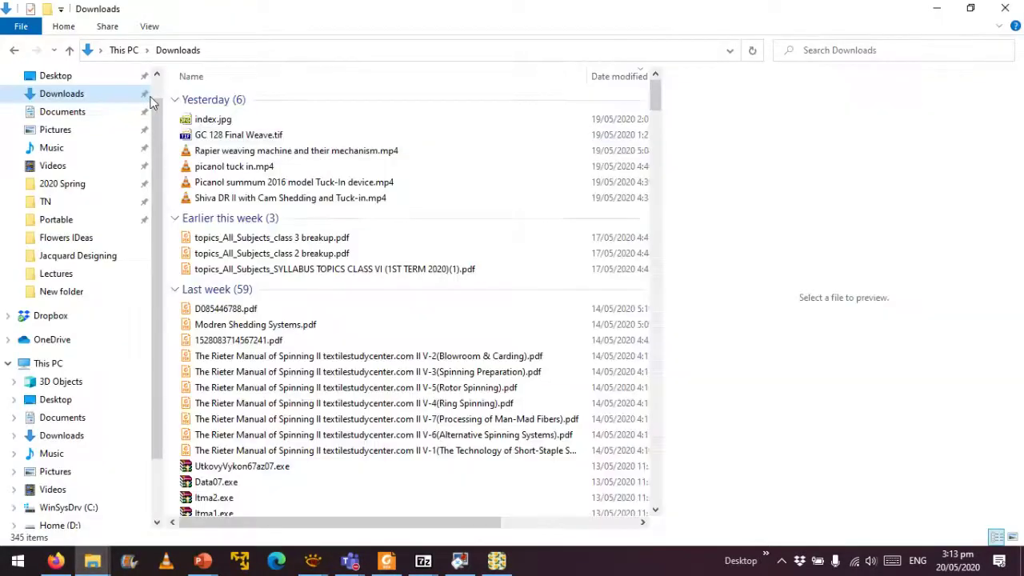
pyautogui.click(137, 75)
pyautogui.click(276, 50)
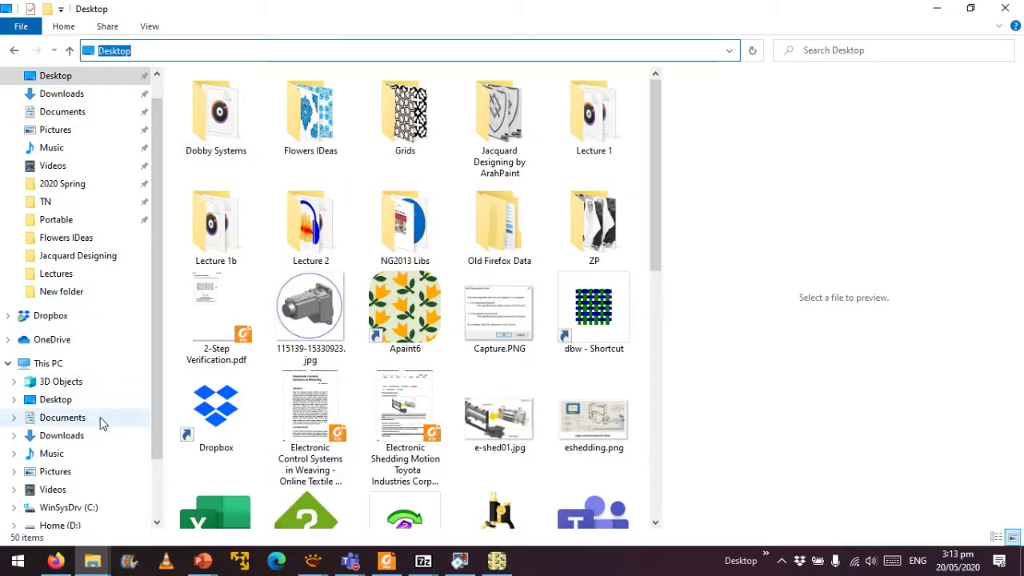
# Open the Desktop folder stored inside the user's folder under Users on the Home (D:) drive.
pyautogui.scroll(-2, 104, 500)
pyautogui.click(102, 477)
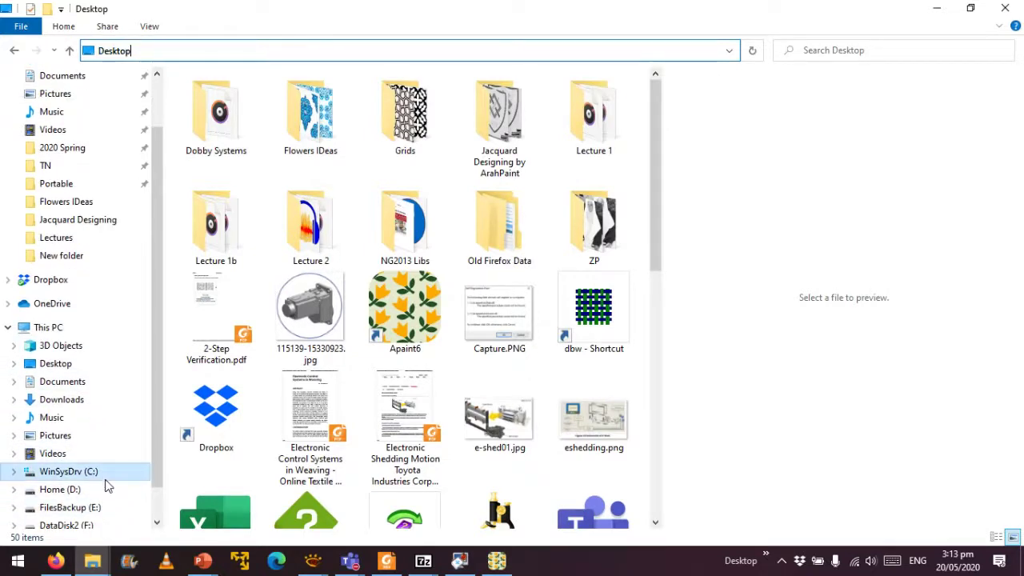
pyautogui.click(102, 490)
pyautogui.click(296, 124)
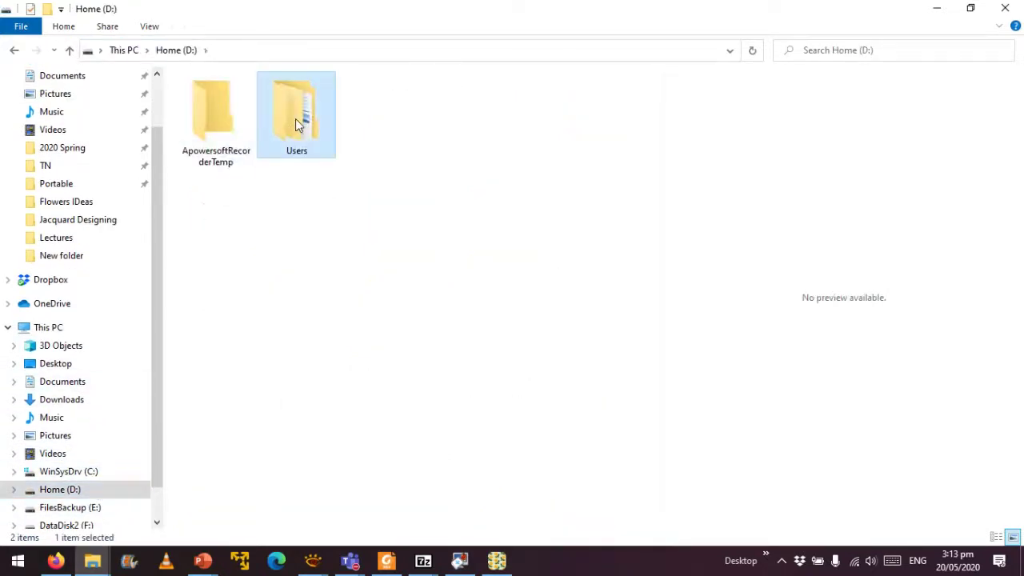
pyautogui.doubleClick(296, 124)
pyautogui.click(229, 142)
pyautogui.doubleClick(229, 142)
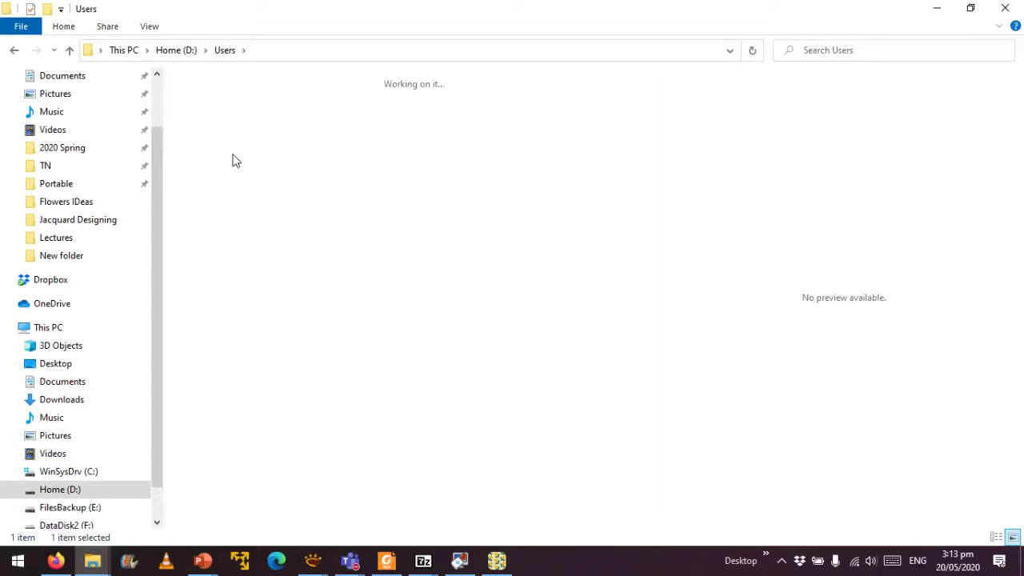
pyautogui.doubleClick(307, 104)
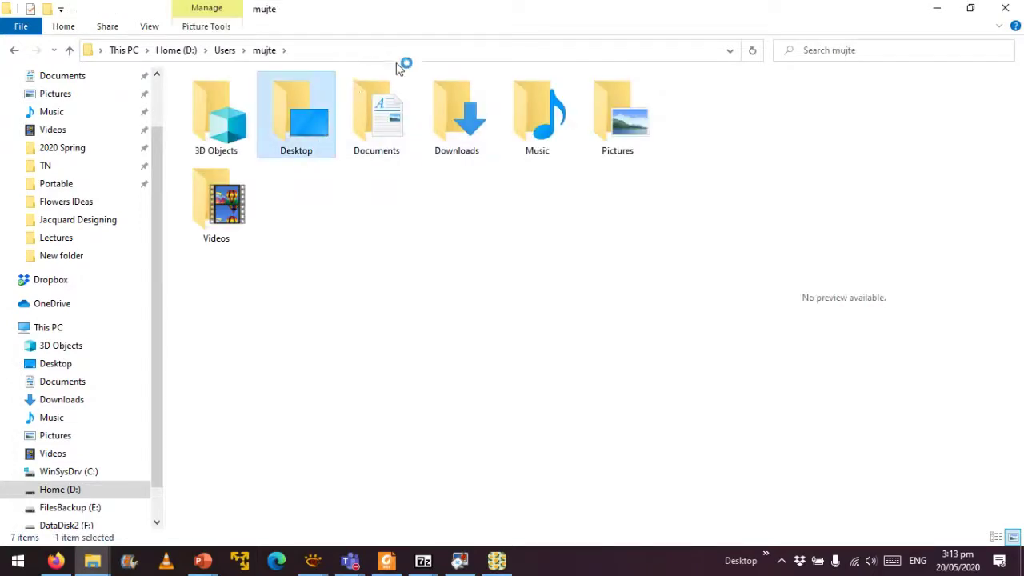
# Copy the Desktop folder's full path, switch to ArahPaint and open that path in the brush browser.
pyautogui.click(434, 50)
pyautogui.rightClick(435, 52)
pyautogui.click(460, 101)
pyautogui.click(496, 560)
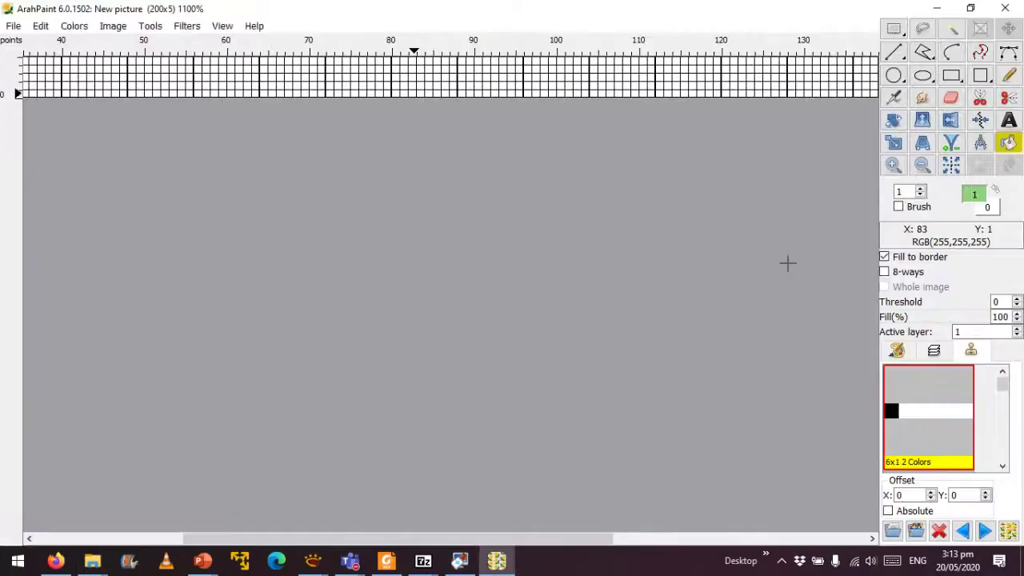
pyautogui.click(916, 531)
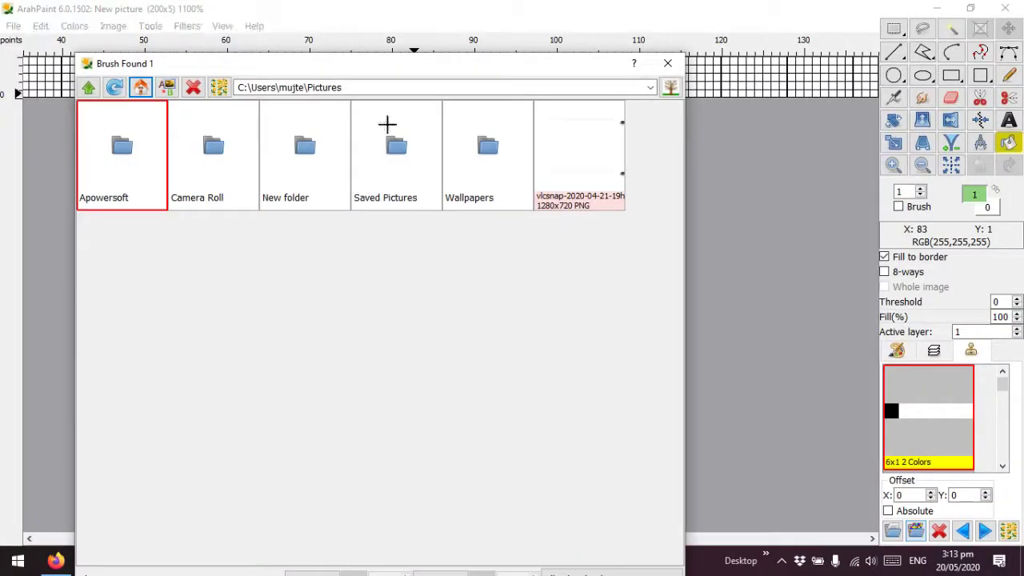
pyautogui.moveTo(372, 87); pyautogui.dragTo(238, 73)
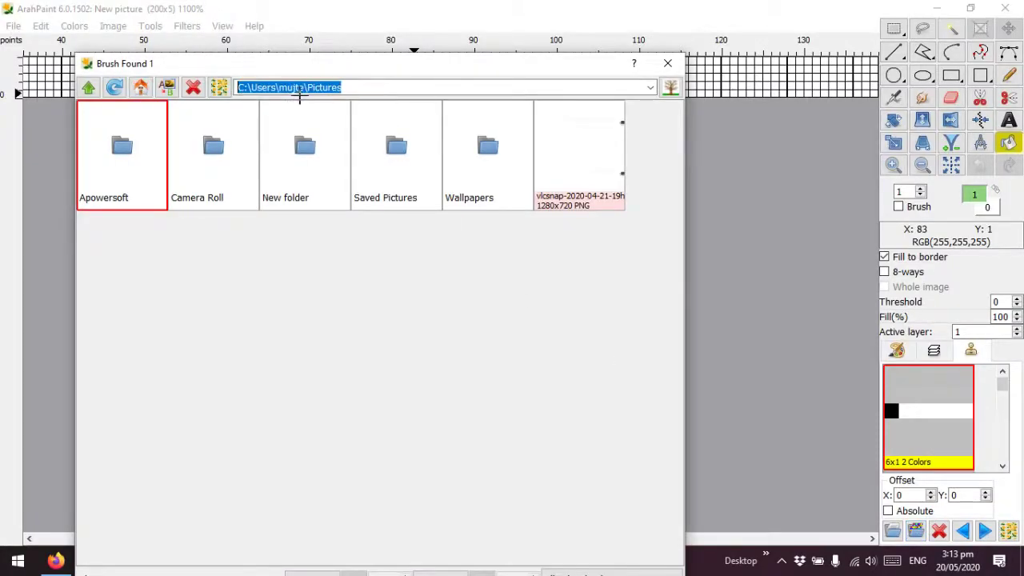
pyautogui.rightClick(301, 93)
pyautogui.click(350, 173)
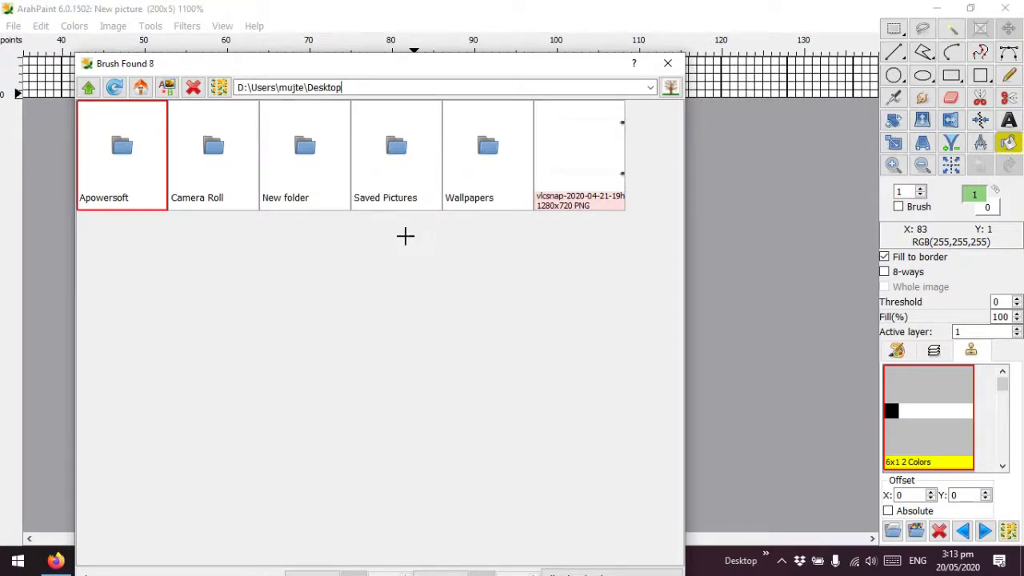
# Load the Sateen5End weave as the brush from the Weaves folder in Jacquard Designing by ArahPaint.
pyautogui.doubleClick(401, 174)
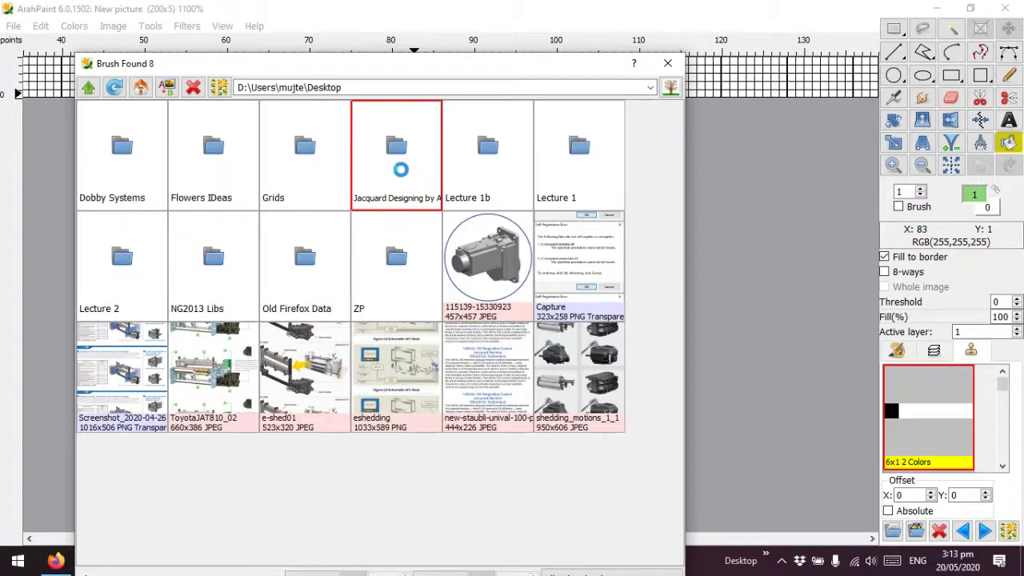
pyautogui.doubleClick(203, 278)
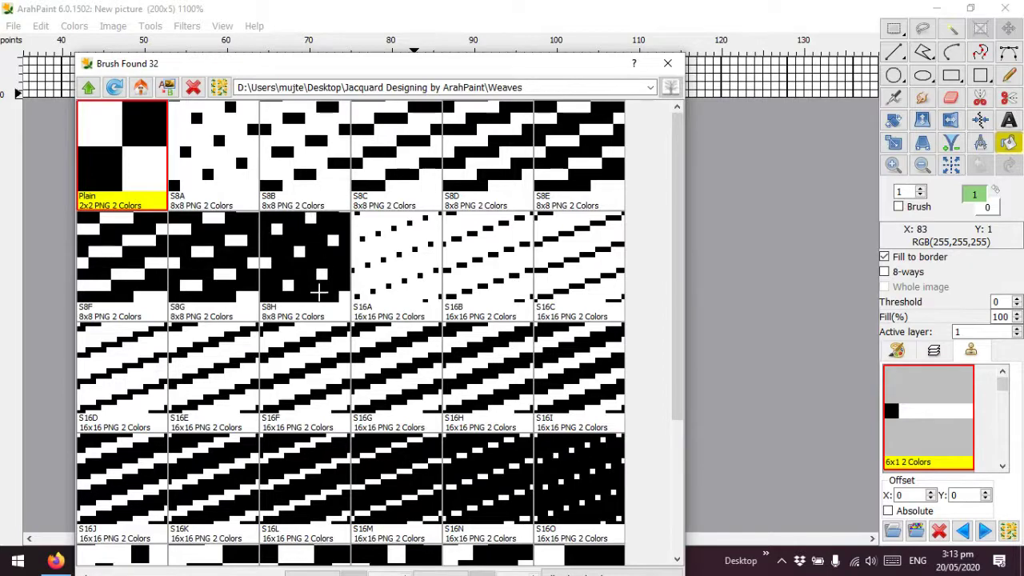
pyautogui.scroll(-4, 320, 288)
pyautogui.click(116, 424)
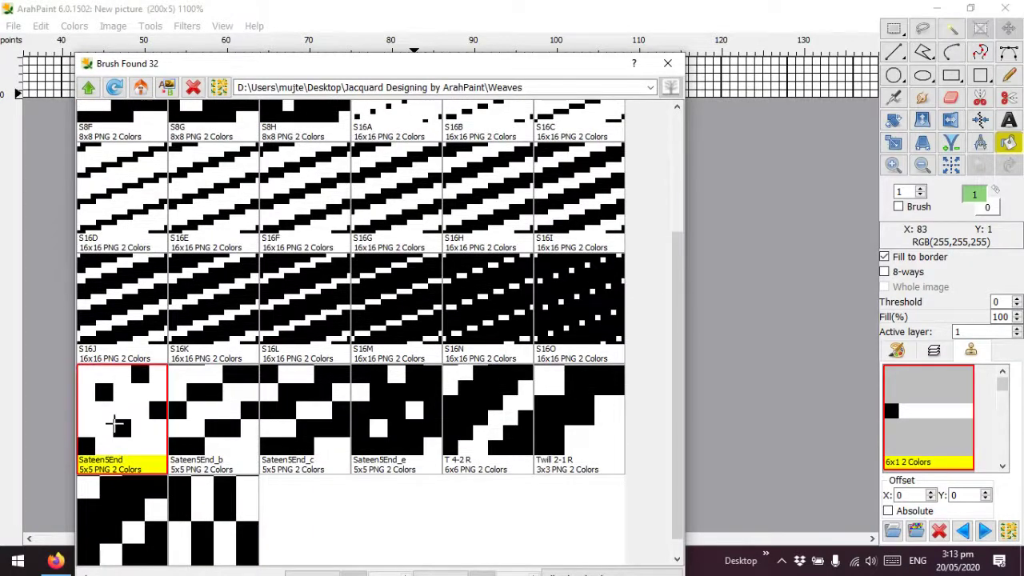
pyautogui.doubleClick(118, 425)
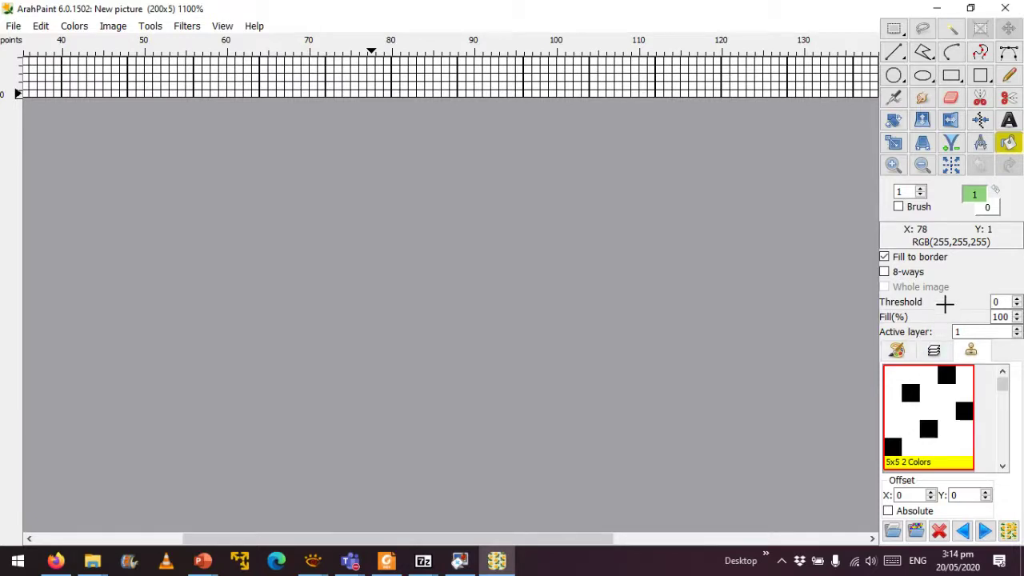
# Try to fill the grid with the 5x5 sateen brush while Fill to border is on.
pyautogui.click(647, 83)
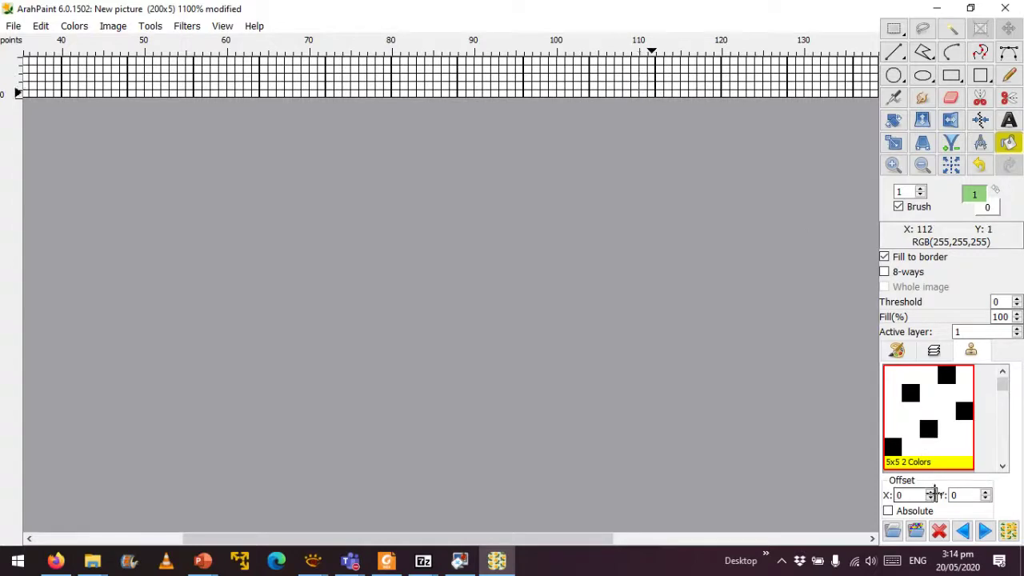
pyautogui.click(893, 528)
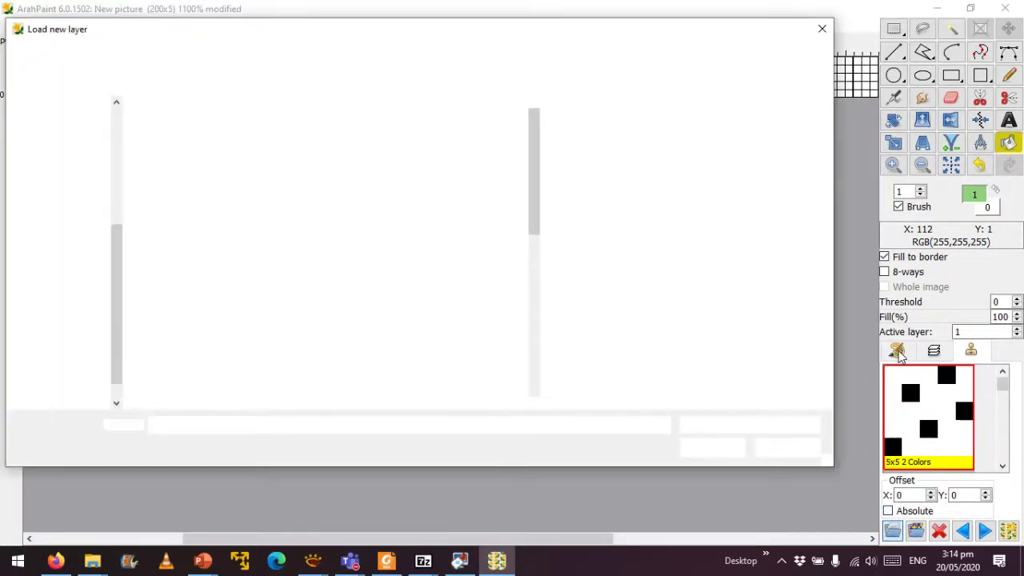
pyautogui.click(822, 29)
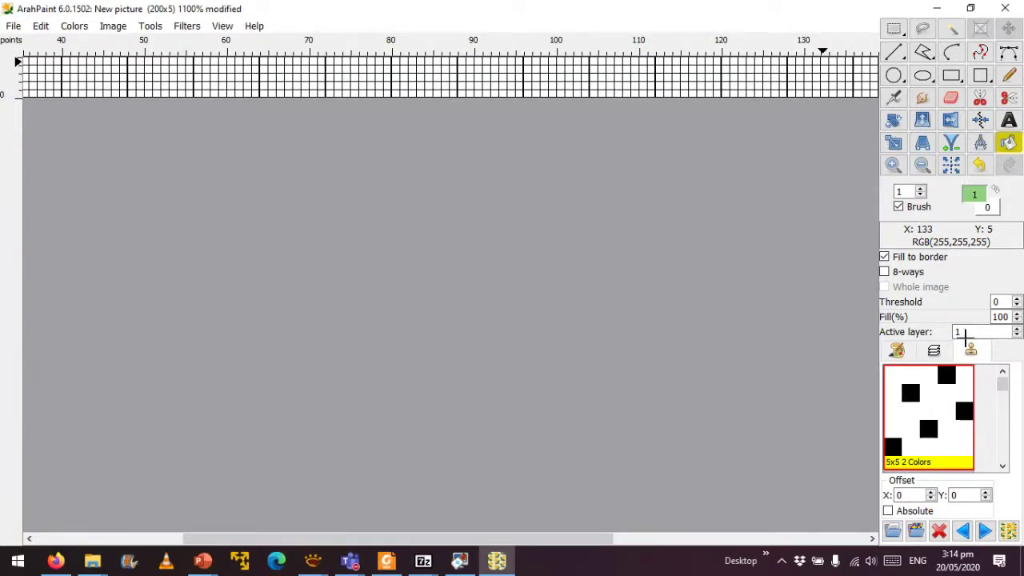
# Turn off Fill to border and fill the entire 200x5 picture with the 5x5 sateen brush.
pyautogui.click(886, 257)
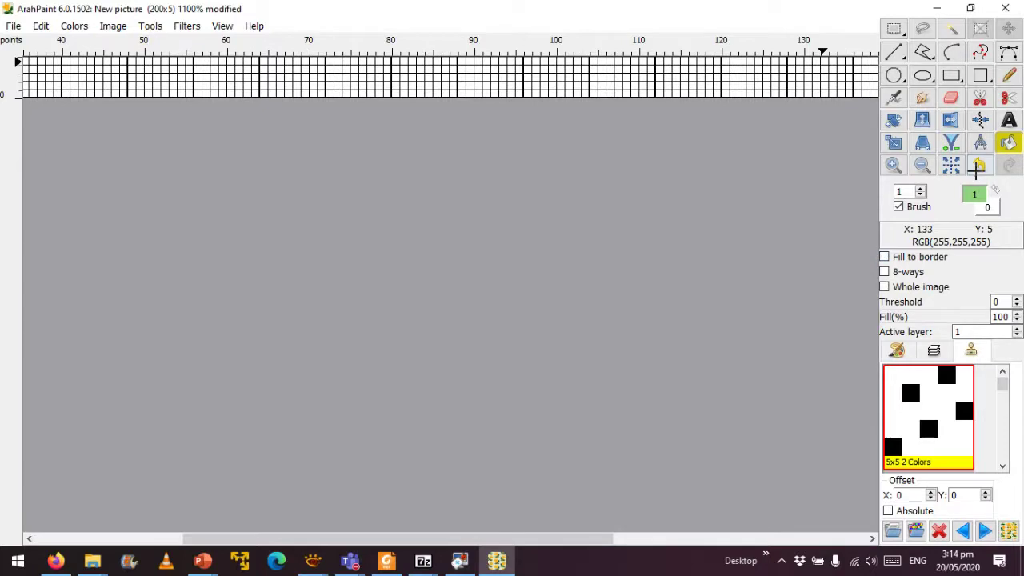
pyautogui.click(898, 207)
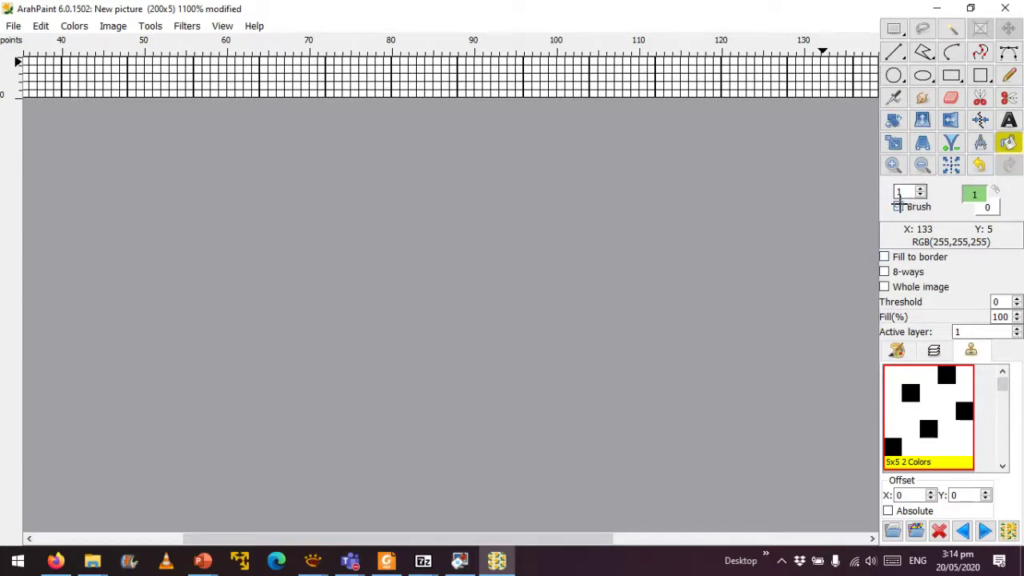
pyautogui.click(690, 93)
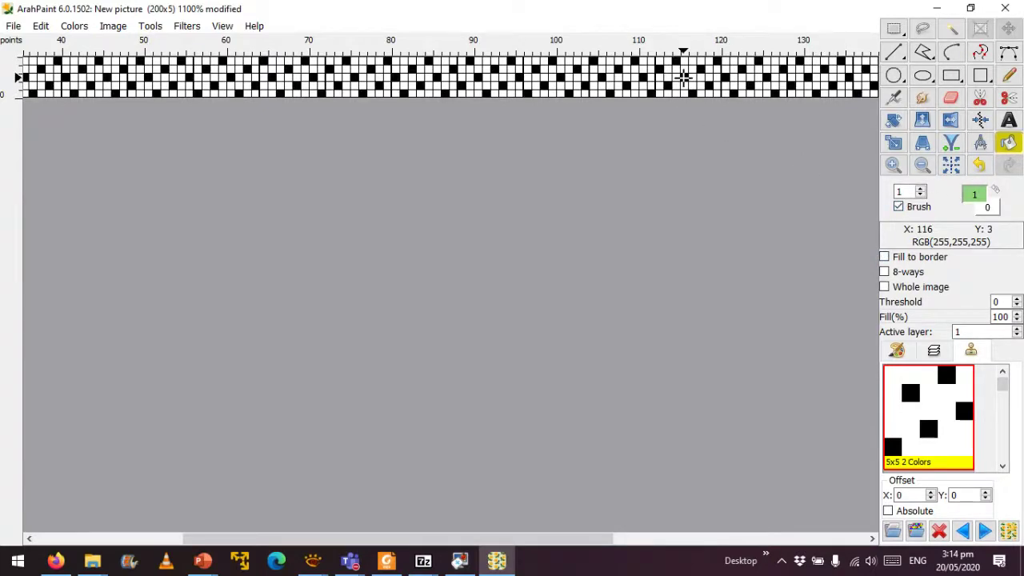
pyautogui.scroll(-3, 410, 82)
pyautogui.scroll(-4, 410, 82)
pyautogui.scroll(2, 411, 82)
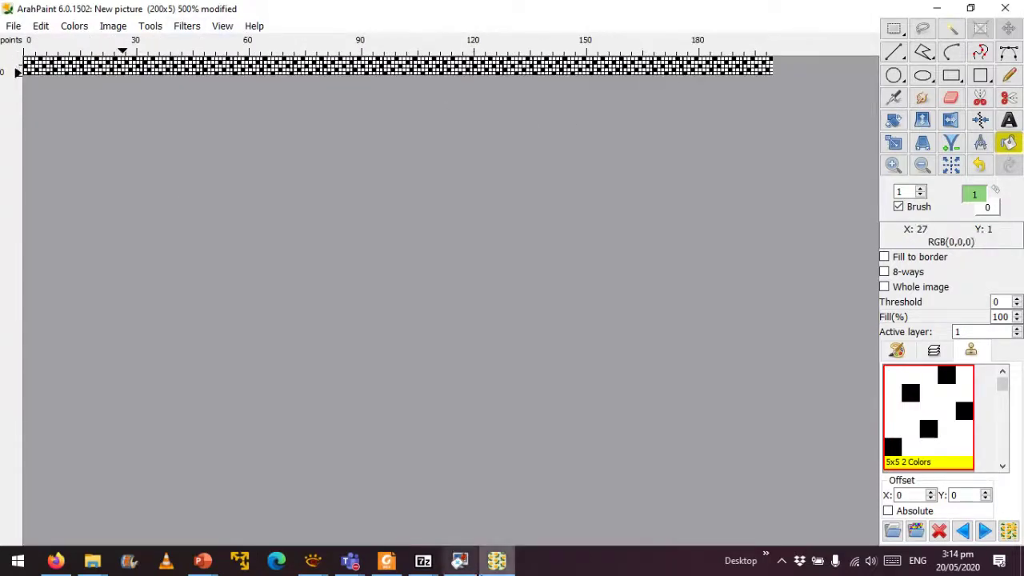
# Switch to PowerPoint and compare the filled picture with the 5-end satin punch cards on slide 16 of Weave Design For Jacquard2.
pyautogui.click(202, 561)
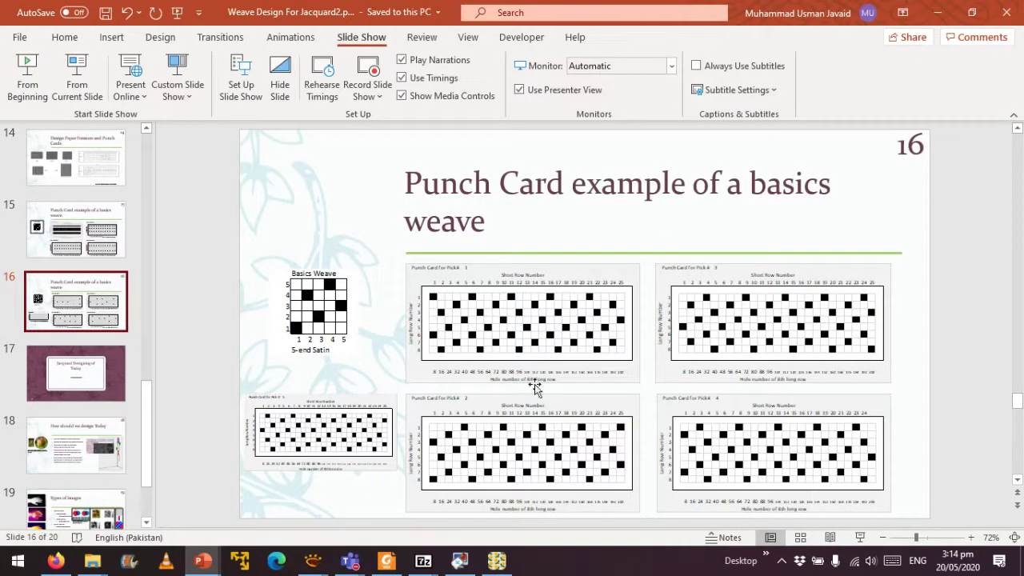
pyautogui.click(497, 561)
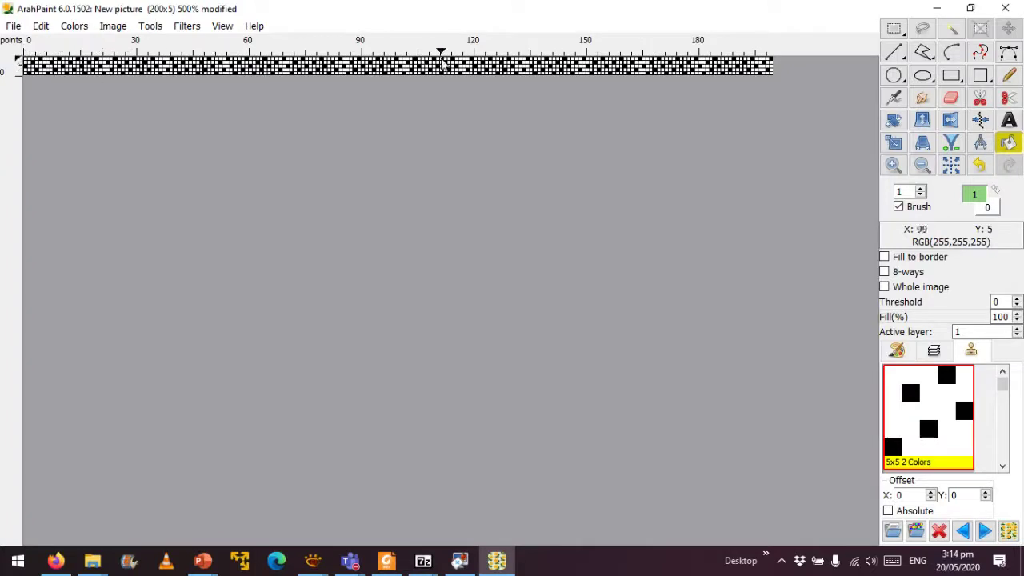
pyautogui.moveTo(422, 563)
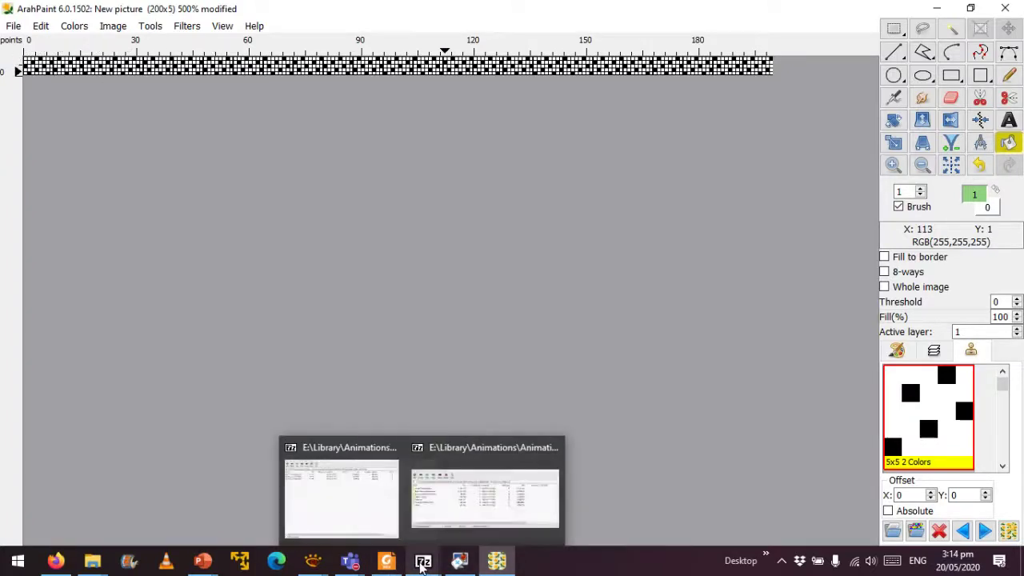
pyautogui.moveTo(217, 554)
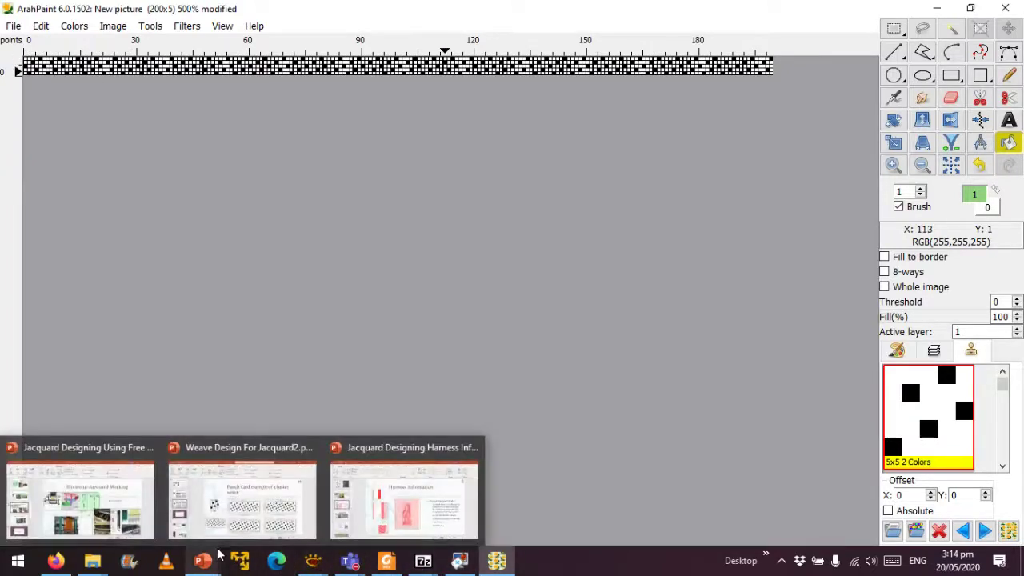
pyautogui.click(268, 521)
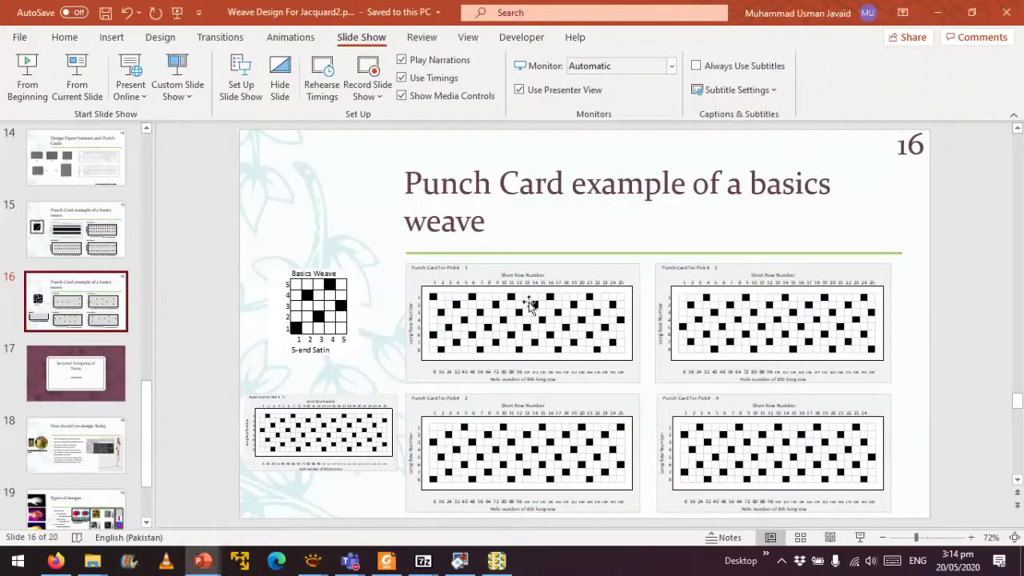
pyautogui.click(939, 17)
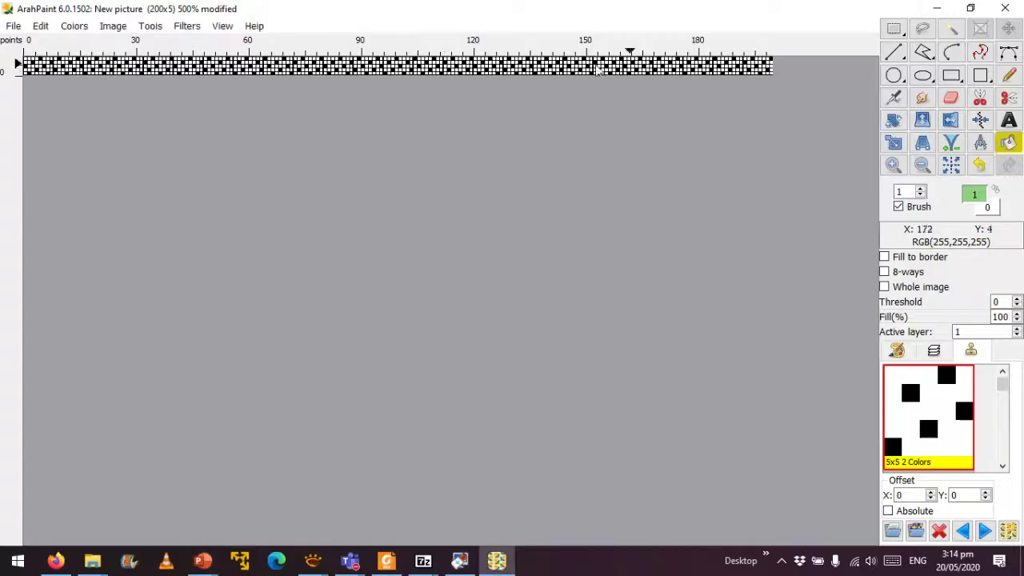
# Start saving the filled picture as a new file in the Jacquard Designing by ArahPaint folder.
pyautogui.click(18, 25)
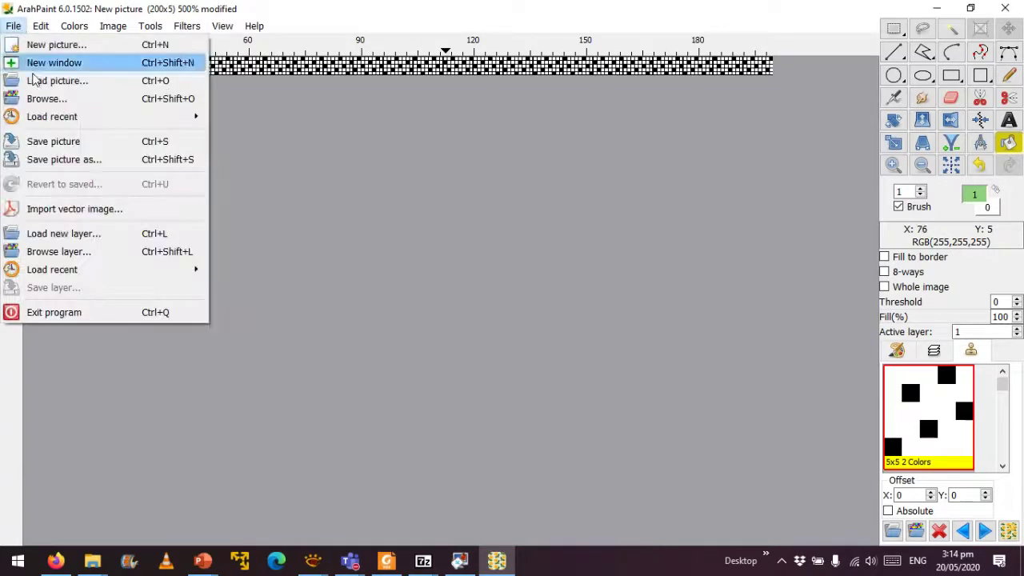
pyautogui.click(100, 159)
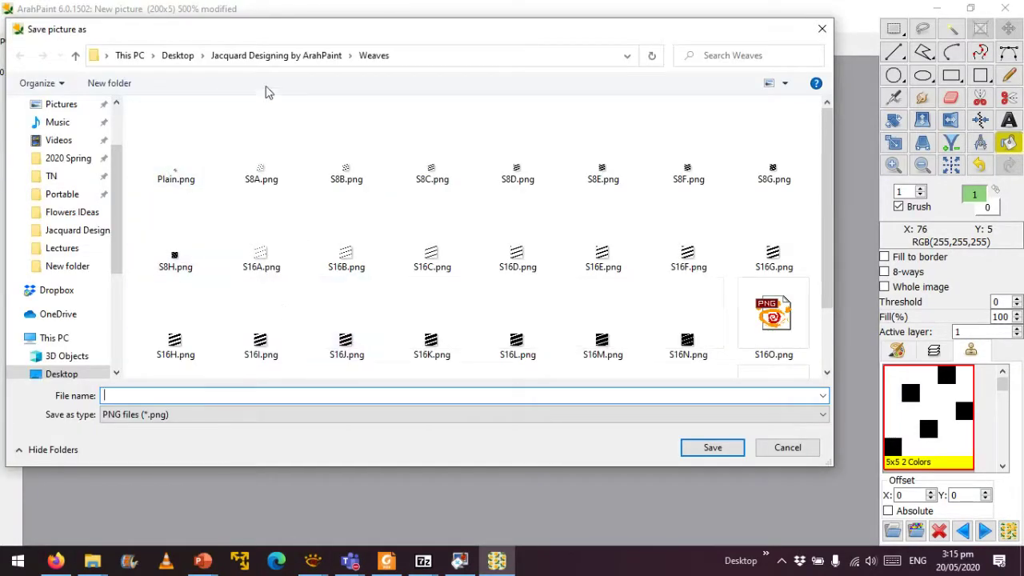
pyautogui.click(288, 56)
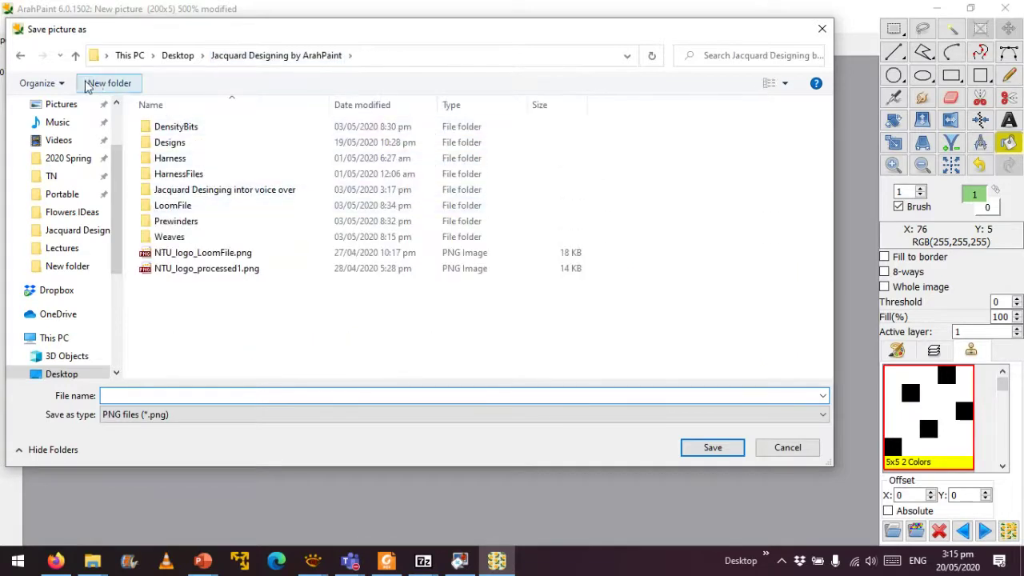
pyautogui.write('Mech')
pyautogui.press('BackSpace')
pyautogui.press('BackSpace')
pyautogui.press('BackSpace')
pyautogui.press('BackSpace')
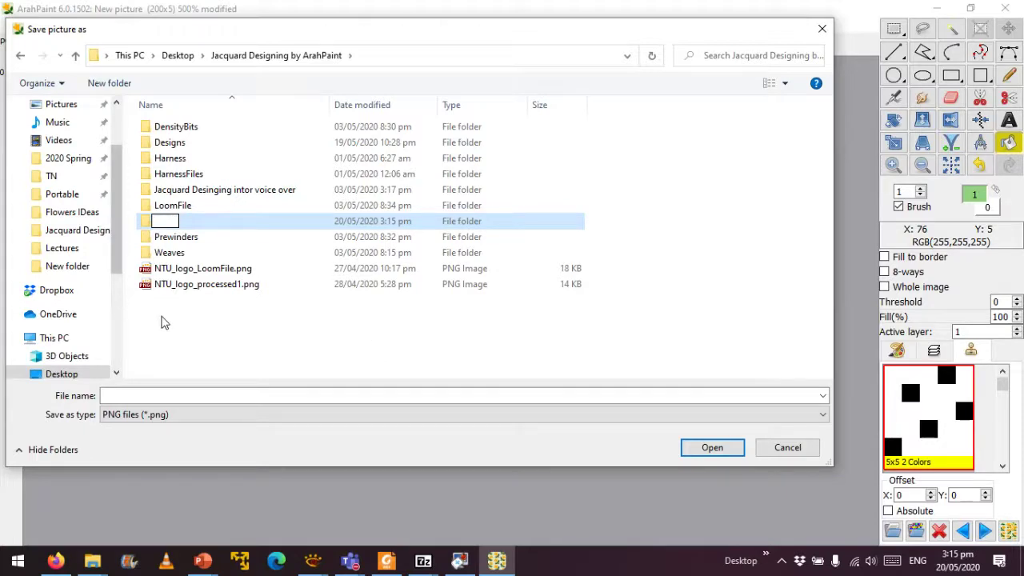
pyautogui.click(174, 331)
# Save the picture in the LoomFile folder as the PNG file Simple 5 end sateen.
pyautogui.doubleClick(184, 206)
pyautogui.click(188, 395)
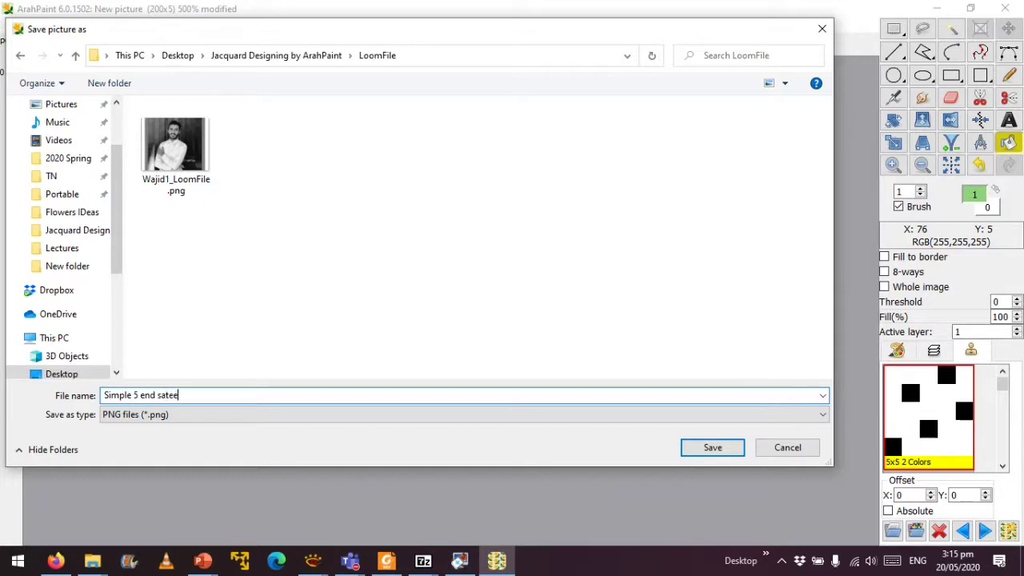
pyautogui.press('Return')
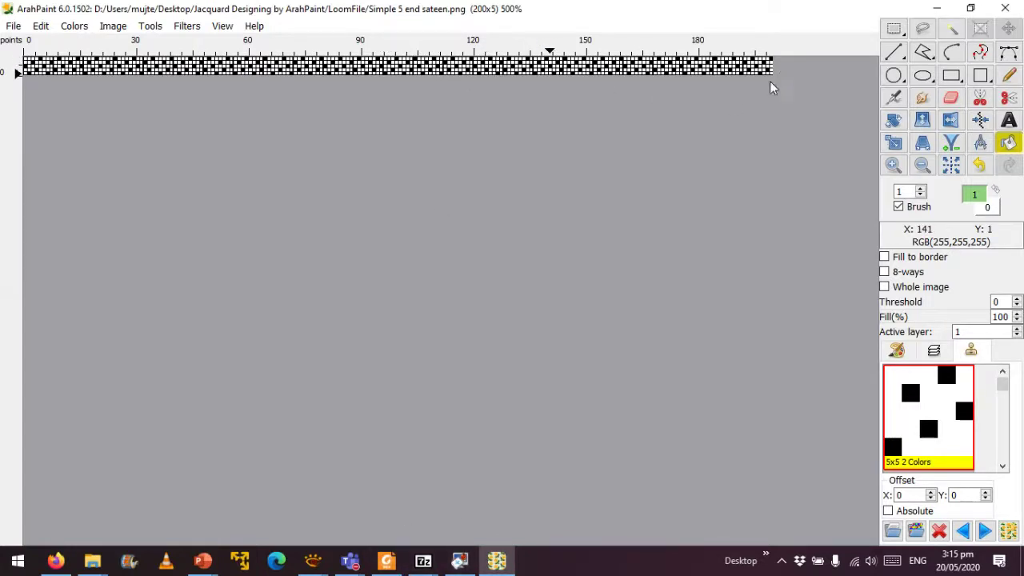
# Bring up the PowerPoint slides and check ArahPaint's version in its About information.
pyautogui.click(211, 570)
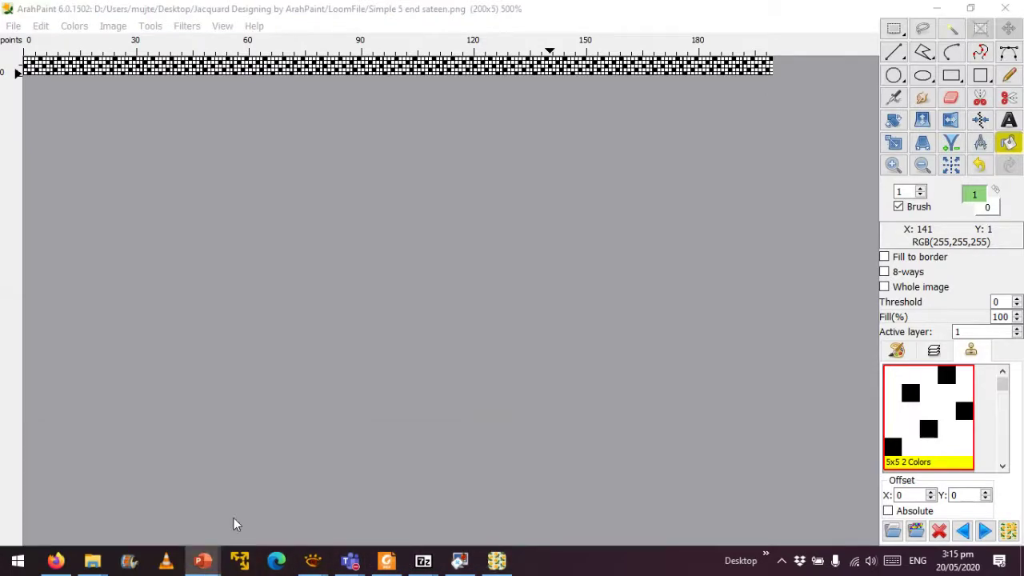
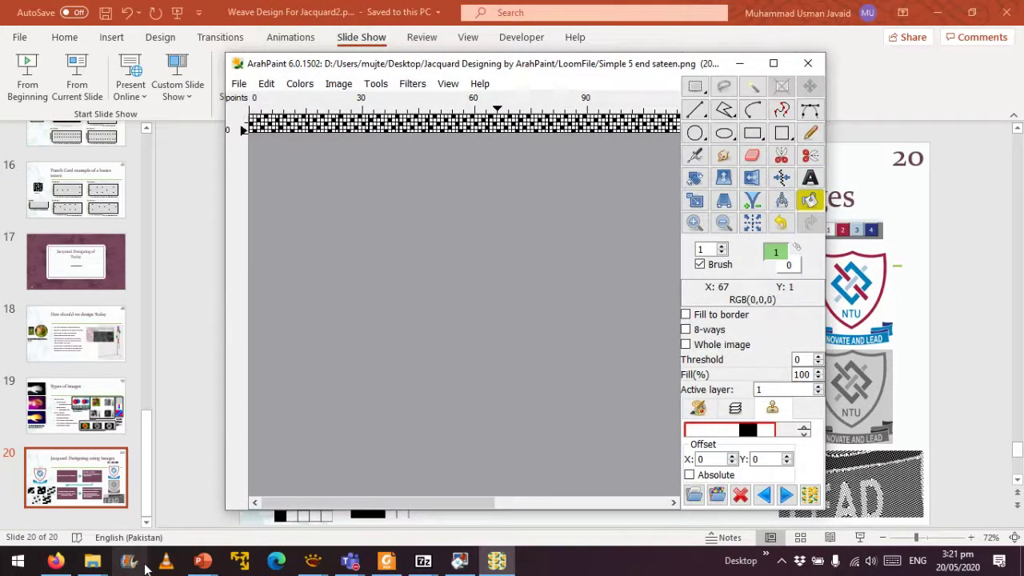
pyautogui.click(480, 83)
pyautogui.click(534, 212)
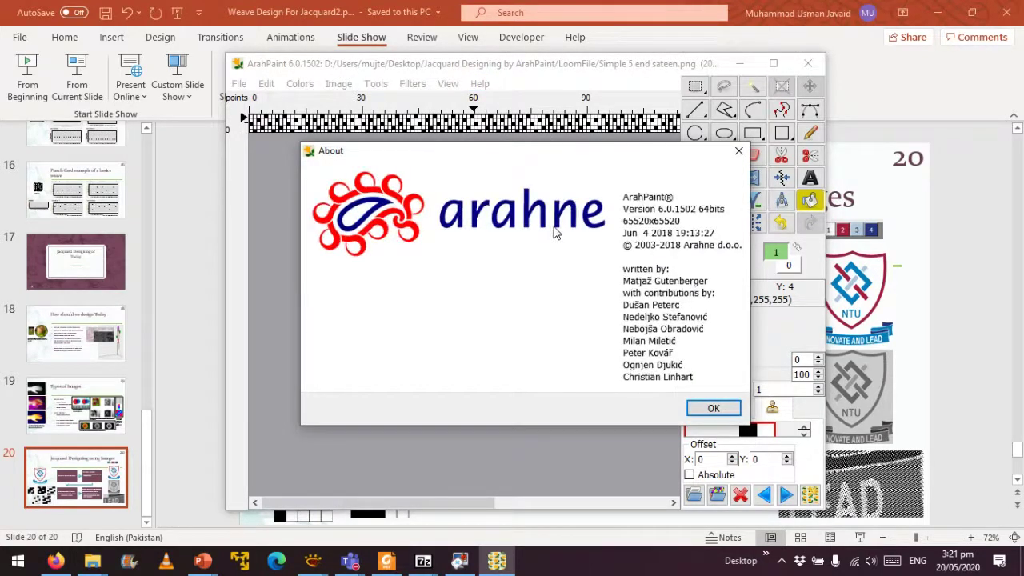
pyautogui.moveTo(576, 157); pyautogui.dragTo(549, 166)
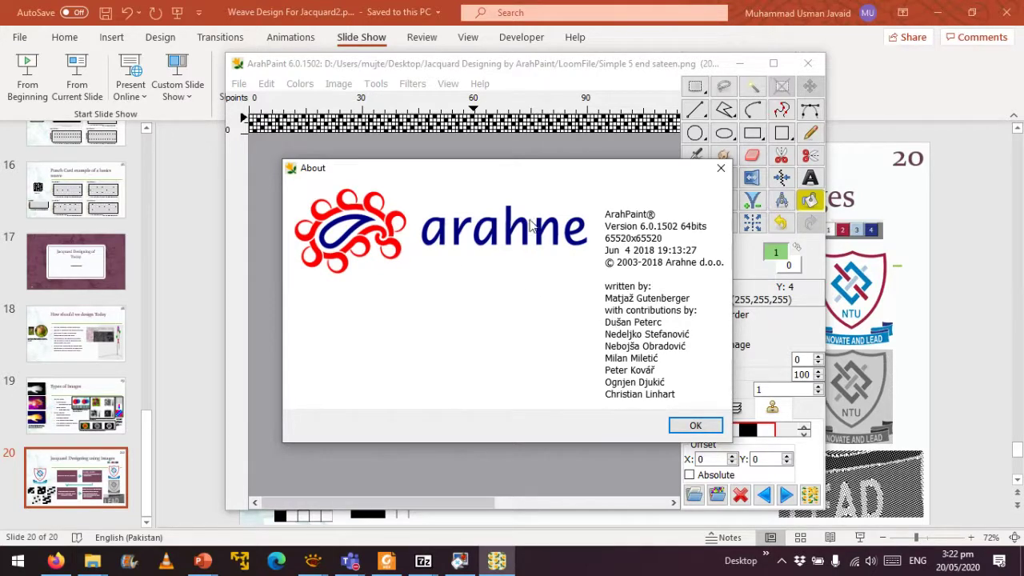
pyautogui.click(695, 425)
# Create a new white 200x200 pixel picture with an 8-bit color palette.
pyautogui.click(773, 63)
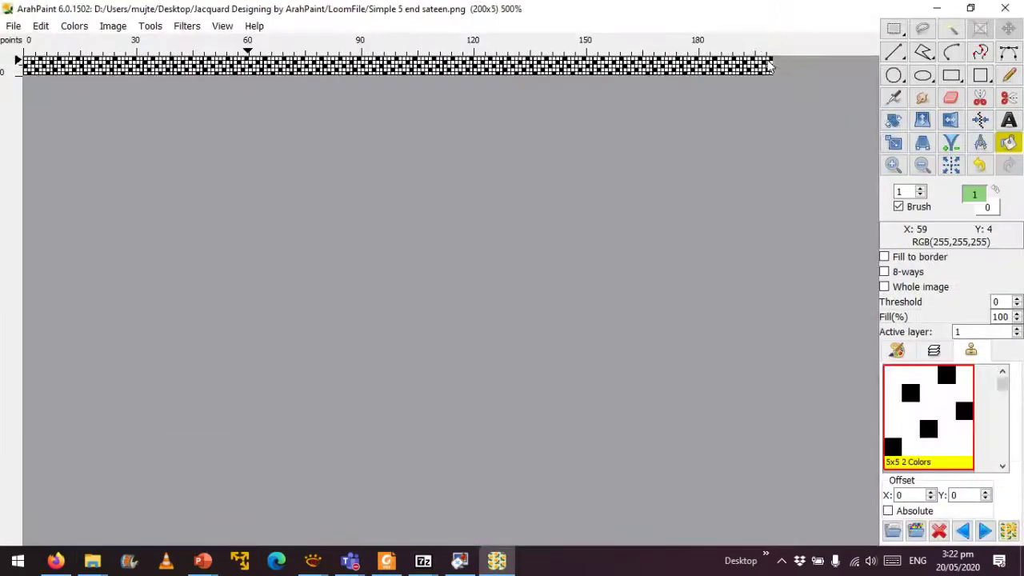
pyautogui.click(14, 24)
pyautogui.click(22, 46)
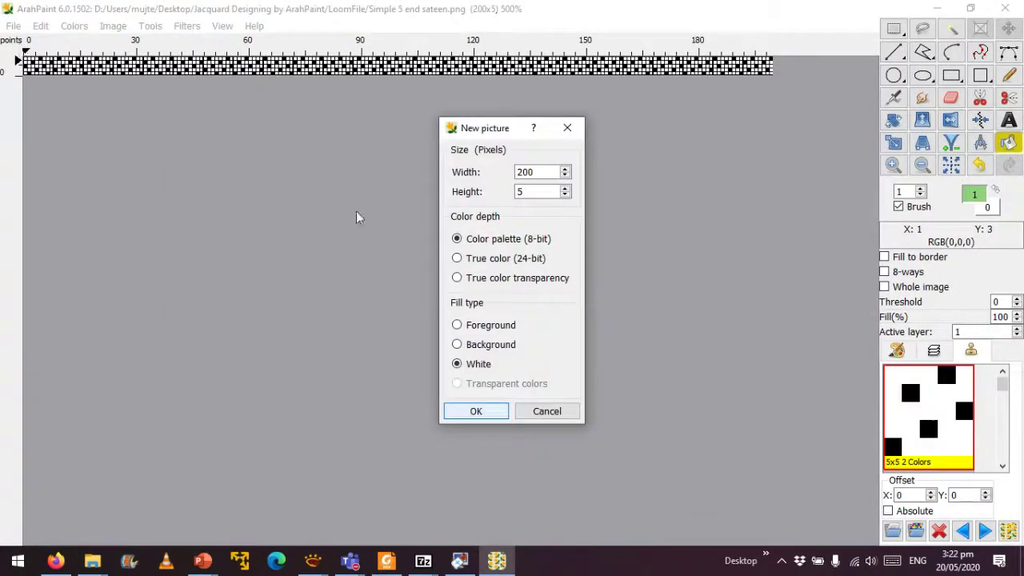
pyautogui.doubleClick(535, 192)
pyautogui.write('2')
pyautogui.click(499, 413)
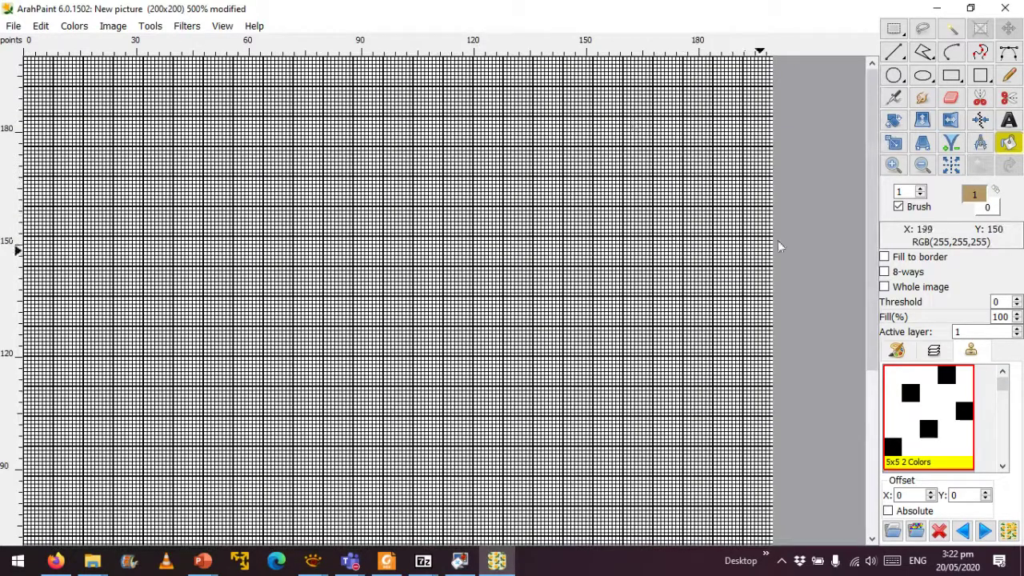
# Look over the blank picture and its color palette, layers and brushes.
pyautogui.scroll(-4, 409, 178)
pyautogui.scroll(1, 368, 184)
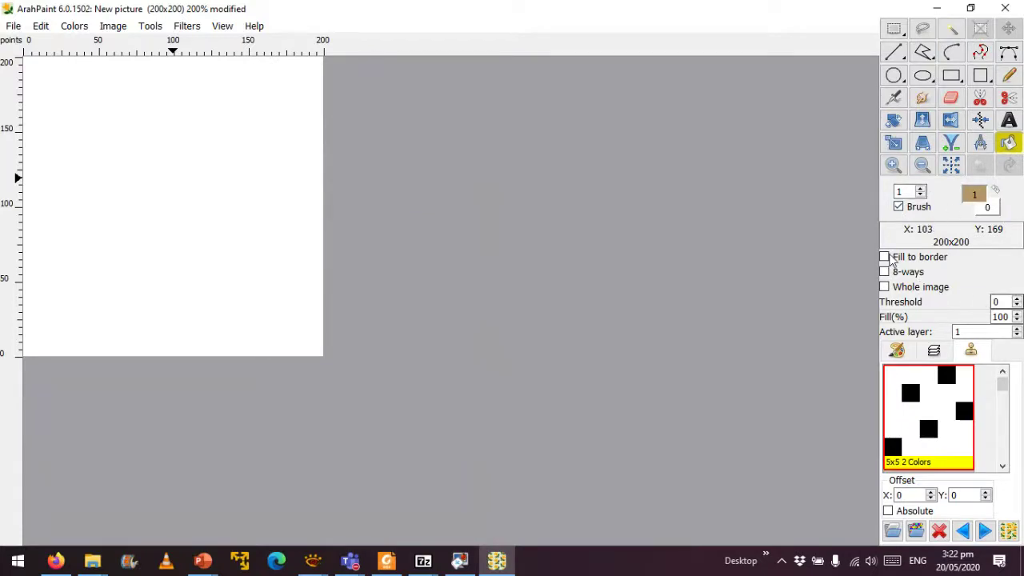
pyautogui.click(897, 352)
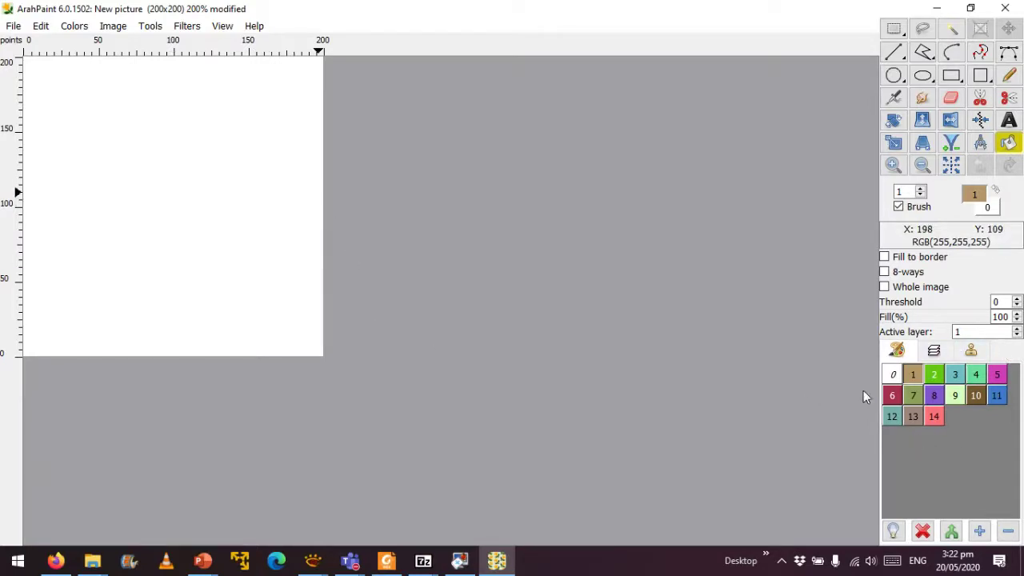
pyautogui.click(934, 350)
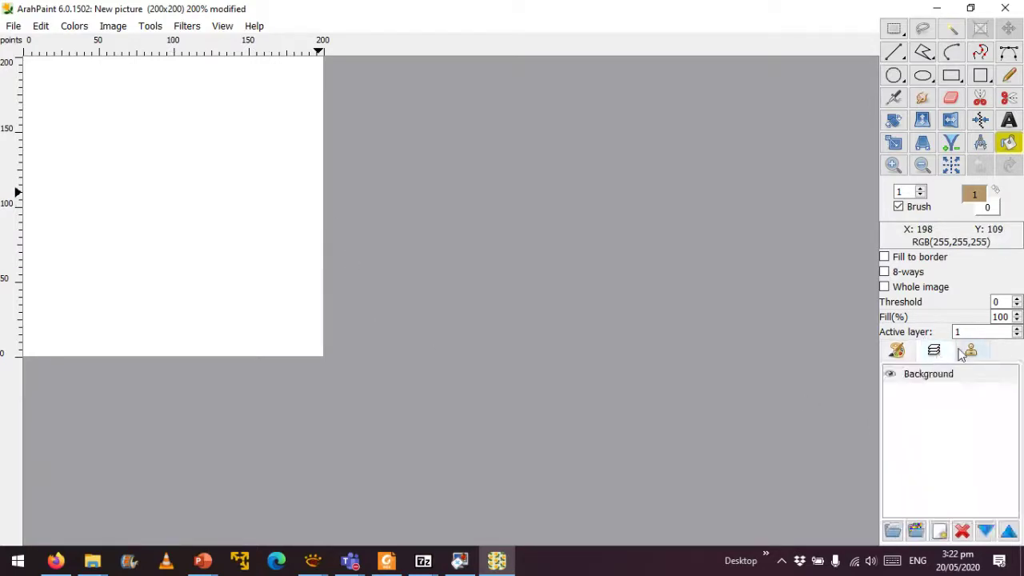
pyautogui.click(971, 351)
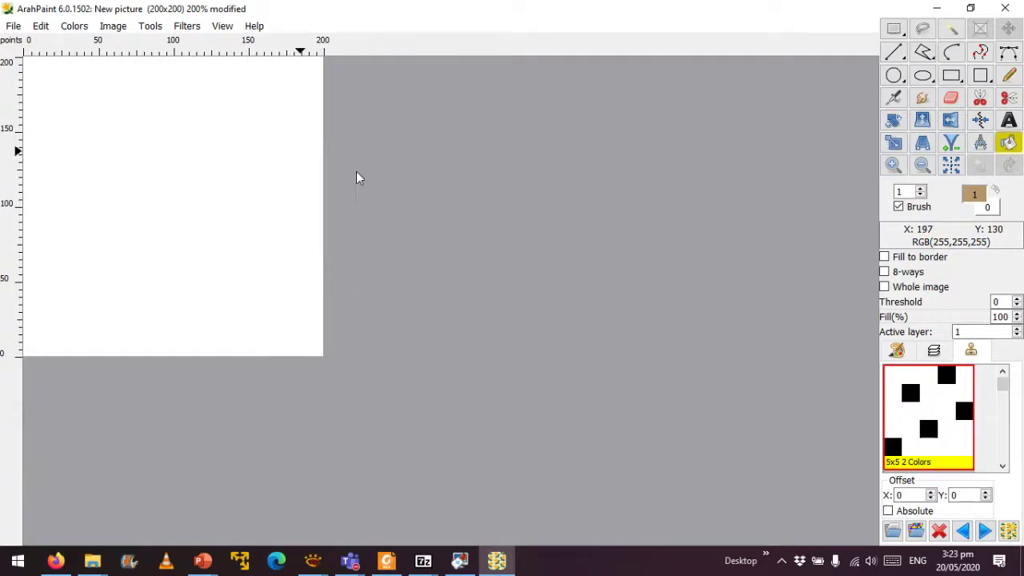
pyautogui.click(14, 26)
pyautogui.click(74, 25)
pyautogui.click(72, 27)
pyautogui.click(433, 313)
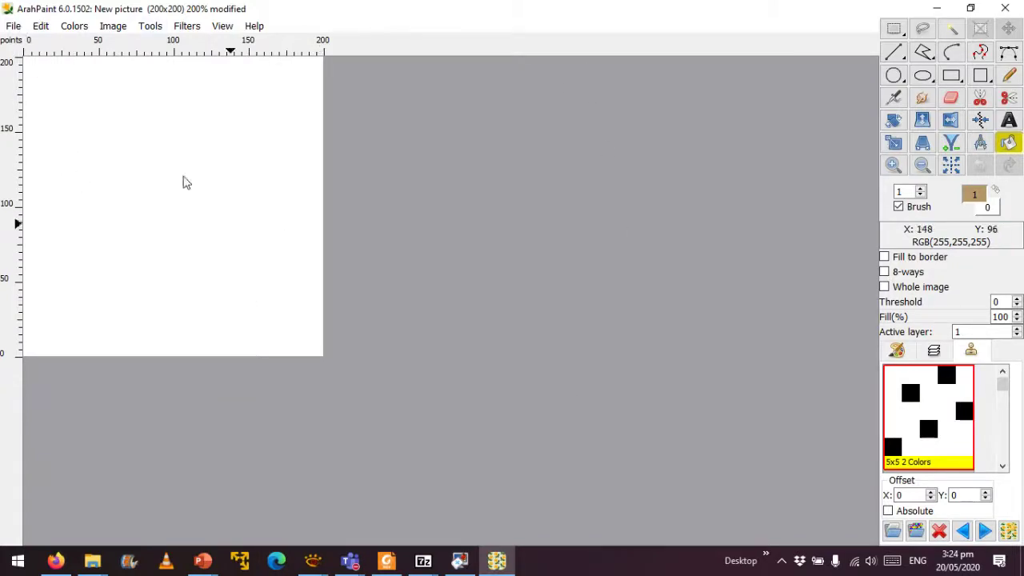
# Load NTU_logo.jpg from the Jacquard Designing by ArahPaint folder without saving the blank picture.
pyautogui.click(14, 28)
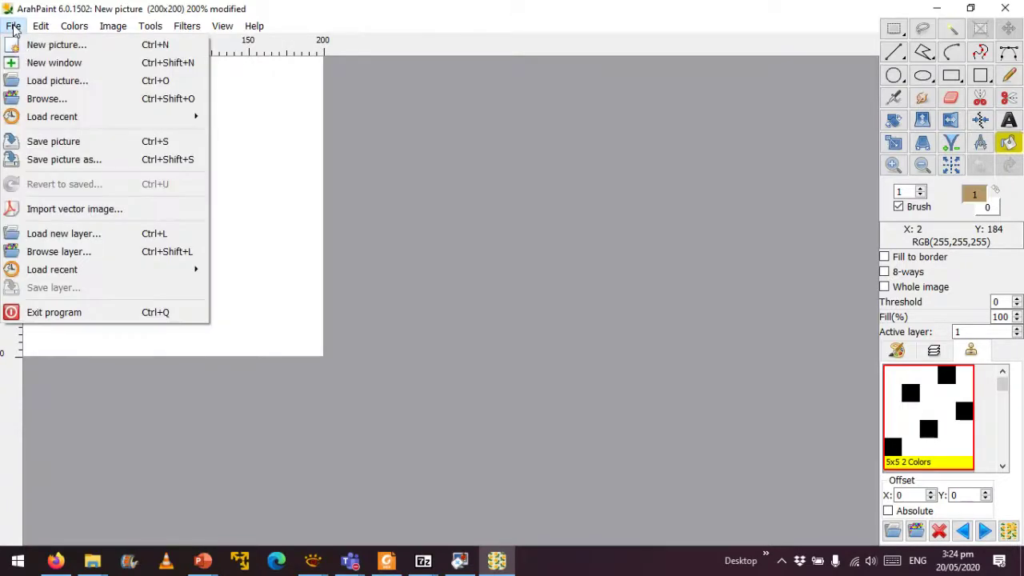
pyautogui.click(83, 83)
pyautogui.click(516, 296)
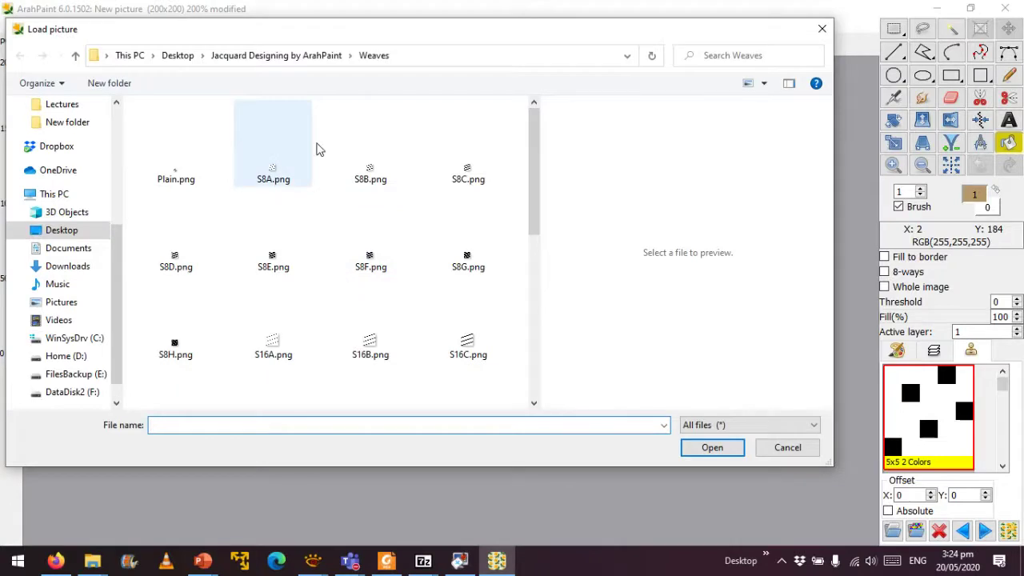
pyautogui.click(282, 63)
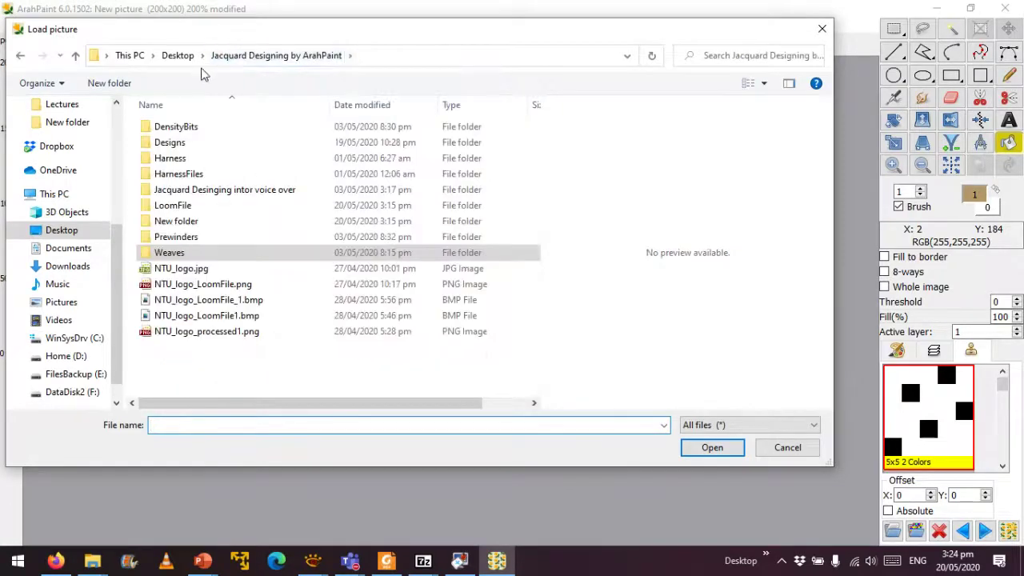
pyautogui.click(223, 271)
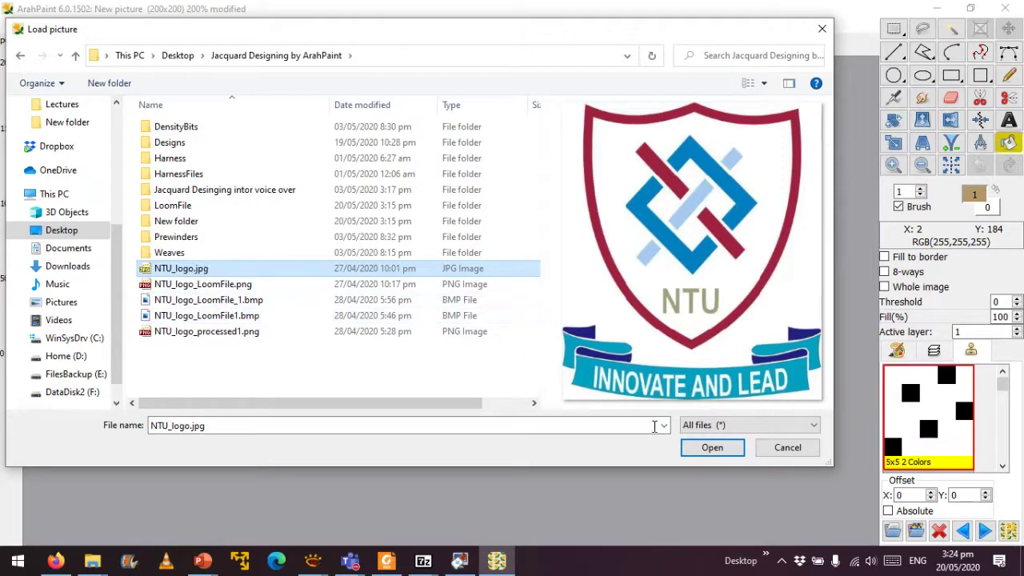
pyautogui.click(712, 447)
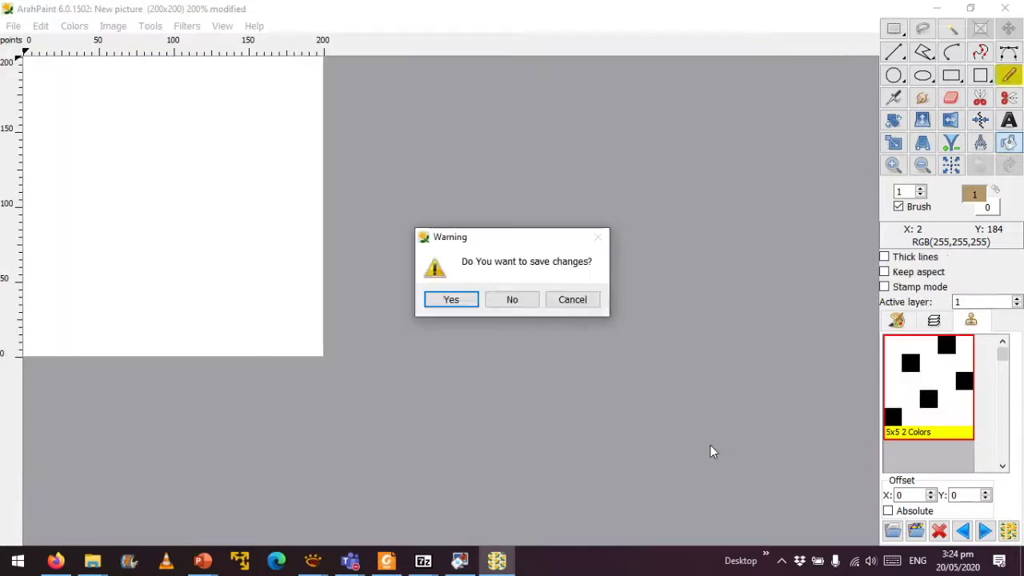
pyautogui.click(512, 300)
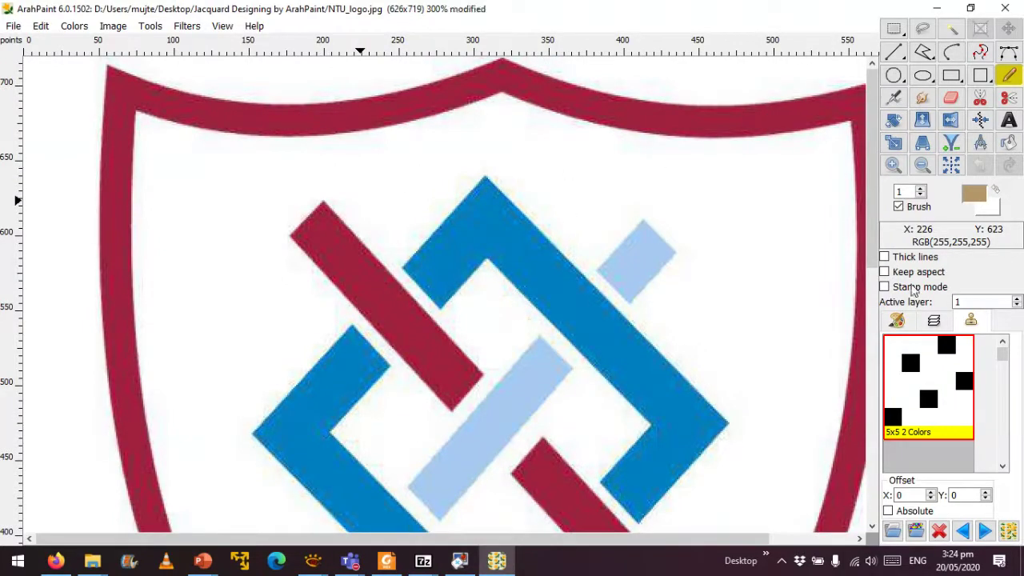
pyautogui.scroll(2, 782, 183)
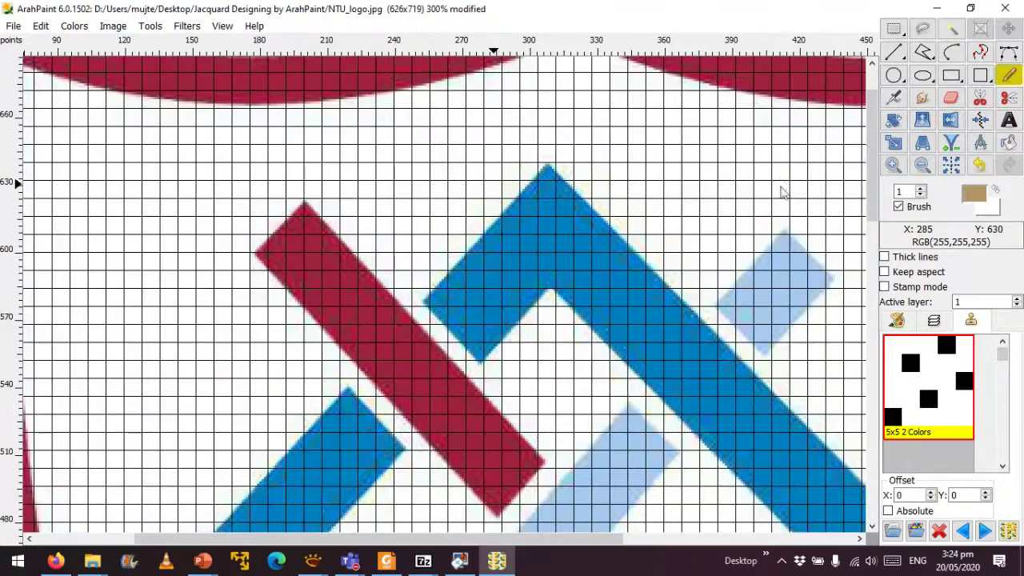
pyautogui.scroll(-2, 782, 183)
pyautogui.scroll(2, 606, 185)
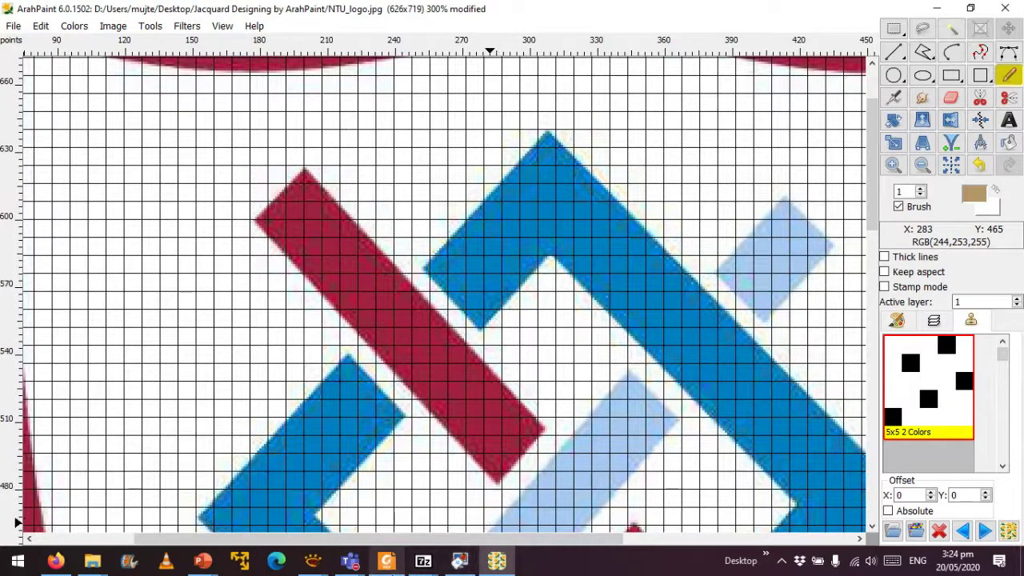
pyautogui.click(358, 567)
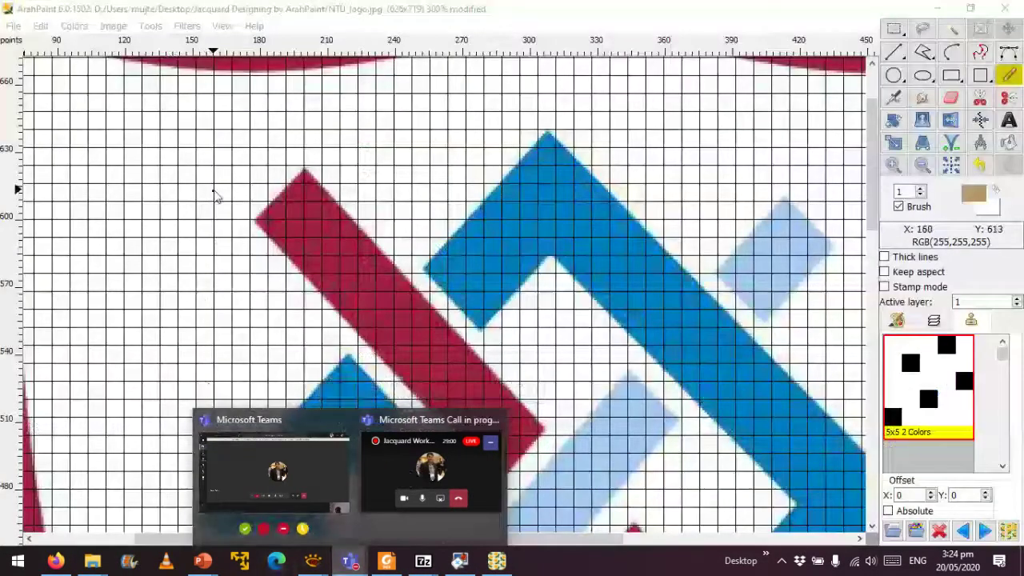
pyautogui.click(357, 8)
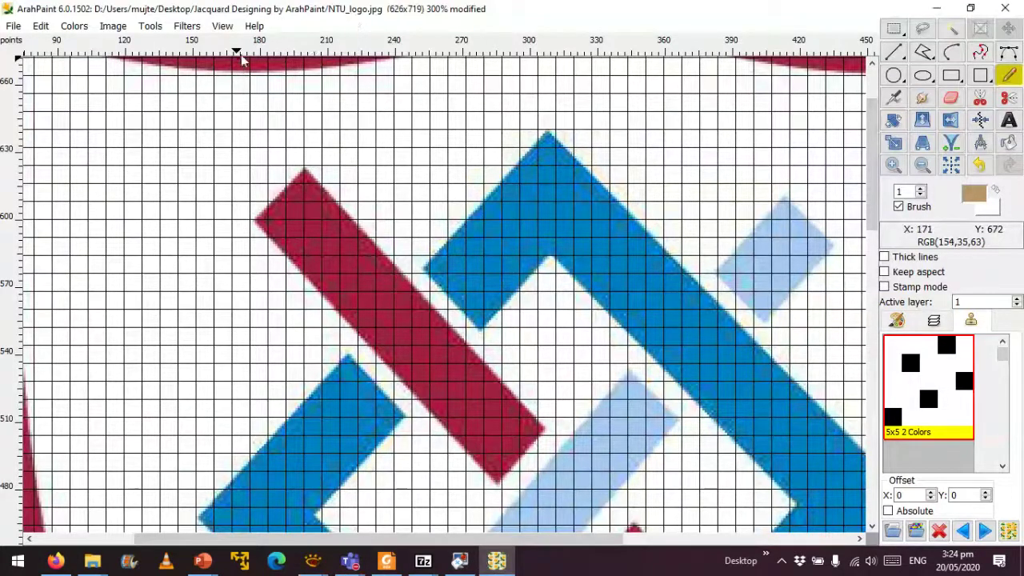
# Examine the maximum supported picture size in the program's About information.
pyautogui.click(256, 27)
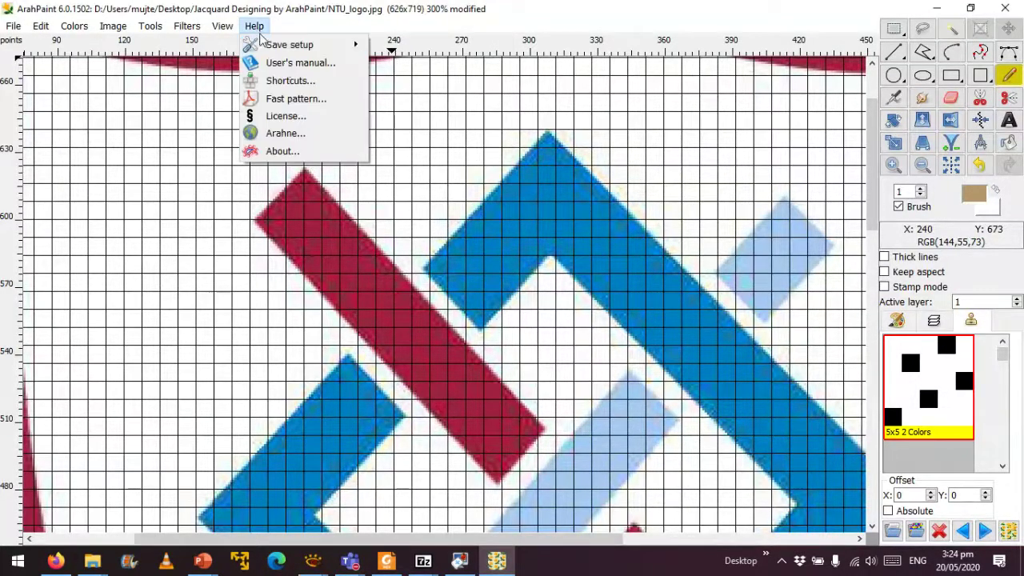
pyautogui.click(324, 156)
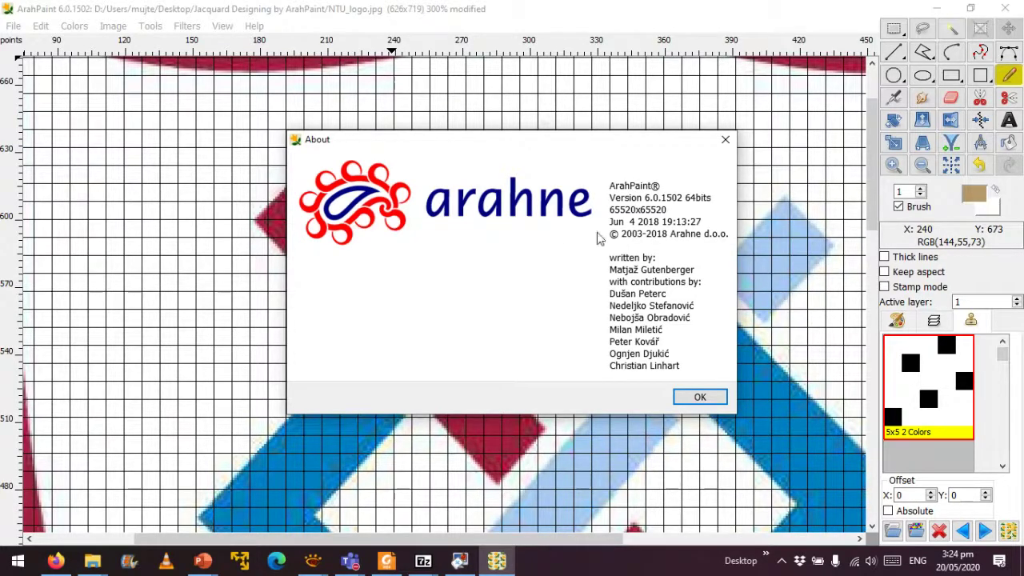
pyautogui.moveTo(544, 150); pyautogui.dragTo(380, 118)
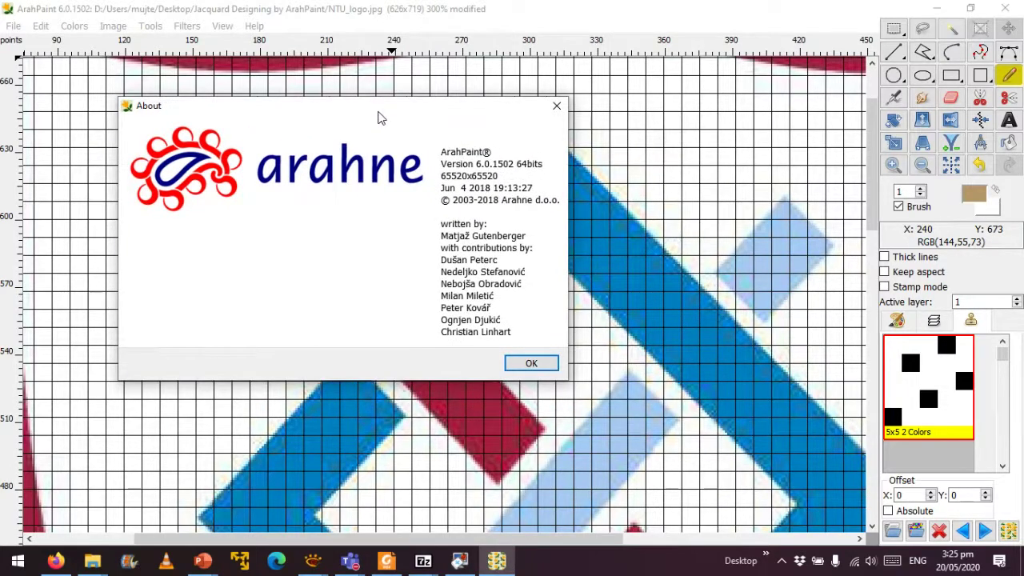
pyautogui.click(531, 363)
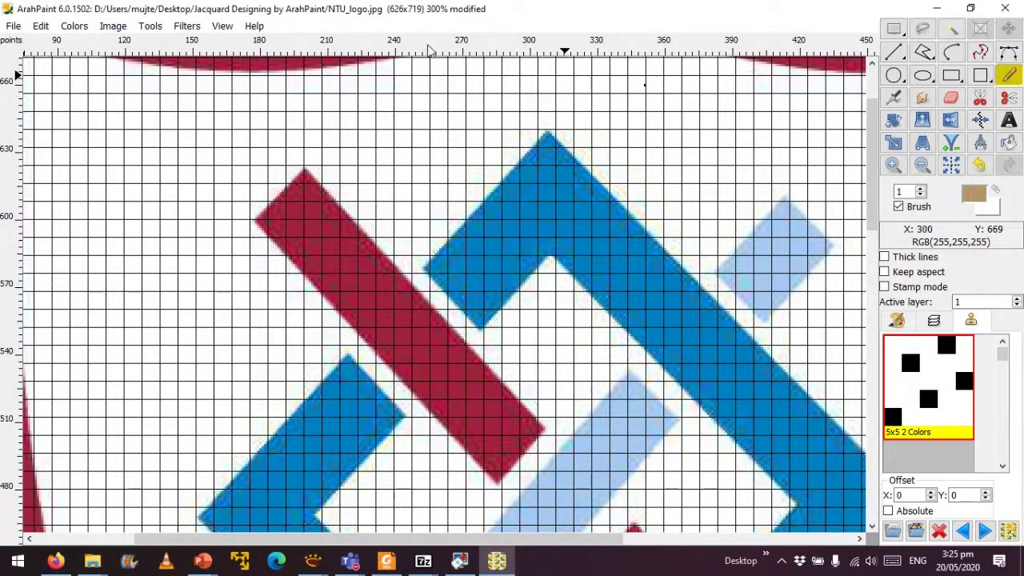
# Reload NTU_logo.jpg from the Jacquard Designing by ArahPaint folder, discarding the changes to the open picture.
pyautogui.click(14, 26)
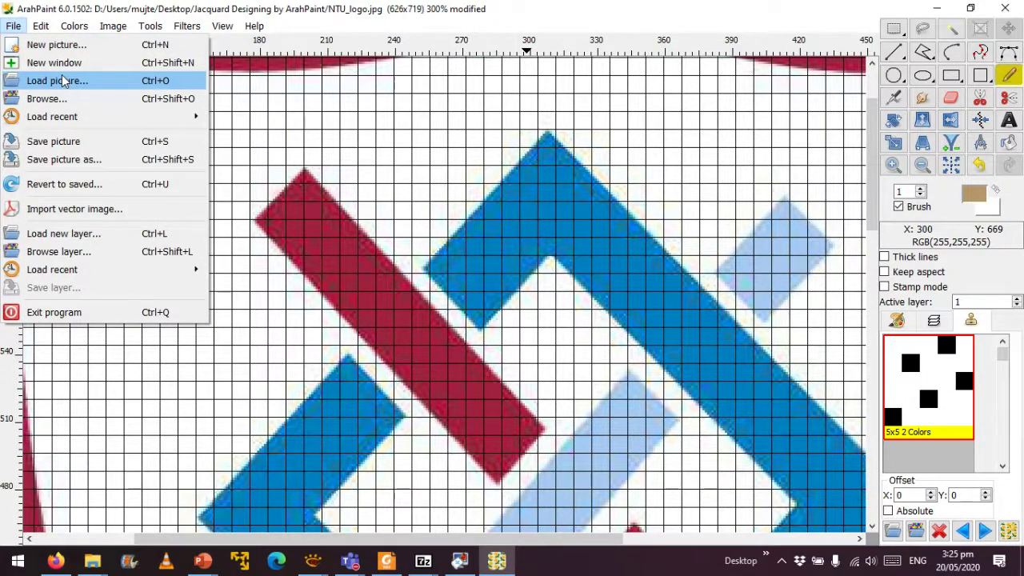
pyautogui.click(64, 83)
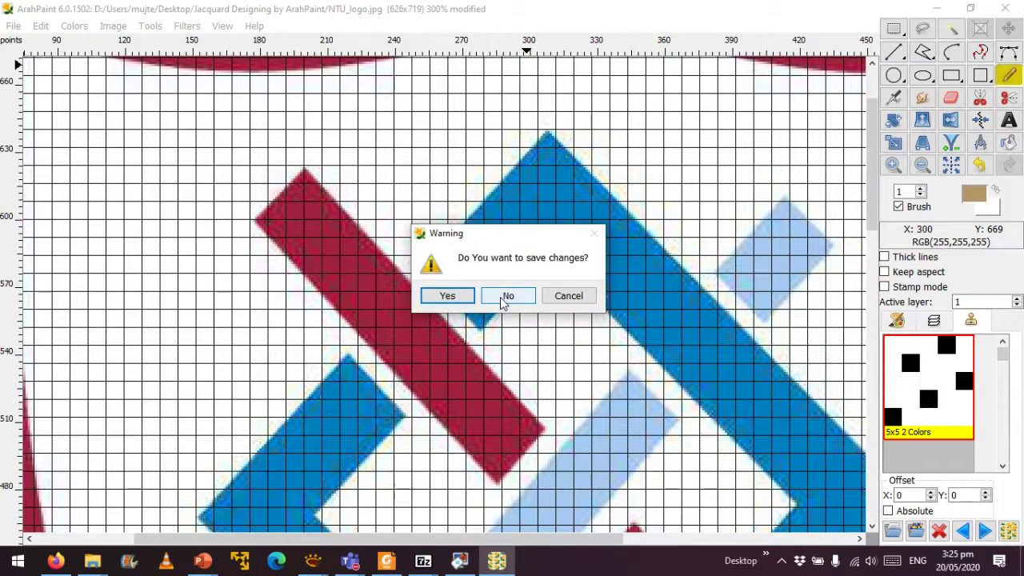
pyautogui.click(472, 296)
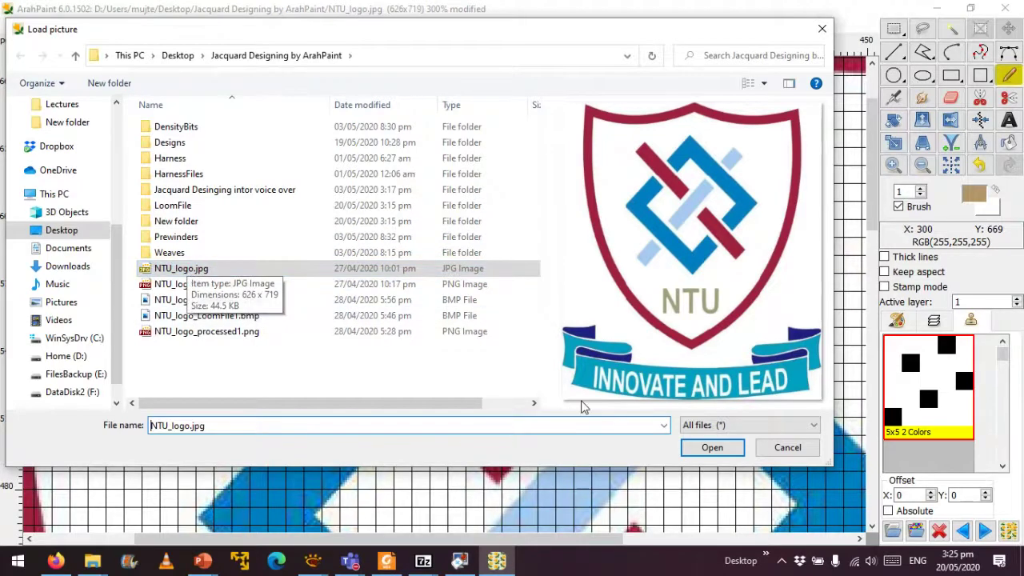
pyautogui.click(708, 448)
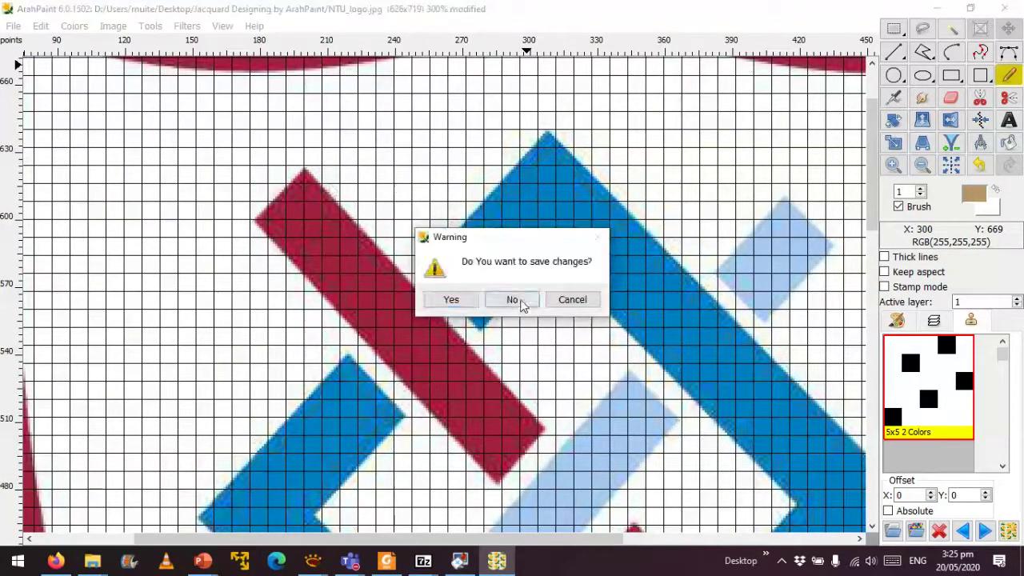
pyautogui.click(514, 301)
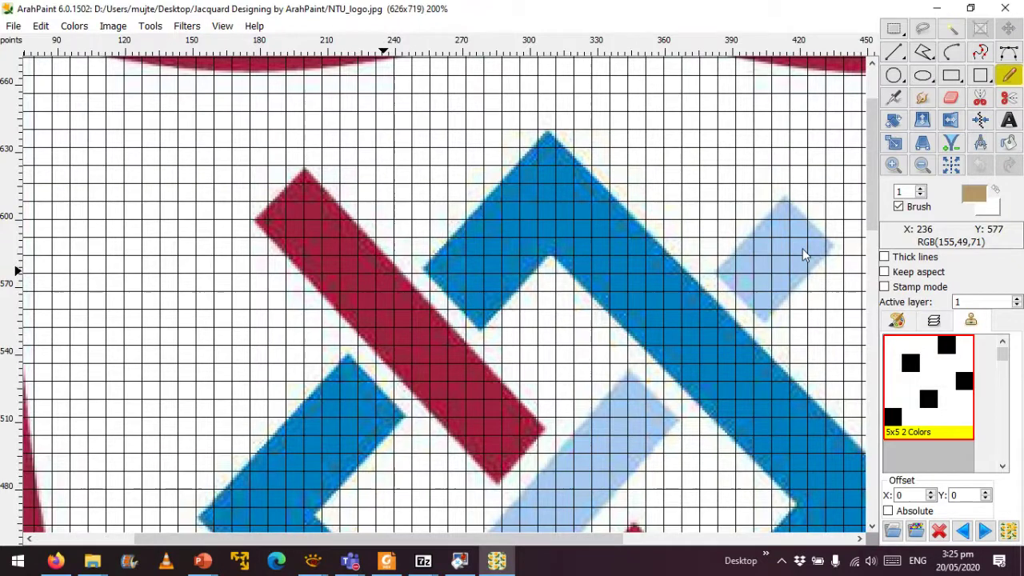
# Undo the last test brush dots on the enlarged logo and display the whole picture.
pyautogui.press('-')
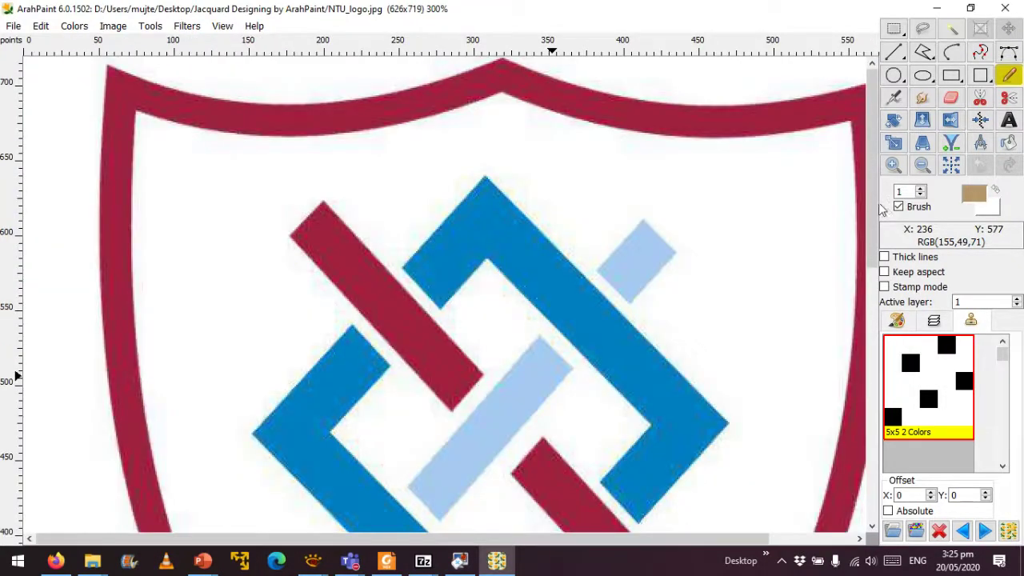
pyautogui.press('+')
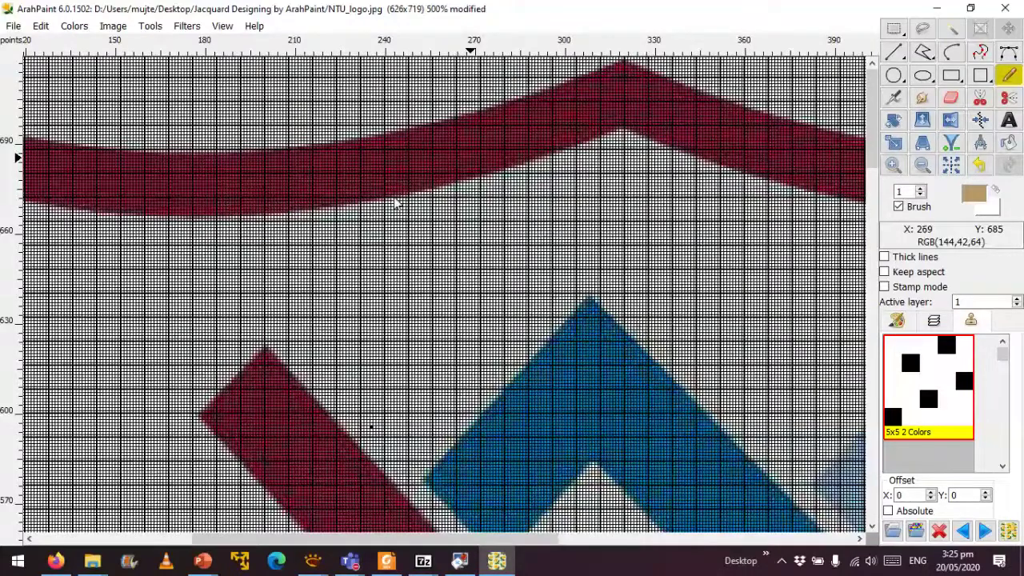
pyautogui.press('+')
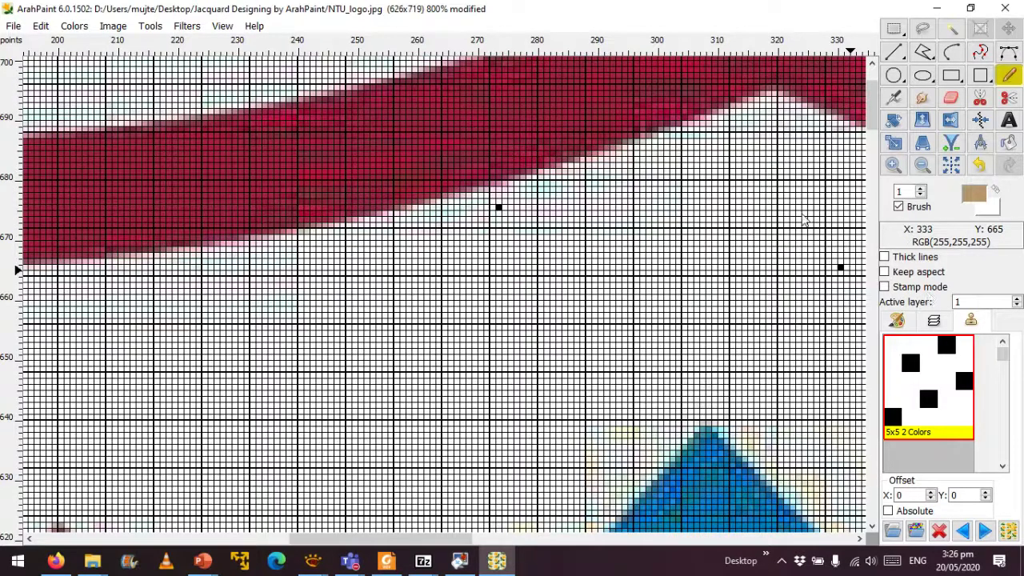
pyautogui.click(980, 164)
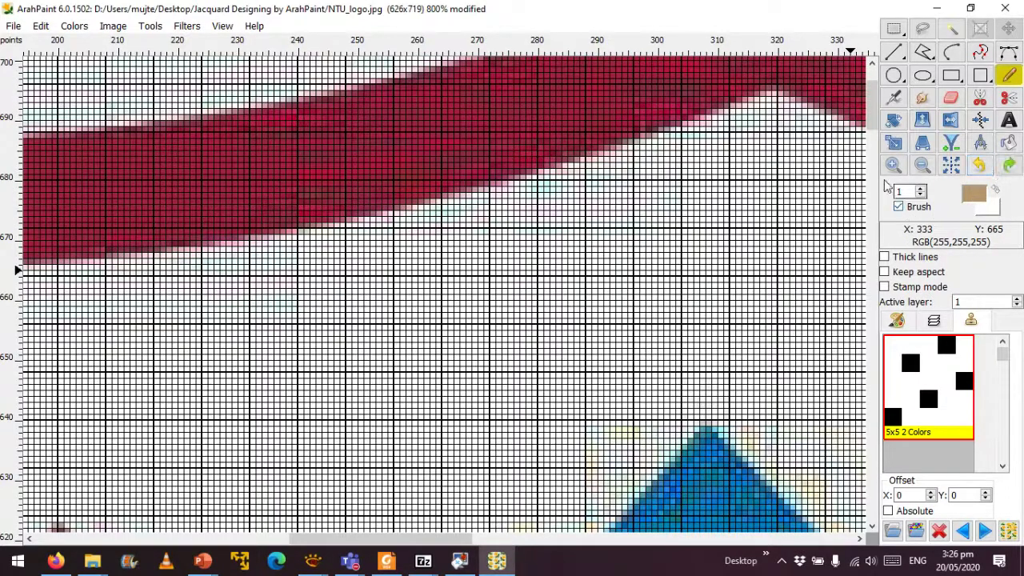
pyautogui.scroll(3, 876, 128)
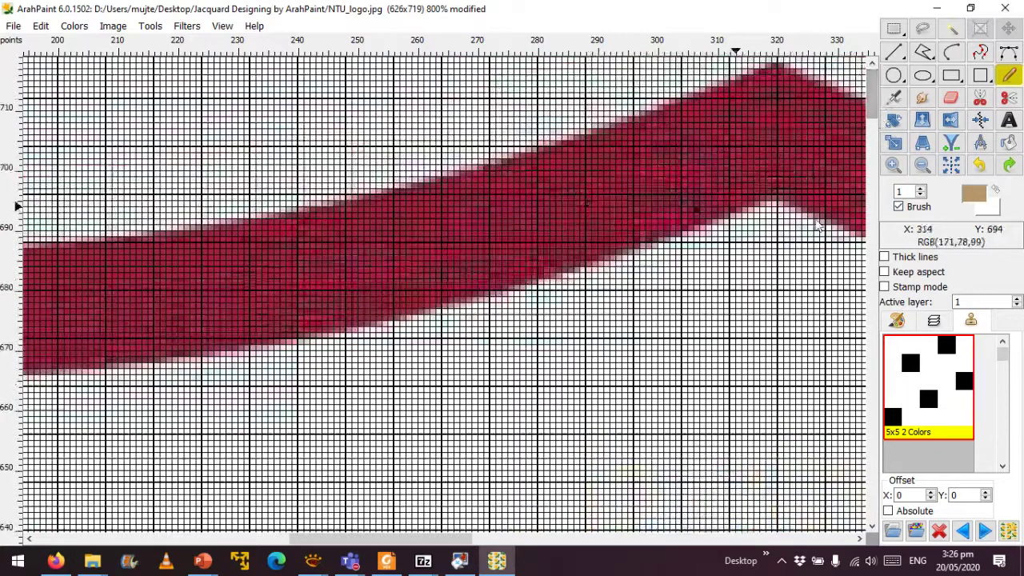
pyautogui.click(222, 26)
pyautogui.click(272, 81)
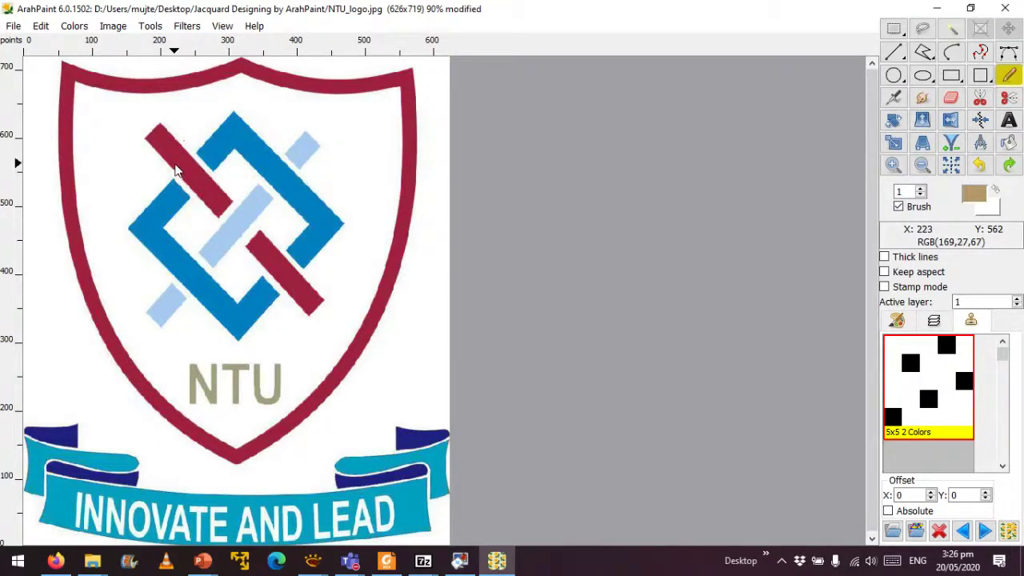
# Switch to the Weave Design For Jacquard2 presentation to read the Jacquard Designing using Images slide, and return to ArahPaint.
pyautogui.moveTo(202, 560)
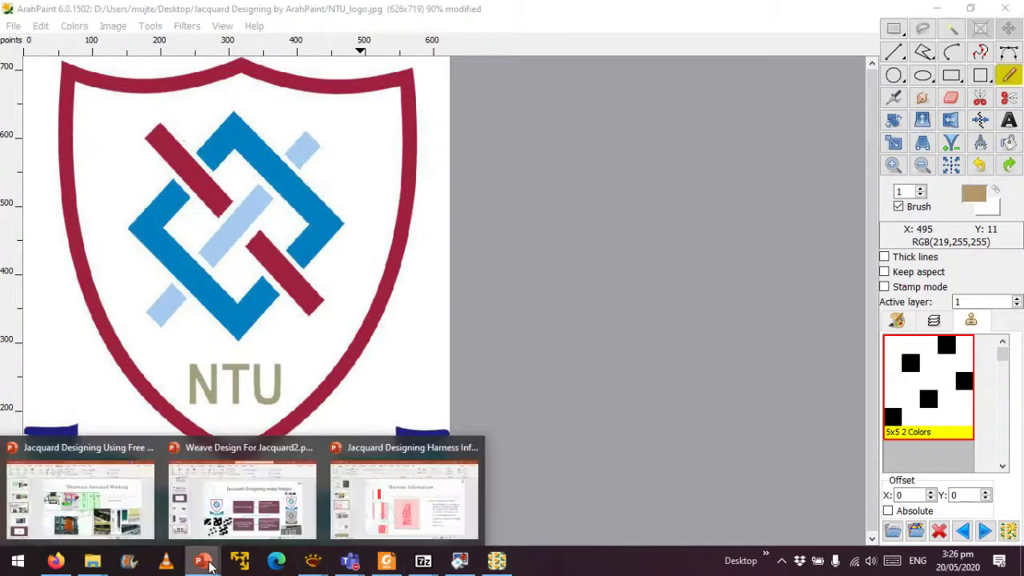
pyautogui.click(180, 520)
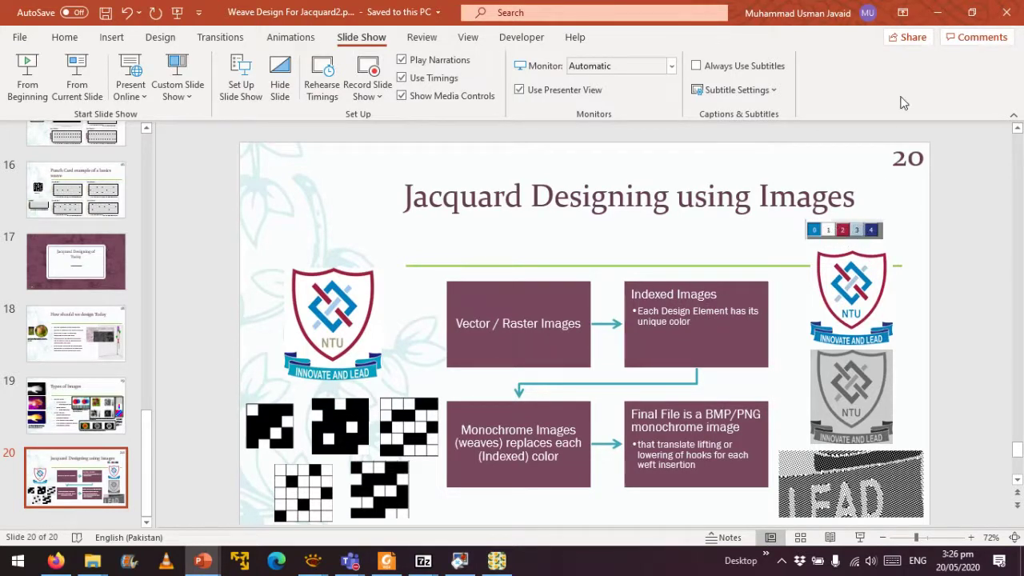
pyautogui.click(496, 560)
# Preview the logo with the number of palette colors set to 2 and show its color palette.
pyautogui.click(80, 28)
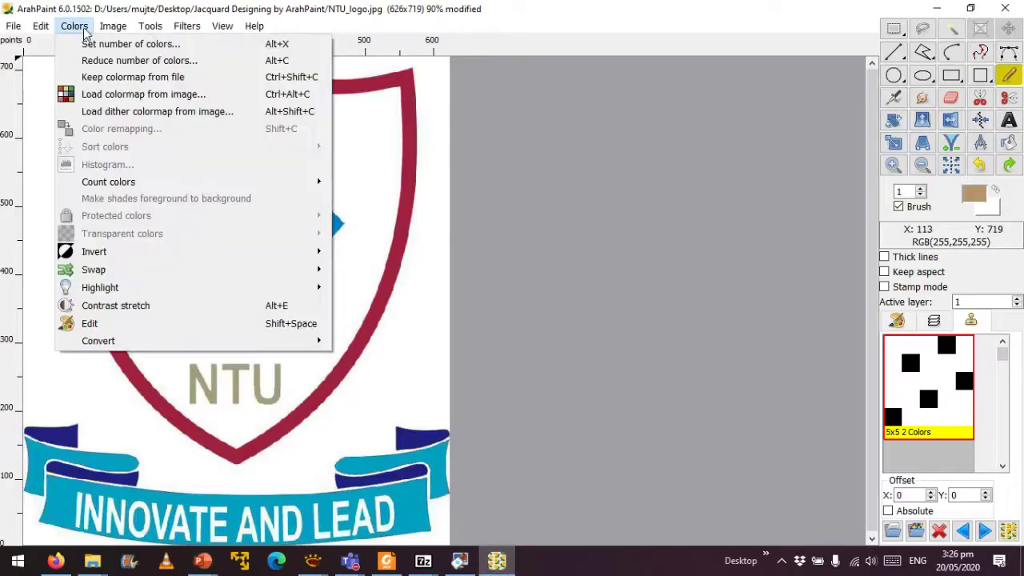
pyautogui.press('Escape')
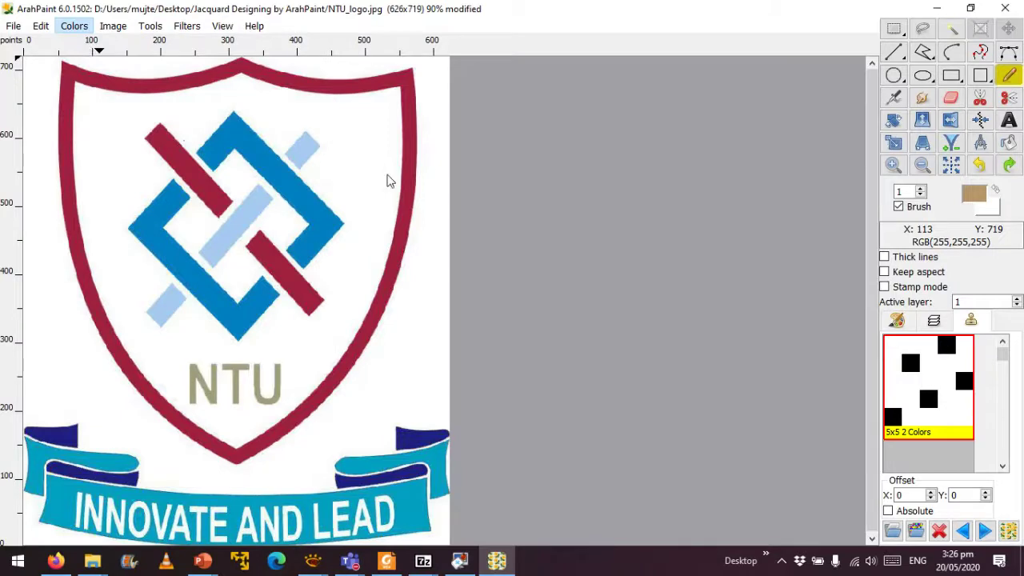
pyautogui.moveTo(452, 214); pyautogui.dragTo(553, 191)
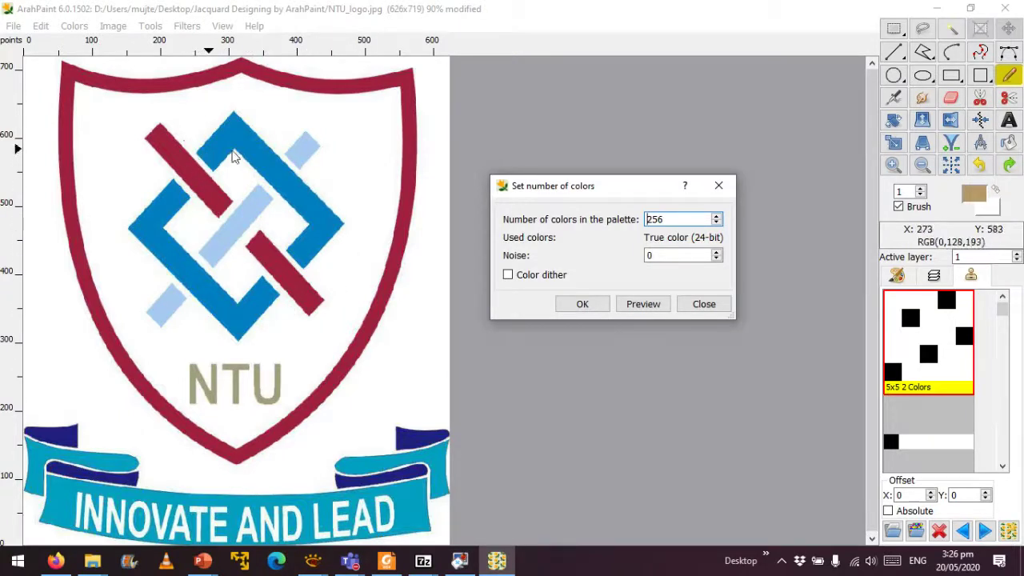
pyautogui.moveTo(671, 223); pyautogui.dragTo(641, 222)
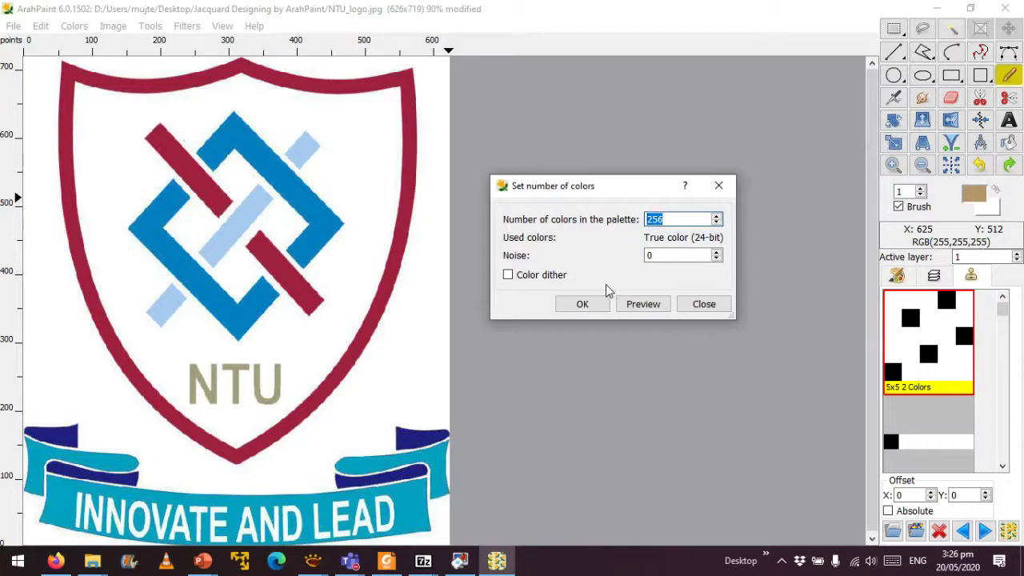
pyautogui.write('2')
pyautogui.click(641, 311)
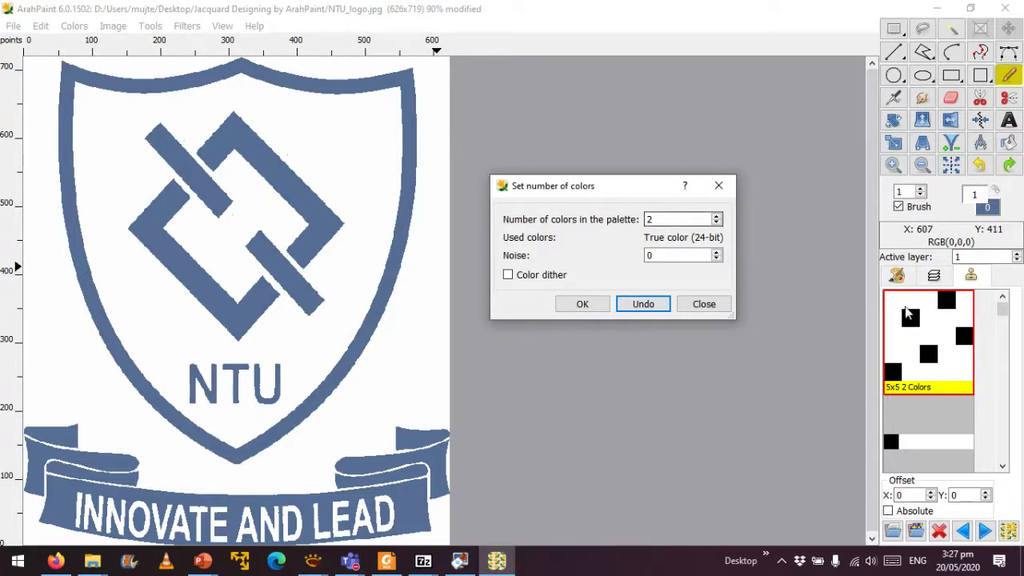
pyautogui.click(897, 275)
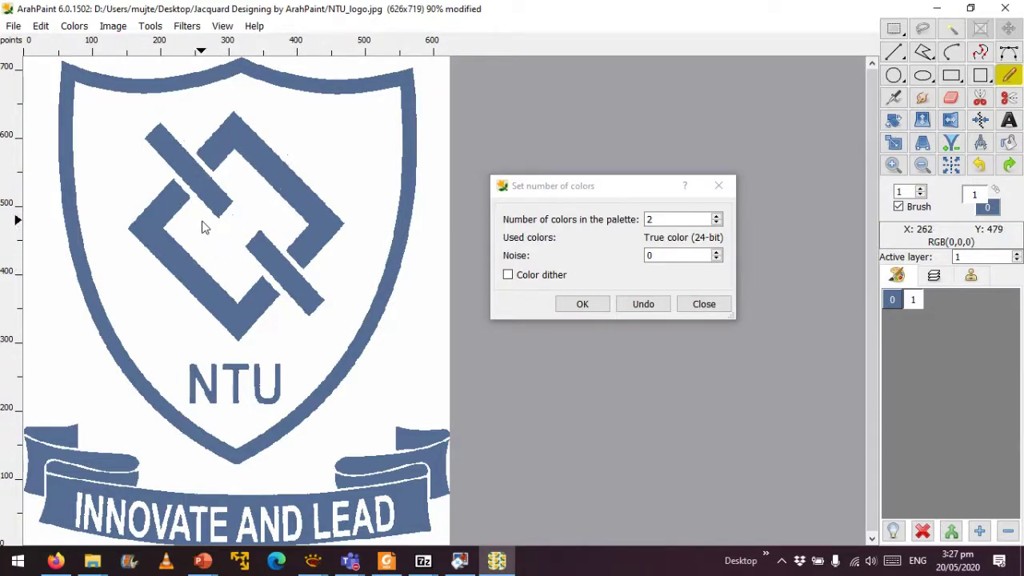
# Raise the number of palette colors one by one to 10, apply it, and undo the extra palette entries 10 and 11.
pyautogui.click(717, 216)
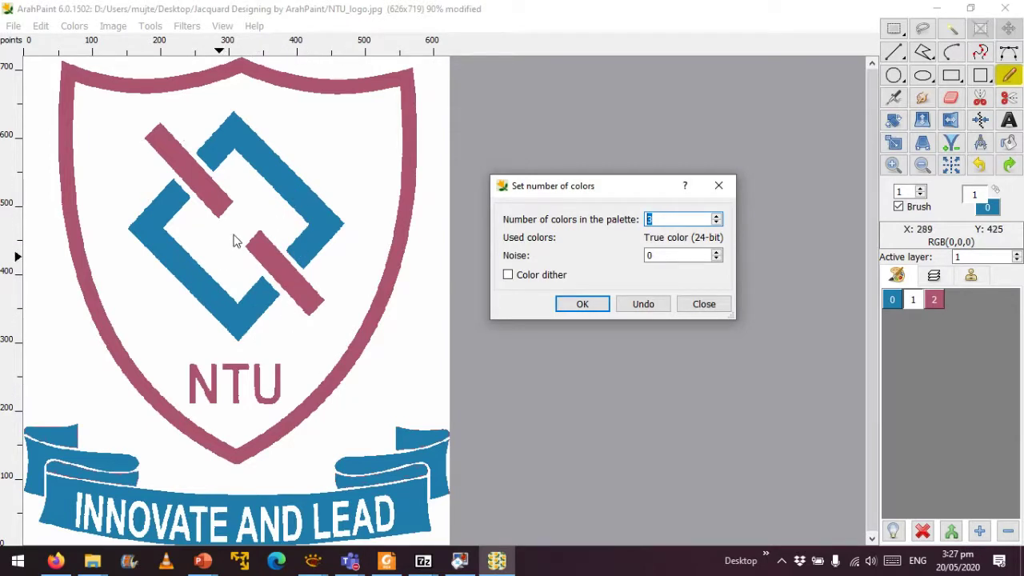
pyautogui.click(718, 218)
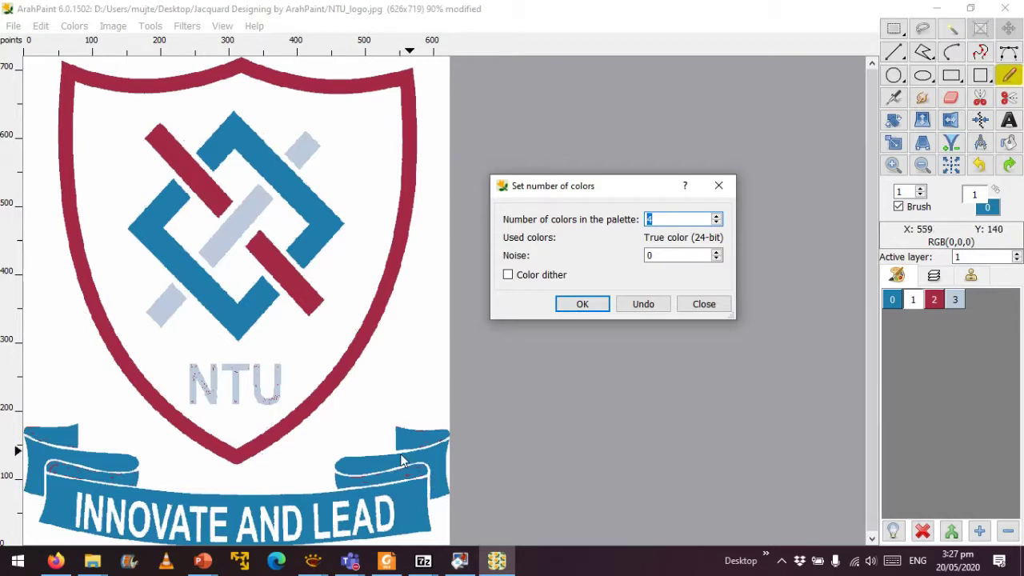
pyautogui.click(718, 216)
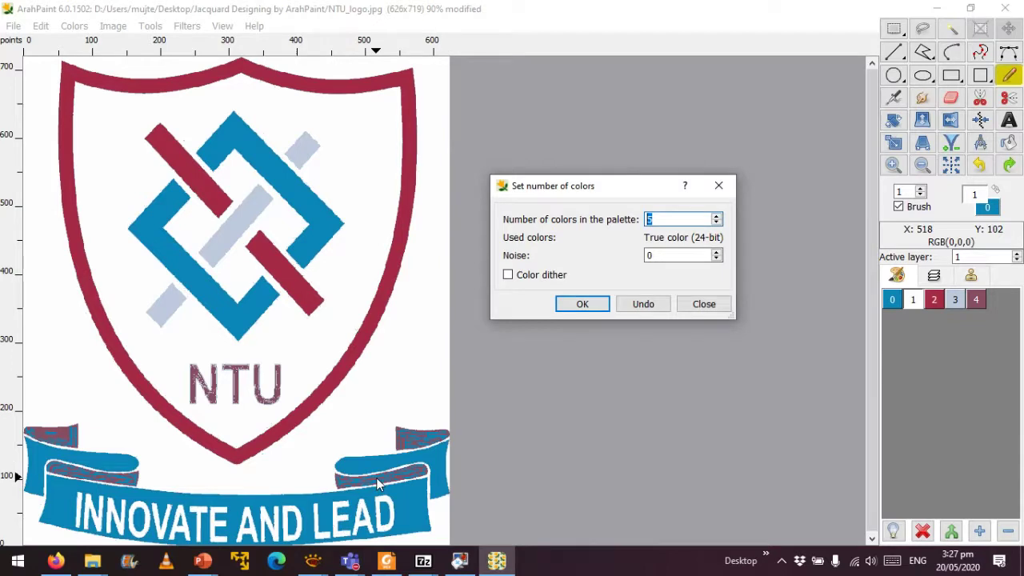
pyautogui.click(717, 218)
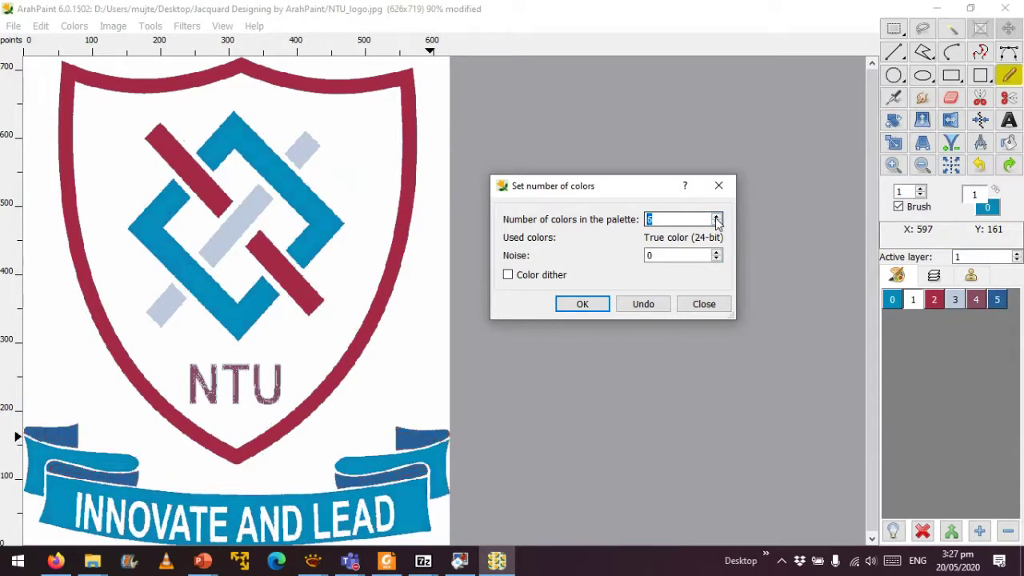
pyautogui.click(717, 218)
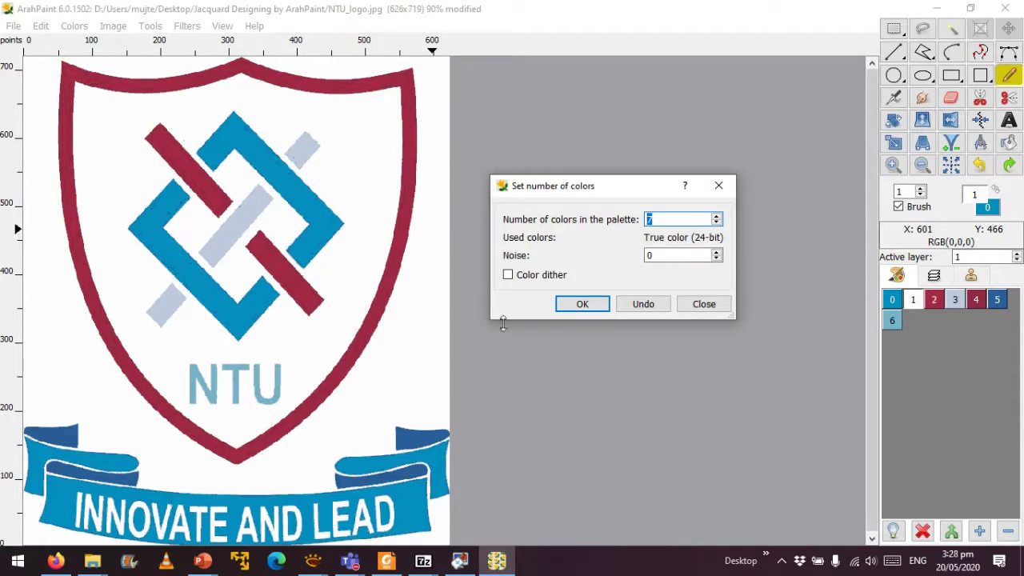
pyautogui.click(718, 215)
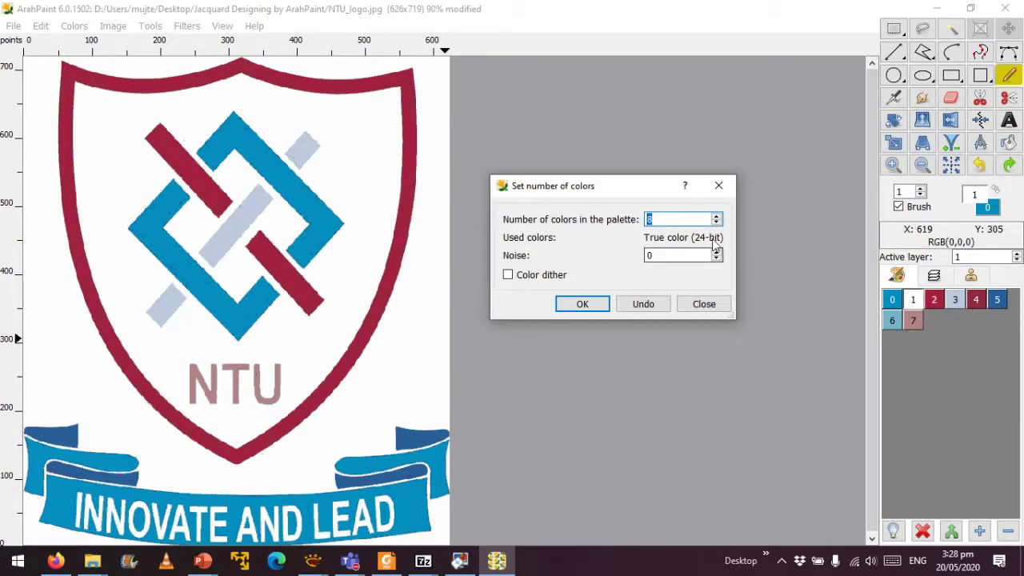
pyautogui.click(718, 216)
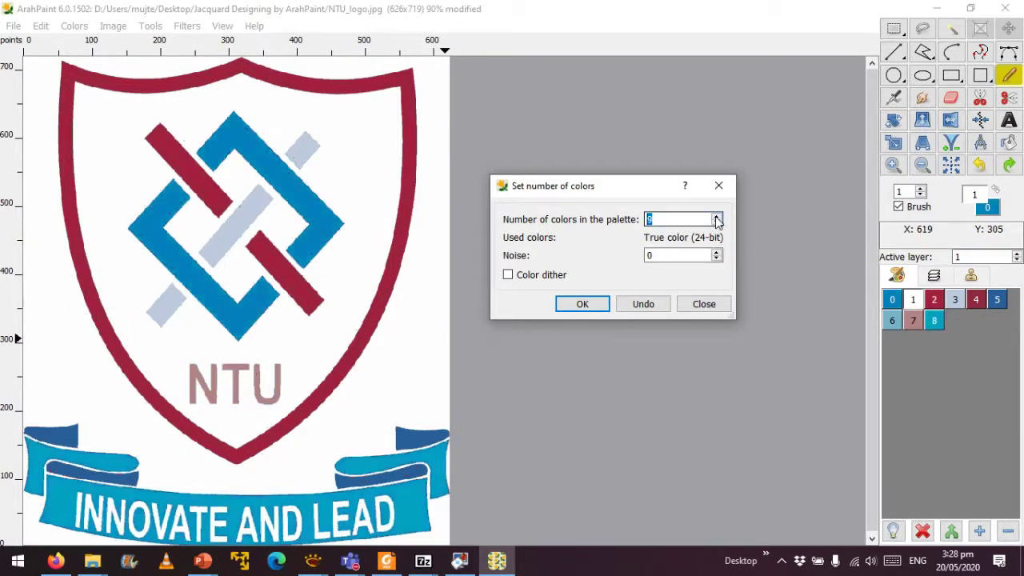
pyautogui.click(717, 216)
pyautogui.click(718, 216)
pyautogui.click(717, 223)
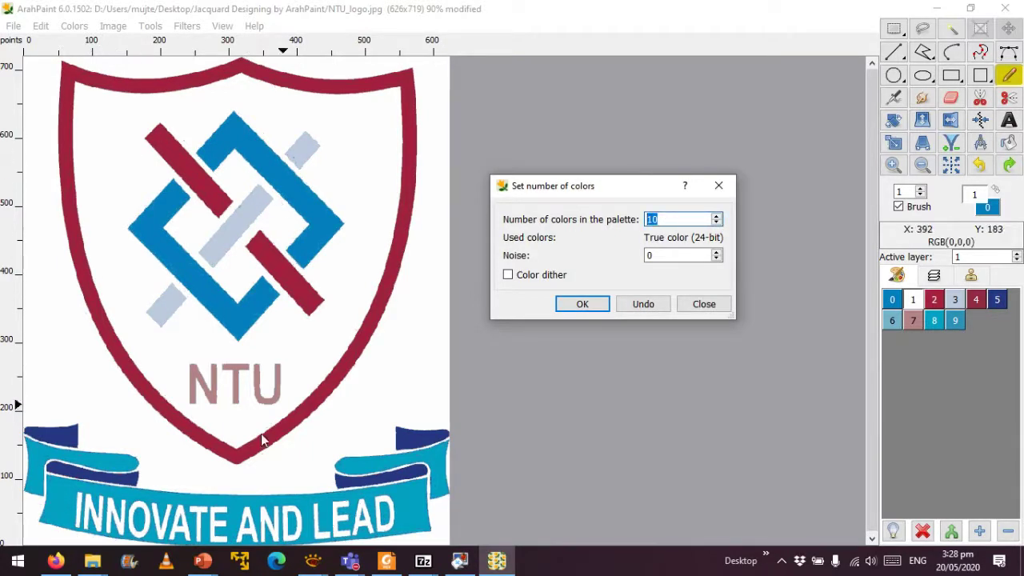
pyautogui.press('Return')
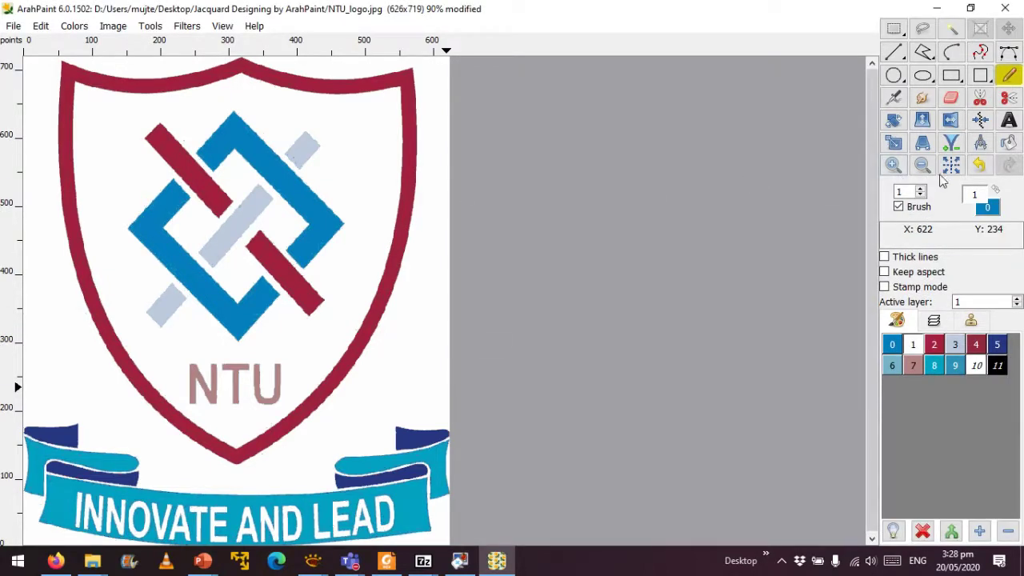
pyautogui.click(979, 165)
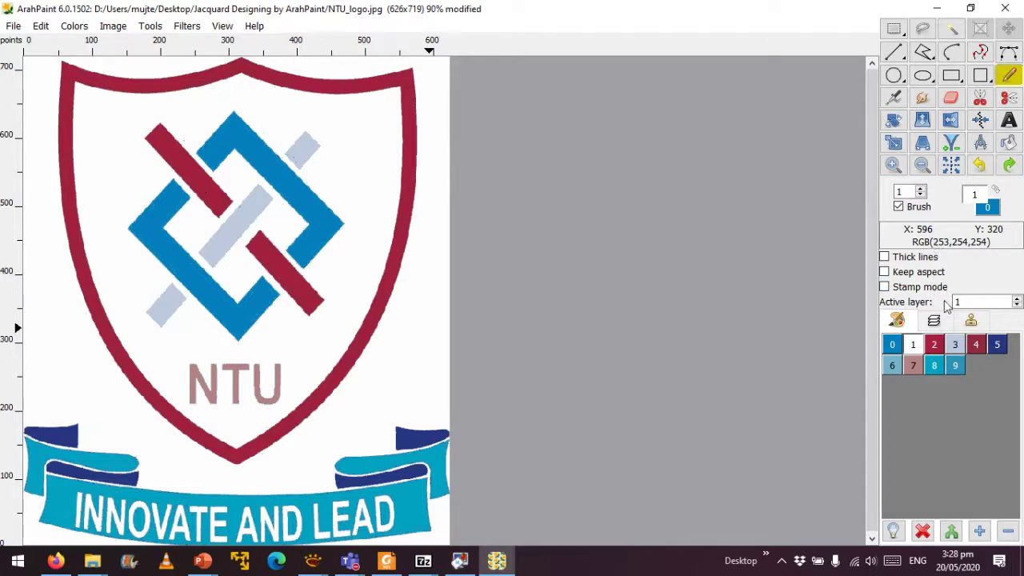
# Recolor palette entry 4 with the crimson of color 2 and remove the duplicate colors from the palette.
pyautogui.click(935, 350)
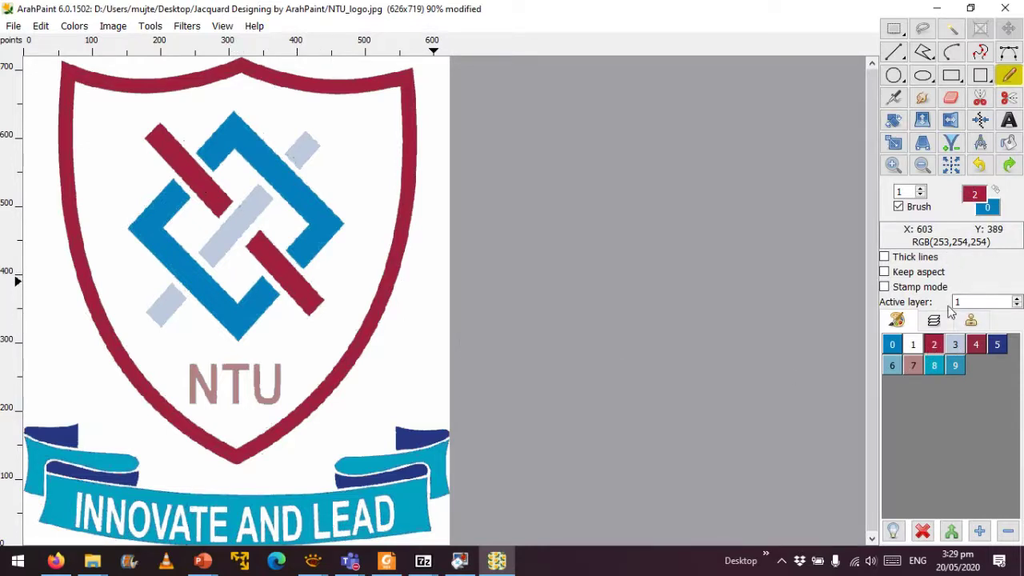
pyautogui.click(978, 344)
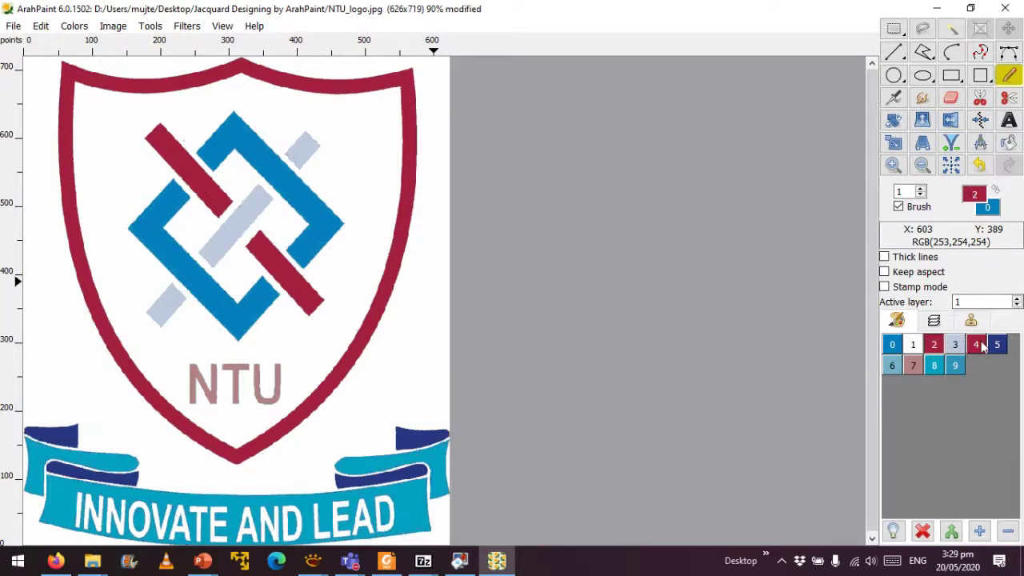
pyautogui.click(935, 351)
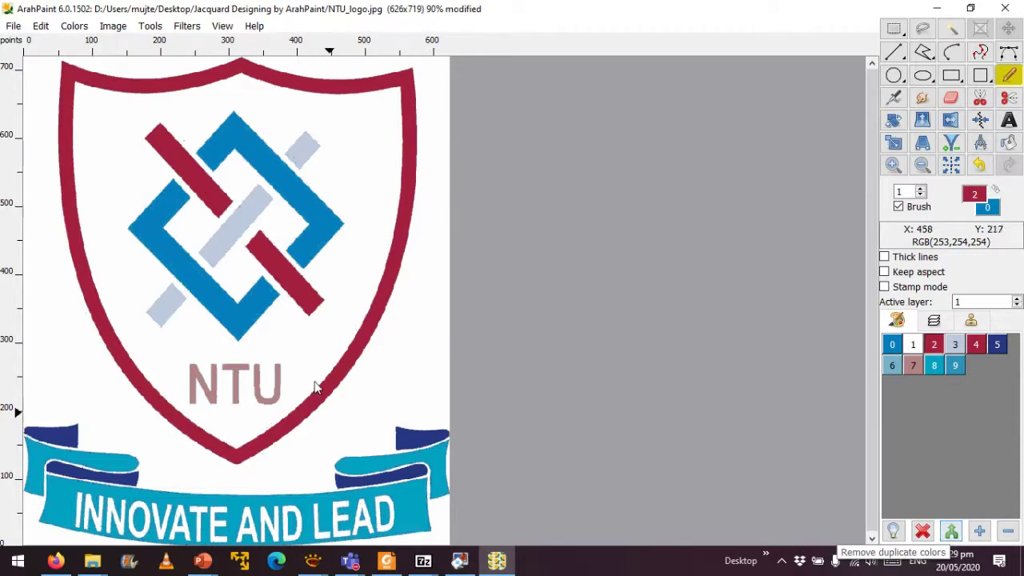
pyautogui.click(950, 532)
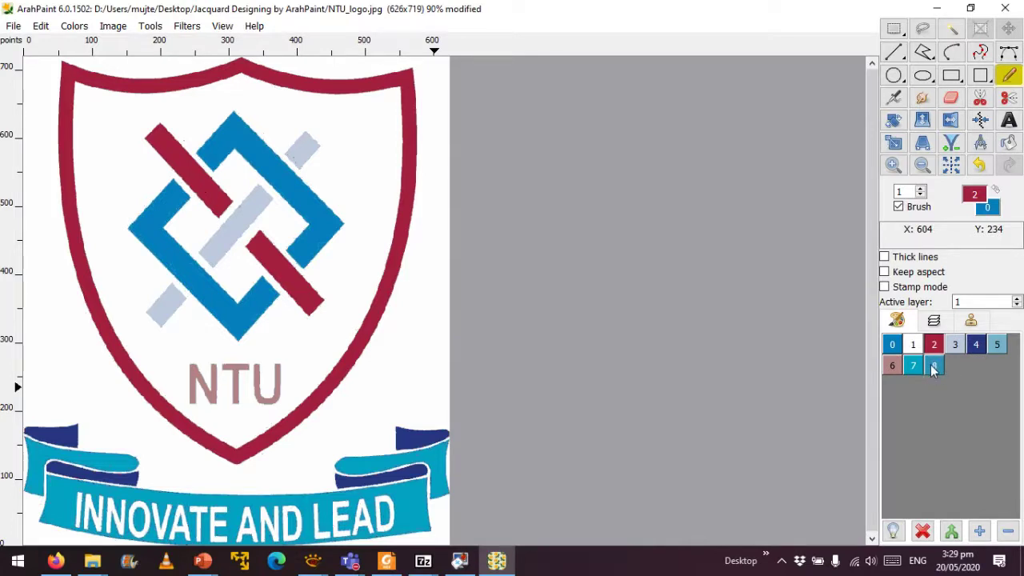
# Recolor palette entries 7 and 8 with the blue of color 0.
pyautogui.click(897, 346)
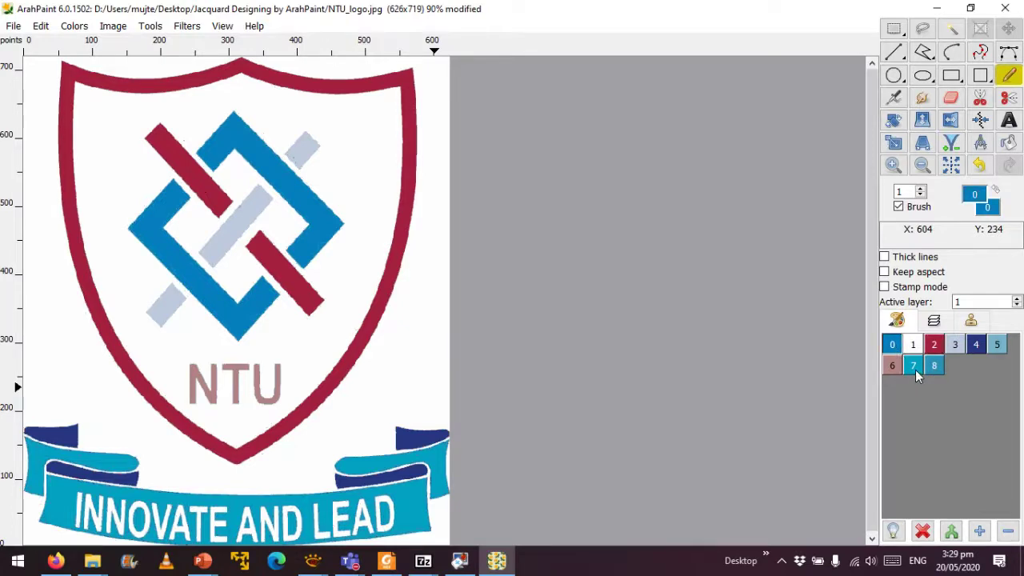
pyautogui.click(915, 369)
pyautogui.click(936, 365)
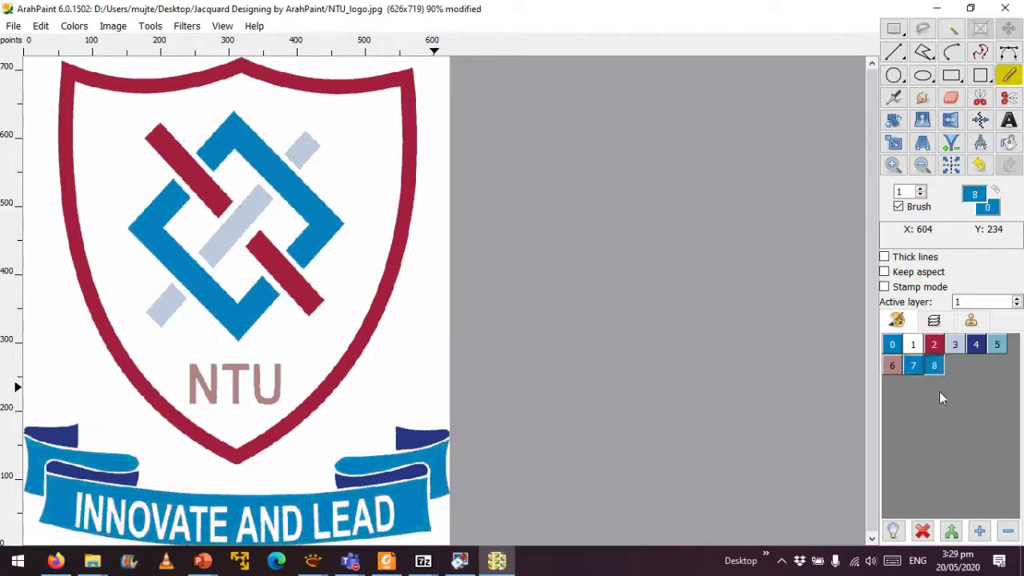
# Remove the duplicate palette colors and merge entry 5 into the light grey-blue of color 3.
pyautogui.click(953, 532)
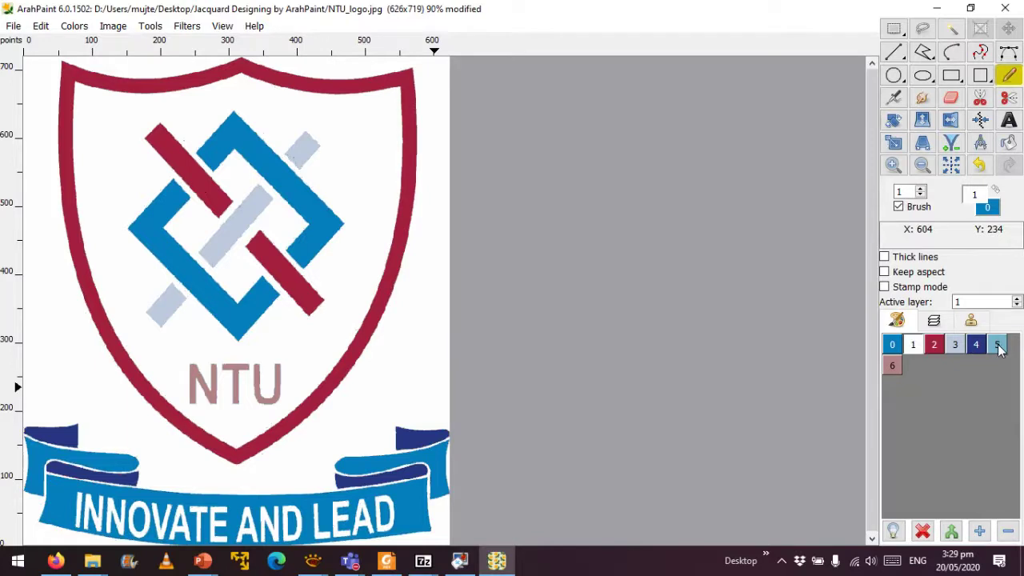
pyautogui.click(956, 346)
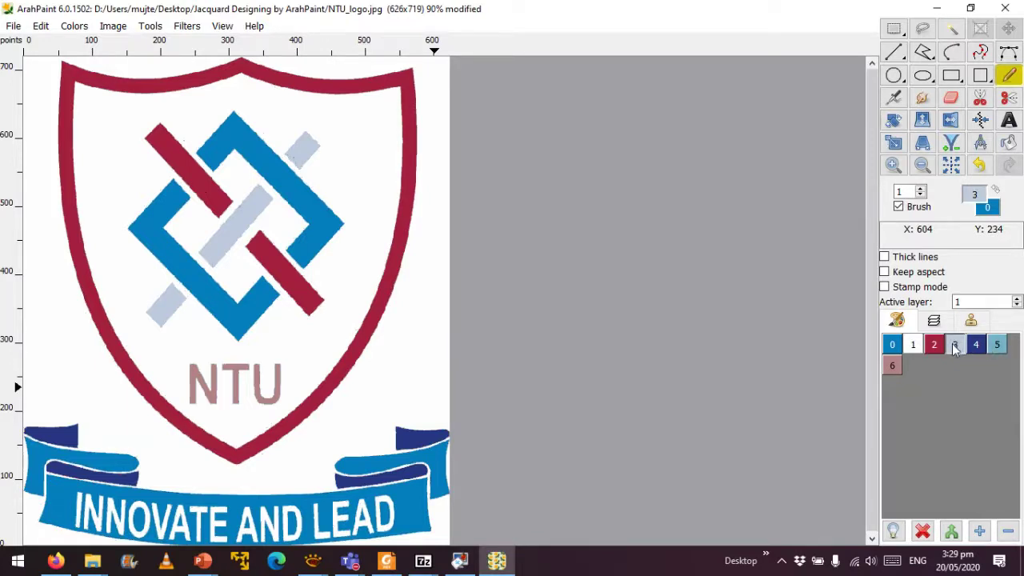
pyautogui.click(997, 351)
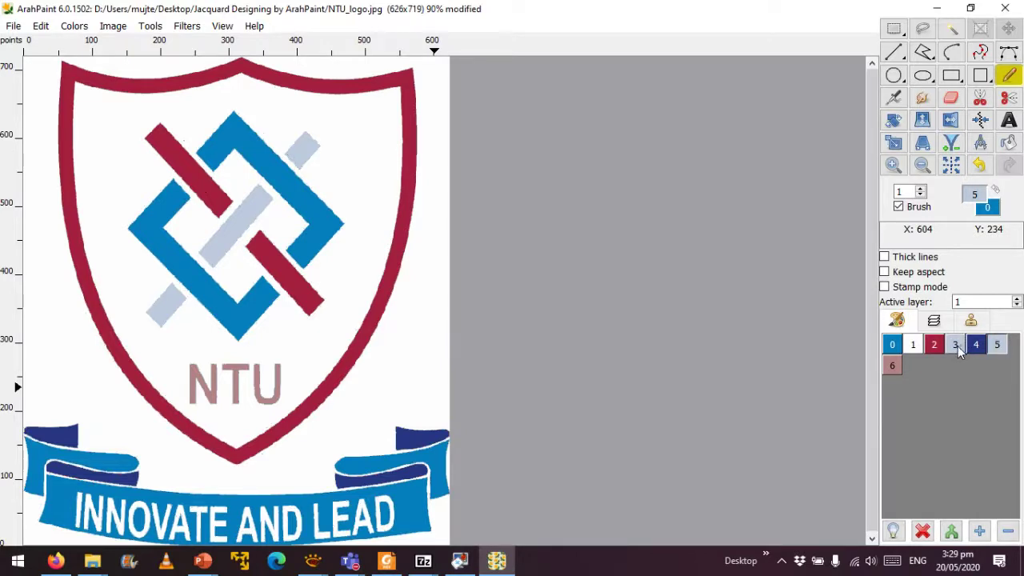
pyautogui.click(951, 532)
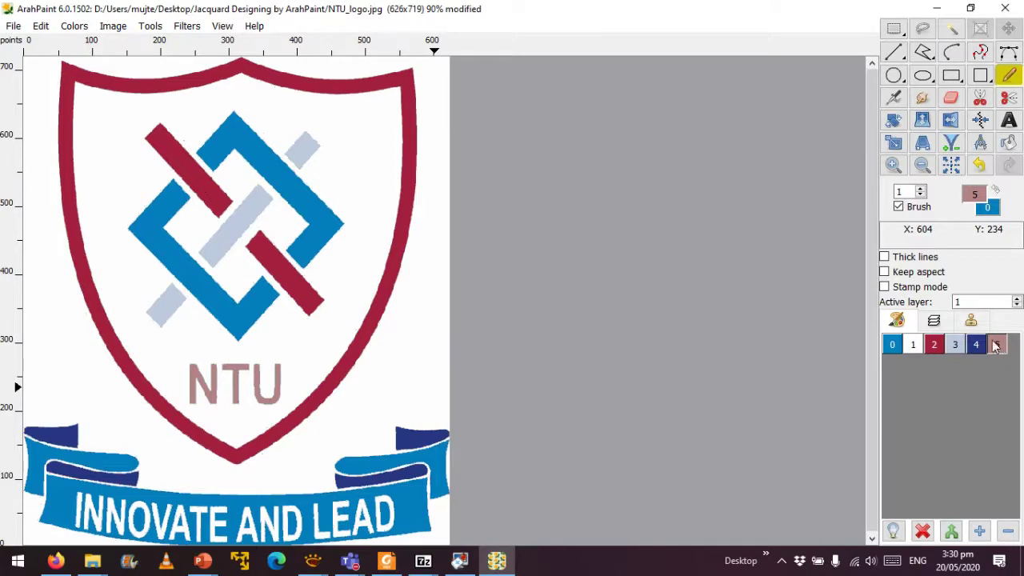
# Recolor the mauve palette entry 5 with the light grey-blue of color 3 and remove the resulting duplicate.
pyautogui.click(955, 347)
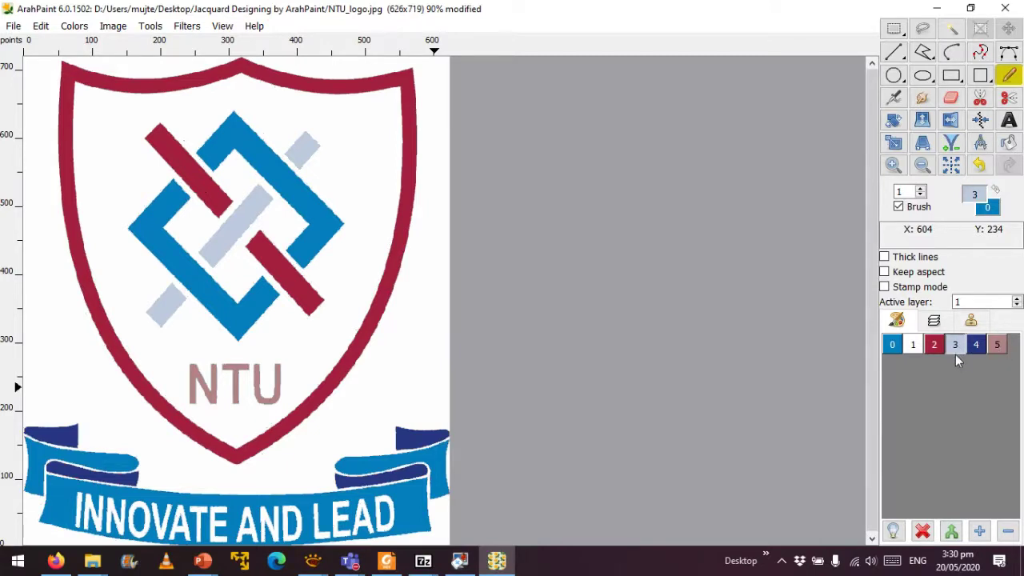
pyautogui.click(997, 345)
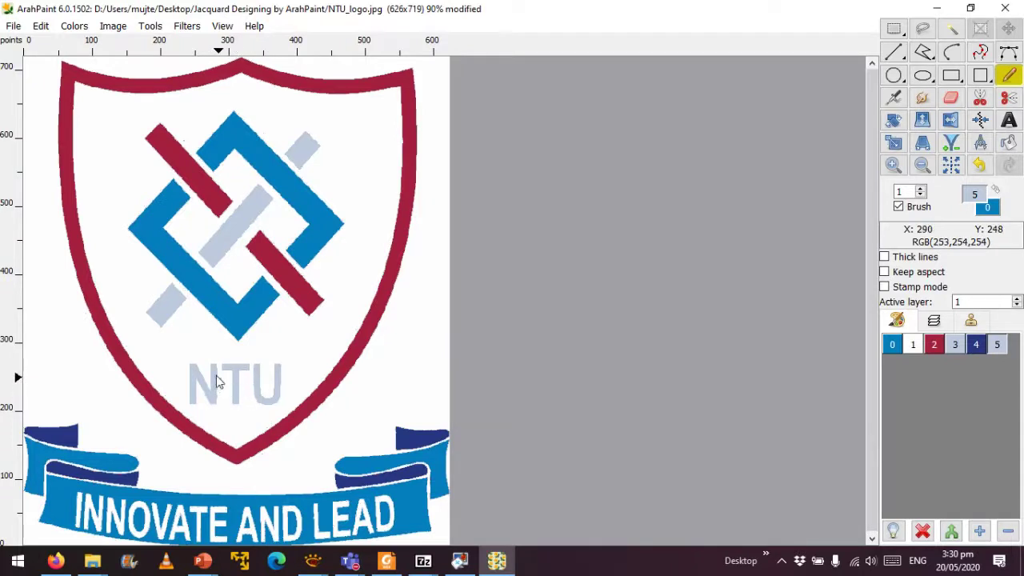
pyautogui.click(957, 532)
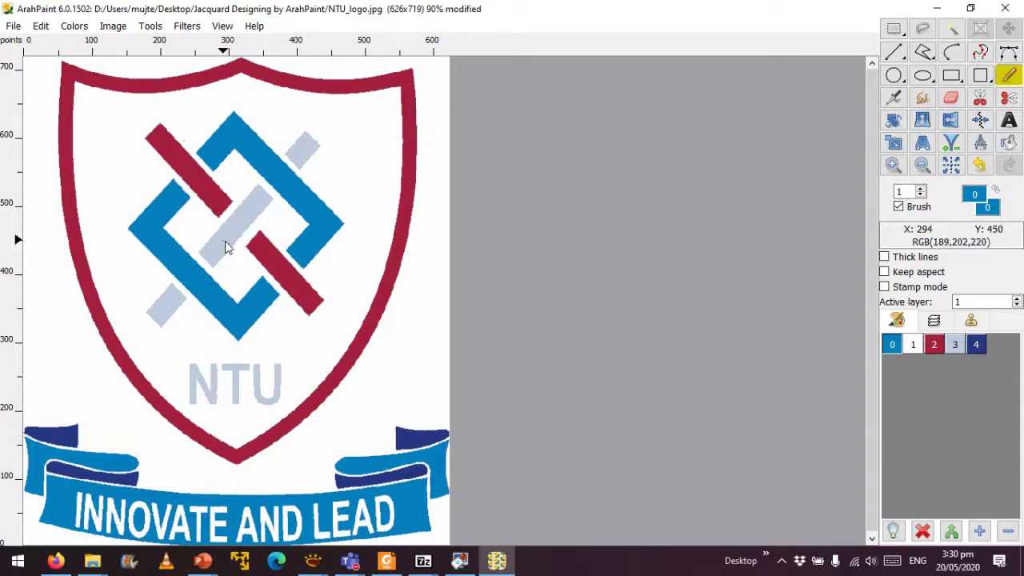
# Examine the pixel edges of the diamond shapes, NTU letters and shield border at up to 700% zoom.
pyautogui.click(424, 173)
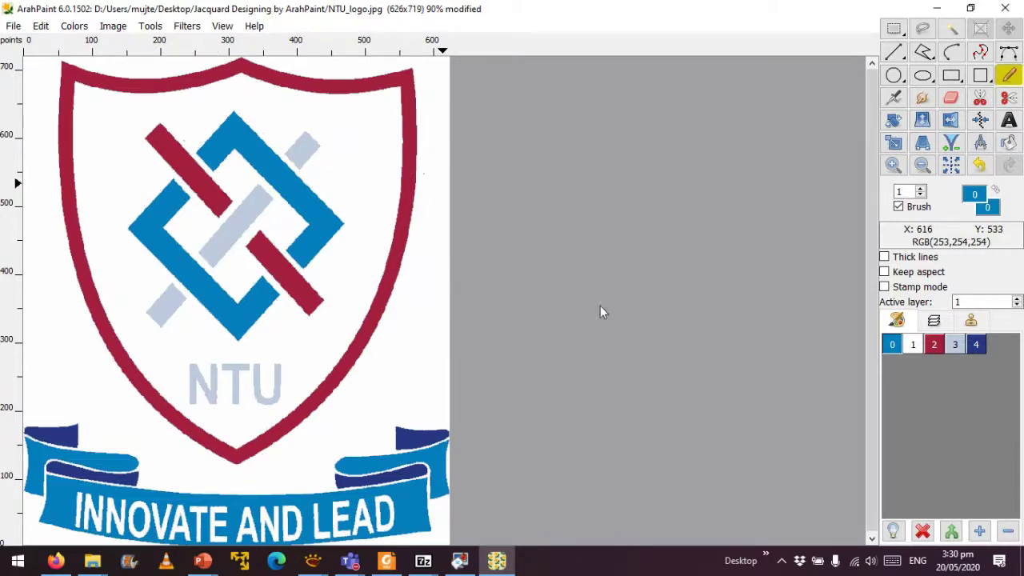
pyautogui.click(893, 165)
pyautogui.click(894, 166)
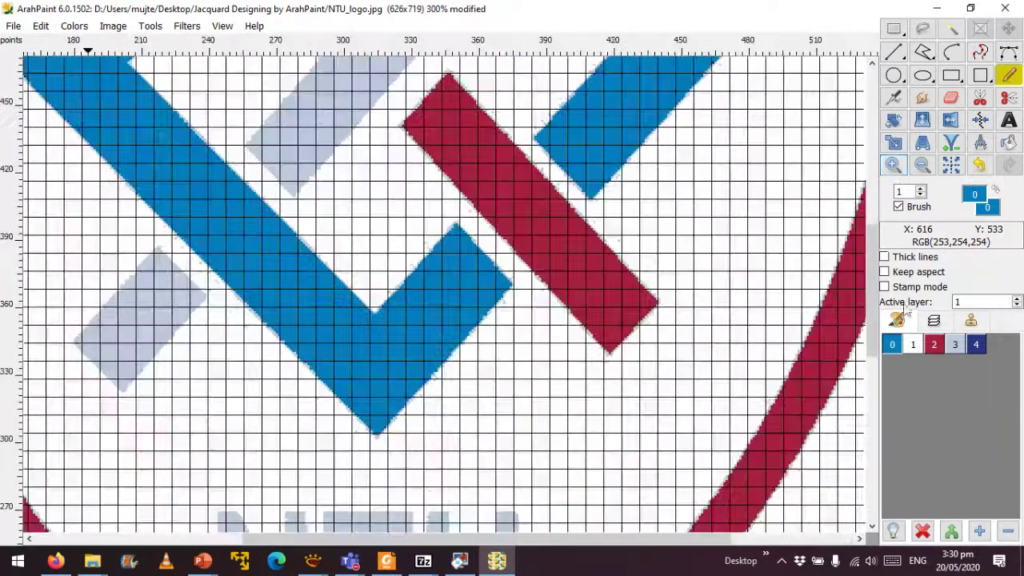
pyautogui.click(894, 166)
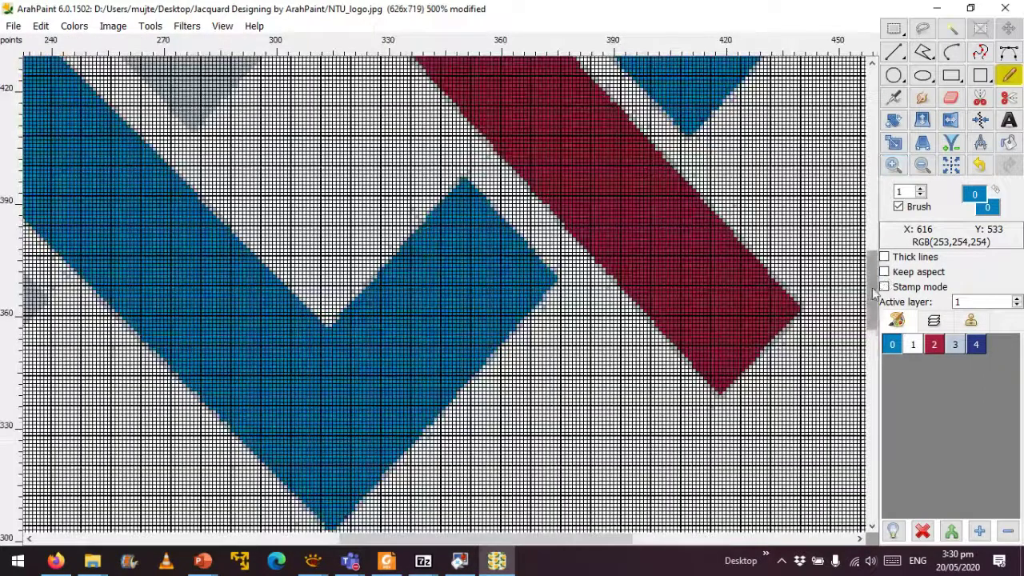
pyautogui.scroll(-3, 872, 288)
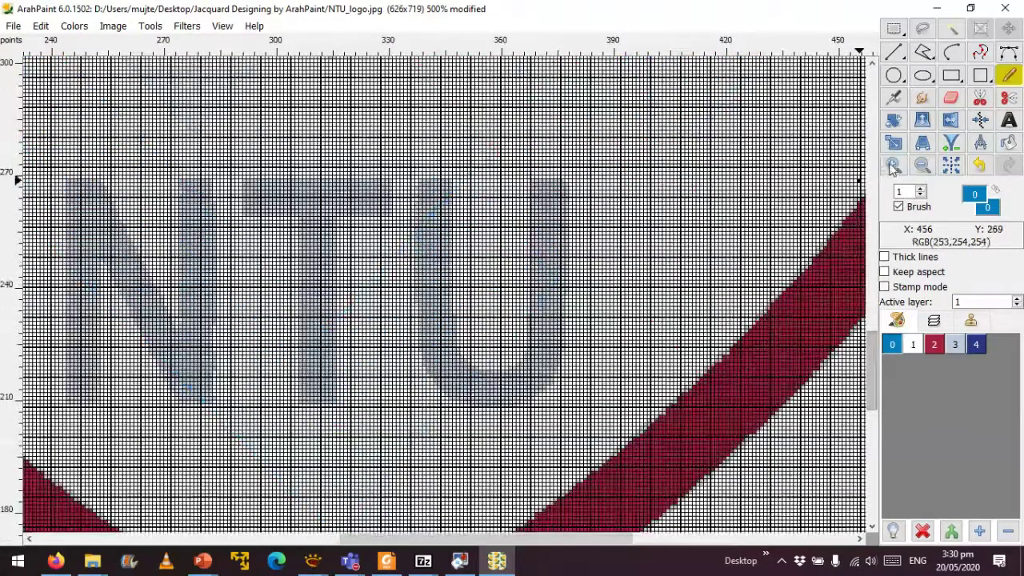
pyautogui.click(894, 166)
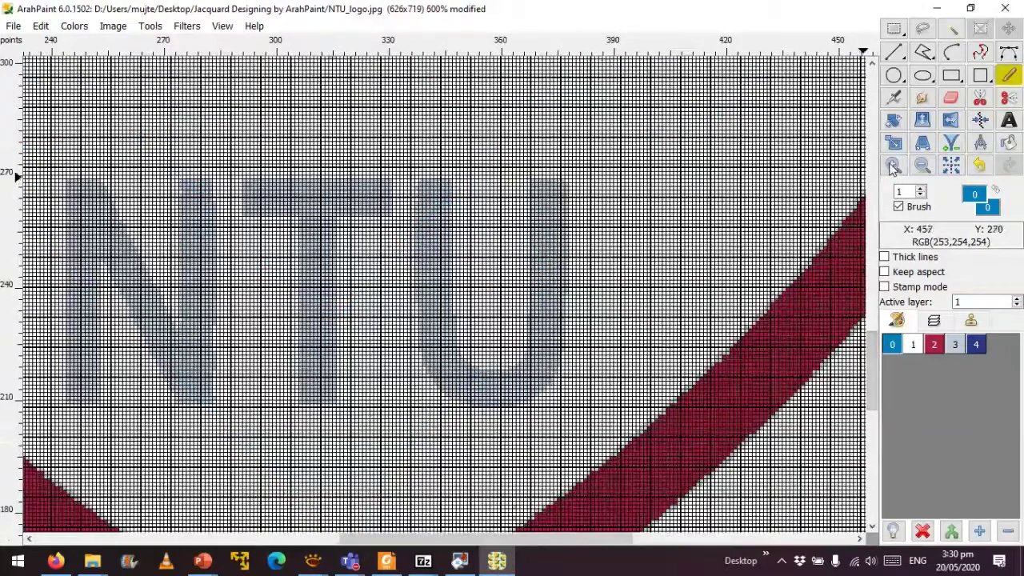
pyautogui.click(893, 165)
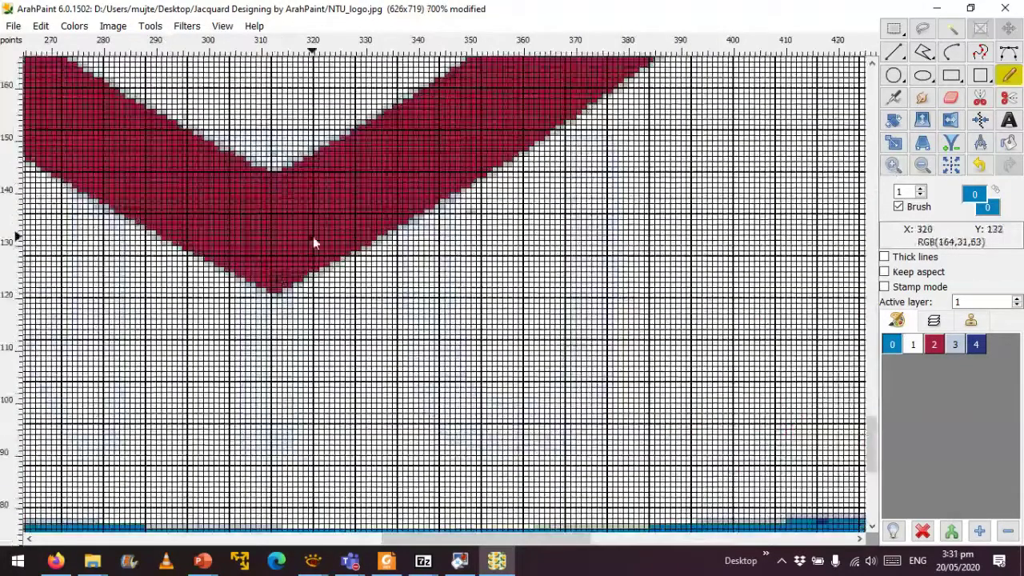
pyautogui.scroll(5, 313, 236)
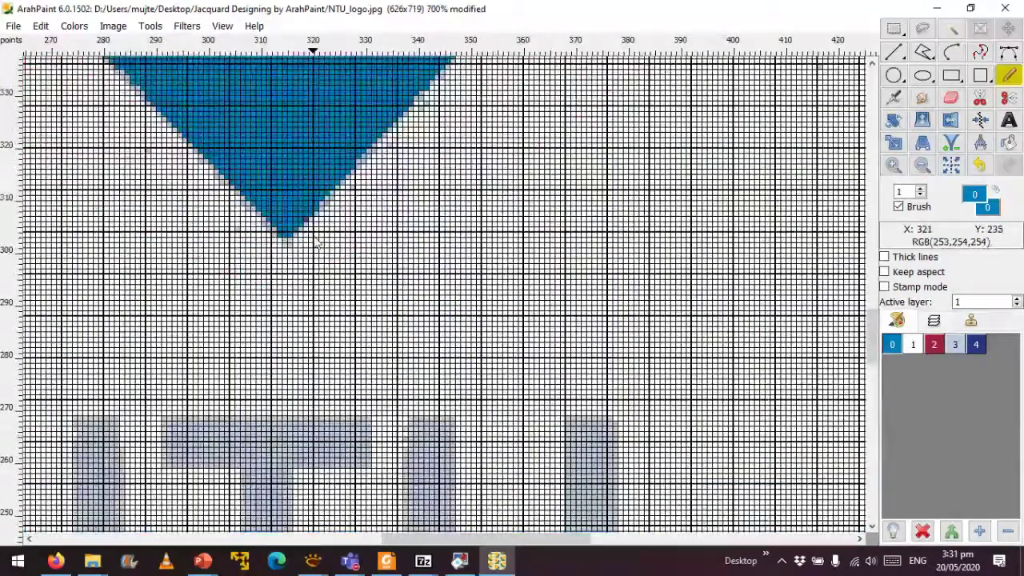
pyautogui.scroll(5, 316, 240)
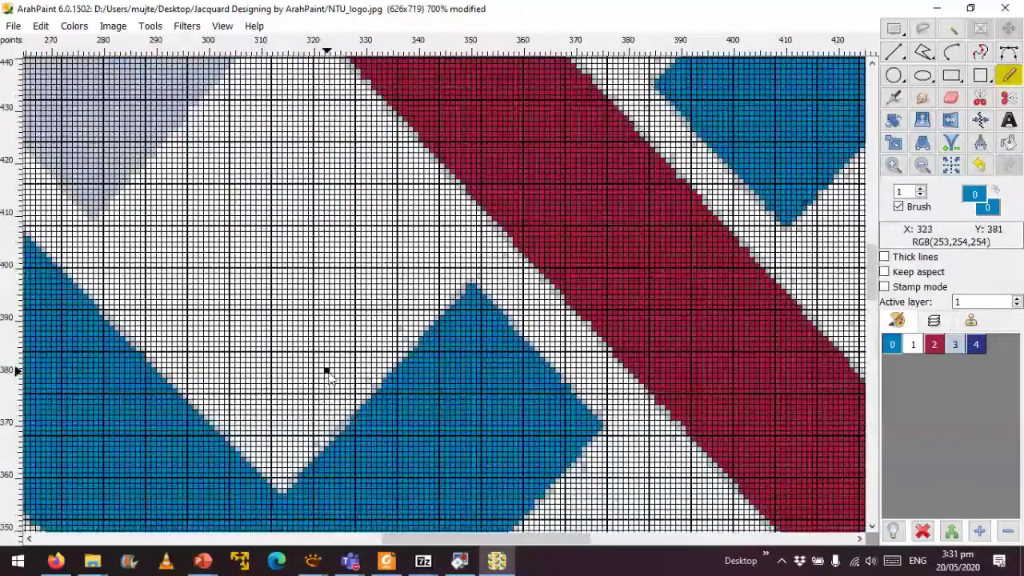
pyautogui.scroll(-6, 280, 151)
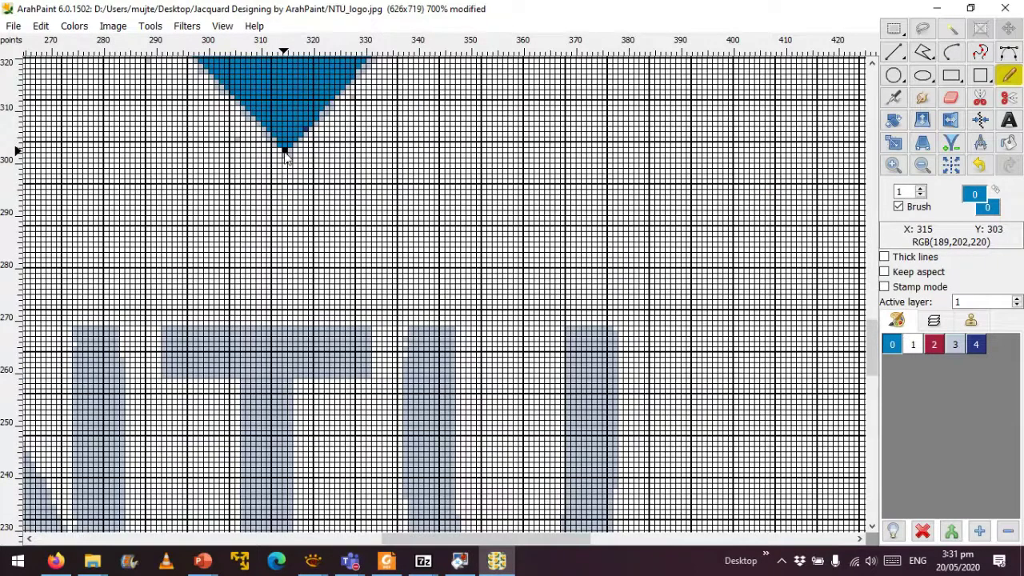
pyautogui.scroll(3, 281, 208)
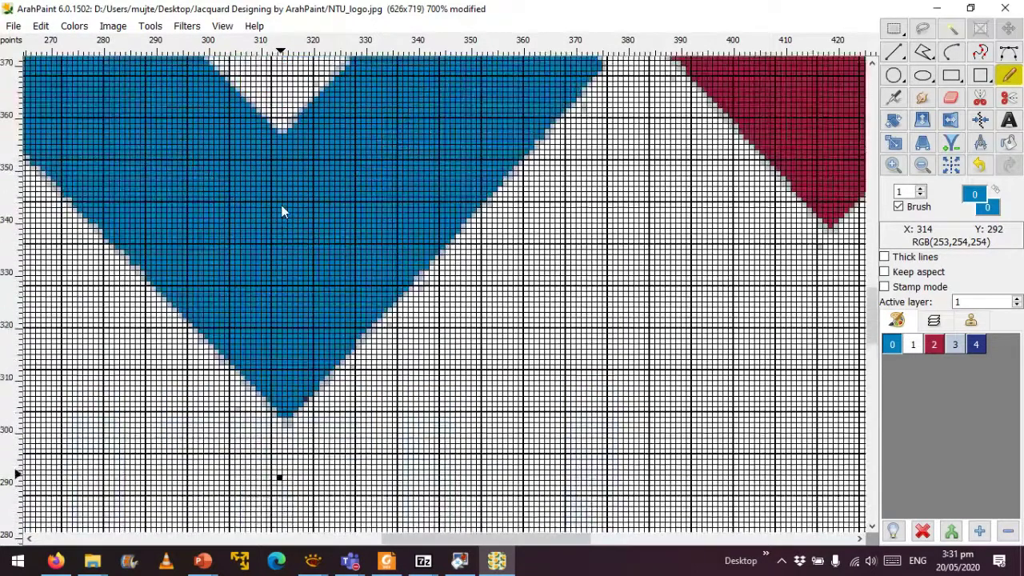
pyautogui.scroll(3, 282, 209)
pyautogui.scroll(-4, 284, 210)
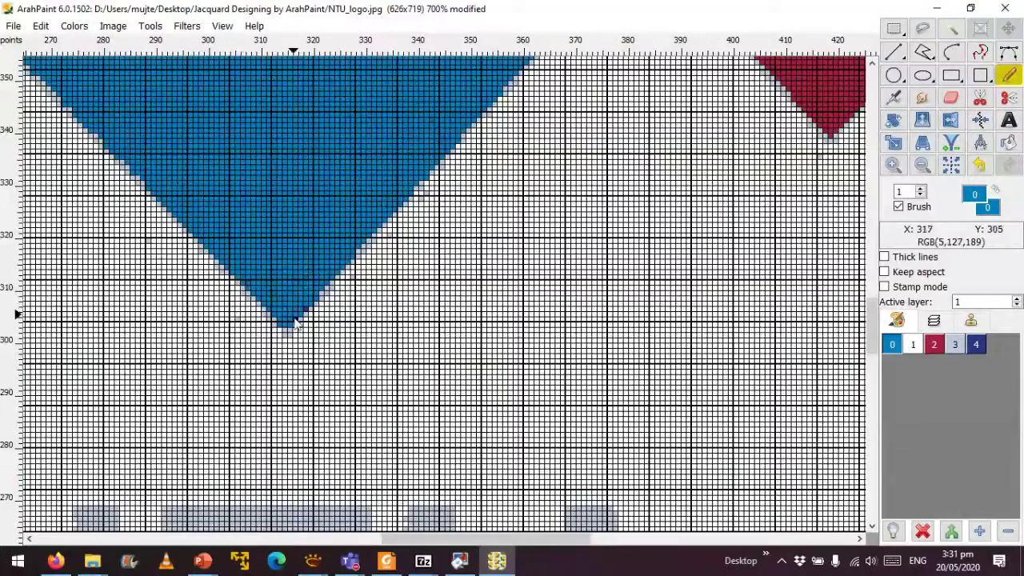
pyautogui.scroll(-8, 294, 322)
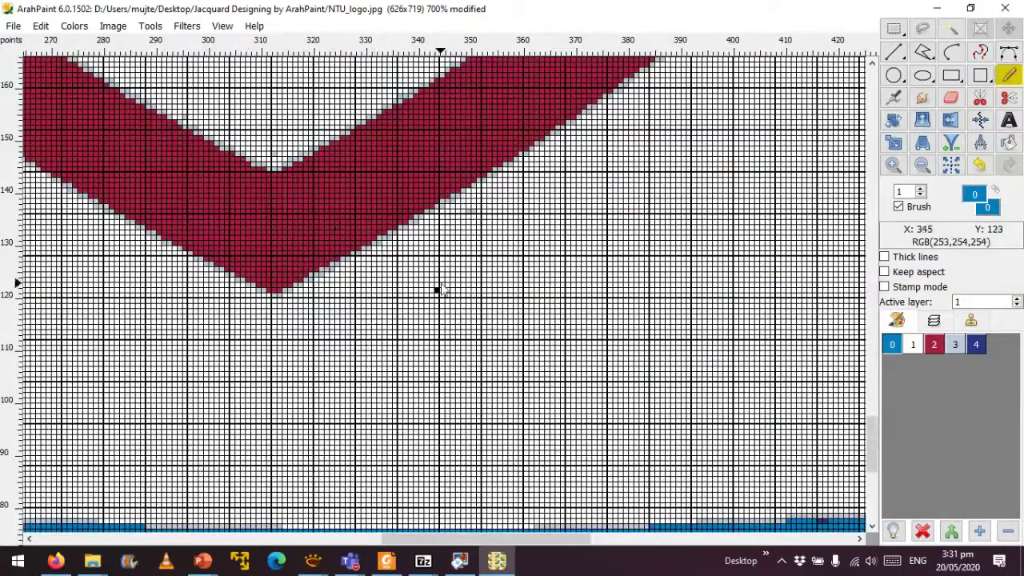
pyautogui.scroll(5, 362, 331)
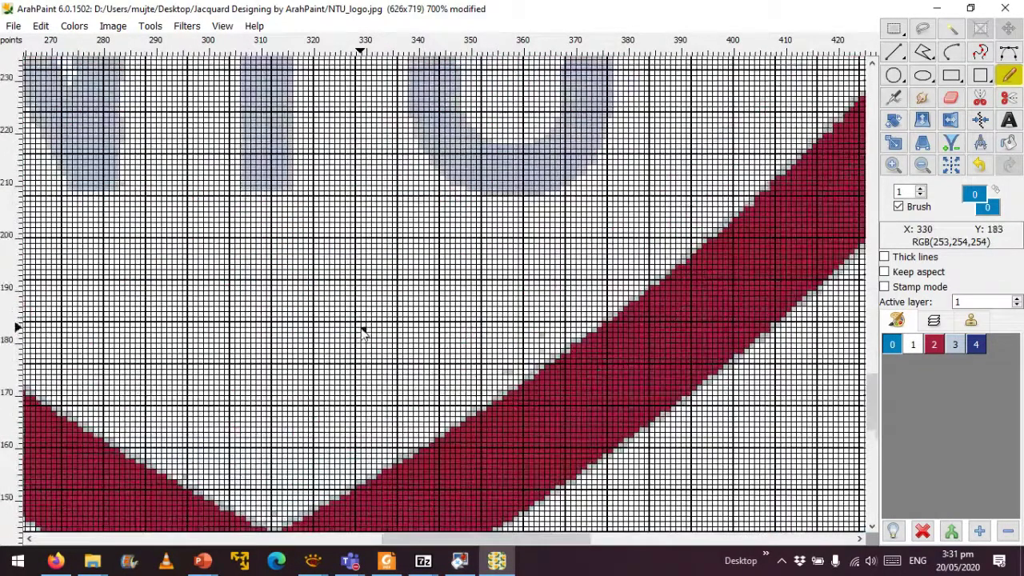
pyautogui.scroll(-1, 362, 330)
pyautogui.scroll(5, 361, 333)
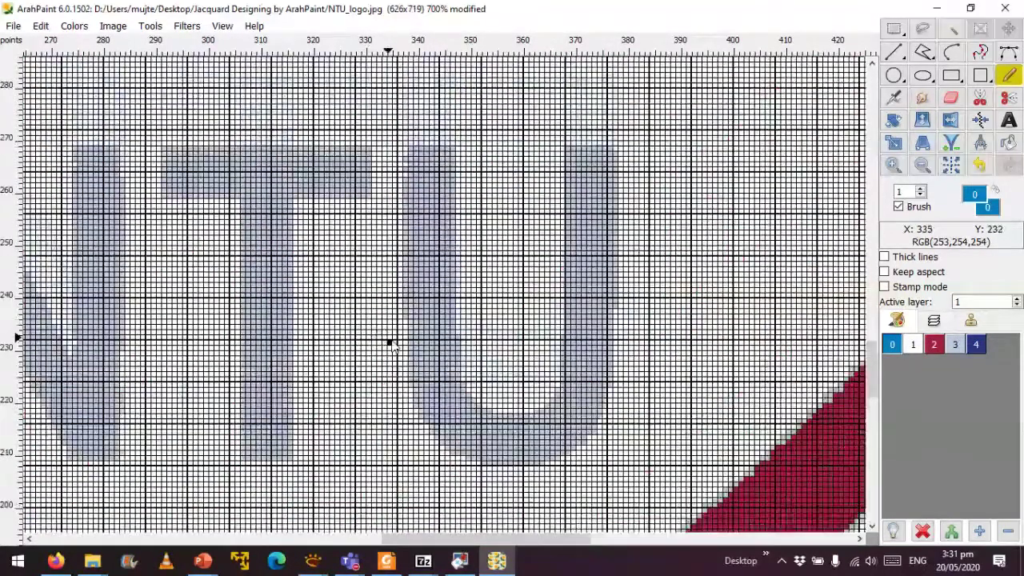
pyautogui.scroll(-1, 389, 341)
pyautogui.scroll(-5, 392, 343)
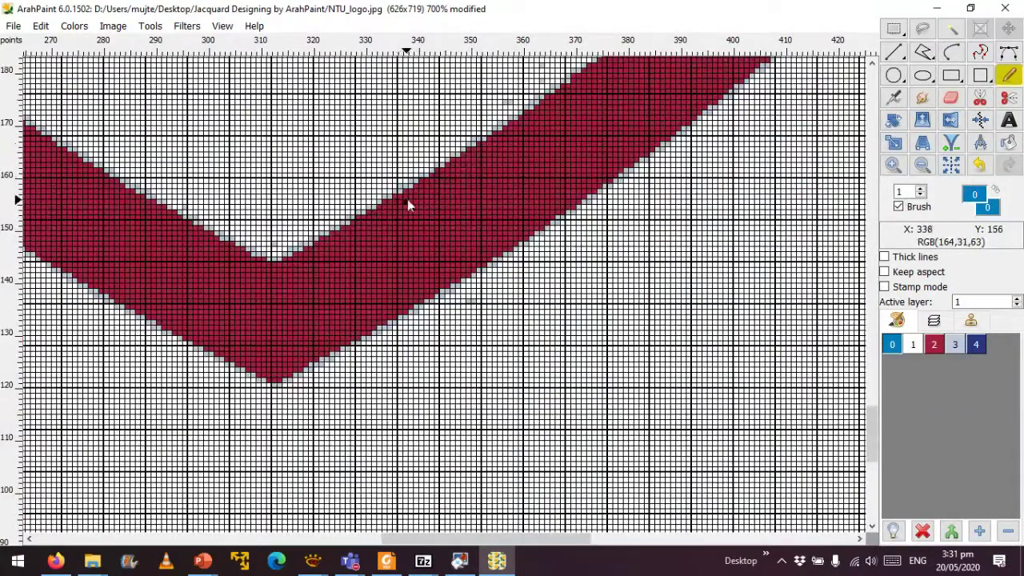
pyautogui.scroll(2, 390, 229)
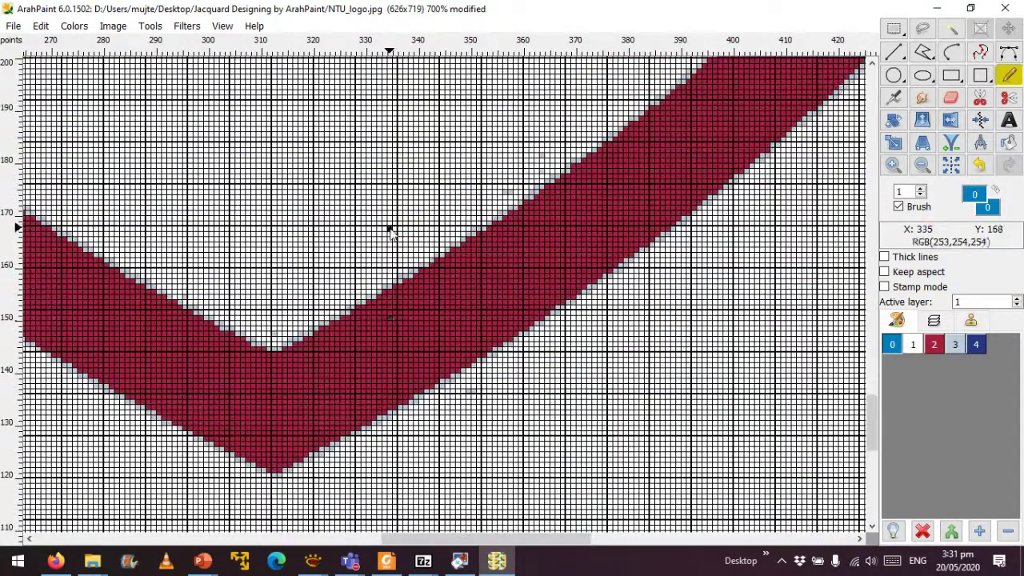
pyautogui.scroll(7, 390, 228)
pyautogui.scroll(-7, 389, 232)
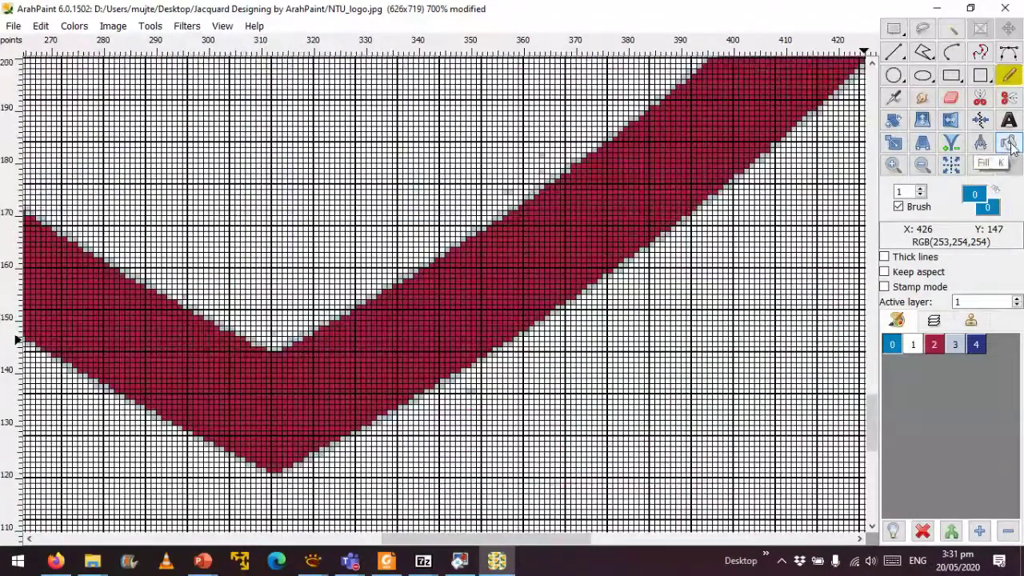
# Activate the Fill tool.
pyautogui.click(1009, 143)
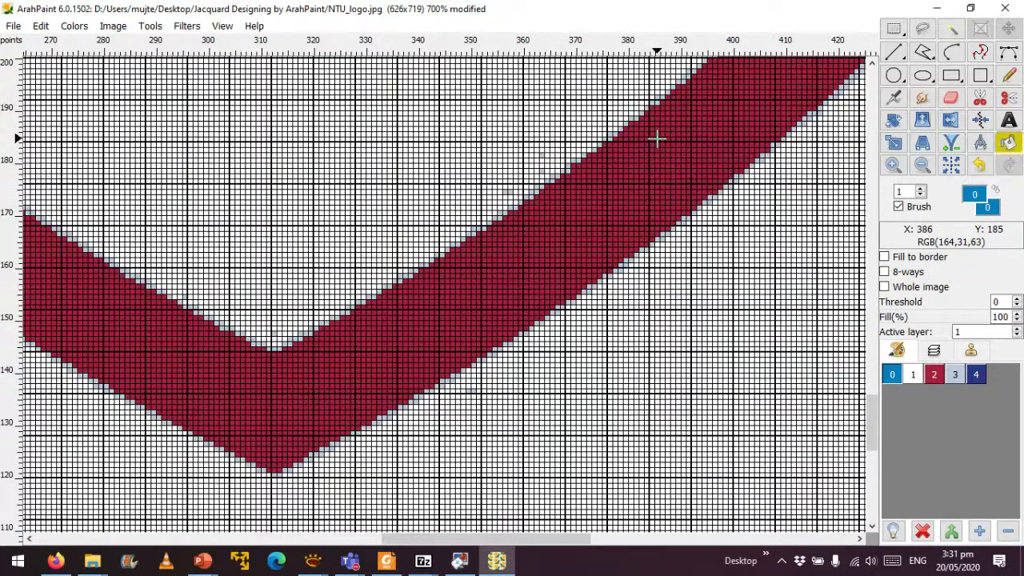
# Switch to Firefox, open the ArahPaint playlist on YouTube and look through its tutorial videos.
pyautogui.click(56, 564)
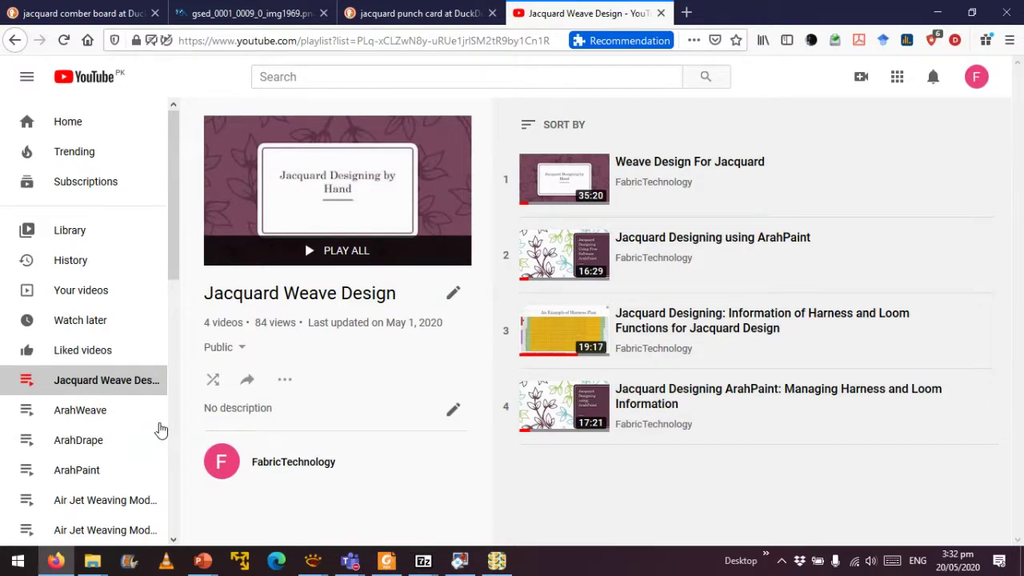
pyautogui.click(72, 472)
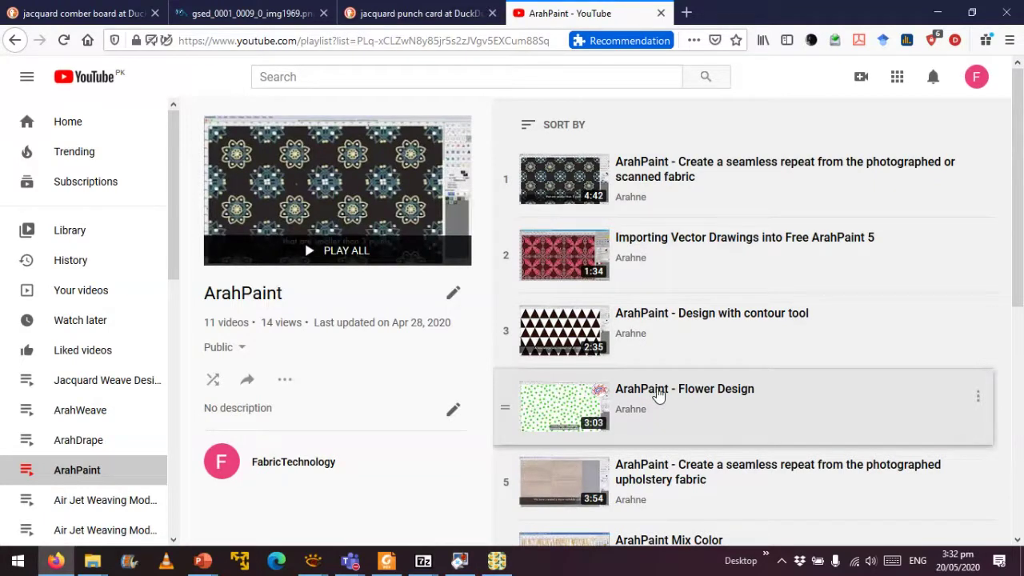
pyautogui.scroll(-5, 656, 394)
pyautogui.moveTo(1011, 421); pyautogui.dragTo(1008, 362)
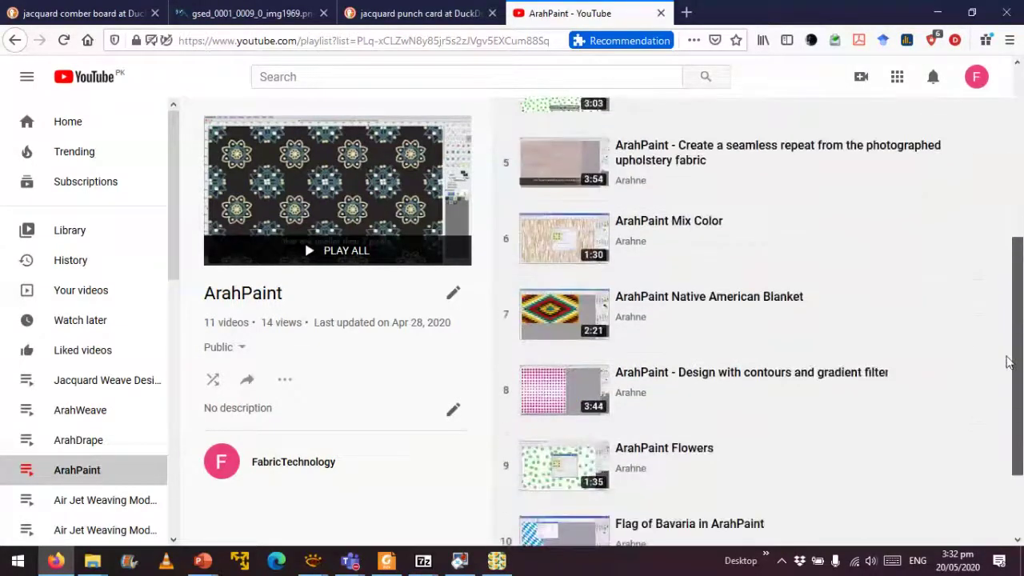
pyautogui.moveTo(1007, 362); pyautogui.dragTo(656, 419)
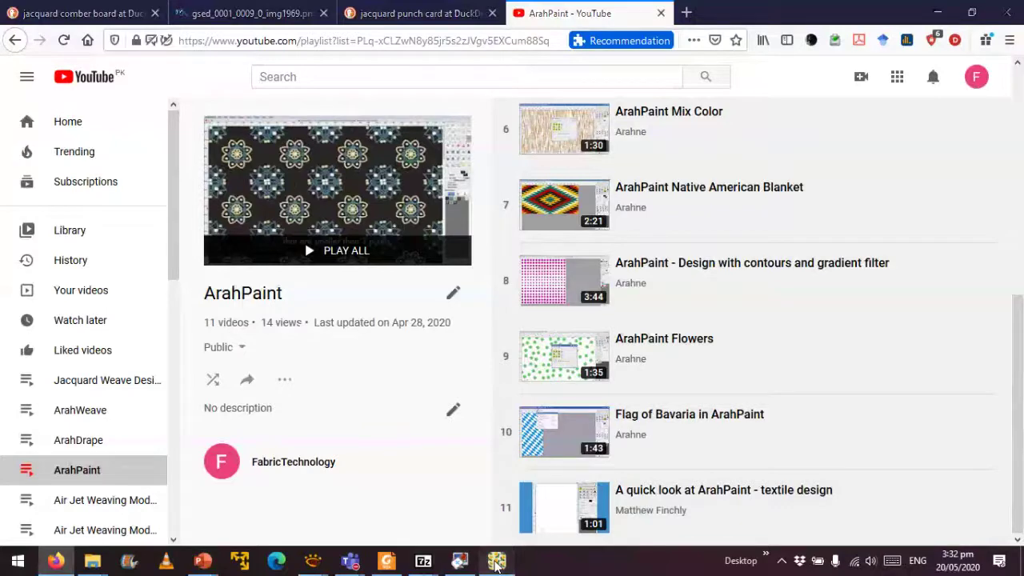
# Switch back to ArahPaint and fill the crimson shield border with light grey-blue color 3, with the Brush option off.
pyautogui.click(496, 563)
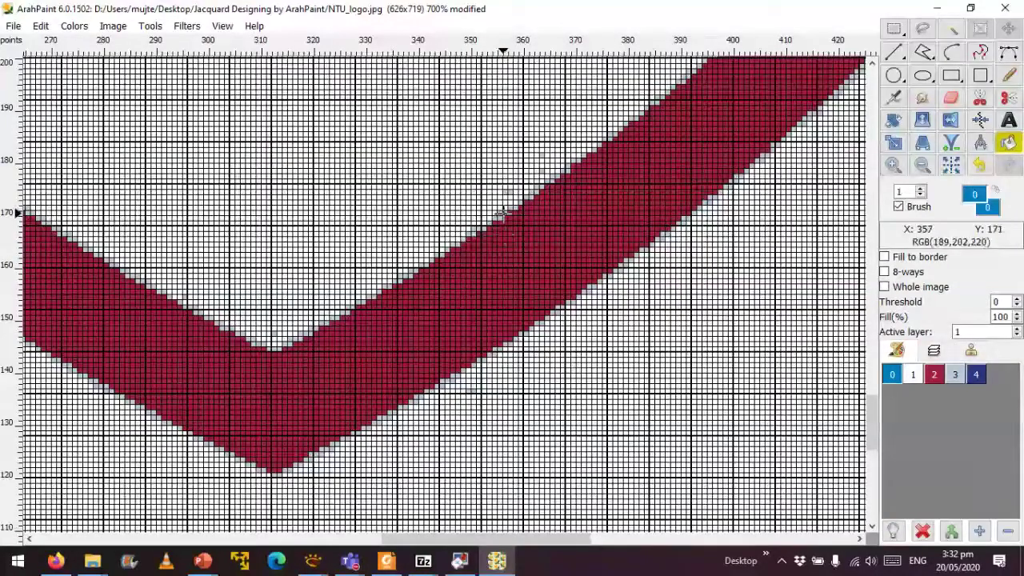
pyautogui.scroll(8, 498, 229)
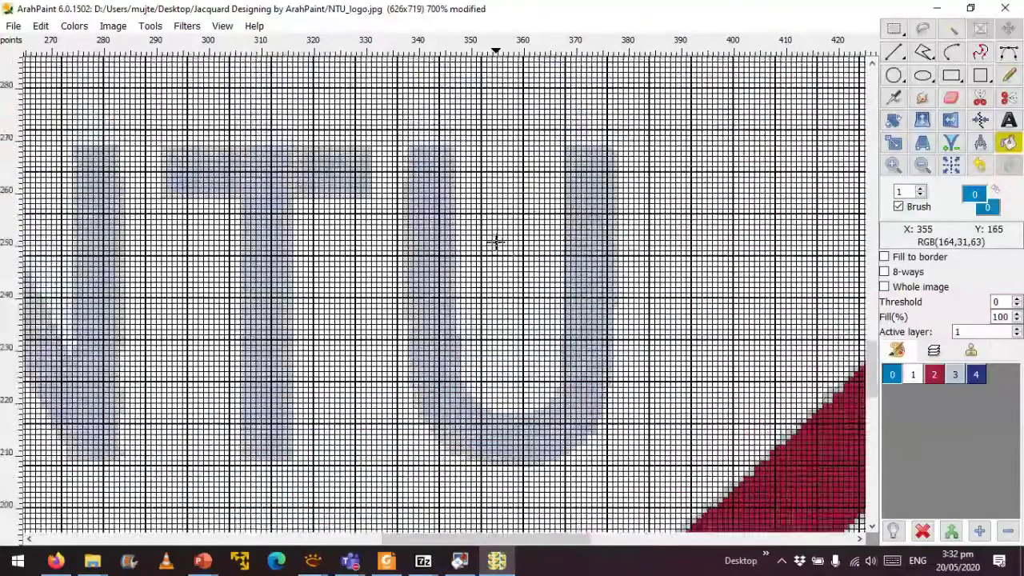
pyautogui.click(922, 166)
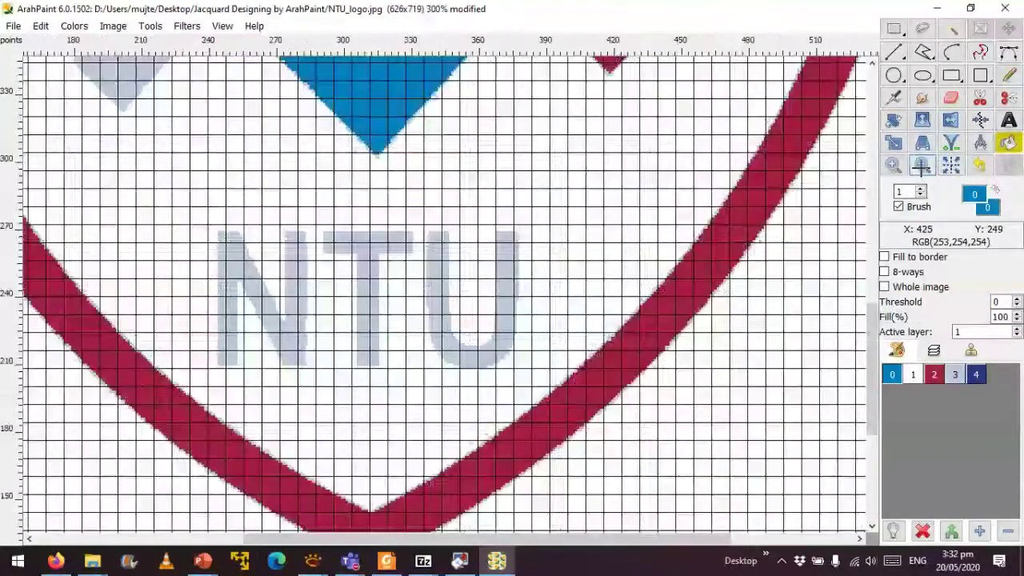
pyautogui.click(922, 166)
pyautogui.click(922, 166)
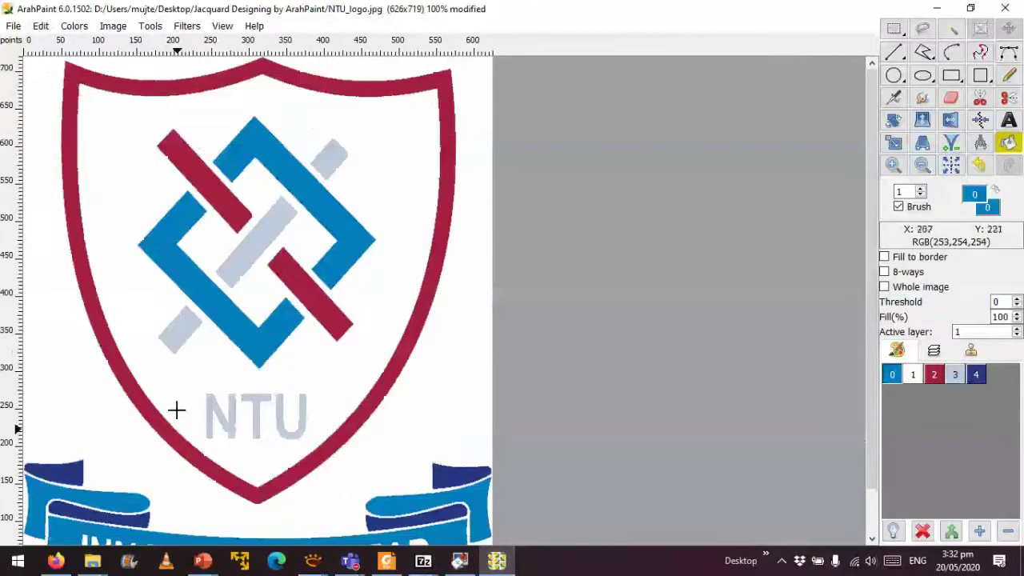
pyautogui.click(955, 374)
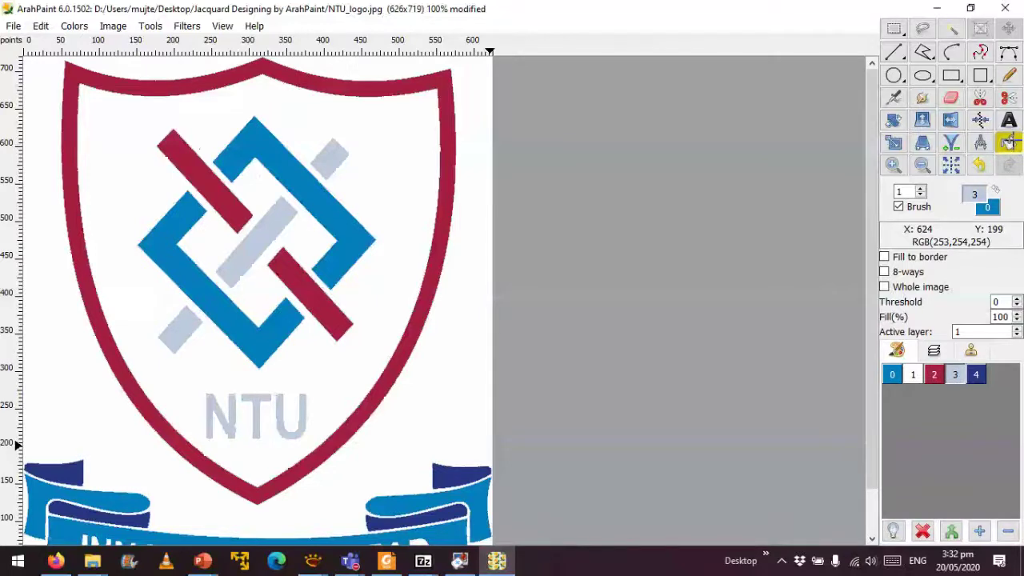
pyautogui.click(909, 207)
pyautogui.click(439, 247)
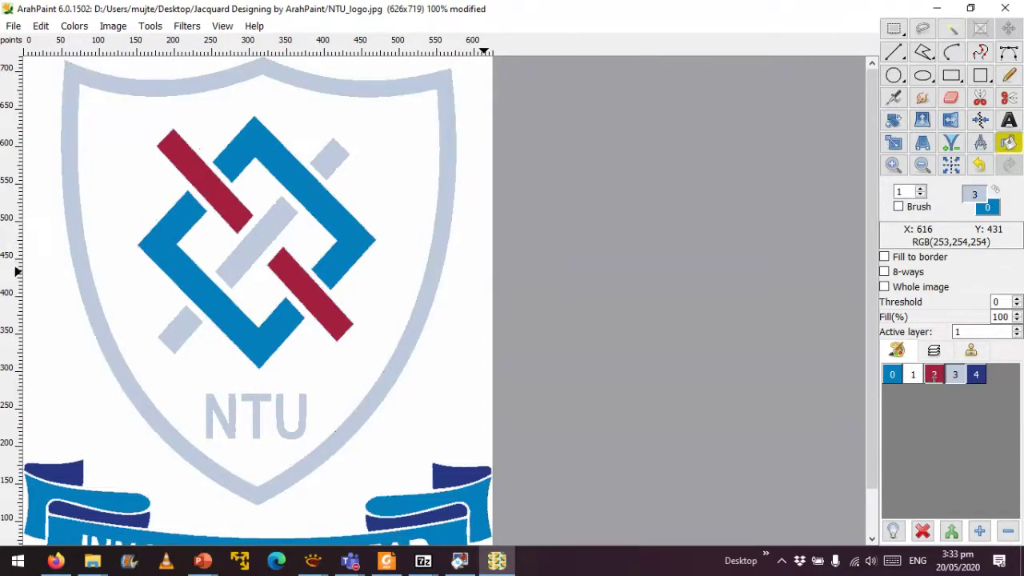
# Fill the light grey-blue shield border with crimson color 2.
pyautogui.click(934, 375)
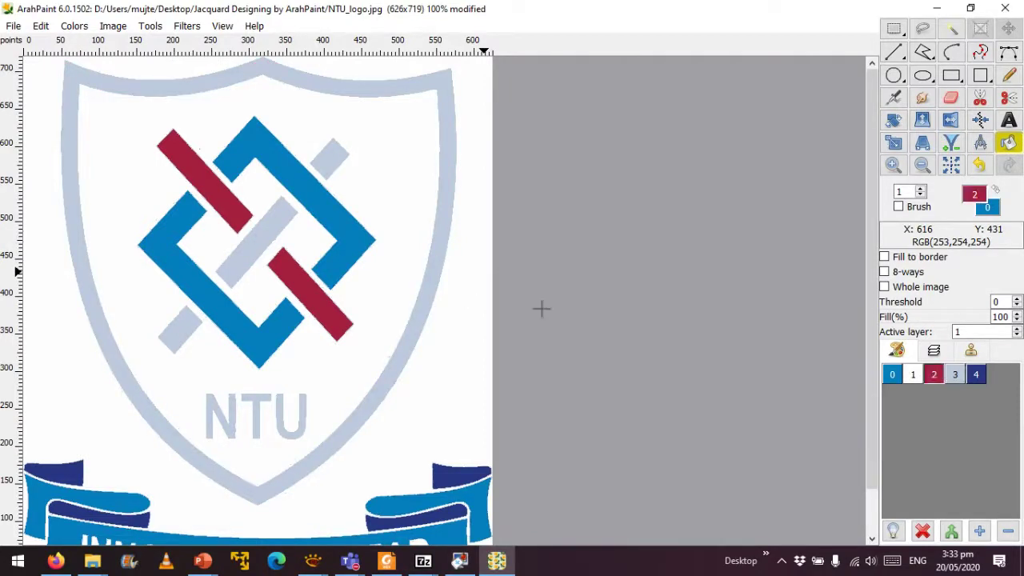
pyautogui.click(436, 262)
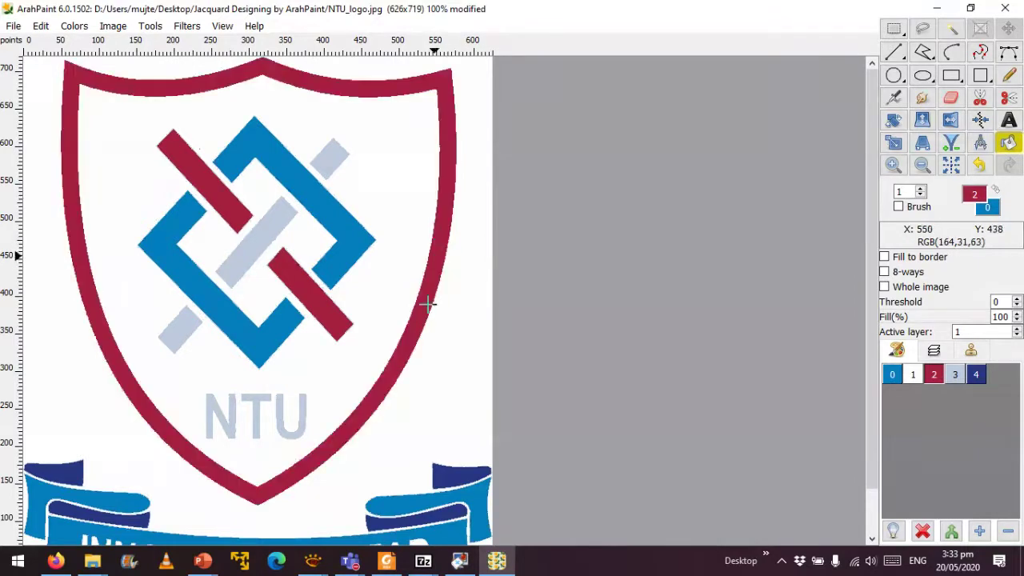
# Examine the pixel edges of the recolored shield border, the crimson bars and the blue diamond shapes at up to 500% zoom.
pyautogui.click(895, 163)
pyautogui.click(895, 163)
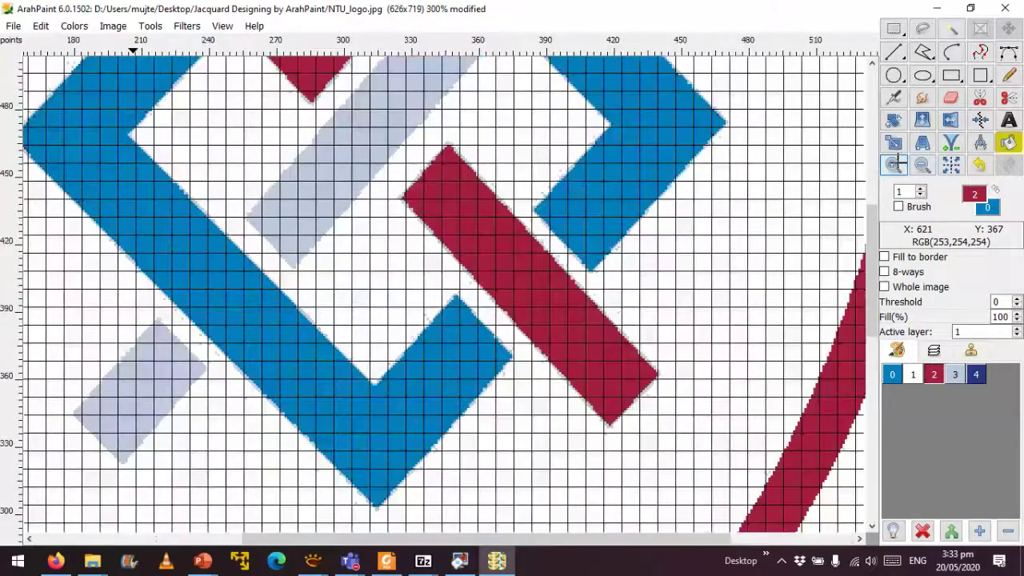
pyautogui.click(895, 164)
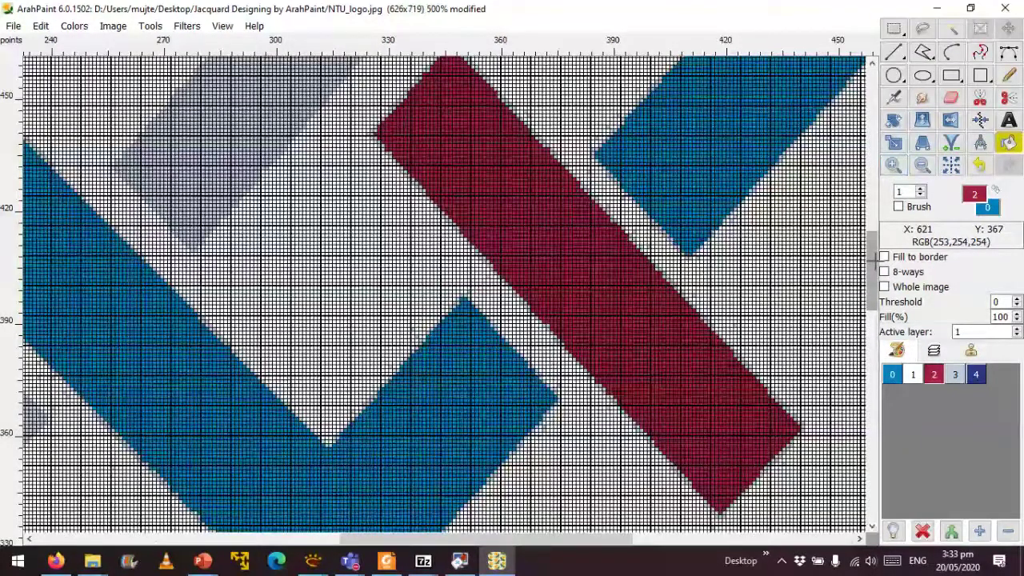
pyautogui.scroll(-10, 501, 210)
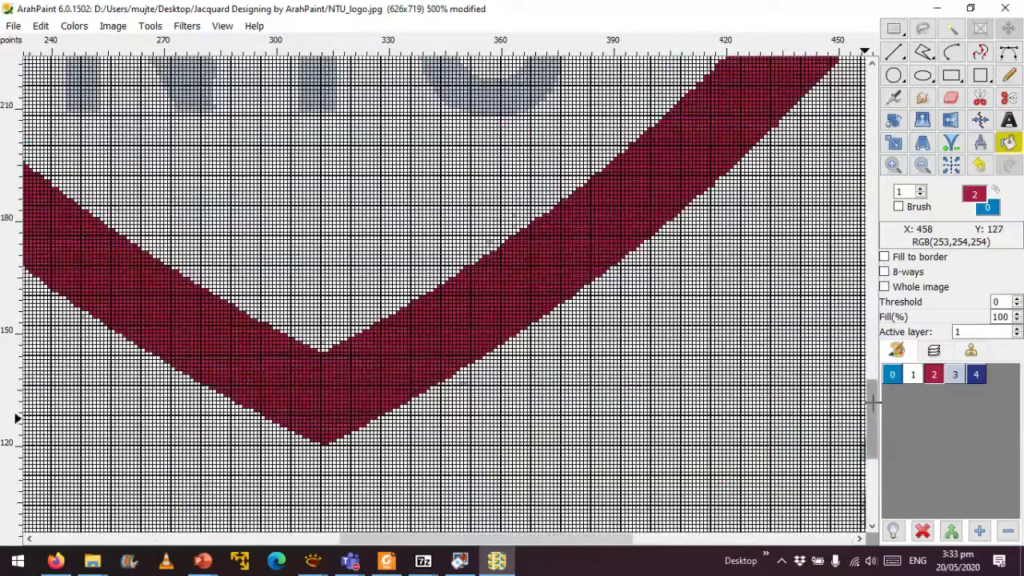
pyautogui.moveTo(872, 406); pyautogui.dragTo(872, 137)
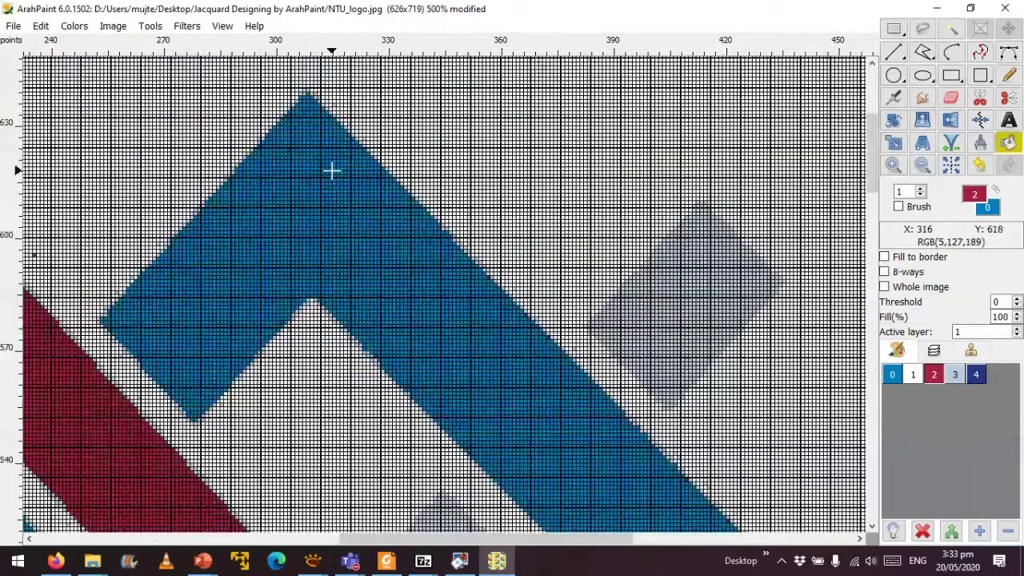
pyautogui.moveTo(373, 538); pyautogui.dragTo(246, 544)
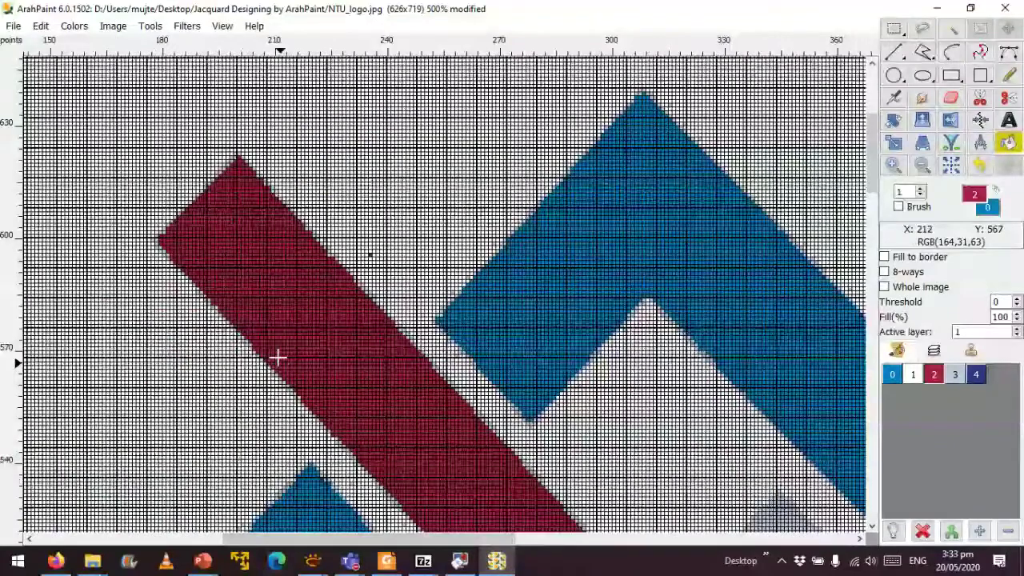
pyautogui.scroll(-3, 279, 352)
pyautogui.scroll(2, 264, 313)
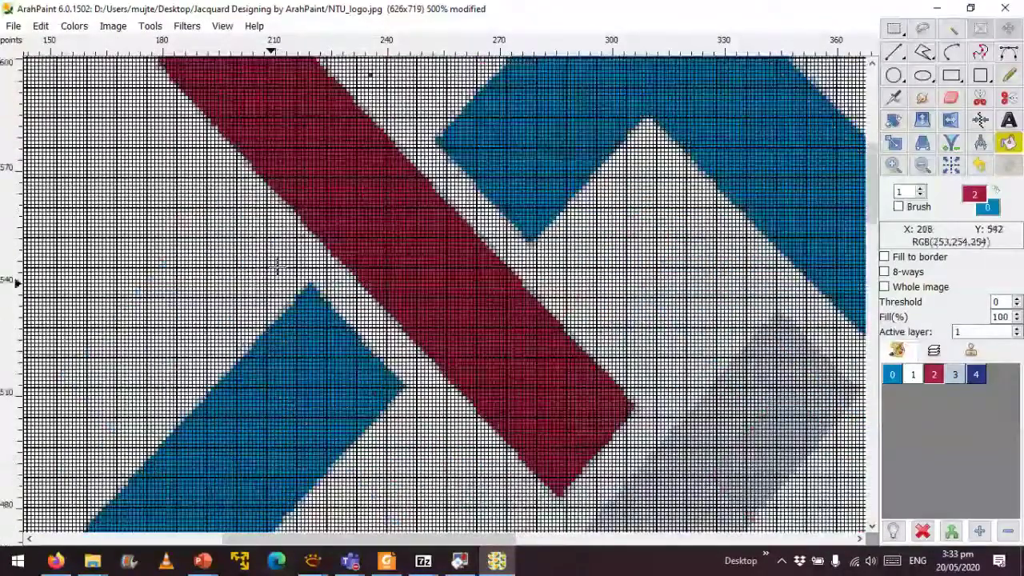
pyautogui.scroll(1, 280, 270)
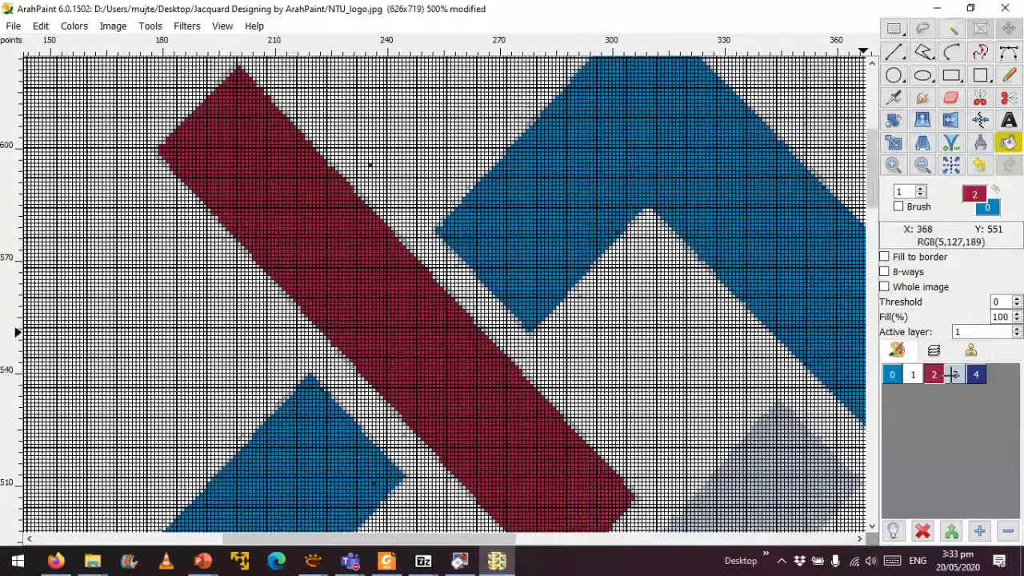
pyautogui.scroll(3, 480, 200)
# Look through the available image filters, such as Averaging, Despeckle and Noise.
pyautogui.click(187, 25)
pyautogui.click(187, 26)
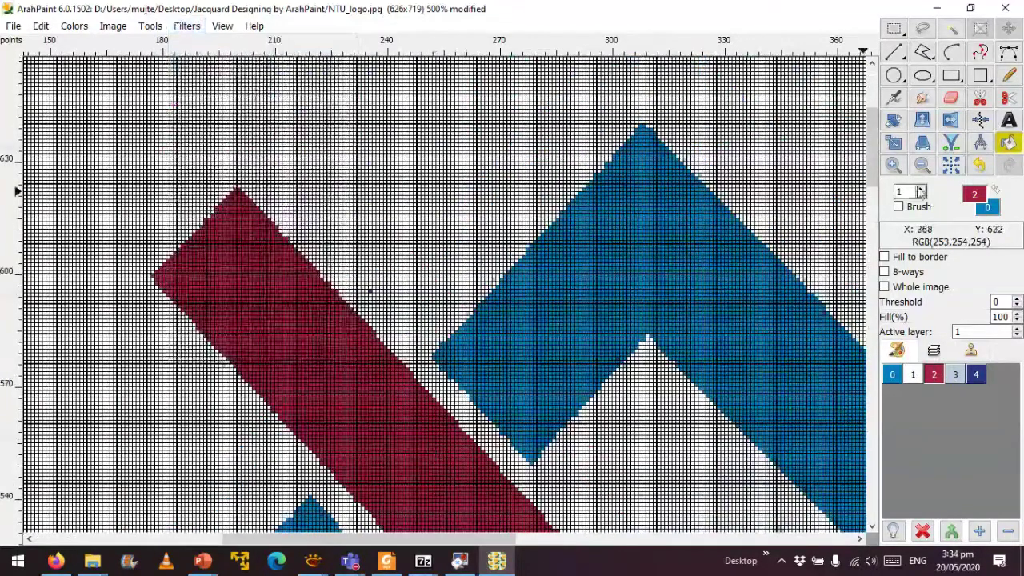
pyautogui.click(200, 29)
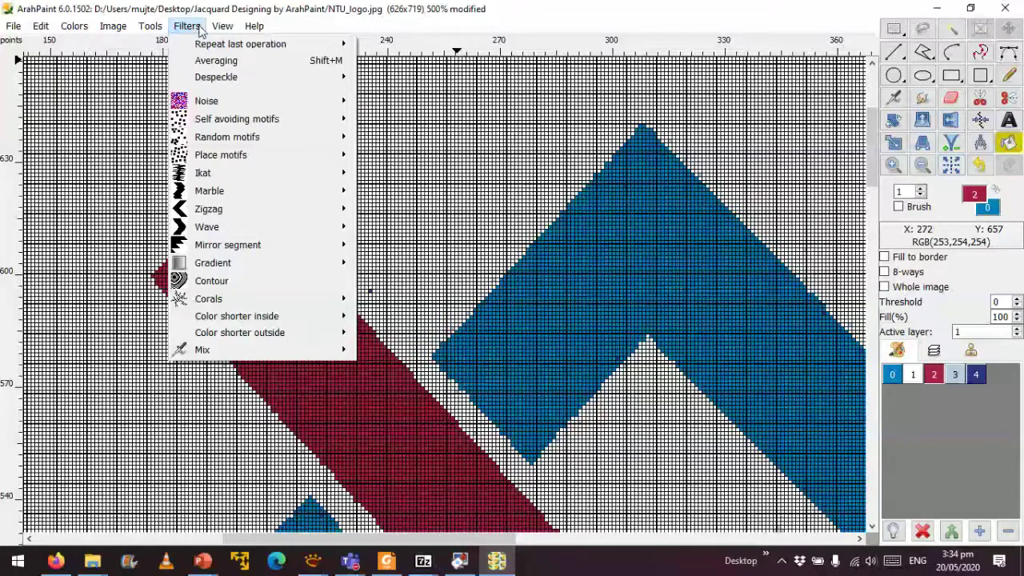
pyautogui.click(922, 165)
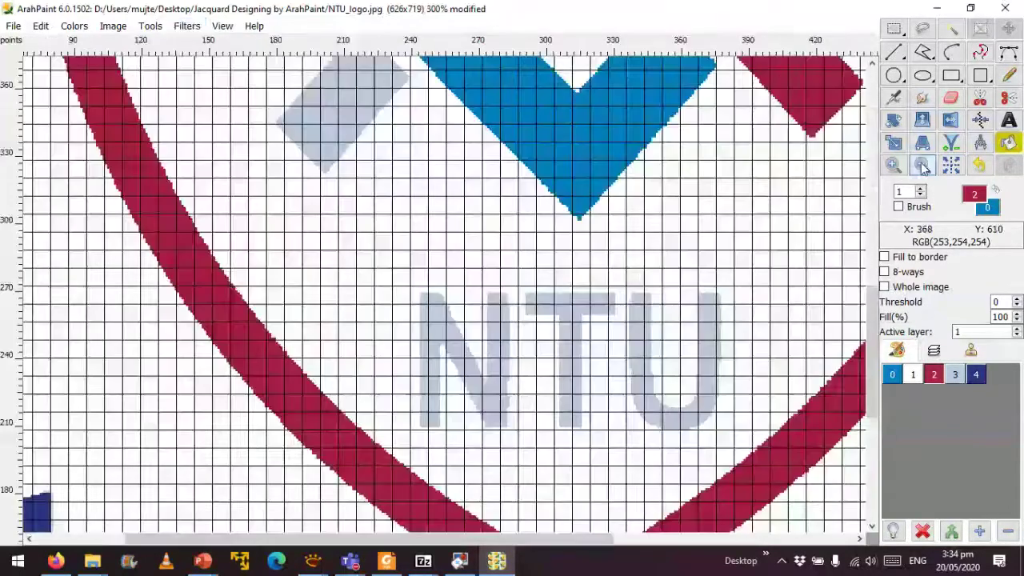
pyautogui.click(923, 166)
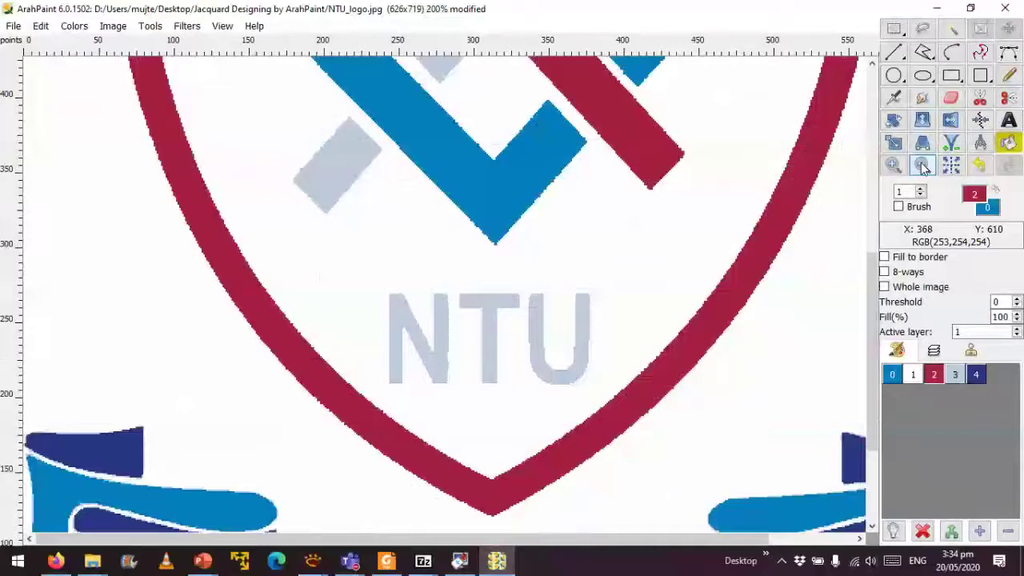
pyautogui.click(923, 166)
pyautogui.scroll(1, 361, 396)
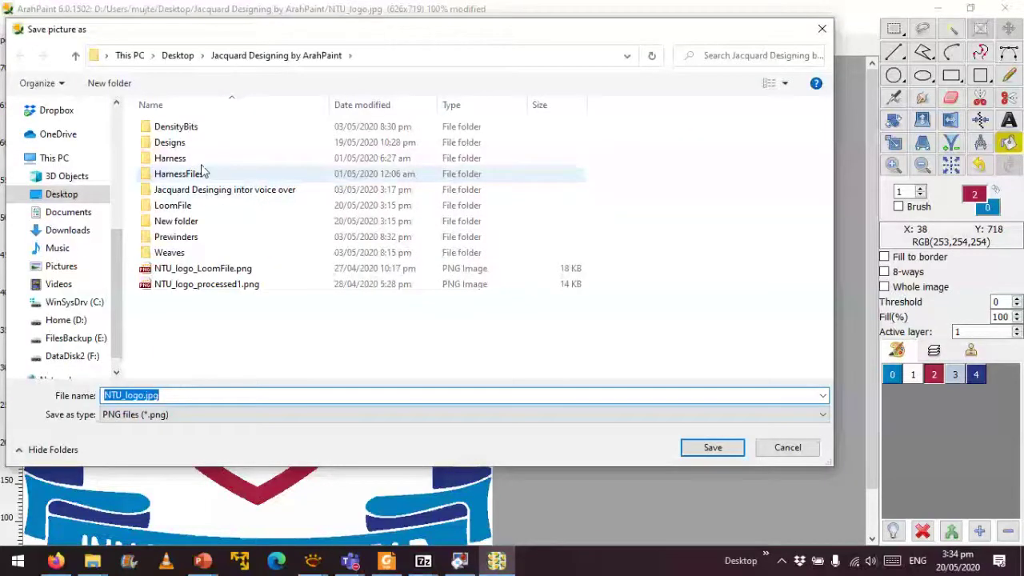
# Save the picture as the PNG file NTU_logo_indexed_new.png in the Designs folder.
pyautogui.click(204, 145)
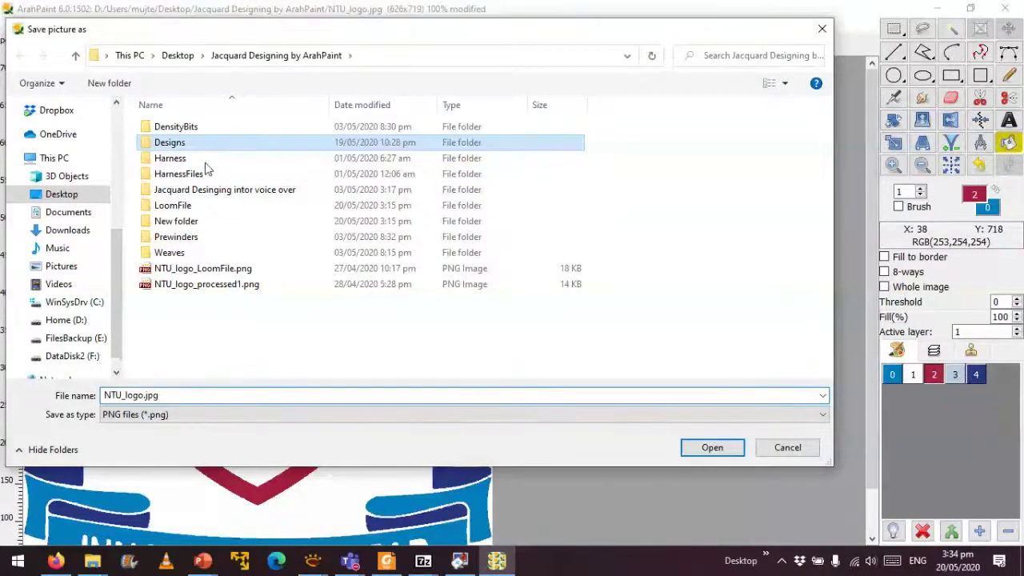
pyautogui.press('Return')
pyautogui.click(320, 177)
pyautogui.click(178, 396)
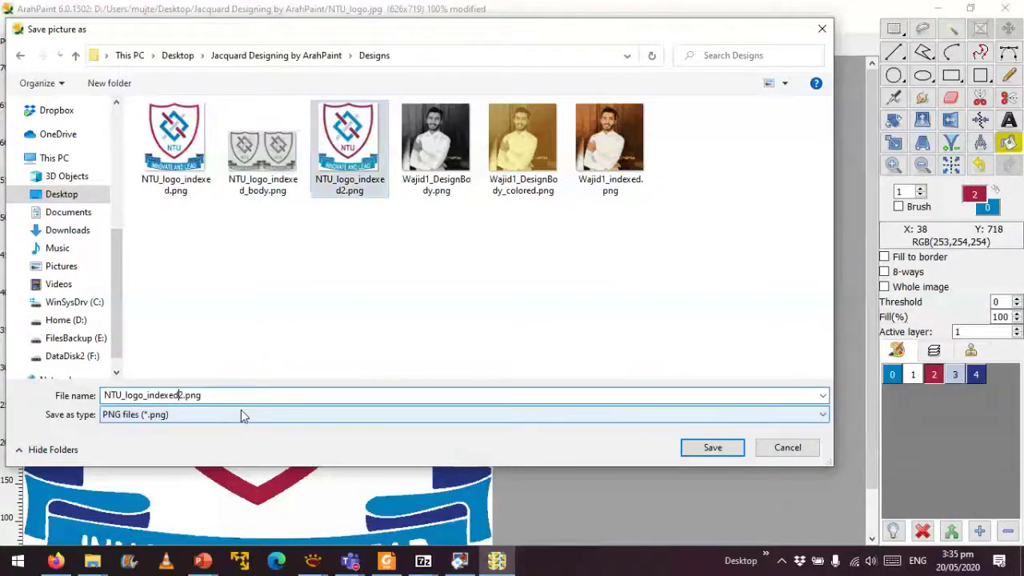
pyautogui.press('Delete')
pyautogui.write('_n')
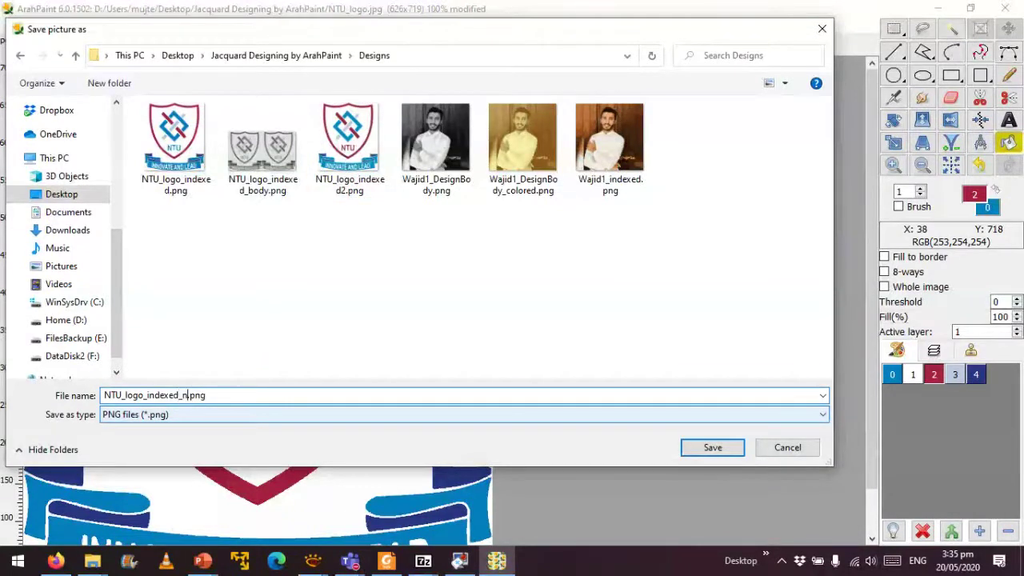
pyautogui.write('ew')
pyautogui.click(694, 446)
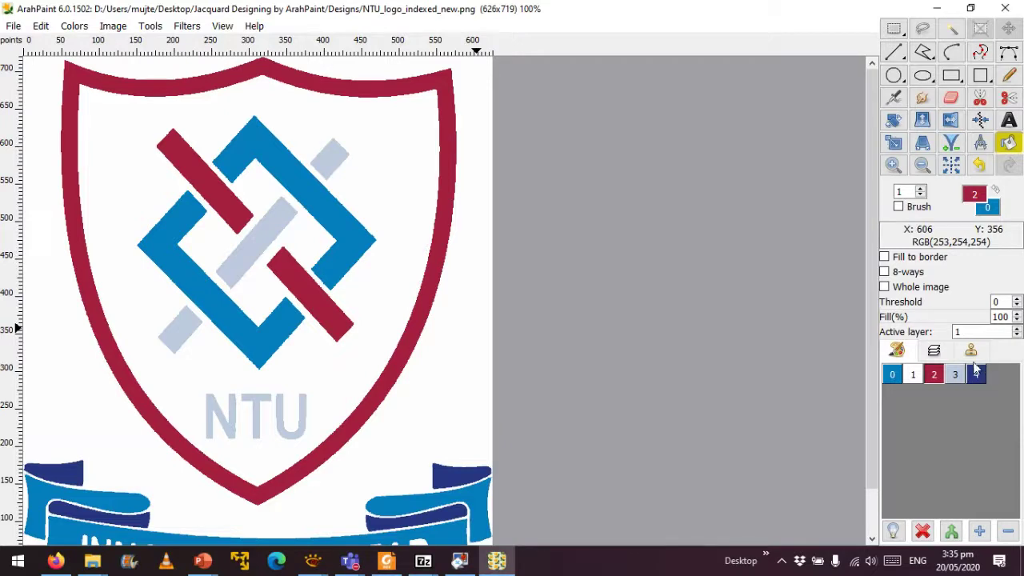
# Launch another instance of ArahPaint and switch to its empty window.
pyautogui.click(501, 562)
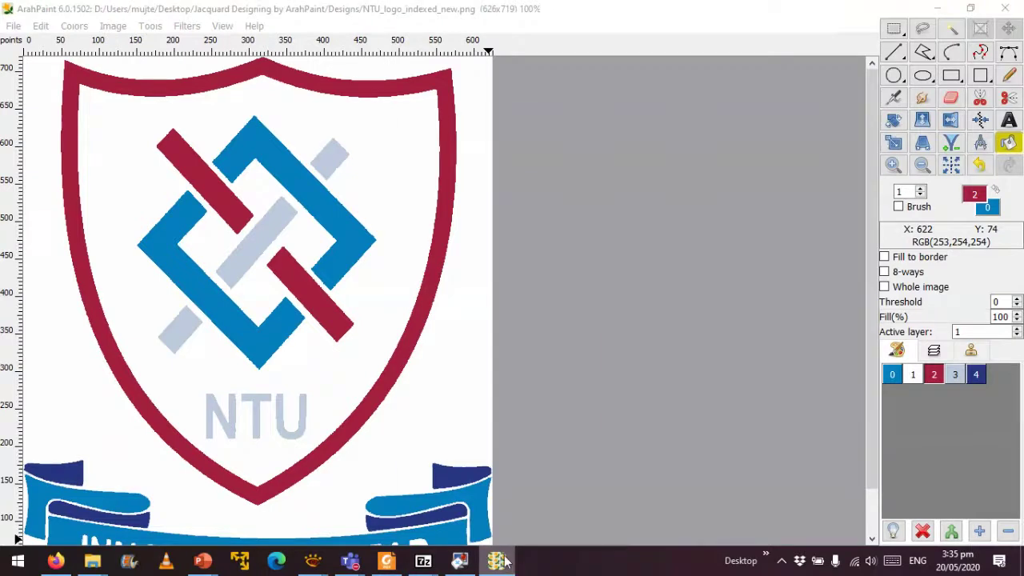
pyautogui.rightClick(503, 562)
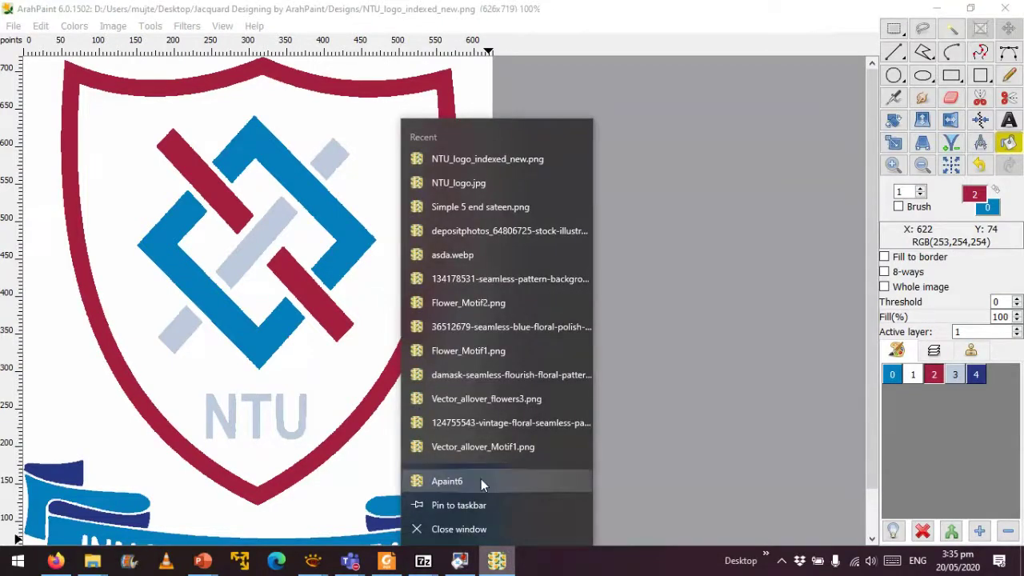
pyautogui.click(482, 485)
pyautogui.click(469, 505)
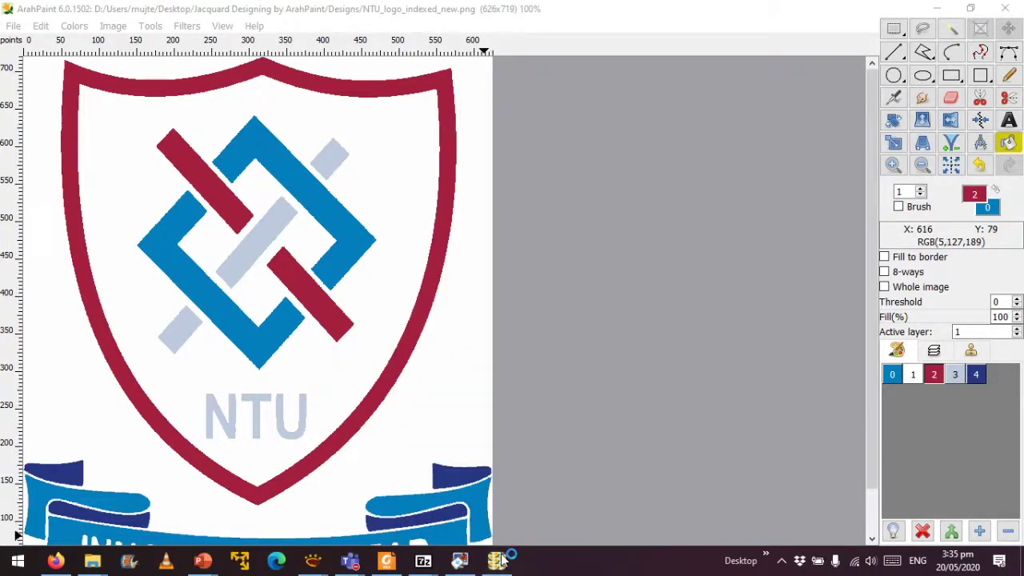
pyautogui.moveTo(502, 563)
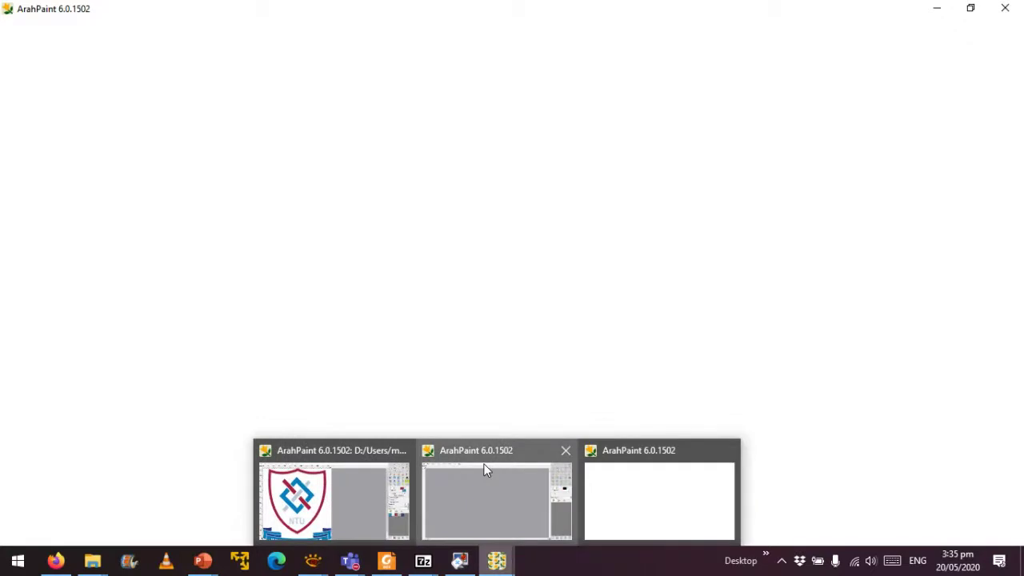
pyautogui.click(485, 469)
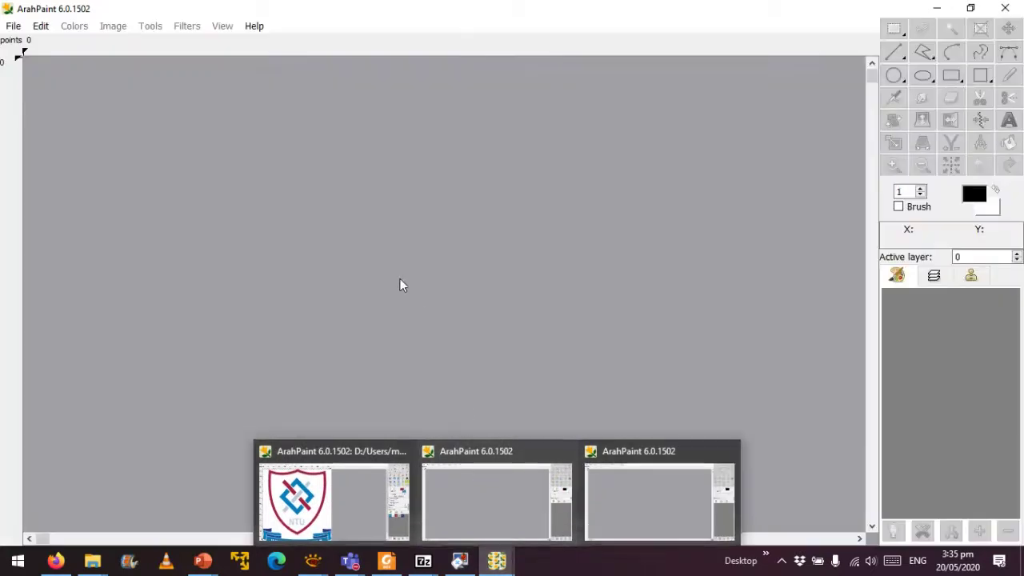
# Create a new picture 5 pixels wide and 5 pixels high with an 8-bit color palette and white fill.
pyautogui.click(14, 26)
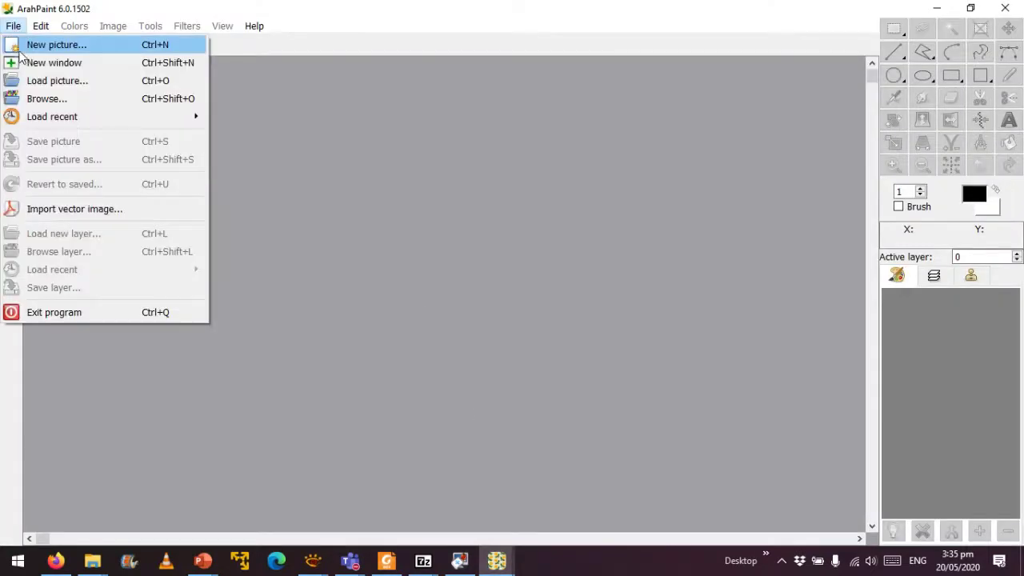
pyautogui.click(21, 53)
pyautogui.moveTo(548, 173); pyautogui.dragTo(483, 178)
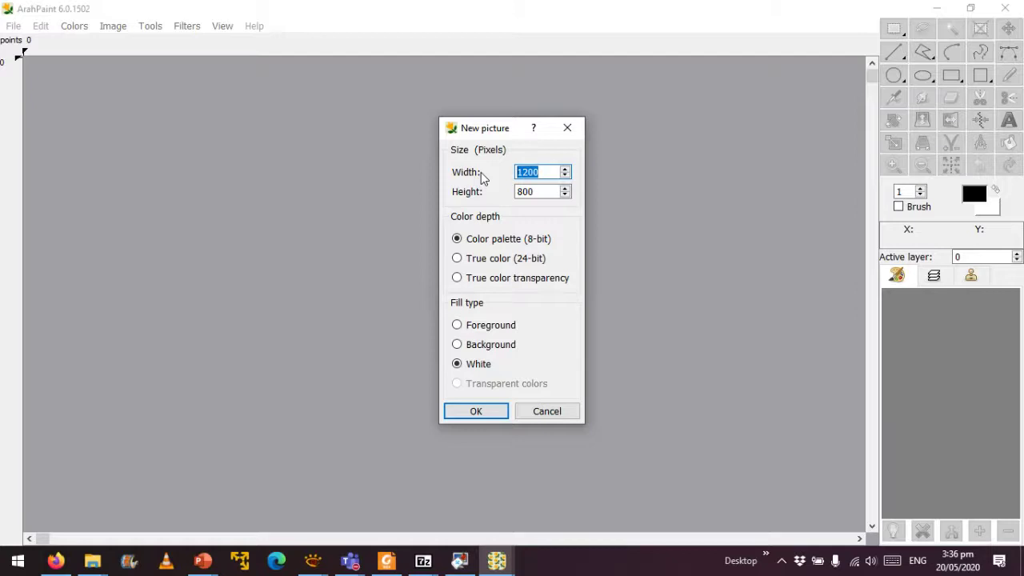
pyautogui.write('5')
pyautogui.press('Tab')
pyautogui.write('5')
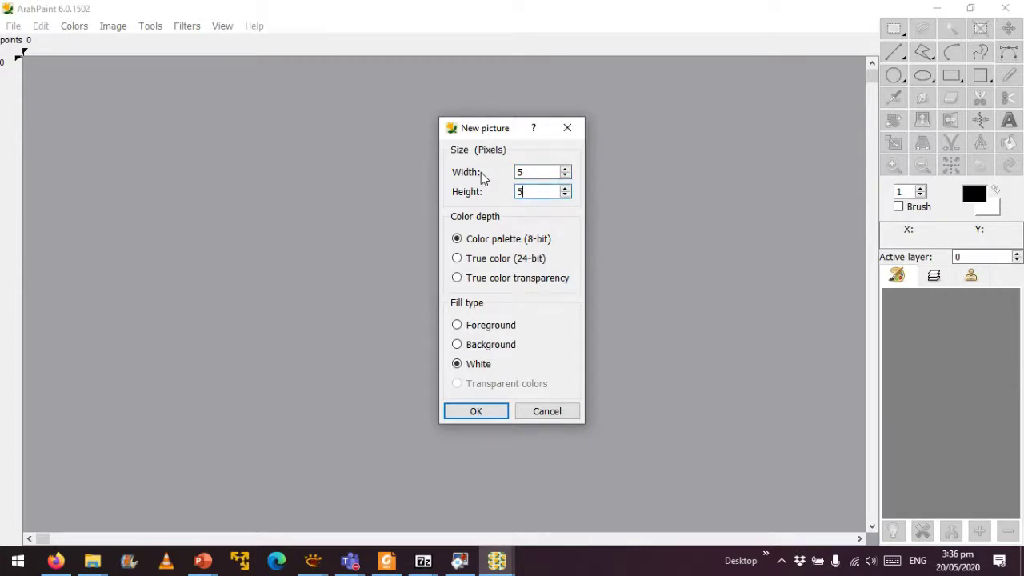
pyautogui.click(483, 411)
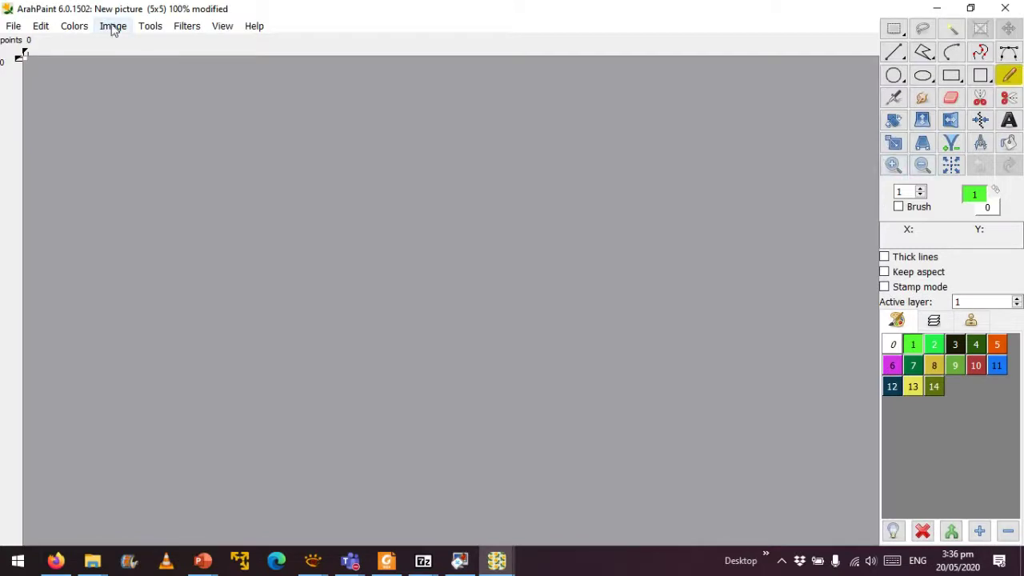
# View the whole 5×5 picture enlarged to about 12280% so that every grid cell fits in the window.
pyautogui.click(220, 28)
pyautogui.click(249, 82)
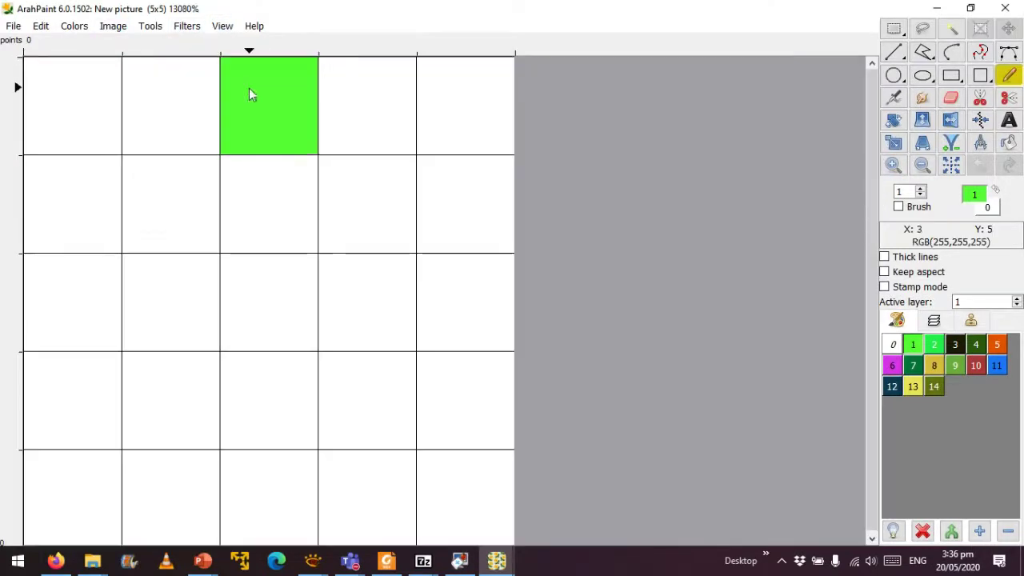
pyautogui.click(922, 167)
pyautogui.click(922, 166)
pyautogui.click(923, 166)
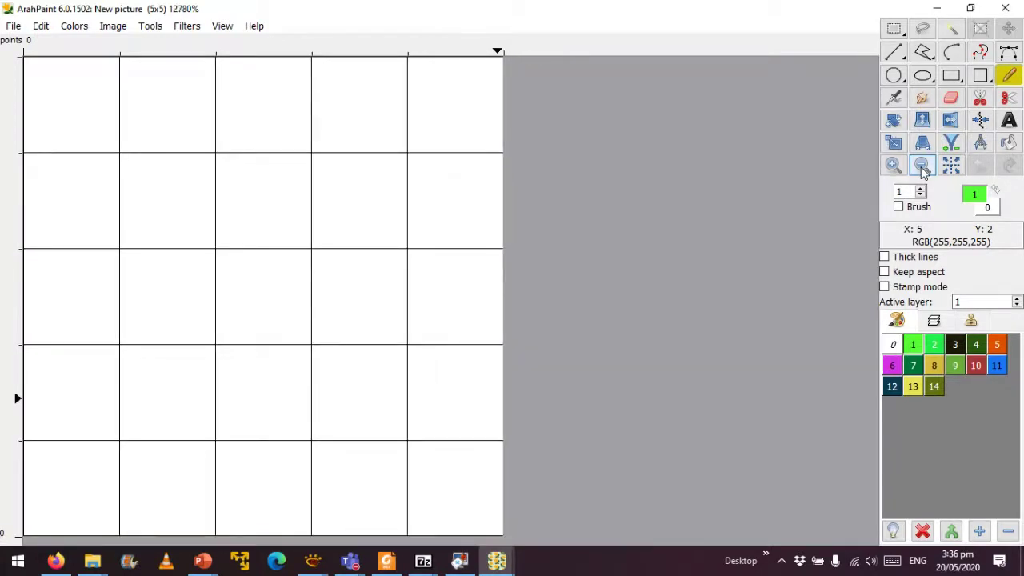
pyautogui.click(922, 166)
pyautogui.click(922, 166)
pyautogui.click(923, 166)
pyautogui.click(923, 166)
pyautogui.click(922, 167)
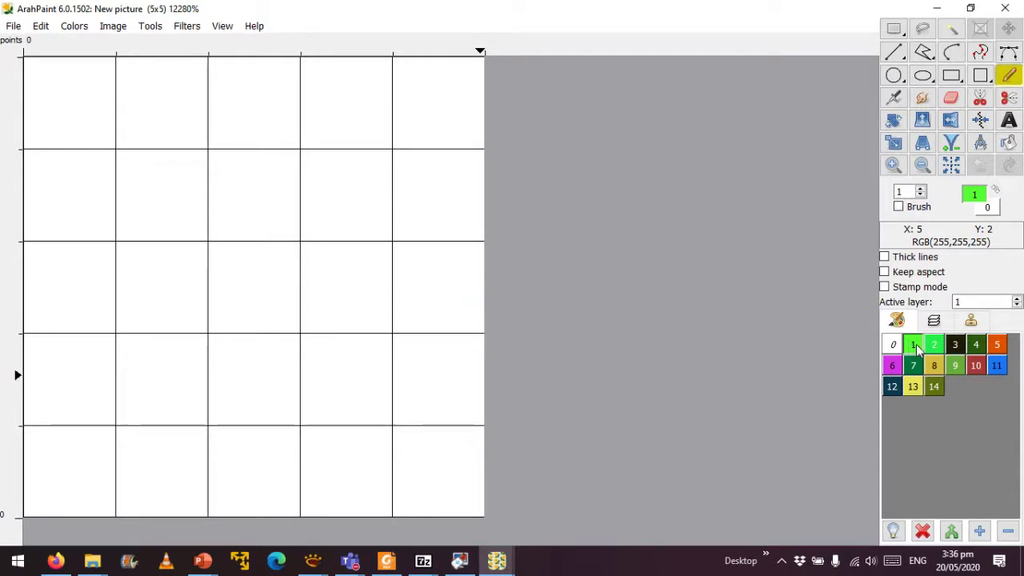
# Change palette color 1 to black with red, green and blue at 0.
pyautogui.click(973, 198)
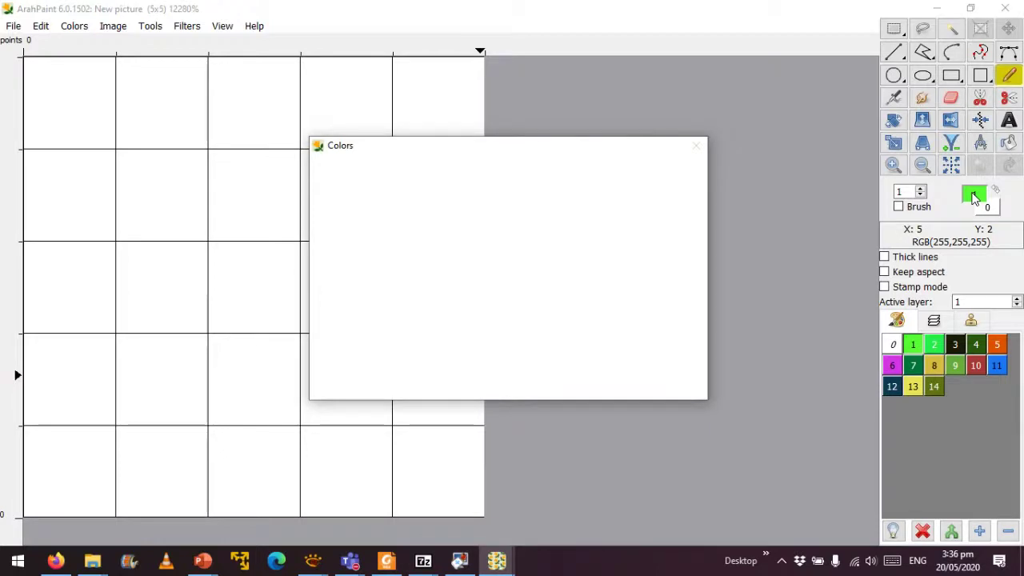
pyautogui.moveTo(696, 171); pyautogui.dragTo(684, 308)
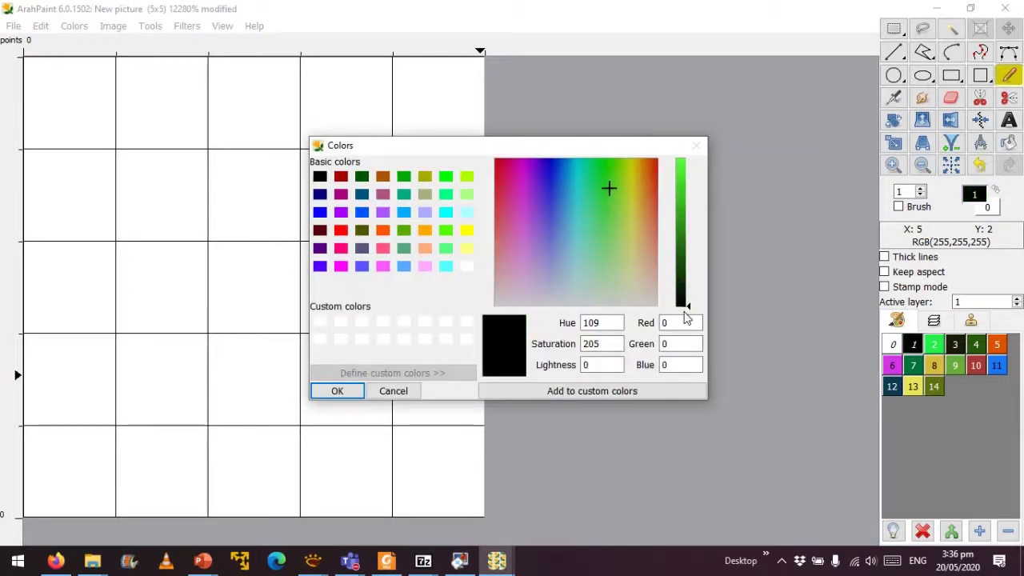
pyautogui.click(337, 391)
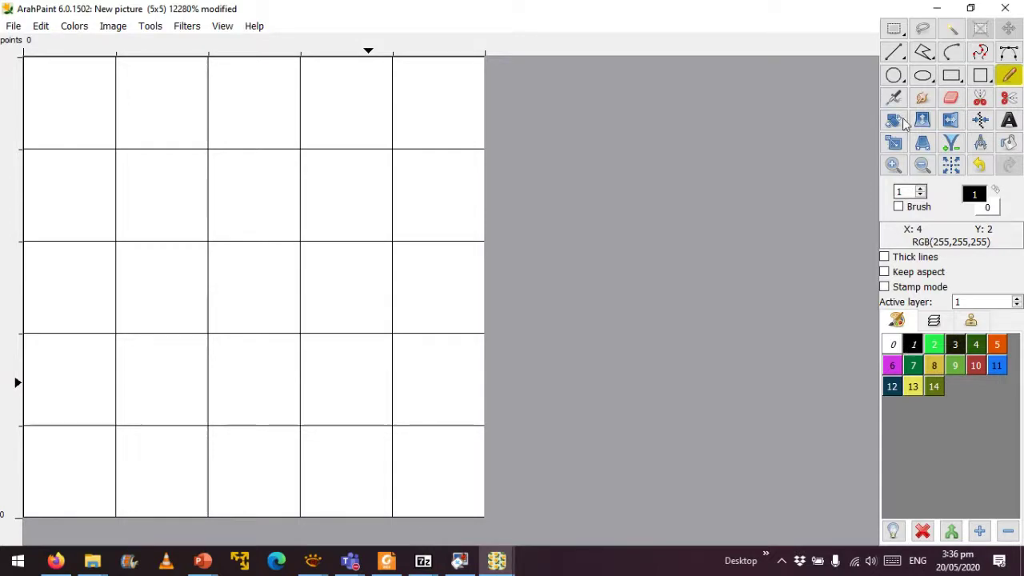
# Draw a vertical black line through all five cells of the grid's first column with the Line tool.
pyautogui.click(894, 56)
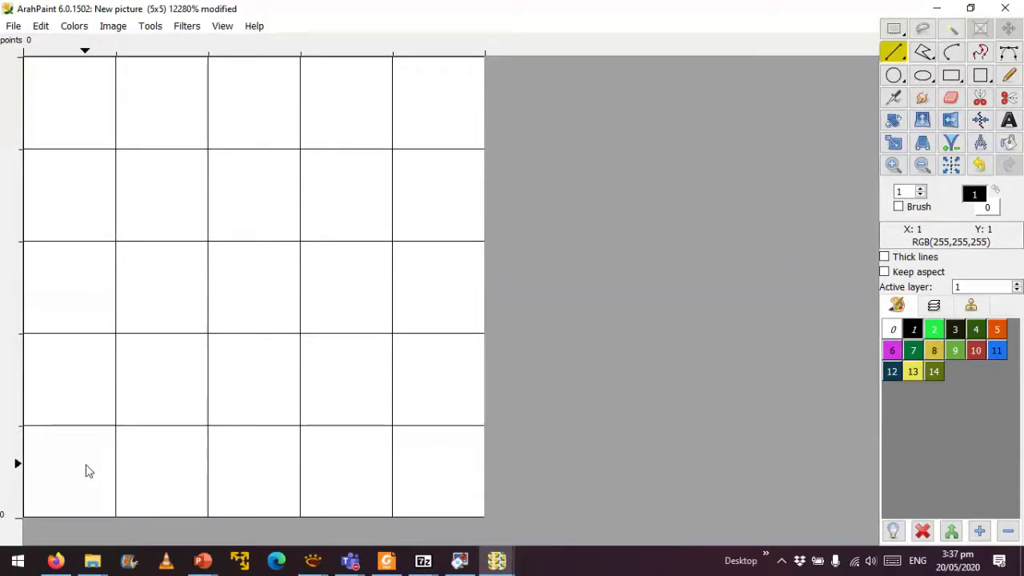
pyautogui.moveTo(88, 472); pyautogui.dragTo(84, 96)
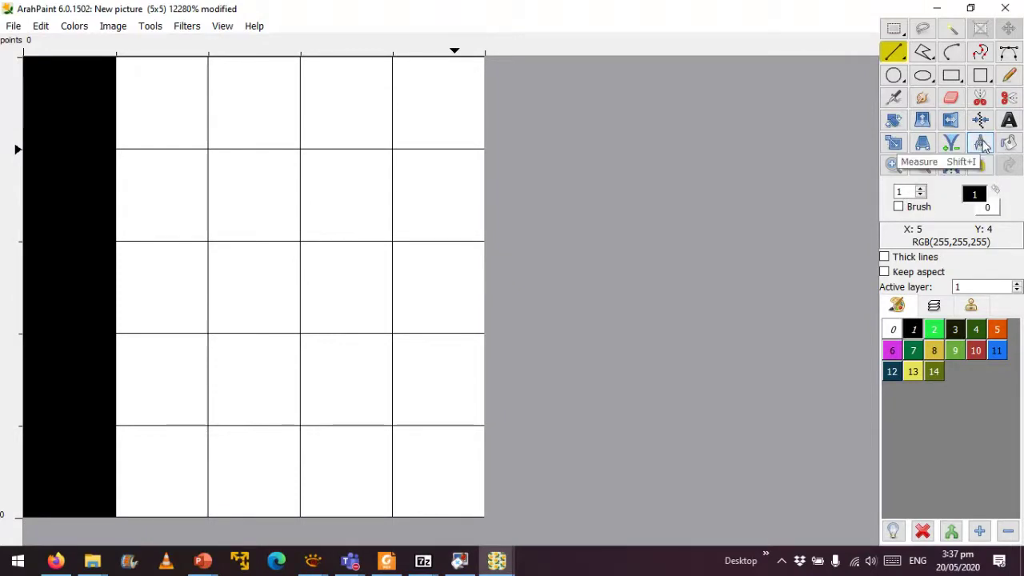
# Skew the black column rightward with the Measure tool into a 5-end sateen, offsetting each row upward by three cells.
pyautogui.click(983, 142)
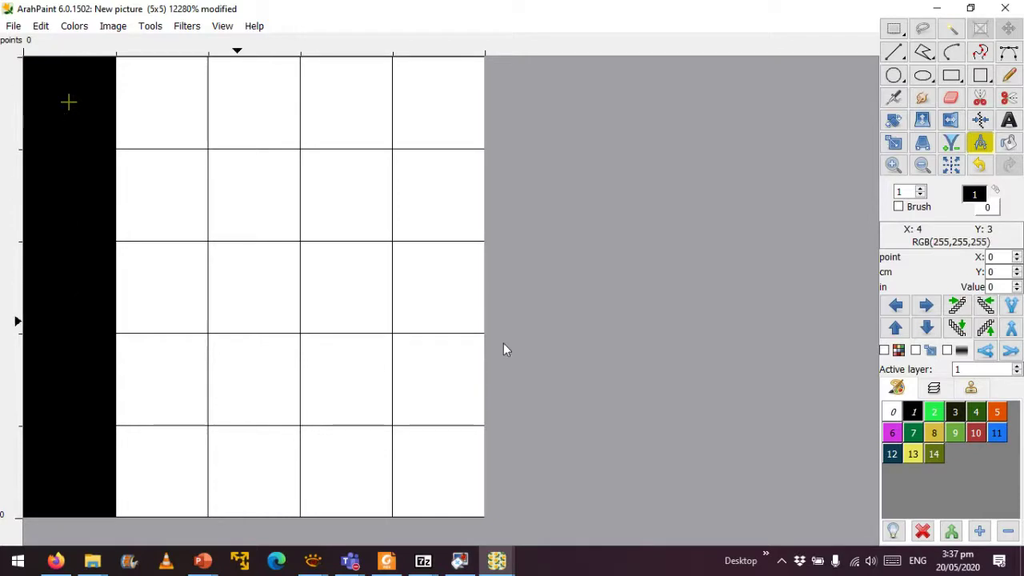
pyautogui.click(957, 307)
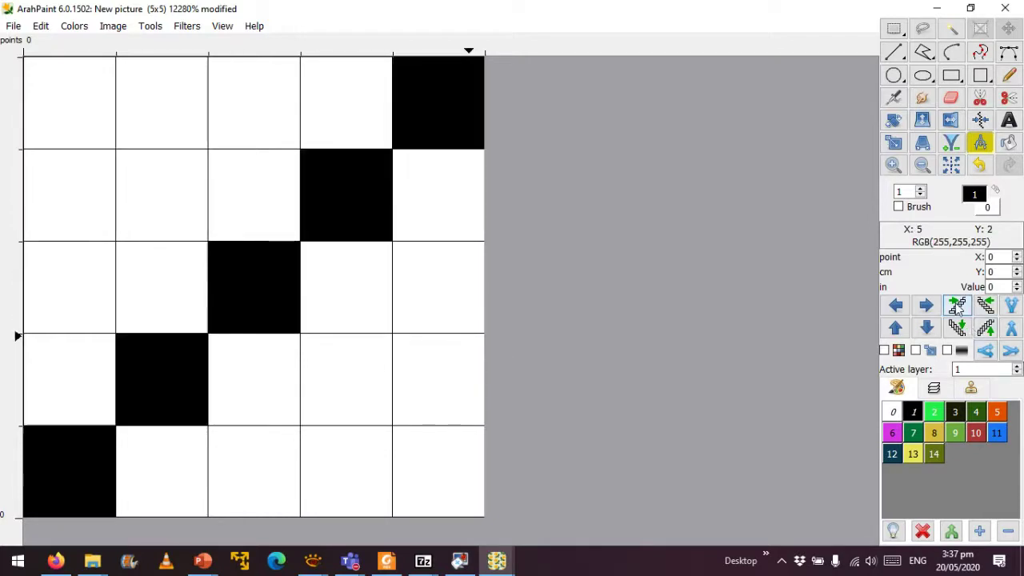
pyautogui.click(957, 307)
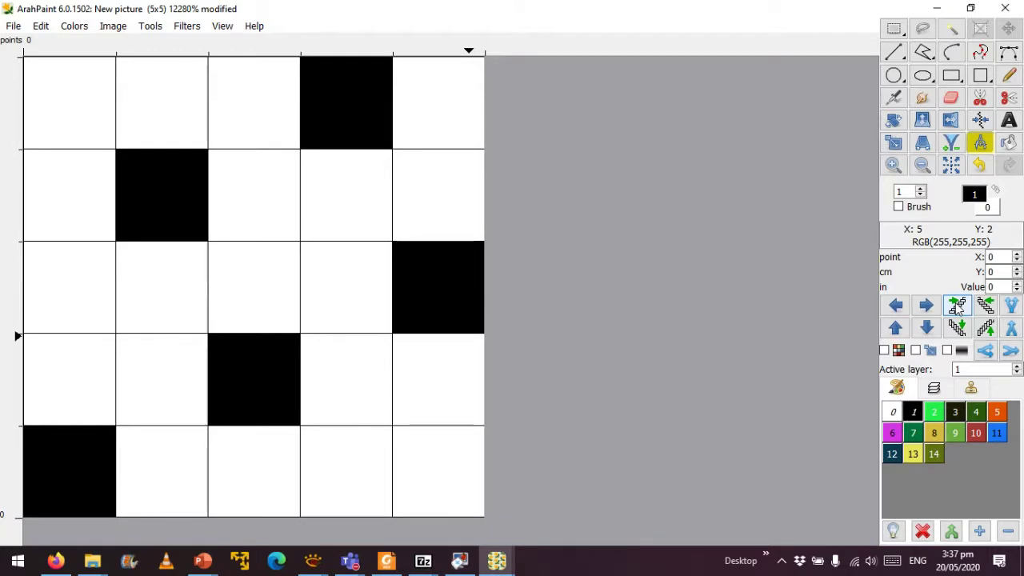
pyautogui.click(957, 307)
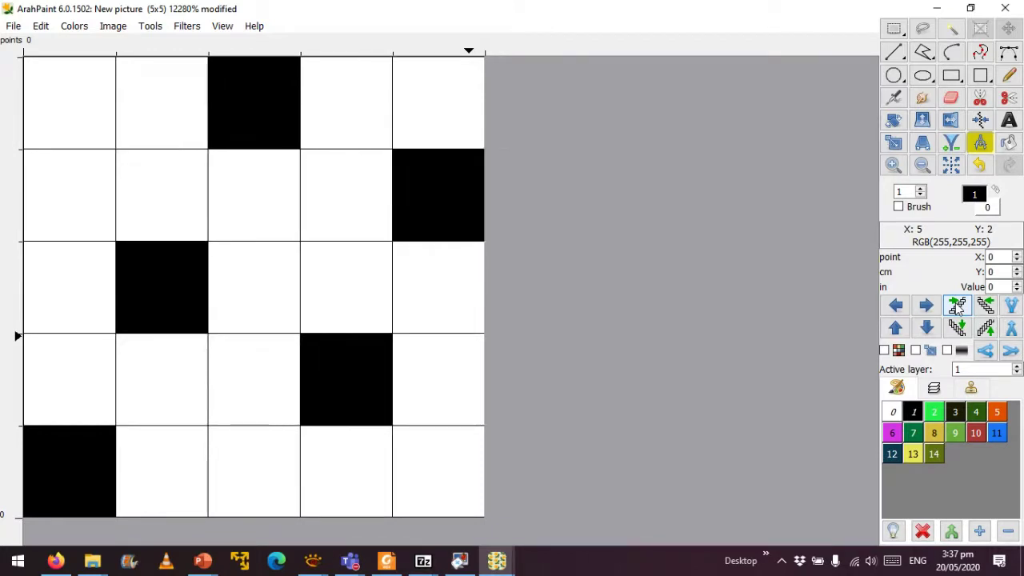
pyautogui.click(957, 307)
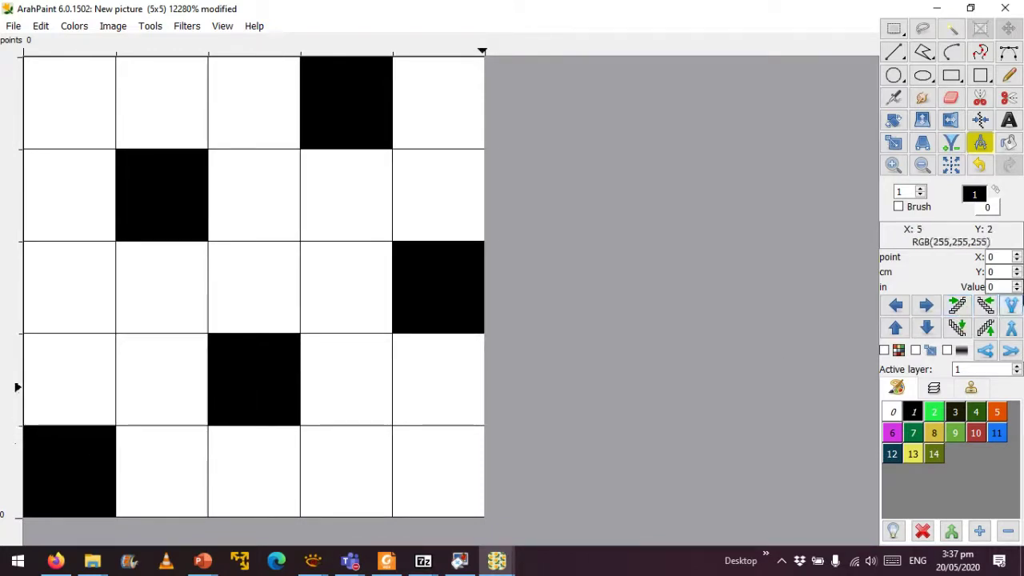
pyautogui.click(957, 307)
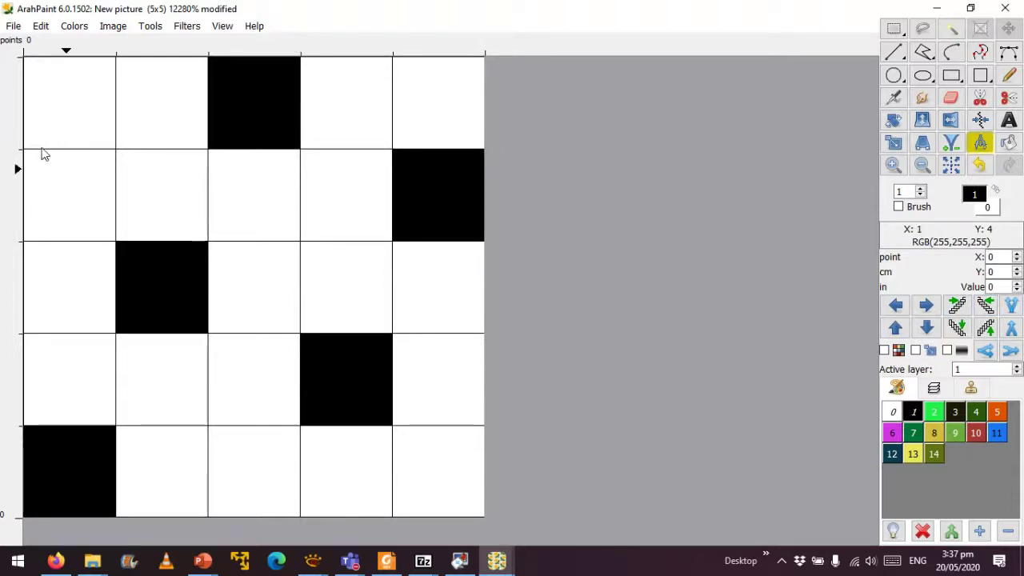
# Remove the unused colors from the sateen picture's palette, keeping only white and black.
pyautogui.click(12, 25)
pyautogui.click(951, 531)
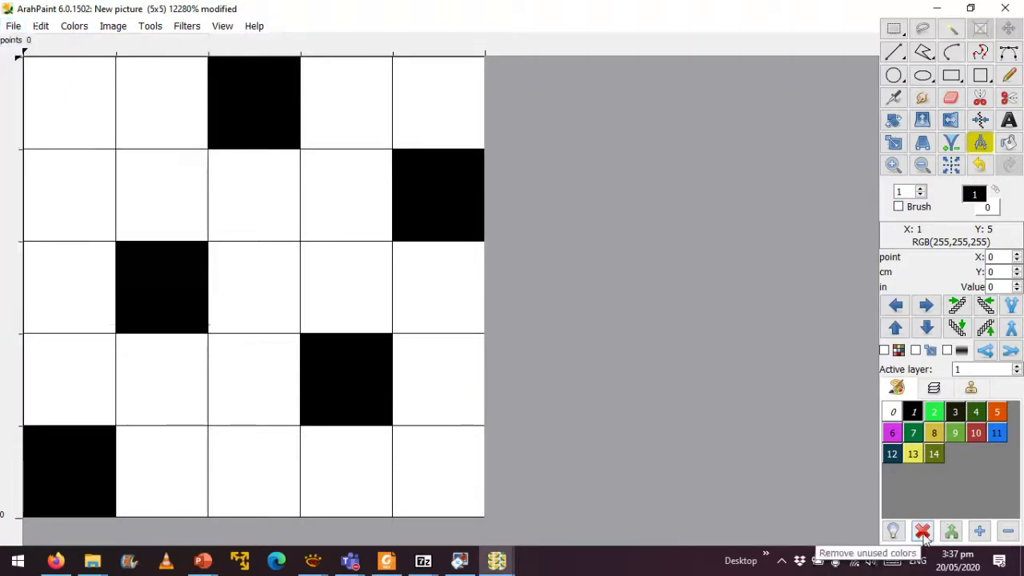
pyautogui.click(922, 532)
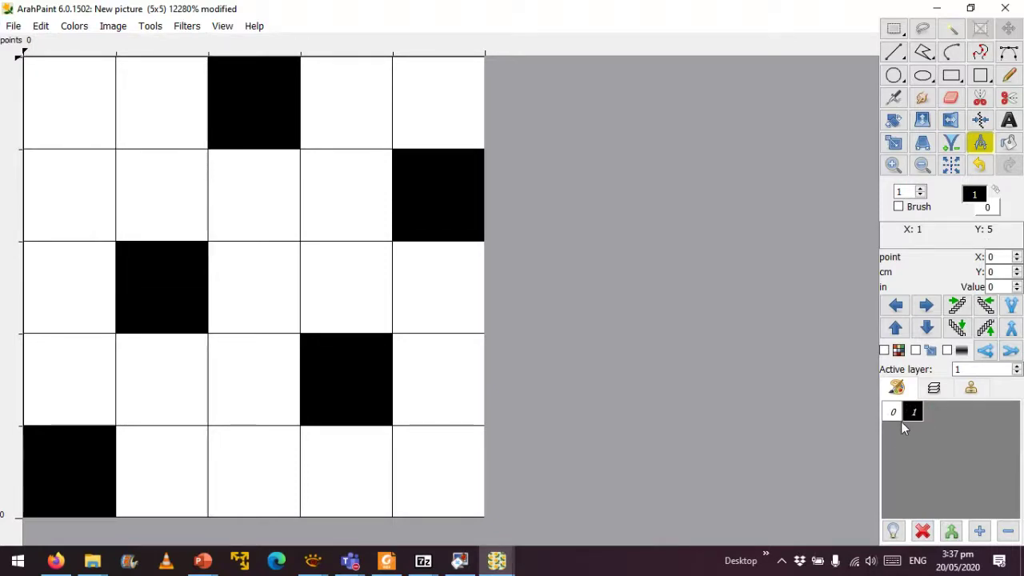
# Start saving the picture under a new name in the Desktop folder Jacquard Designing by ArahPaint > Weaves.
pyautogui.click(14, 25)
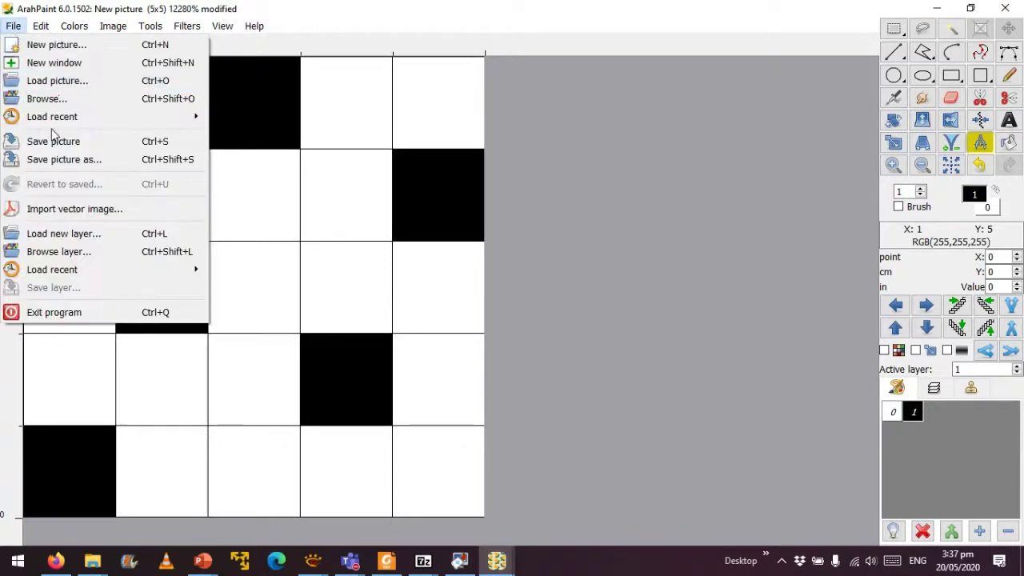
pyautogui.click(77, 165)
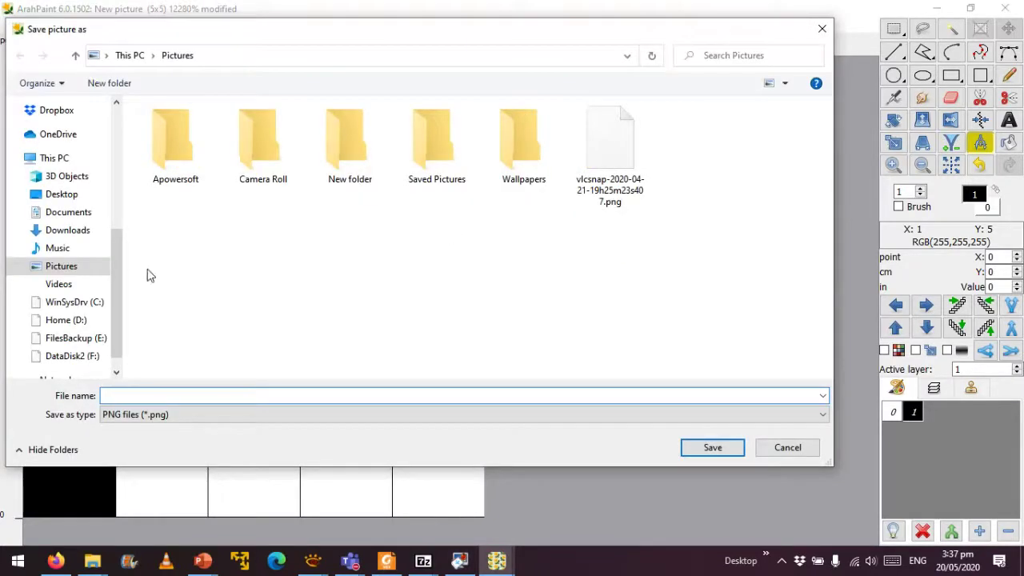
pyautogui.click(57, 194)
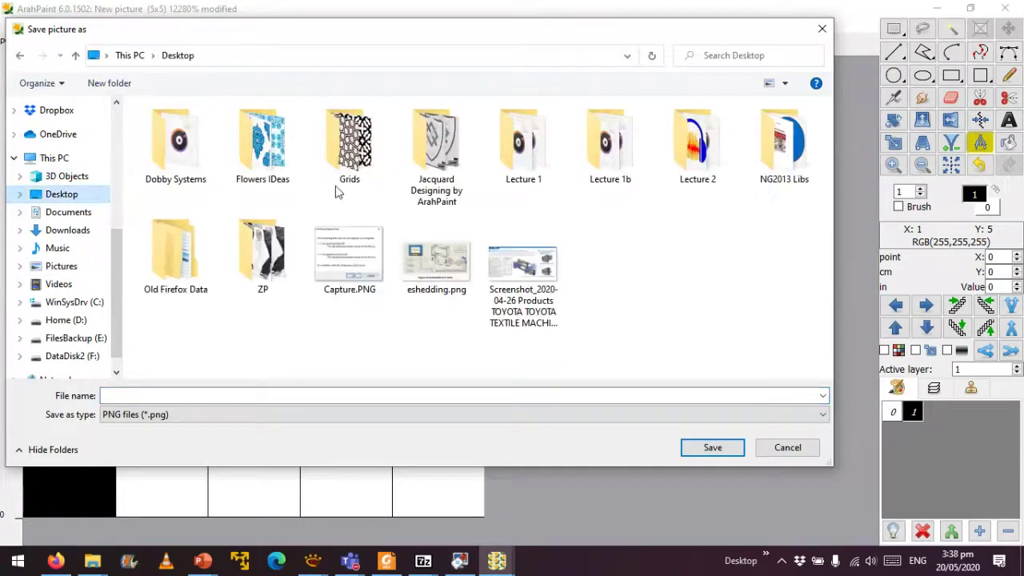
pyautogui.click(468, 204)
pyautogui.doubleClick(467, 204)
pyautogui.click(183, 254)
pyautogui.doubleClick(183, 254)
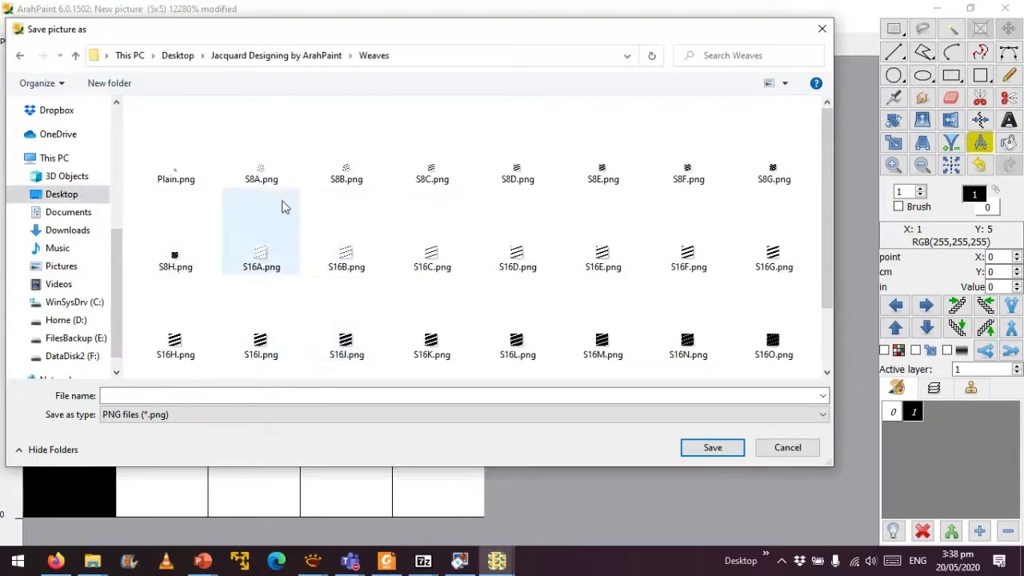
# Name the weave file Sateen5Ends and save it in PNG format.
pyautogui.click(509, 395)
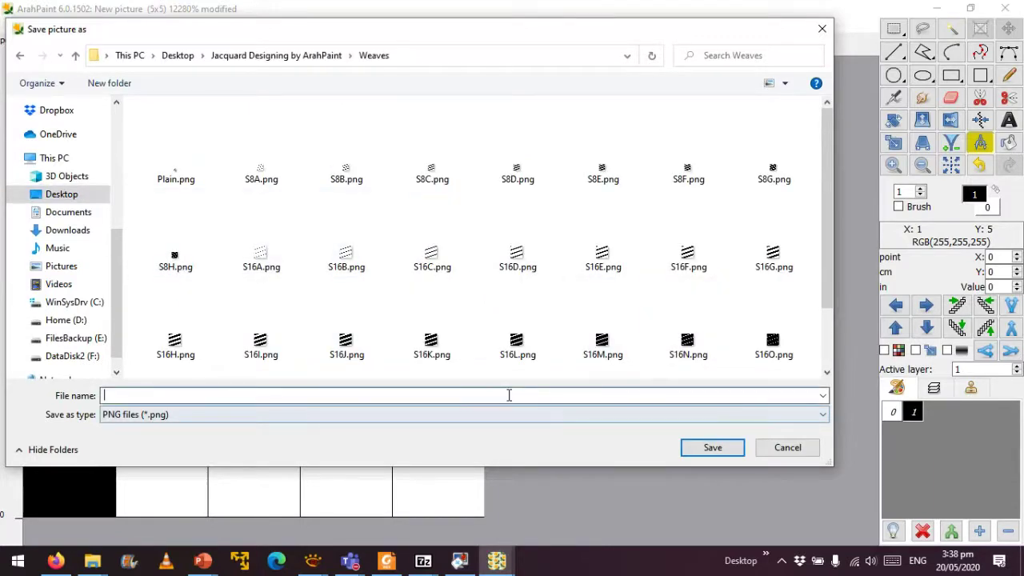
pyautogui.write('S')
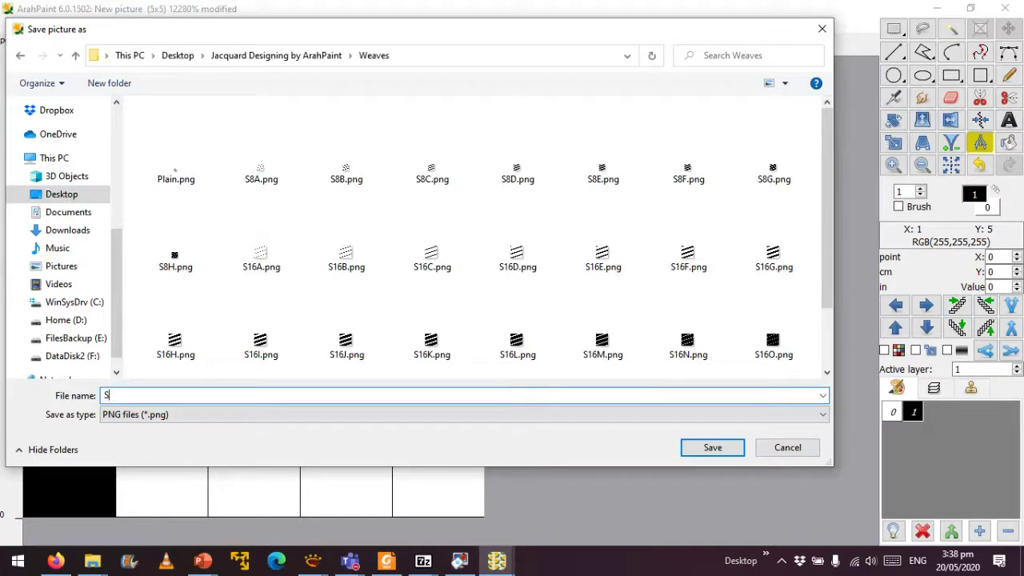
pyautogui.write('ateen')
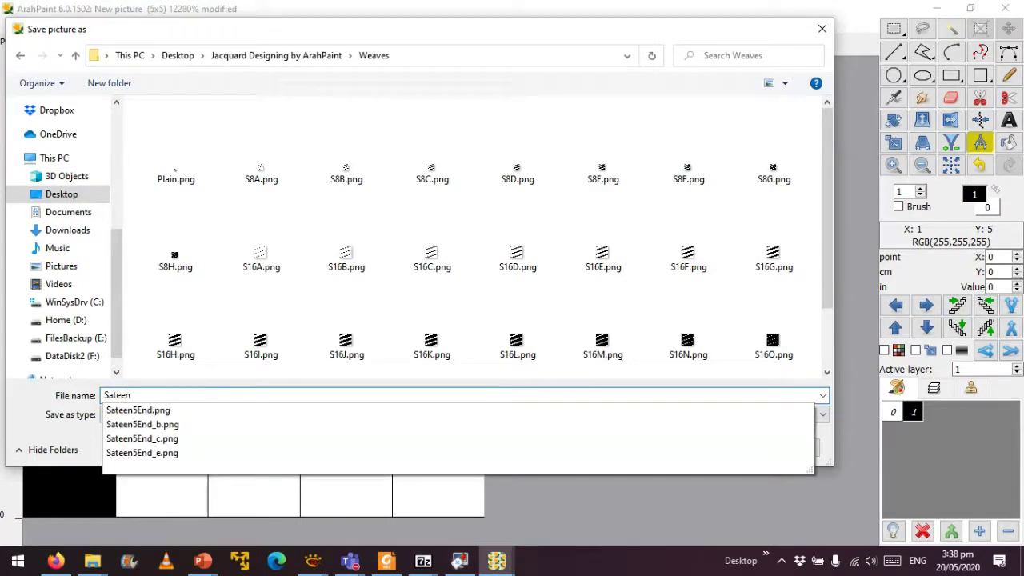
pyautogui.write('5Ends')
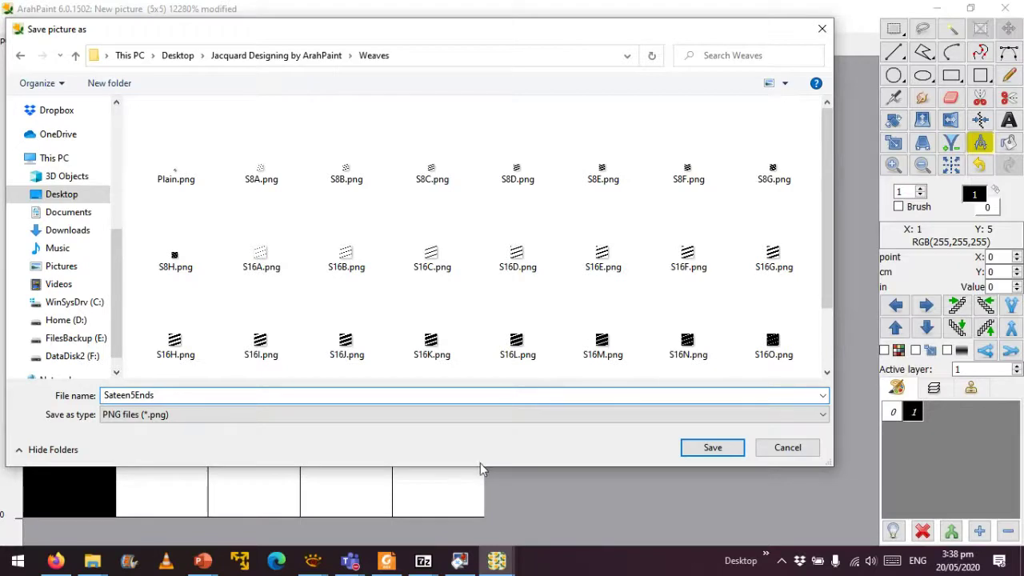
pyautogui.click(166, 416)
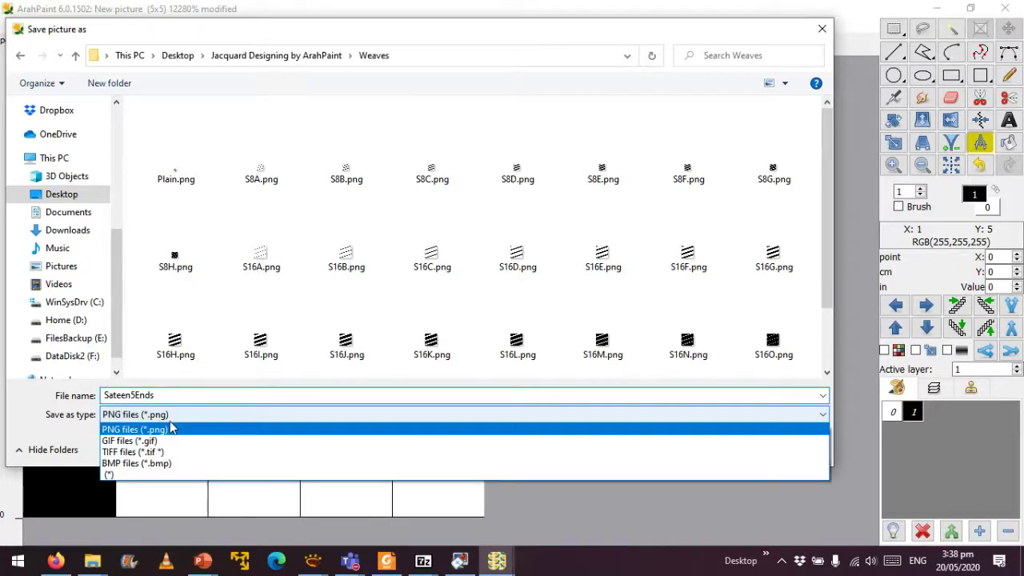
pyautogui.press('Up')
pyautogui.press('Up')
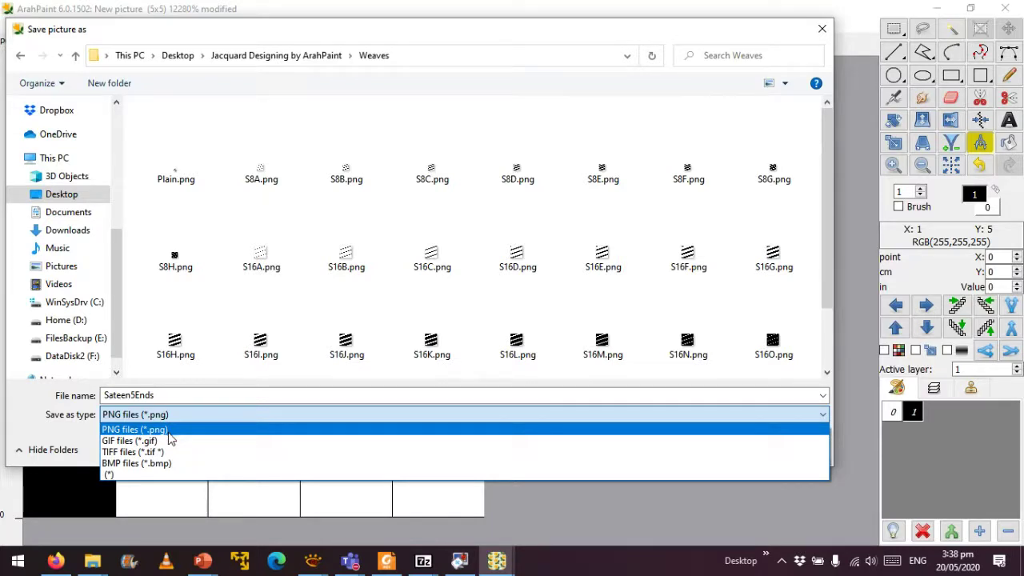
pyautogui.click(136, 429)
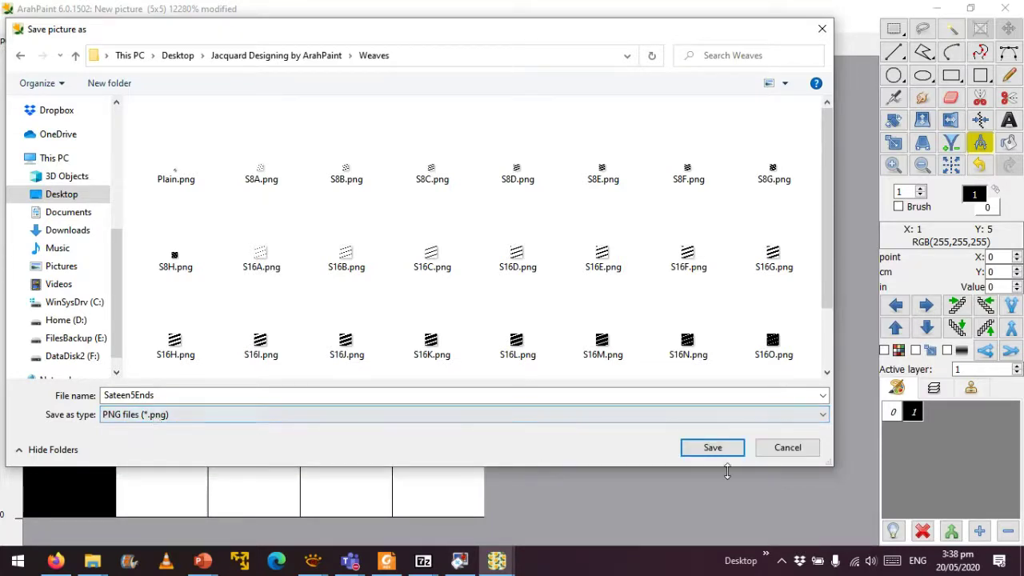
pyautogui.click(714, 449)
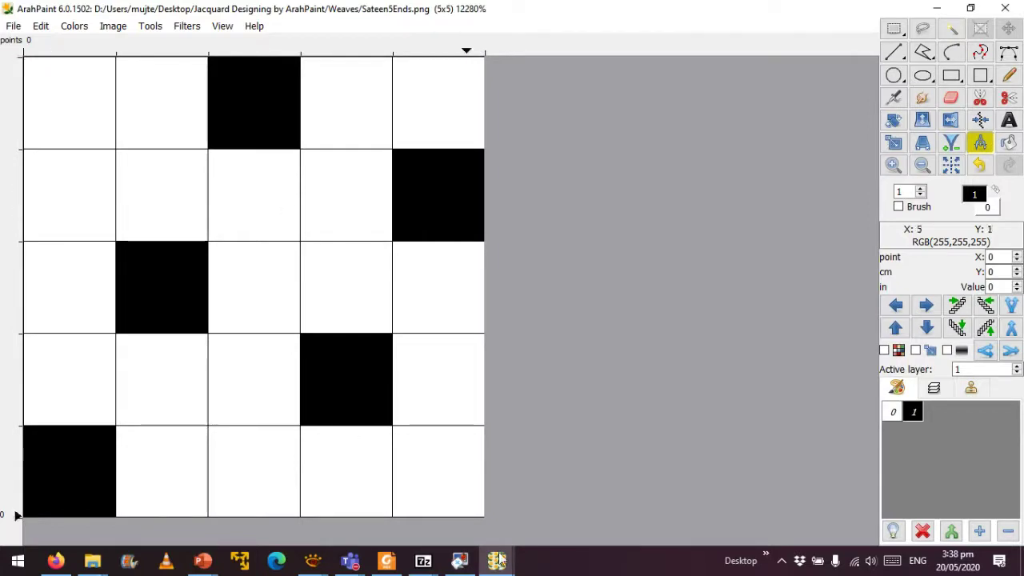
# Create another new 5×5 picture and change its palette color 1 to black.
pyautogui.click(16, 27)
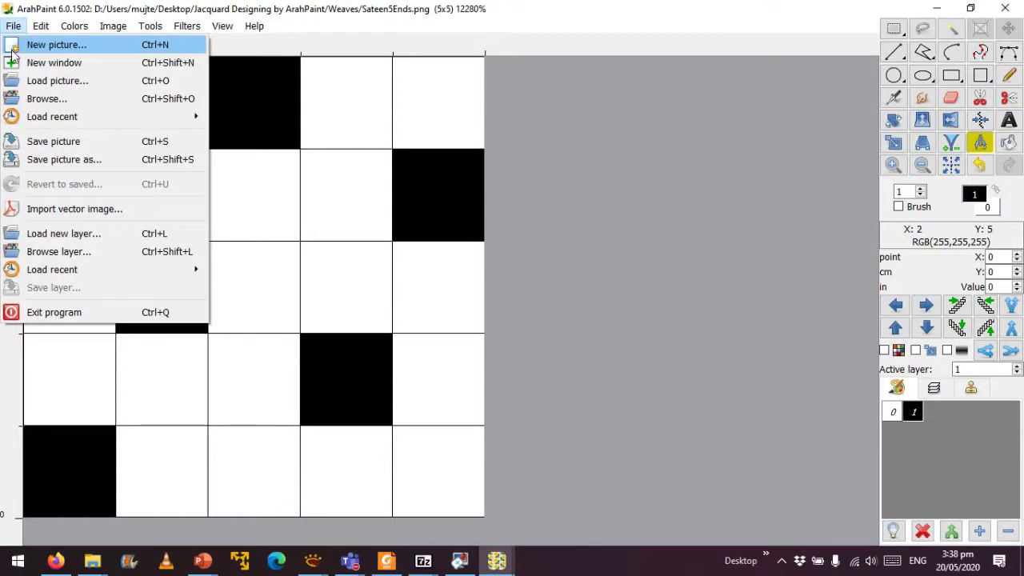
pyautogui.click(13, 51)
pyautogui.click(499, 407)
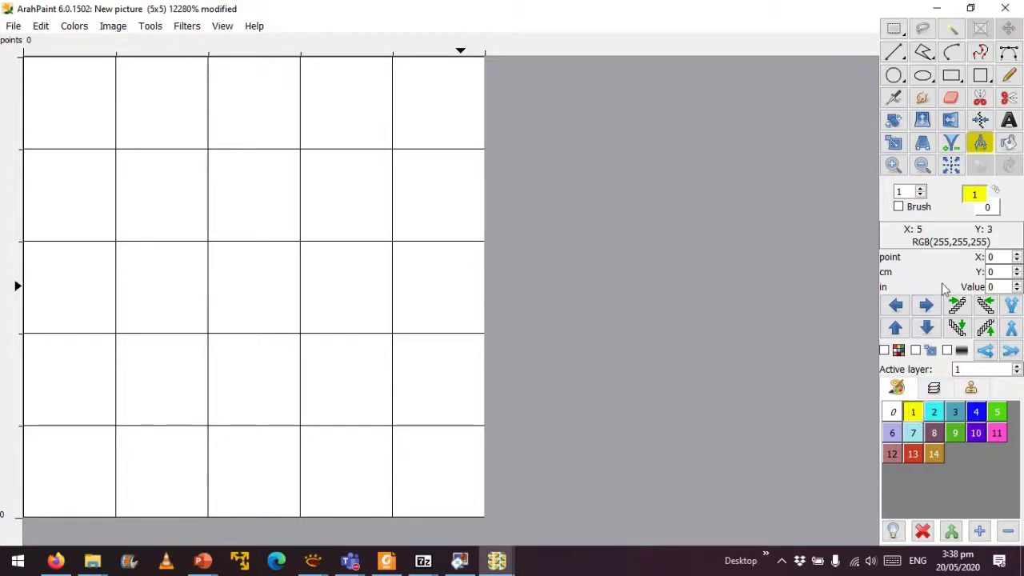
pyautogui.click(975, 194)
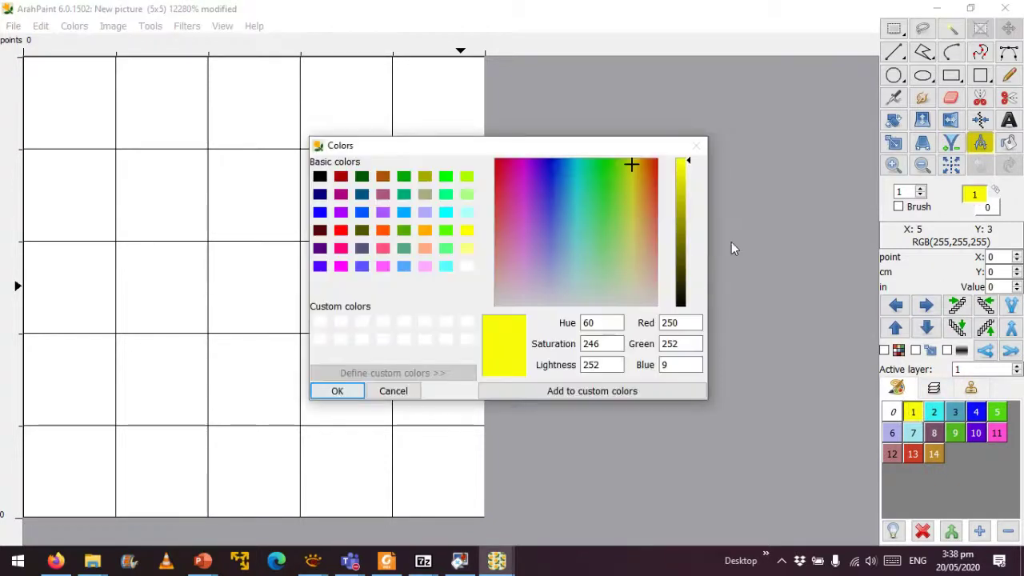
pyautogui.click(680, 305)
pyautogui.click(344, 390)
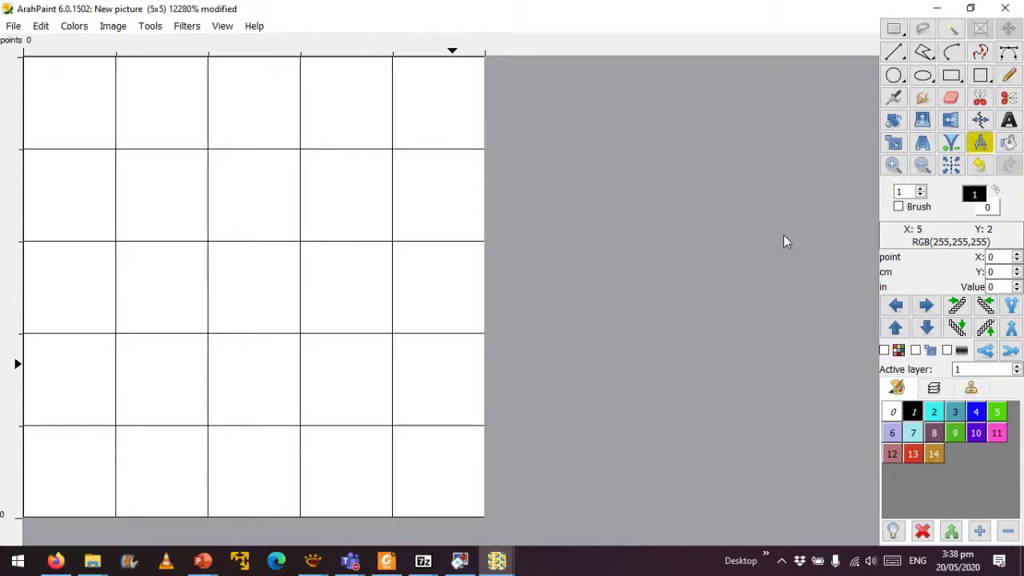
# Draw two vertical black lines filling the first and second columns of the grid with the Line tool.
pyautogui.click(894, 53)
pyautogui.moveTo(69, 457)
pyautogui.mouseDown()
pyautogui.moveTo(85, 353)
pyautogui.moveTo(76, 99)
pyautogui.mouseUp()
pyautogui.moveTo(160, 480)
pyautogui.mouseDown()
pyautogui.moveTo(139, 261)
pyautogui.moveTo(152, 96)
pyautogui.mouseUp()
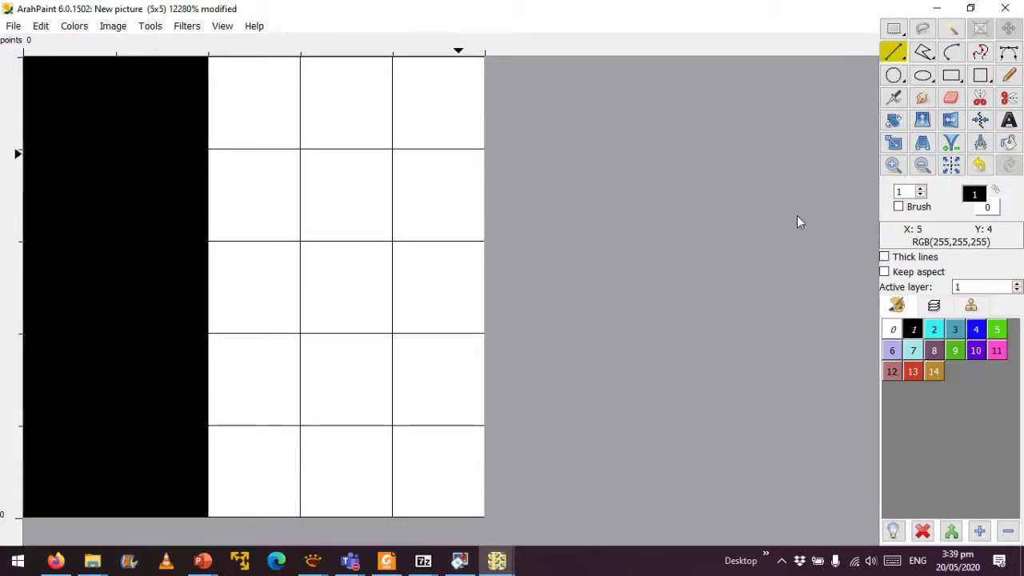
# Skew the two black columns rightward with the Measure tool, offsetting each row upward by three cells.
pyautogui.click(981, 143)
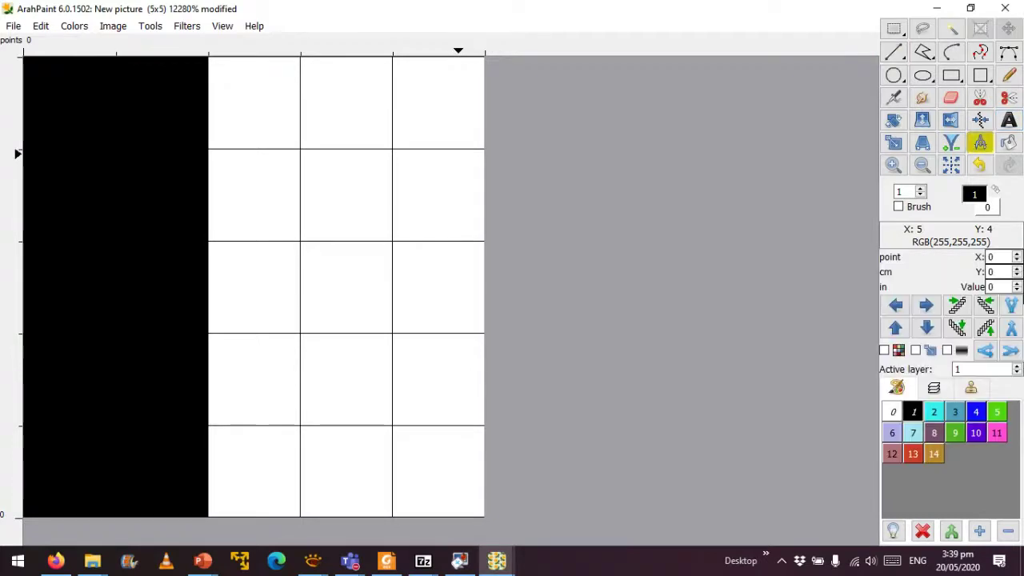
pyautogui.click(957, 306)
pyautogui.click(957, 306)
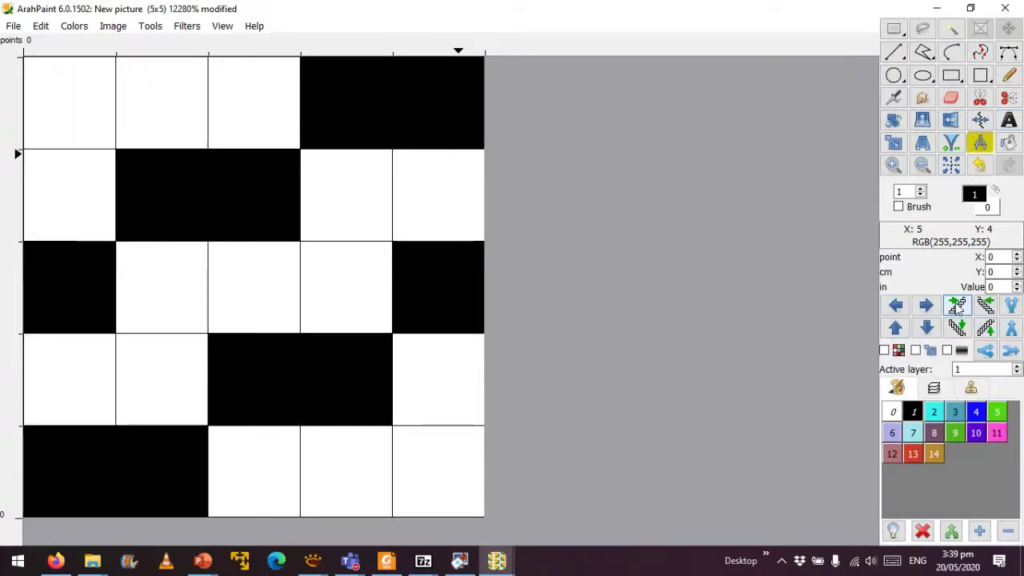
pyautogui.click(957, 306)
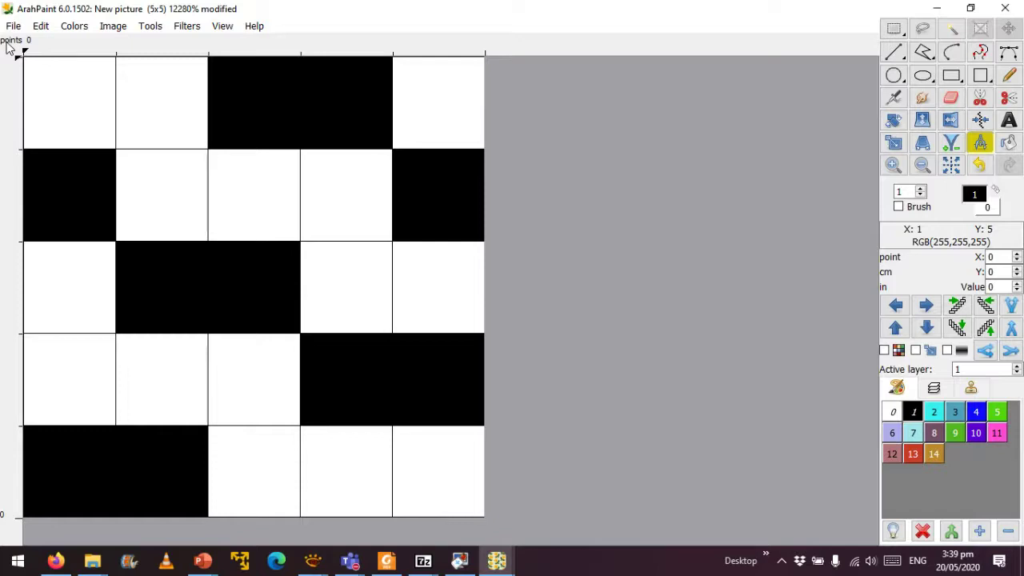
# Start saving the new two-column sateen weave in the Weaves folder under Jacquard Designing by ArahPaint on the Desktop.
pyautogui.hotkey('ctrl', 's')
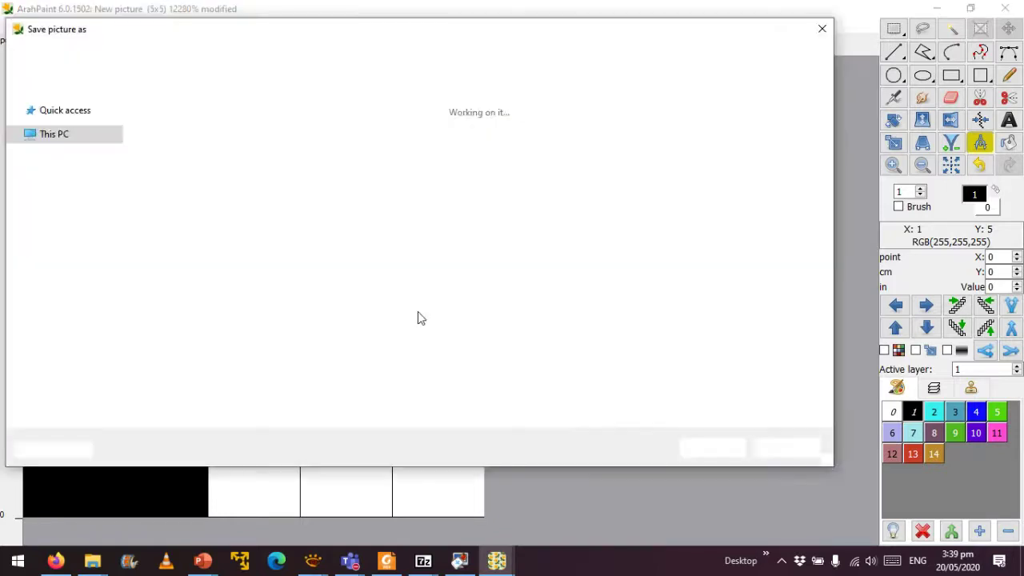
pyautogui.click(74, 196)
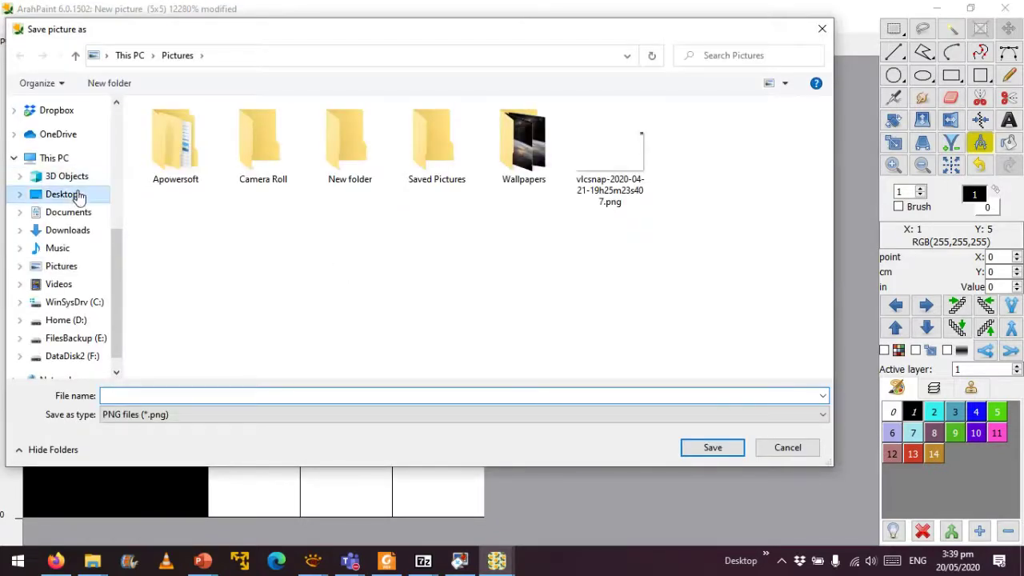
pyautogui.doubleClick(444, 154)
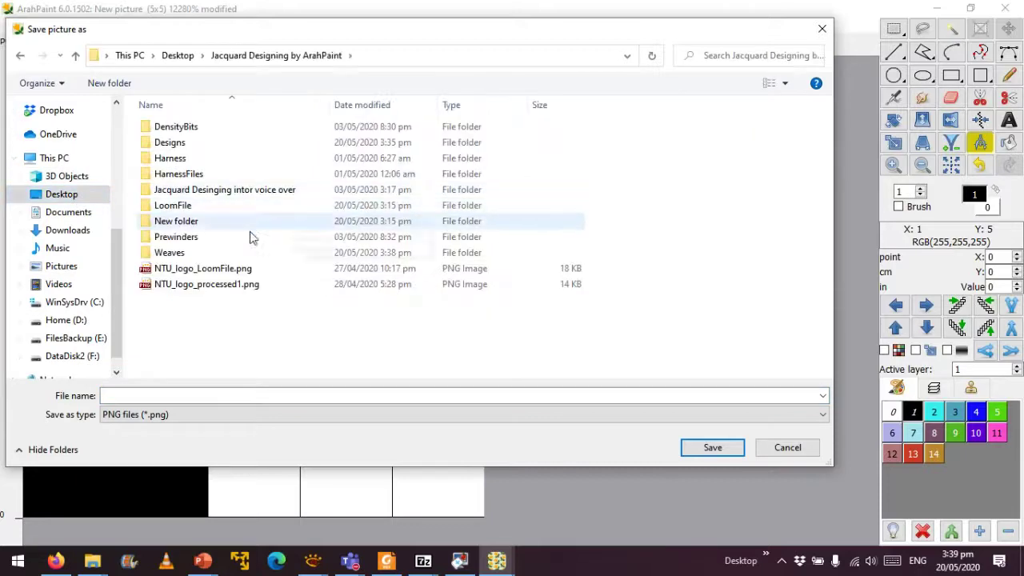
pyautogui.click(212, 253)
pyautogui.press('Return')
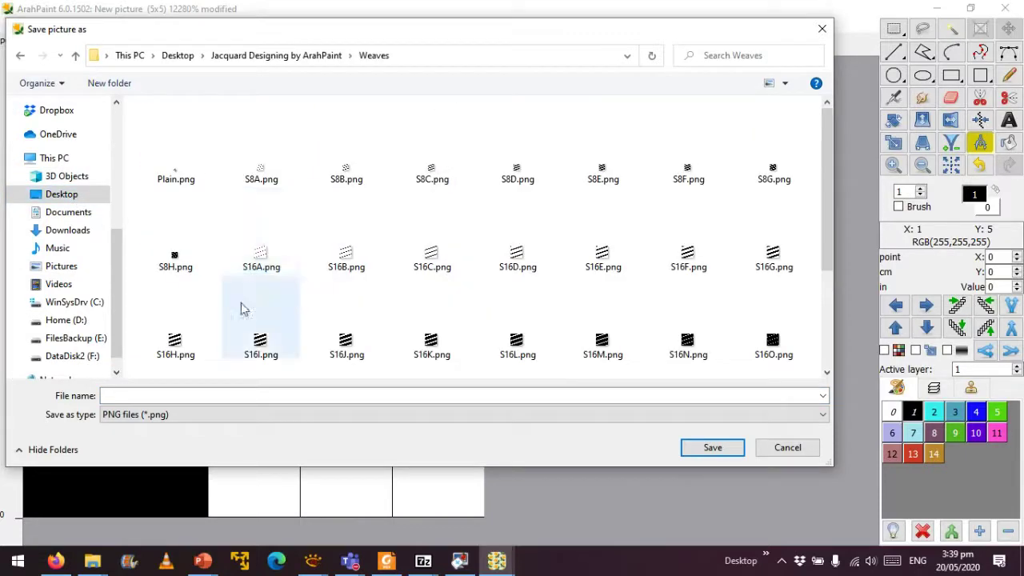
pyautogui.scroll(-2, 580, 346)
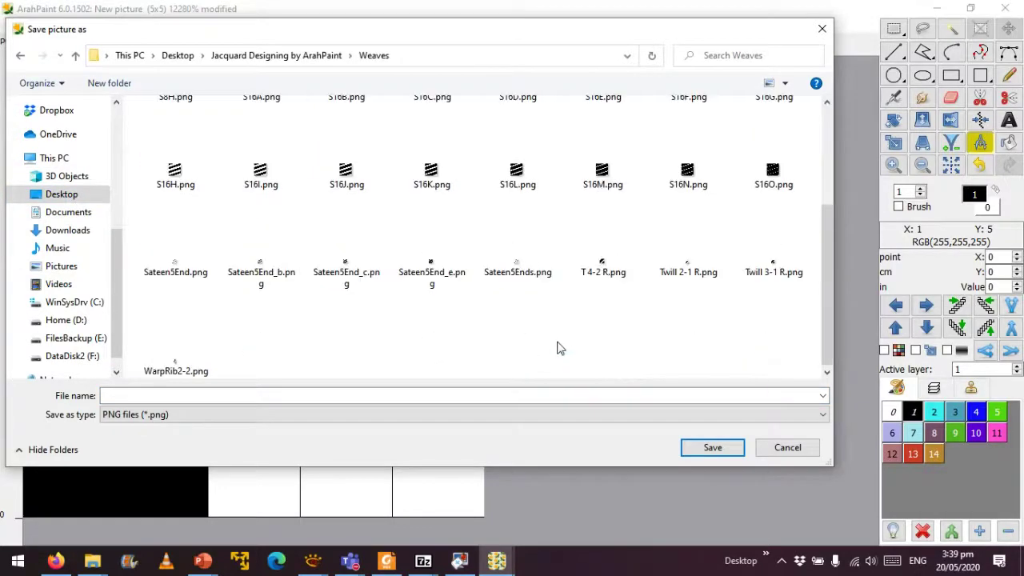
# Name the weave file Sateen5Ends2.png, based on the existing Sateen5Ends file name, and save it.
pyautogui.click(505, 276)
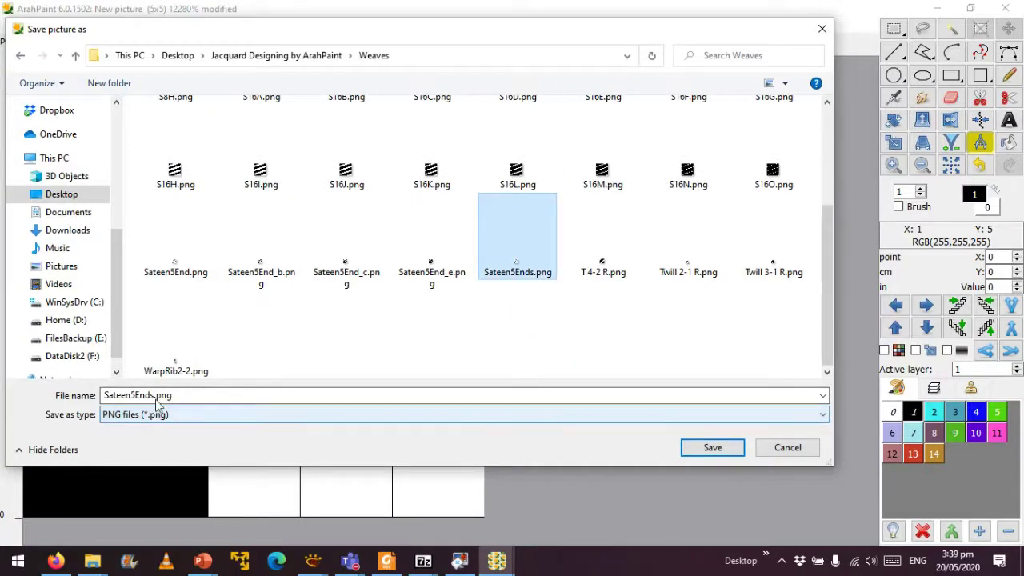
pyautogui.doubleClick(188, 396)
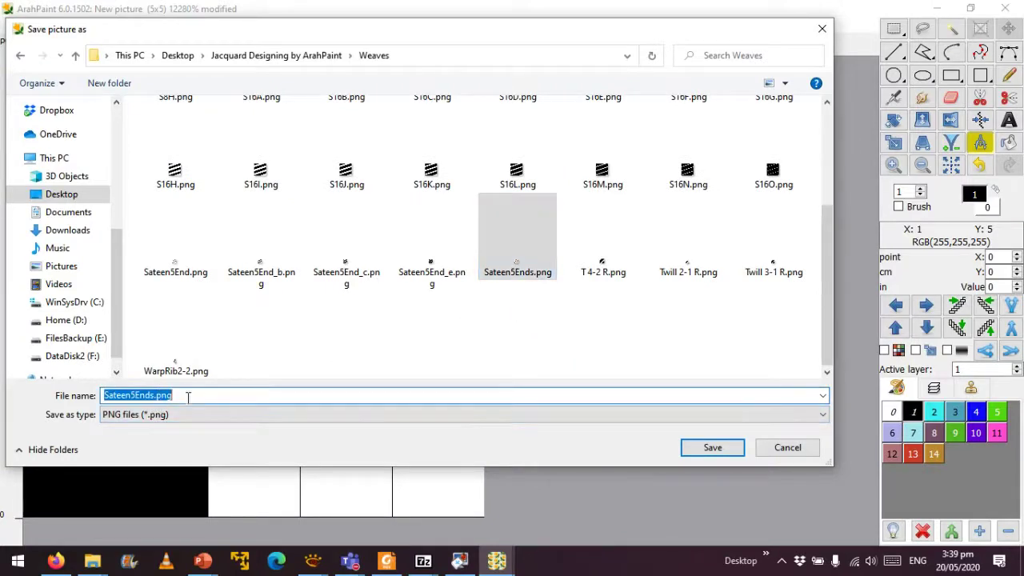
pyautogui.click(261, 399)
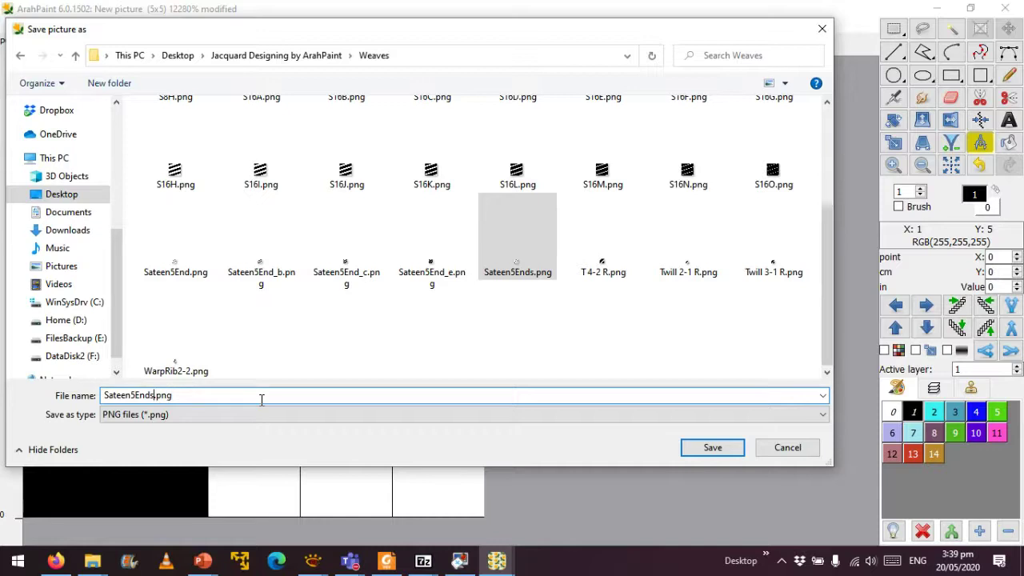
pyautogui.write('2')
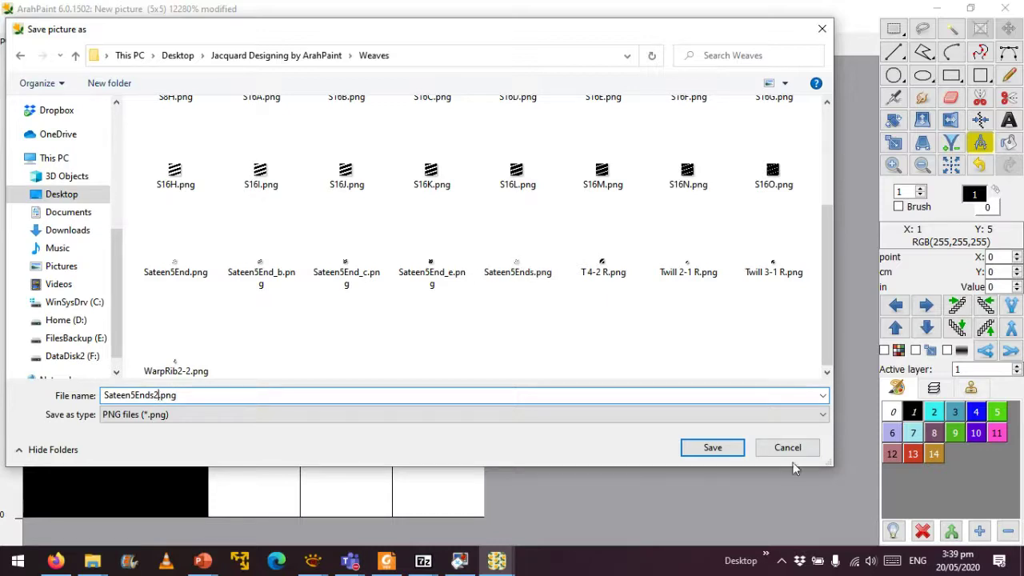
pyautogui.click(732, 447)
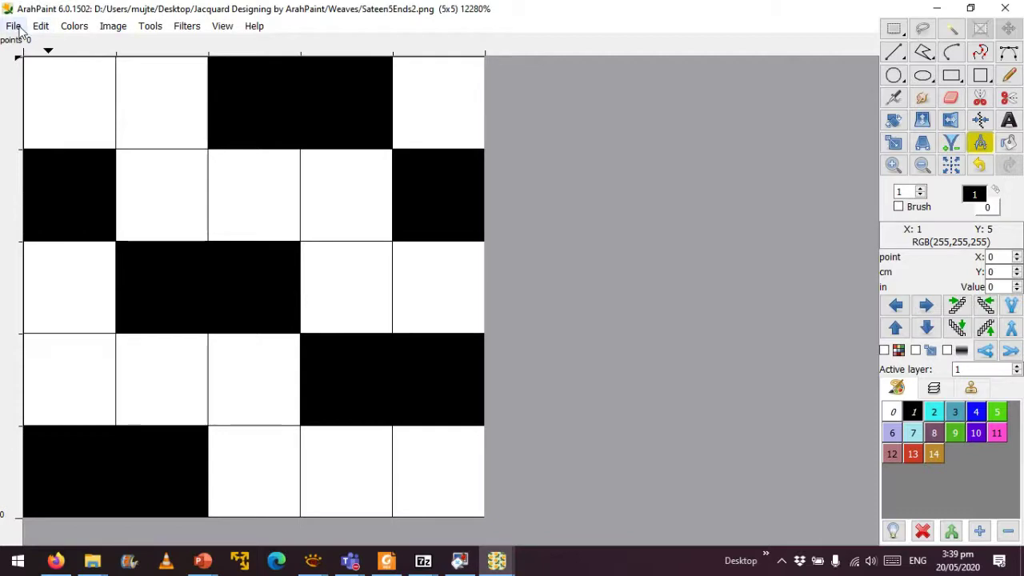
# Clear the whole 5×5 grid to white with a filled rectangle, and fill its first three columns with black.
pyautogui.click(951, 75)
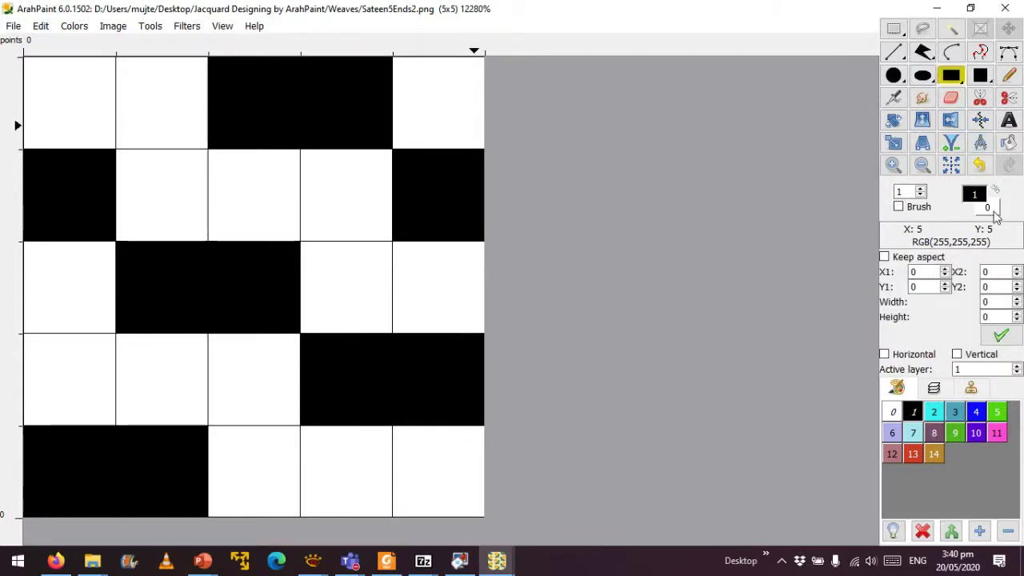
pyautogui.click(997, 189)
pyautogui.moveTo(526, 133); pyautogui.dragTo(32, 477)
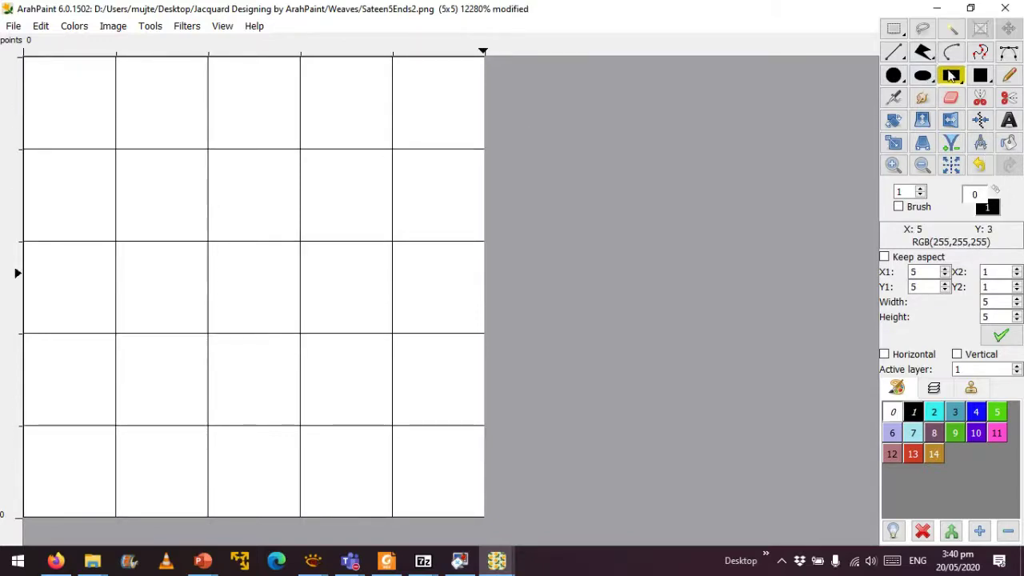
pyautogui.click(996, 189)
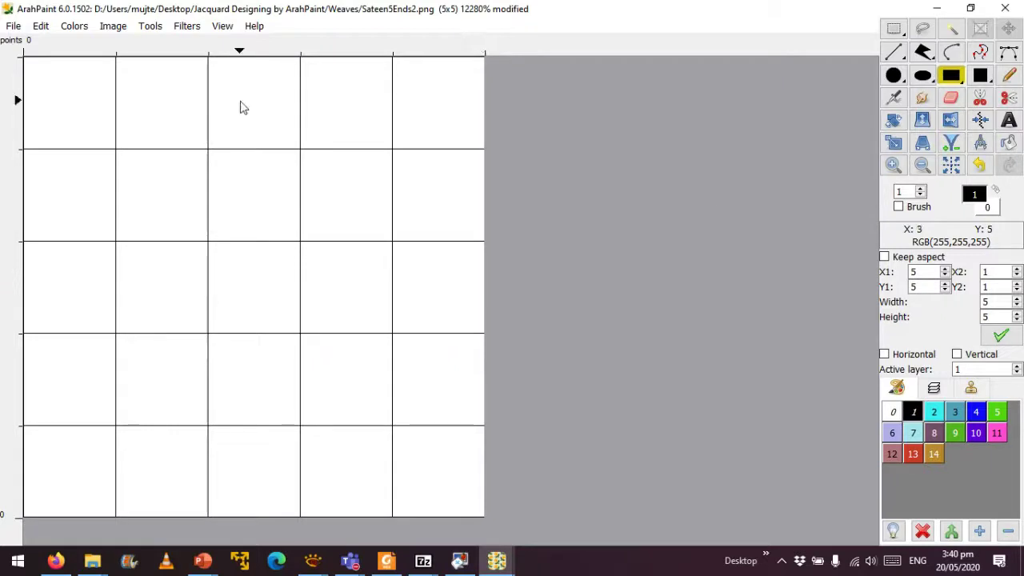
pyautogui.moveTo(244, 109); pyautogui.dragTo(75, 436)
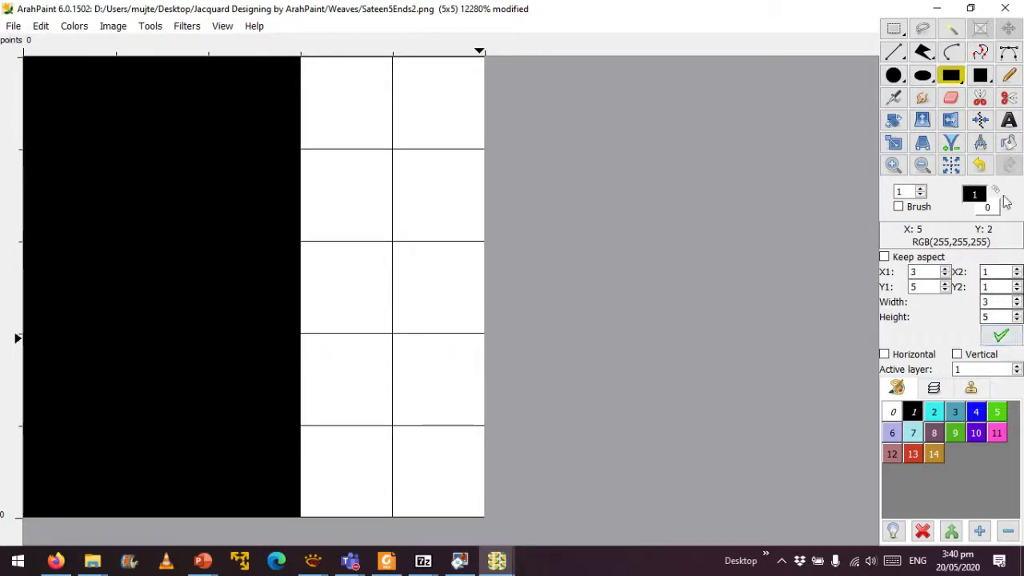
# Skew the three black columns rightward with the Measure tool by three cells per row, undoing the extra fourth shift.
pyautogui.click(980, 143)
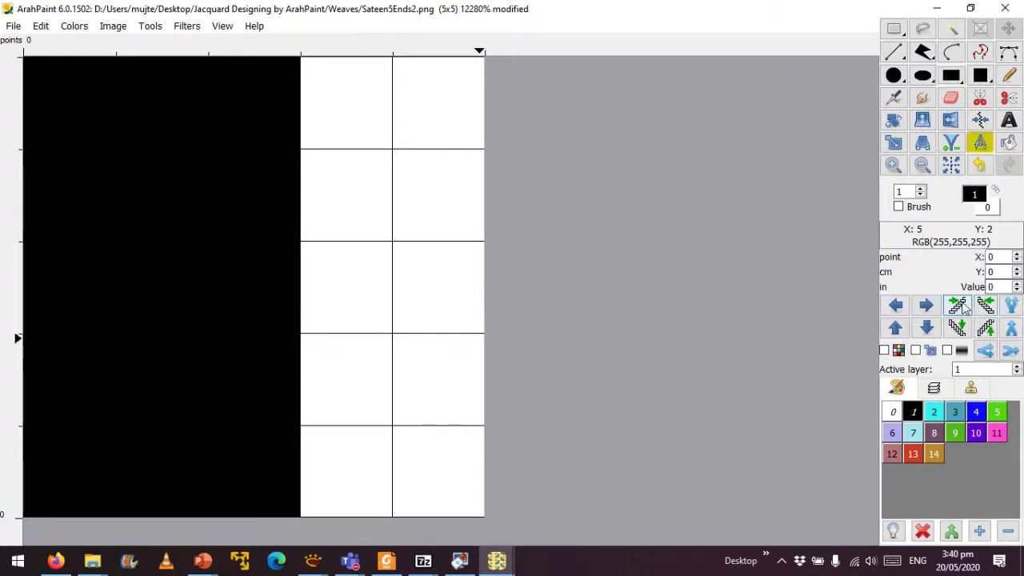
pyautogui.click(959, 304)
pyautogui.click(959, 304)
pyautogui.click(958, 304)
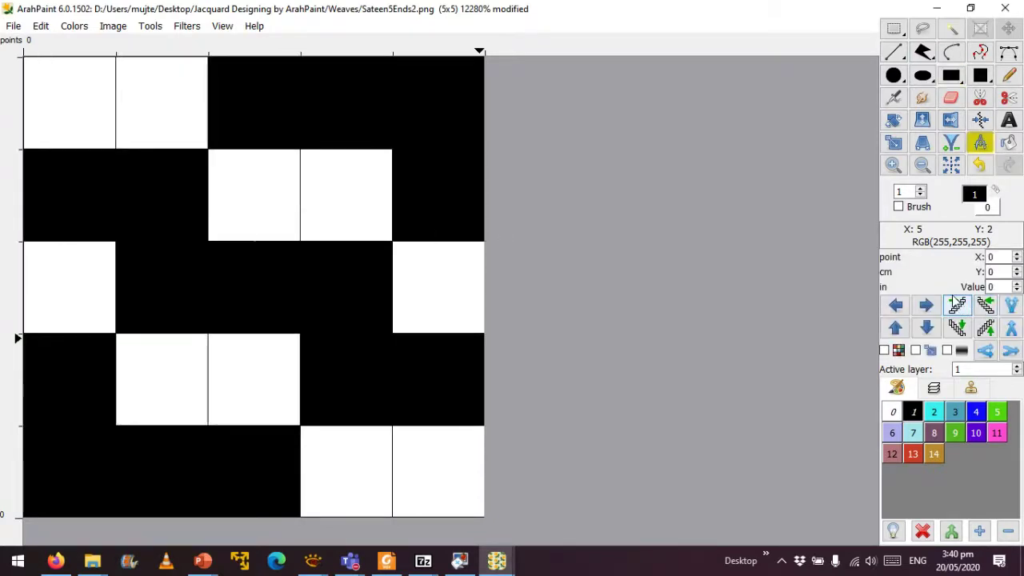
pyautogui.click(957, 304)
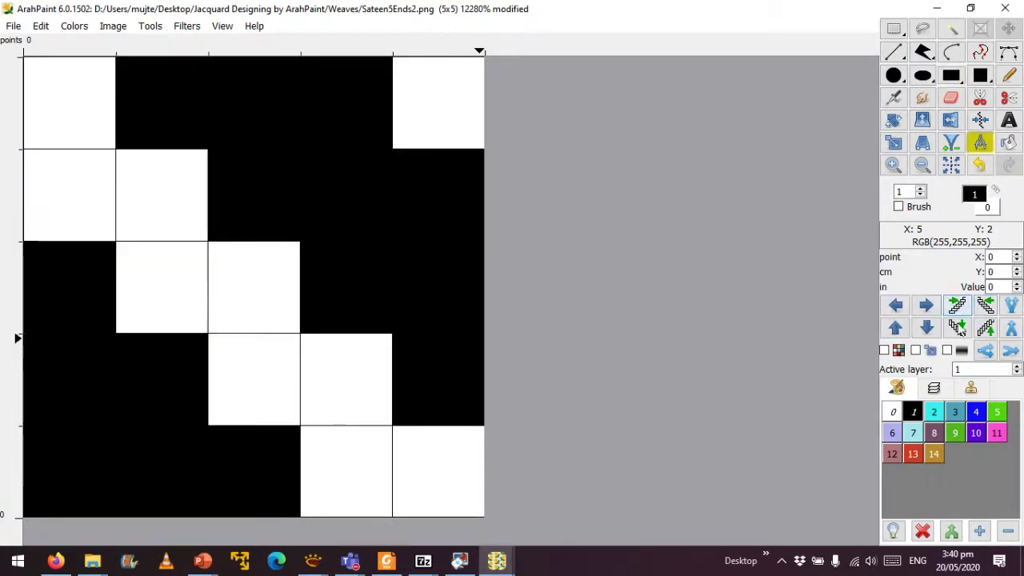
pyautogui.hotkey('ctrl', 'z')
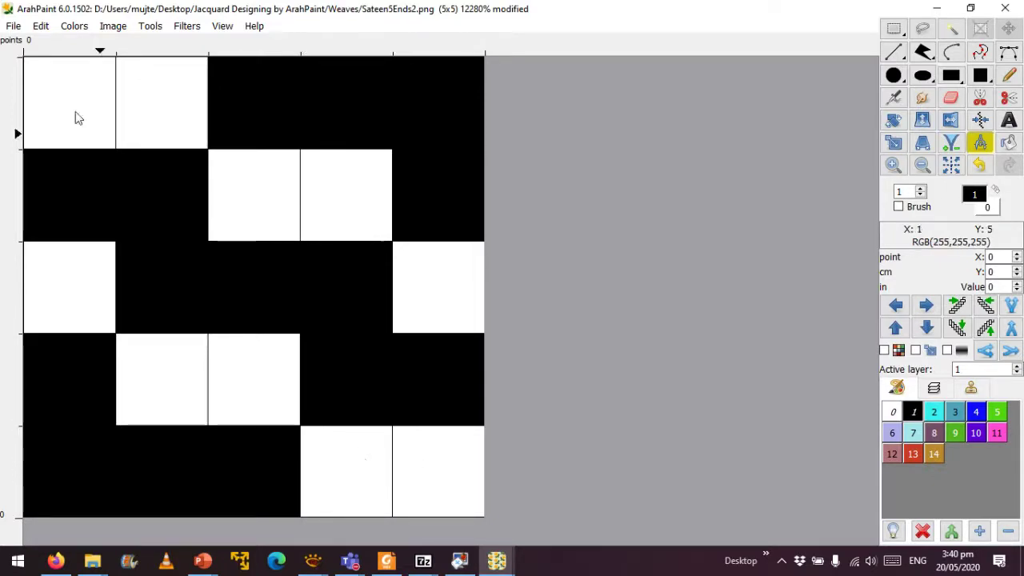
# Save the edited weave to its current file, and save it again as Sateen5Ends3.png in the Weaves folder.
pyautogui.click(14, 25)
pyautogui.click(80, 143)
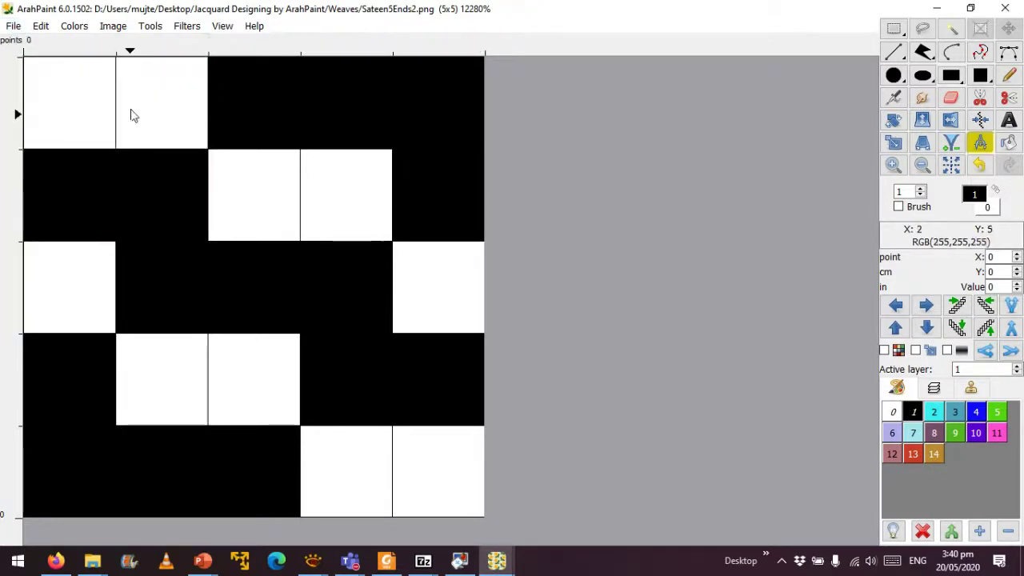
pyautogui.click(14, 26)
pyautogui.click(94, 163)
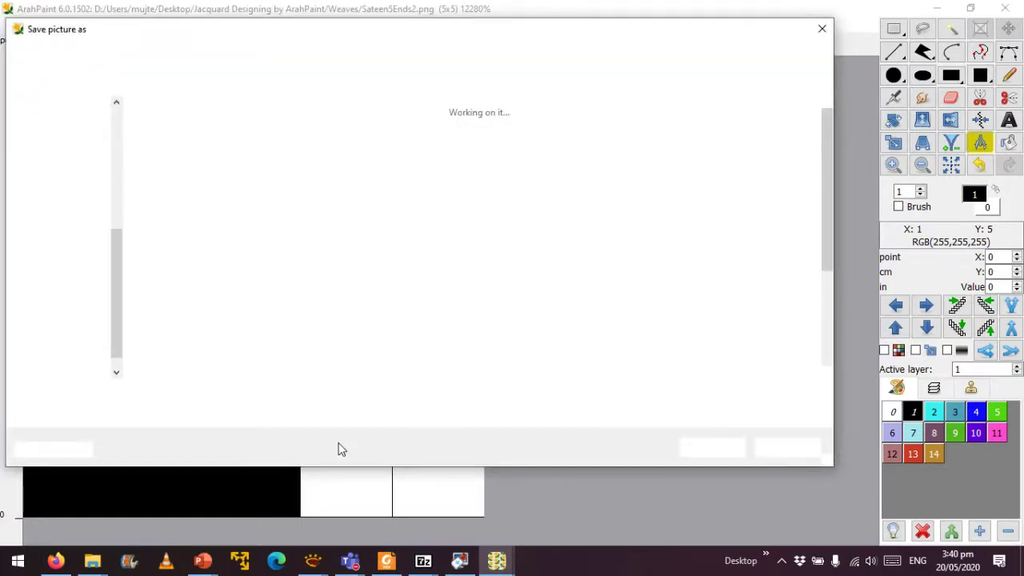
pyautogui.press('Right')
pyautogui.press('BackSpace')
pyautogui.write('3')
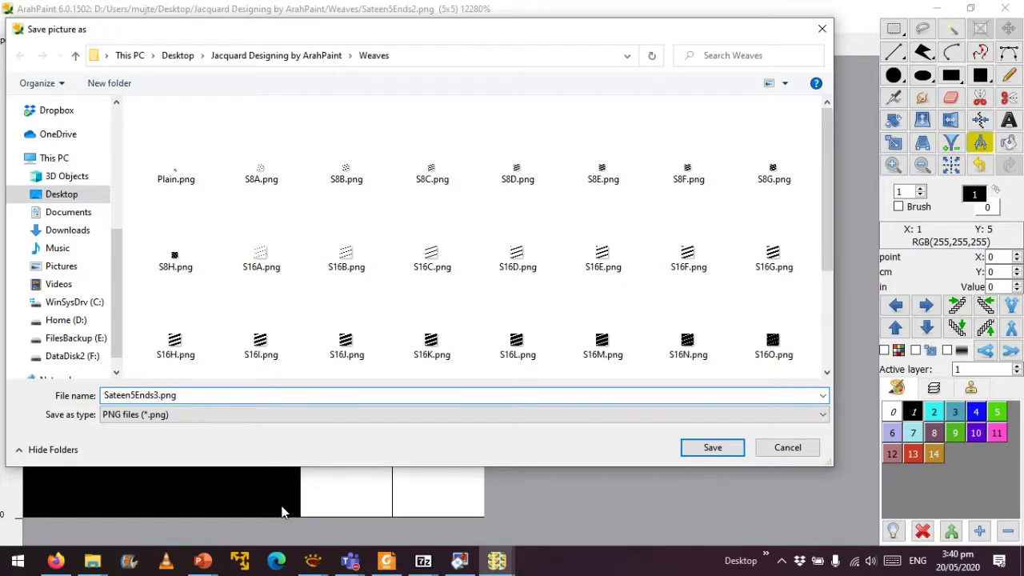
pyautogui.click(715, 447)
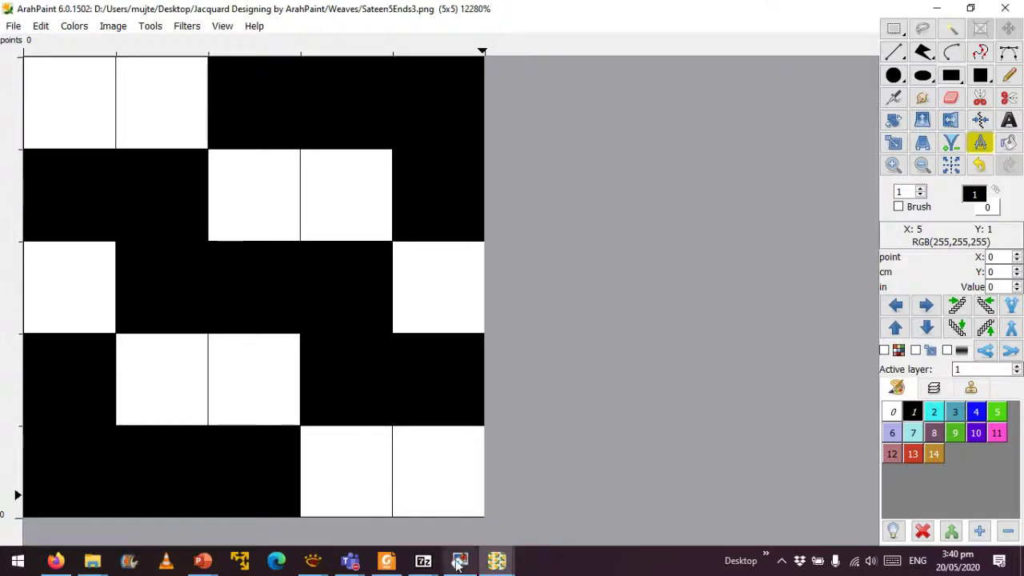
# Switch to the ArahPaint window with the NTU logo and start saving a copy of it in the LoomFile folder.
pyautogui.click(498, 562)
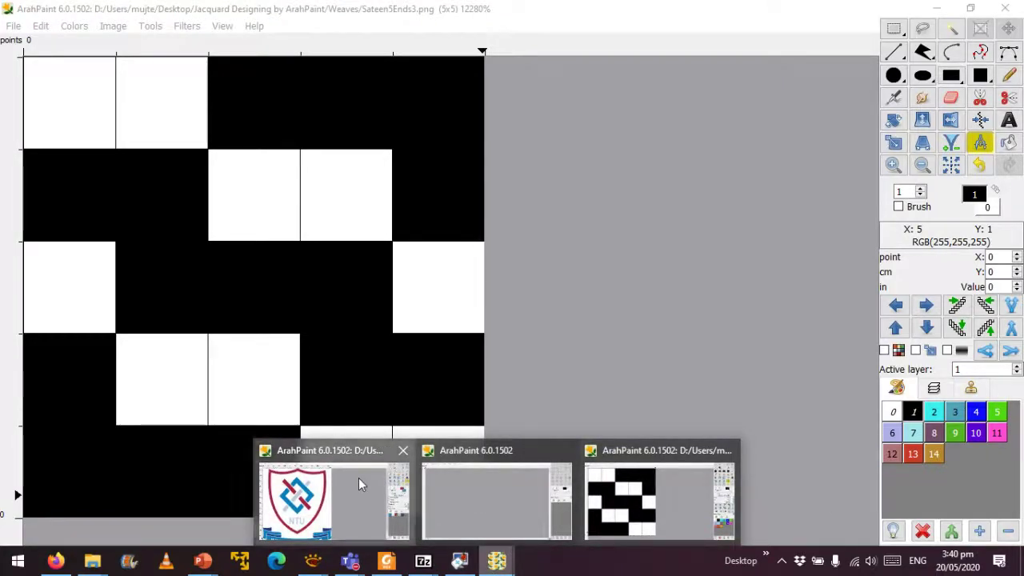
pyautogui.click(359, 478)
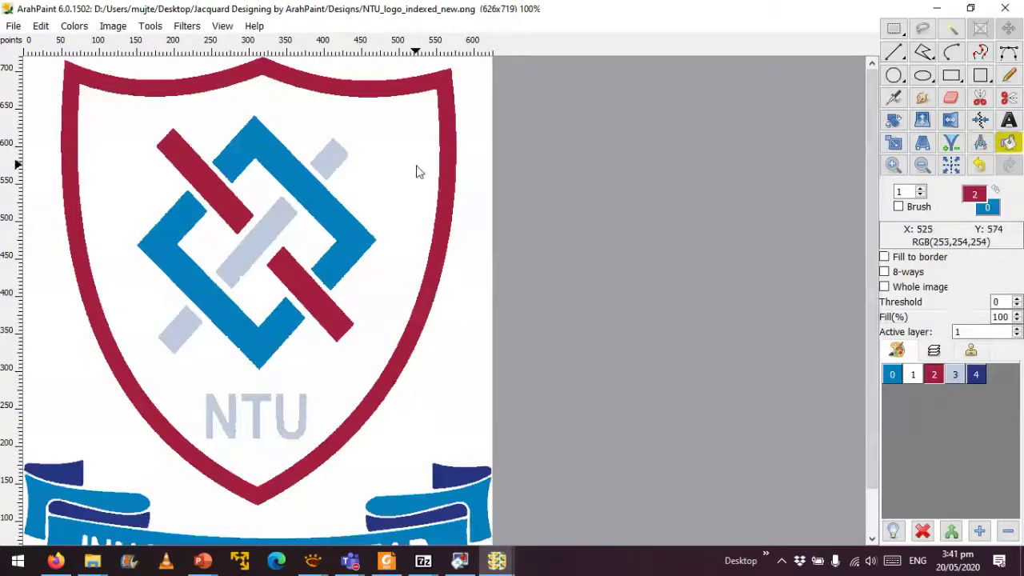
pyautogui.click(13, 26)
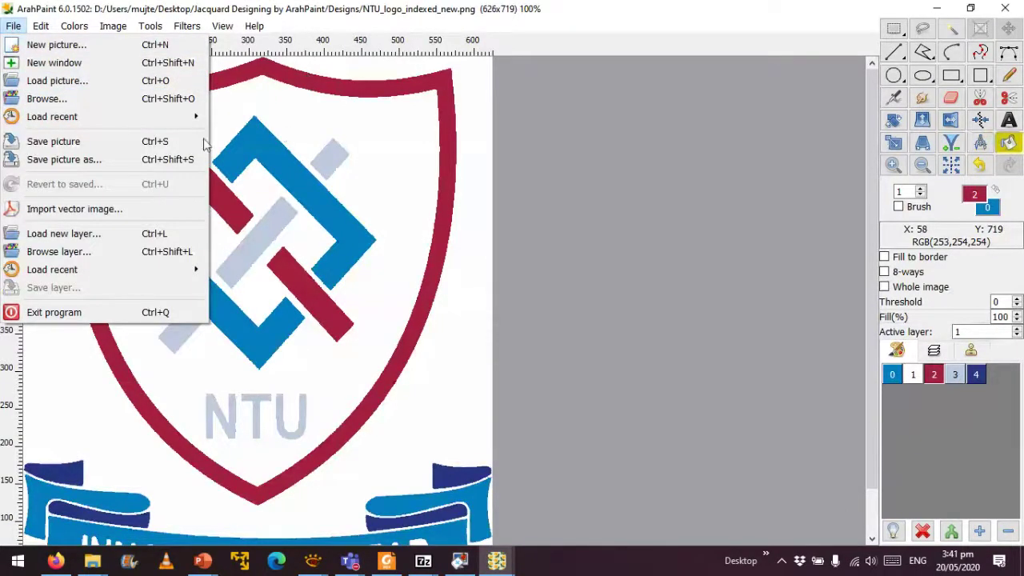
pyautogui.click(133, 162)
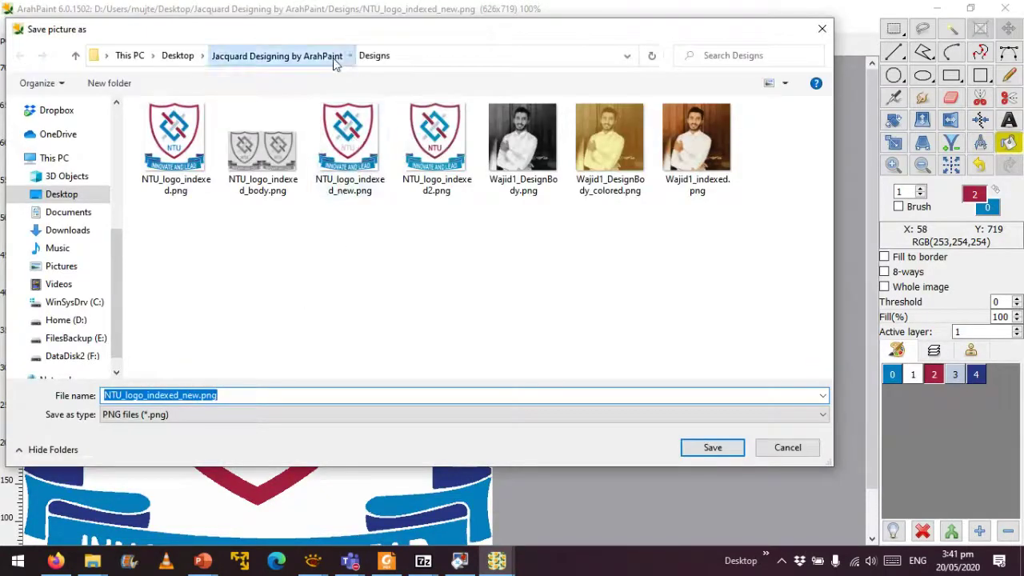
pyautogui.click(337, 59)
pyautogui.doubleClick(245, 210)
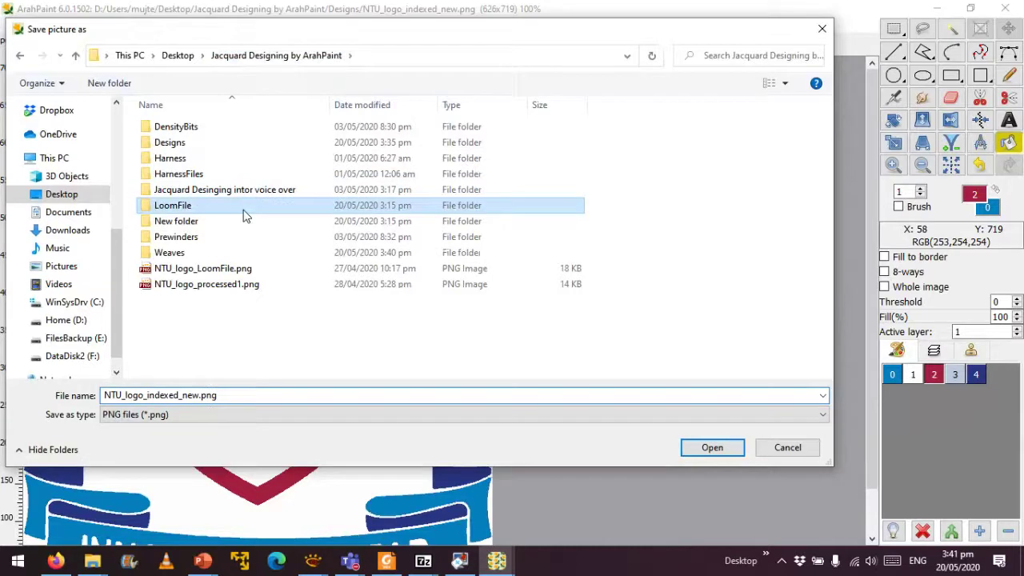
# Name the logo copy NTU_logo_weaves.png by replacing "indexed_new" with "weaves", and save it.
pyautogui.click(207, 396)
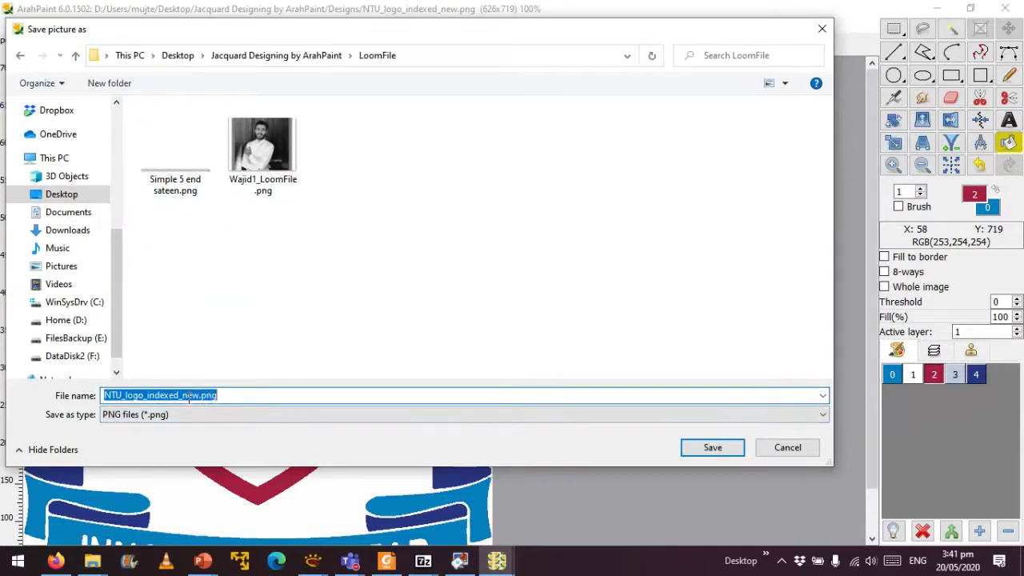
pyautogui.moveTo(173, 396); pyautogui.dragTo(181, 395)
pyautogui.click(144, 395)
pyautogui.moveTo(145, 395); pyautogui.dragTo(198, 395)
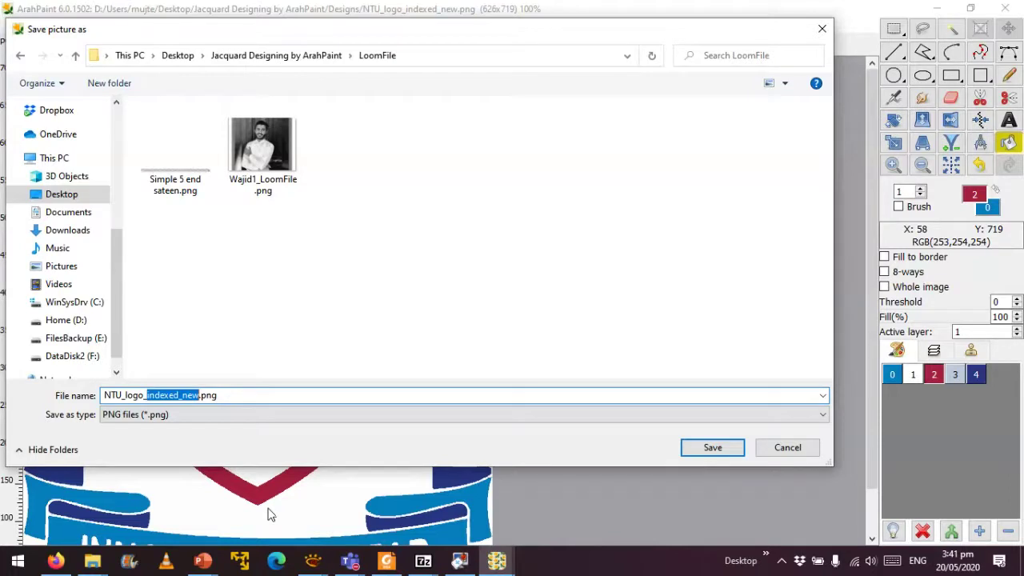
pyautogui.write('weaves')
pyautogui.click(714, 449)
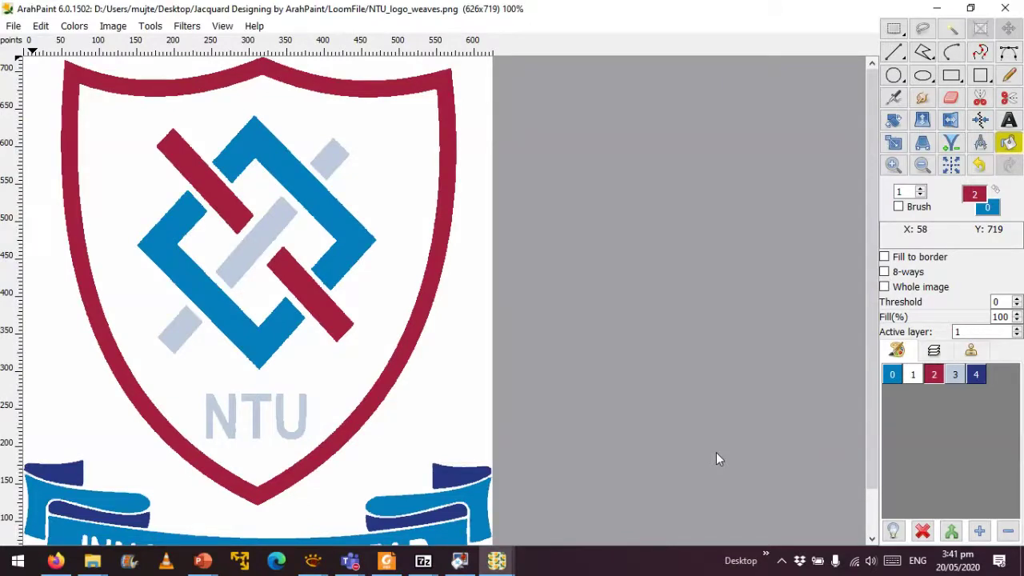
# Turn on brush filling and browse to the 5-end sateen patterns in the Weaves folder.
pyautogui.click(912, 207)
pyautogui.click(970, 352)
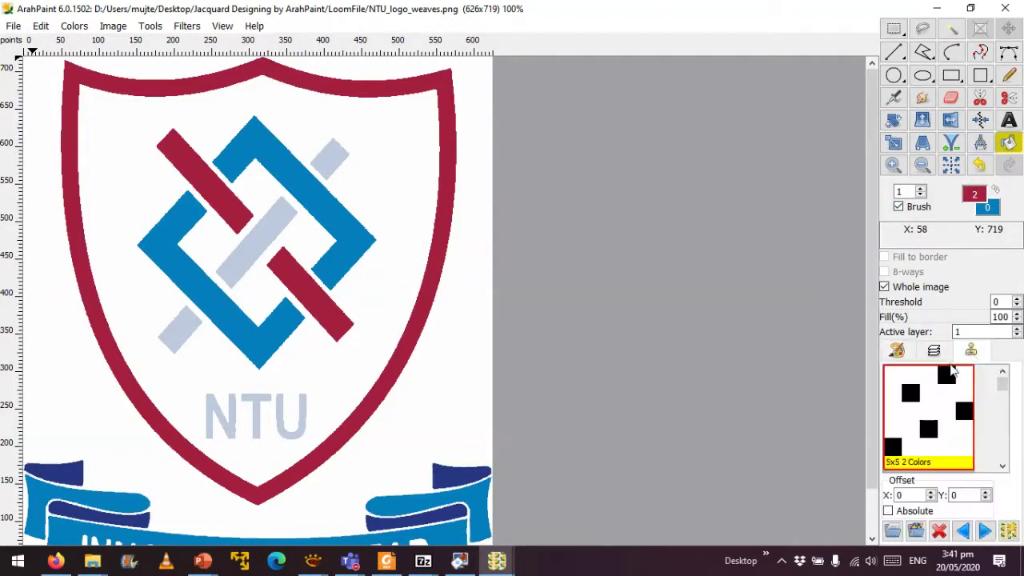
pyautogui.click(950, 370)
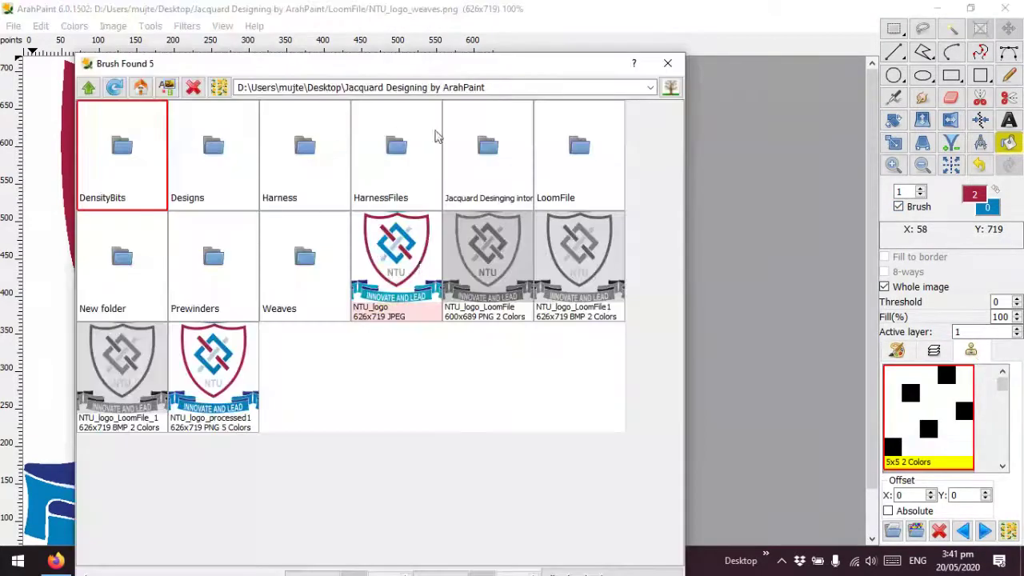
pyautogui.doubleClick(304, 264)
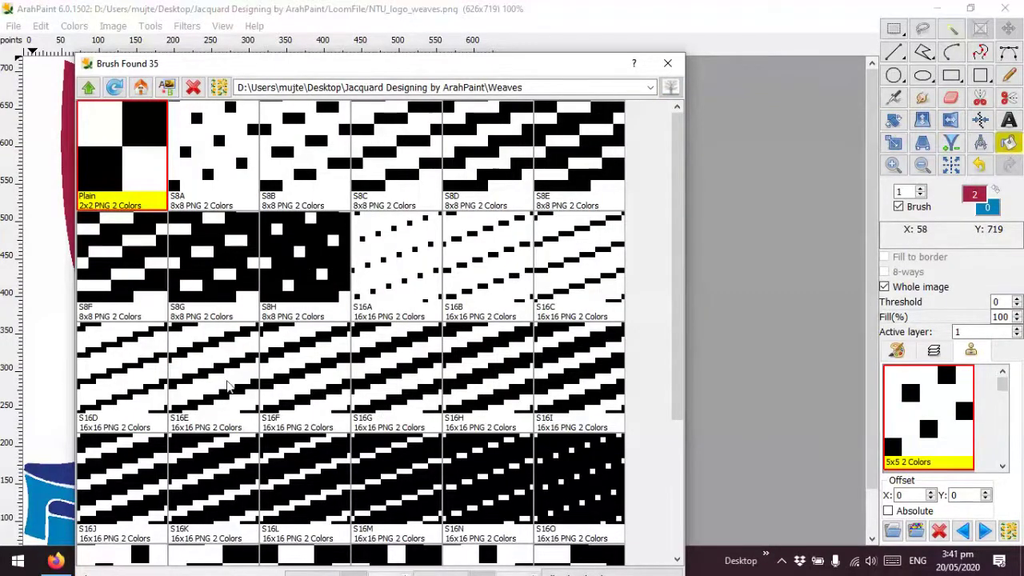
pyautogui.scroll(-1, 233, 377)
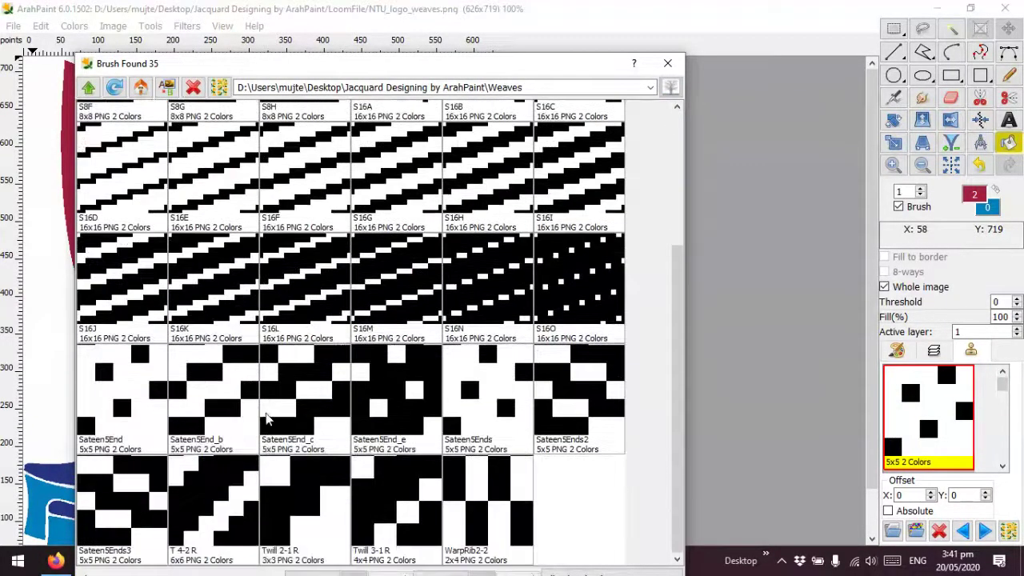
# Load the Sateen5End weave as the brush and fill the logo's white background with it across the whole image.
pyautogui.click(140, 407)
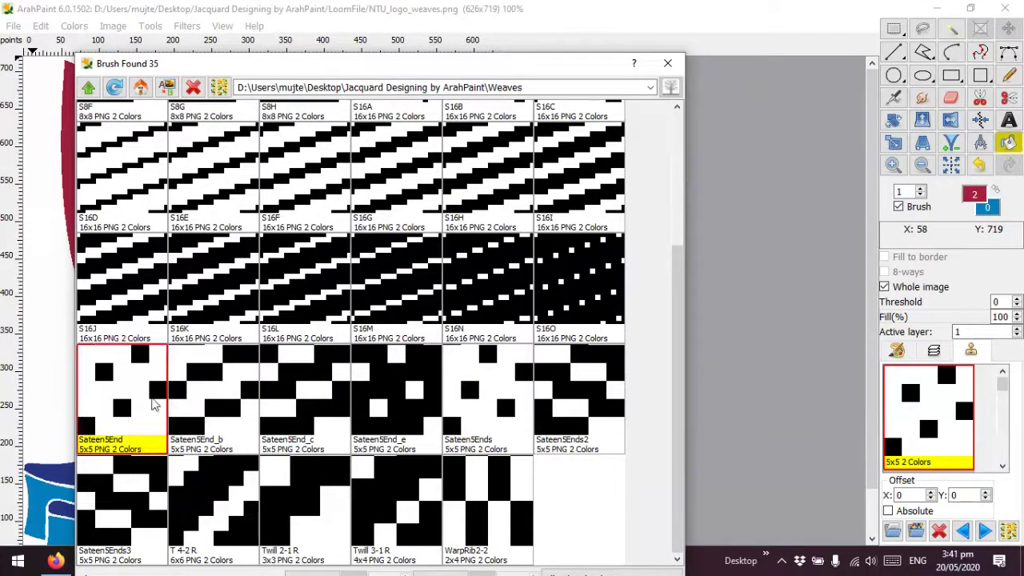
pyautogui.click(204, 403)
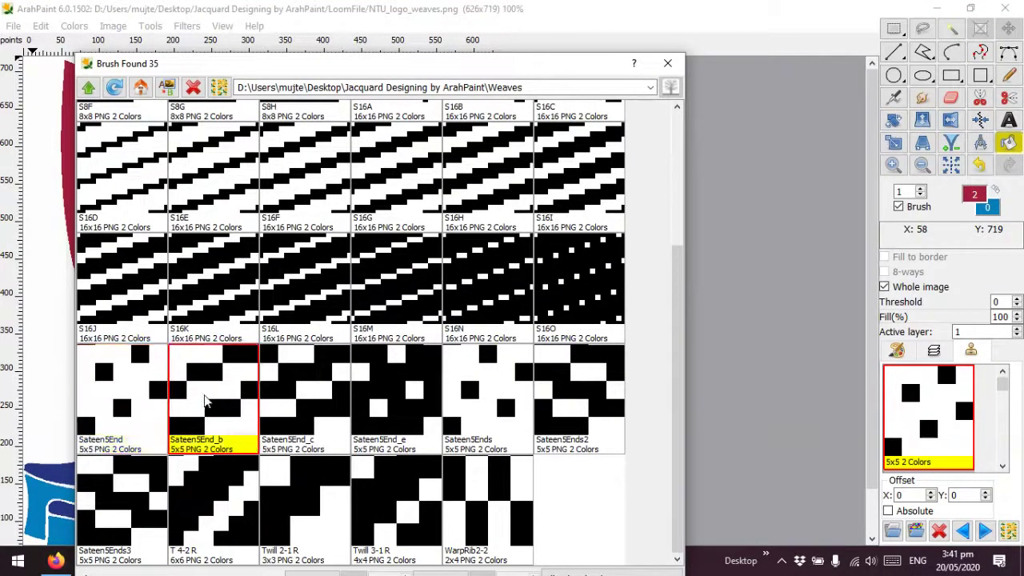
pyautogui.click(309, 413)
pyautogui.click(403, 420)
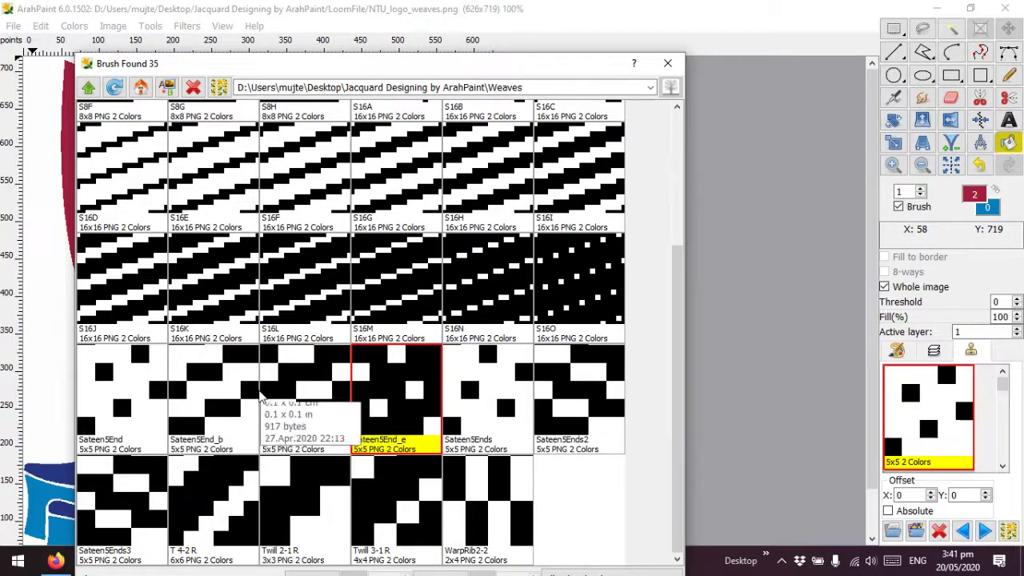
pyautogui.click(718, 316)
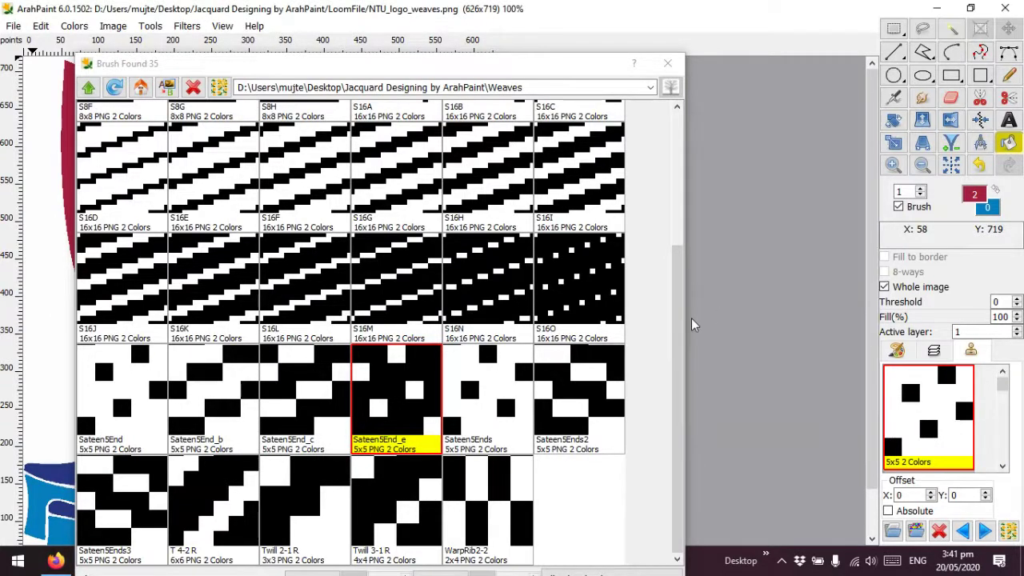
pyautogui.click(122, 398)
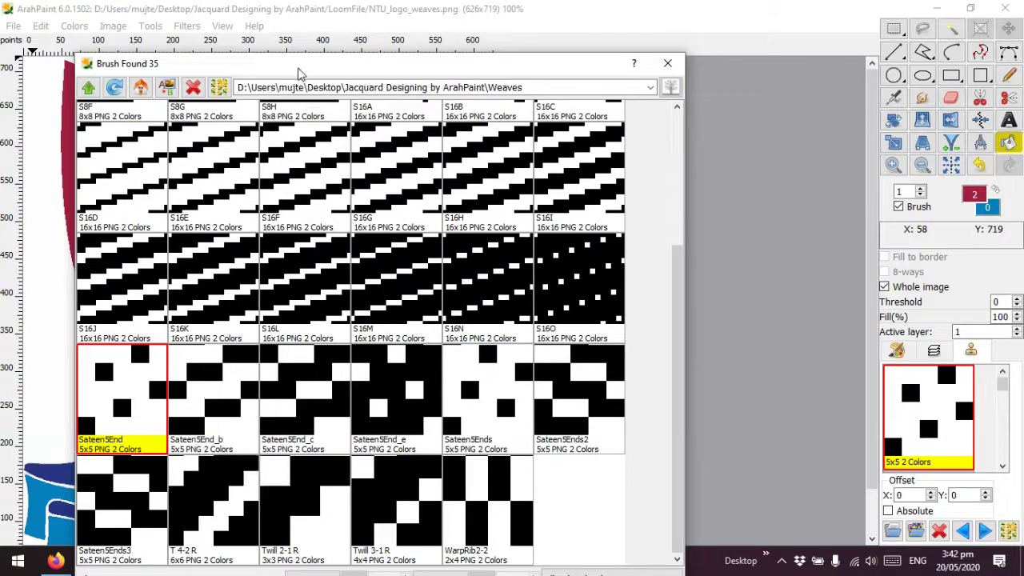
pyautogui.moveTo(299, 73)
pyautogui.mouseDown()
pyautogui.moveTo(516, 92)
pyautogui.moveTo(666, 61)
pyautogui.mouseUp()
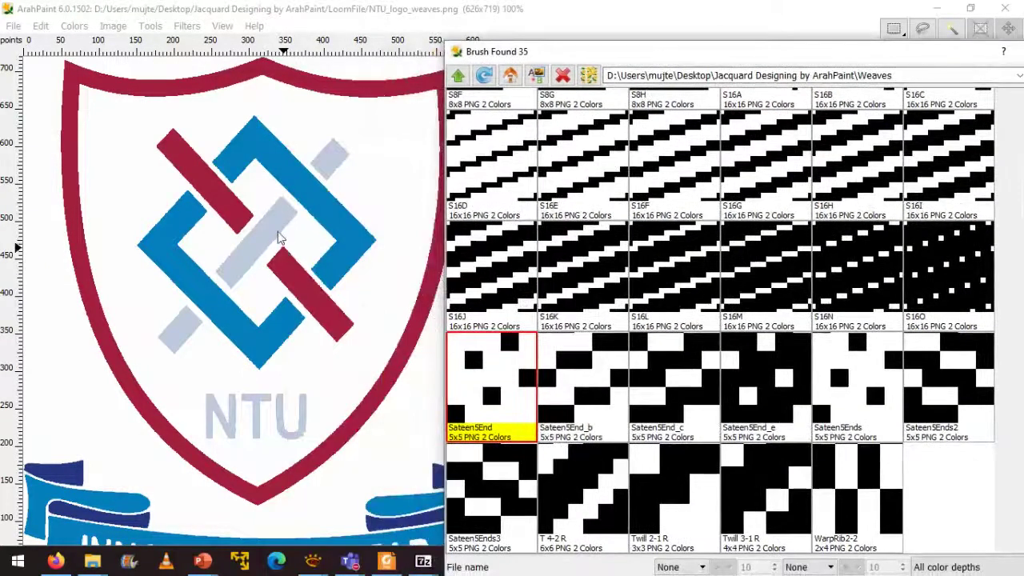
pyautogui.doubleClick(522, 398)
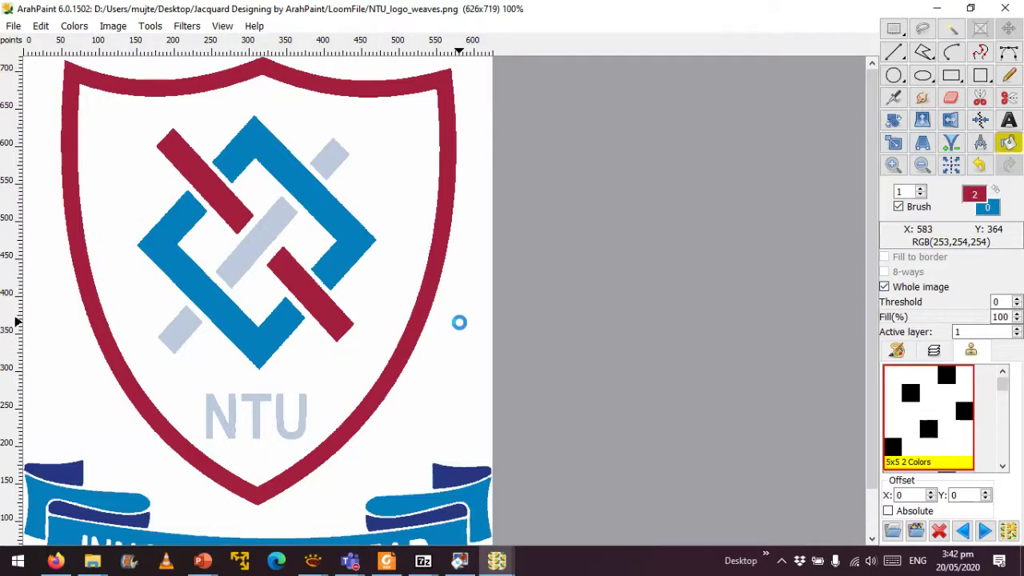
pyautogui.click(459, 322)
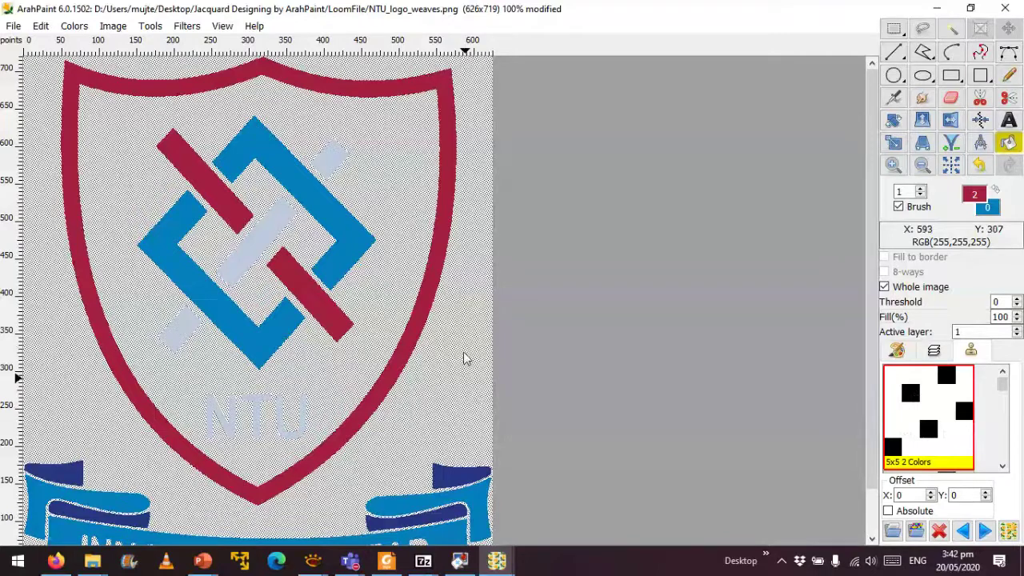
# Load the Sateen5End_b weave as the brush and fill the logo's light grey-blue areas with it.
pyautogui.click(916, 531)
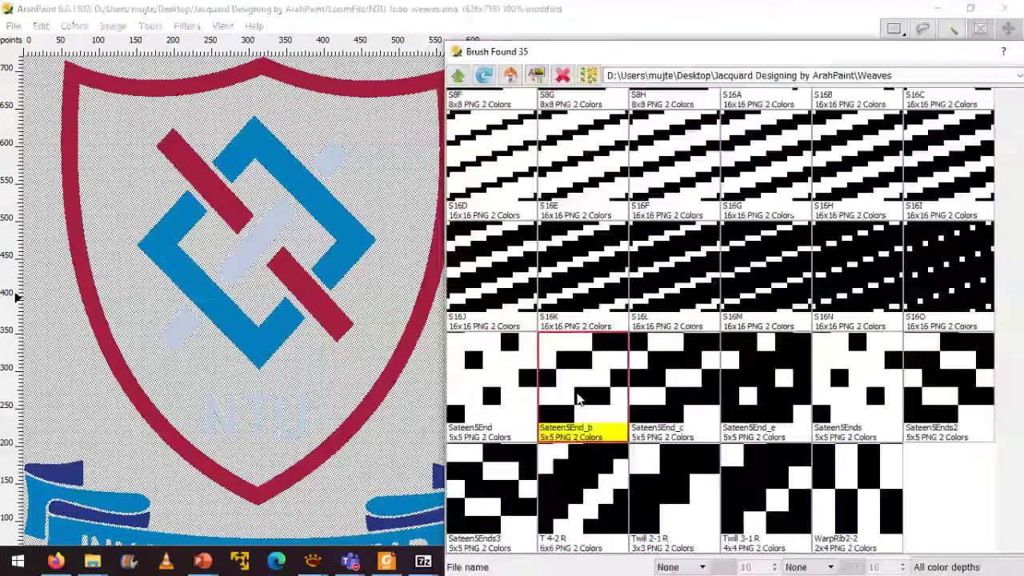
pyautogui.doubleClick(591, 393)
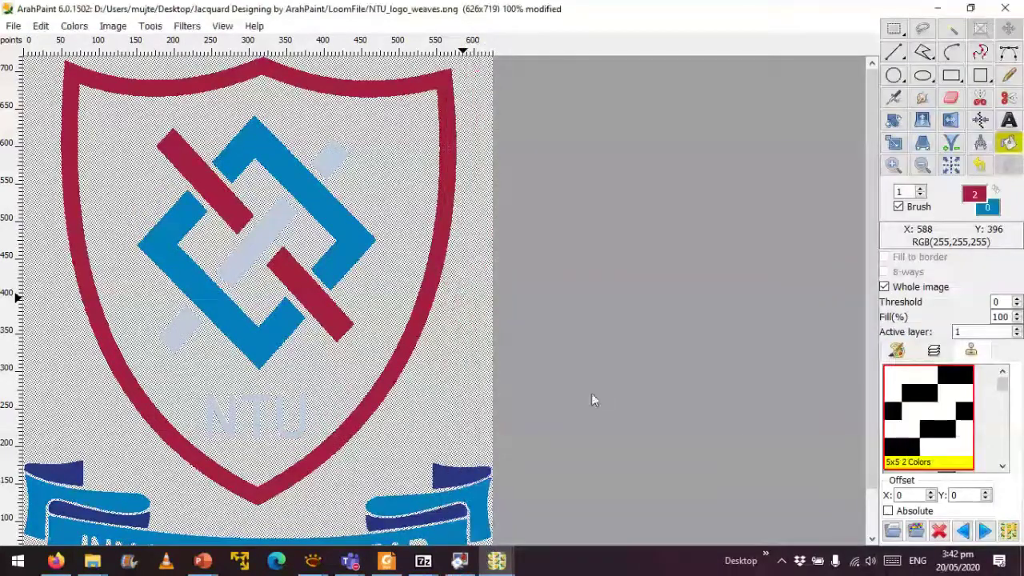
pyautogui.click(334, 155)
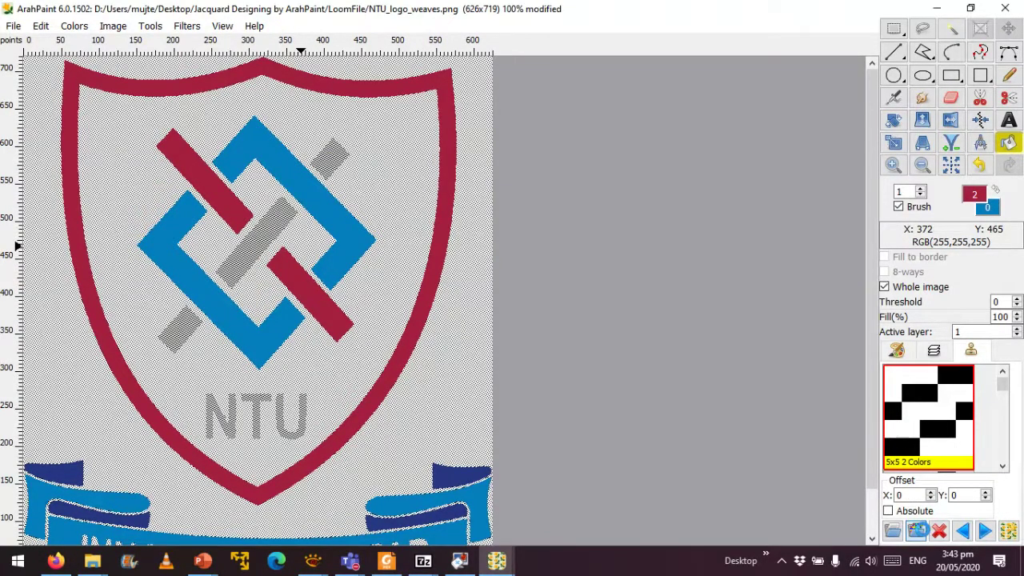
# Load the Sateen5End_c weave as the brush and fill the logo's light blue areas with it.
pyautogui.click(915, 531)
pyautogui.doubleClick(681, 396)
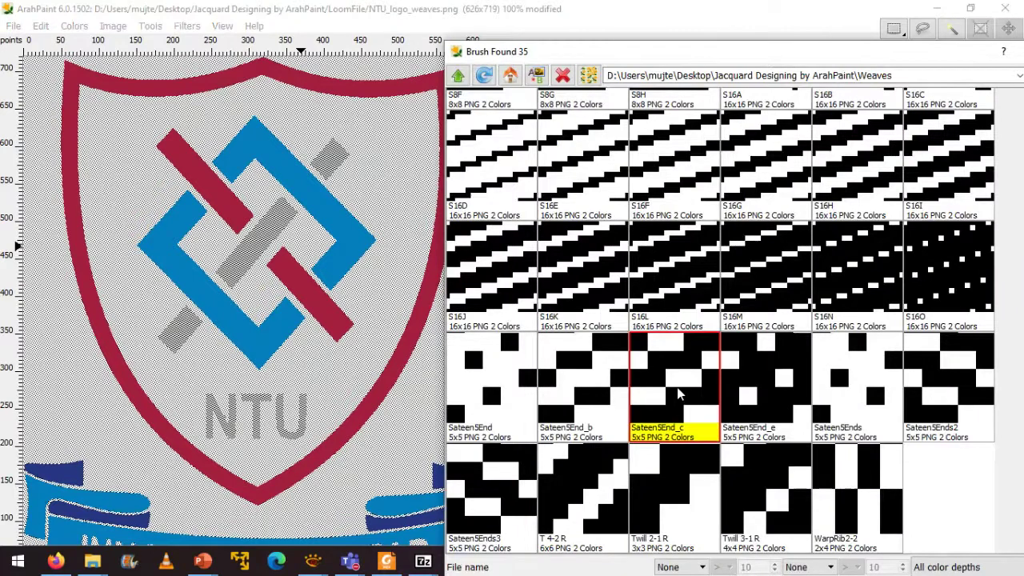
pyautogui.click(353, 246)
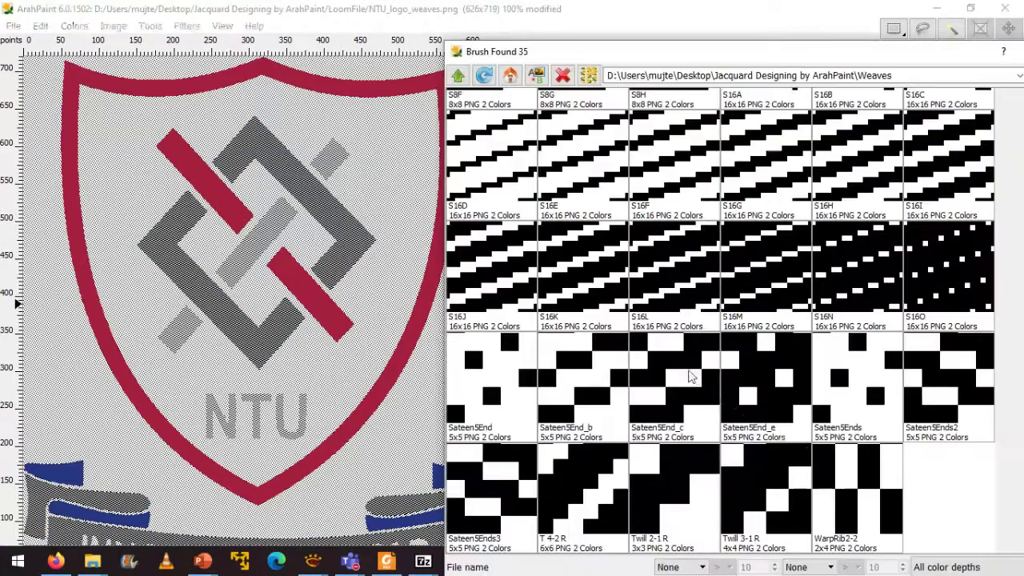
# Load the Sateen5End_e weave as the brush and fill both the red areas and the dark blue ribbon folds with it.
pyautogui.doubleClick(765, 385)
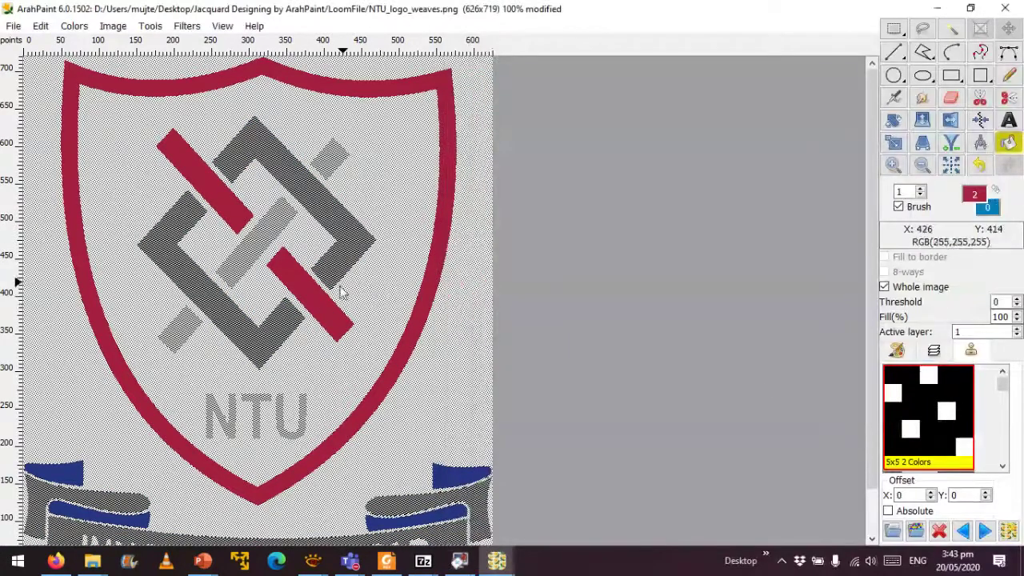
pyautogui.click(322, 302)
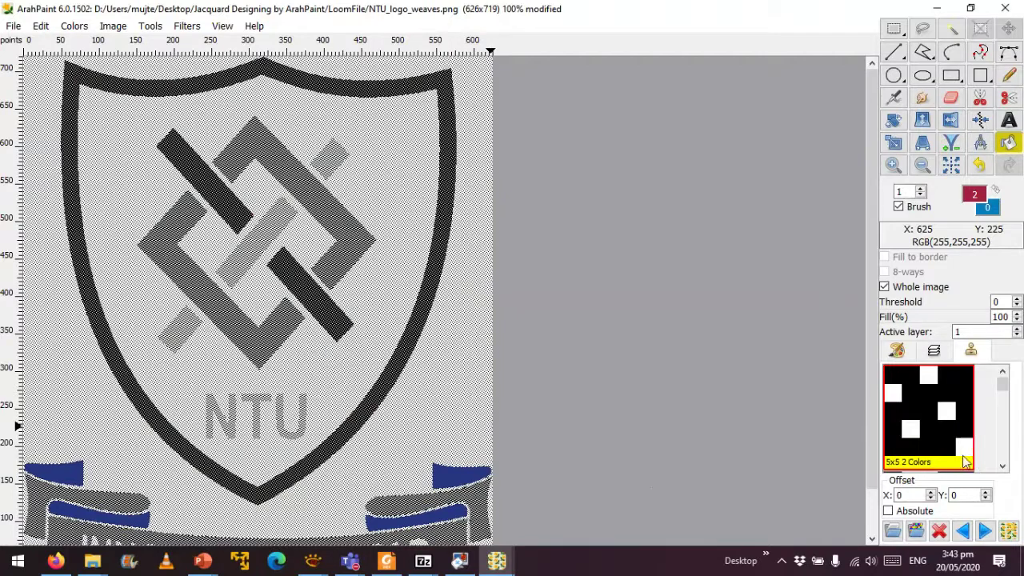
pyautogui.click(456, 476)
# Save the weave-filled logo as NTU_logo_weaves.png in the LoomFile folder, replacing the existing file.
pyautogui.click(14, 26)
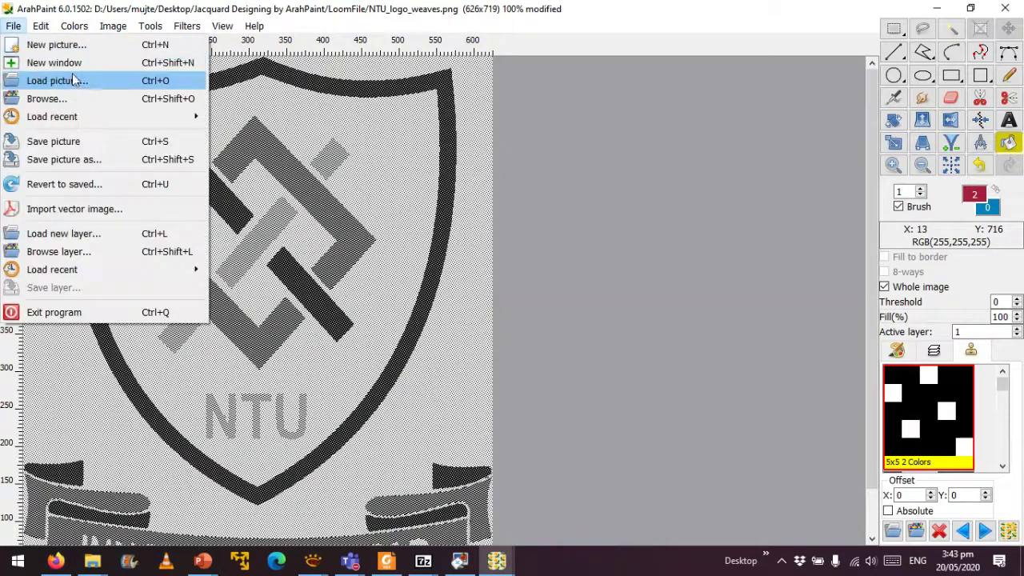
pyautogui.click(88, 160)
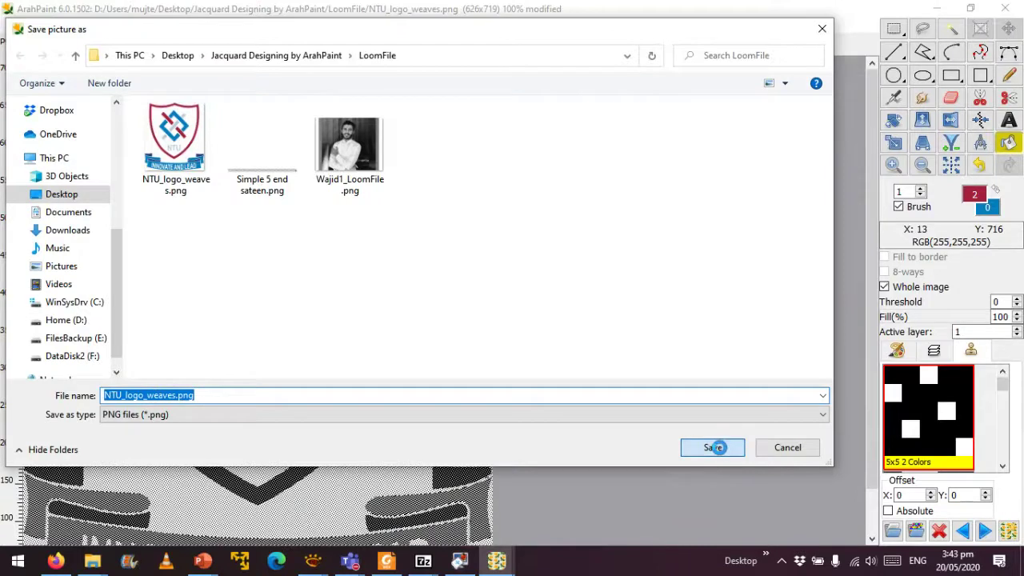
pyautogui.click(714, 448)
pyautogui.click(552, 287)
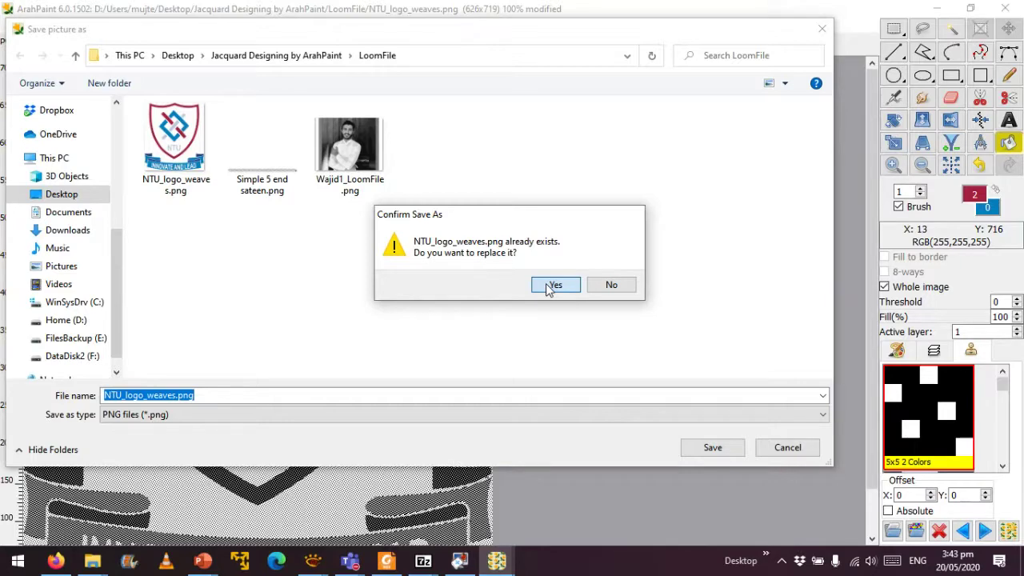
pyautogui.click(552, 287)
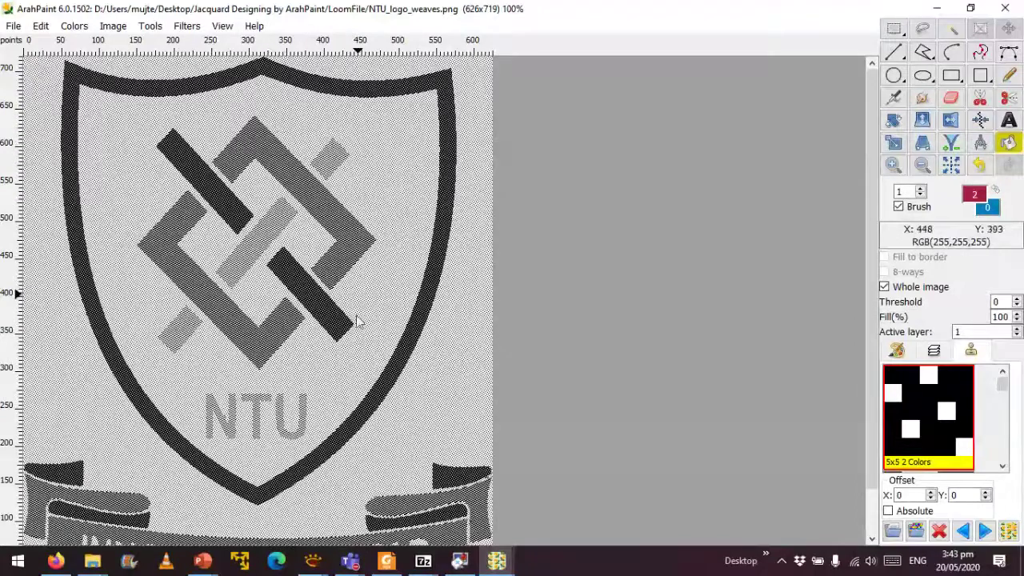
# Examine the applied weaves at 400% from the banner lettering up to the shield's upper edge, and review the whole logo at 100%.
pyautogui.scroll(-2, 494, 498)
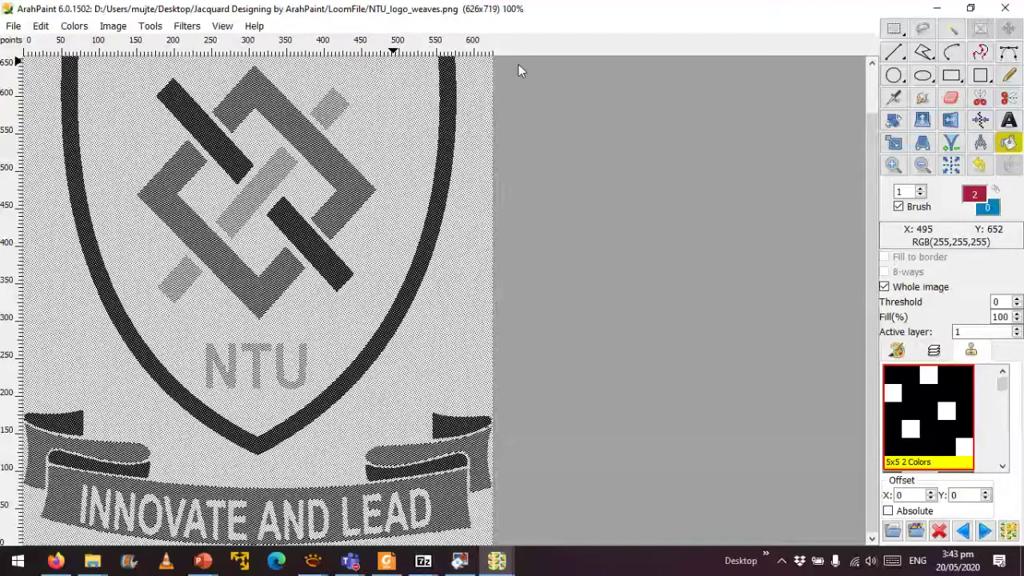
pyautogui.press('+')
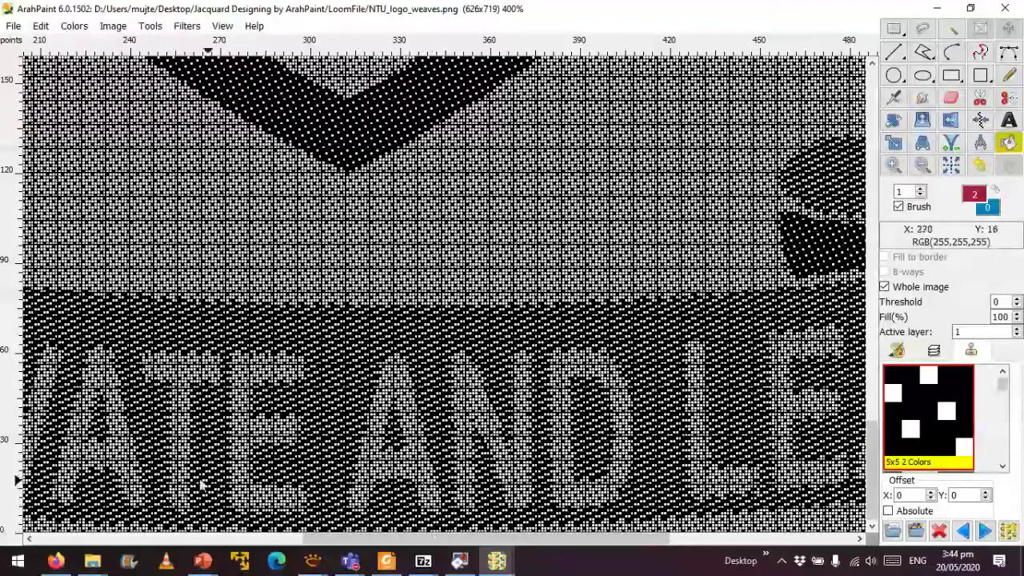
pyautogui.moveTo(873, 469); pyautogui.dragTo(854, 20)
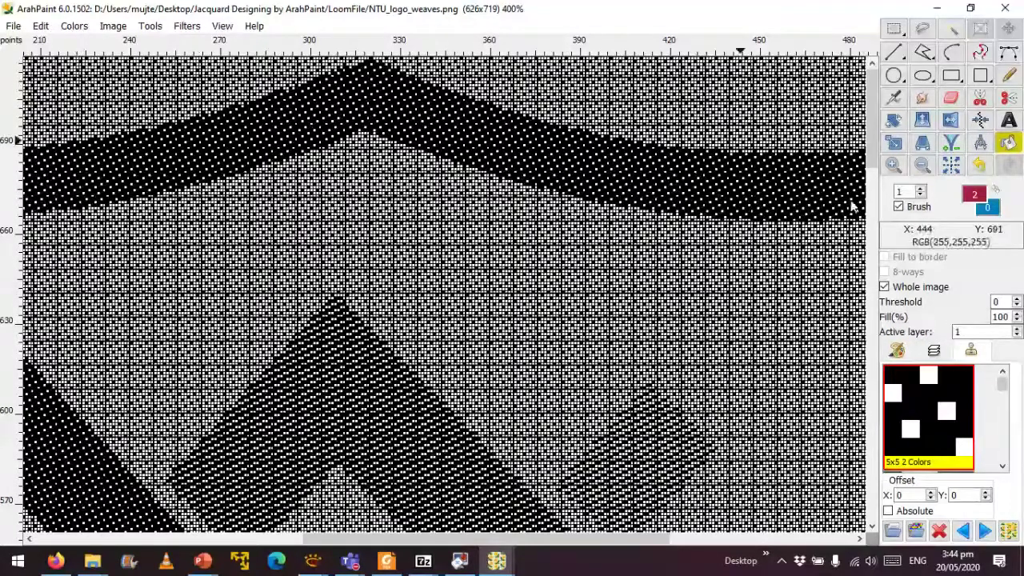
pyautogui.click(920, 166)
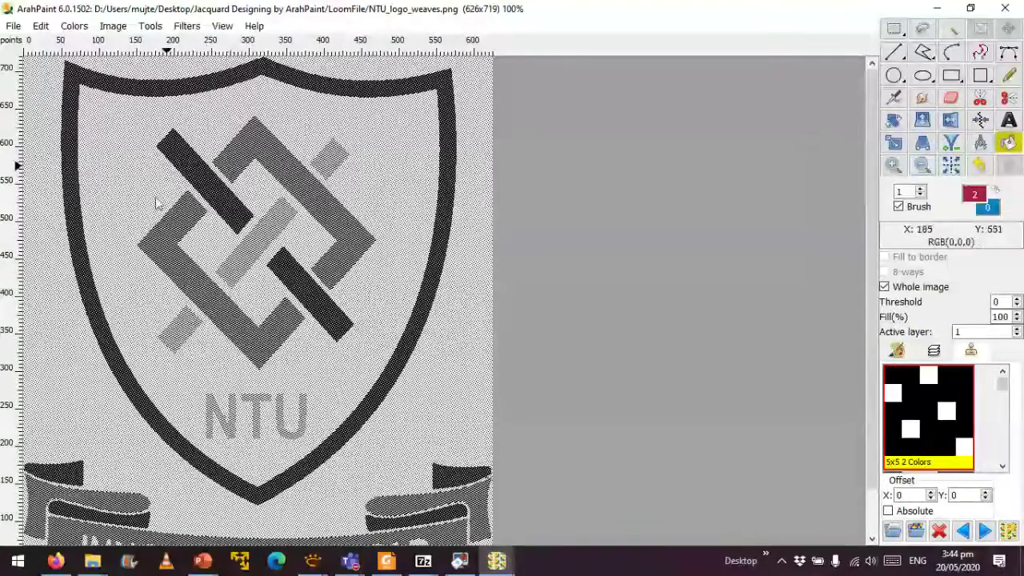
pyautogui.scroll(-2, 295, 268)
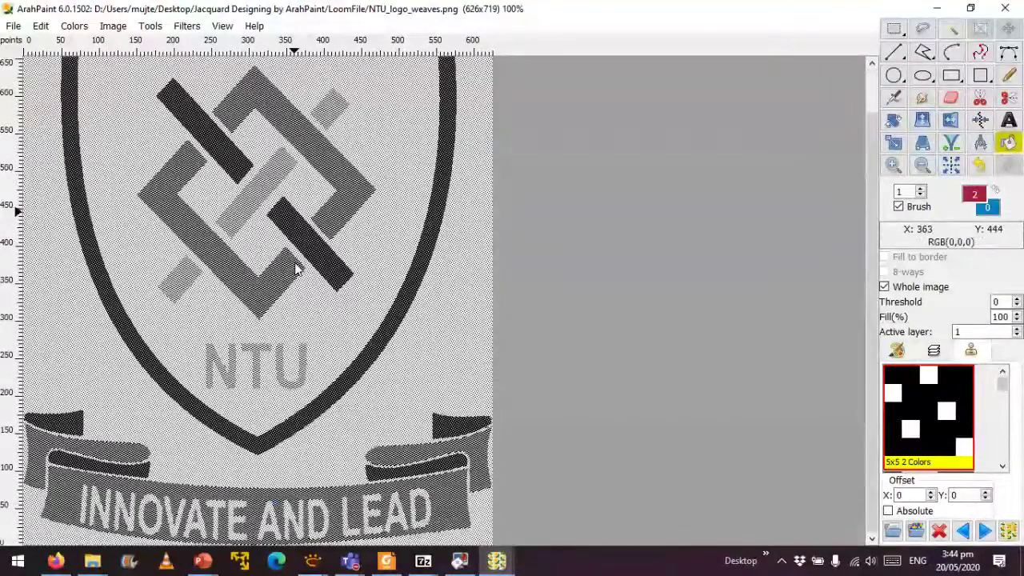
pyautogui.scroll(2, 296, 270)
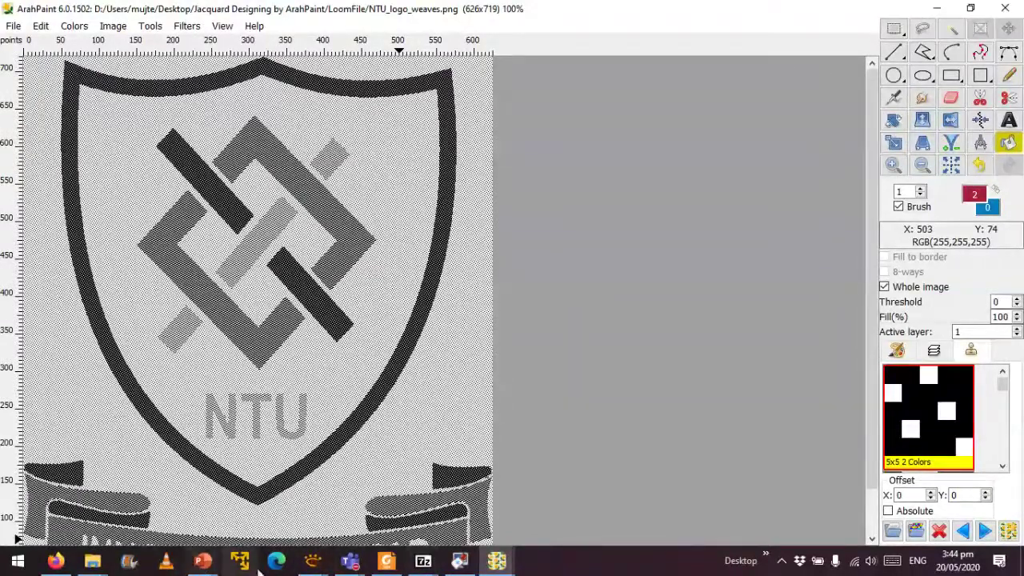
# Switch to the Jacquard Designing Harness Information Incorporation presentation in PowerPoint and go to slide 2, "What is Harness?".
pyautogui.moveTo(203, 560)
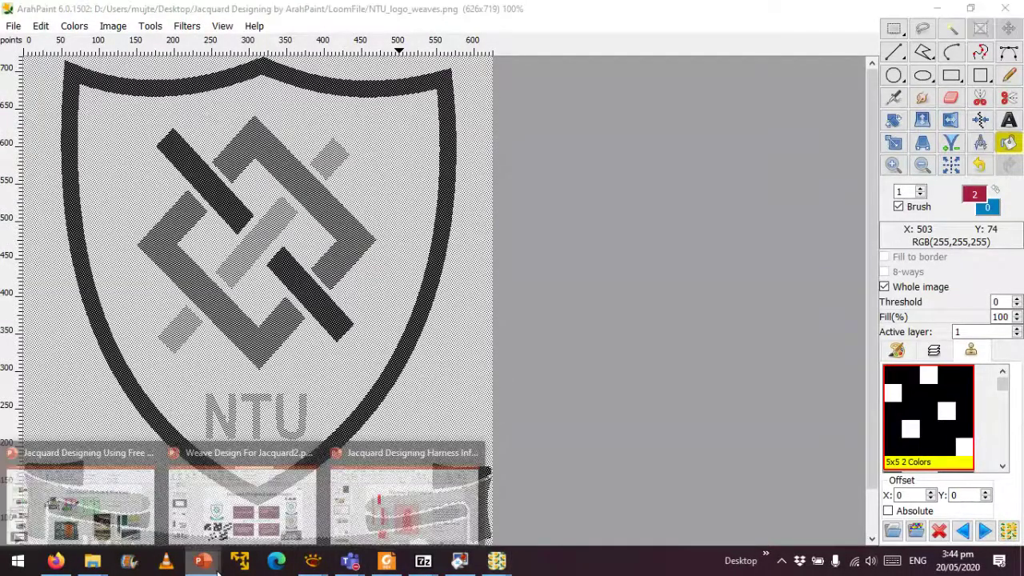
pyautogui.click(272, 524)
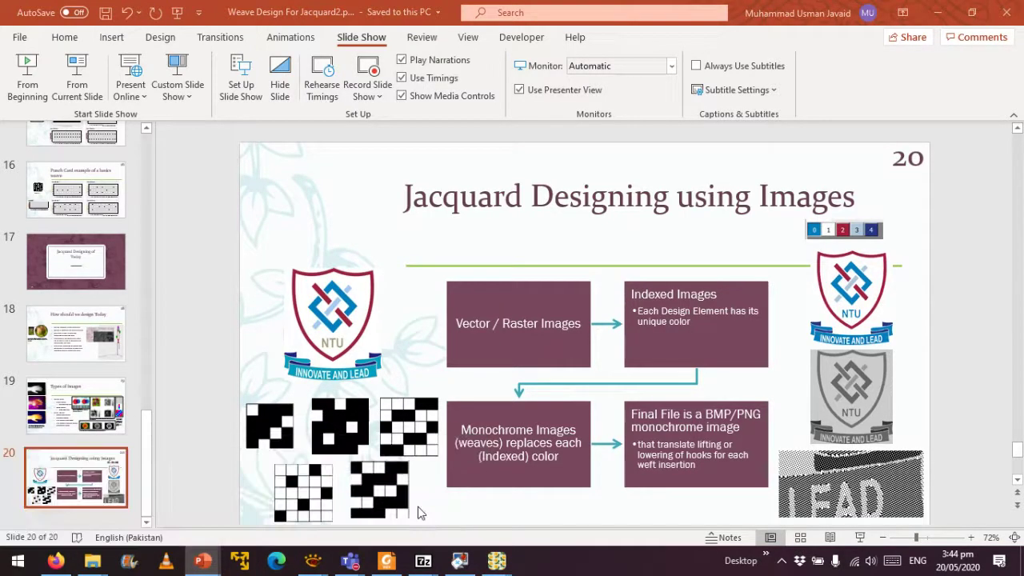
pyautogui.hotkey('alt', 'Tab')
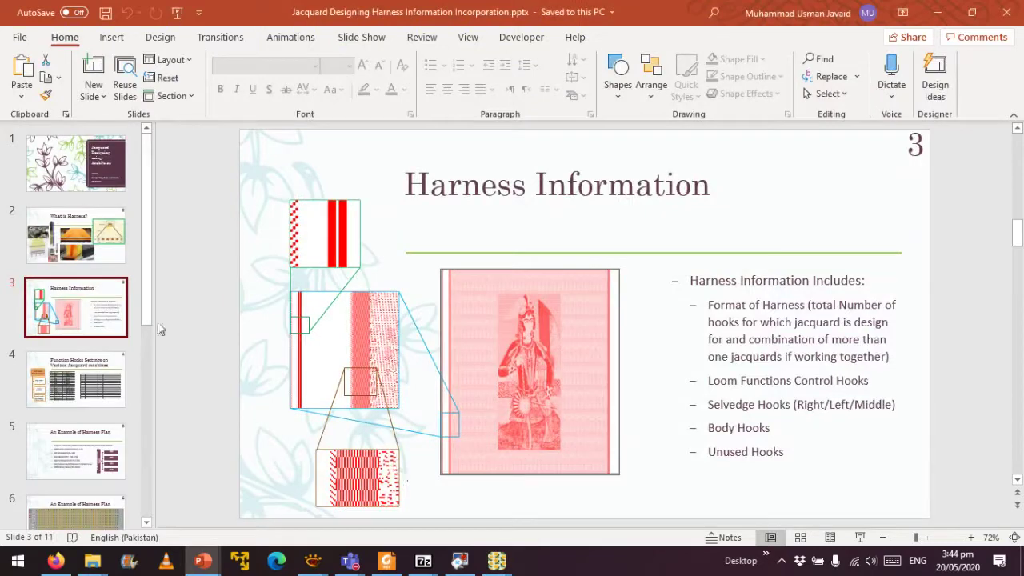
pyautogui.press('Home')
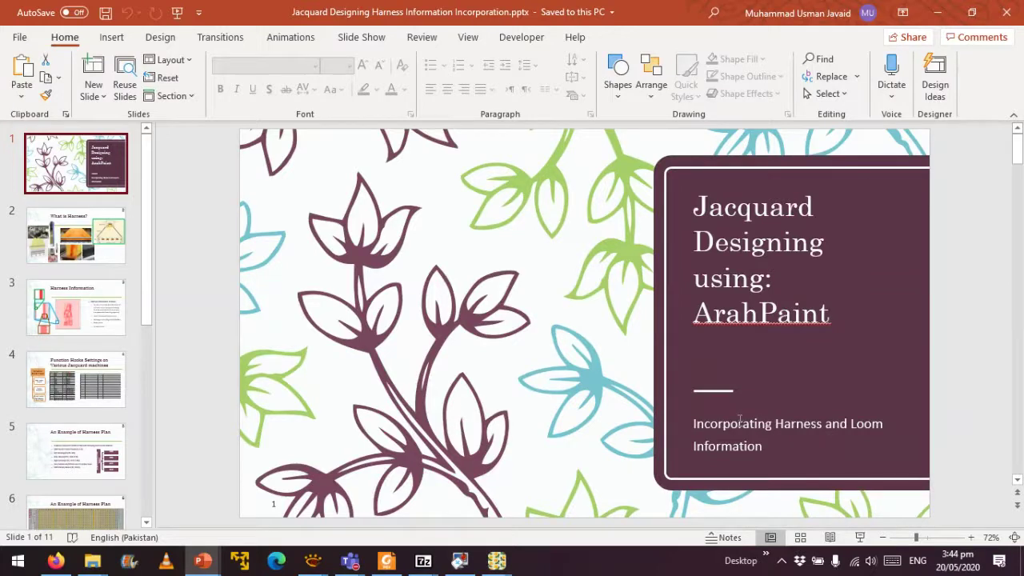
pyautogui.click(98, 238)
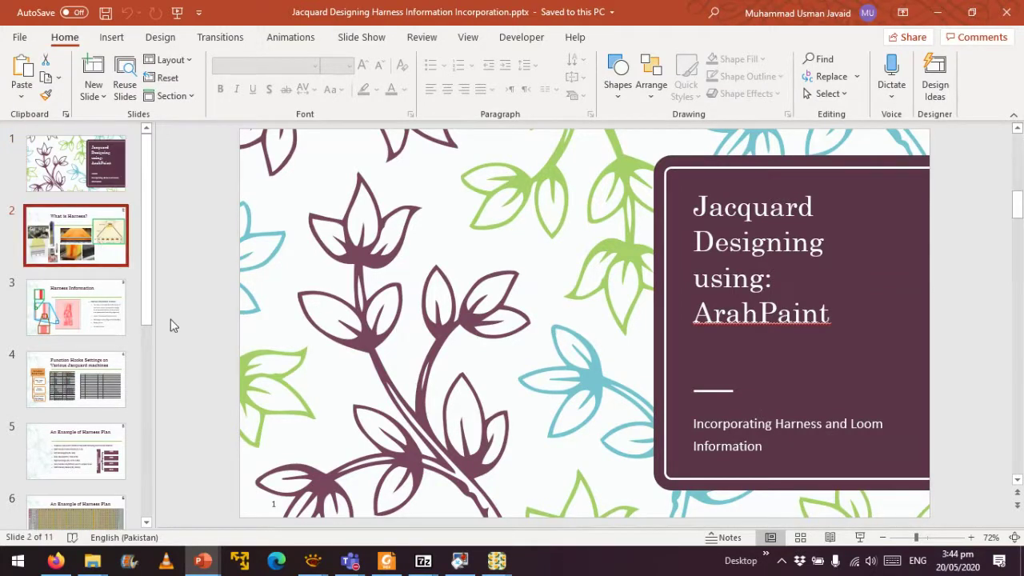
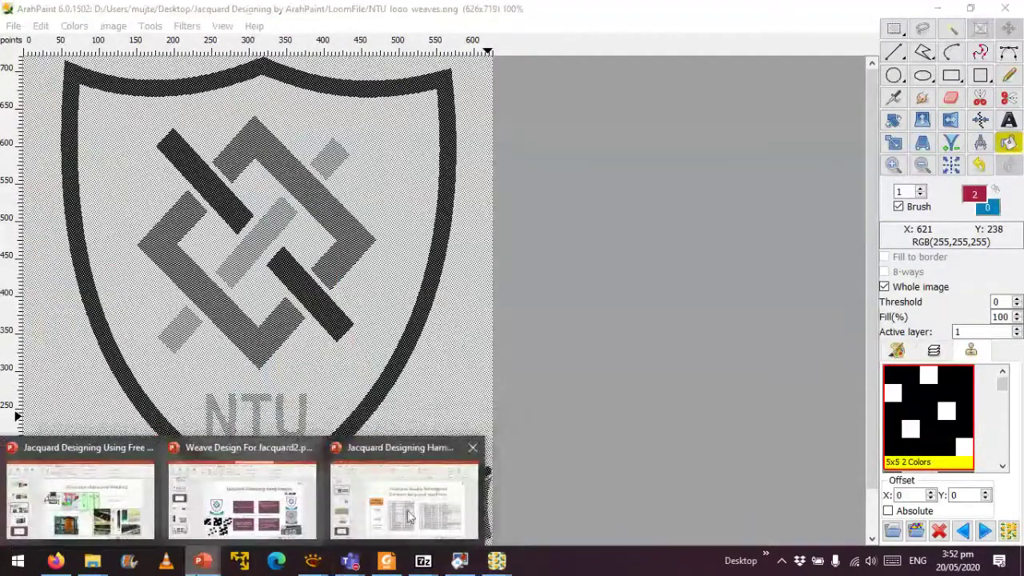
# Switch to the Jacquard Designing Harness Information Incorporation presentation and review the weft feeder, left selvedge and body hooks on slide 5, "An Example of Harness Plan".
pyautogui.click(393, 516)
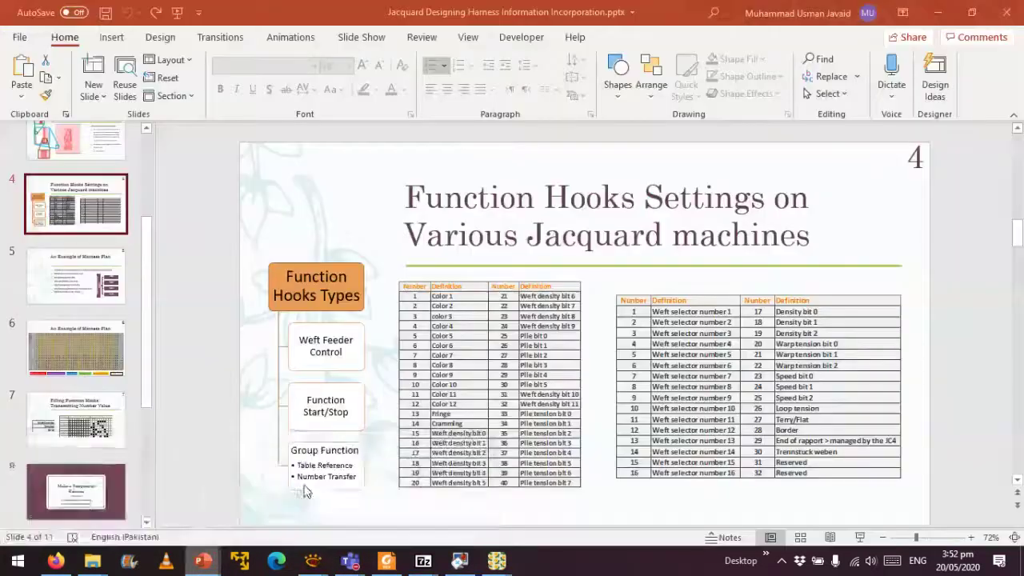
pyautogui.scroll(-5, 85, 485)
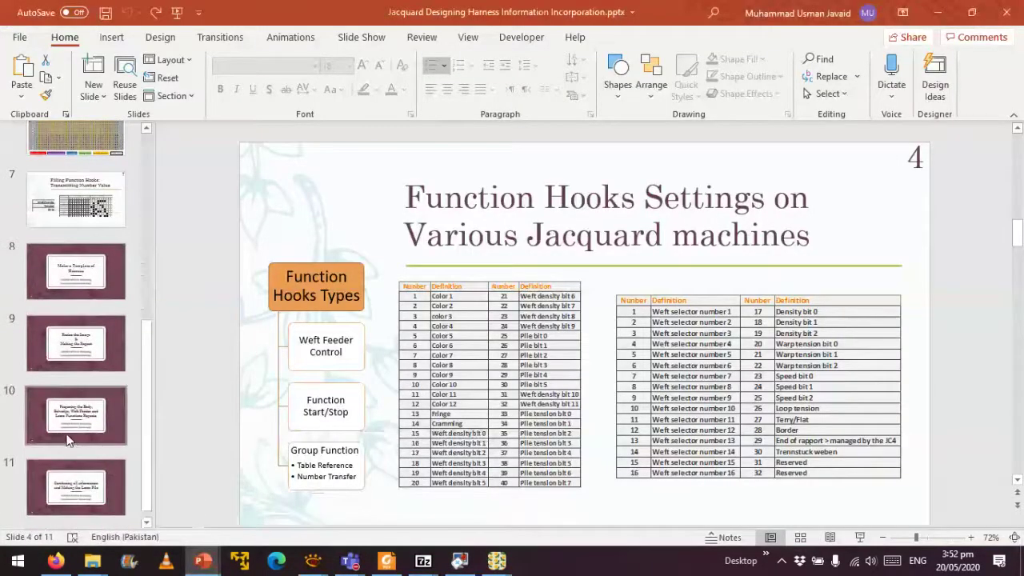
pyautogui.scroll(3, 85, 480)
pyautogui.click(65, 259)
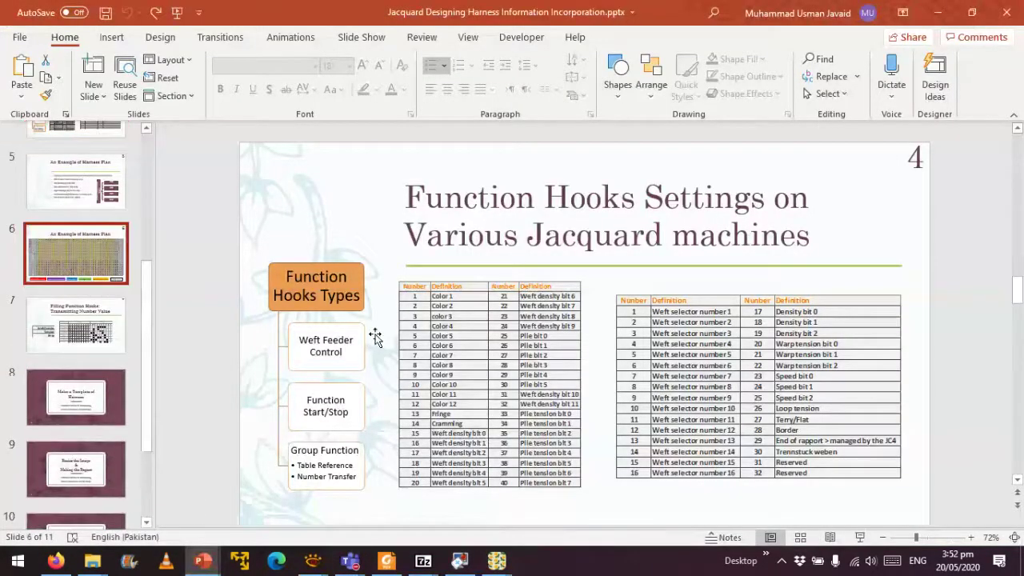
pyautogui.press('Up')
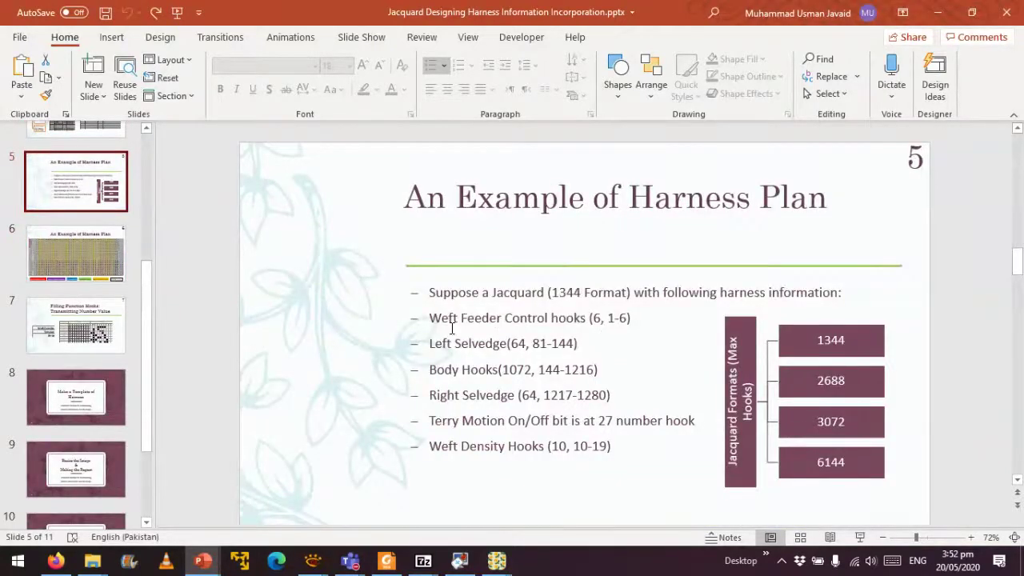
pyautogui.moveTo(632, 319); pyautogui.dragTo(590, 320)
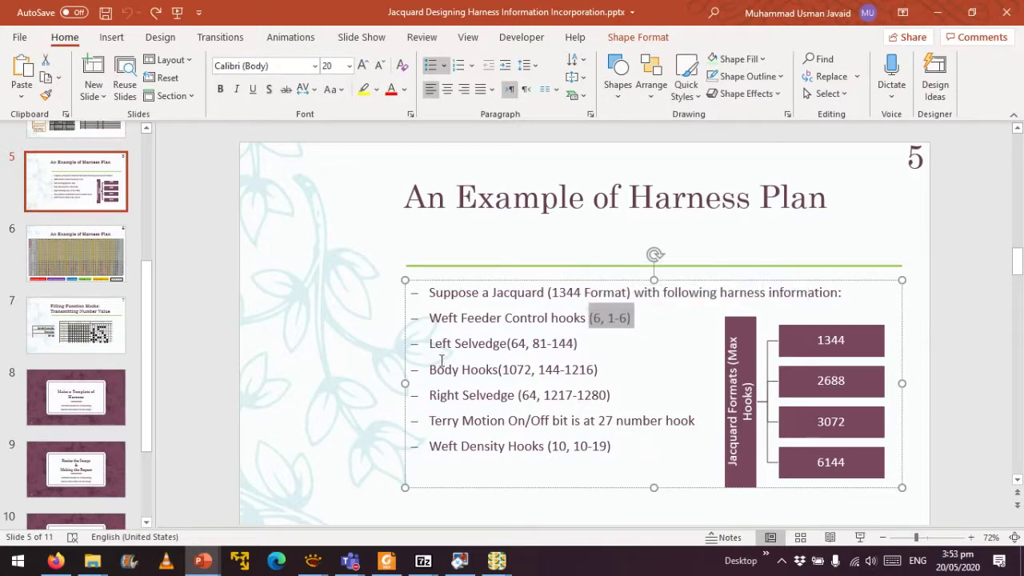
pyautogui.moveTo(430, 344); pyautogui.dragTo(576, 345)
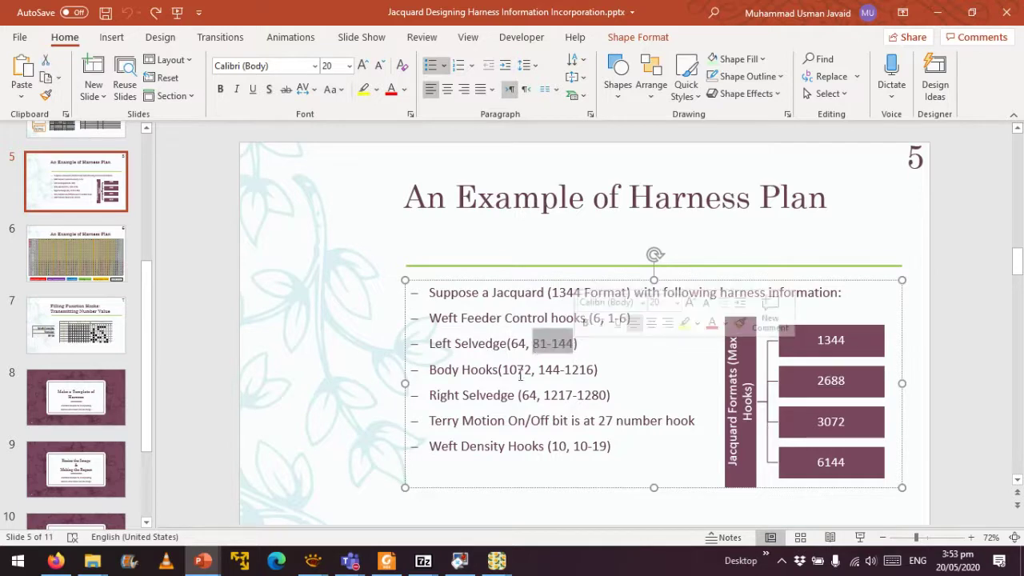
pyautogui.moveTo(539, 373); pyautogui.dragTo(596, 377)
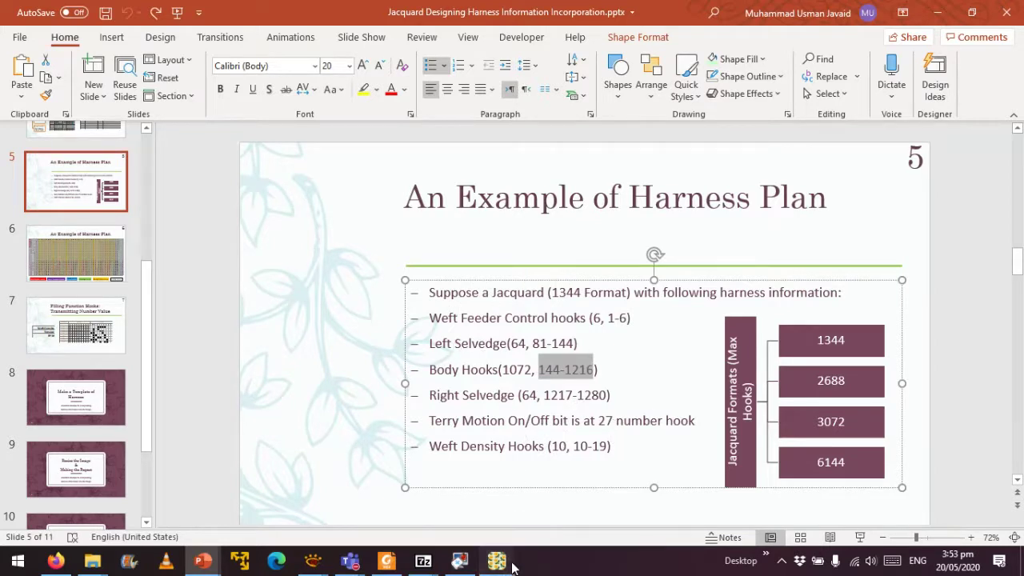
# Switch to the blank ArahPaint window and start a new picture.
pyautogui.moveTo(497, 560)
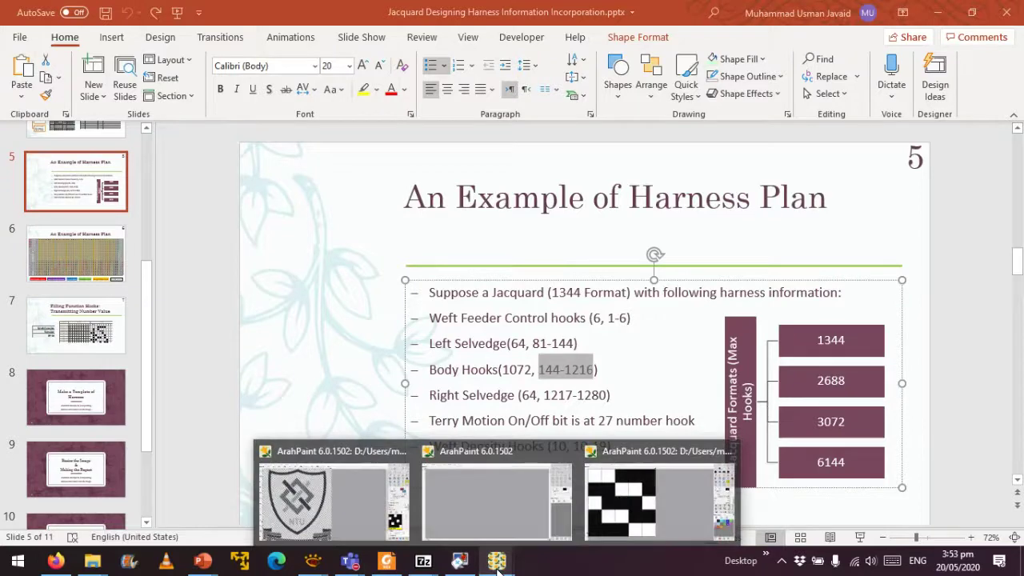
pyautogui.click(496, 492)
pyautogui.click(14, 26)
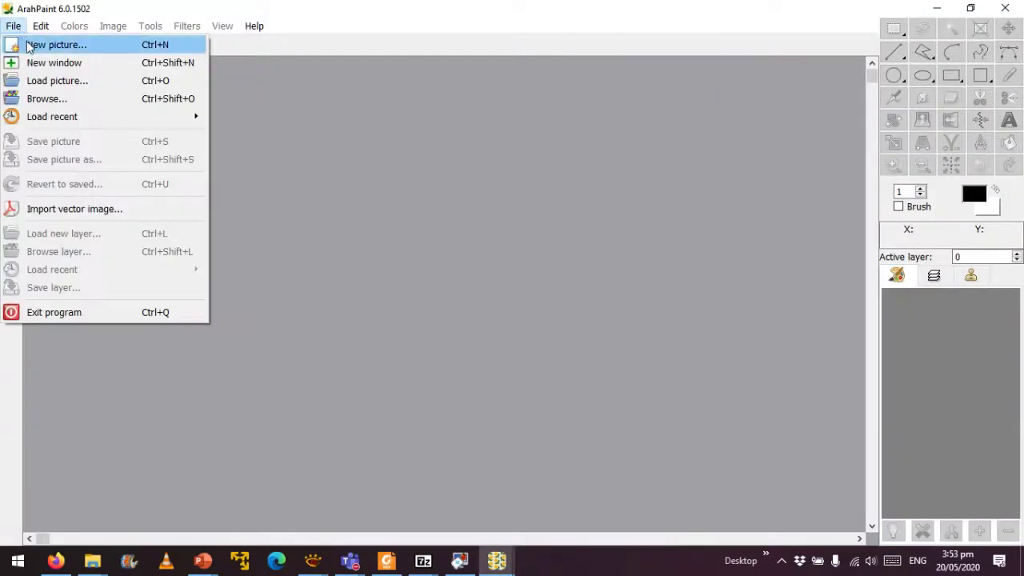
pyautogui.click(32, 48)
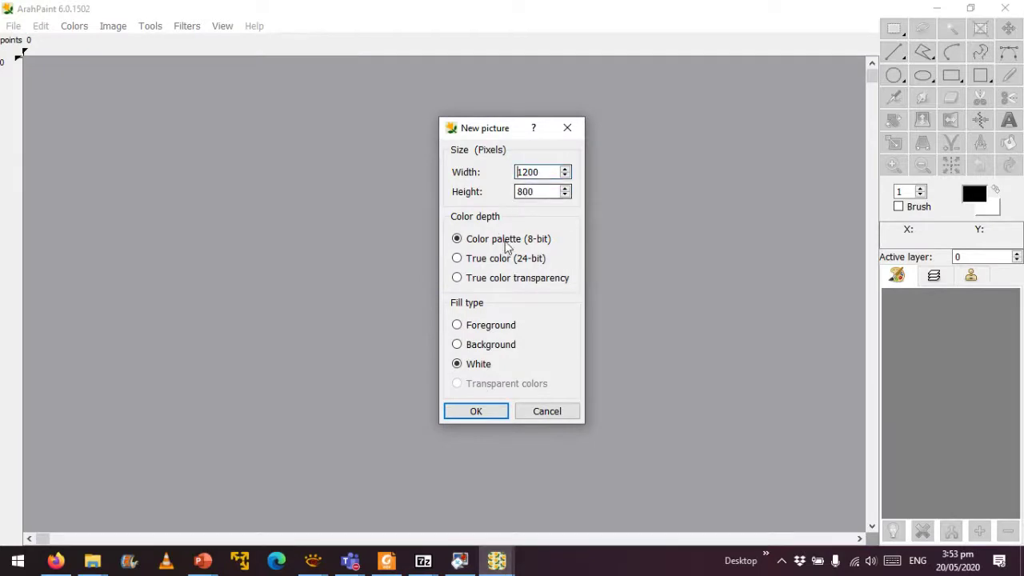
# Compare the woven NTU logo with the harness presentation's slide 3, "Harness Information", and examine the hook layout chart on slide 6.
pyautogui.click(497, 560)
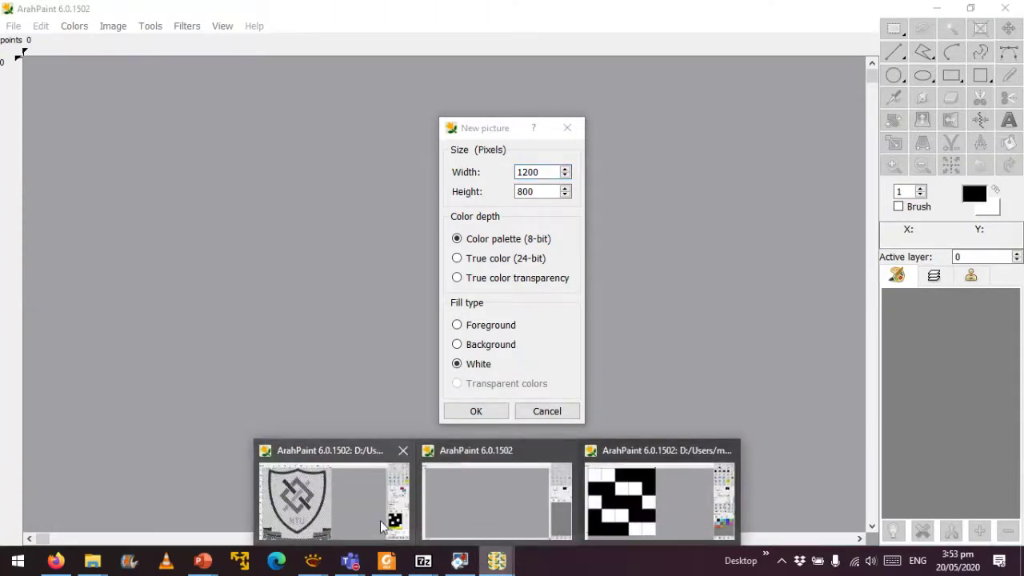
pyautogui.click(383, 526)
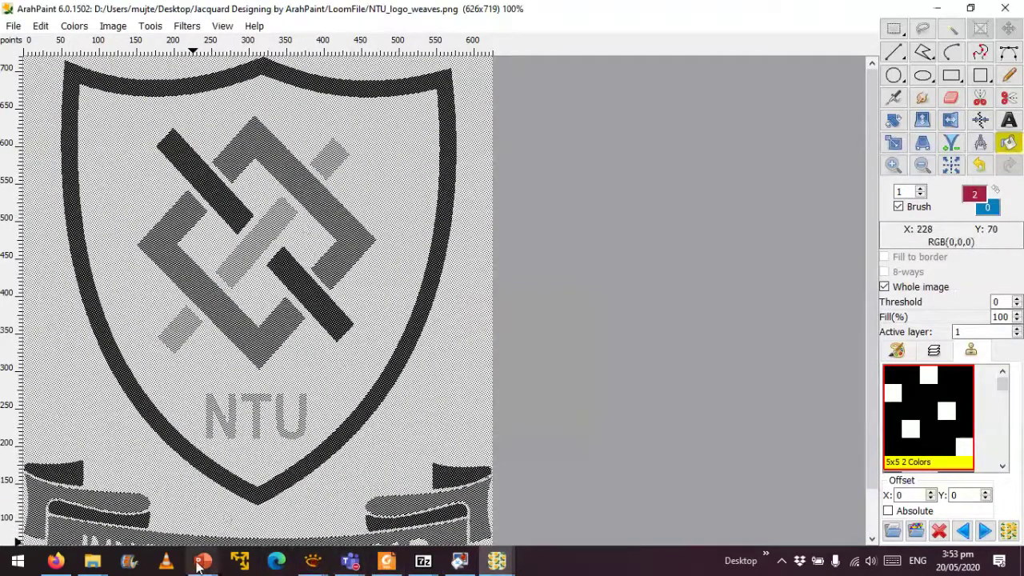
pyautogui.moveTo(200, 564)
pyautogui.click(384, 516)
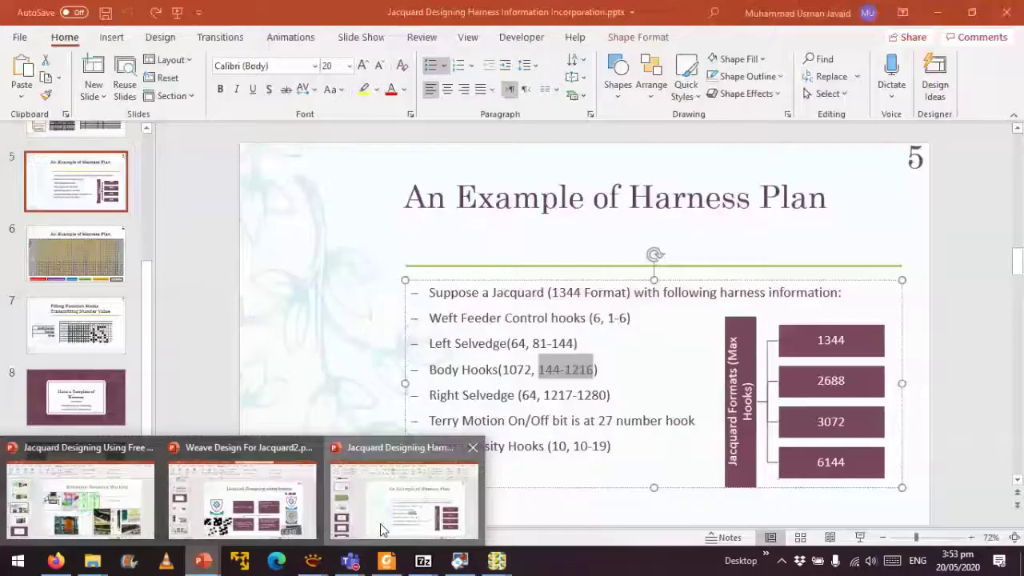
pyautogui.scroll(3, 103, 220)
pyautogui.click(92, 228)
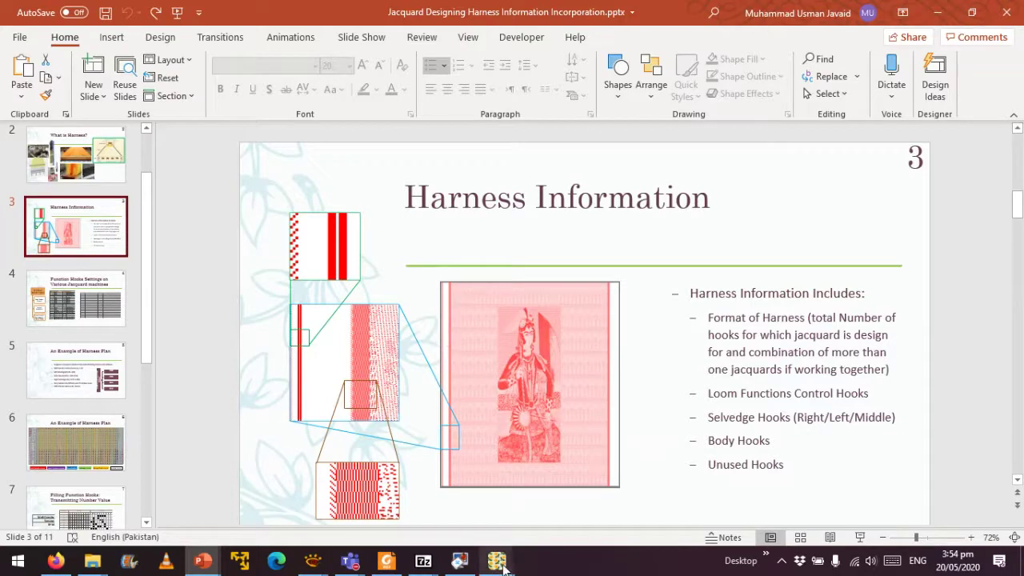
pyautogui.moveTo(497, 563)
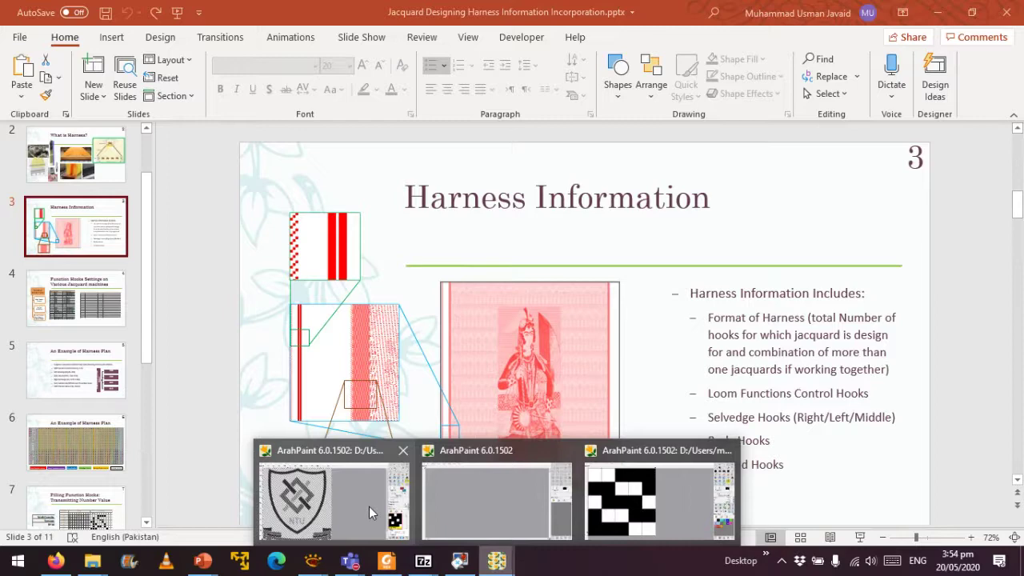
pyautogui.click(369, 507)
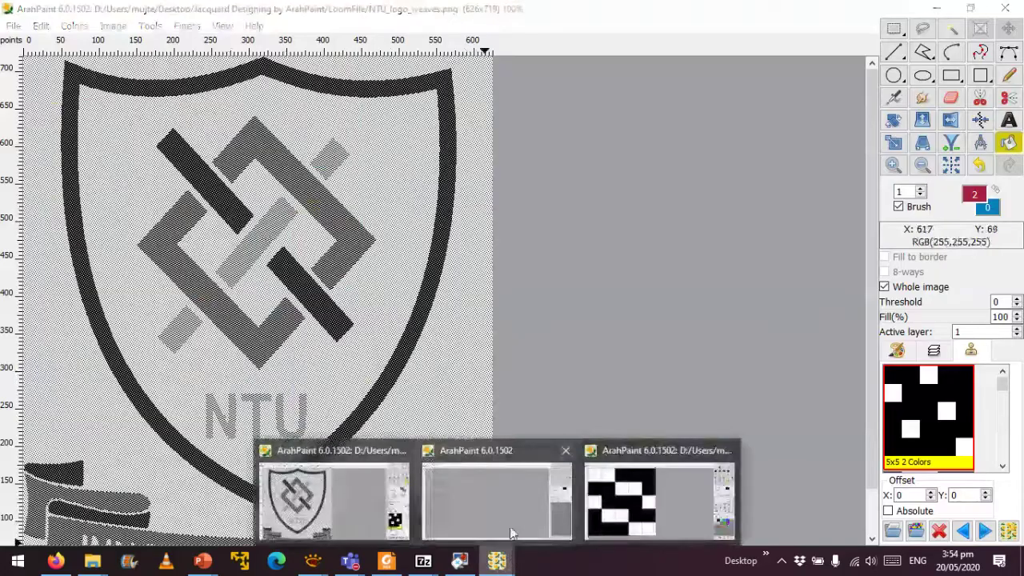
pyautogui.click(510, 527)
pyautogui.moveTo(204, 562)
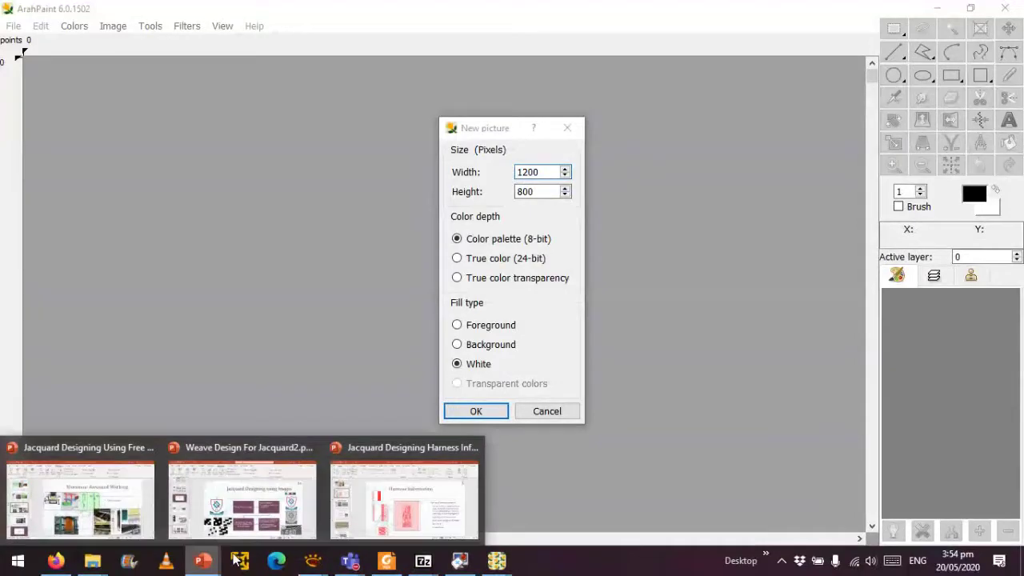
pyautogui.click(400, 499)
pyautogui.click(104, 464)
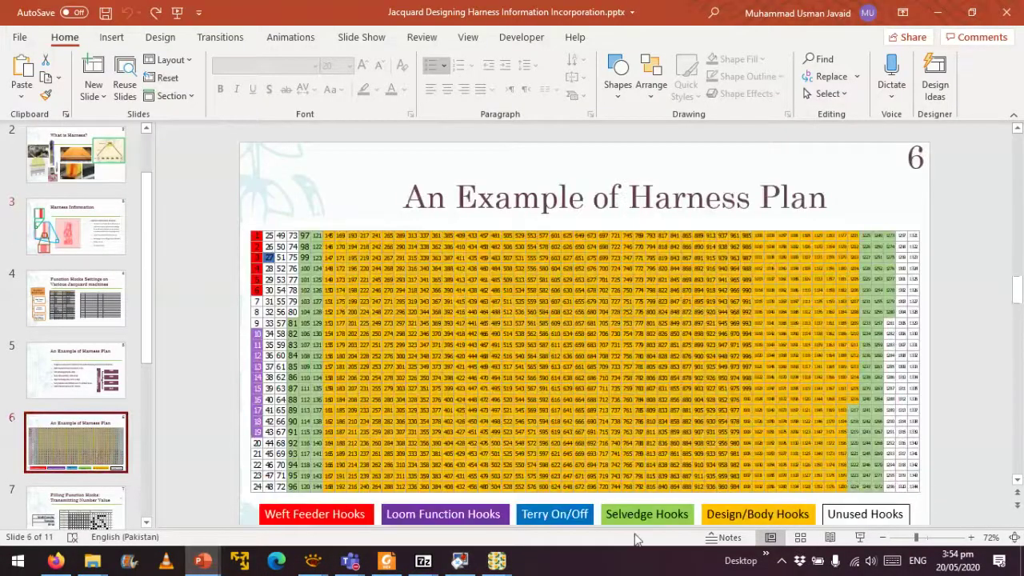
# Return to ArahPaint and create a white 8-bit color palette picture 1344 pixels wide and 1 pixel high.
pyautogui.moveTo(496, 561)
pyautogui.click(485, 486)
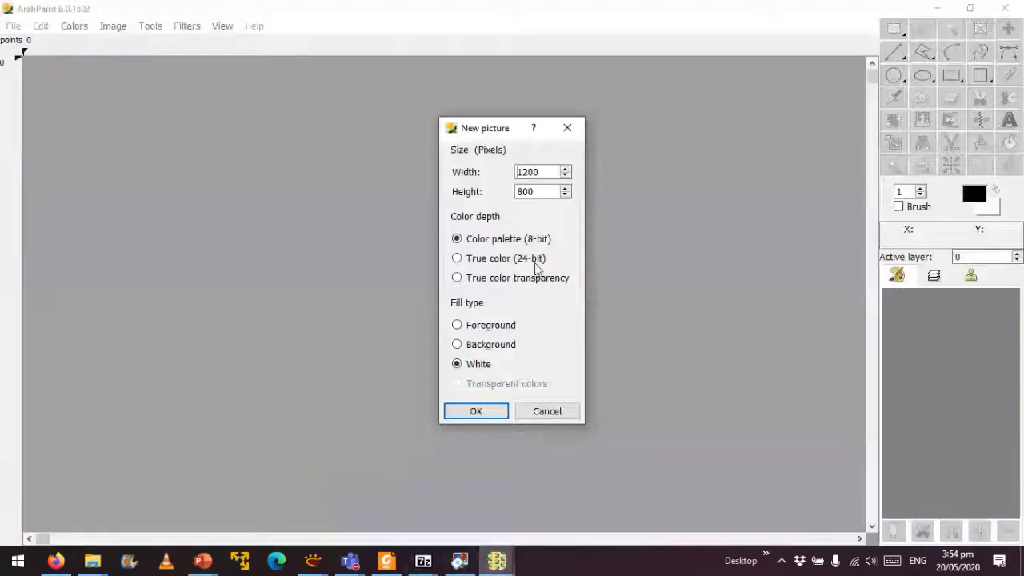
pyautogui.write('1344')
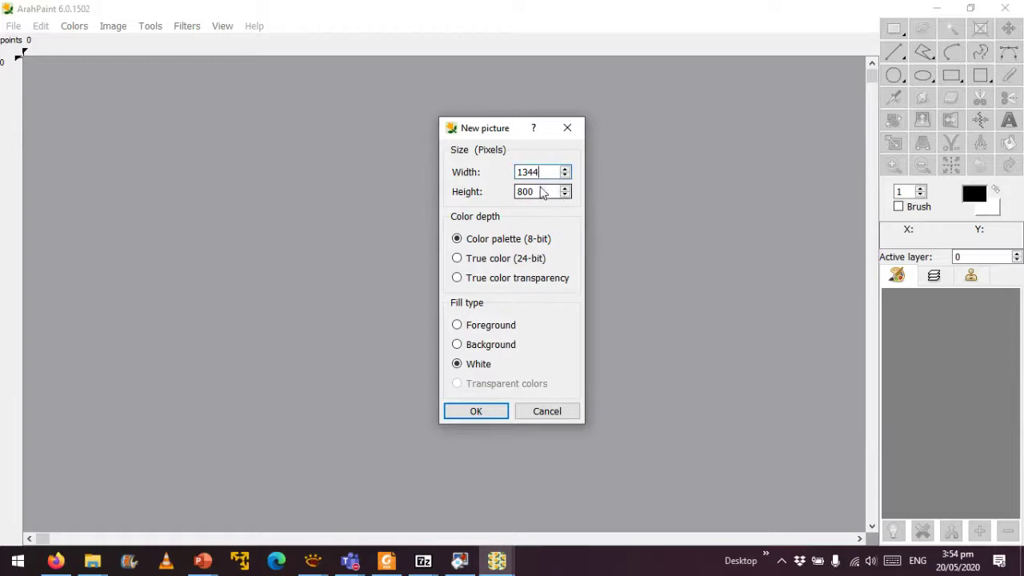
pyautogui.press('Tab')
pyautogui.write('1')
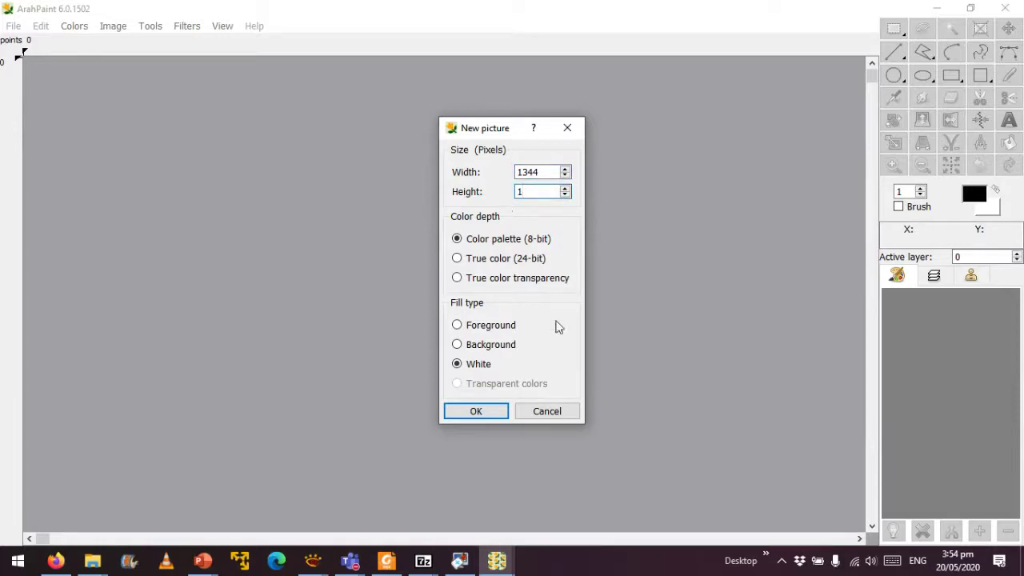
pyautogui.click(476, 411)
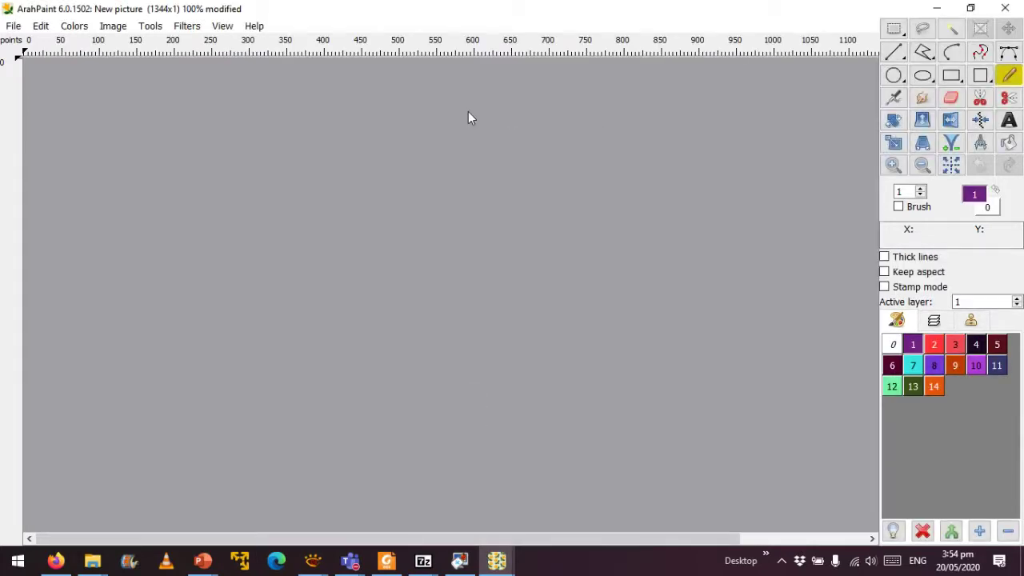
# Switch to the harness presentation and check the weft feeder control hooks on slide 5.
pyautogui.scroll(5, 468, 118)
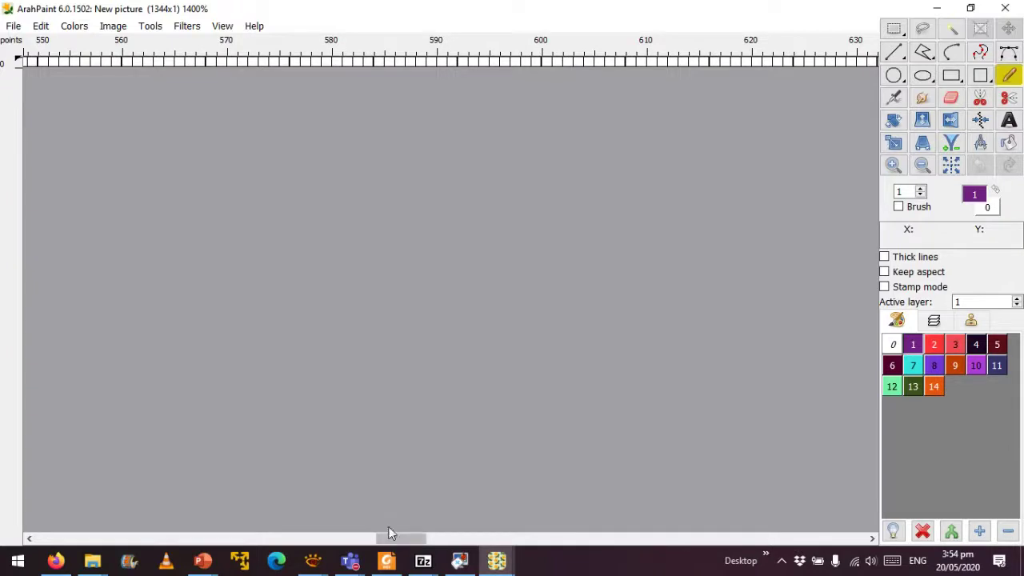
pyautogui.moveTo(395, 538); pyautogui.dragTo(40, 552)
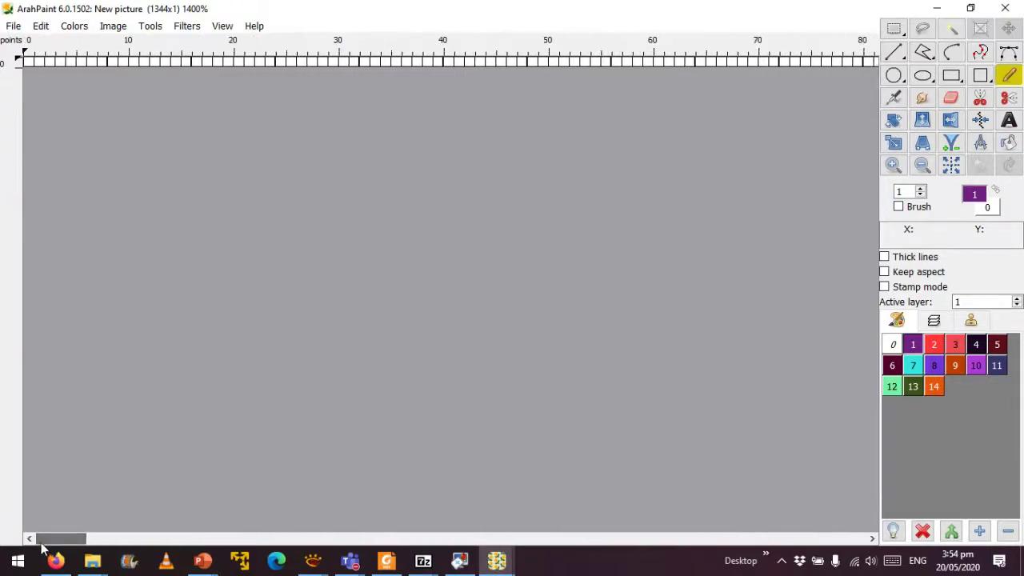
pyautogui.click(496, 560)
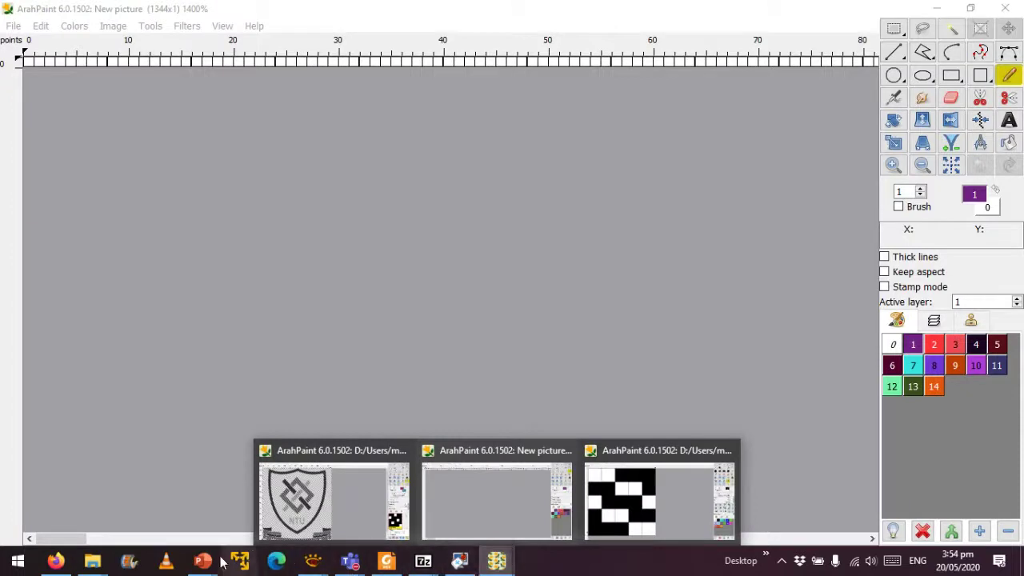
pyautogui.moveTo(210, 561)
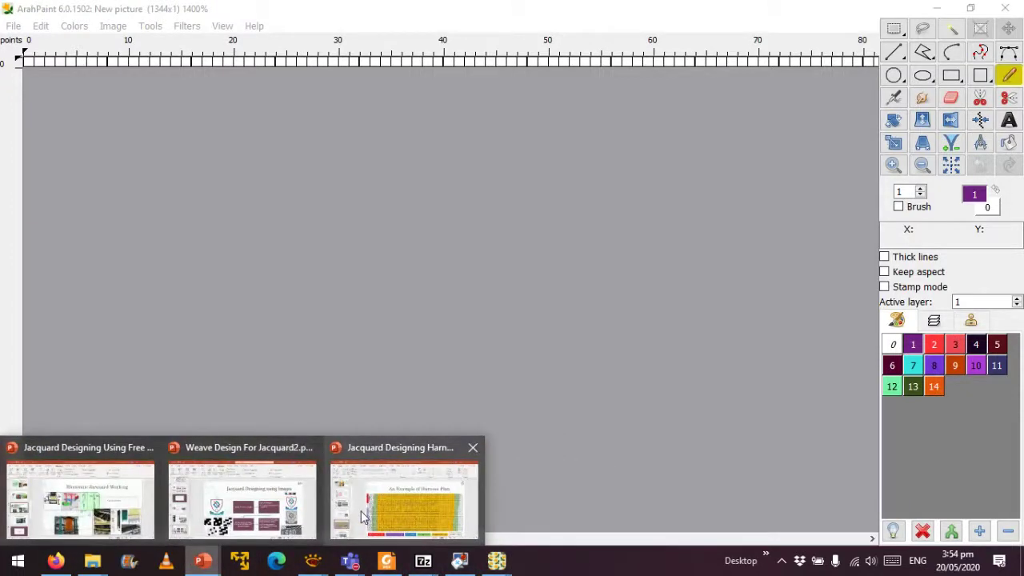
pyautogui.click(364, 516)
pyautogui.scroll(1, 210, 388)
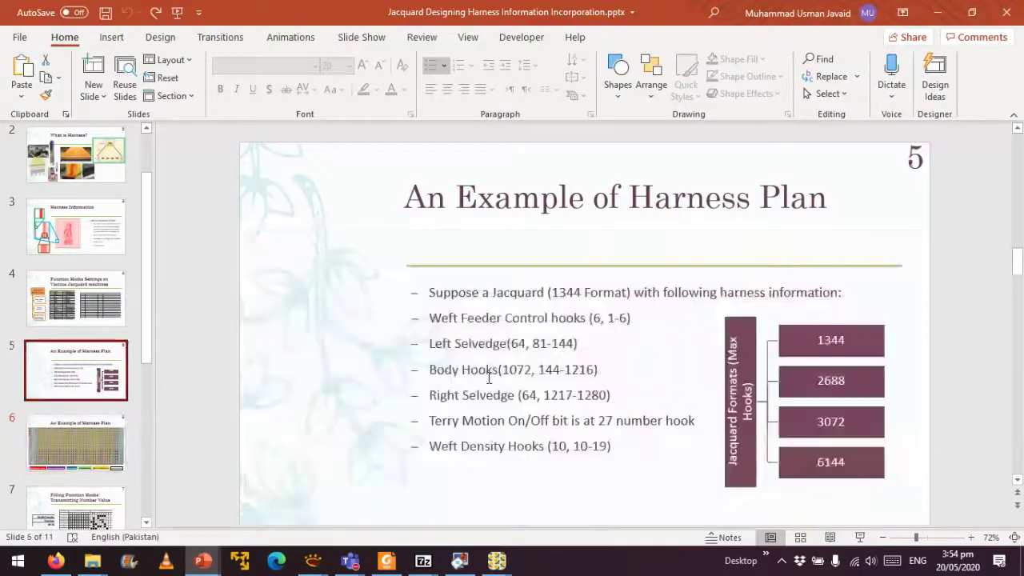
# In the new ArahPaint picture, paint the first six pixels with color 10 using the freehand pencil to mark the weft feeder hooks.
pyautogui.moveTo(497, 560)
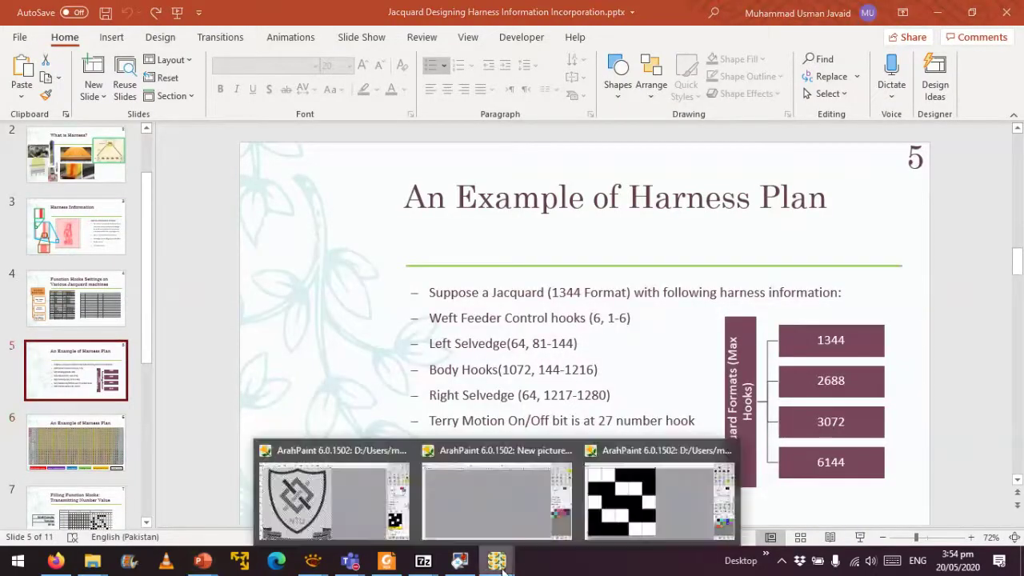
pyautogui.click(522, 482)
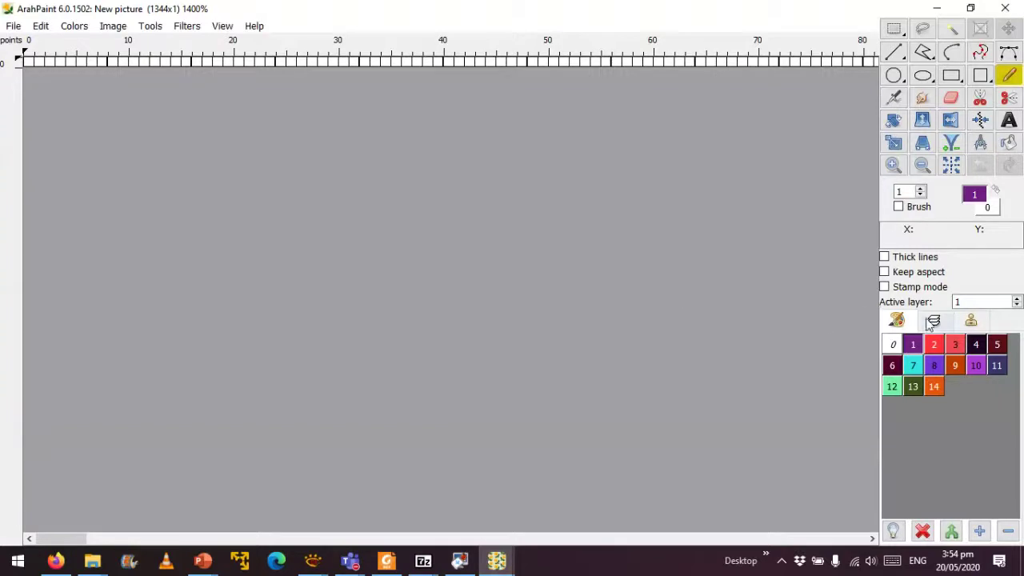
pyautogui.click(976, 366)
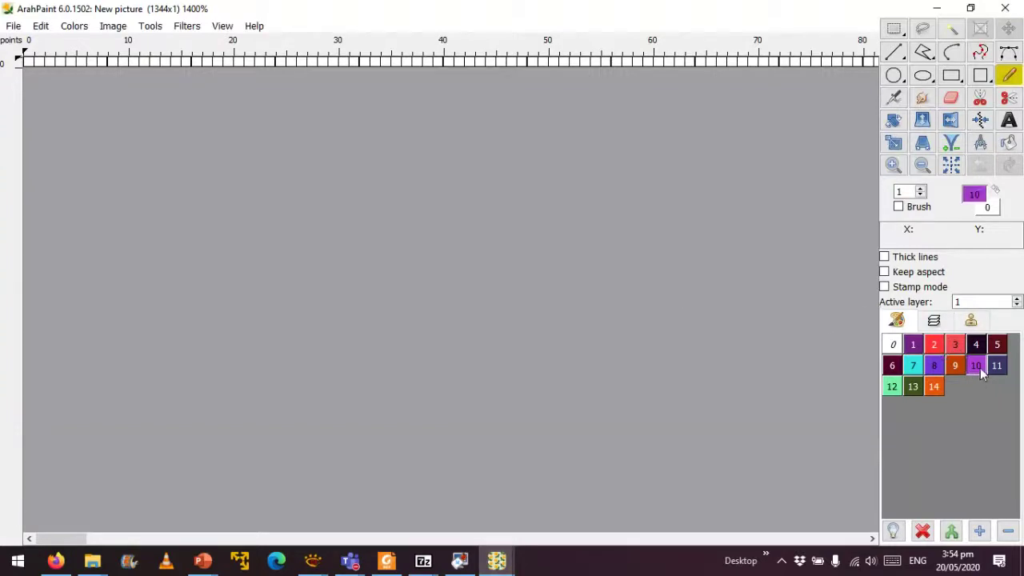
pyautogui.click(893, 54)
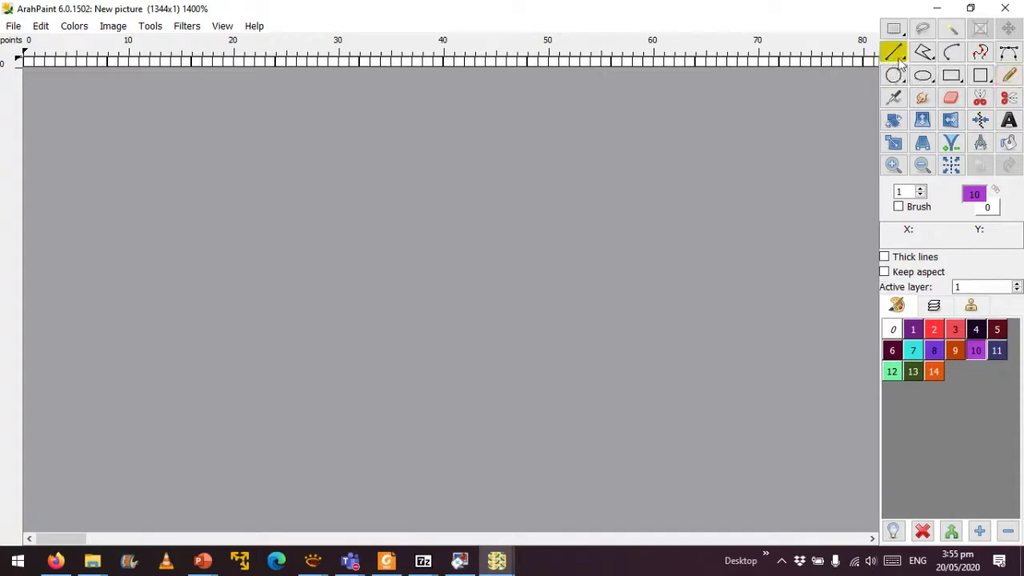
pyautogui.click(1009, 75)
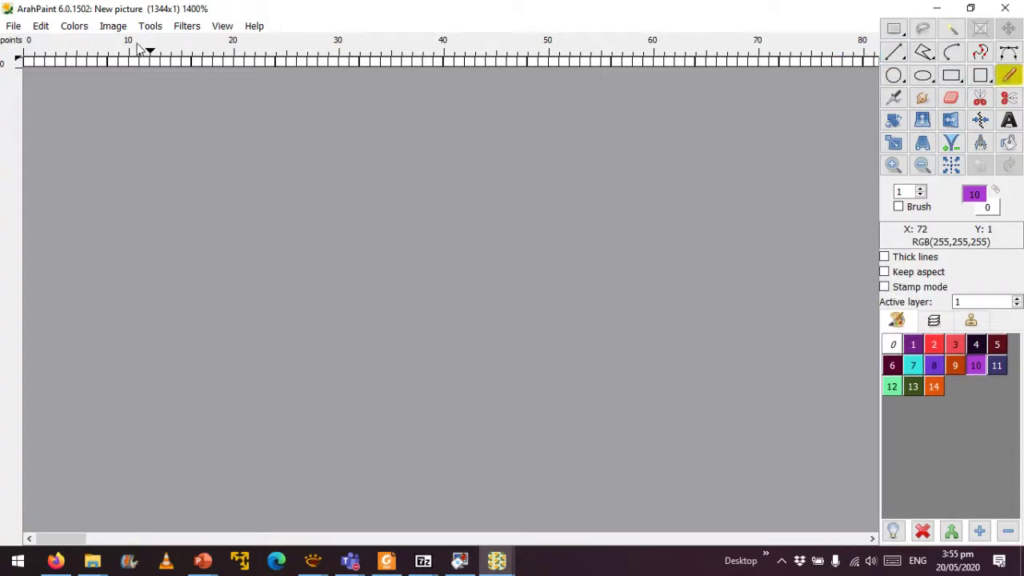
pyautogui.click(103, 62)
pyautogui.click(81, 60)
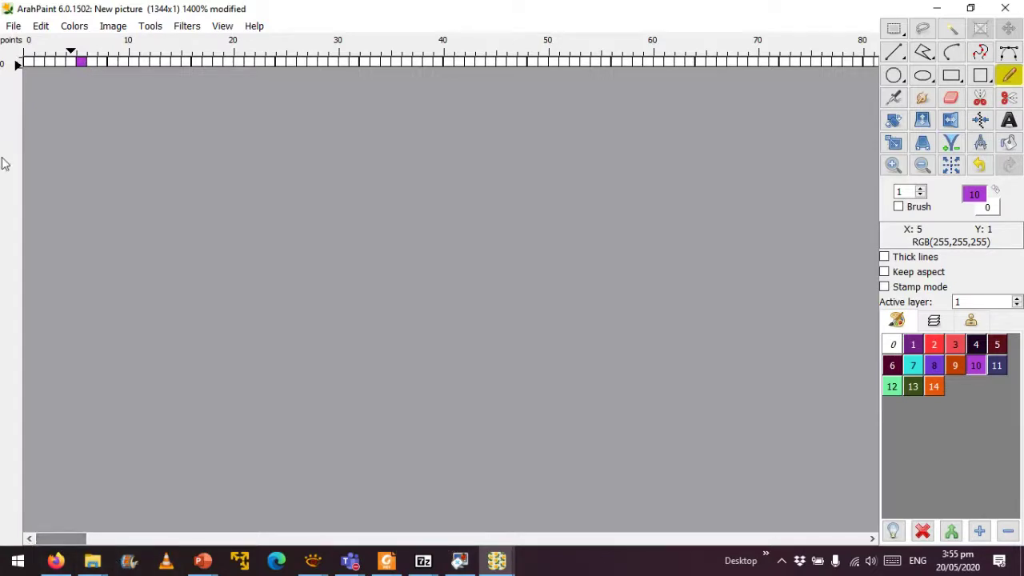
pyautogui.moveTo(68, 62); pyautogui.dragTo(19, 63)
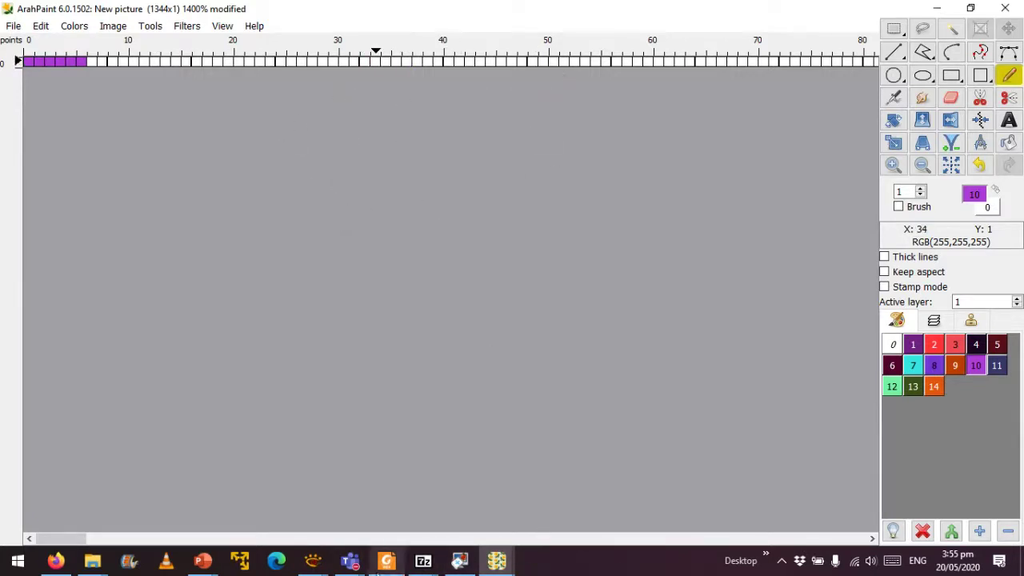
pyautogui.click(388, 562)
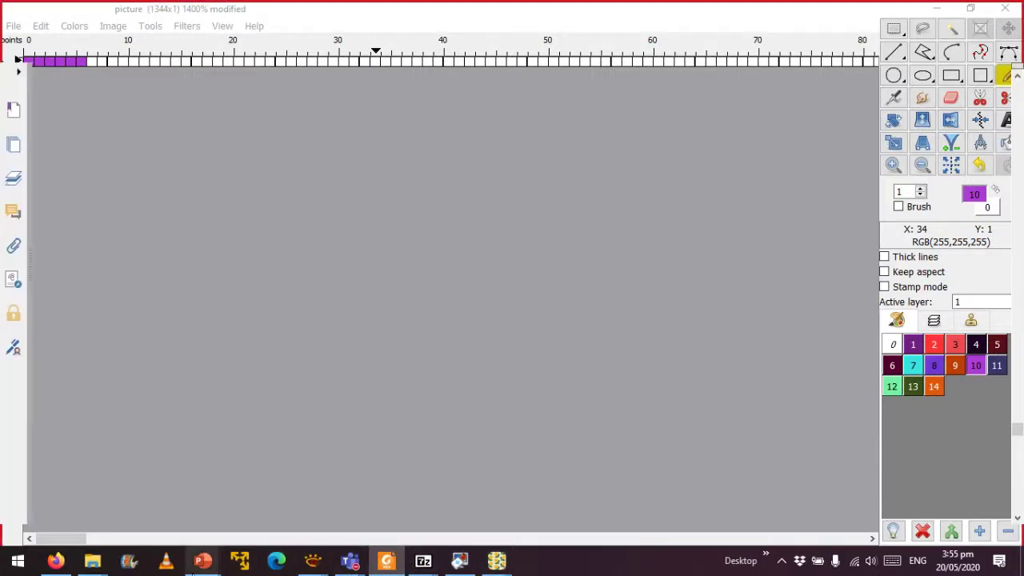
# Check the colored hook layout chart on slide 6 of the harness presentation, and return to the new ArahPaint picture.
pyautogui.moveTo(203, 560)
pyautogui.moveTo(407, 504)
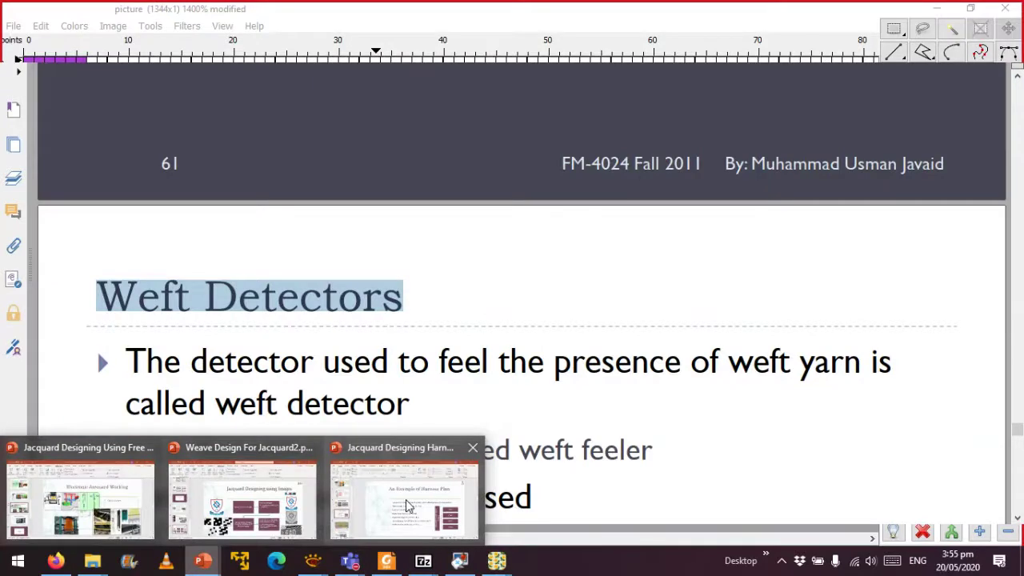
pyautogui.click(406, 505)
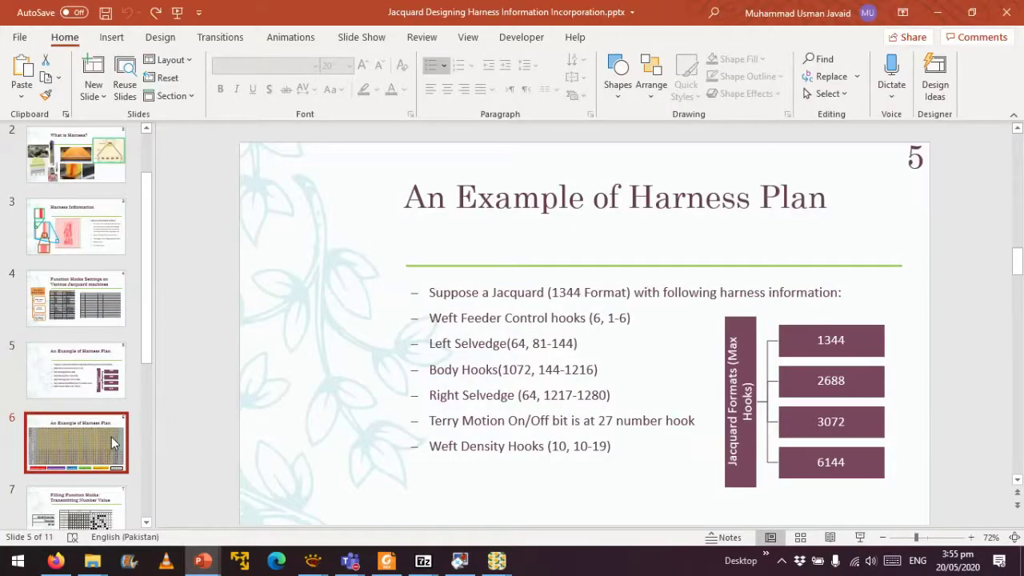
pyautogui.click(111, 436)
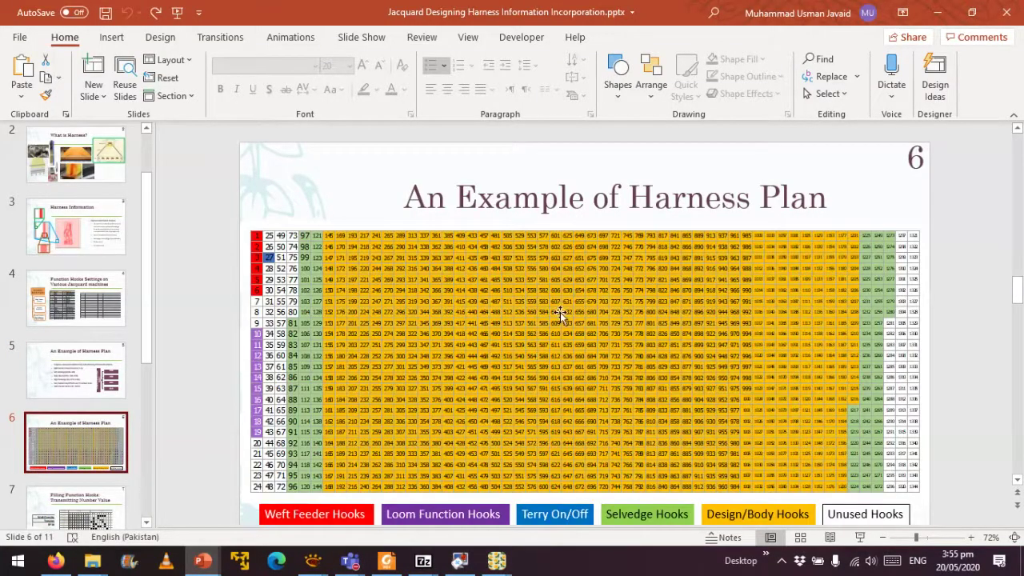
pyautogui.moveTo(496, 560)
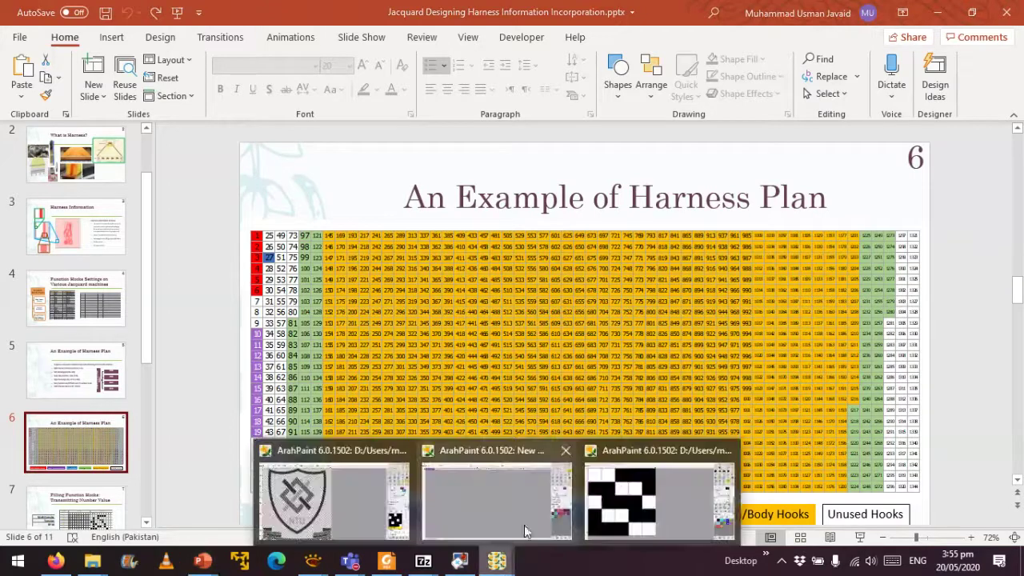
pyautogui.click(524, 532)
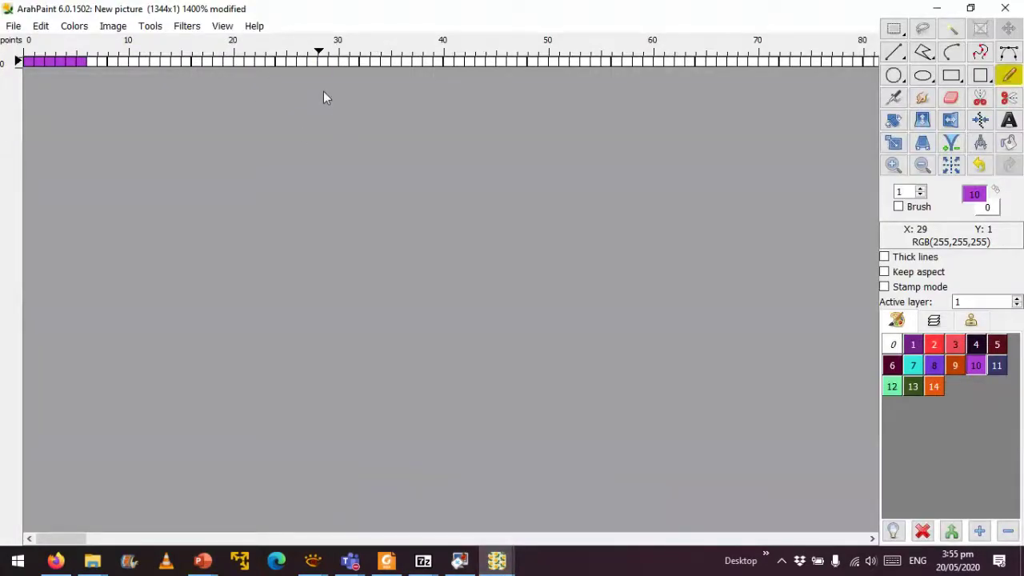
pyautogui.click(376, 61)
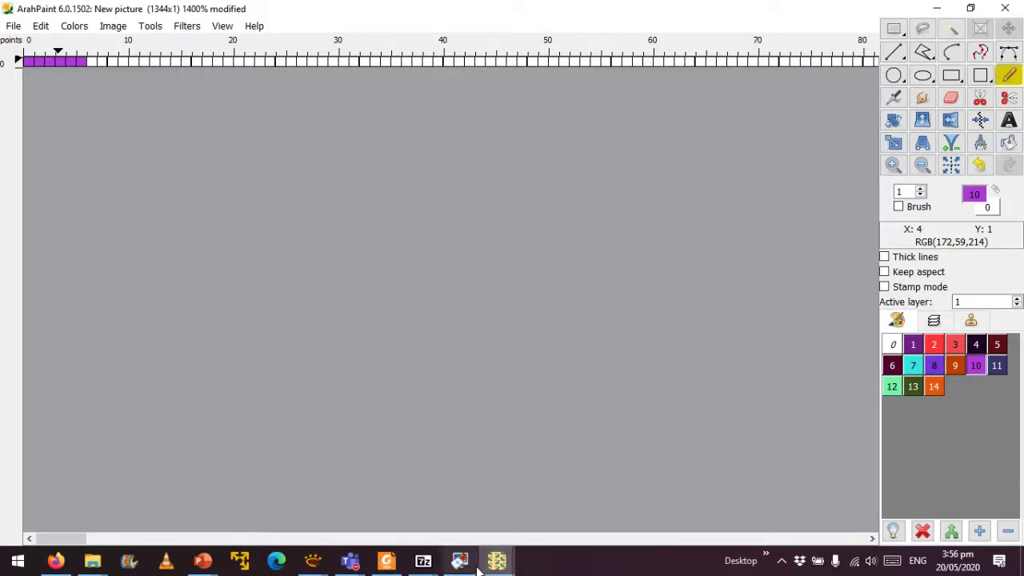
# Switch to the harness presentation to check the left selvedge hook range on slide 5, and return to the 1344-pixel ArahPaint picture.
pyautogui.moveTo(202, 560)
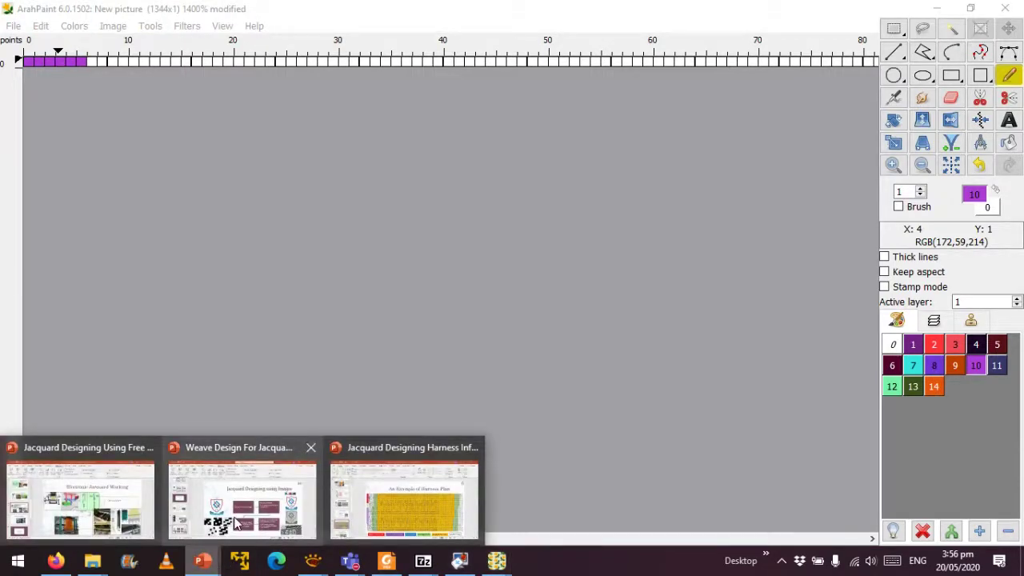
pyautogui.click(404, 500)
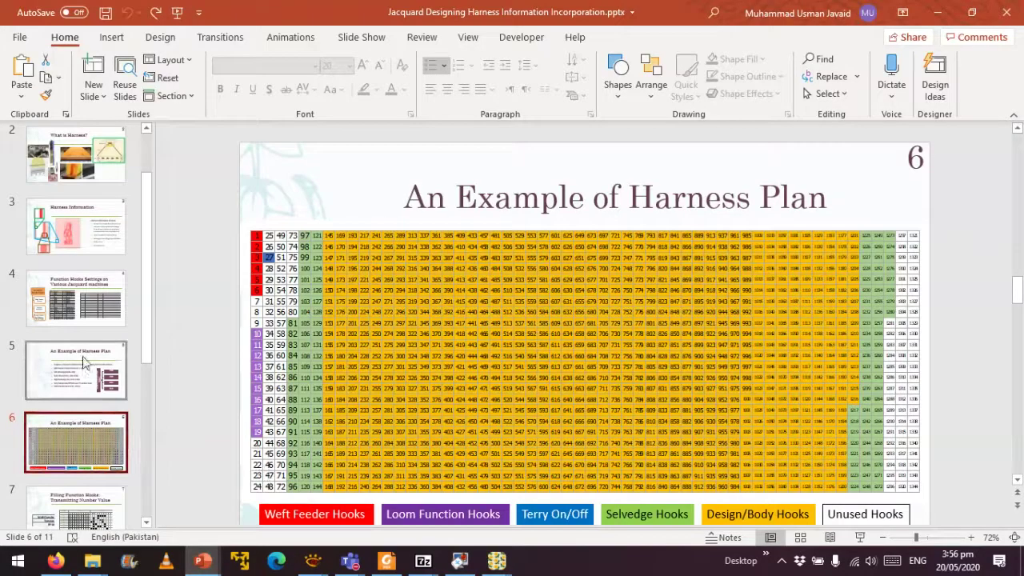
pyautogui.click(83, 359)
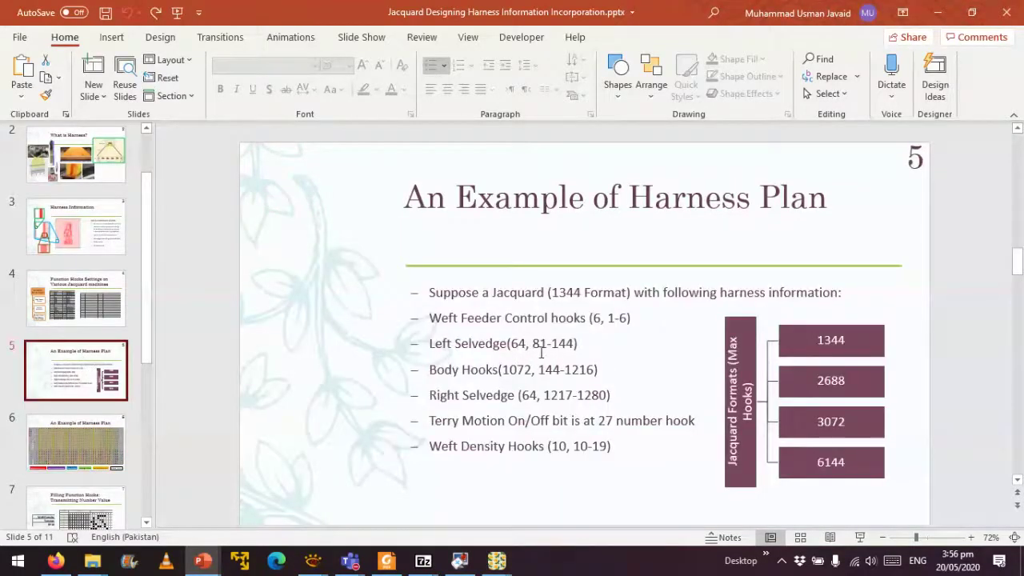
pyautogui.moveTo(497, 560)
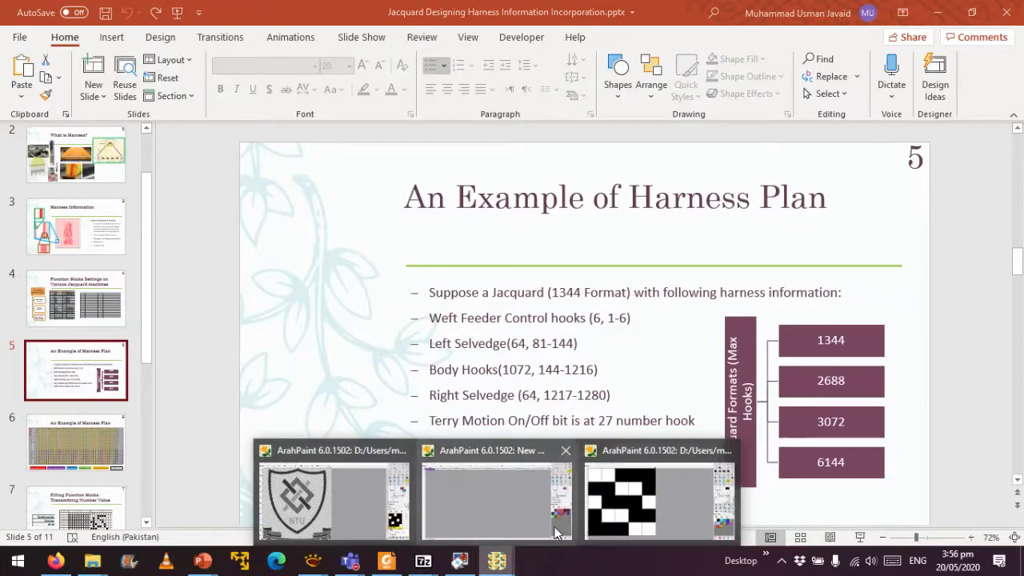
pyautogui.click(557, 533)
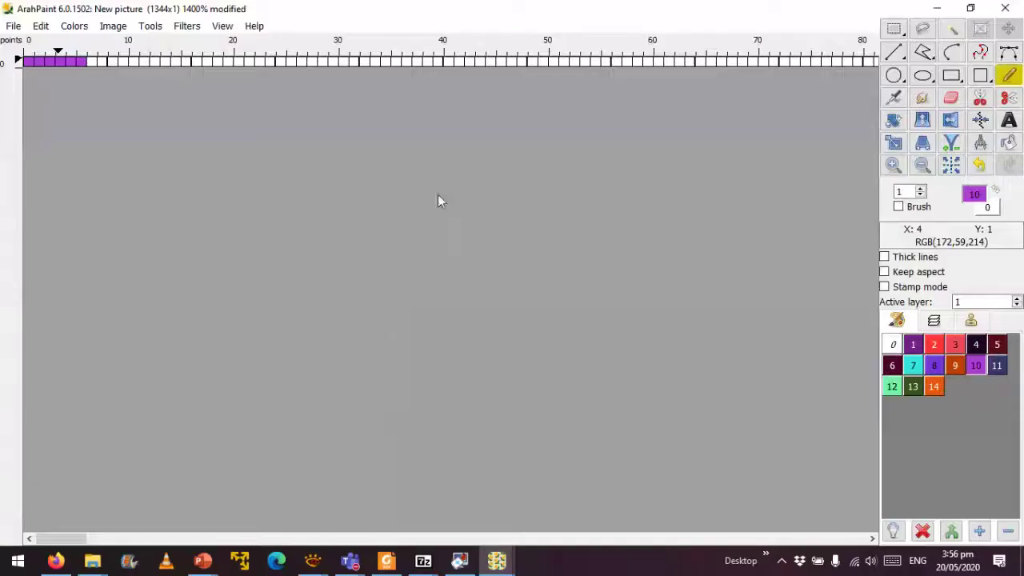
# Mark pixels 84 and 144 with color 9 using the pencil, and flood-fill between them to form the left selvedge.
pyautogui.click(698, 539)
pyautogui.click(33, 62)
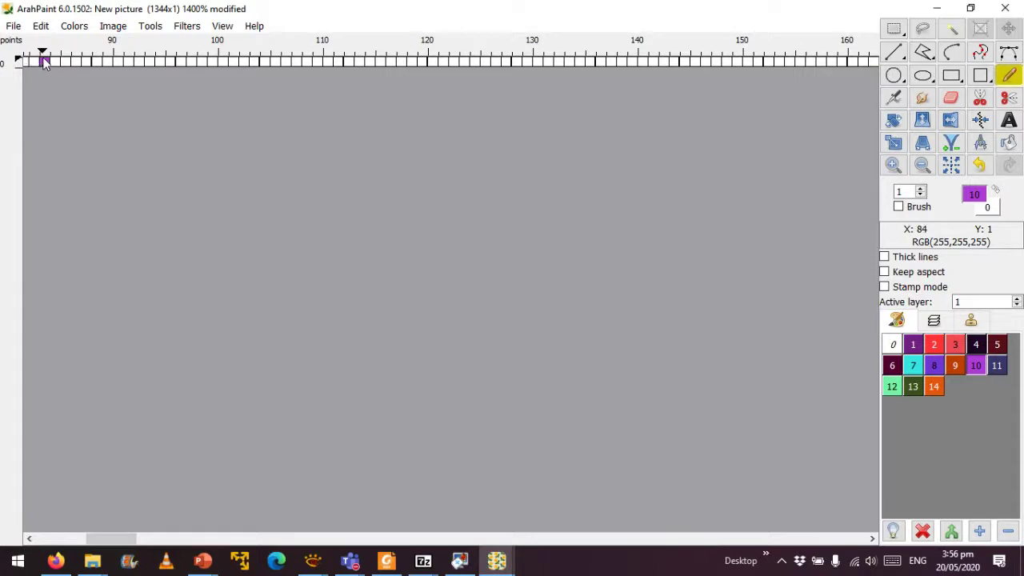
pyautogui.click(957, 365)
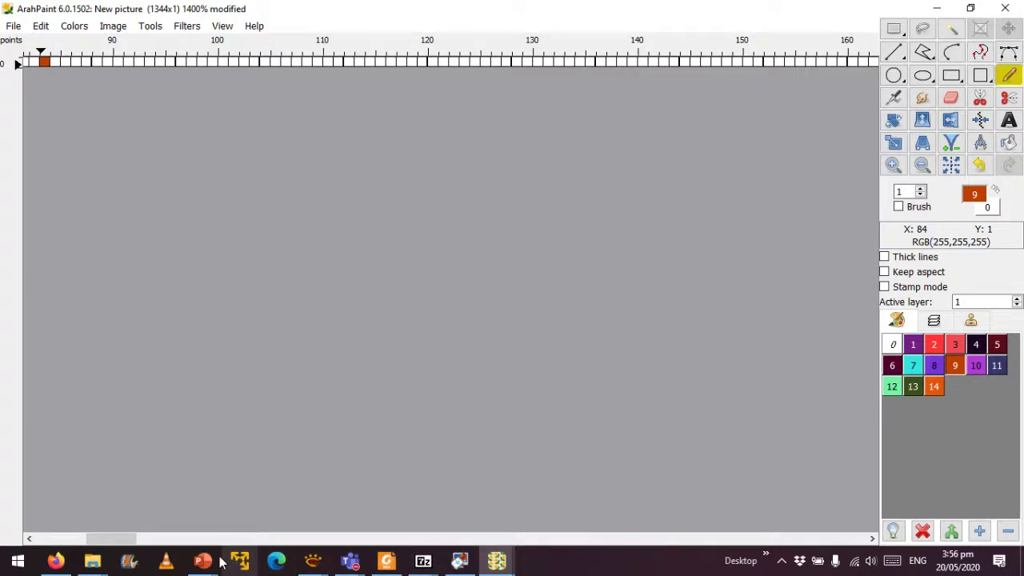
pyautogui.moveTo(218, 557)
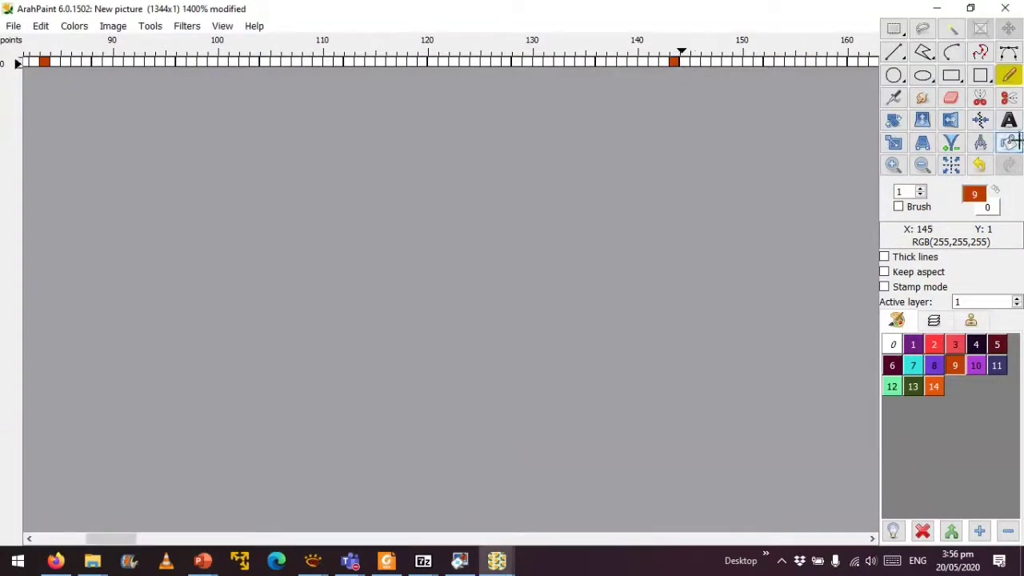
pyautogui.click(1009, 143)
pyautogui.click(613, 62)
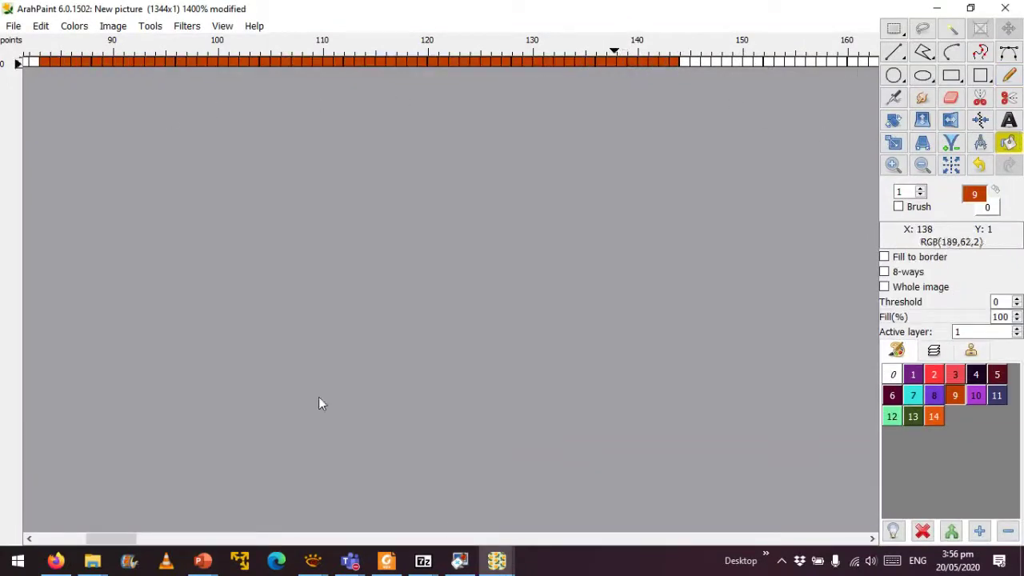
# Check the body and right selvedge hook ranges on slide 5 of the harness presentation, and return to the new ArahPaint picture.
pyautogui.click(56, 536)
pyautogui.moveTo(57, 526); pyautogui.dragTo(312, 184)
pyautogui.moveTo(115, 539); pyautogui.dragTo(423, 562)
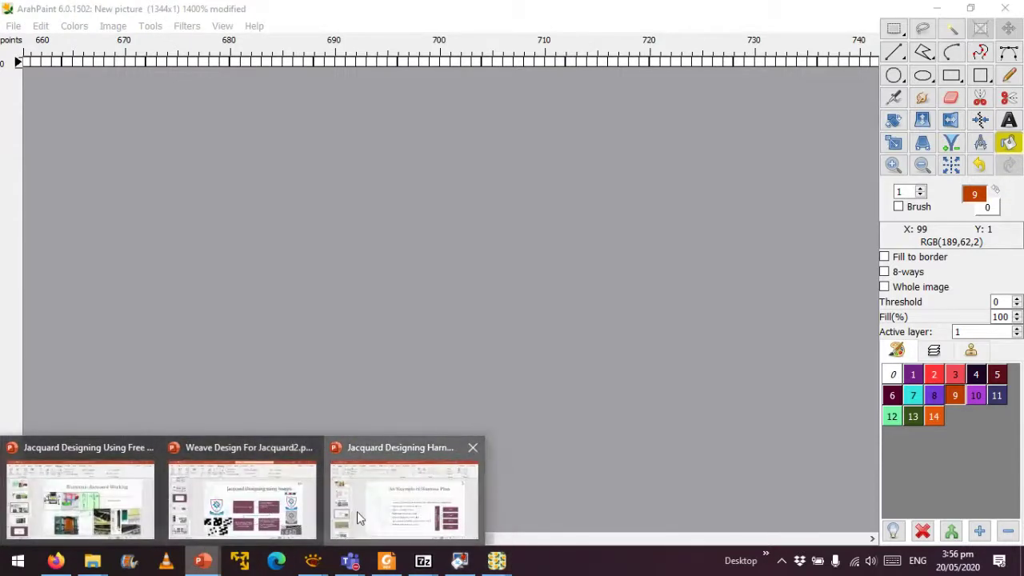
pyautogui.click(356, 512)
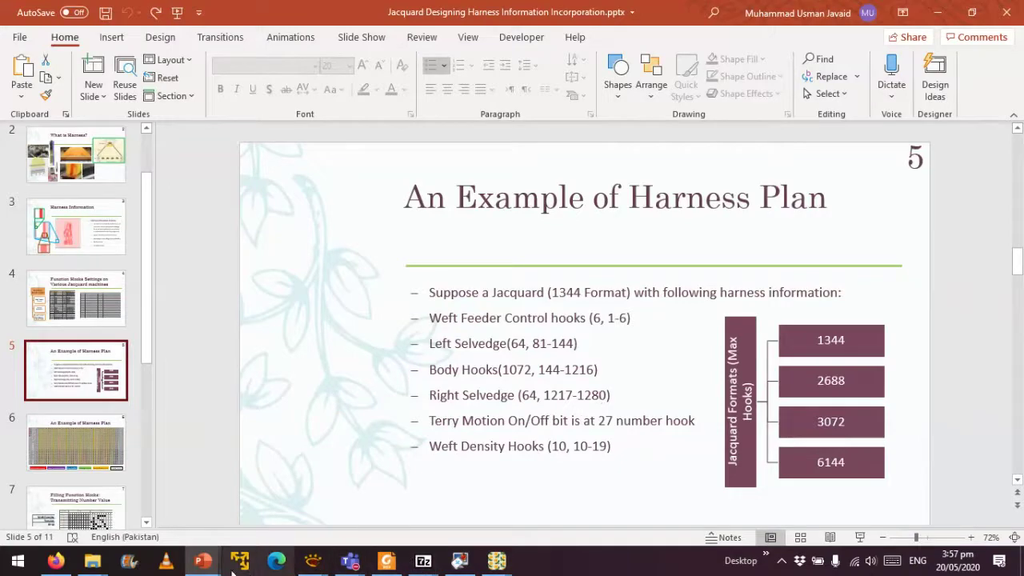
pyautogui.moveTo(496, 560)
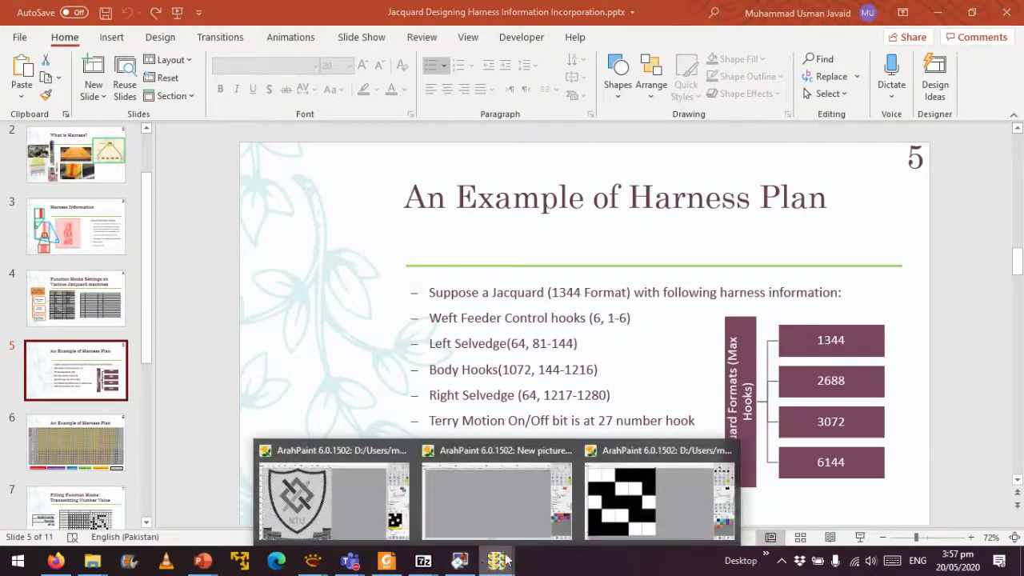
pyautogui.click(527, 509)
# Mark pixels 1217 and 1280 with color 9 using the pencil, and flood-fill between them to form the right selvedge.
pyautogui.moveTo(488, 539); pyautogui.dragTo(800, 521)
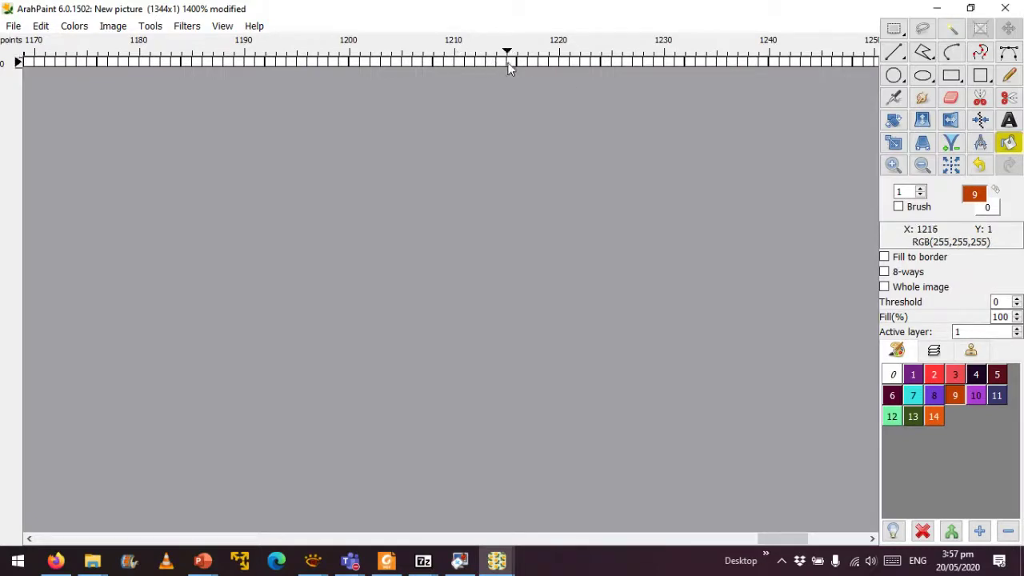
pyautogui.click(1009, 74)
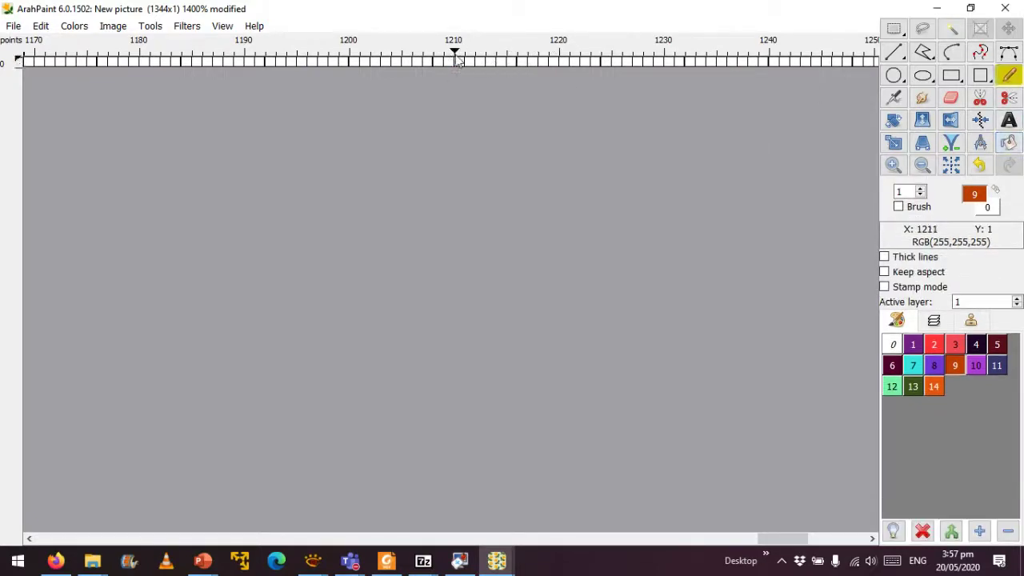
pyautogui.click(481, 63)
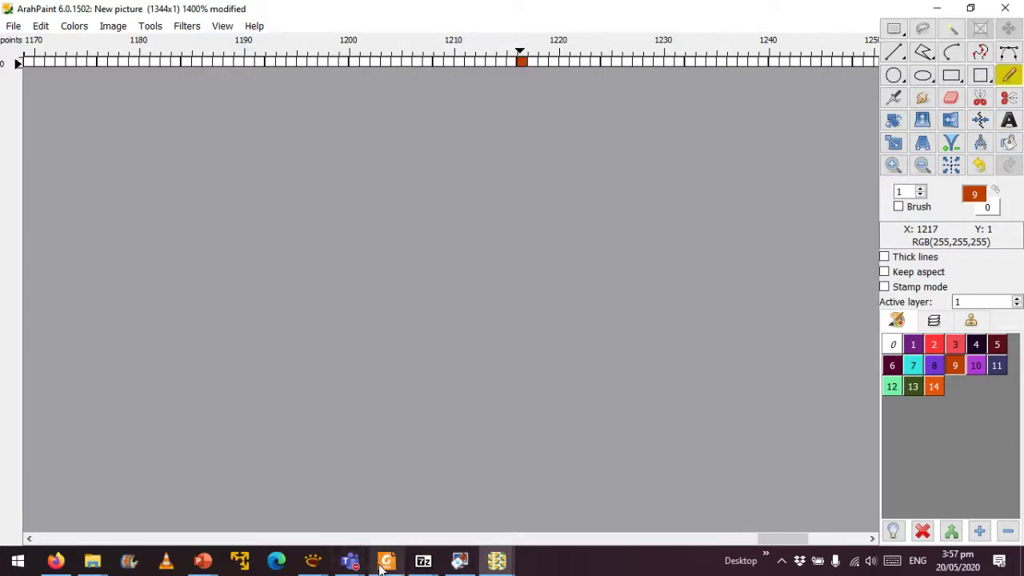
pyautogui.moveTo(221, 552)
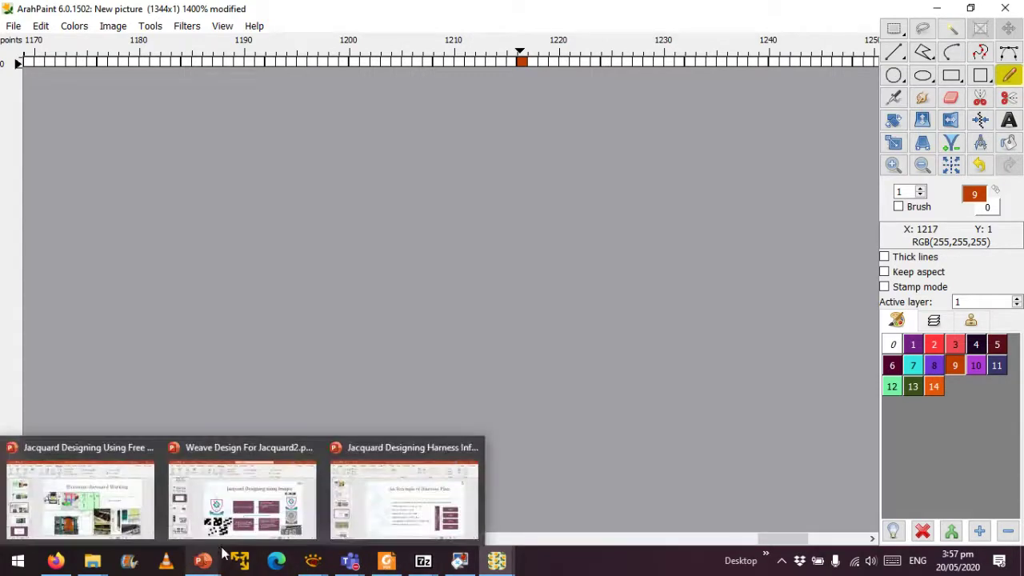
pyautogui.moveTo(392, 520)
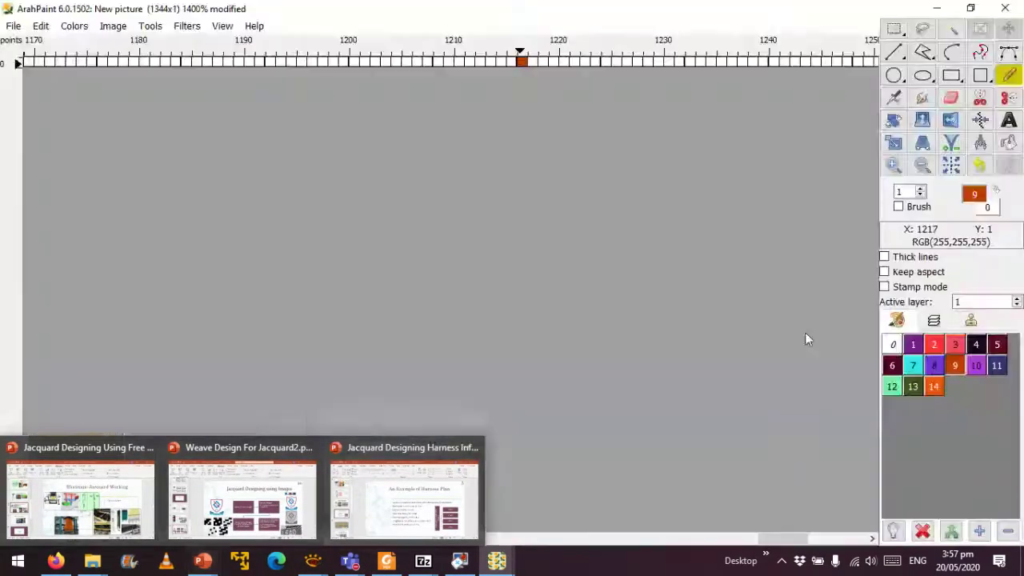
pyautogui.click(328, 62)
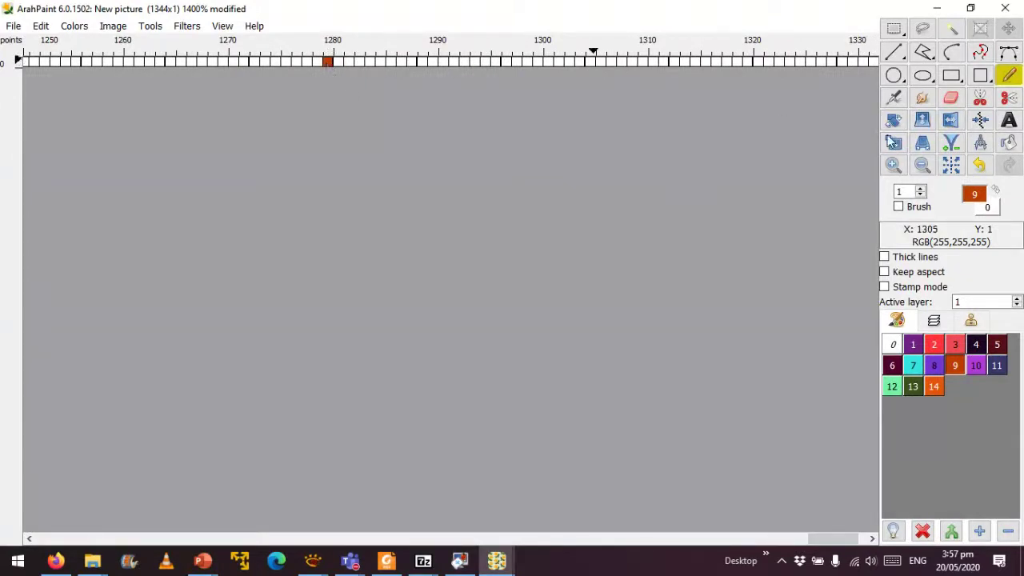
pyautogui.click(1010, 143)
pyautogui.click(285, 62)
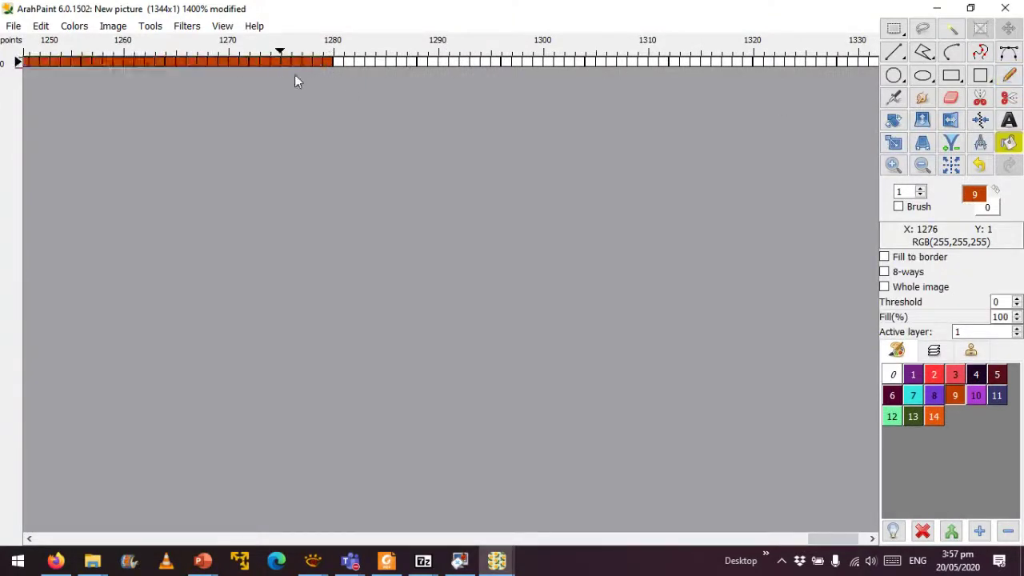
# Flood-fill the body hook area between the left and right selvedges with color 7.
pyautogui.moveTo(828, 544); pyautogui.dragTo(760, 524)
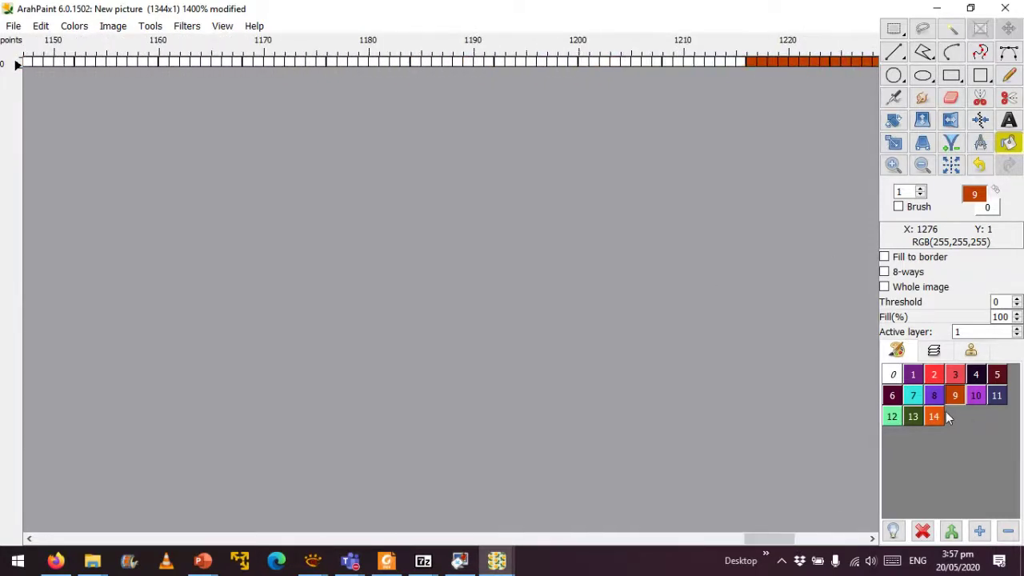
pyautogui.click(912, 395)
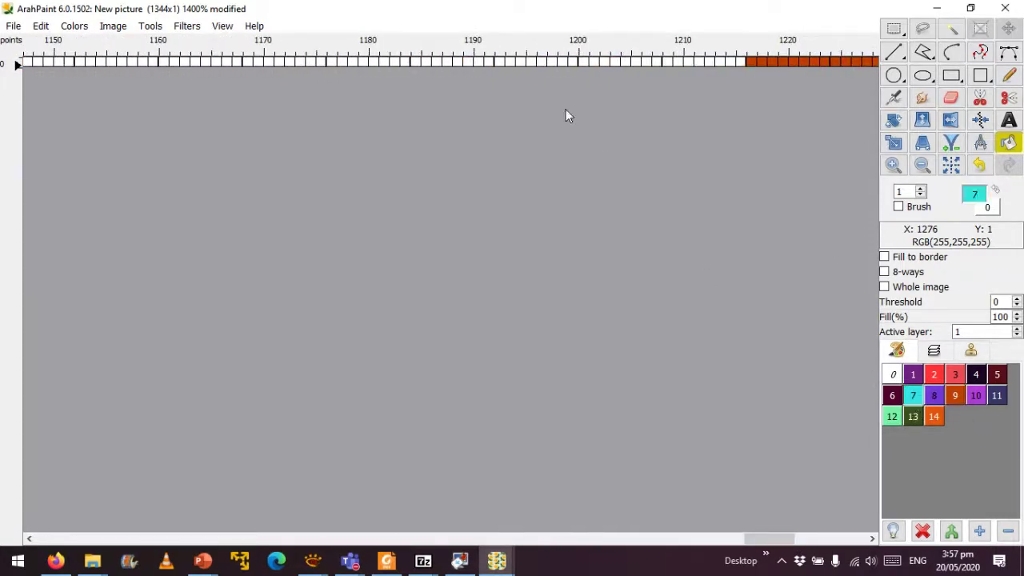
pyautogui.click(558, 60)
# Mark pixels 10 and 19 with color 11 using the pencil, and flood-fill between them for the weft density hooks.
pyautogui.moveTo(768, 539); pyautogui.dragTo(69, 487)
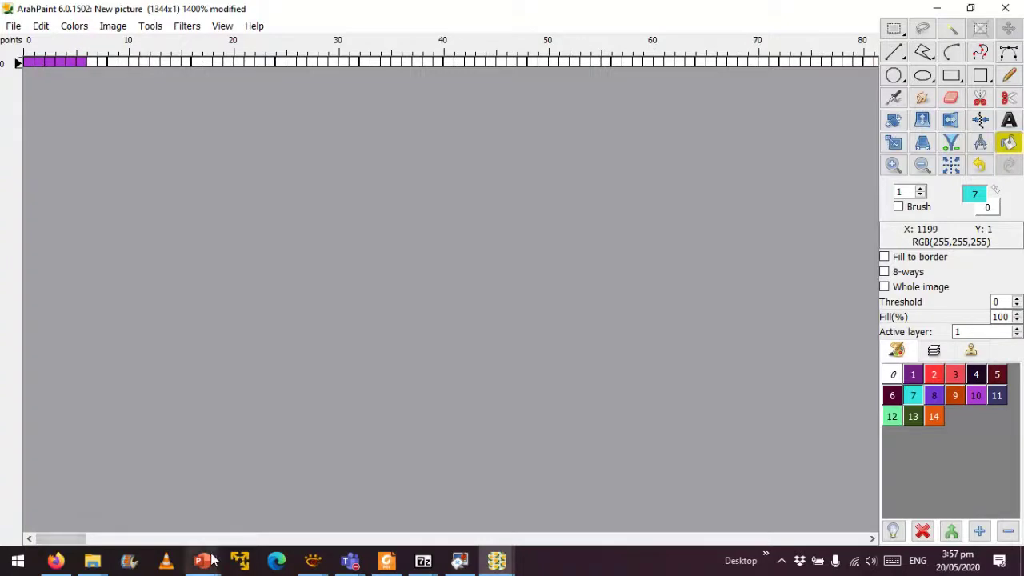
pyautogui.moveTo(212, 560)
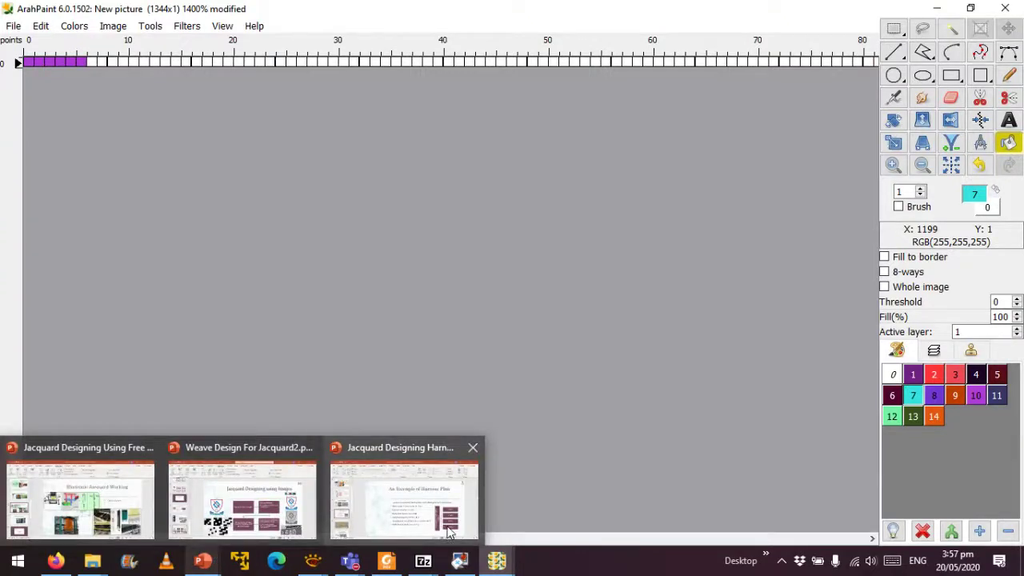
pyautogui.moveTo(450, 533)
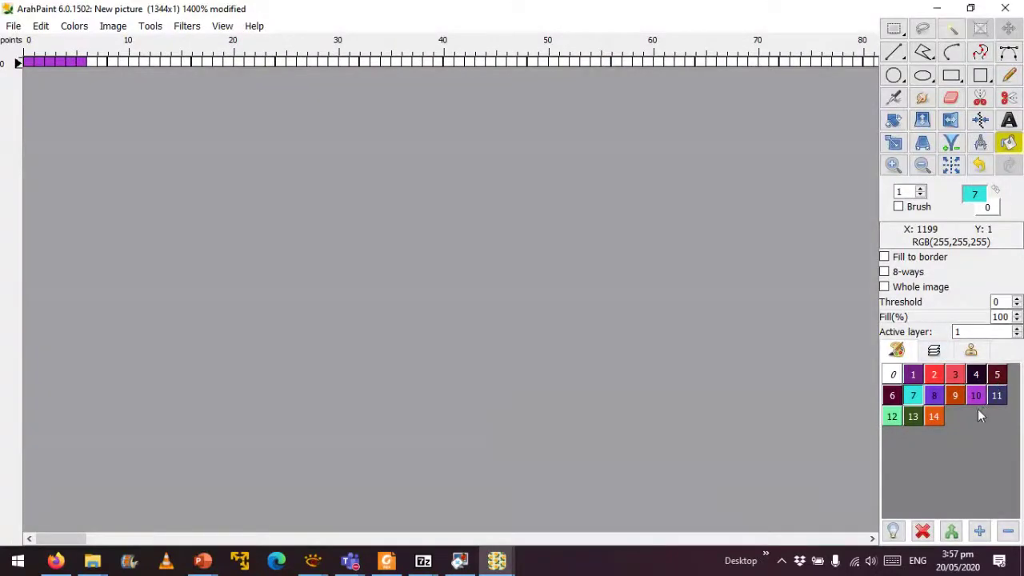
pyautogui.click(997, 395)
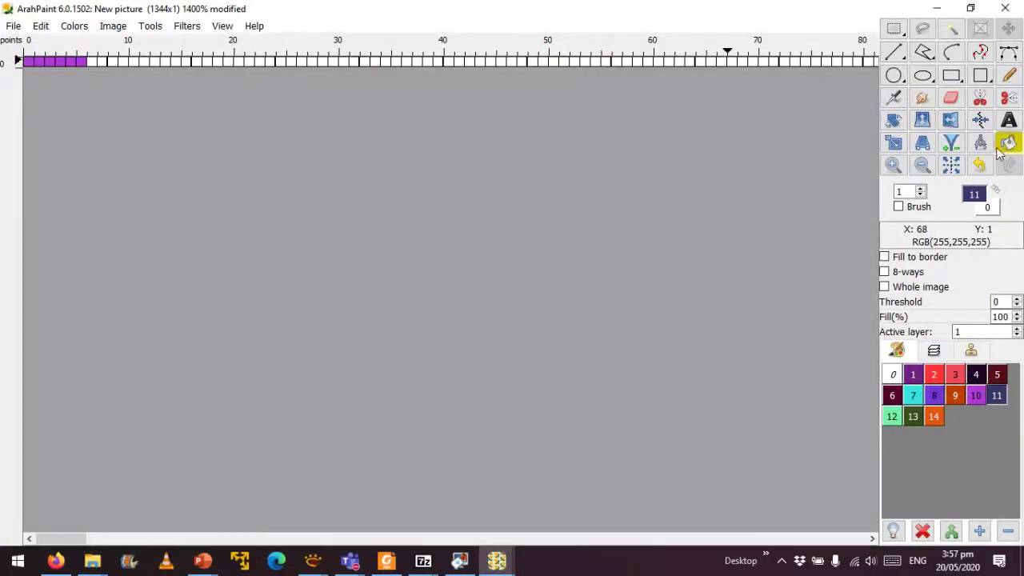
pyautogui.click(1008, 75)
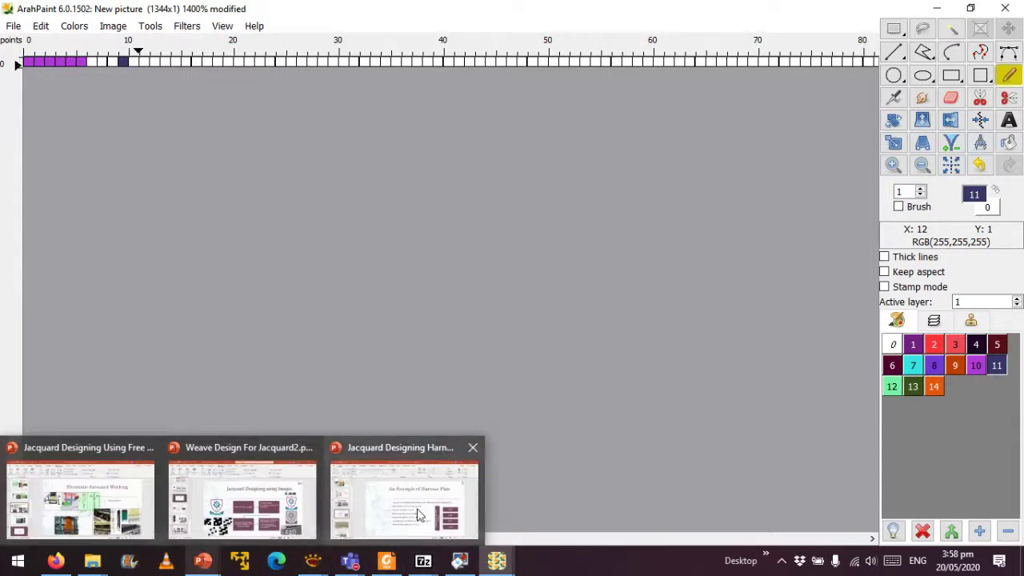
pyautogui.moveTo(417, 512)
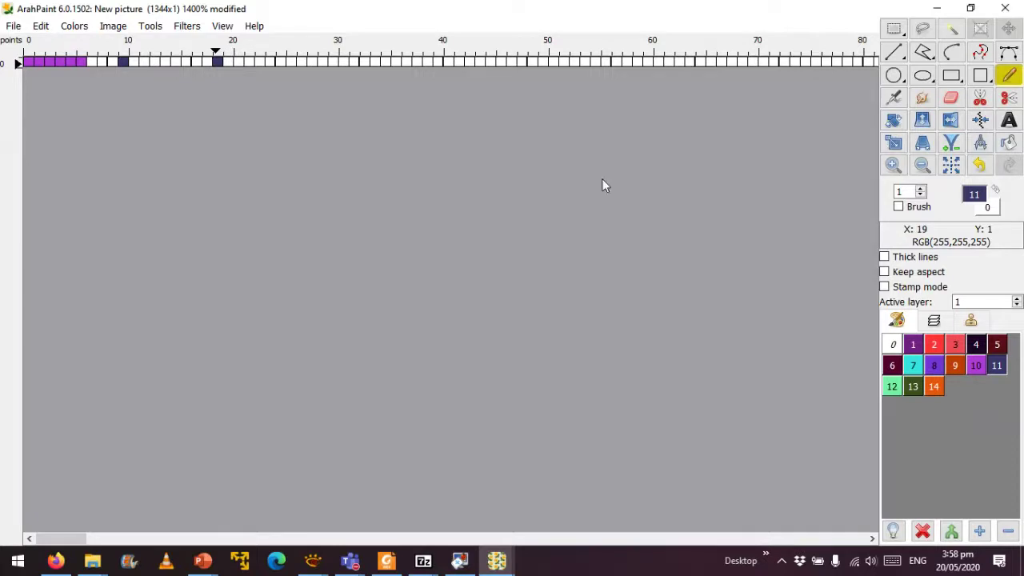
pyautogui.click(1008, 142)
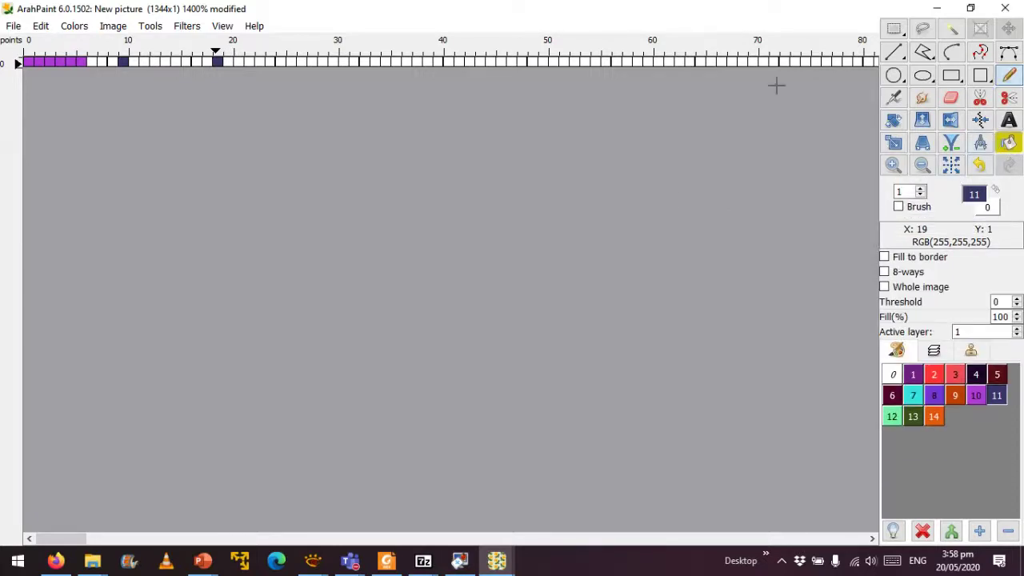
pyautogui.click(155, 60)
# Mark pixel 27 with color 13 using the pencil, and recolor it with color 3.
pyautogui.click(912, 417)
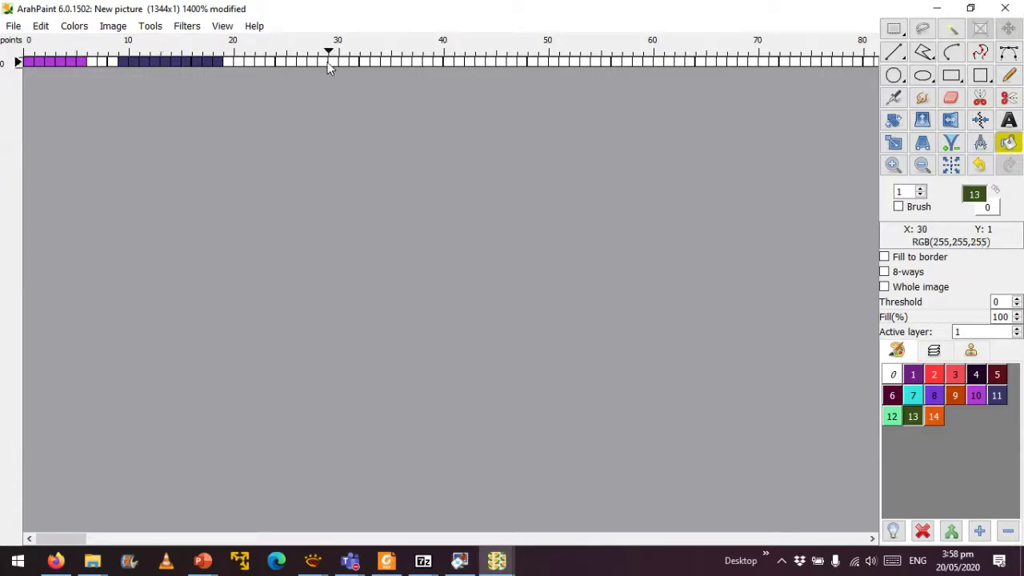
pyautogui.click(1008, 74)
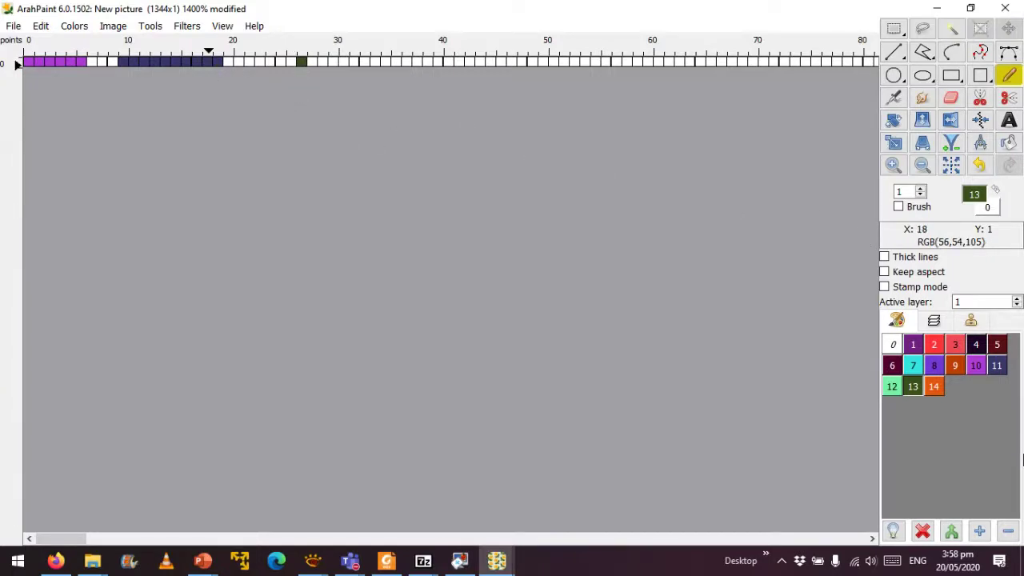
pyautogui.click(953, 346)
pyautogui.click(303, 62)
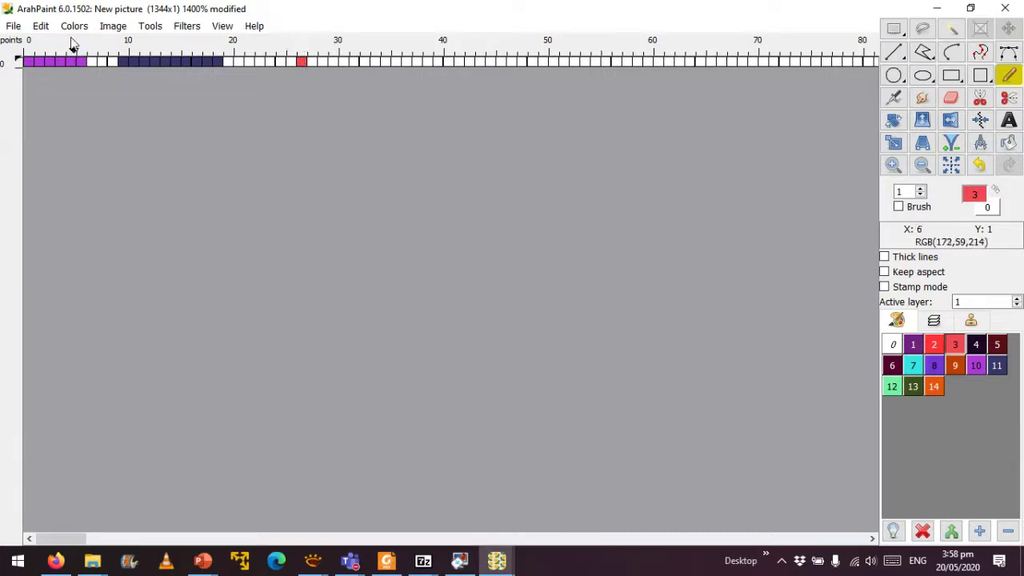
# Save the harness picture as harness_file_2 in PNG format in the HarnessFiles folder inside Jacquard Designing by ArahPaint on the Desktop.
pyautogui.click(14, 26)
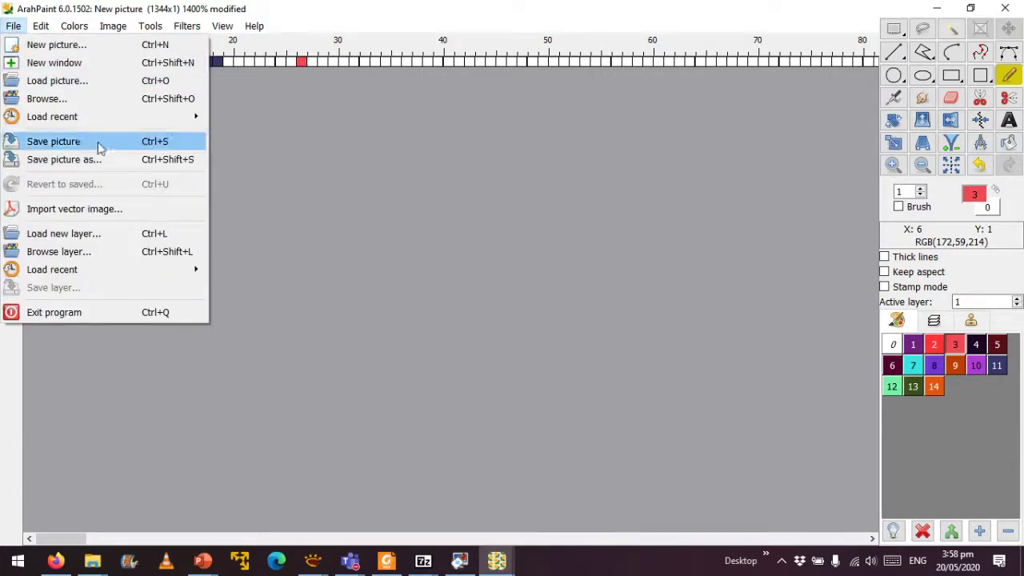
pyautogui.click(64, 159)
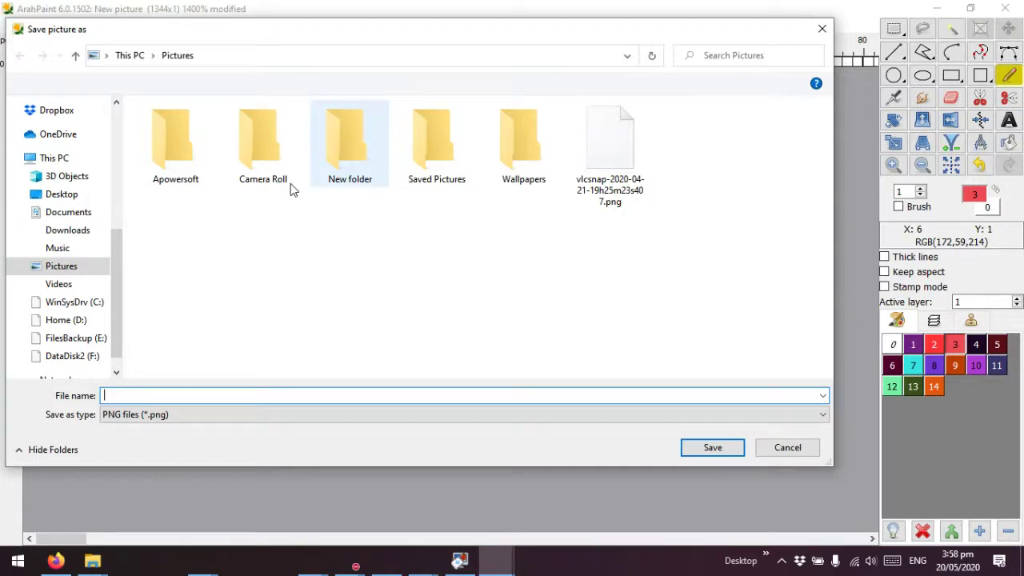
pyautogui.click(61, 194)
pyautogui.doubleClick(405, 190)
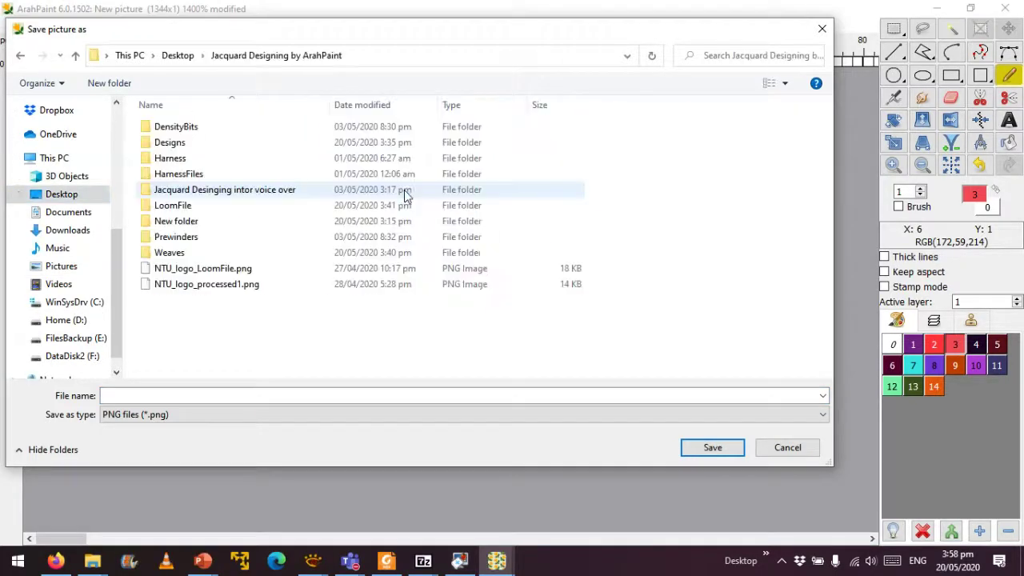
pyautogui.click(206, 179)
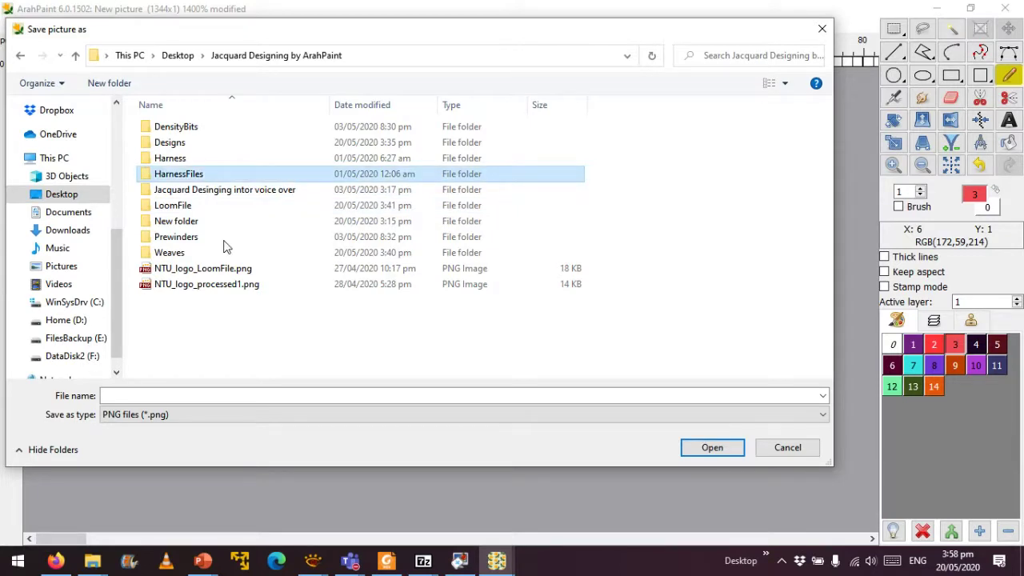
pyautogui.press('Return')
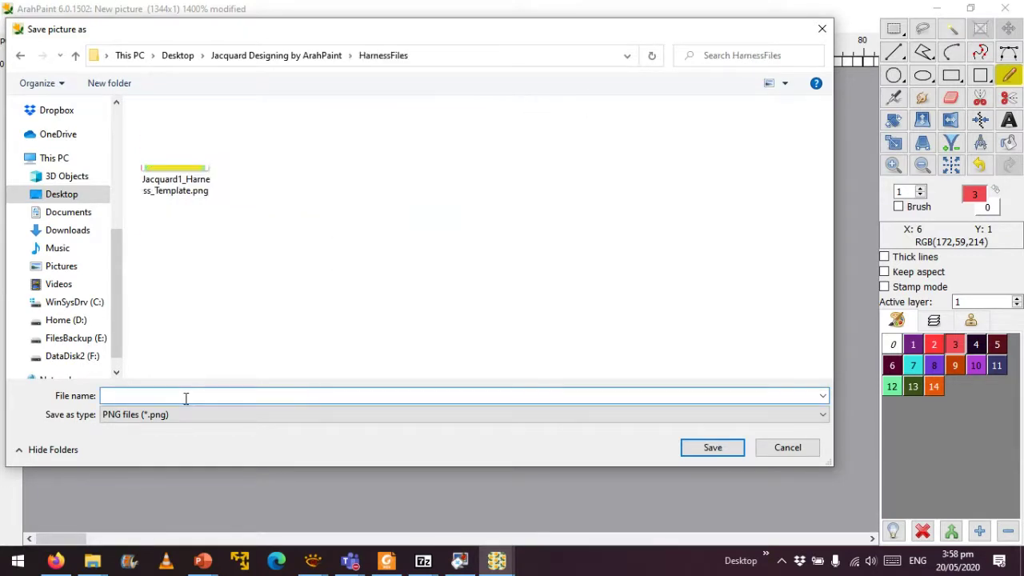
pyautogui.write('har')
pyautogui.press('Tab')
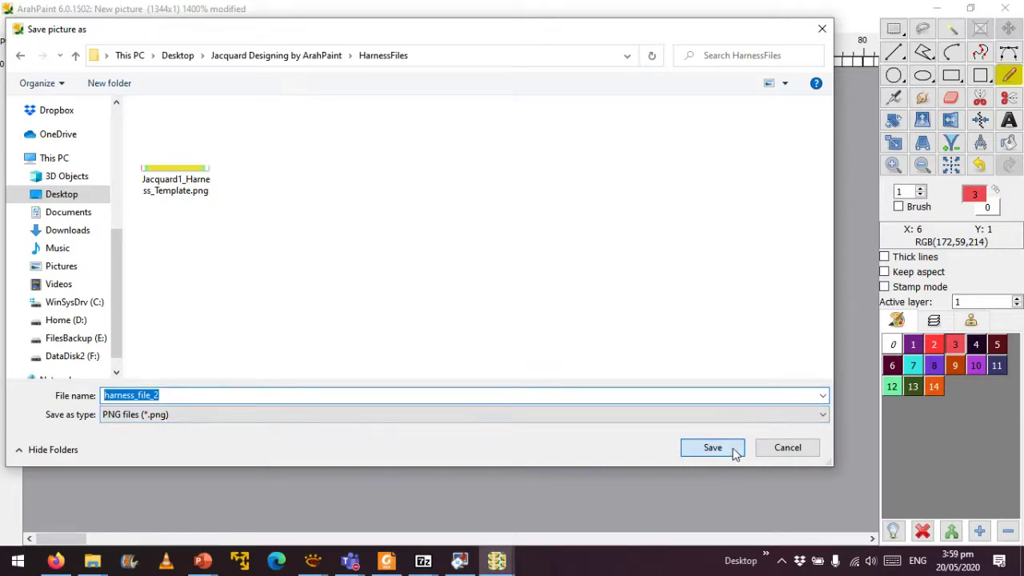
pyautogui.click(731, 448)
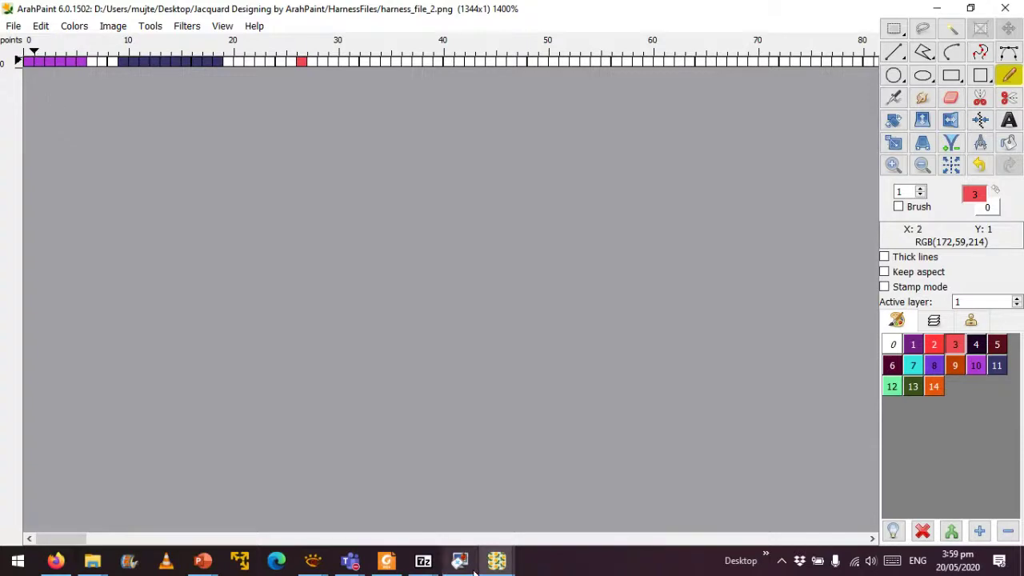
# Switch to the Sateen5Ends3.png picture and browse to the Flowers IDeas folder on the Desktop for loading a picture.
pyautogui.click(496, 560)
pyautogui.click(621, 500)
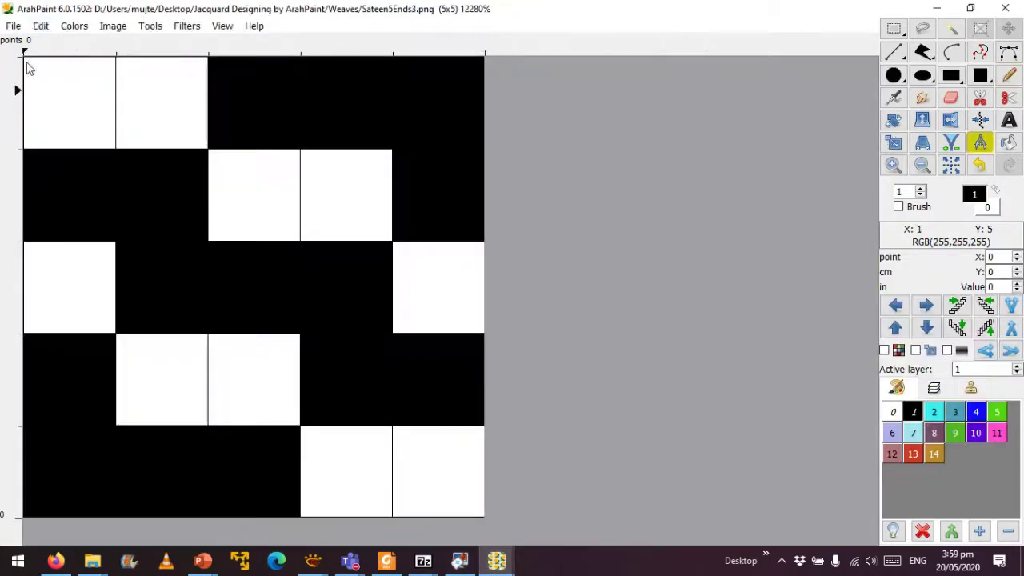
pyautogui.click(14, 26)
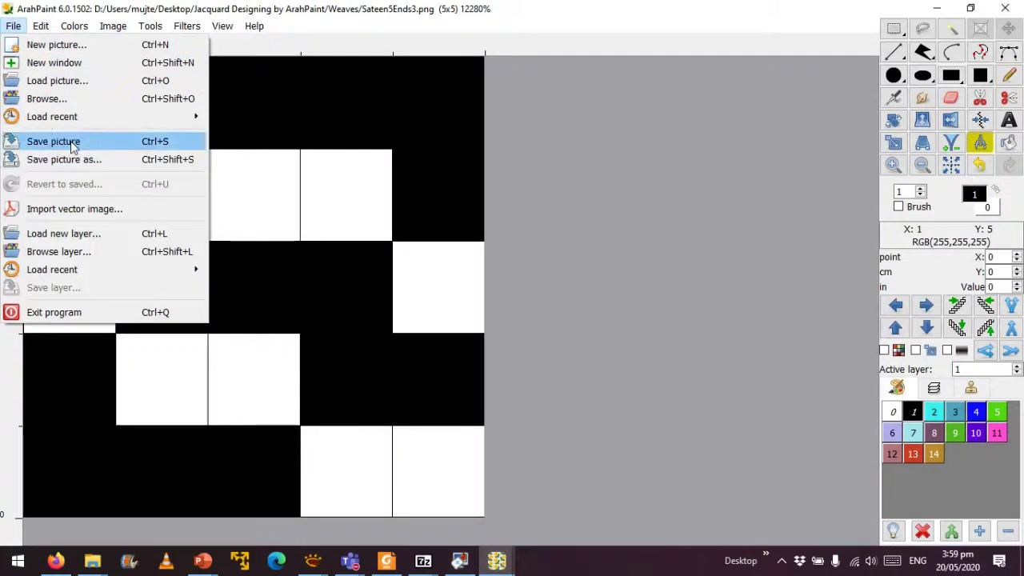
pyautogui.click(63, 81)
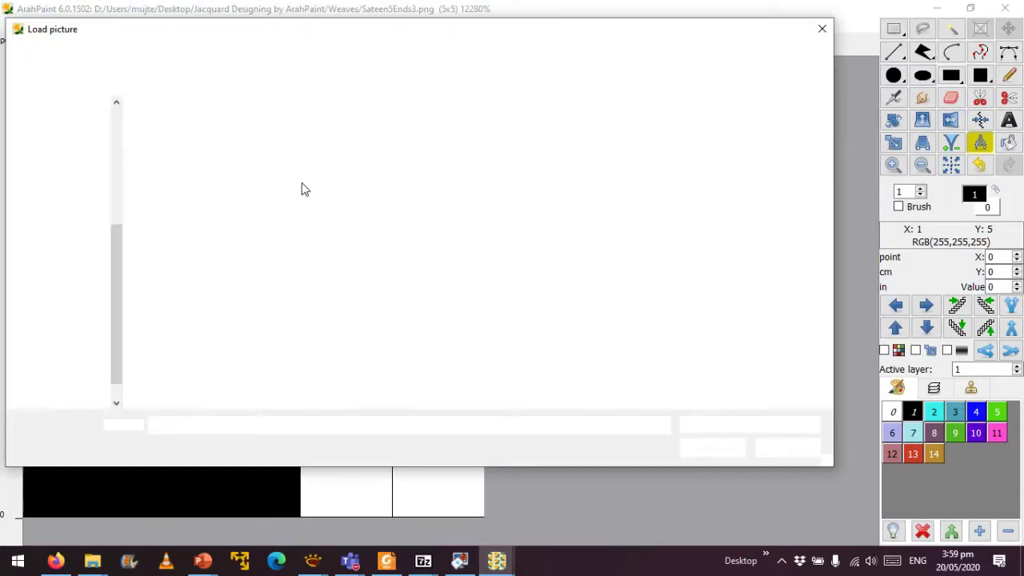
pyautogui.click(62, 230)
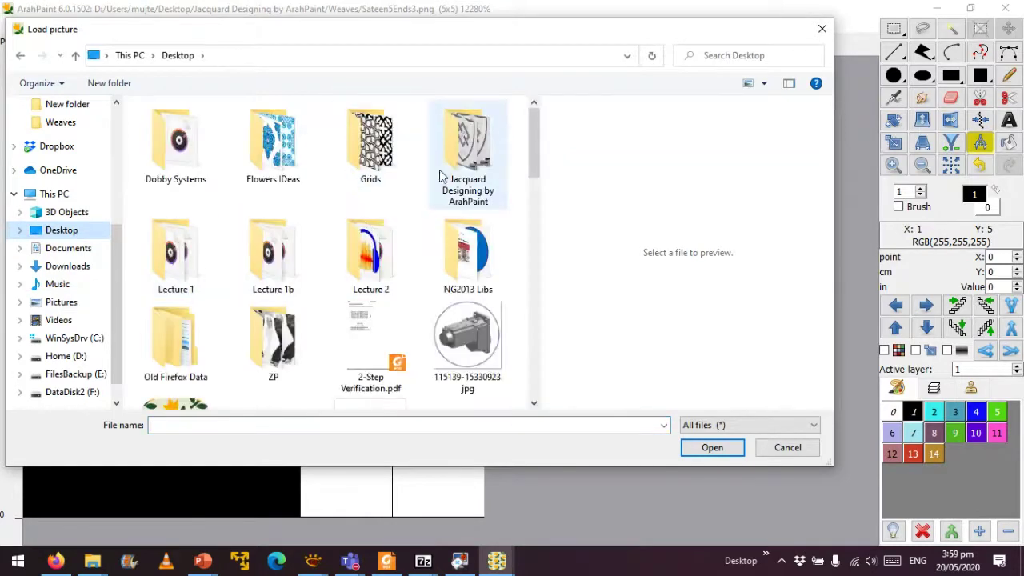
pyautogui.click(370, 267)
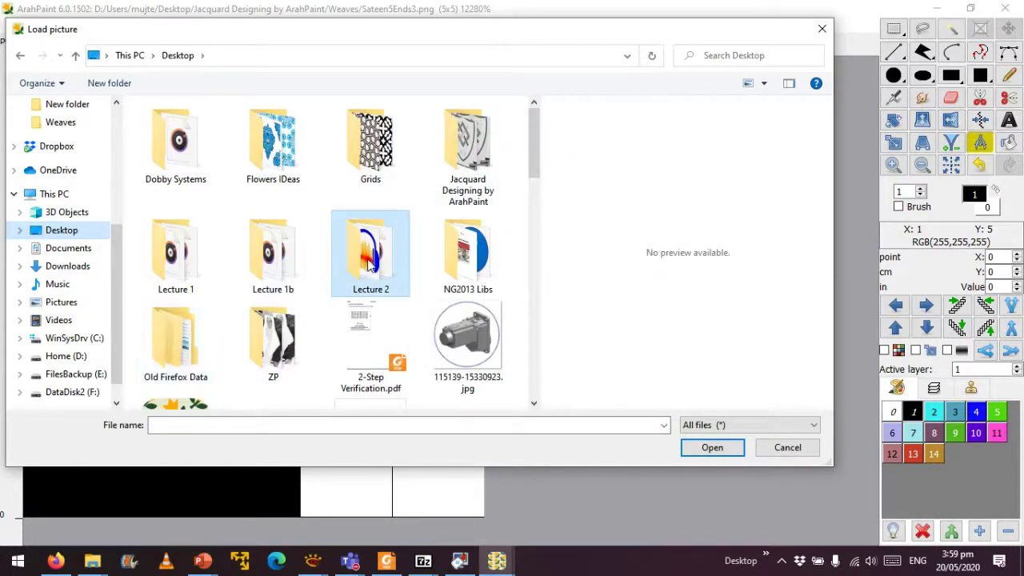
pyautogui.click(254, 141)
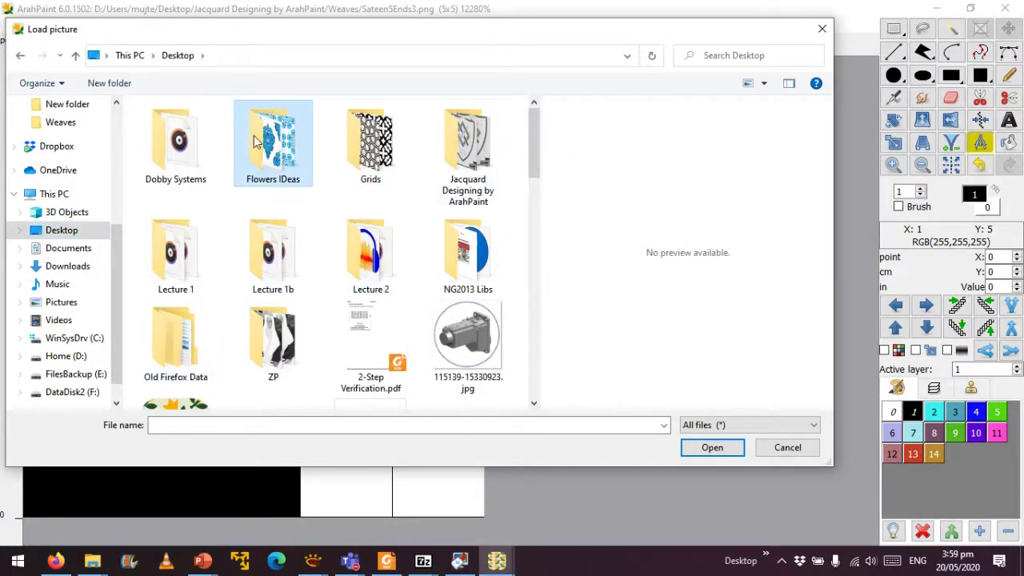
pyautogui.doubleClick(258, 176)
# Load Flower_Motif1.png from the Flowers IDeas folder and fit the whole motif to the window.
pyautogui.moveTo(535, 108); pyautogui.dragTo(534, 200)
pyautogui.click(282, 237)
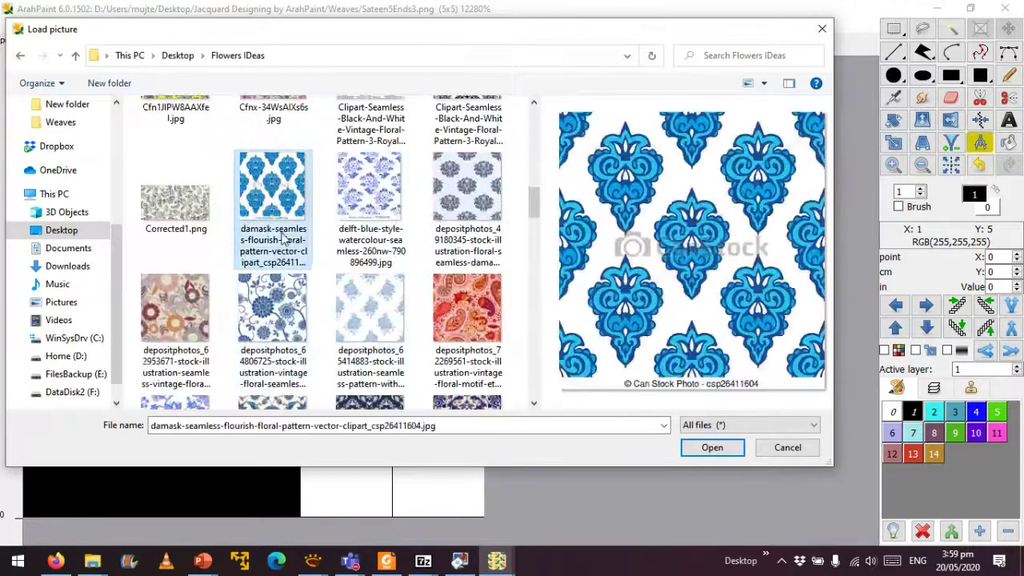
pyautogui.scroll(-8, 281, 237)
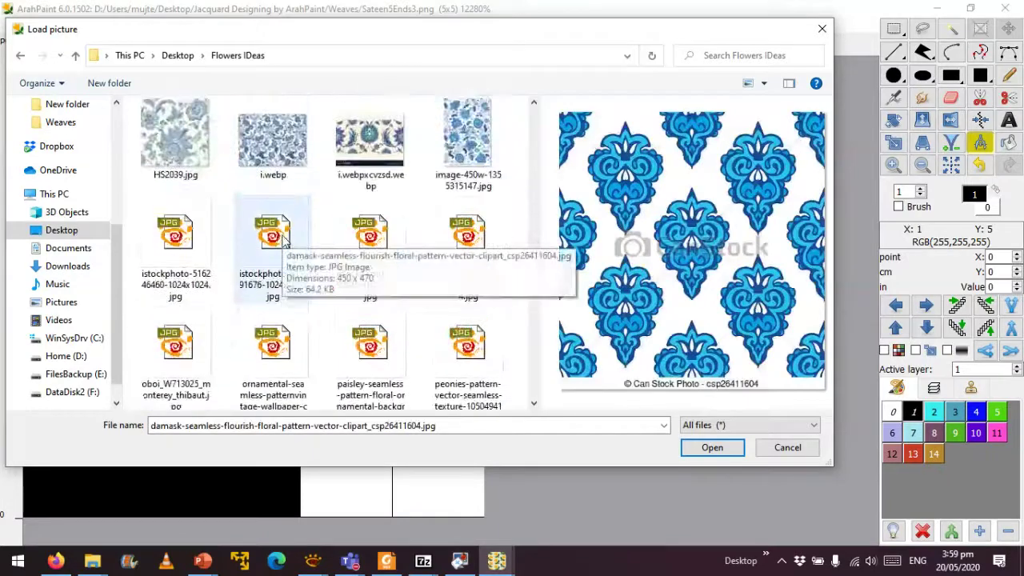
pyautogui.scroll(3, 285, 240)
pyautogui.click(374, 156)
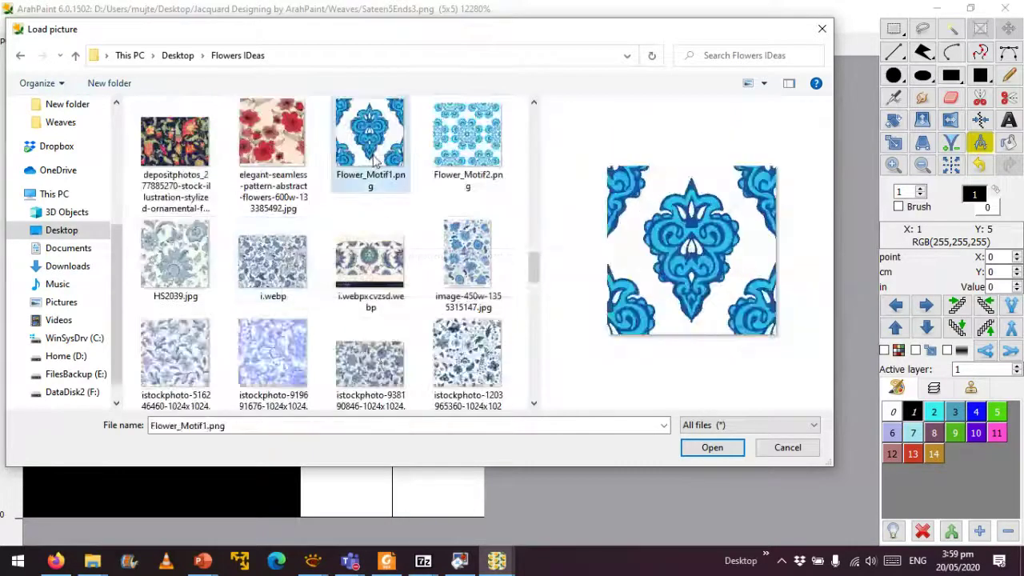
pyautogui.click(711, 448)
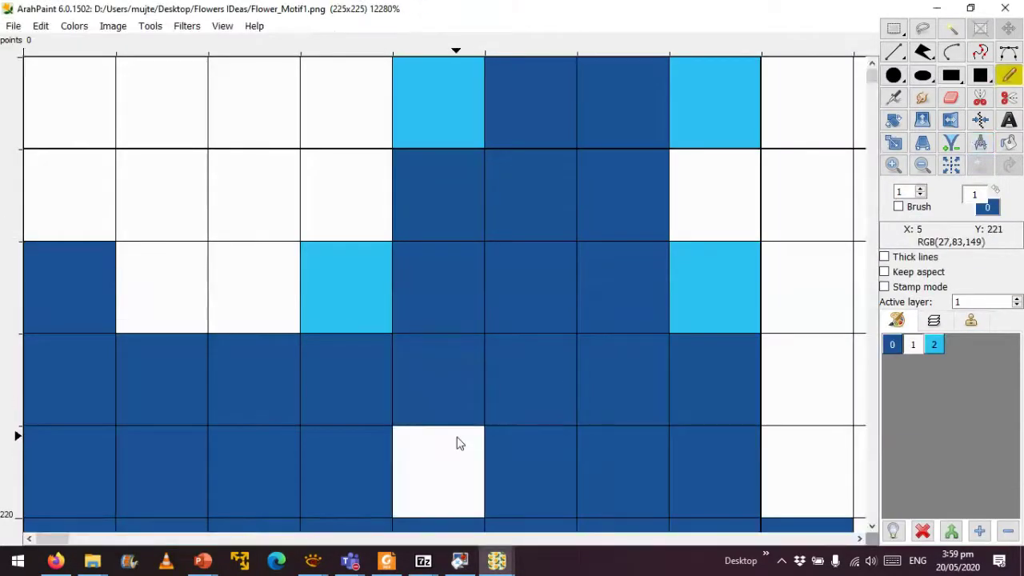
pyautogui.scroll(-3, 418, 391)
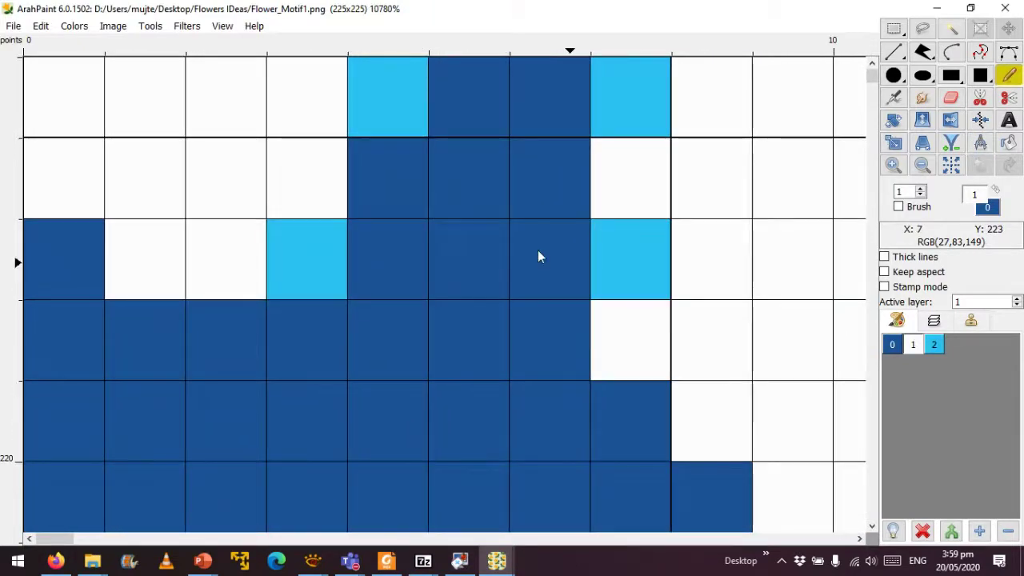
pyautogui.click(222, 25)
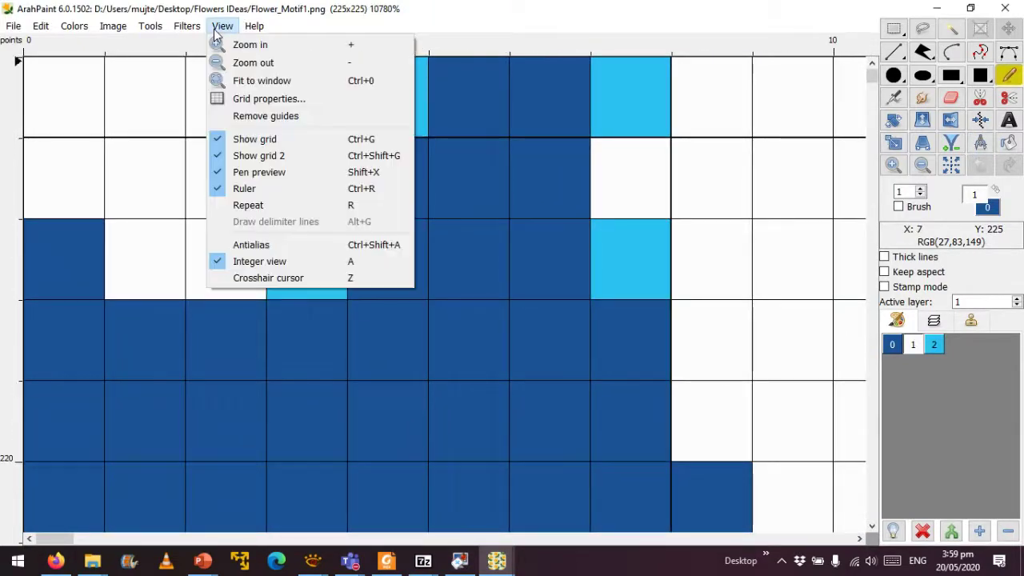
pyautogui.click(293, 88)
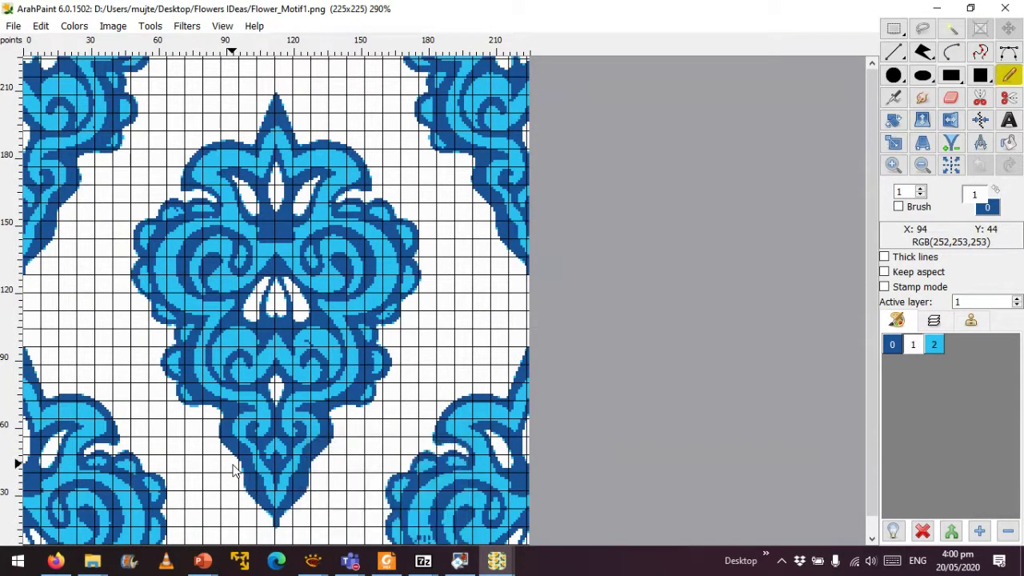
# Open the Windows Calculator over the flower motif picture.
pyautogui.moveTo(401, 560)
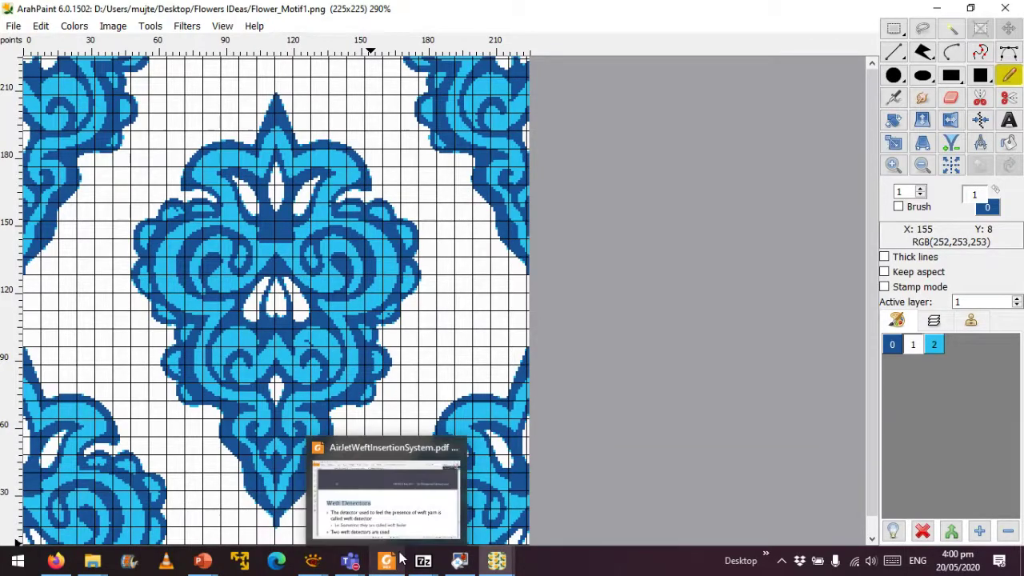
pyautogui.click(16, 562)
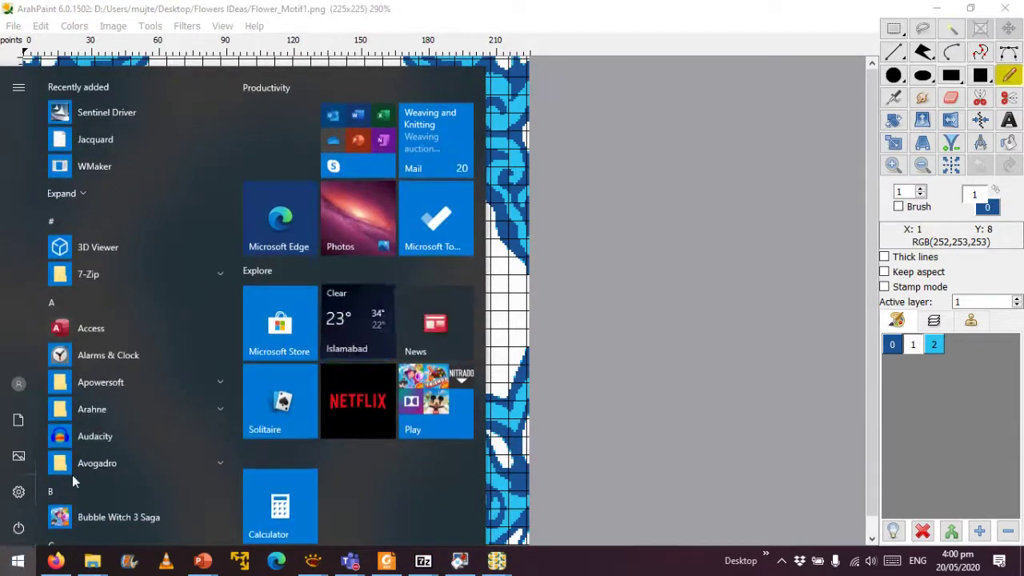
pyautogui.click(144, 304)
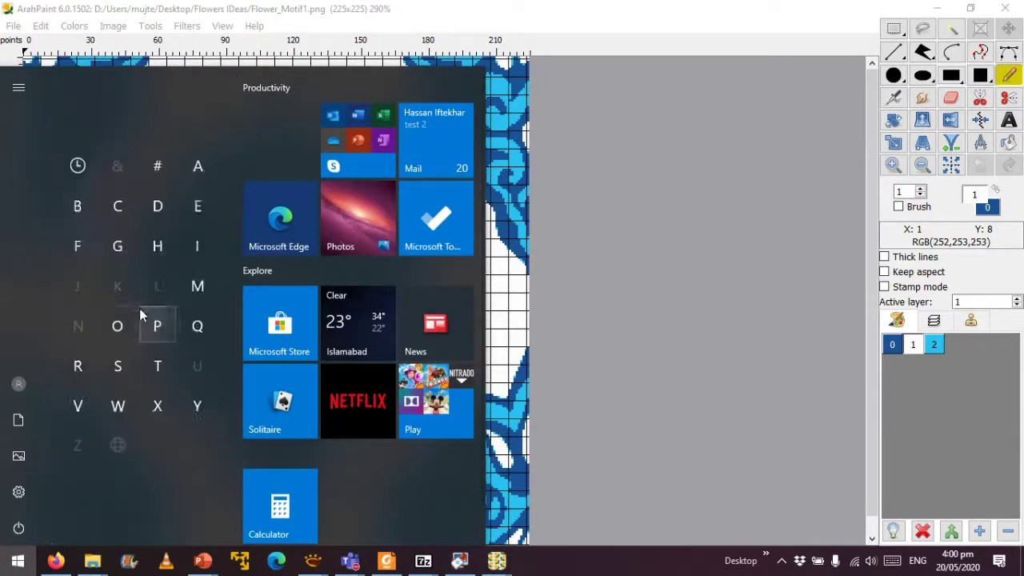
pyautogui.click(118, 208)
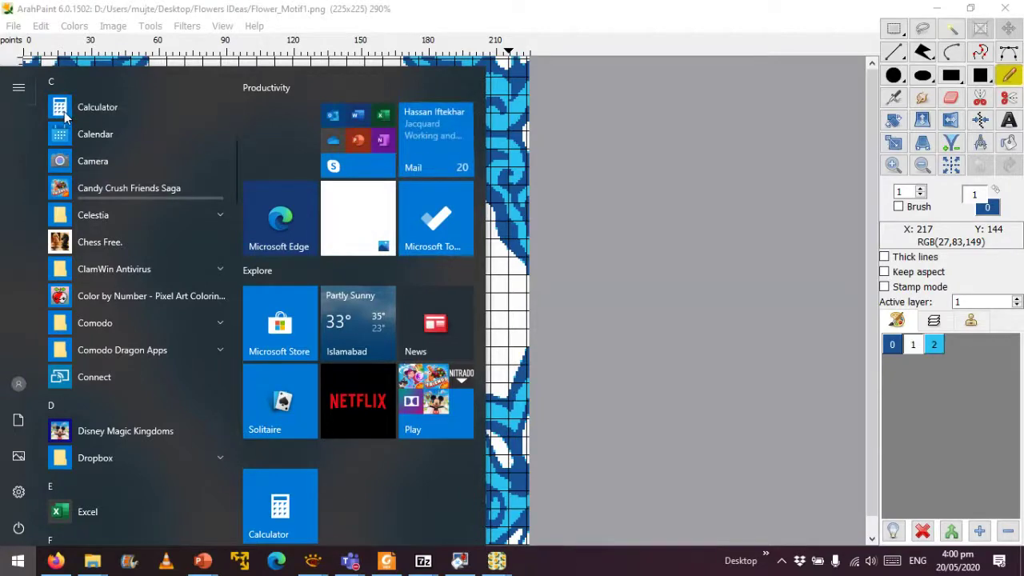
pyautogui.click(707, 7)
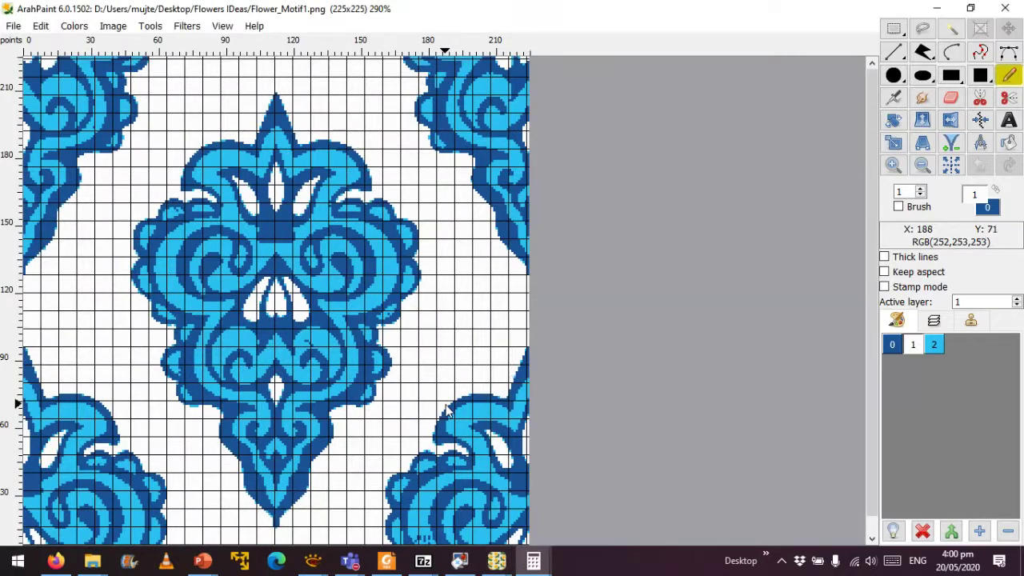
pyautogui.press('super')
pyautogui.write('calc')
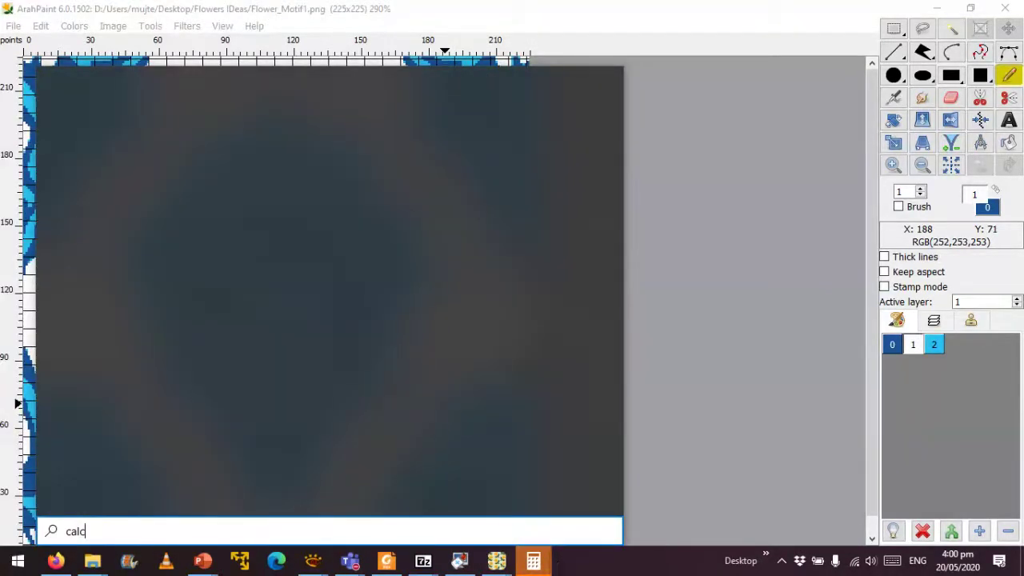
pyautogui.click(548, 565)
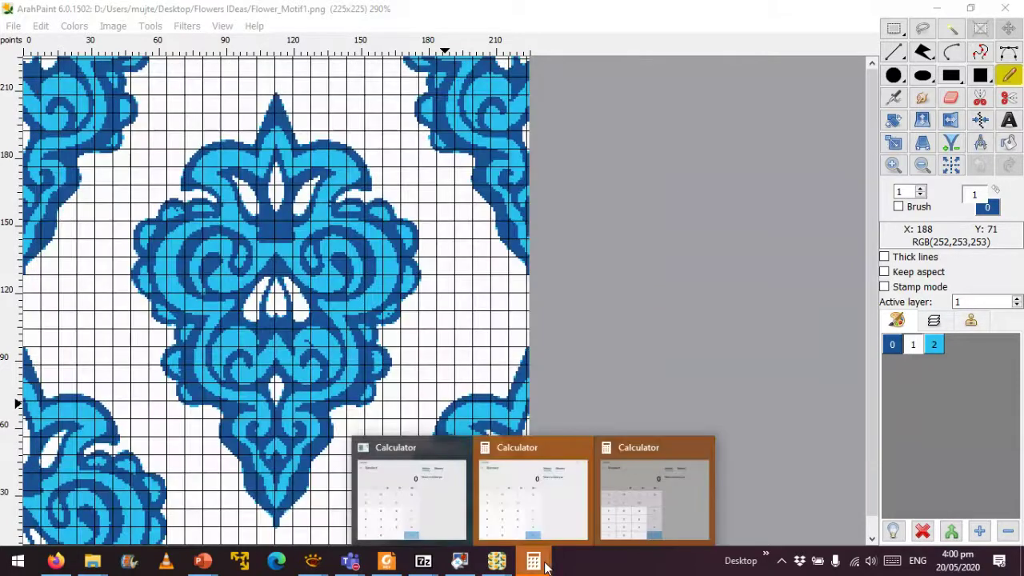
pyautogui.click(533, 492)
# Calculate 60 × 30 in the Calculator, and return to the open ArahPaint pictures.
pyautogui.click(544, 348)
pyautogui.click(473, 418)
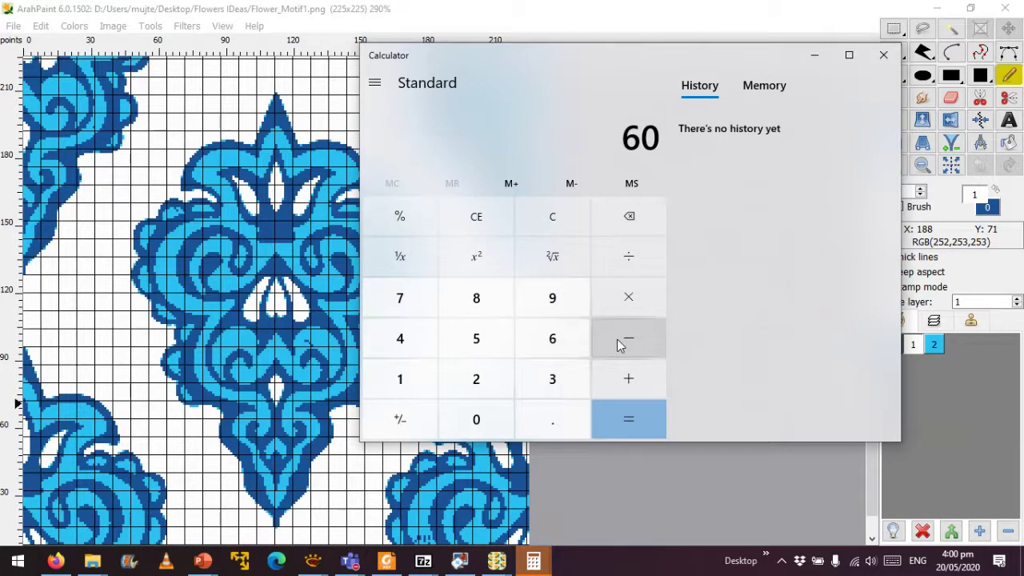
pyautogui.click(632, 300)
pyautogui.click(552, 384)
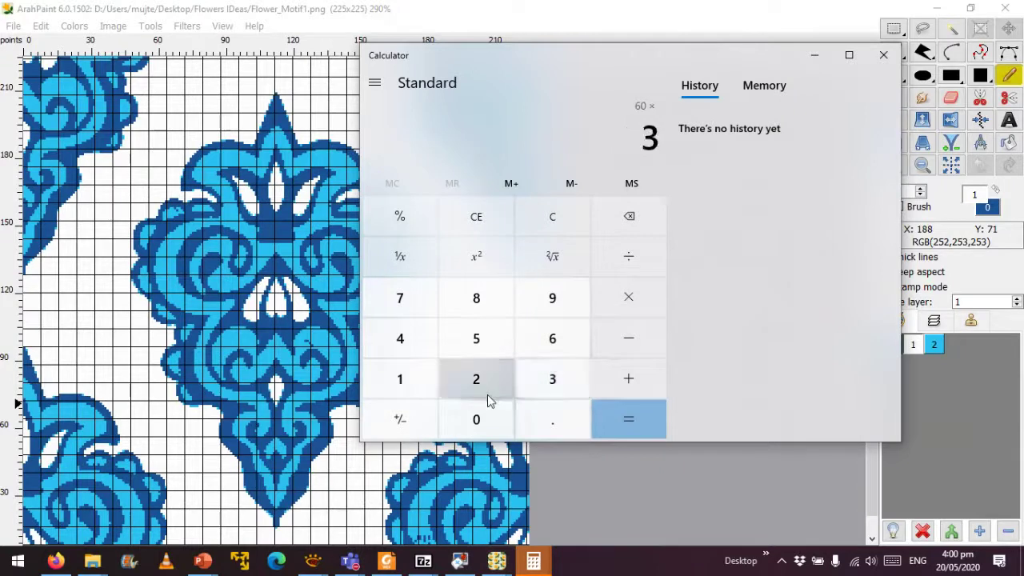
pyautogui.click(479, 418)
pyautogui.click(638, 422)
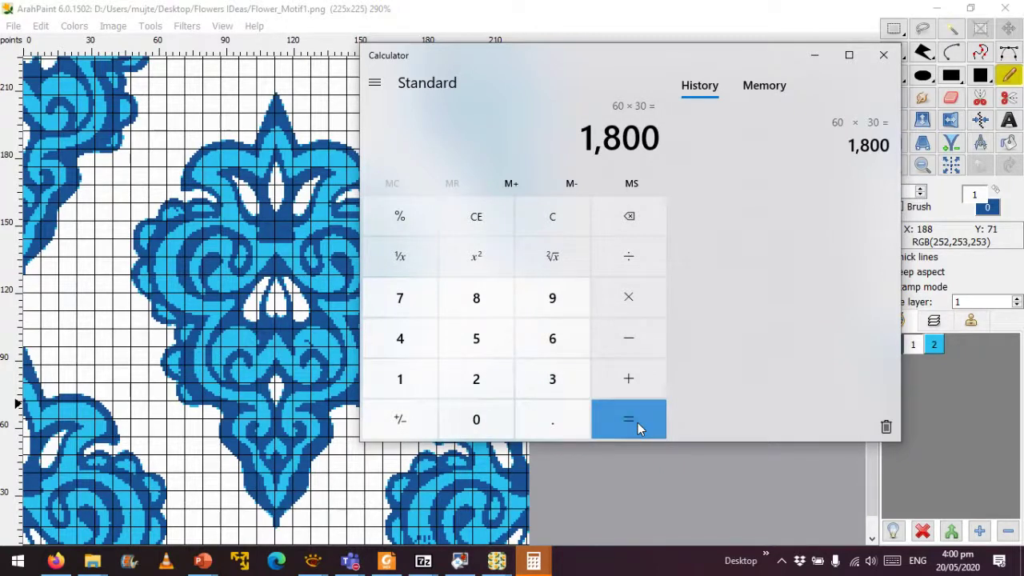
pyautogui.click(823, 53)
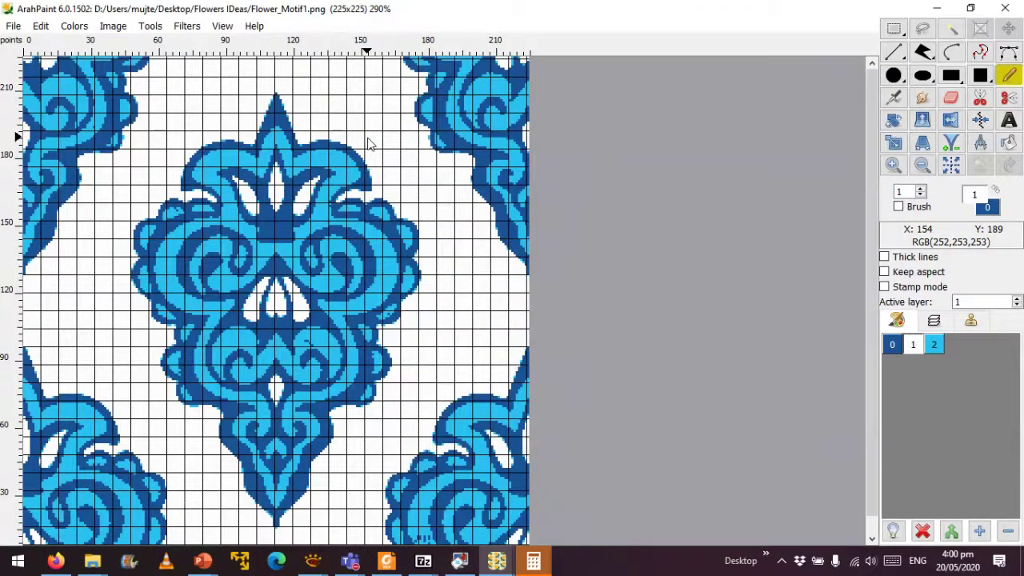
pyautogui.click(497, 562)
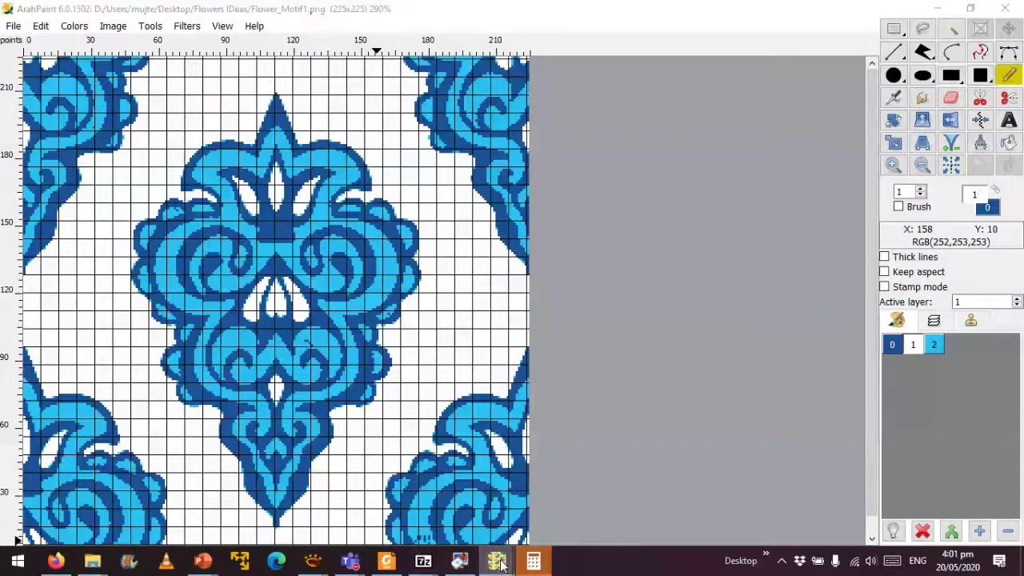
# Save the open harness_file_2.png picture as motive_loomFile in the LoomFile folder of the Jacquard Designing by ArahPaint directory.
pyautogui.click(520, 512)
pyautogui.click(14, 25)
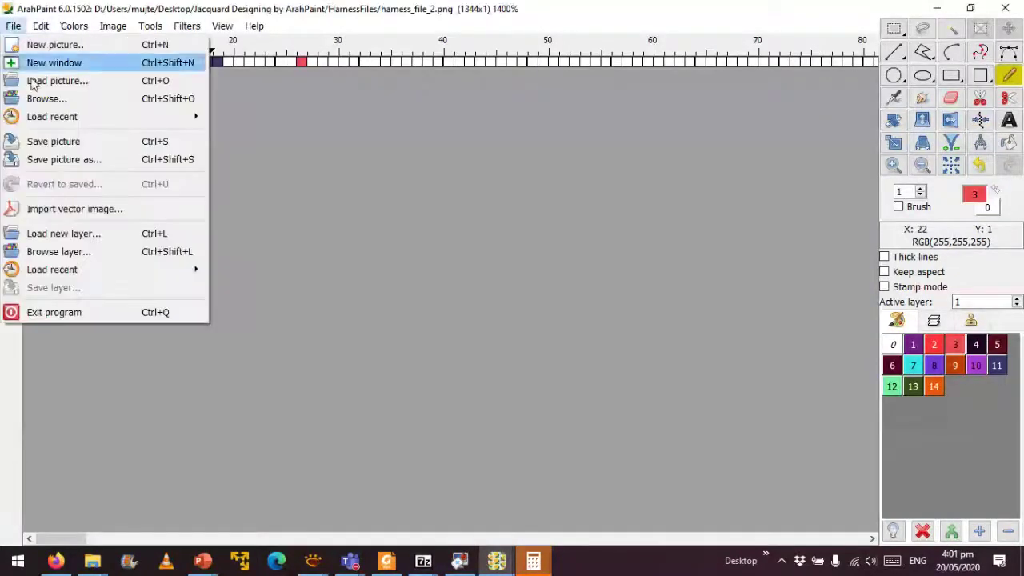
pyautogui.click(222, 232)
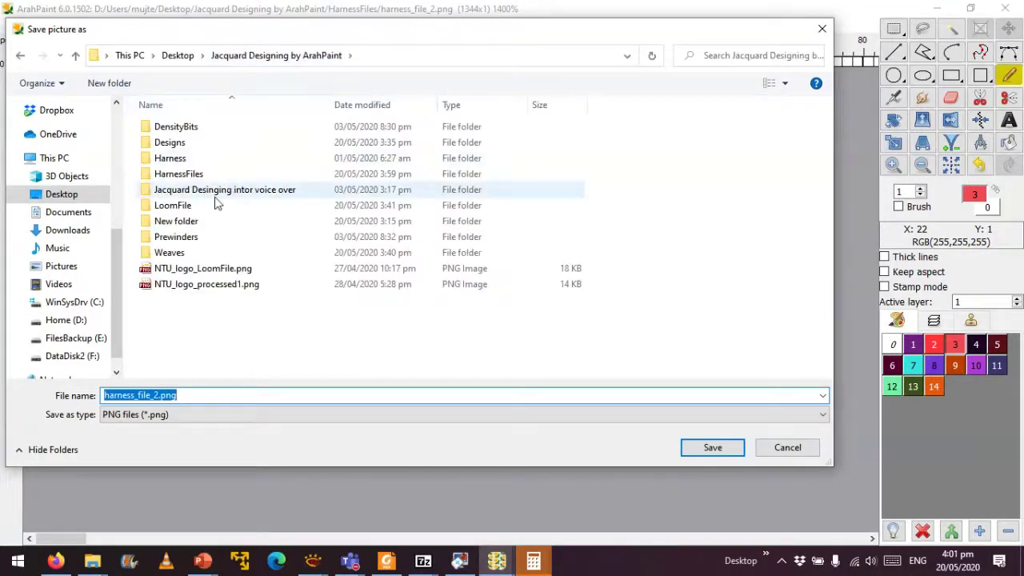
pyautogui.click(204, 205)
pyautogui.press('Return')
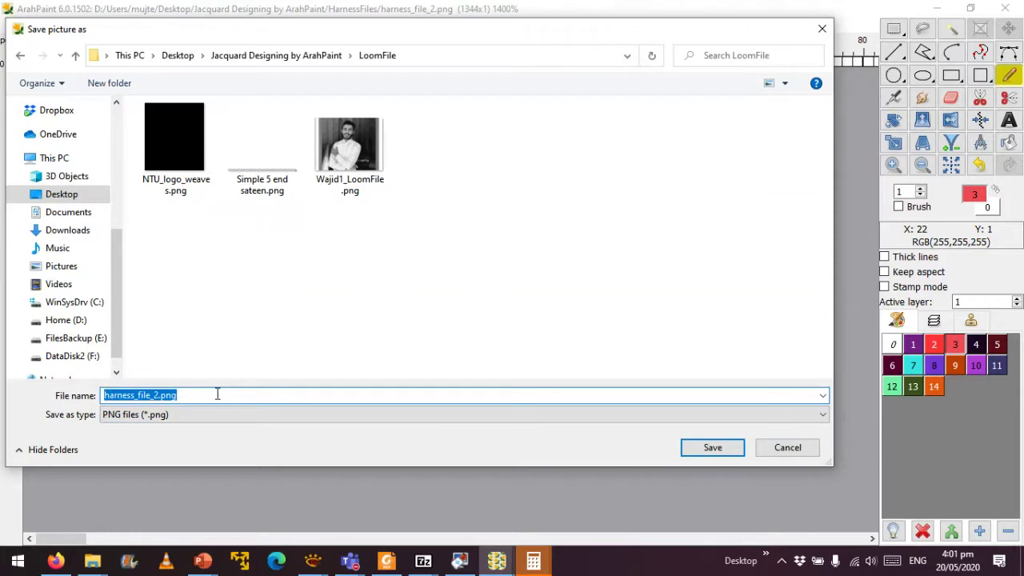
pyautogui.write('motive_loomFile')
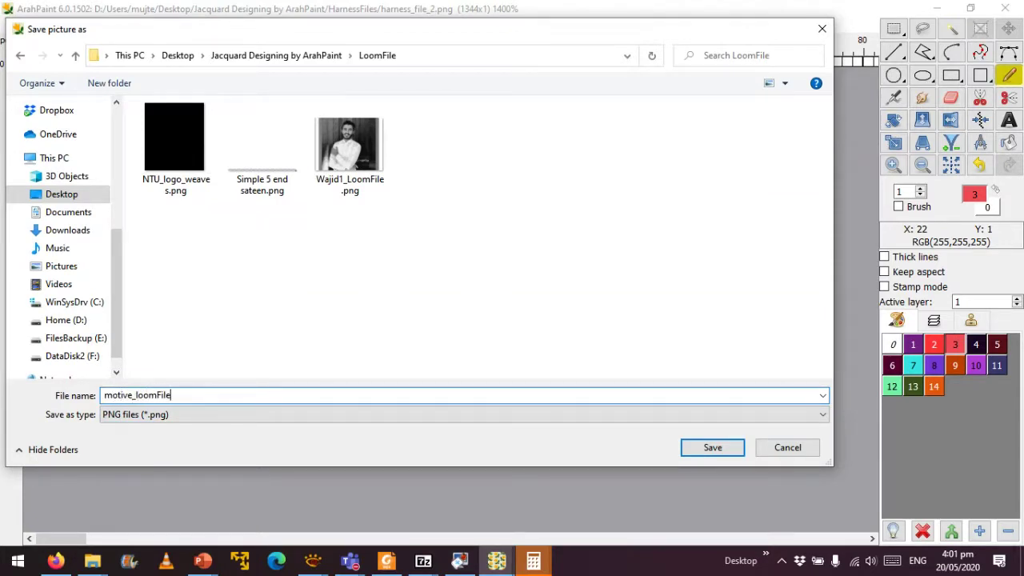
pyautogui.click(712, 447)
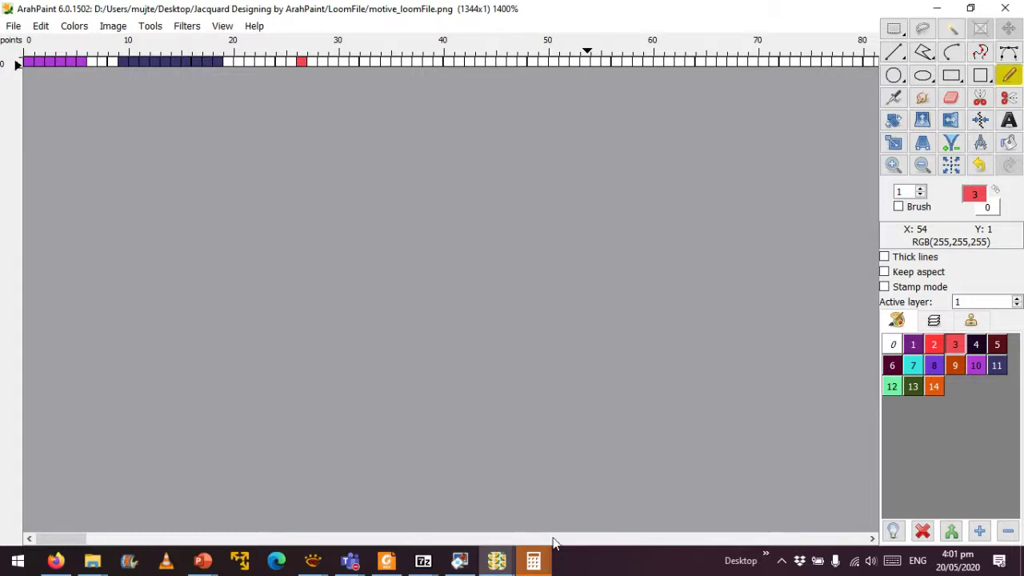
# Look up the 60 × 30 result in Calculator and set the picture's height to 1800 pixels with ArahPaint's Transform tool.
pyautogui.click(534, 560)
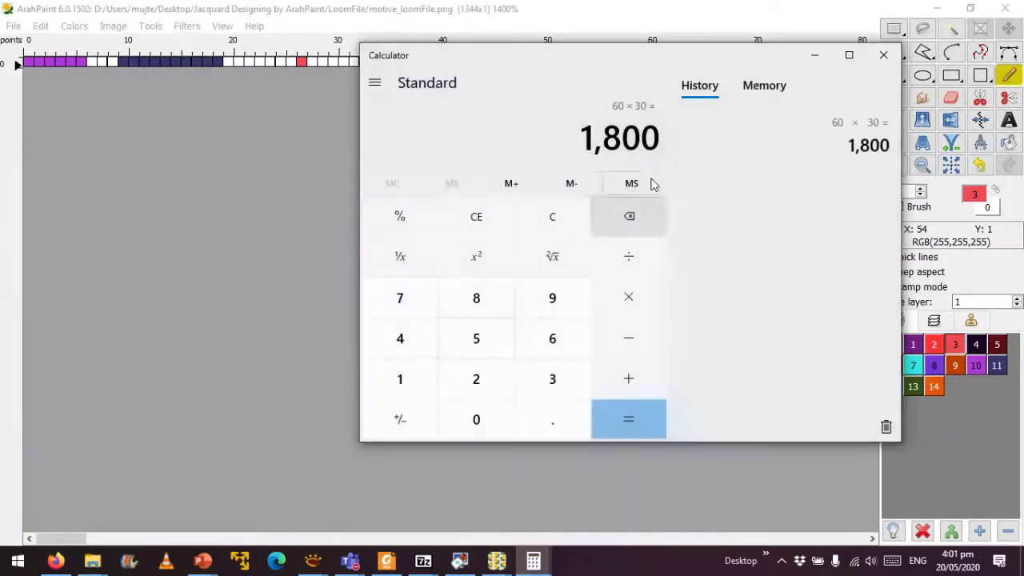
pyautogui.click(264, 96)
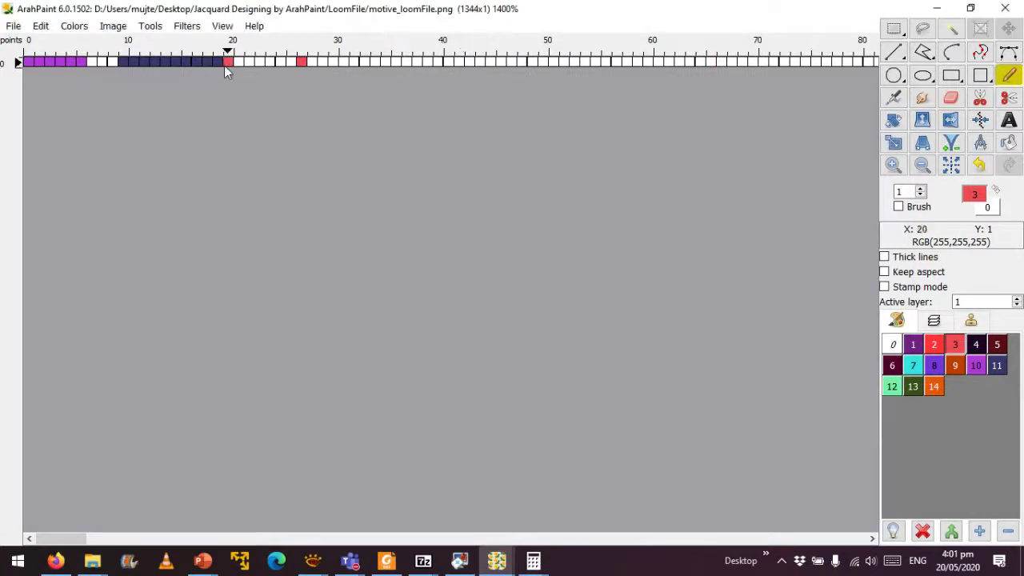
pyautogui.click(893, 143)
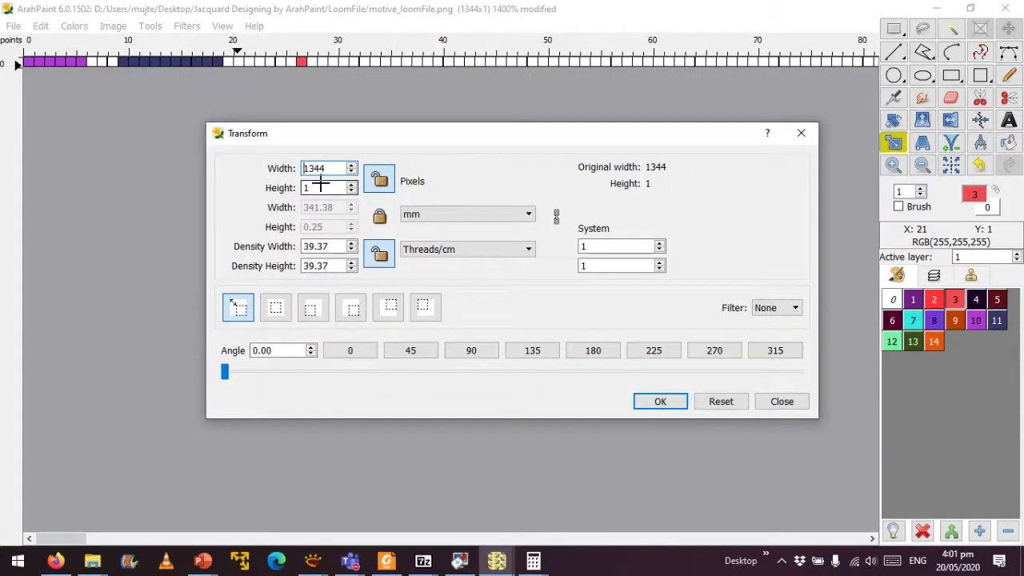
pyautogui.click(557, 216)
pyautogui.doubleClick(324, 188)
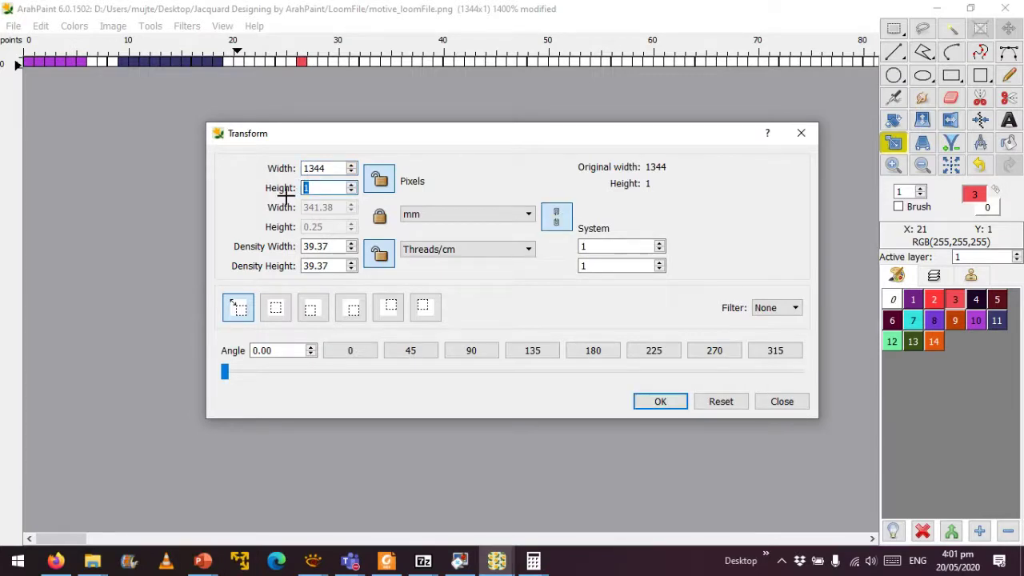
pyautogui.write('1800')
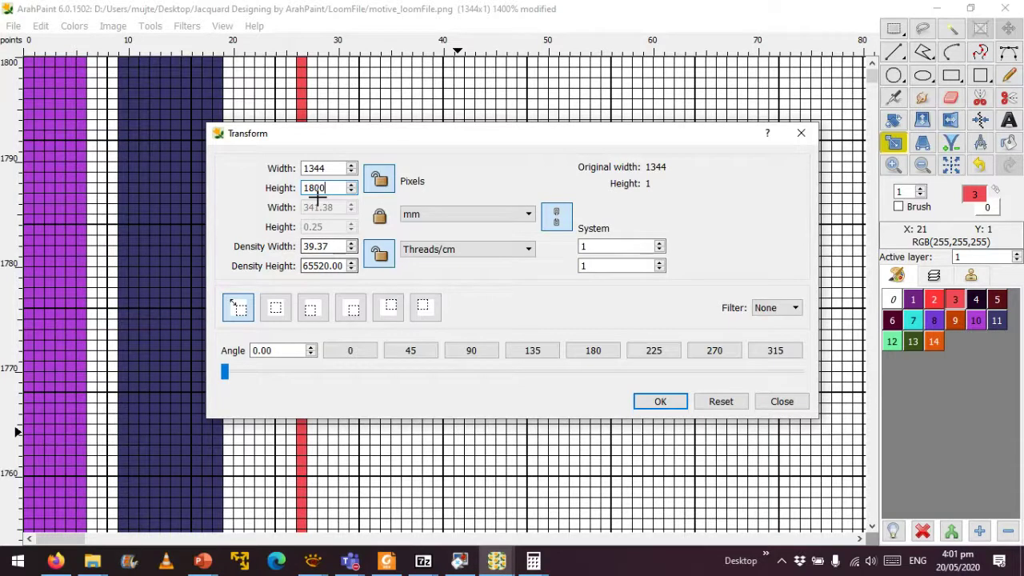
pyautogui.click(658, 401)
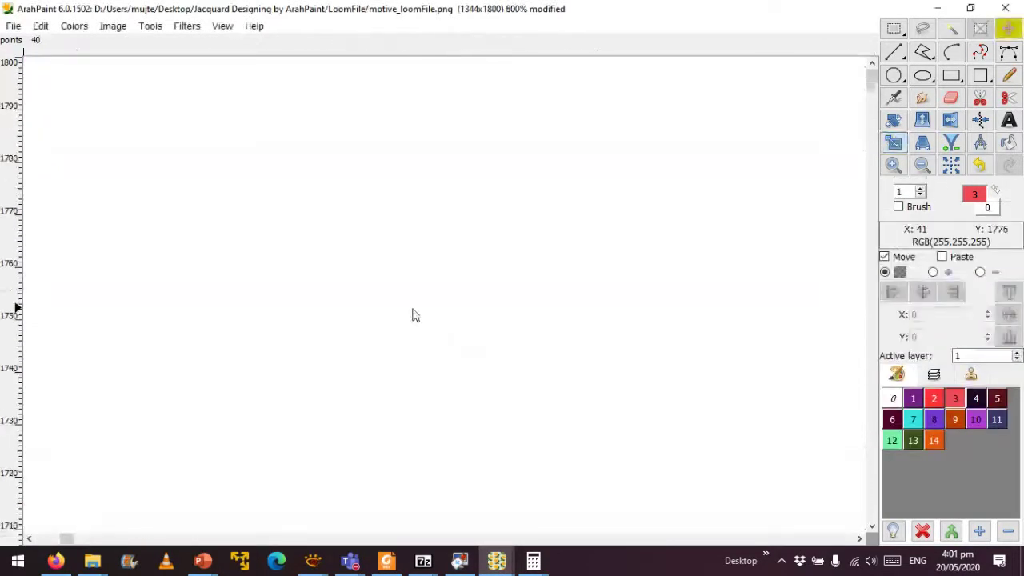
# Check the coloured hook columns of the resized loom picture and save it under its existing name.
pyautogui.click(222, 26)
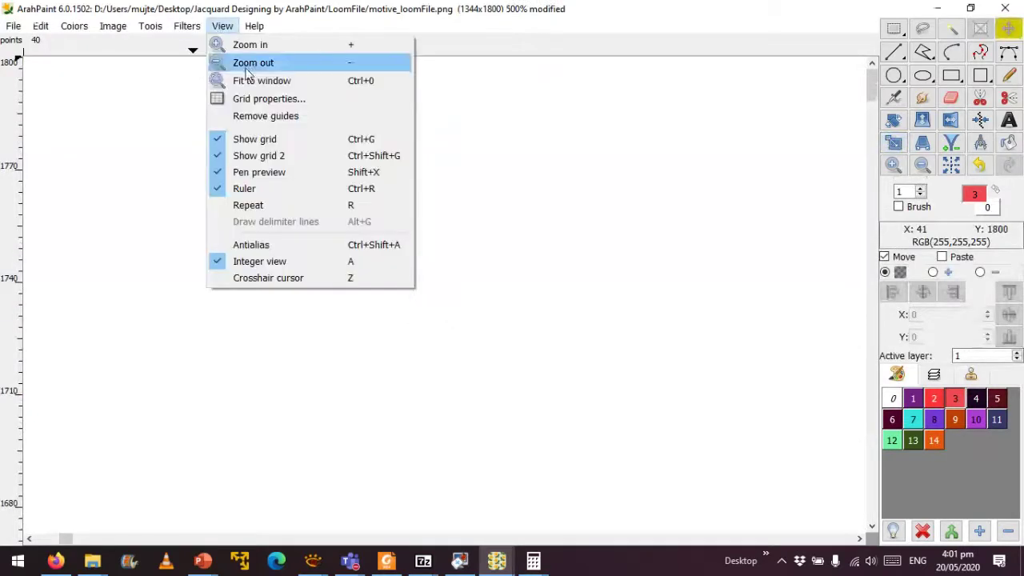
pyautogui.click(266, 85)
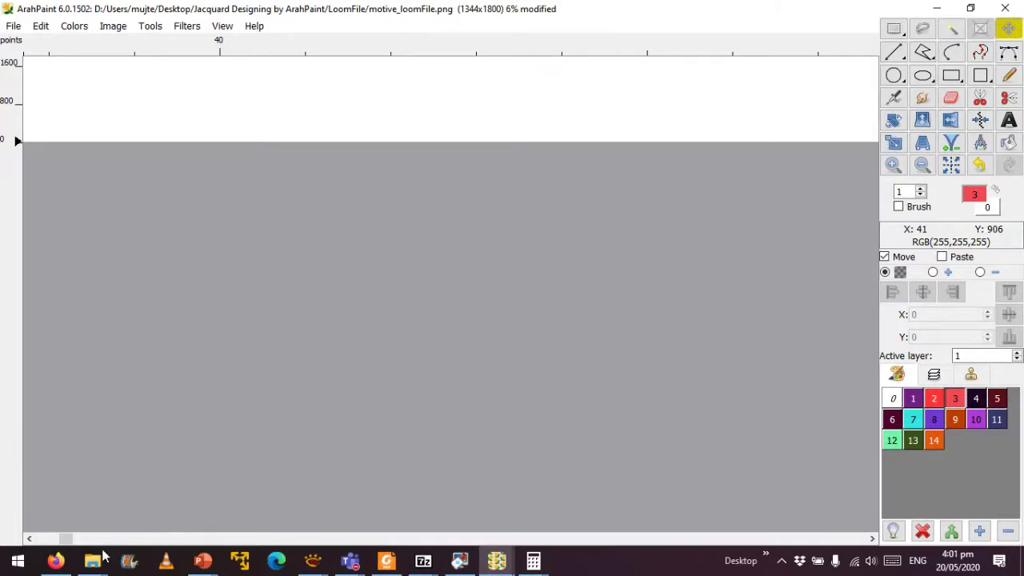
pyautogui.moveTo(70, 539); pyautogui.dragTo(27, 525)
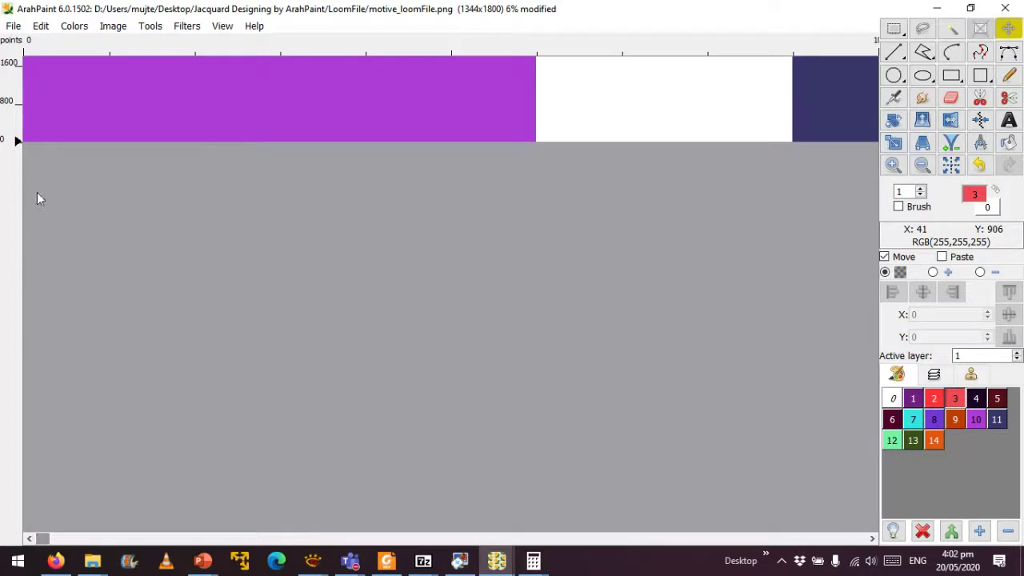
pyautogui.moveTo(50, 543)
pyautogui.mouseDown()
pyautogui.moveTo(76, 542)
pyautogui.moveTo(54, 543)
pyautogui.mouseUp()
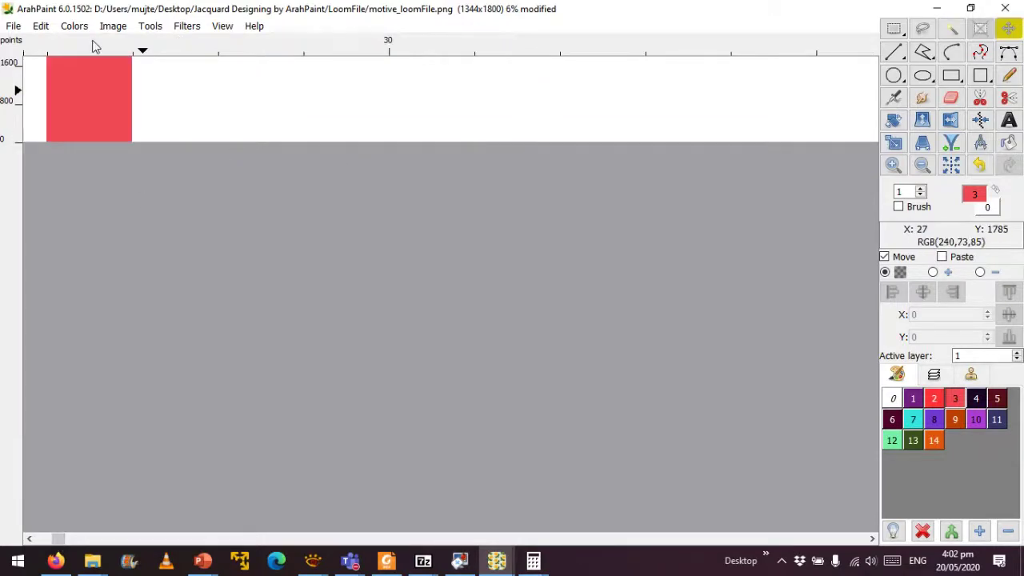
pyautogui.click(14, 27)
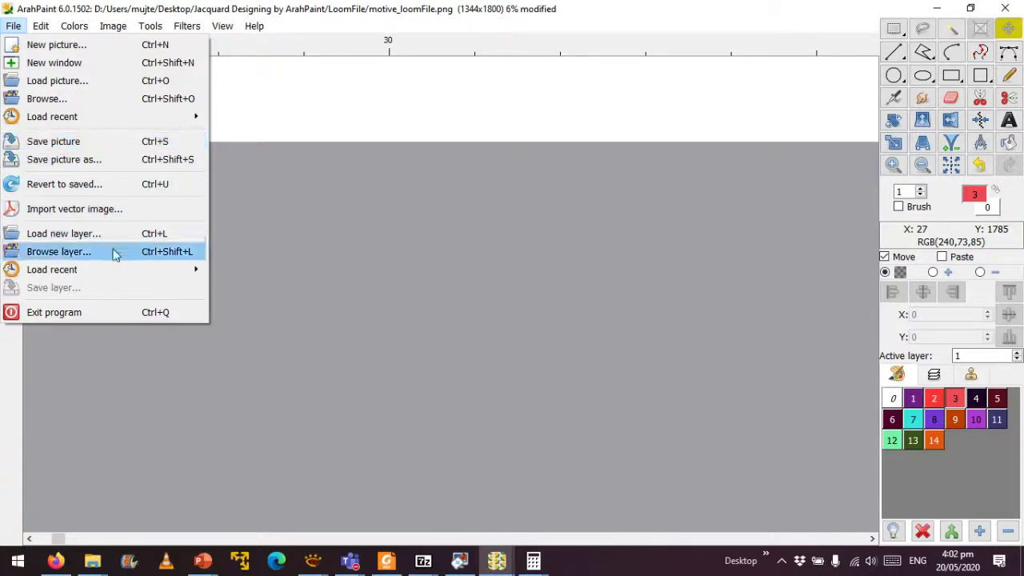
pyautogui.click(403, 224)
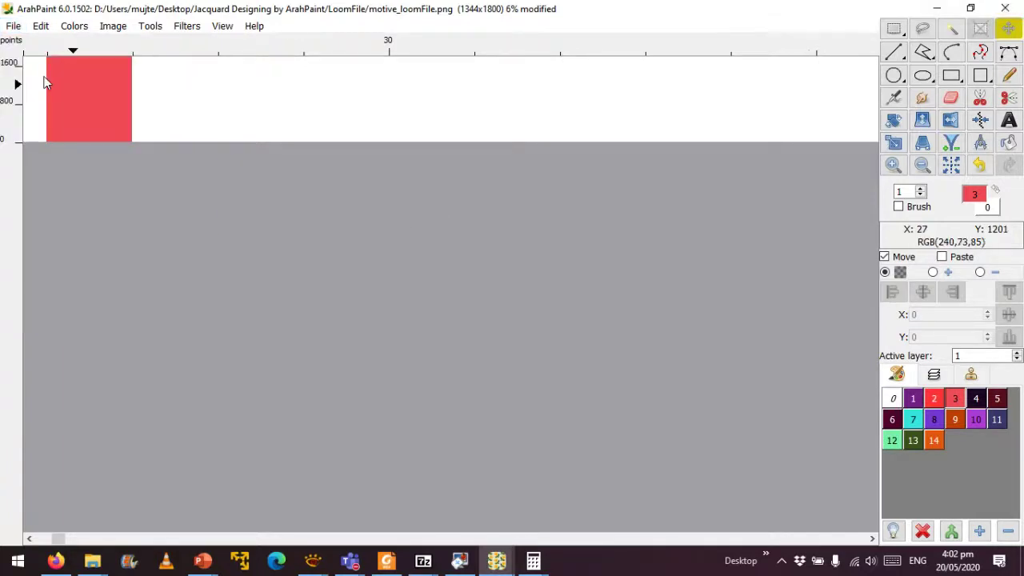
pyautogui.click(13, 26)
pyautogui.click(54, 141)
# Create a blank 1344x1 picture, then load the recent motive_loomFile.png in its place without saving the blank one.
pyautogui.click(14, 26)
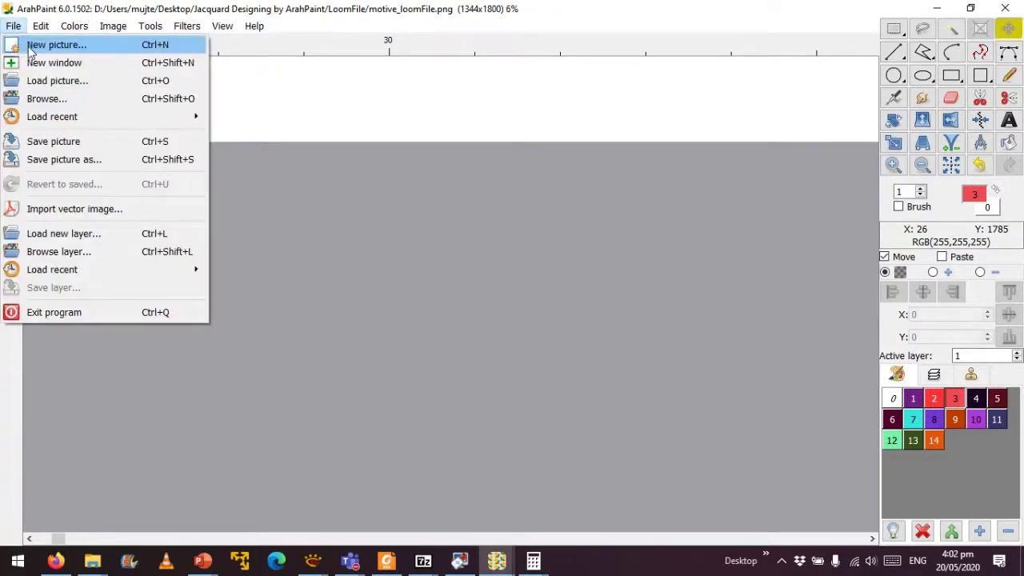
pyautogui.click(31, 51)
pyautogui.click(485, 414)
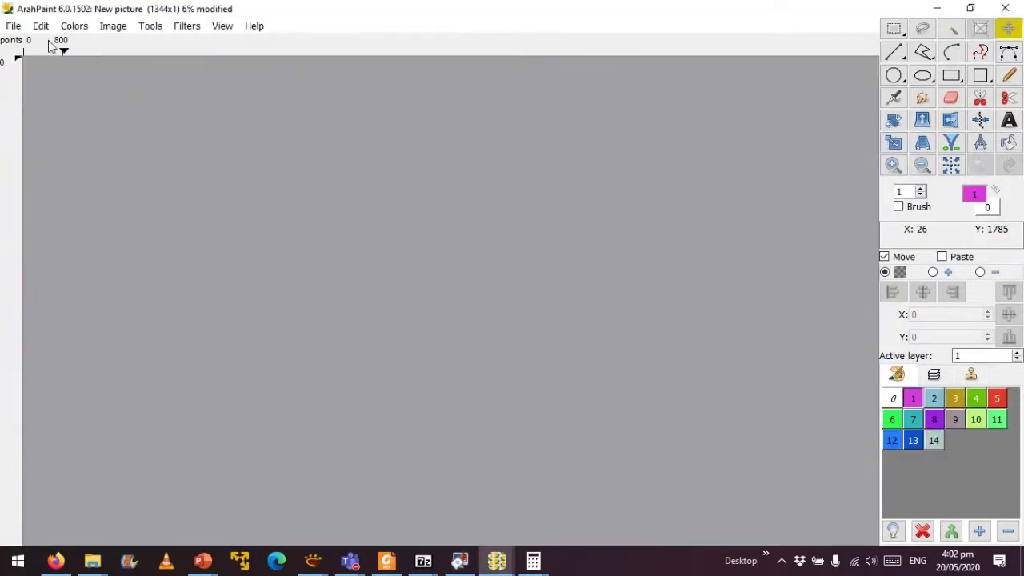
pyautogui.click(14, 26)
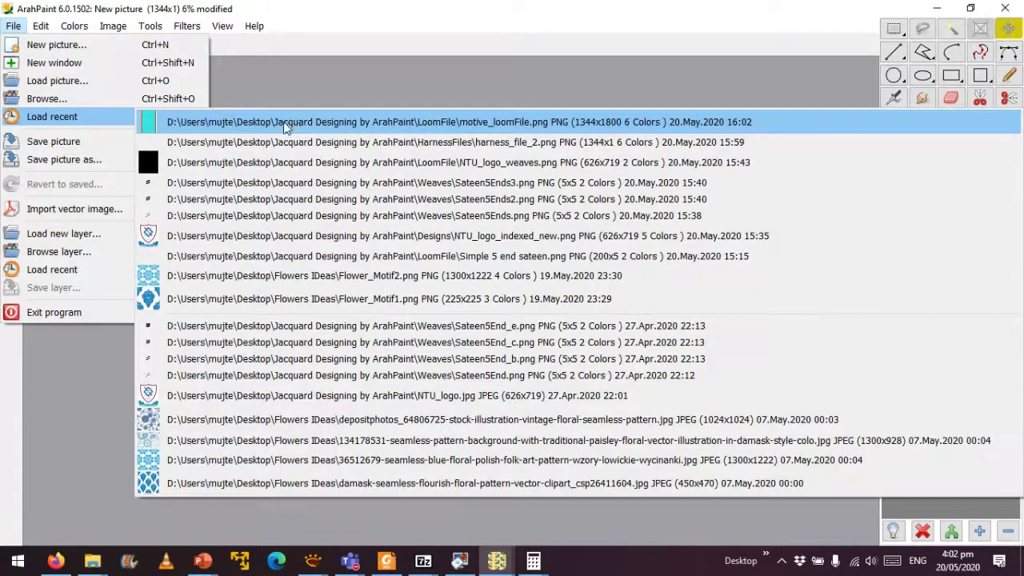
pyautogui.click(284, 126)
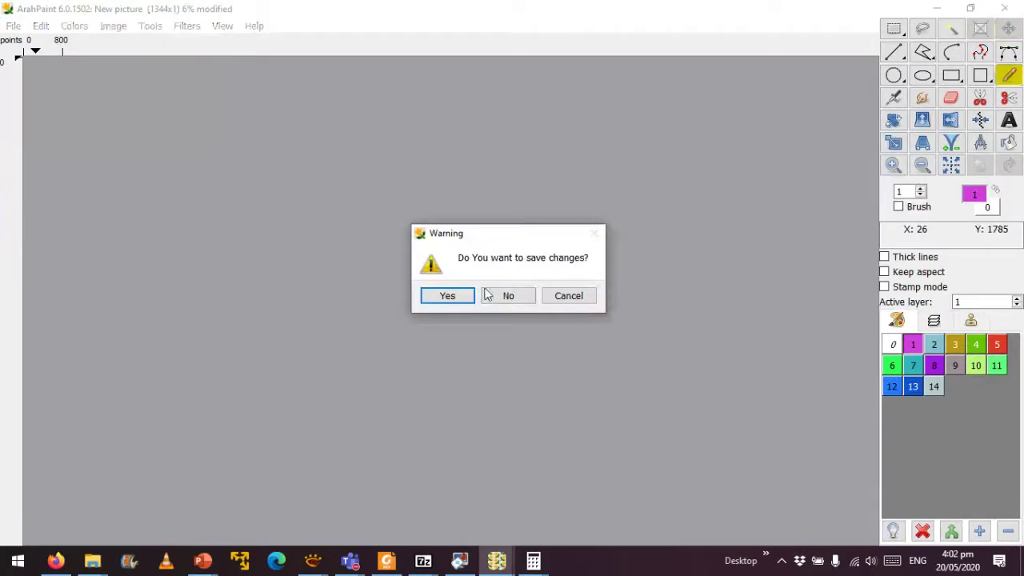
pyautogui.click(488, 295)
# Examine the reloaded loom file along its width at several magnifications.
pyautogui.moveTo(859, 540); pyautogui.dragTo(565, 510)
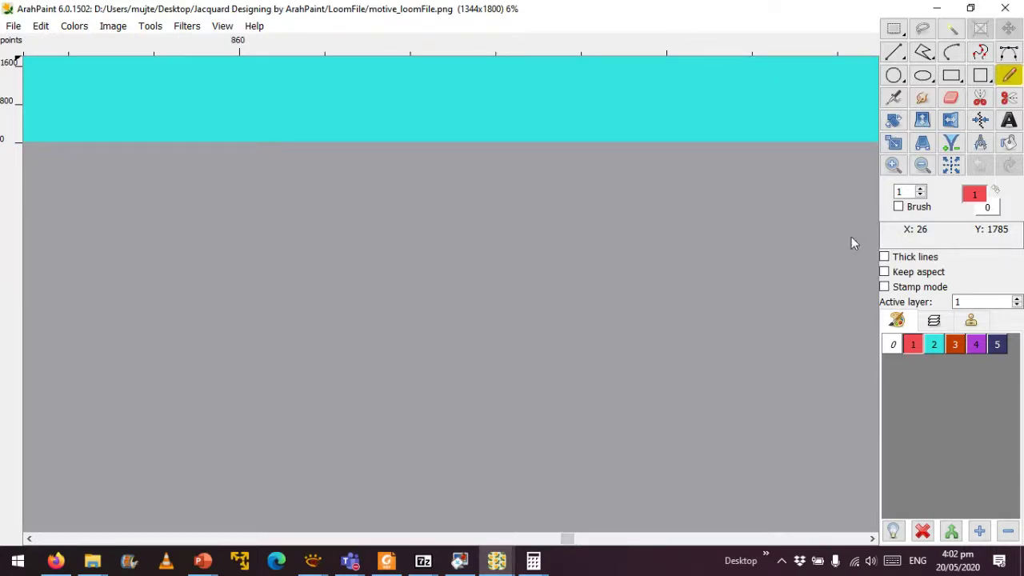
pyautogui.click(894, 165)
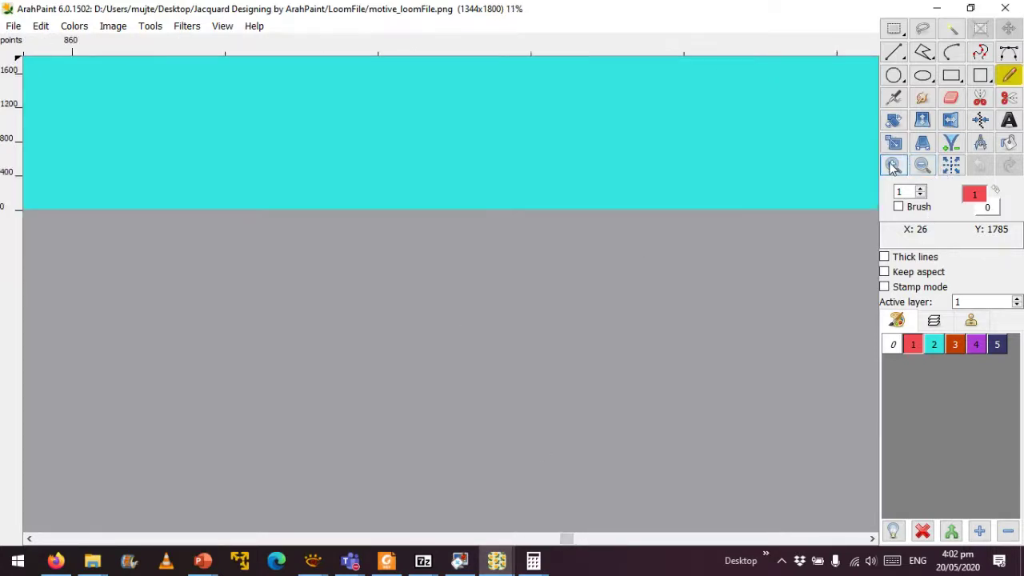
pyautogui.click(893, 165)
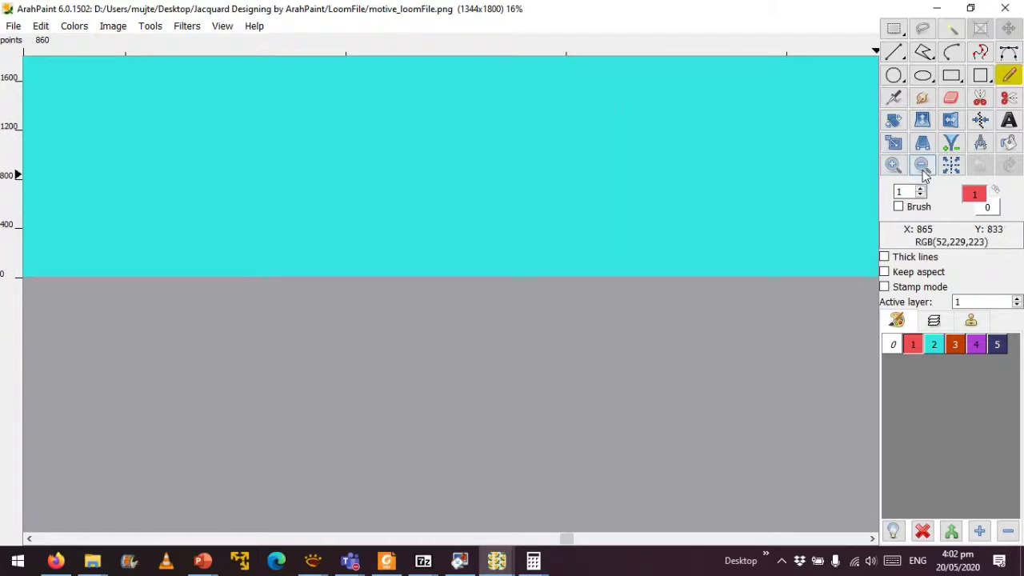
pyautogui.click(922, 166)
pyautogui.click(923, 166)
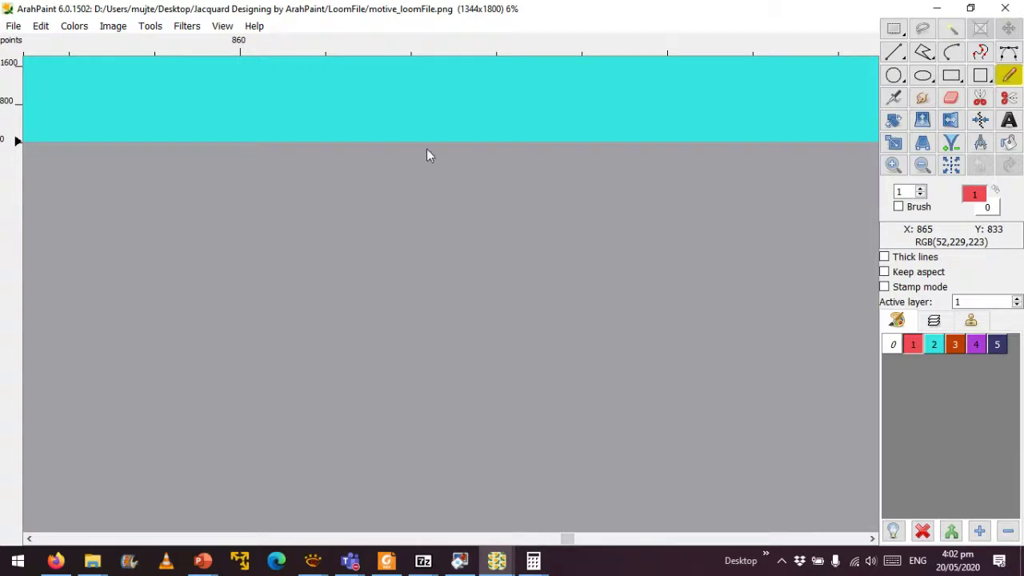
pyautogui.moveTo(562, 542); pyautogui.dragTo(146, 552)
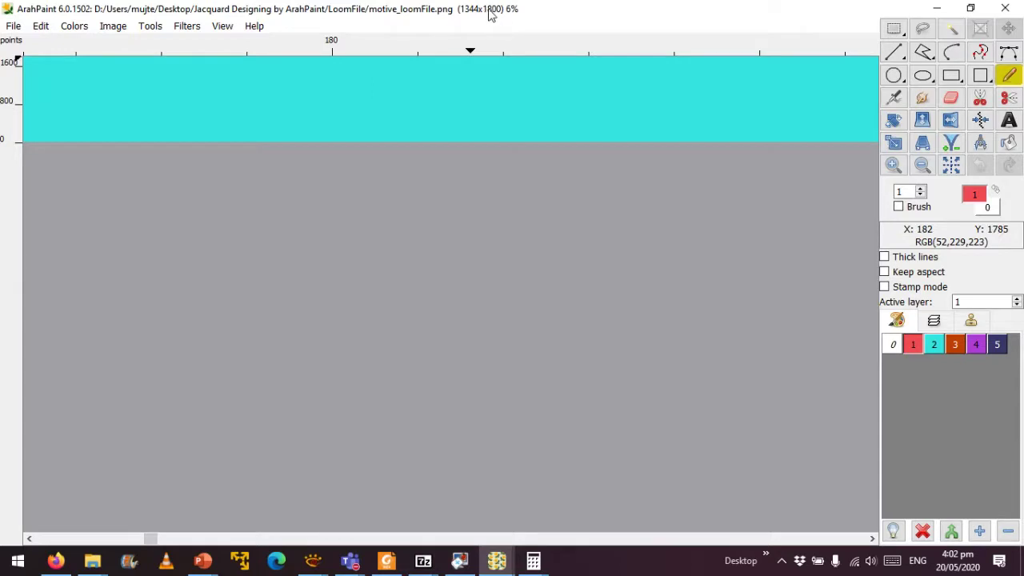
# Close the loom file, flower motif and NTU logo weave picture windows along with the calculator.
pyautogui.click(1009, 10)
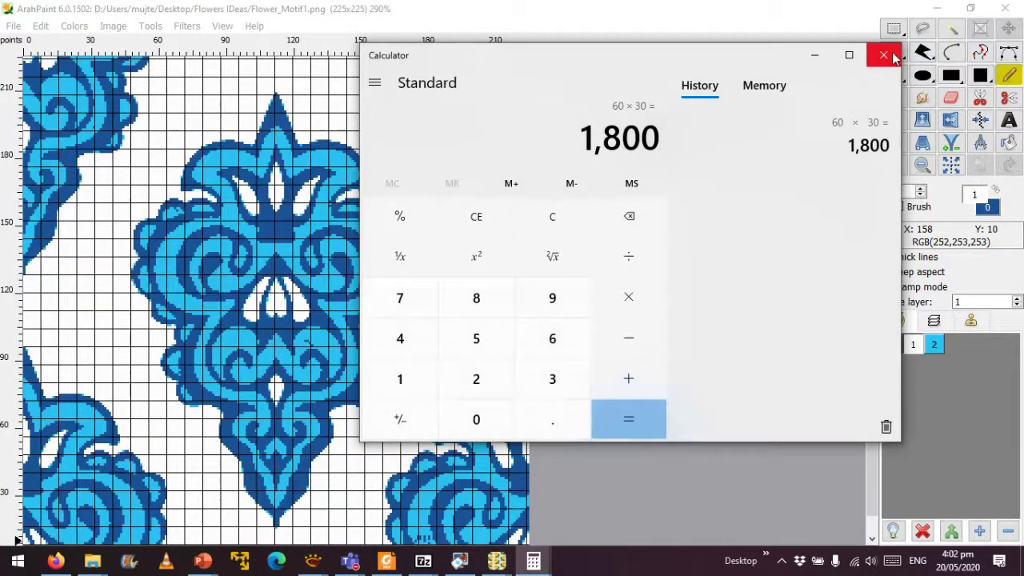
pyautogui.click(883, 50)
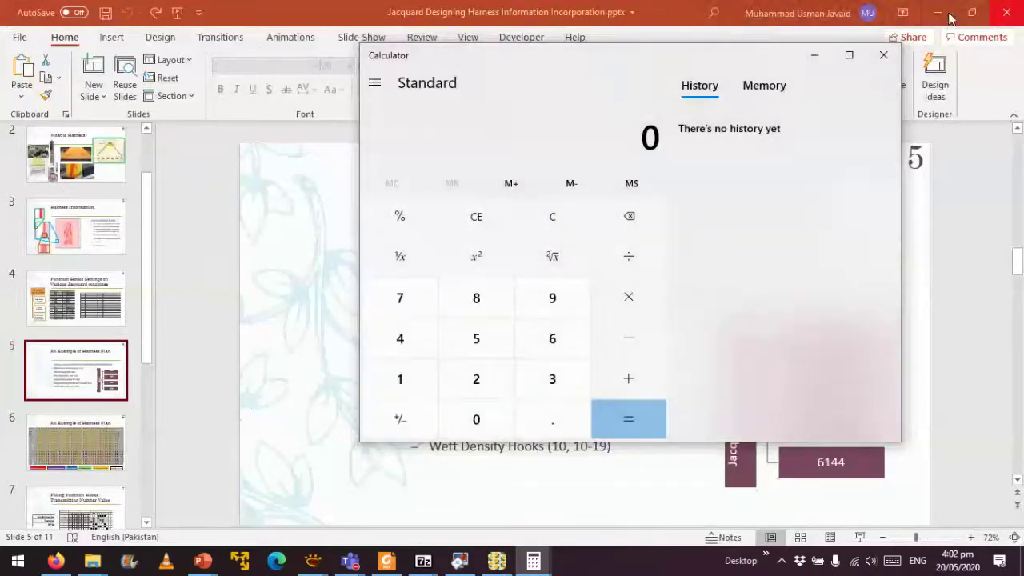
pyautogui.click(999, 560)
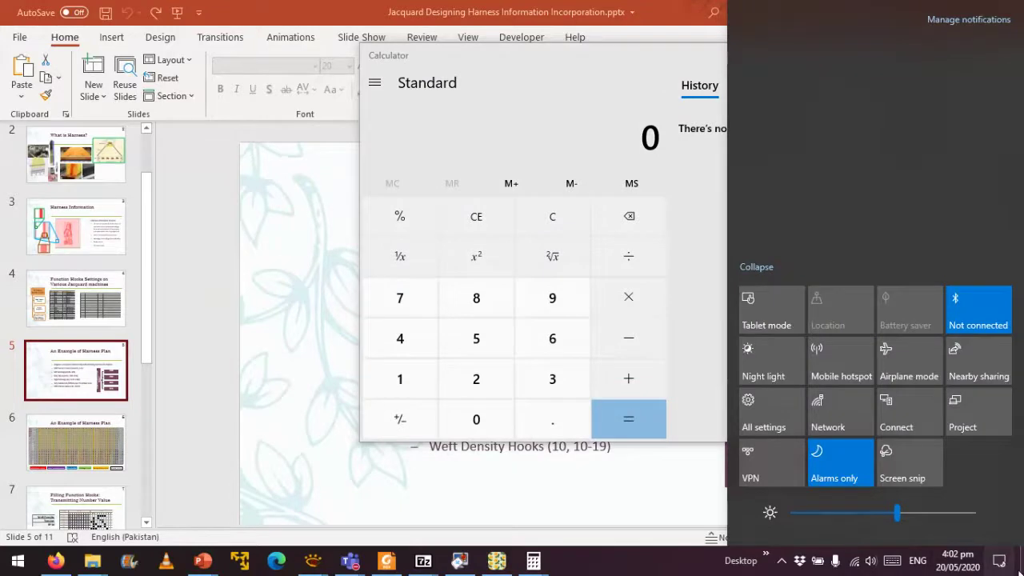
pyautogui.click(999, 560)
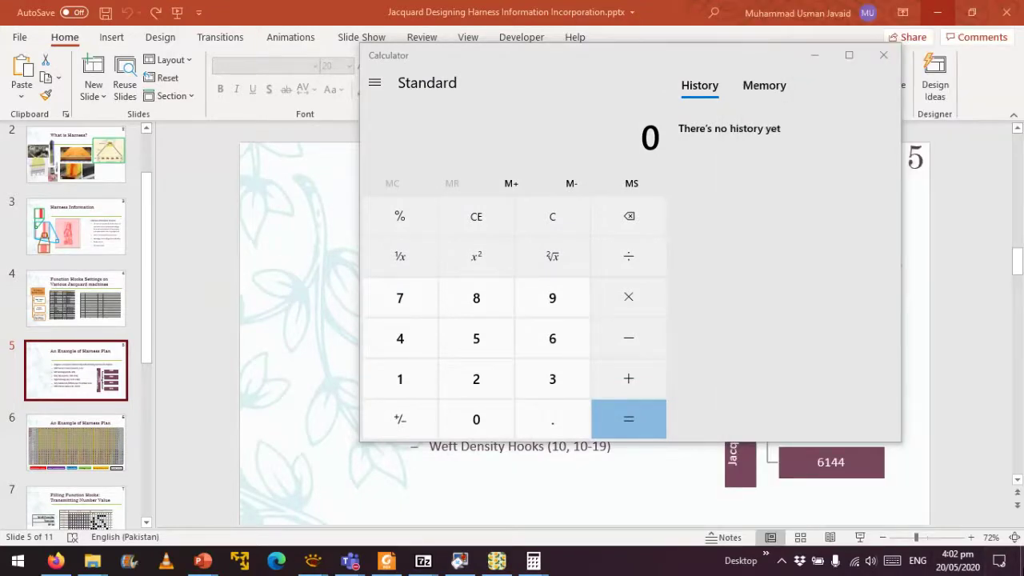
pyautogui.hotkey('alt', 'Tab')
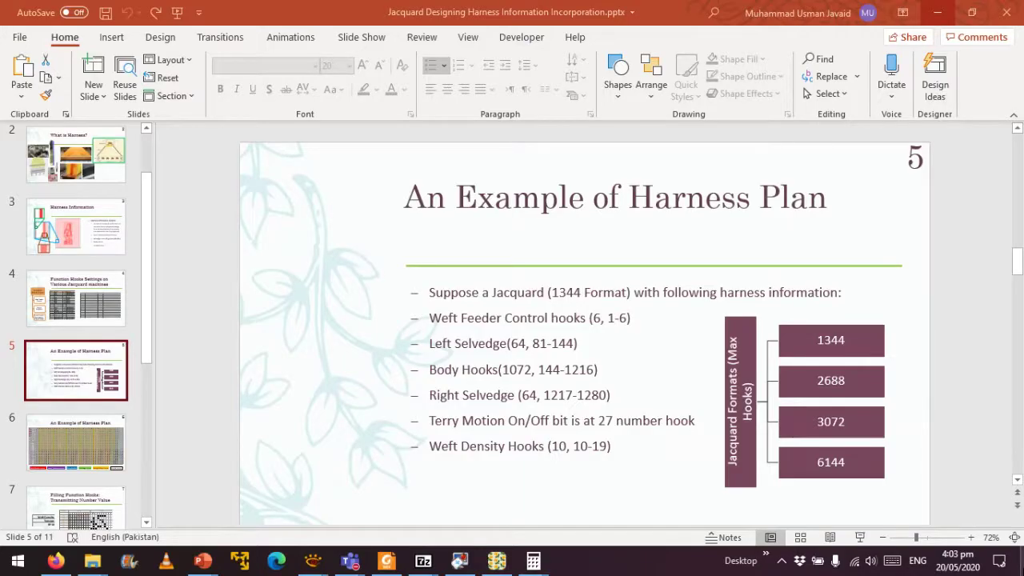
pyautogui.click(496, 560)
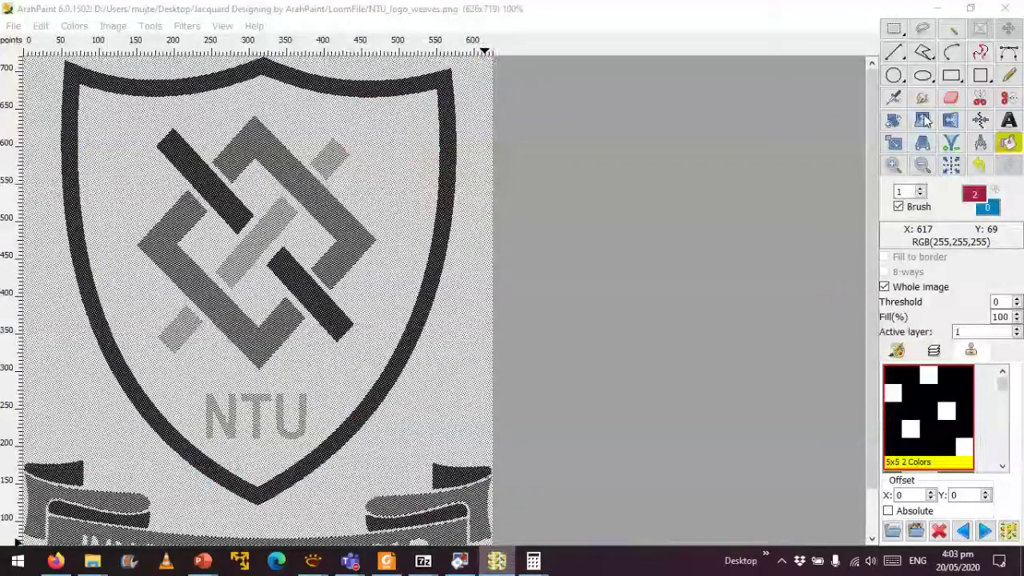
pyautogui.click(1005, 8)
# Start ArahPaint again and load motive_loomFile.png from the recently used pictures.
pyautogui.doubleClick(884, 120)
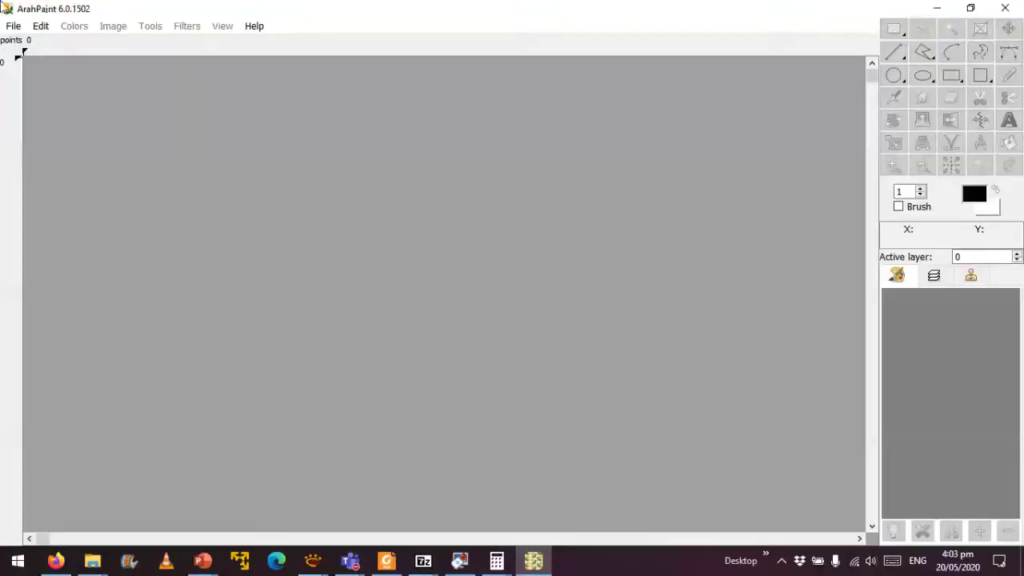
pyautogui.click(15, 26)
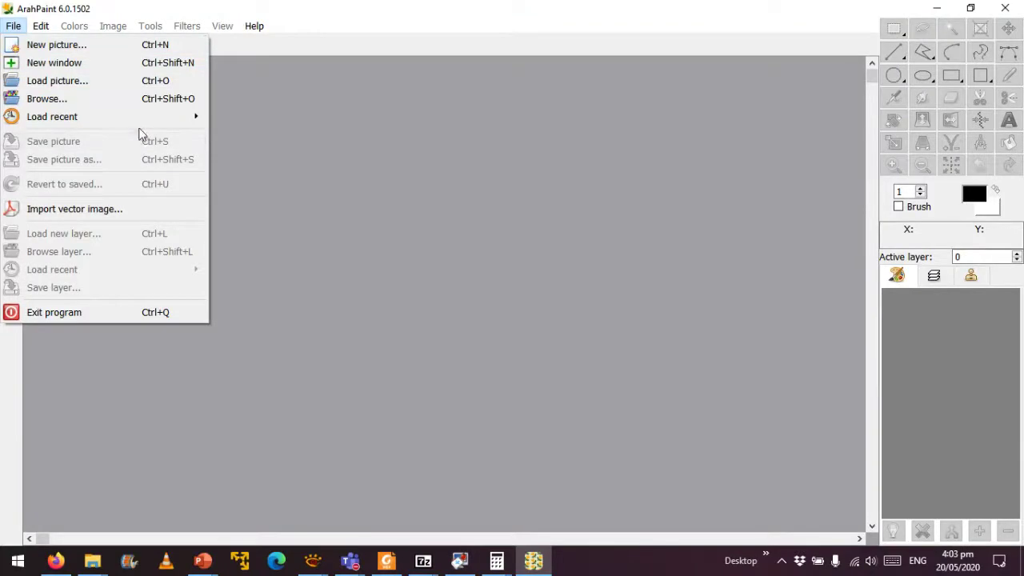
pyautogui.click(195, 124)
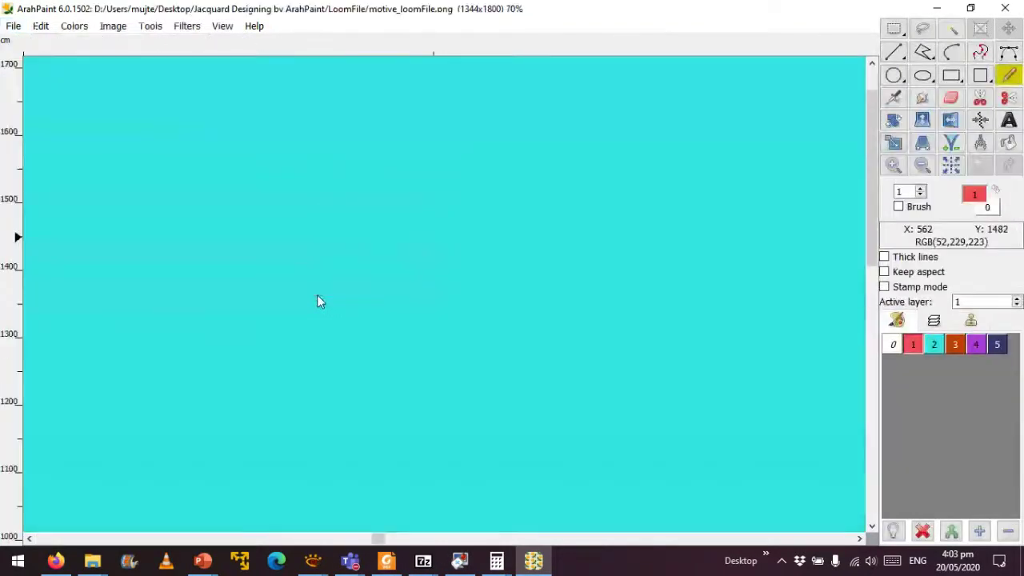
# Examine the motive loom file along its width at reduced magnification, then close it.
pyautogui.scroll(-5, 317, 294)
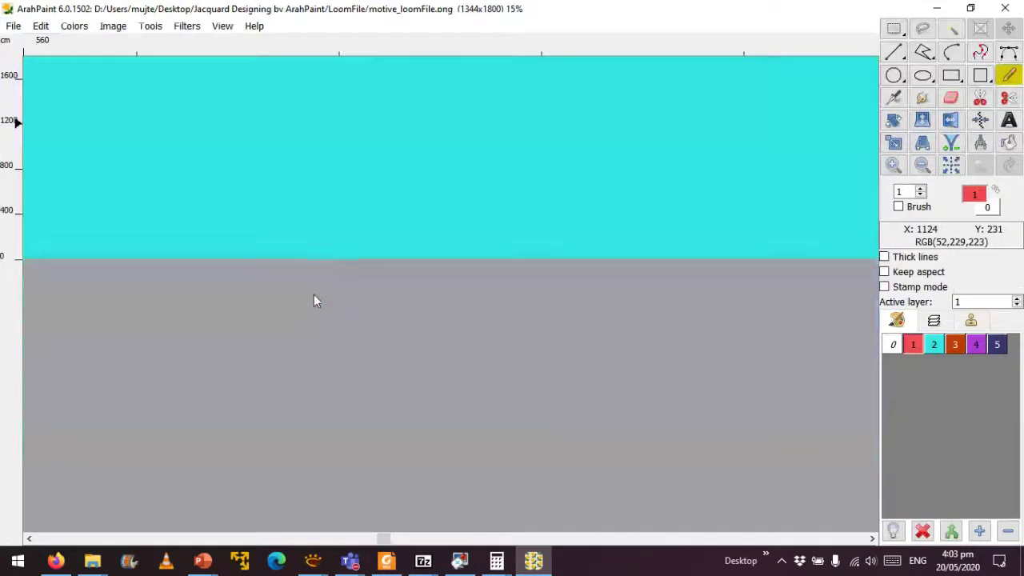
pyautogui.moveTo(385, 539); pyautogui.dragTo(752, 507)
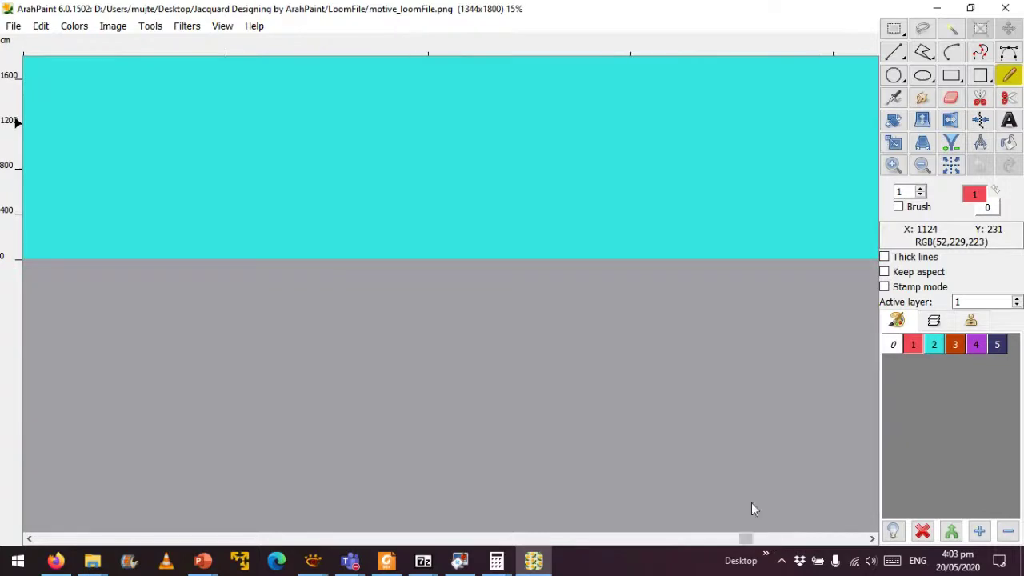
pyautogui.click(1007, 9)
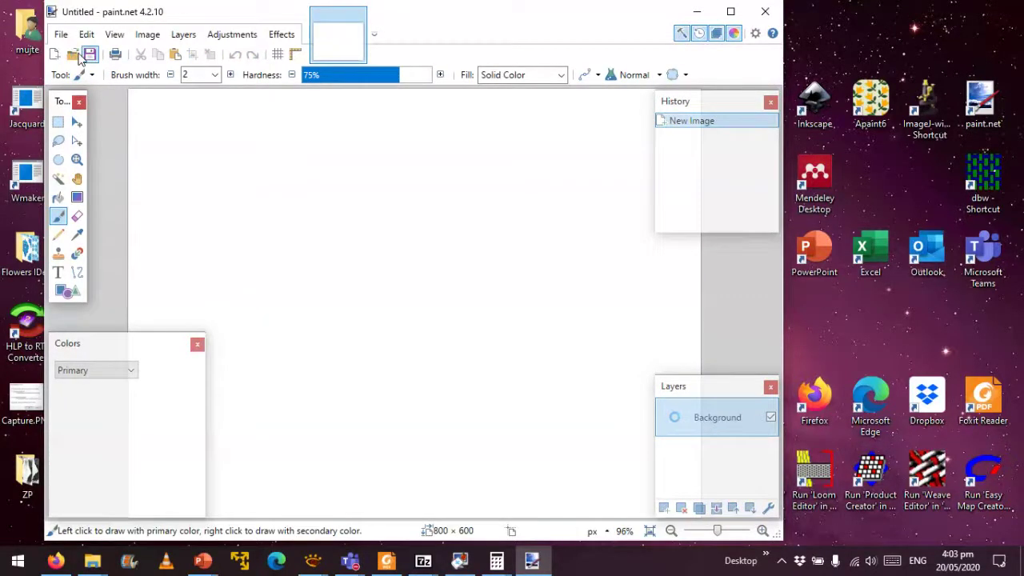
# Switch to paint.net and open motive_loomFile.png from the LoomFile folder of Jacquard Designing by ArahPaint.
pyautogui.click(87, 55)
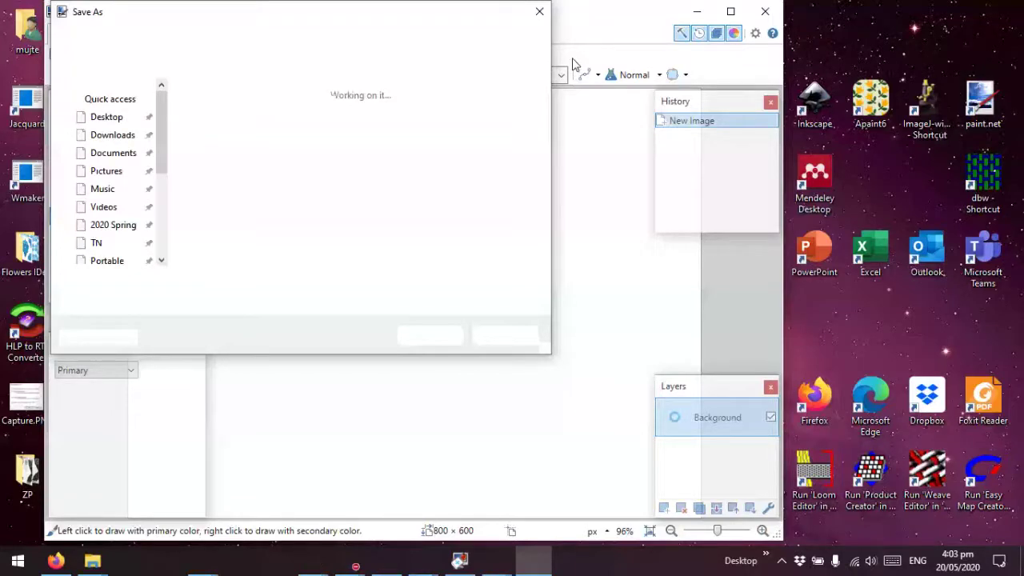
pyautogui.press('Escape')
pyautogui.click(68, 54)
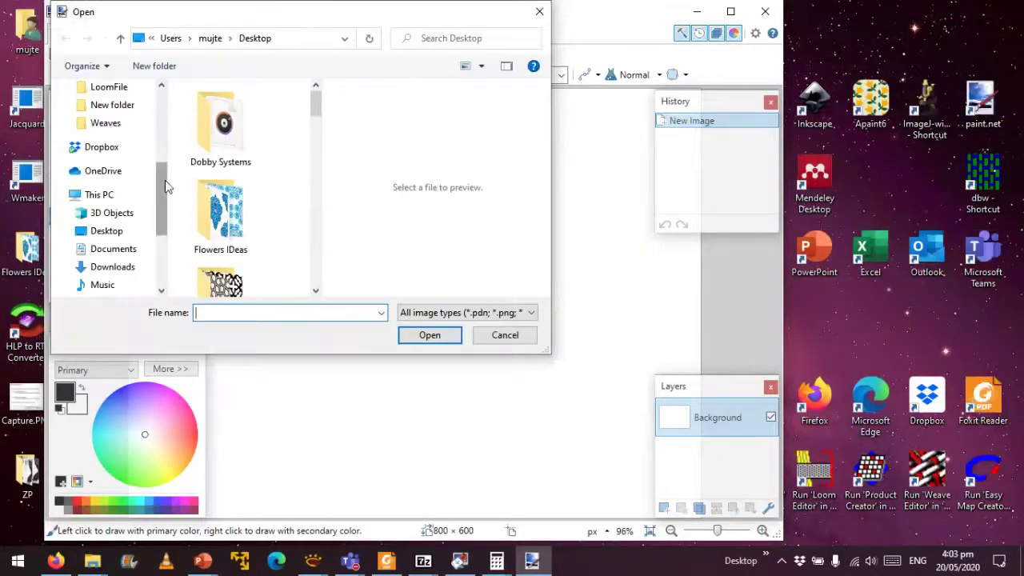
pyautogui.scroll(-5, 286, 197)
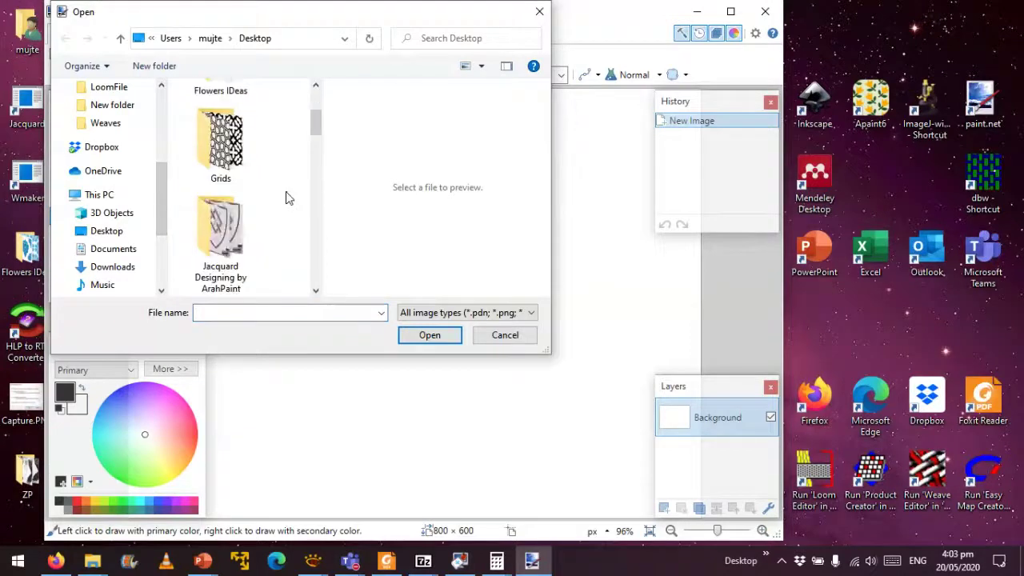
pyautogui.scroll(2, 286, 196)
pyautogui.doubleClick(254, 168)
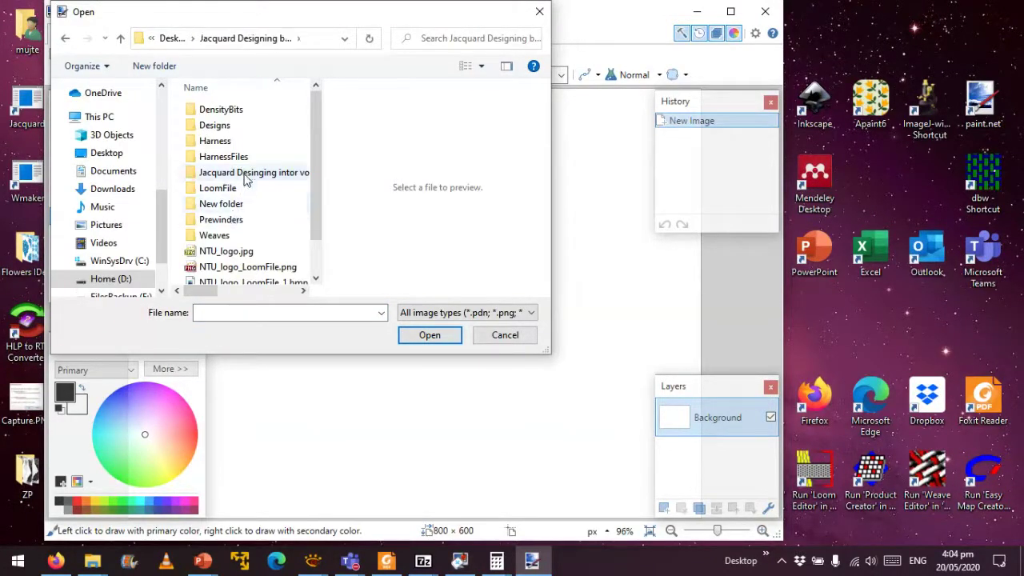
pyautogui.click(240, 190)
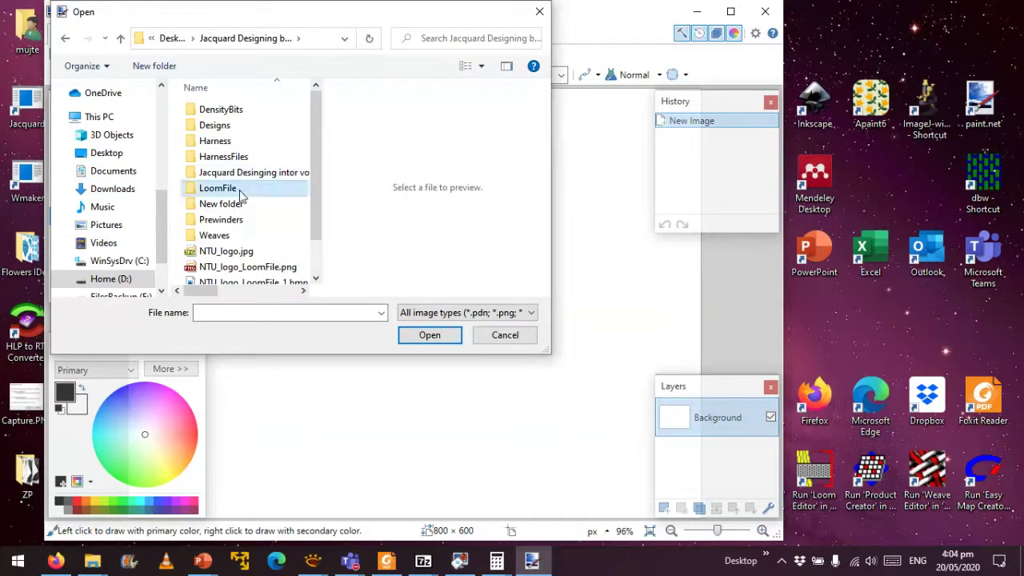
pyautogui.doubleClick(242, 194)
pyautogui.scroll(-1, 273, 232)
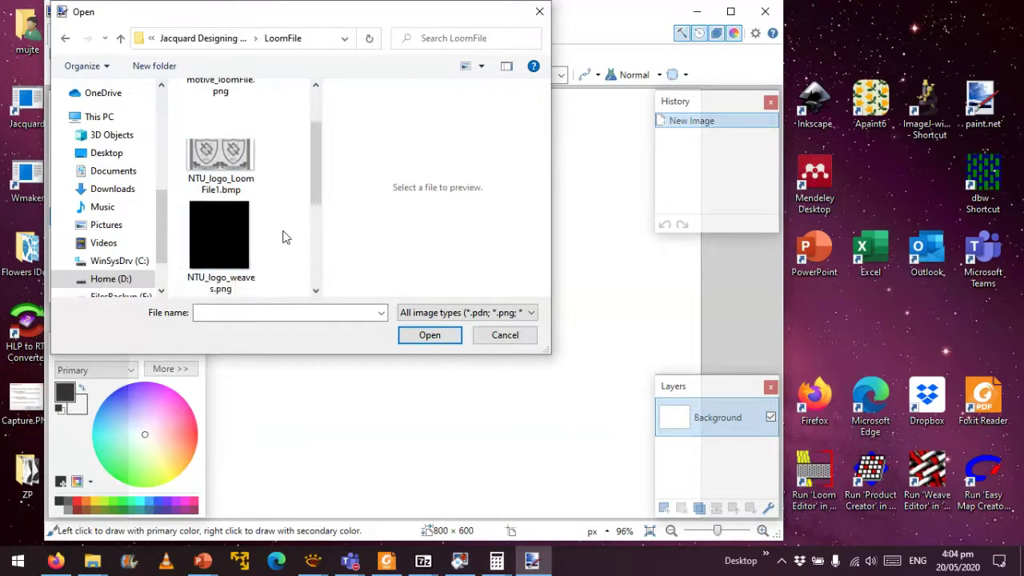
pyautogui.scroll(1, 280, 230)
pyautogui.click(237, 152)
pyautogui.click(428, 335)
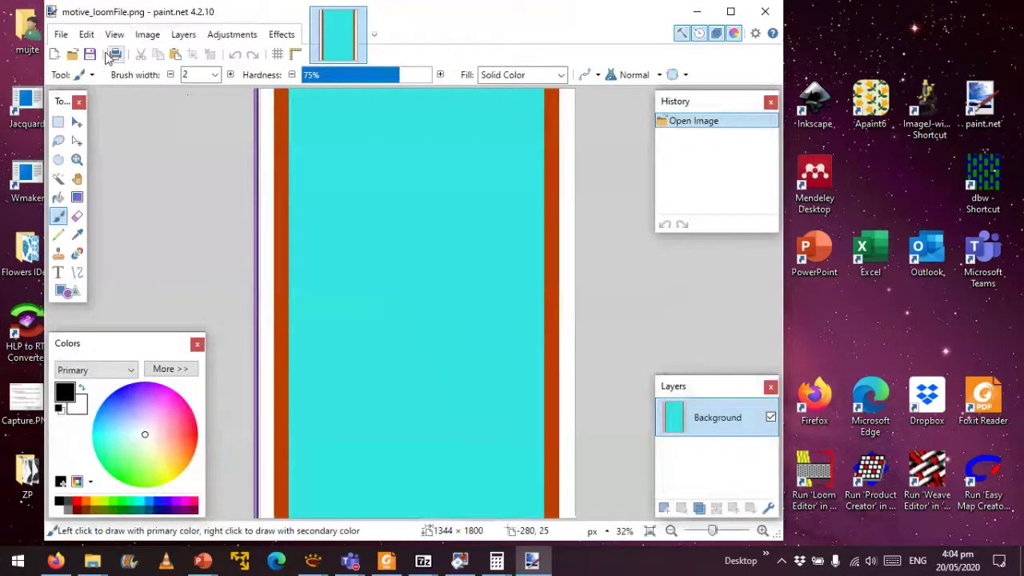
# Save the loom file in BMP format as motive_loomFile.bmp with auto-detected bit depth.
pyautogui.click(61, 34)
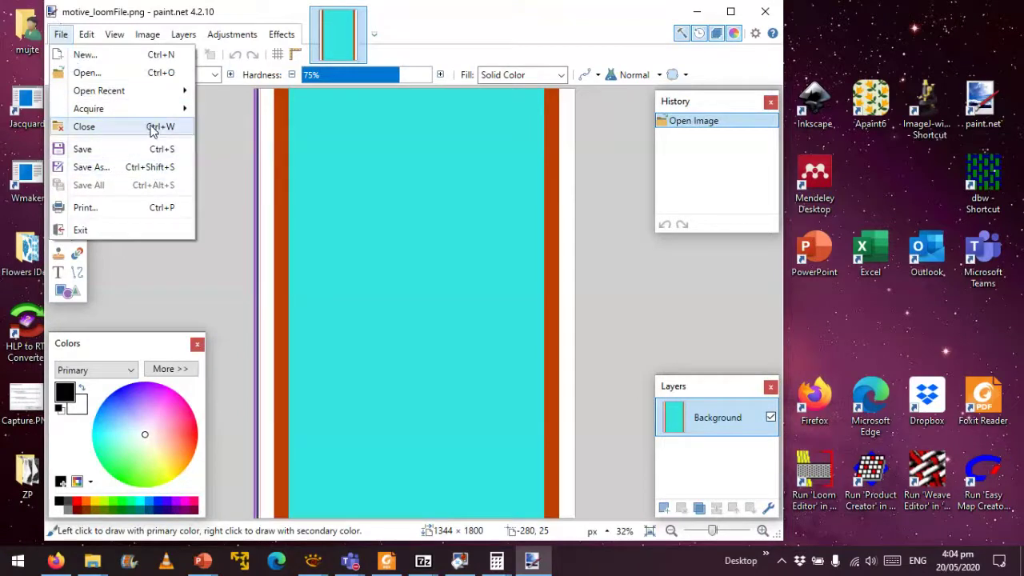
pyautogui.click(166, 166)
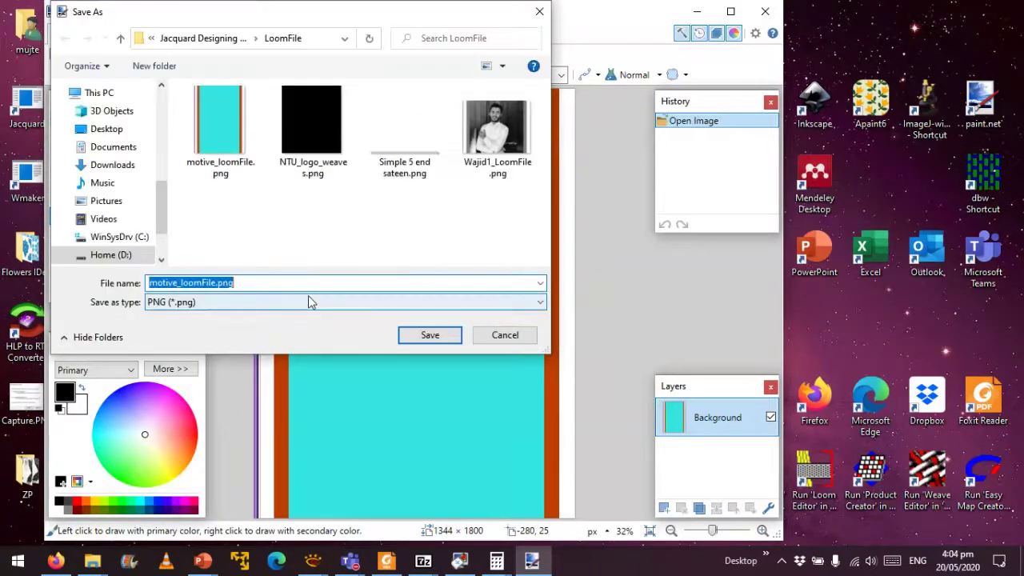
pyautogui.click(304, 304)
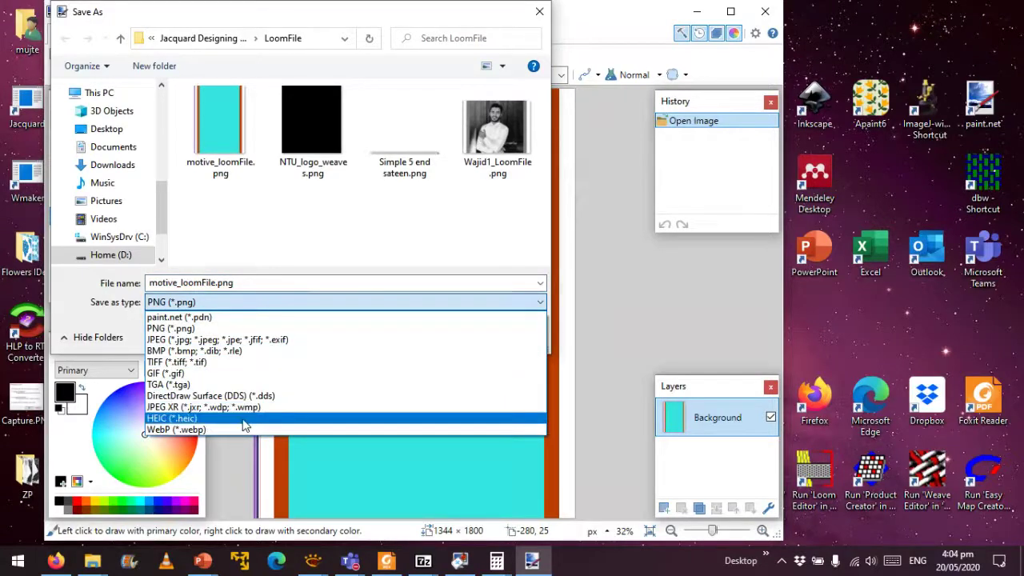
pyautogui.click(241, 351)
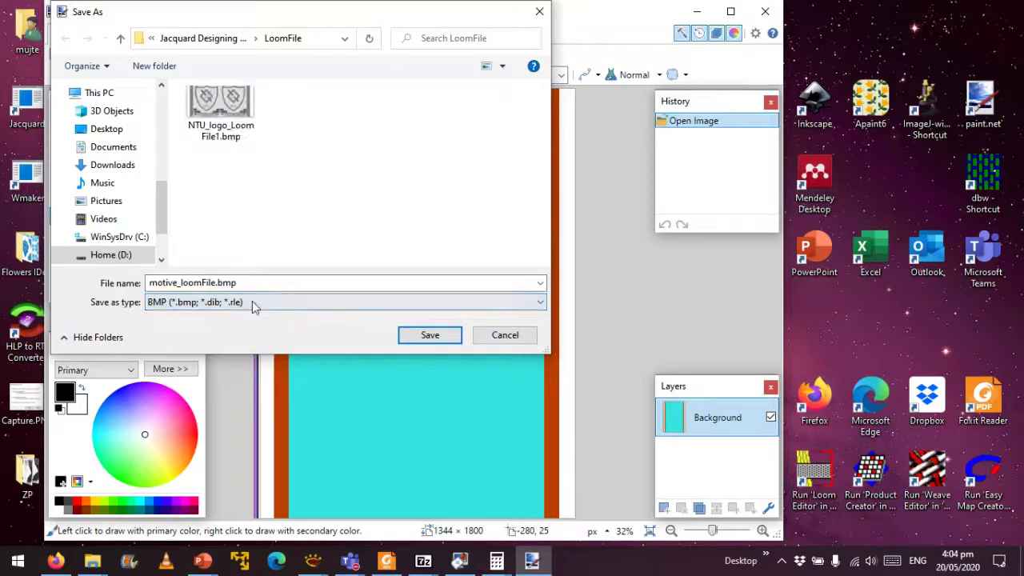
pyautogui.click(403, 337)
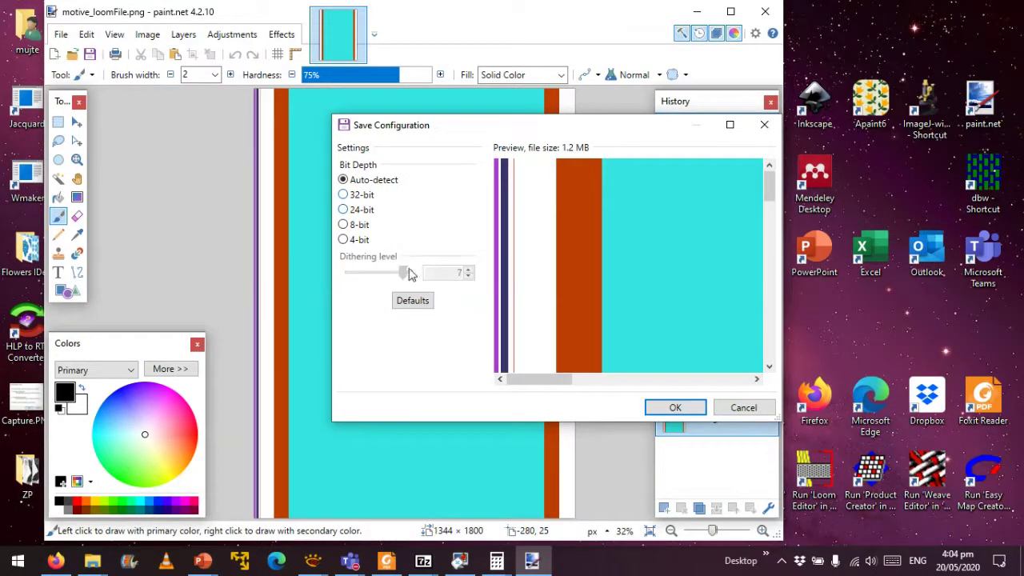
pyautogui.click(675, 409)
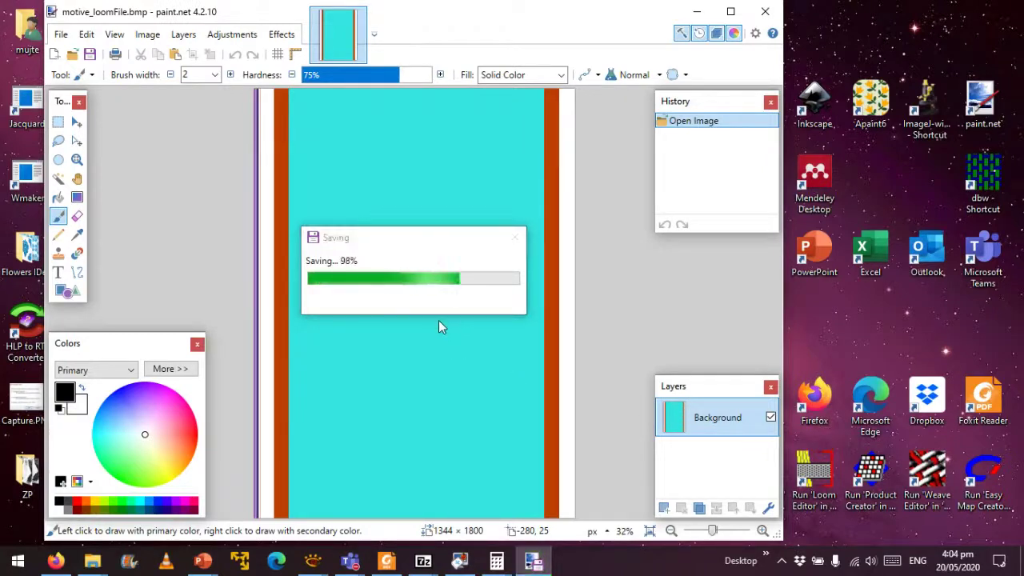
pyautogui.click(598, 75)
pyautogui.click(613, 110)
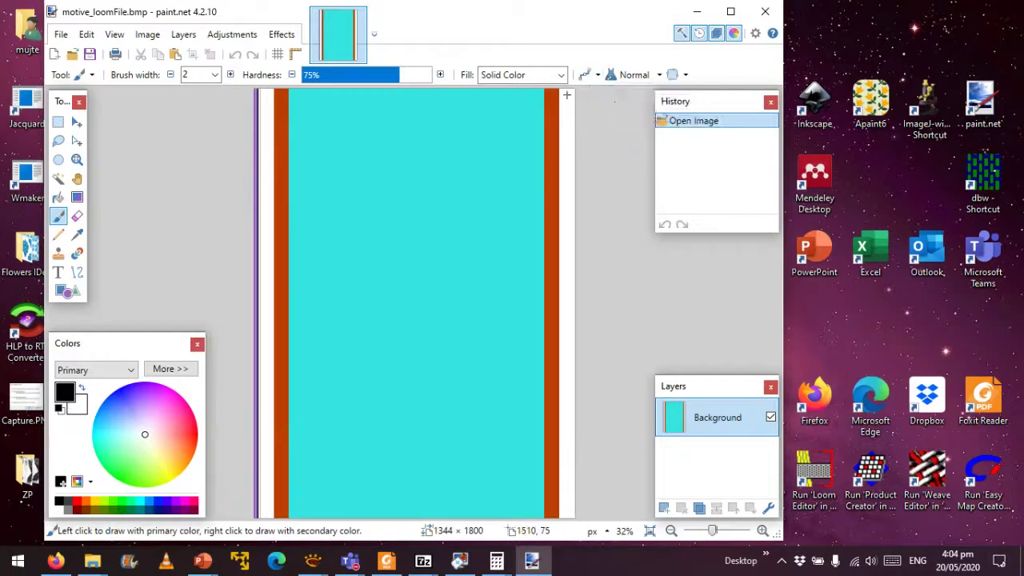
# Save the image again over motive_loomFile.bmp with auto-detected bit depth, then close paint.net.
pyautogui.click(61, 34)
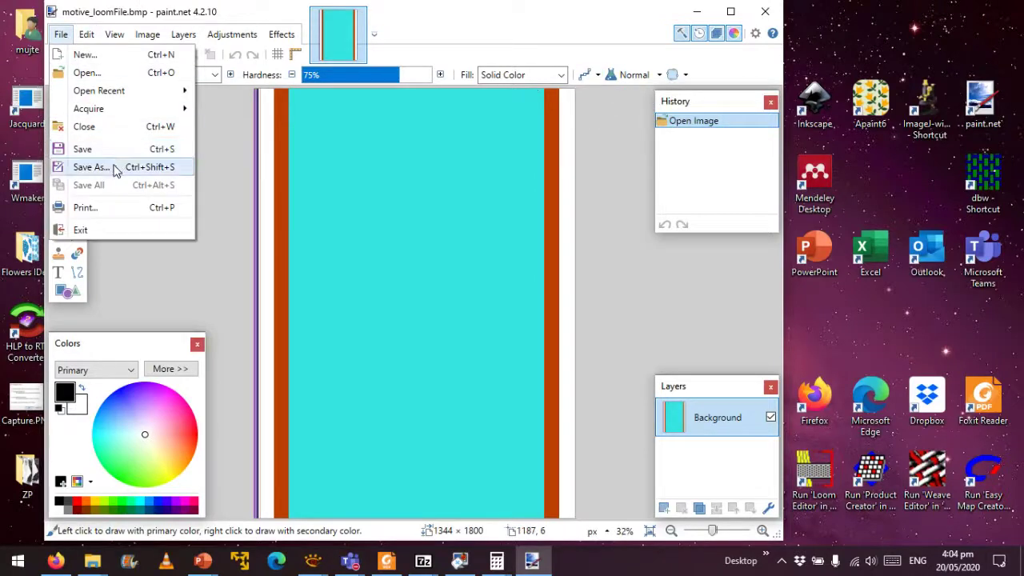
pyautogui.click(317, 203)
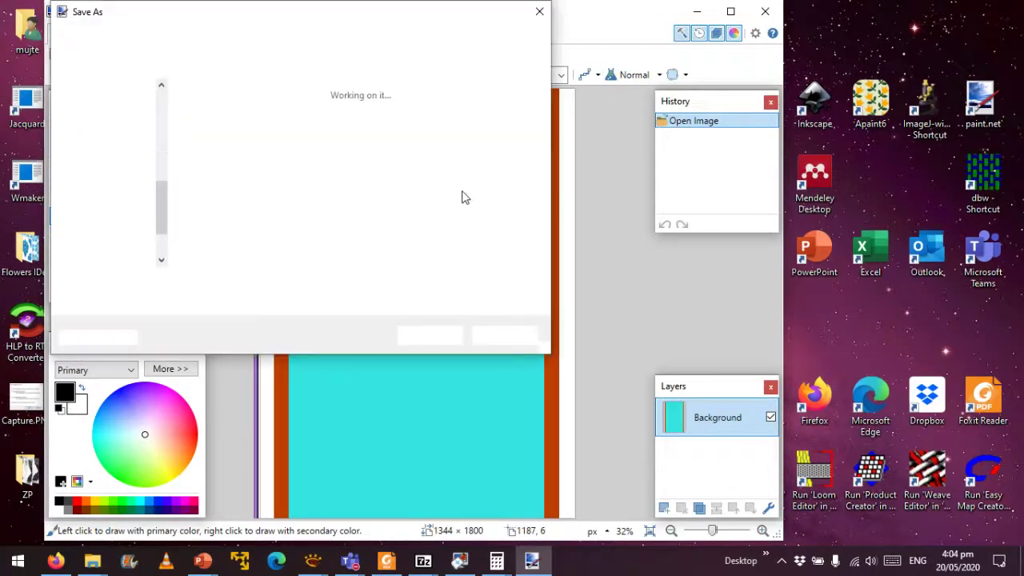
pyautogui.click(237, 147)
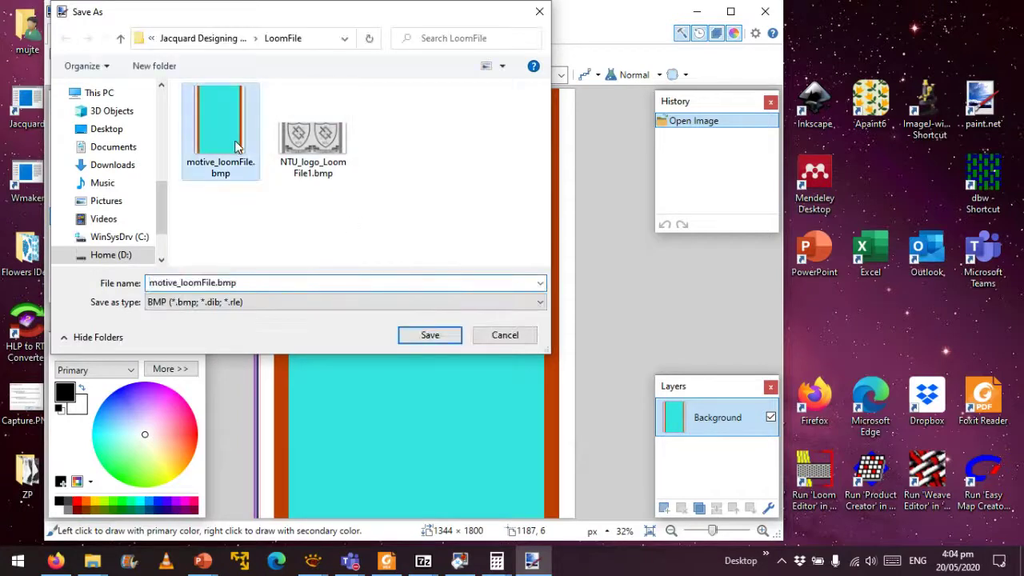
pyautogui.click(416, 334)
pyautogui.click(550, 280)
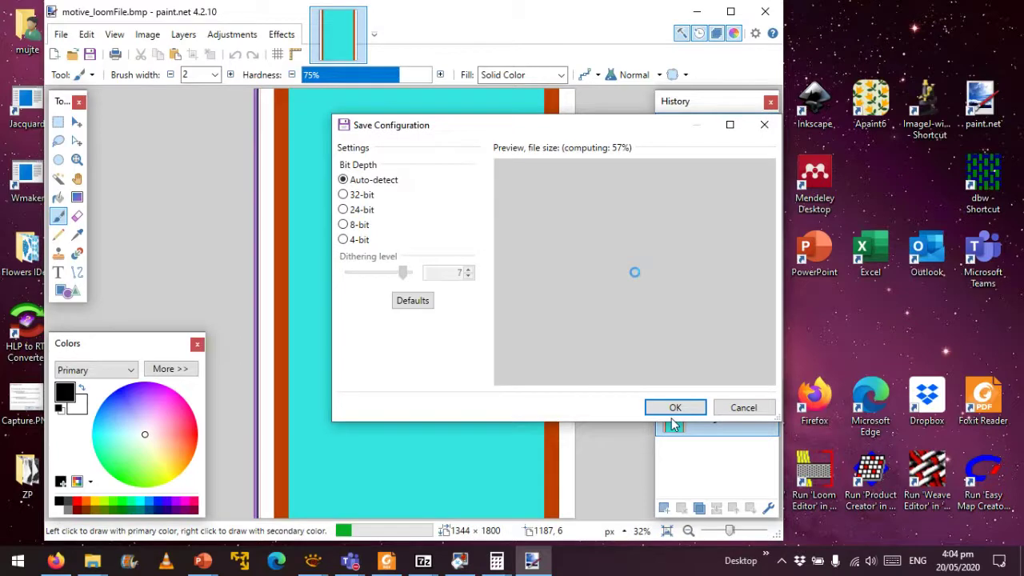
pyautogui.click(680, 408)
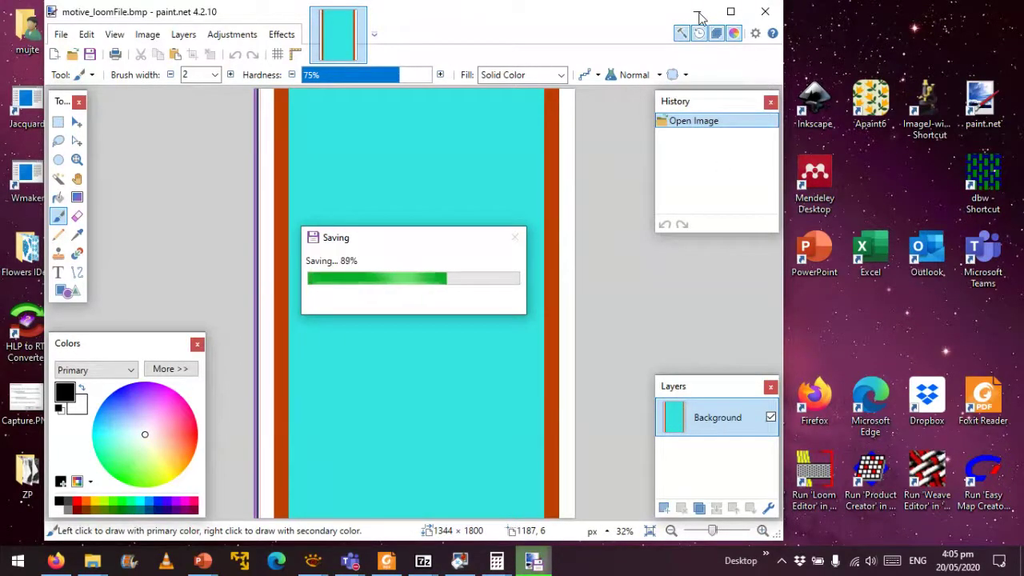
pyautogui.click(763, 12)
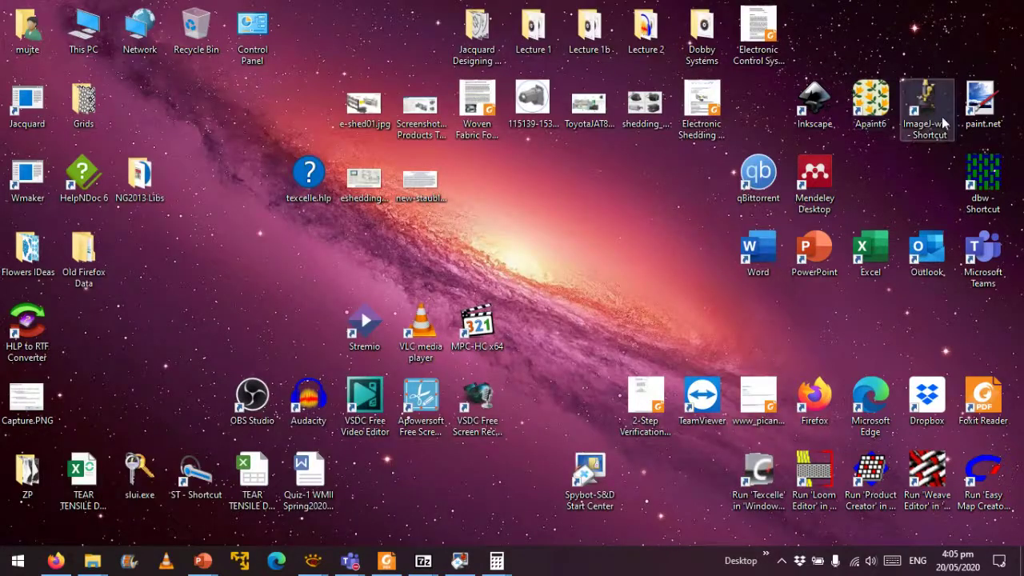
# Start ArahPaint, load motive_loomFile.png from the recent pictures and inspect its colour bands along the width.
pyautogui.doubleClick(880, 98)
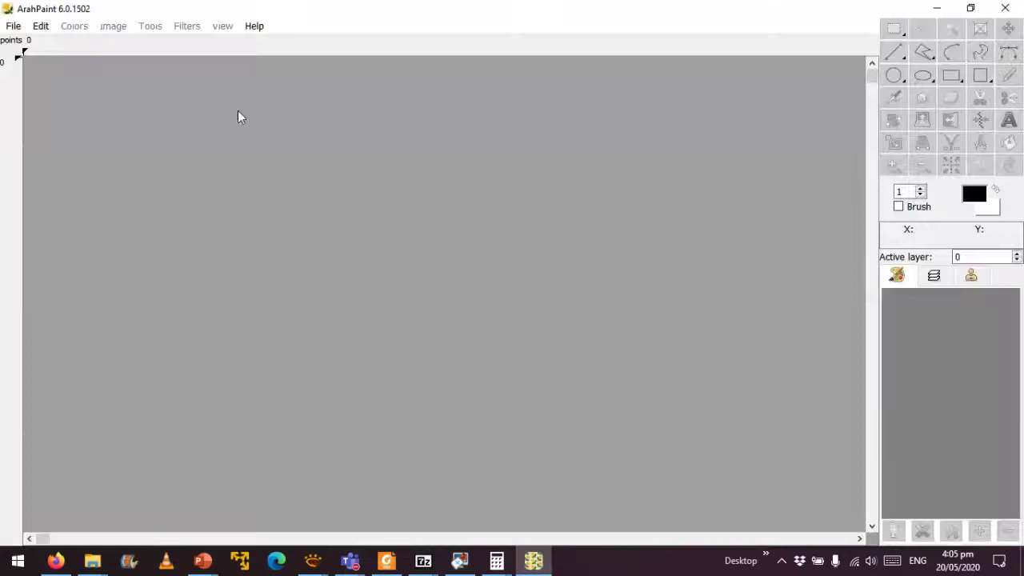
pyautogui.click(13, 27)
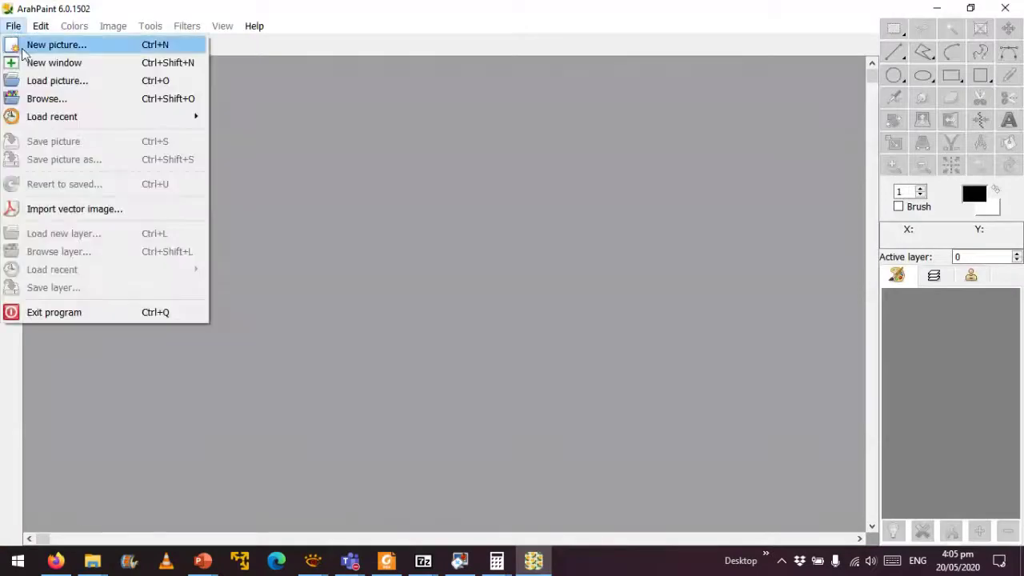
pyautogui.click(64, 80)
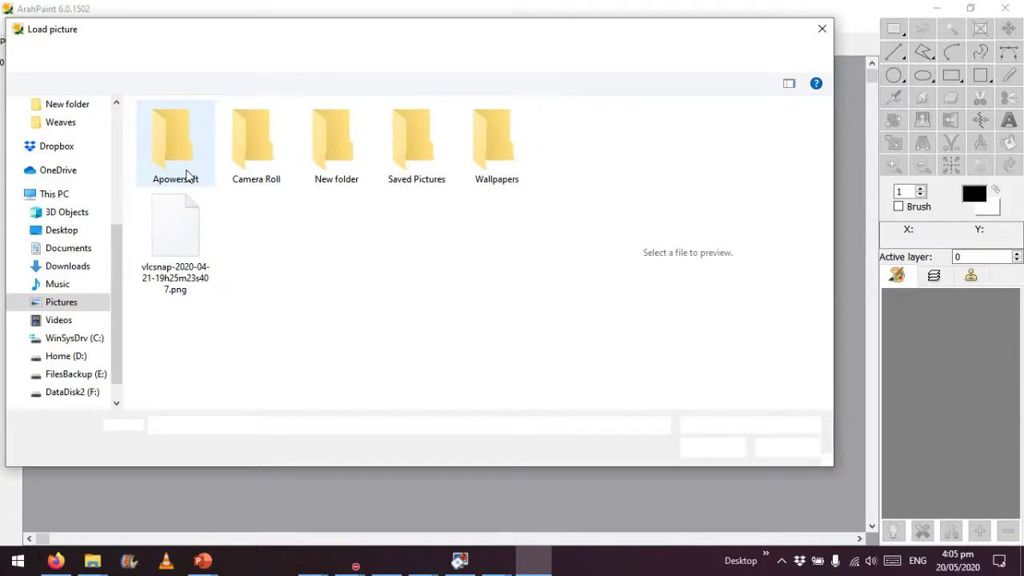
pyautogui.press('Escape')
pyautogui.click(13, 26)
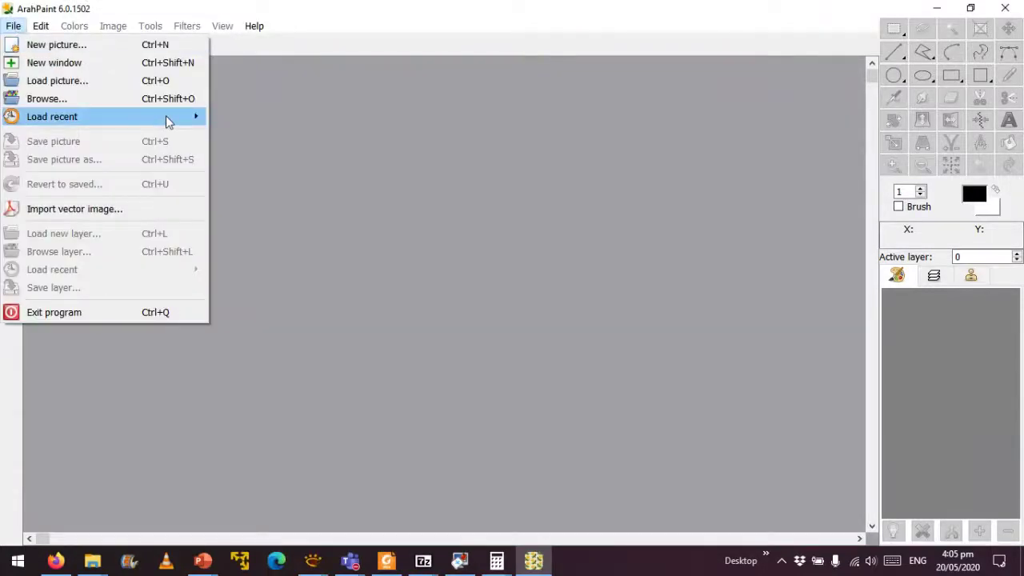
pyautogui.moveTo(168, 118)
pyautogui.click(227, 120)
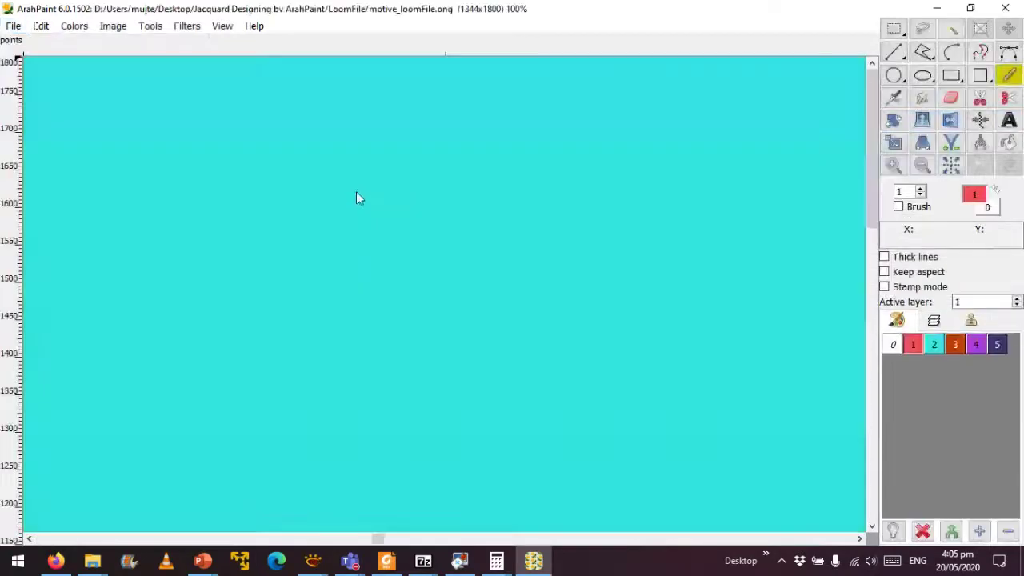
pyautogui.scroll(-5, 360, 335)
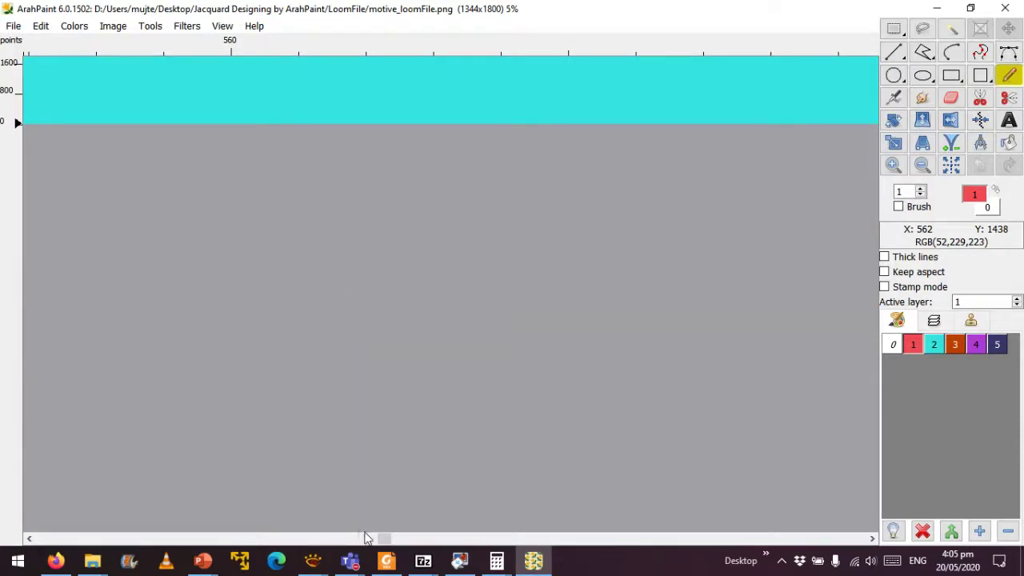
pyautogui.moveTo(384, 538); pyautogui.dragTo(134, 533)
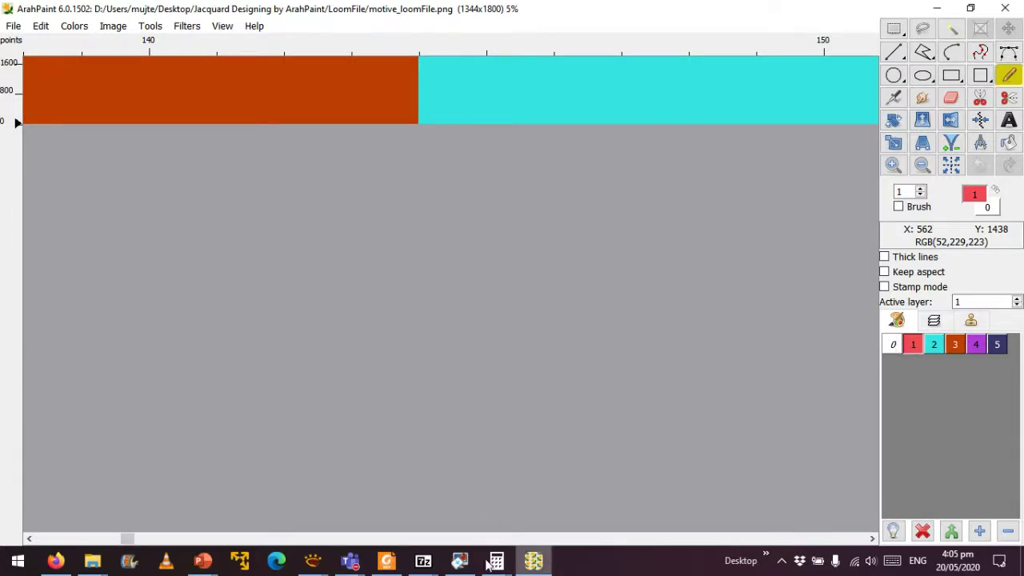
# Open a second ArahPaint window alongside the one holding the loom file.
pyautogui.click(532, 563)
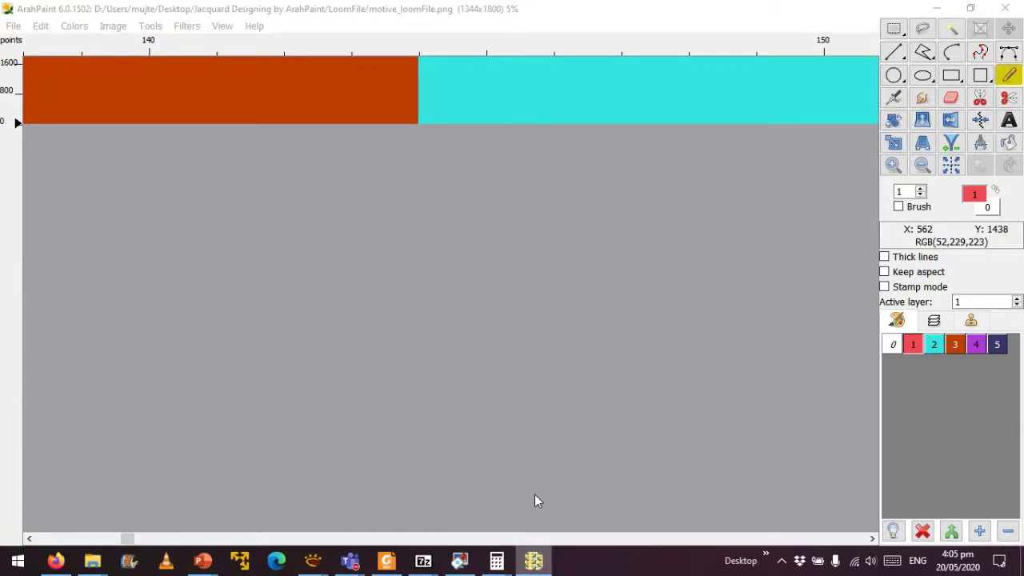
pyautogui.moveTo(535, 495); pyautogui.dragTo(535, 494)
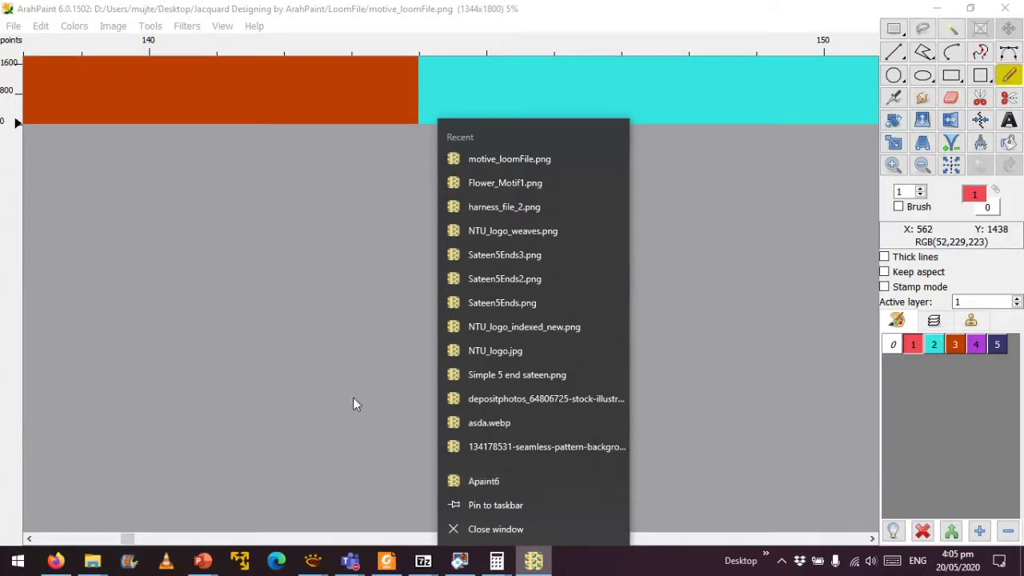
pyautogui.click(449, 449)
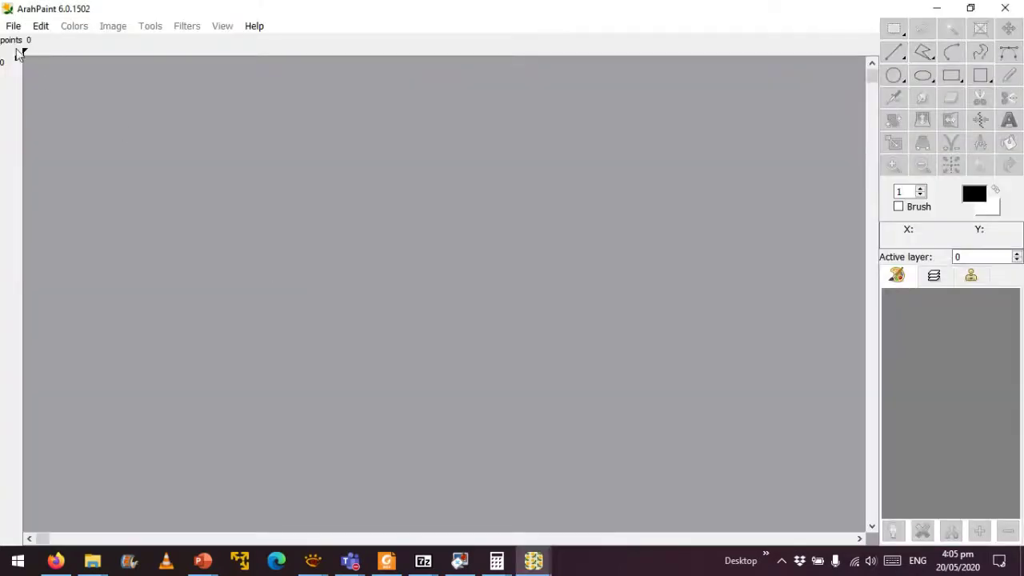
# Load Flower_Motif1.png from the Flowers IDeas folder on the Desktop, listing only PNG files.
pyautogui.click(13, 26)
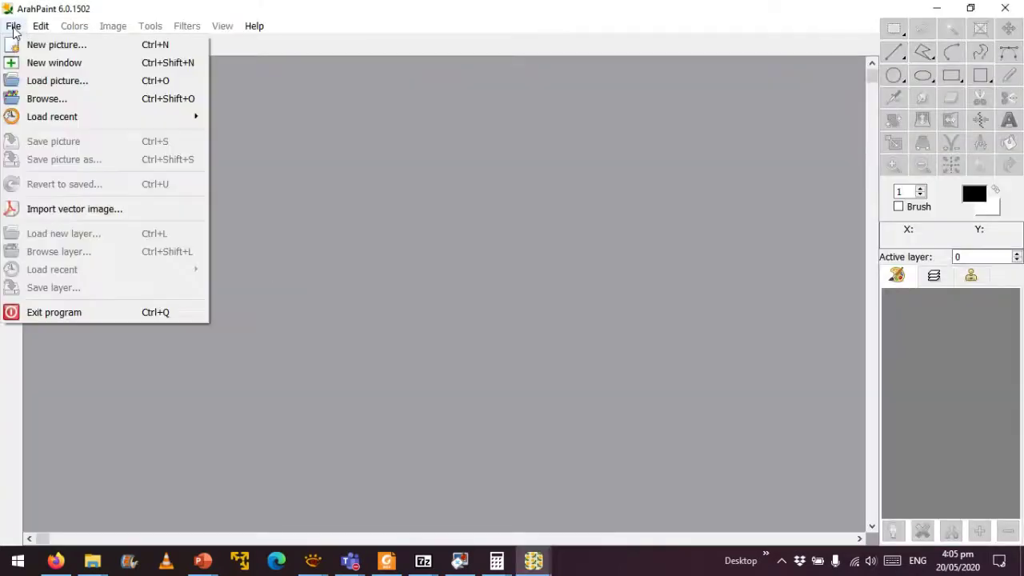
pyautogui.click(105, 118)
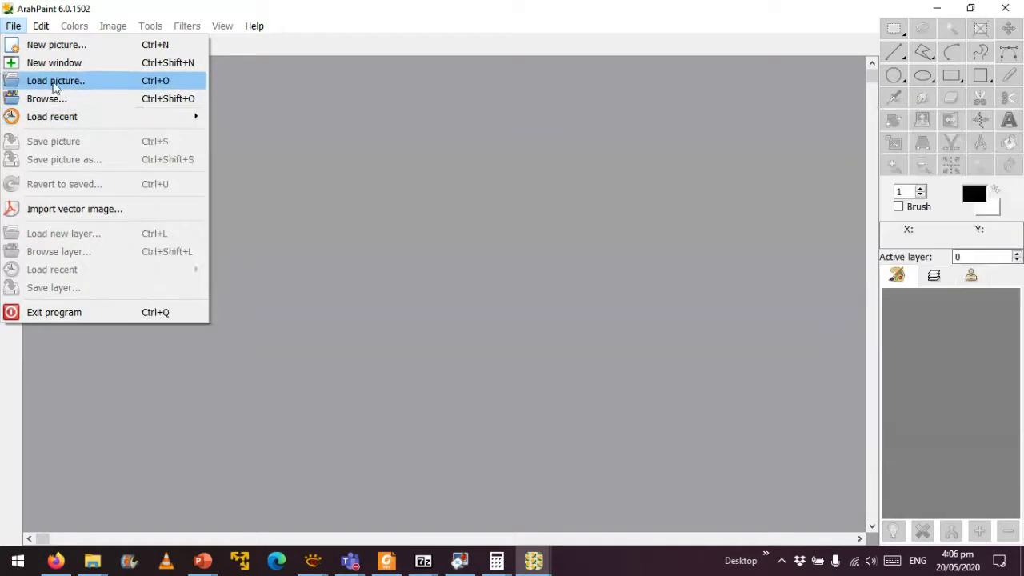
pyautogui.click(58, 81)
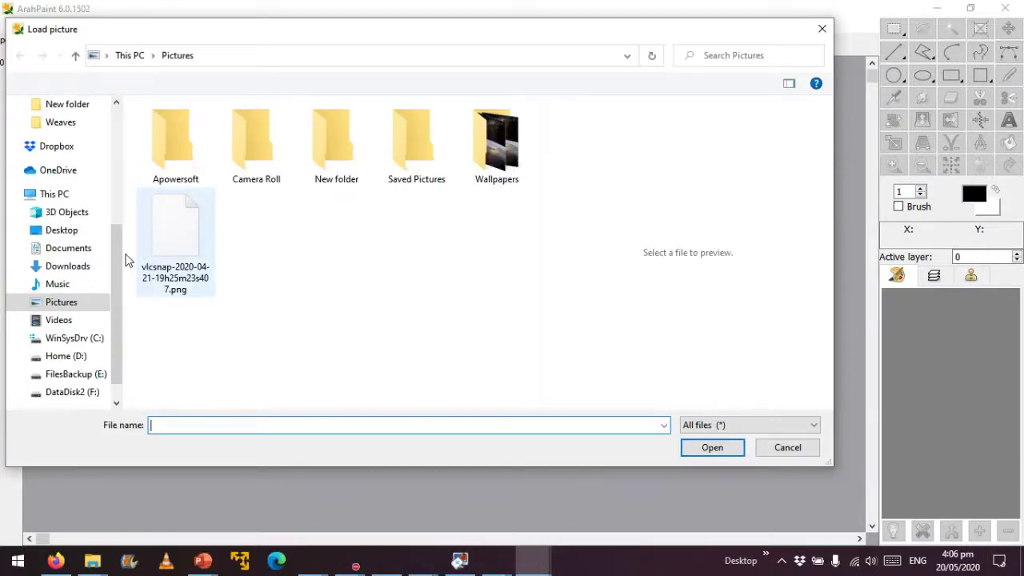
pyautogui.click(62, 230)
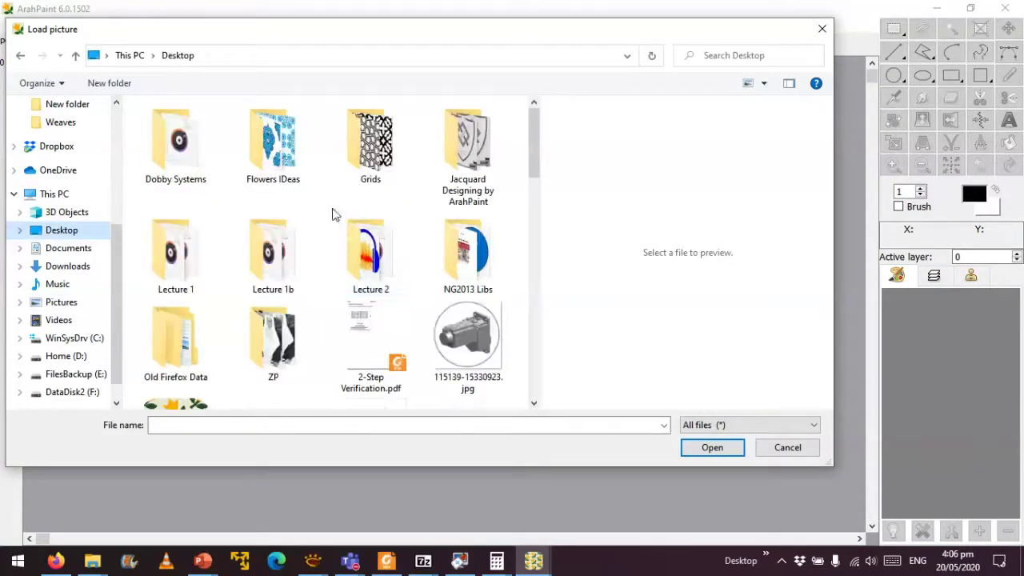
pyautogui.doubleClick(302, 163)
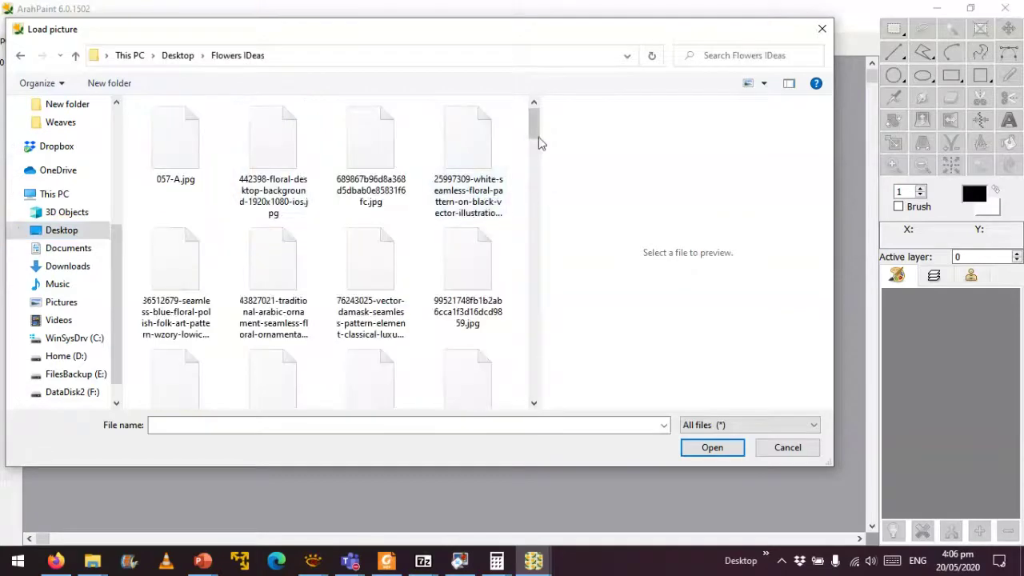
pyautogui.click(720, 426)
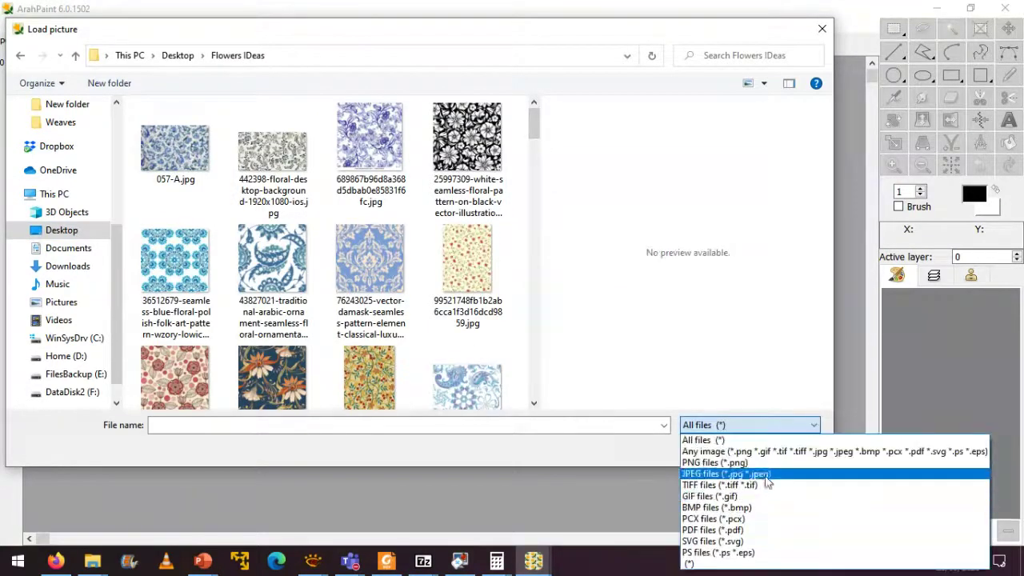
pyautogui.click(743, 462)
pyautogui.click(468, 138)
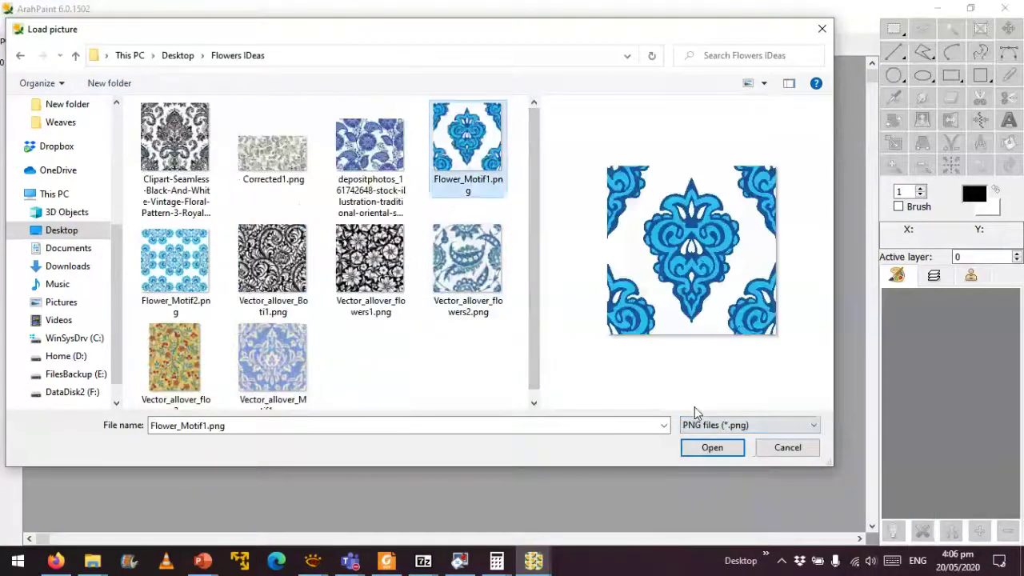
pyautogui.click(712, 450)
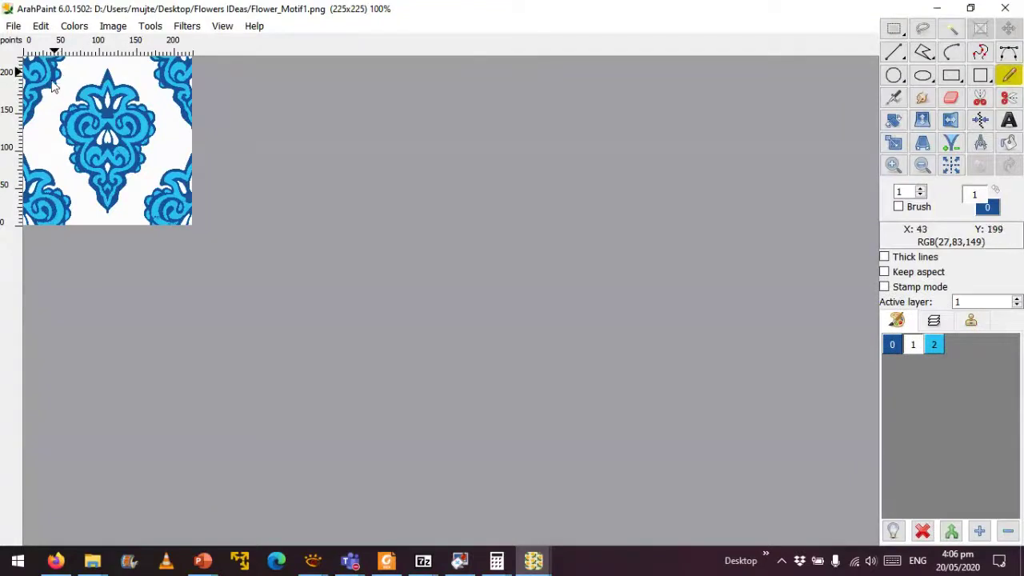
# Bring up the loom file window, then switch to PowerPoint and look up the body hook count on the harness plan slide.
pyautogui.click(534, 562)
pyautogui.click(477, 519)
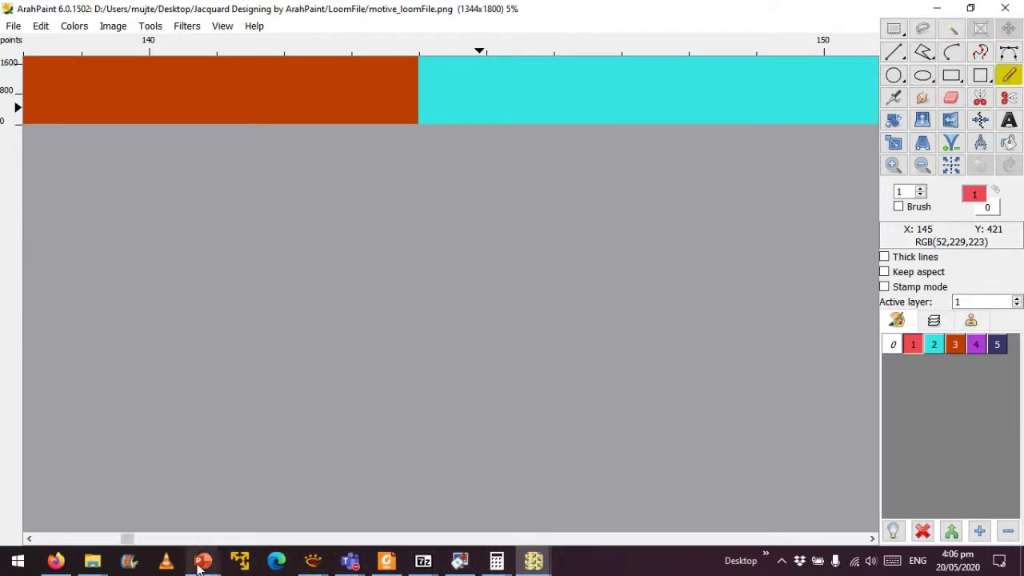
pyautogui.moveTo(200, 562)
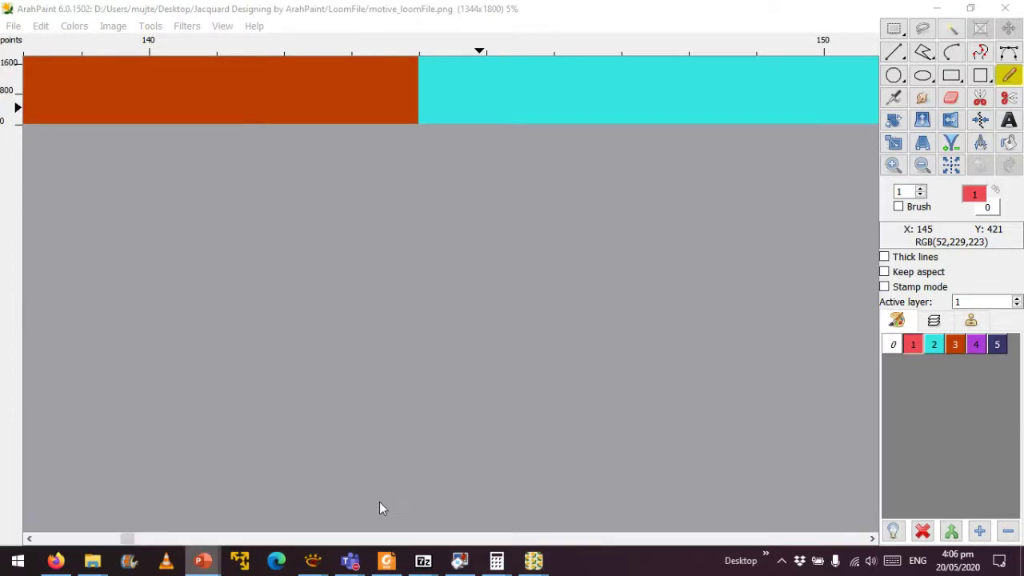
pyautogui.hotkey('alt', 'Tab')
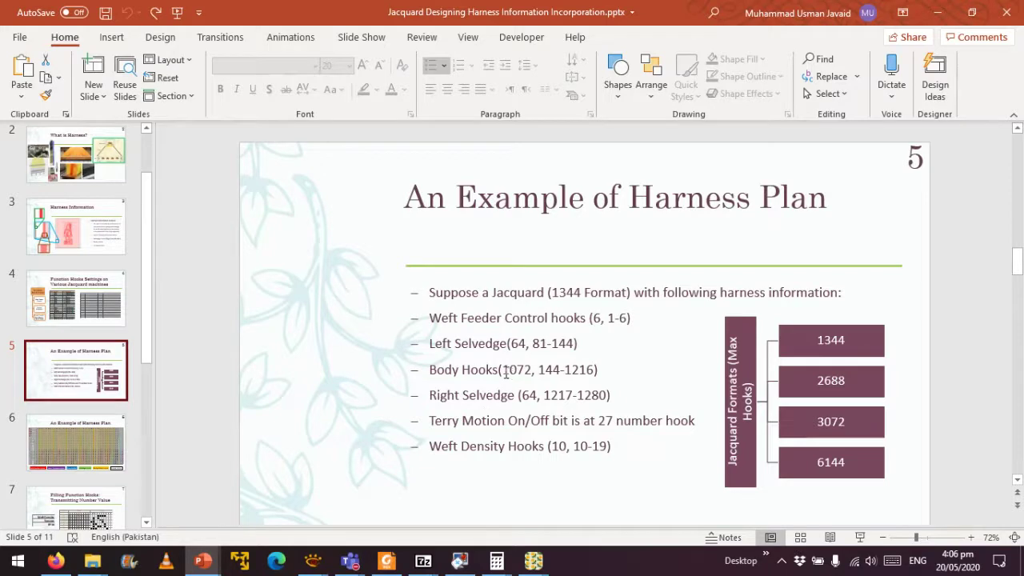
pyautogui.doubleClick(535, 369)
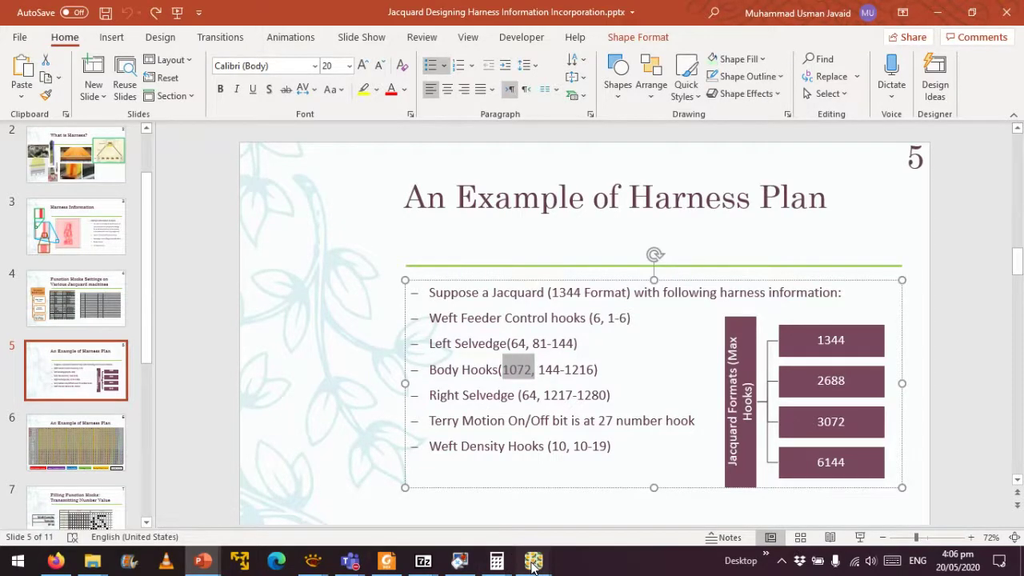
# Switch to Calculator and multiply 30 by 60.
pyautogui.moveTo(534, 560)
pyautogui.moveTo(485, 545)
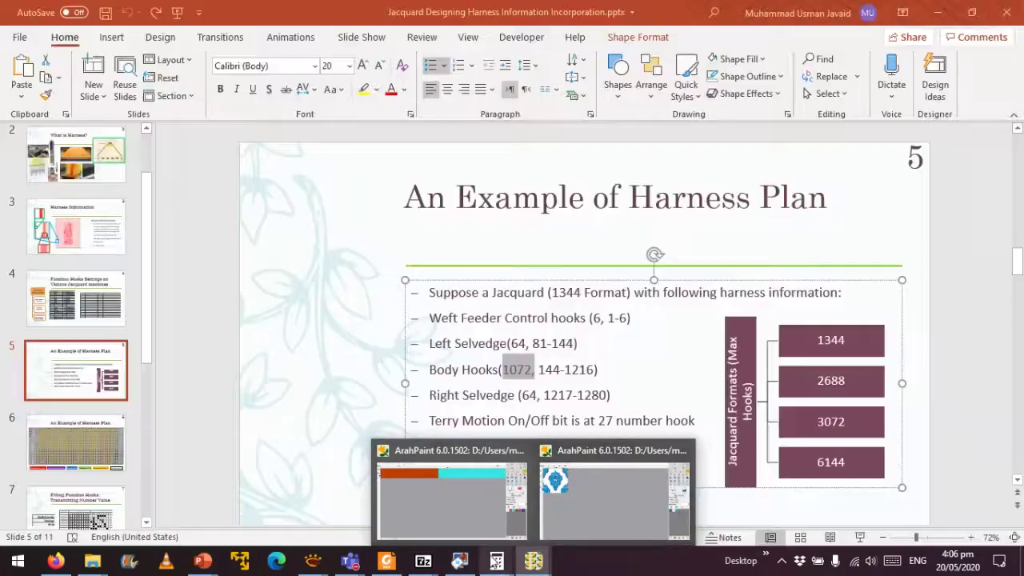
pyautogui.moveTo(496, 560)
pyautogui.click(453, 521)
pyautogui.click(519, 396)
pyautogui.click(476, 419)
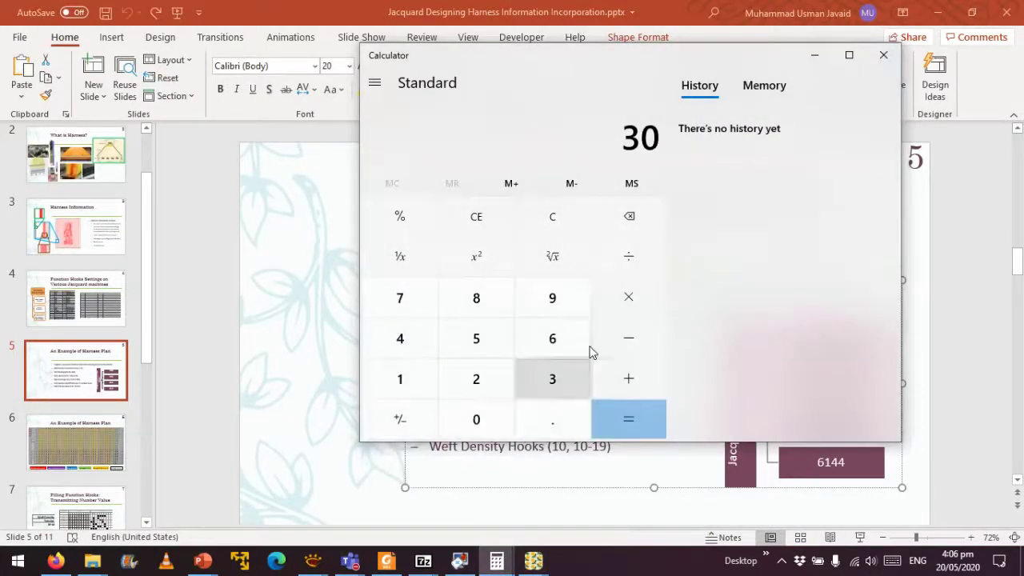
pyautogui.click(623, 304)
pyautogui.click(564, 343)
pyautogui.click(475, 419)
pyautogui.click(631, 422)
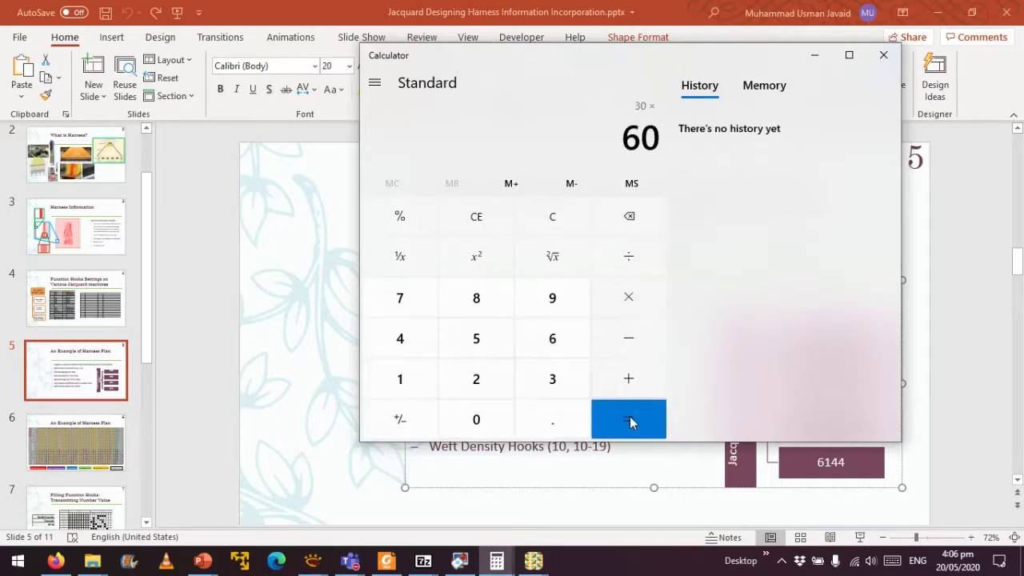
# Return to the flower motif window in ArahPaint and create a new 1072x1800 picture with an 8-bit colour palette and white fill.
pyautogui.click(534, 561)
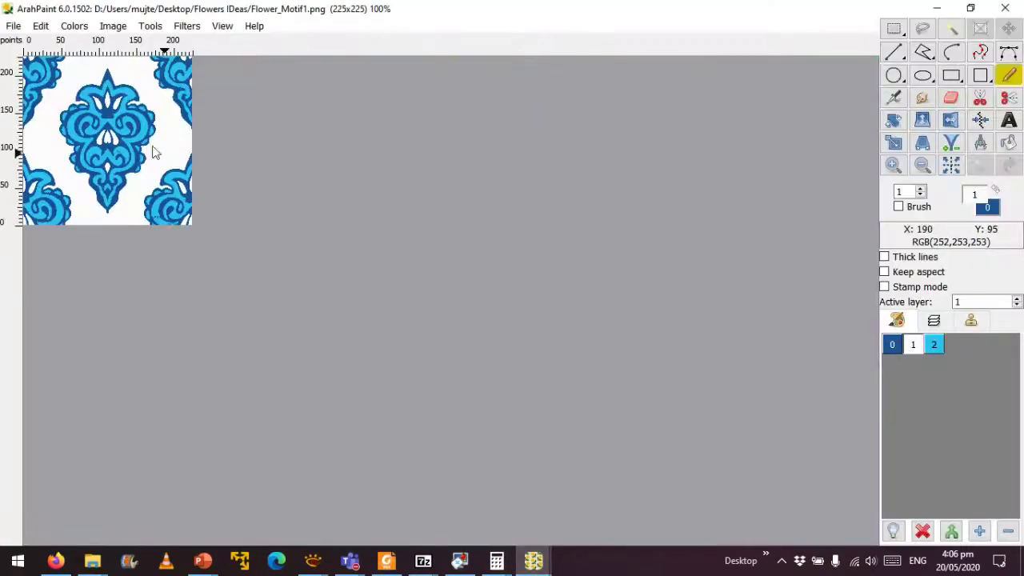
pyautogui.click(609, 500)
pyautogui.click(13, 26)
pyautogui.click(40, 41)
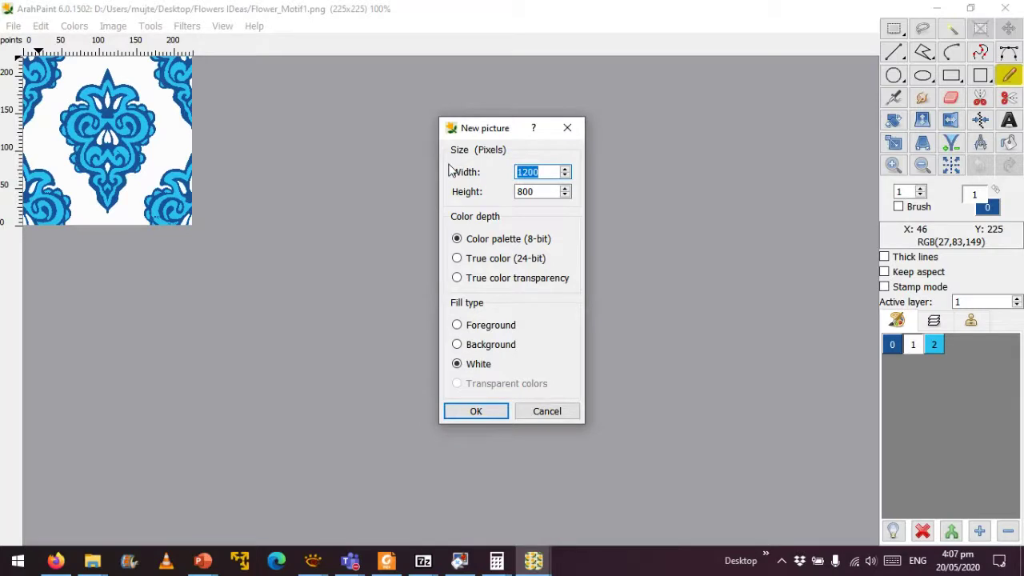
pyautogui.write('1072')
pyautogui.press('Tab')
pyautogui.write('1')
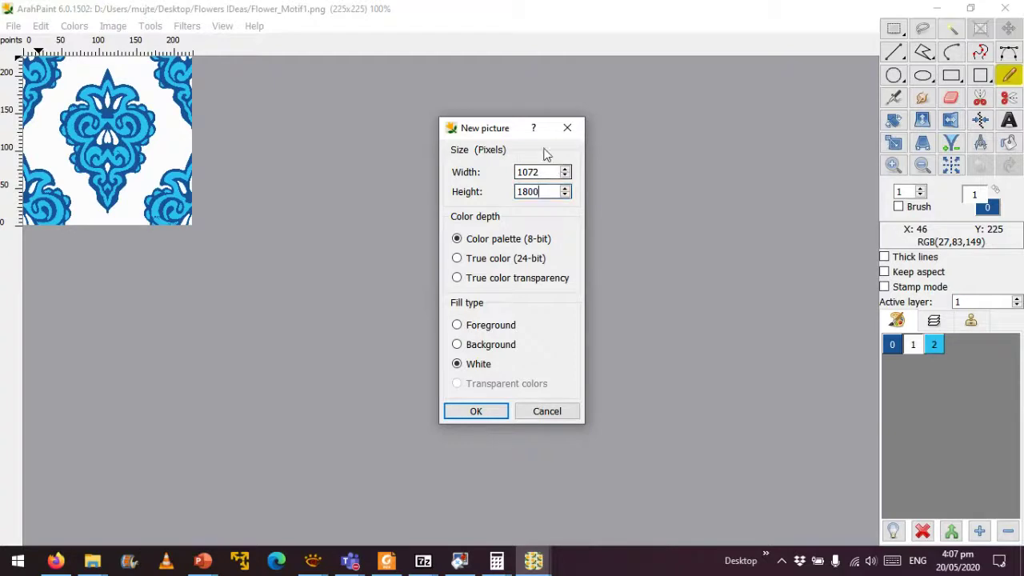
pyautogui.click(483, 413)
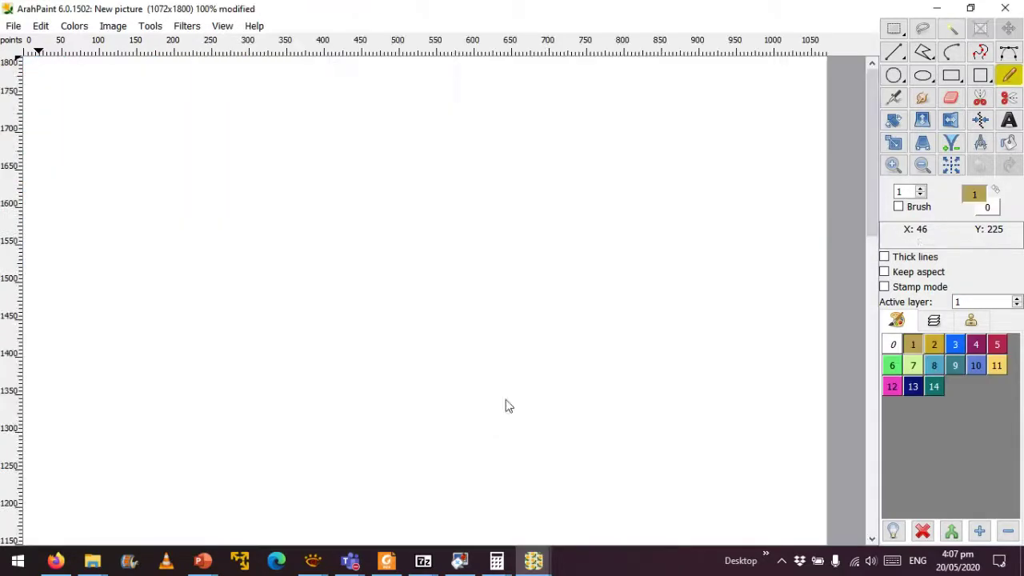
# Set up the Flood fill tool to fill the whole image with a brush, and show the available brushes.
pyautogui.click(220, 25)
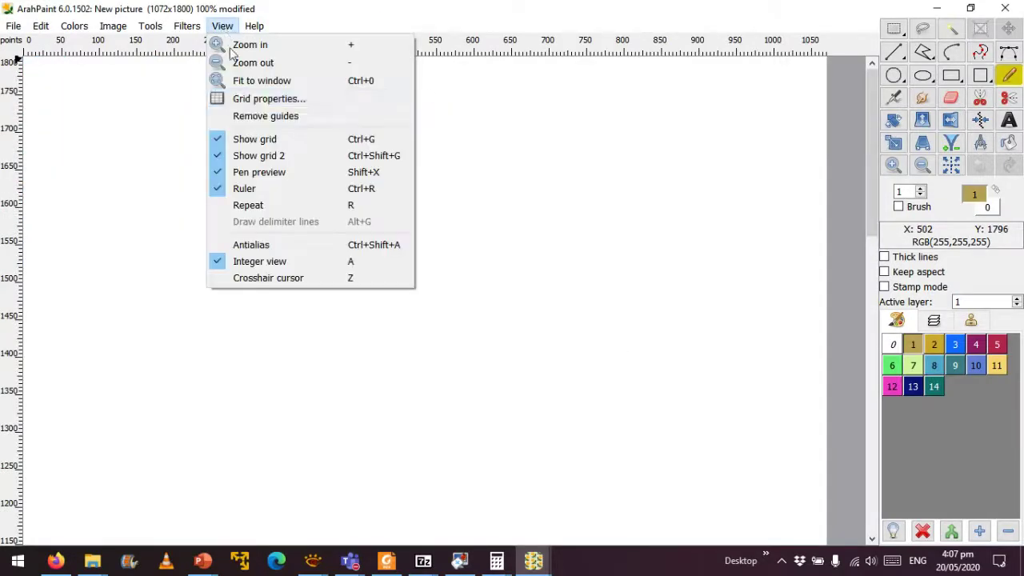
pyautogui.click(312, 82)
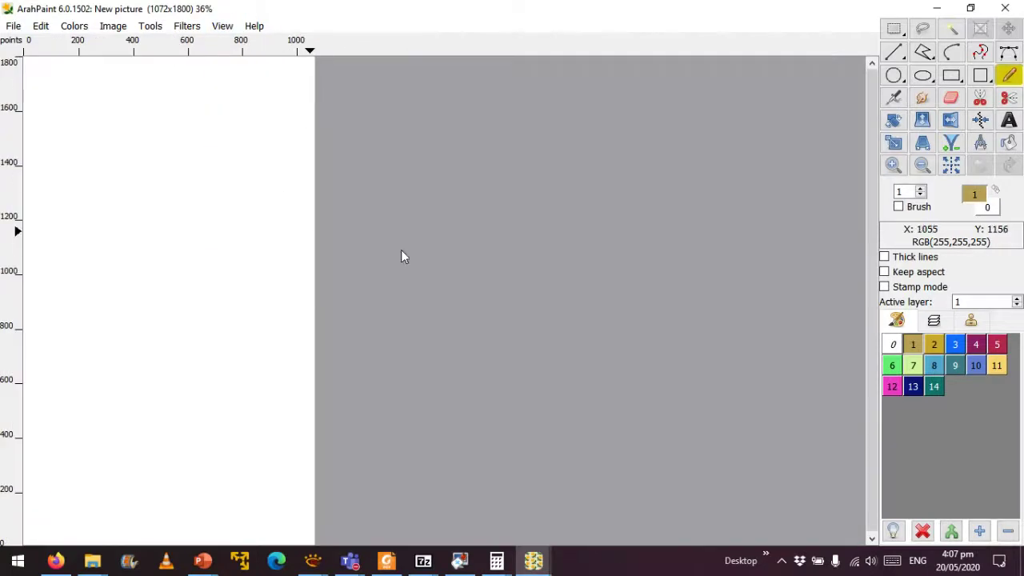
pyautogui.moveTo(872, 452); pyautogui.dragTo(878, 537)
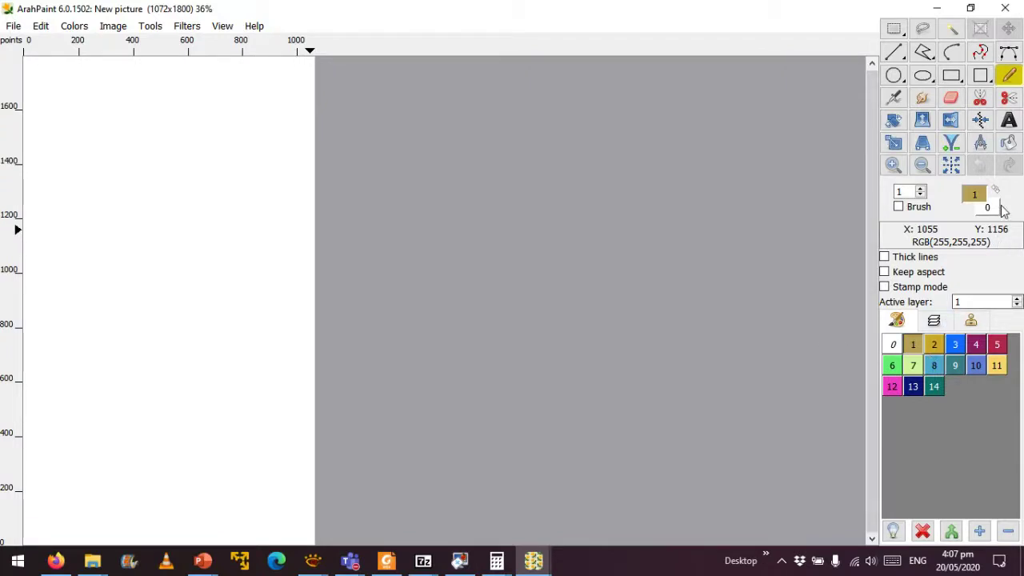
pyautogui.click(920, 289)
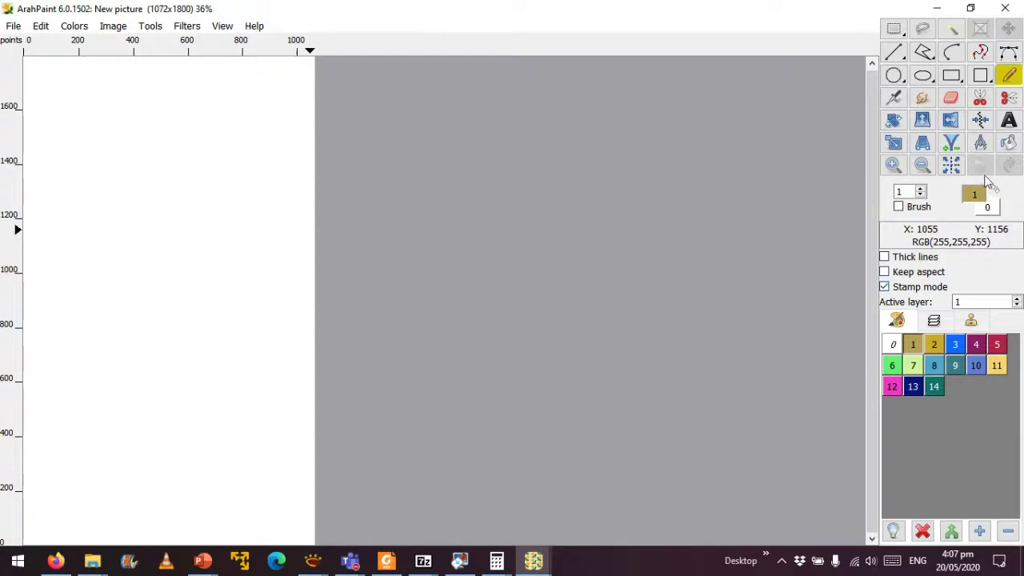
pyautogui.click(1008, 144)
pyautogui.click(921, 286)
pyautogui.click(902, 207)
pyautogui.click(970, 350)
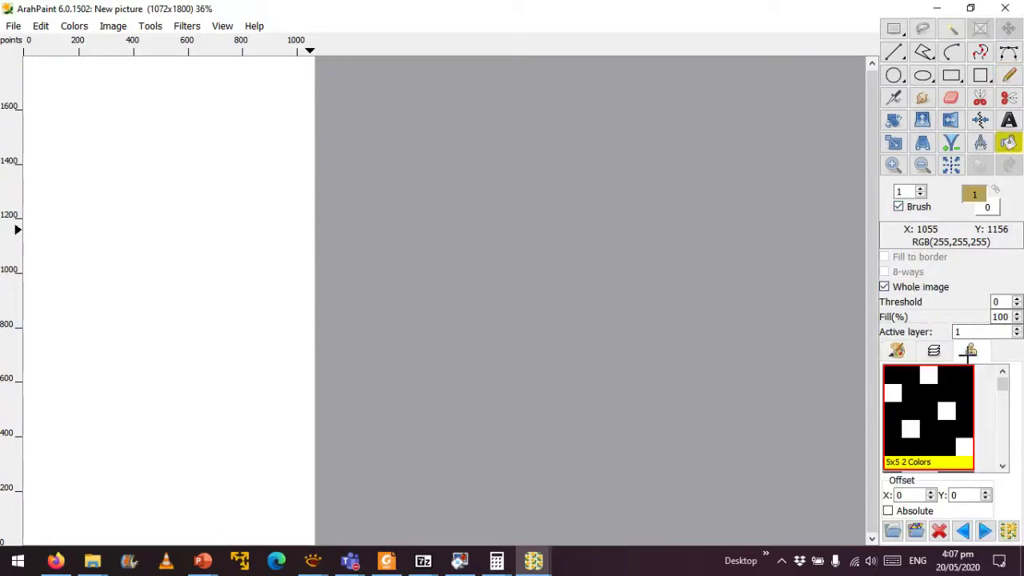
# Load Flower_Motif1 from the Flowers IDeas folder as the brush and fill the whole picture with it.
pyautogui.click(915, 531)
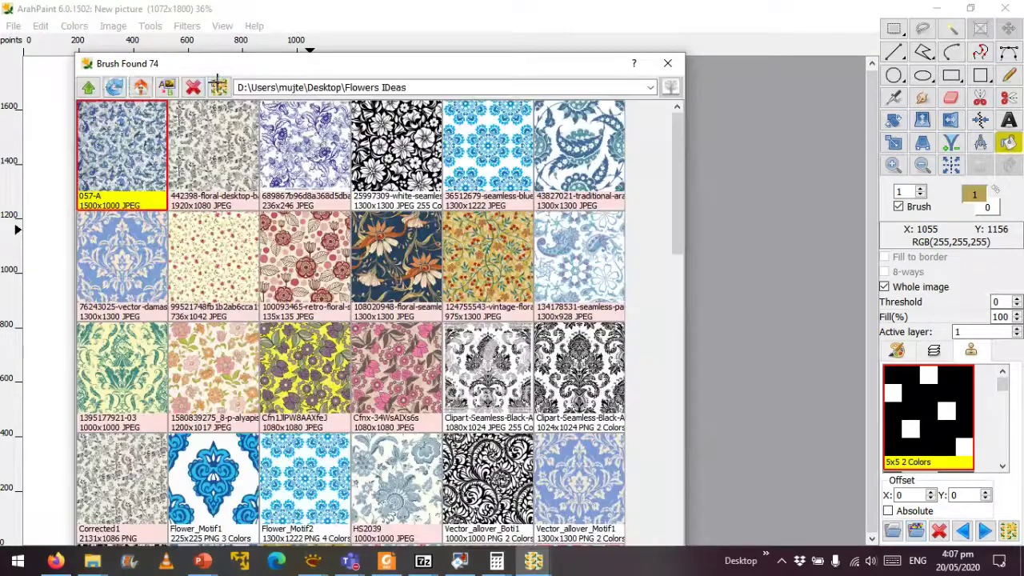
pyautogui.click(88, 87)
pyautogui.doubleClick(227, 178)
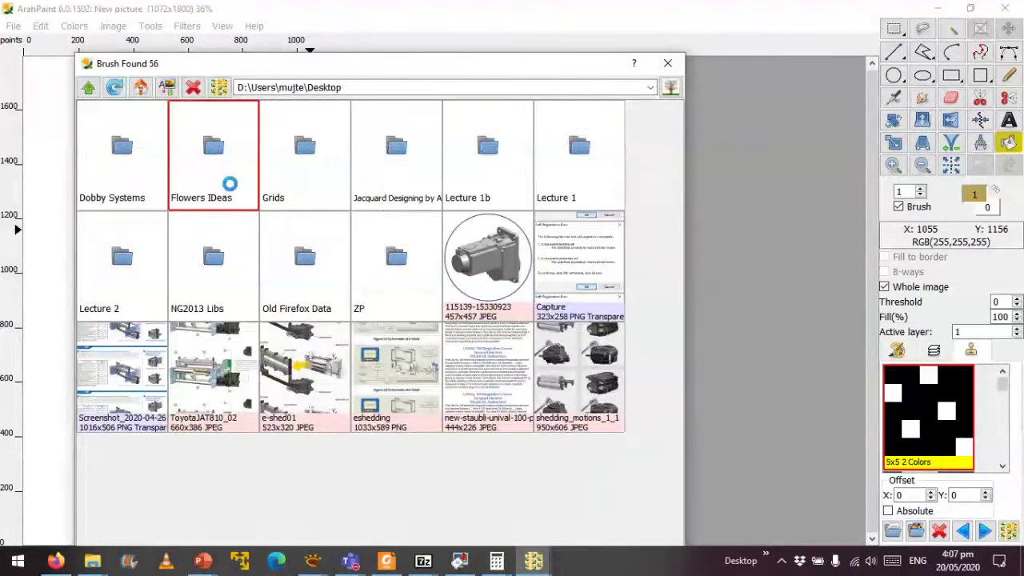
pyautogui.click(232, 476)
pyautogui.doubleClick(233, 471)
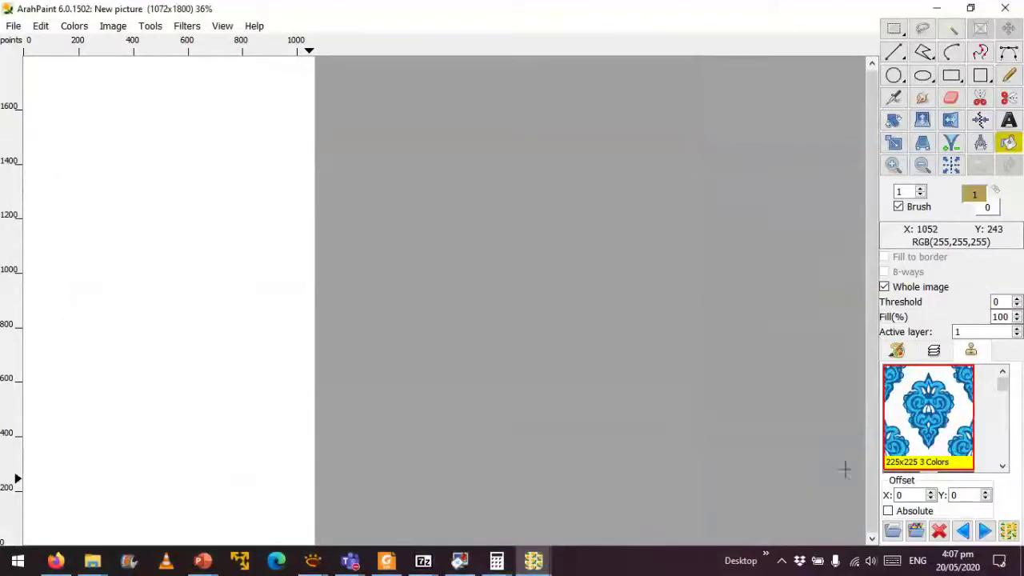
pyautogui.click(206, 169)
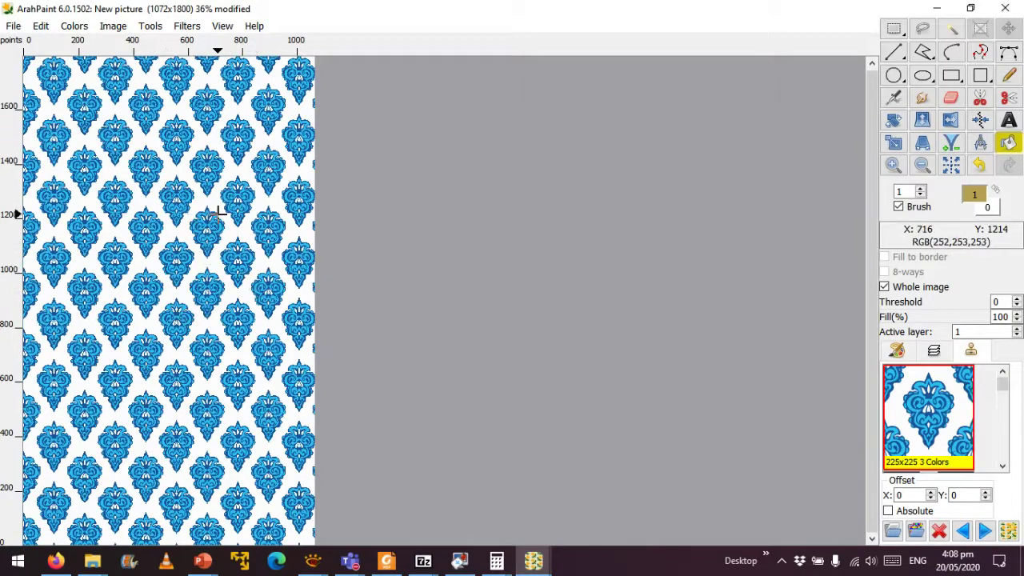
# Dismiss the layer loading dialog and remove the unused colours from the picture's palette.
pyautogui.click(893, 531)
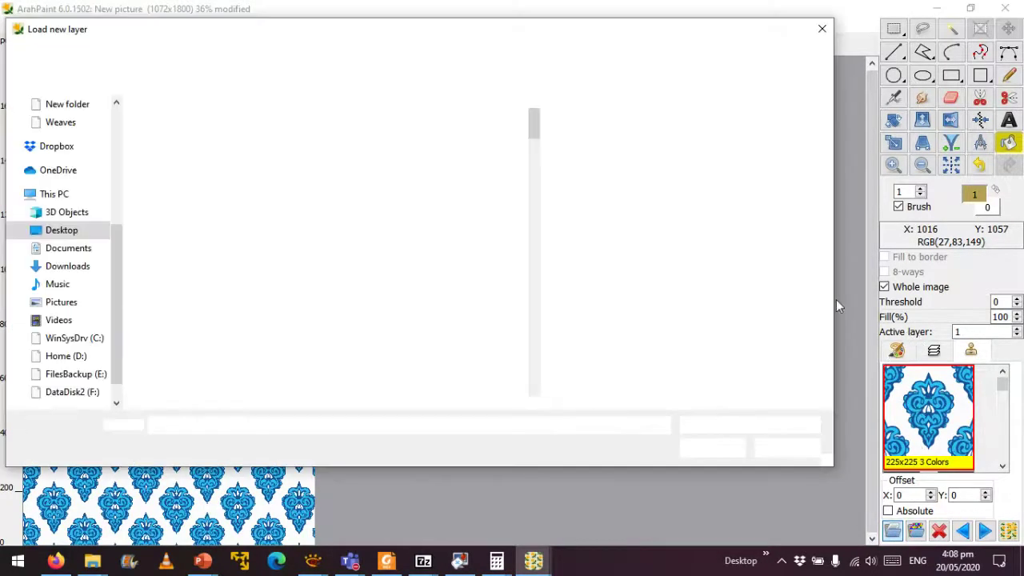
pyautogui.click(822, 28)
pyautogui.click(922, 531)
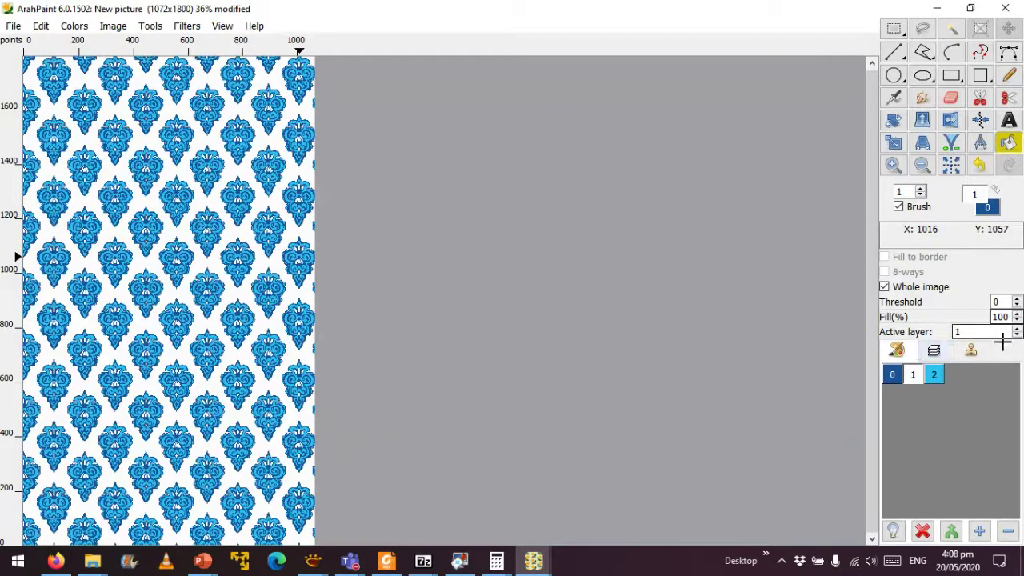
# Fill the white background of the whole picture with the 5x5 sateen weave brush of scattered black points on white.
pyautogui.click(973, 351)
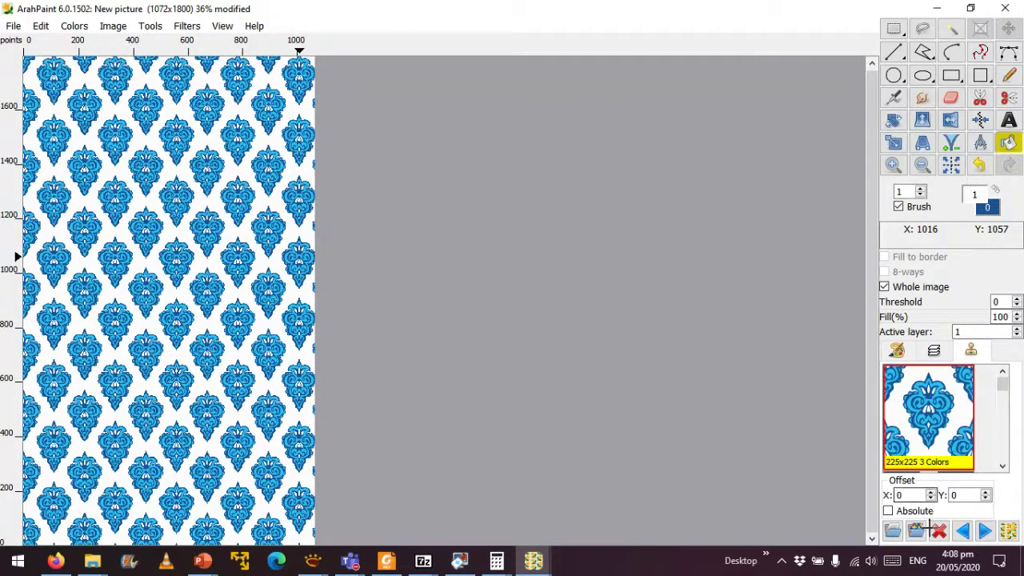
pyautogui.moveTo(1001, 386)
pyautogui.mouseDown()
pyautogui.moveTo(1002, 400)
pyautogui.moveTo(1002, 388)
pyautogui.mouseUp()
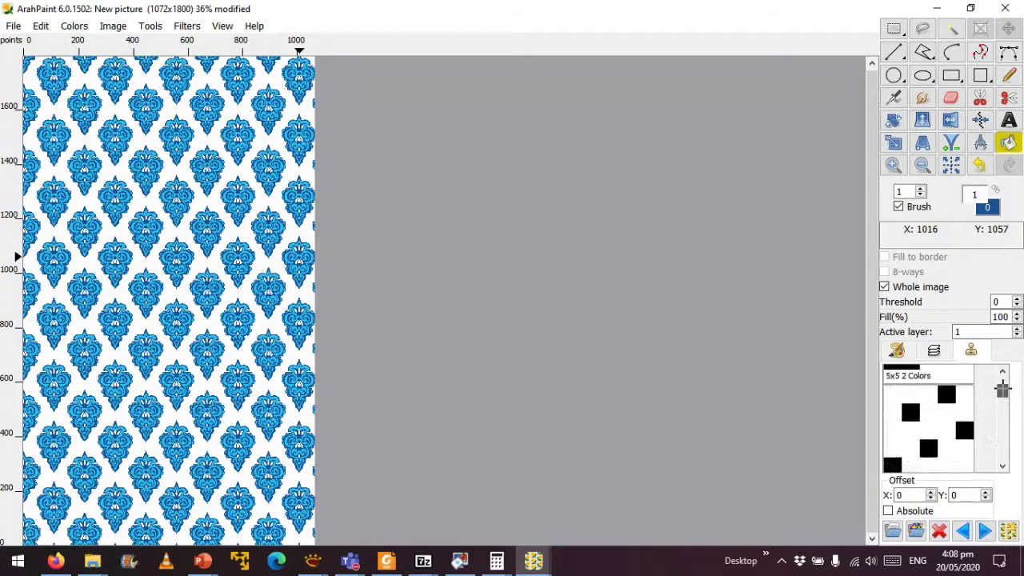
pyautogui.click(938, 436)
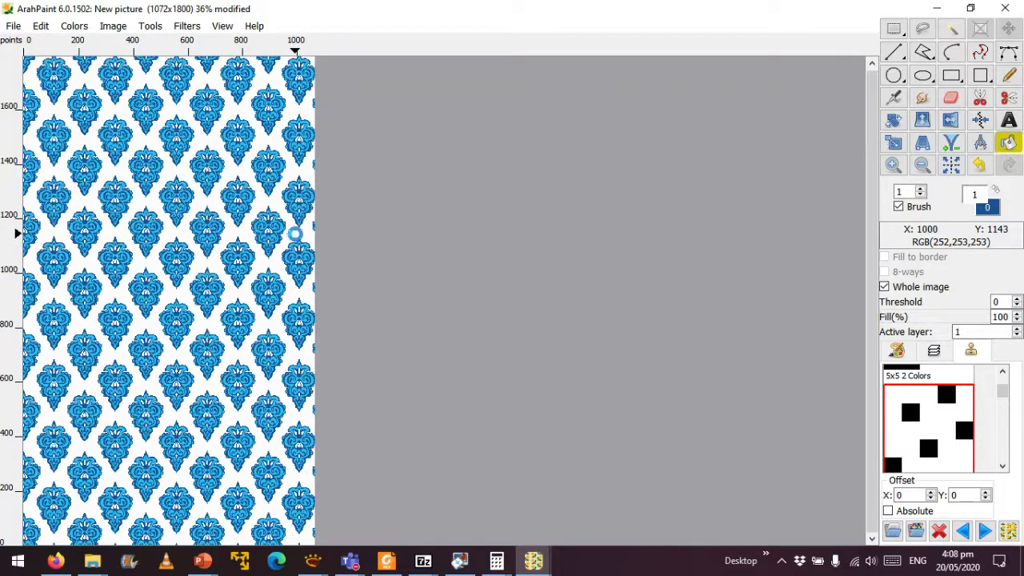
pyautogui.click(305, 244)
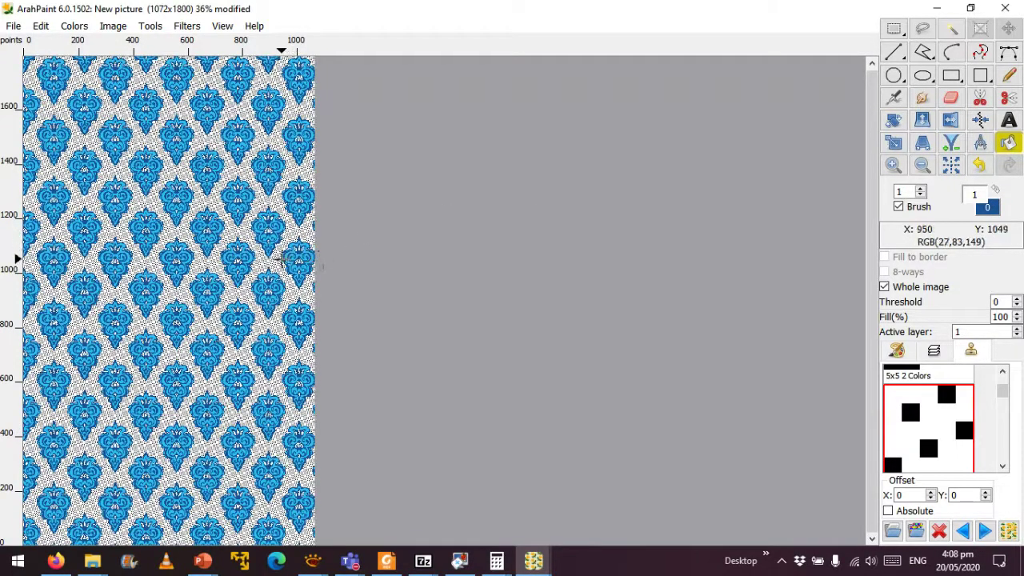
# Load the Sateen5End_b weave from the Weaves folder of Jacquard Designing by ArahPaint as the brush.
pyautogui.scroll(-4, 999, 421)
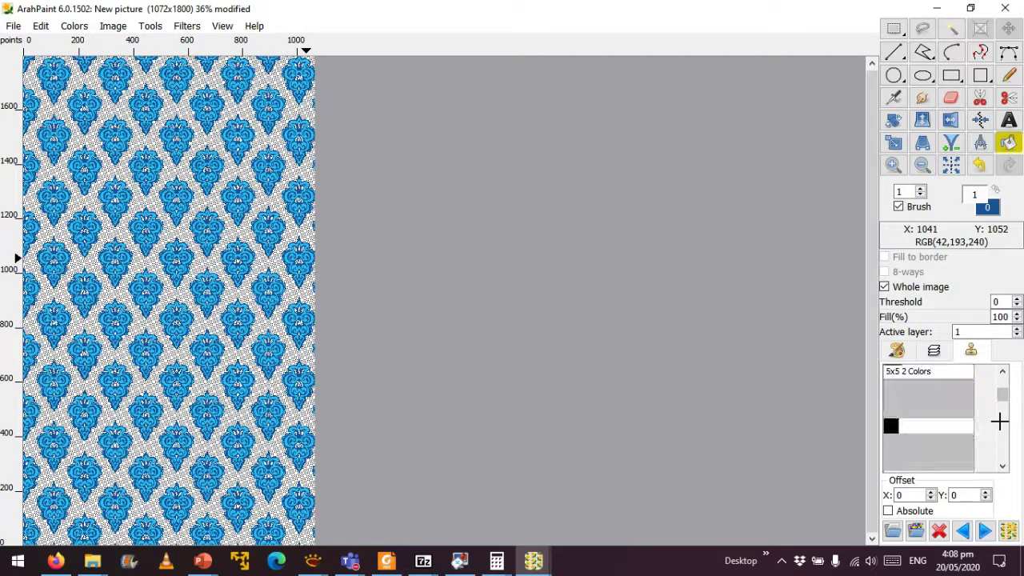
pyautogui.scroll(3, 1003, 404)
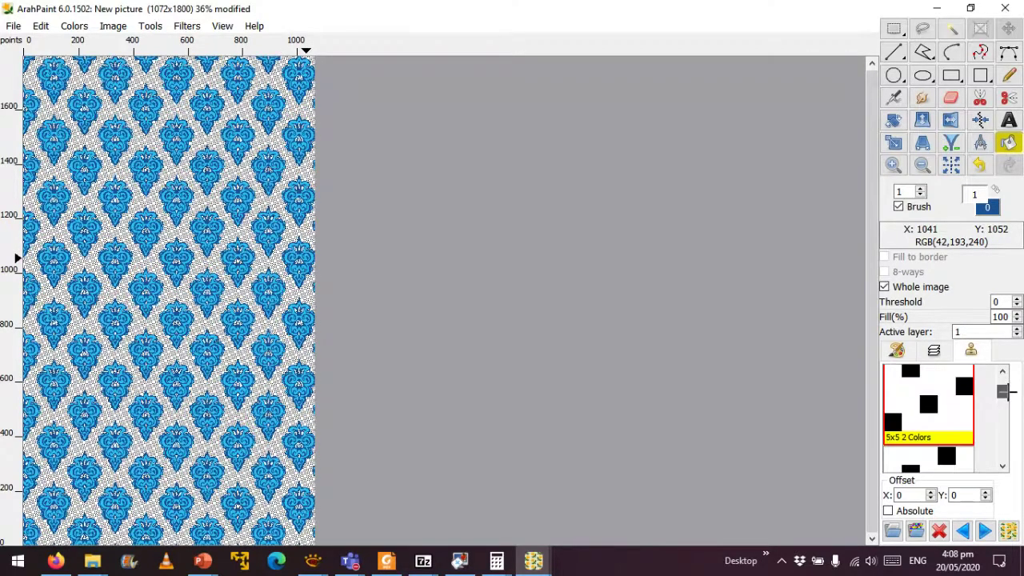
pyautogui.scroll(-2, 1010, 396)
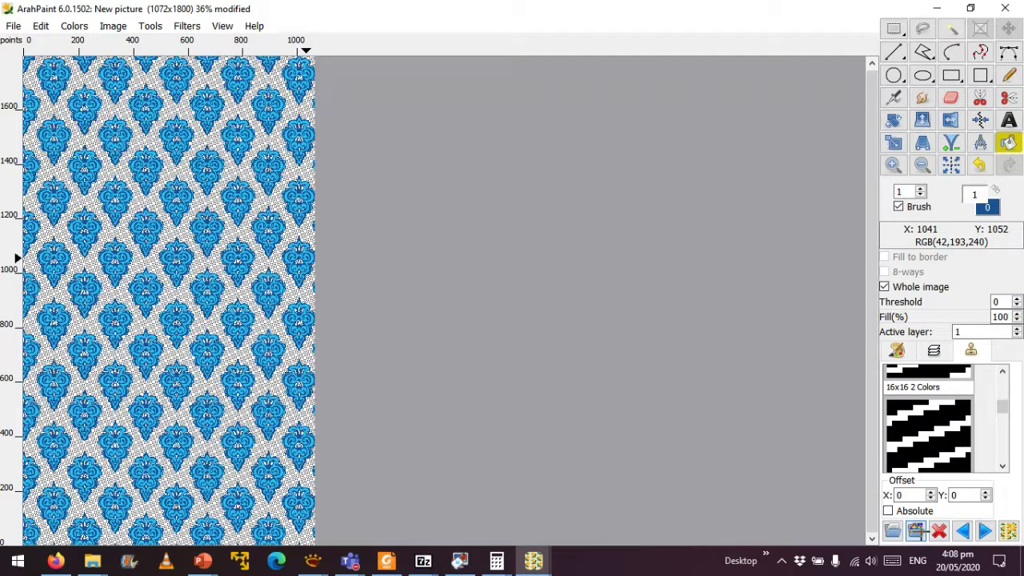
pyautogui.click(917, 531)
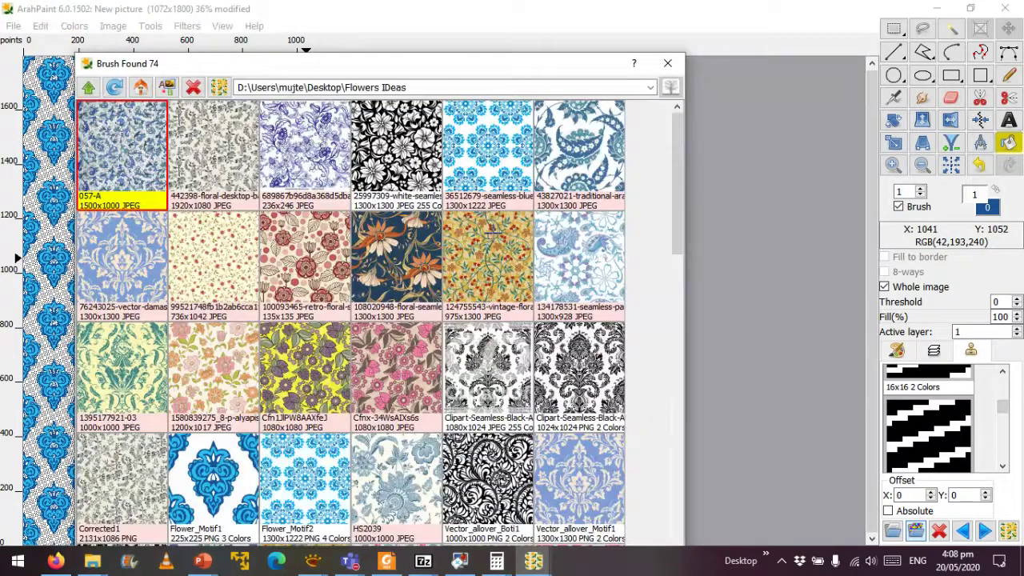
pyautogui.click(651, 87)
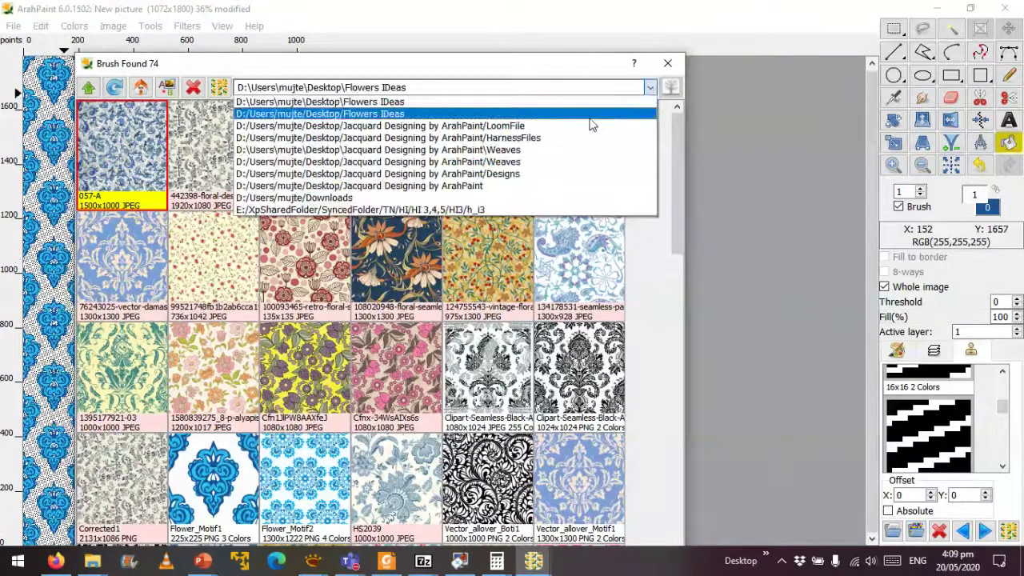
pyautogui.click(560, 160)
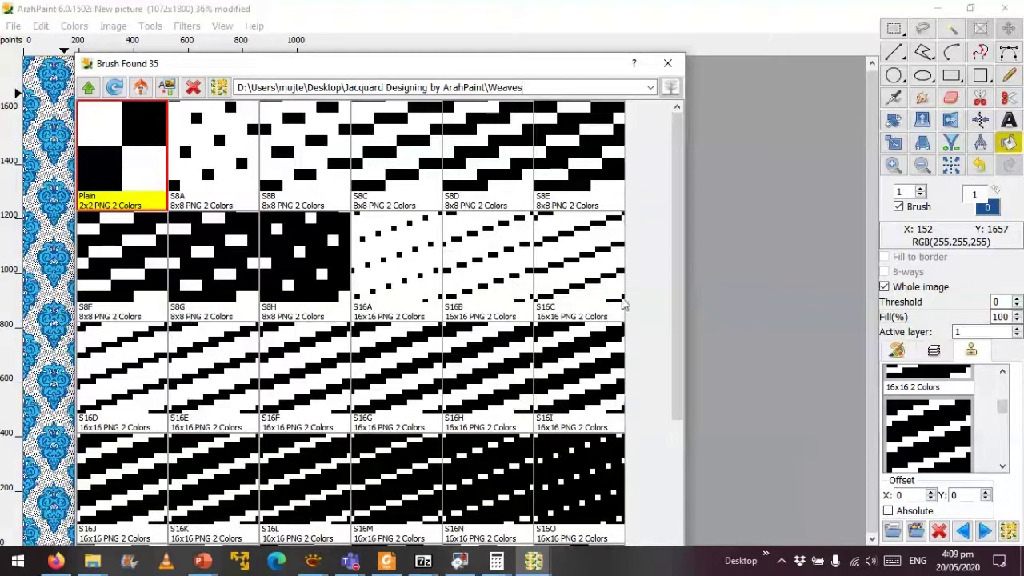
pyautogui.moveTo(680, 266); pyautogui.dragTo(692, 401)
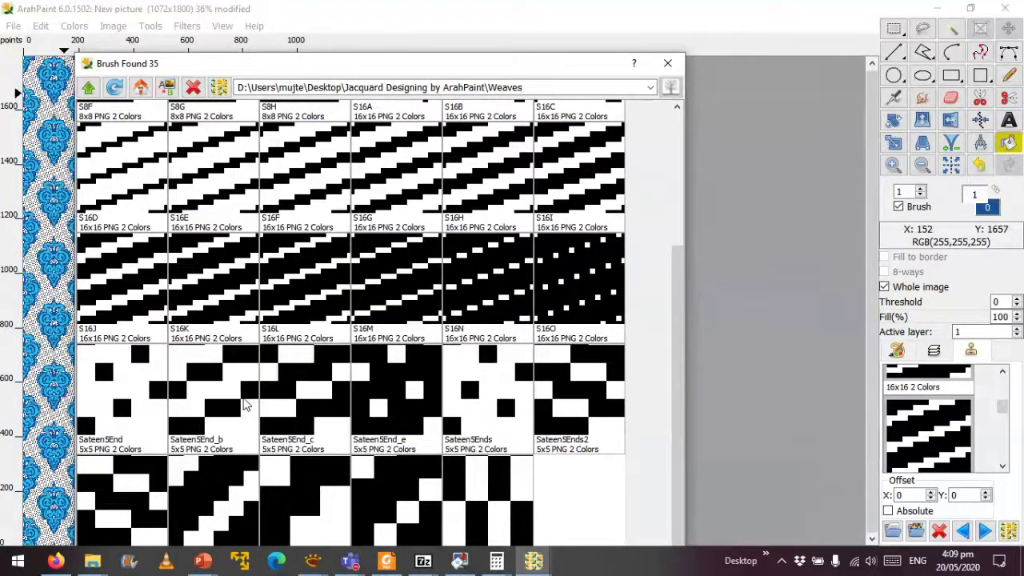
pyautogui.click(313, 412)
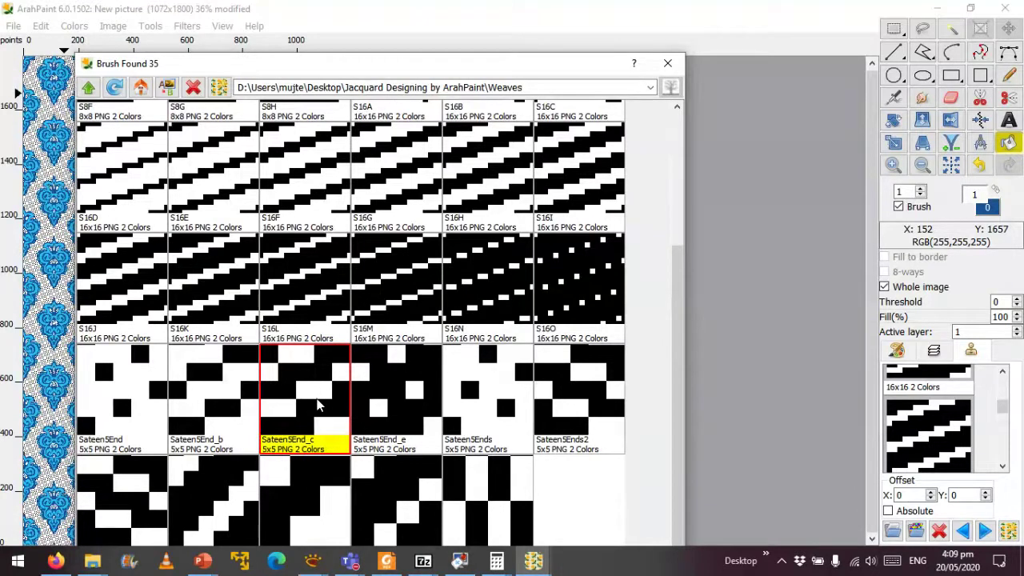
pyautogui.click(226, 403)
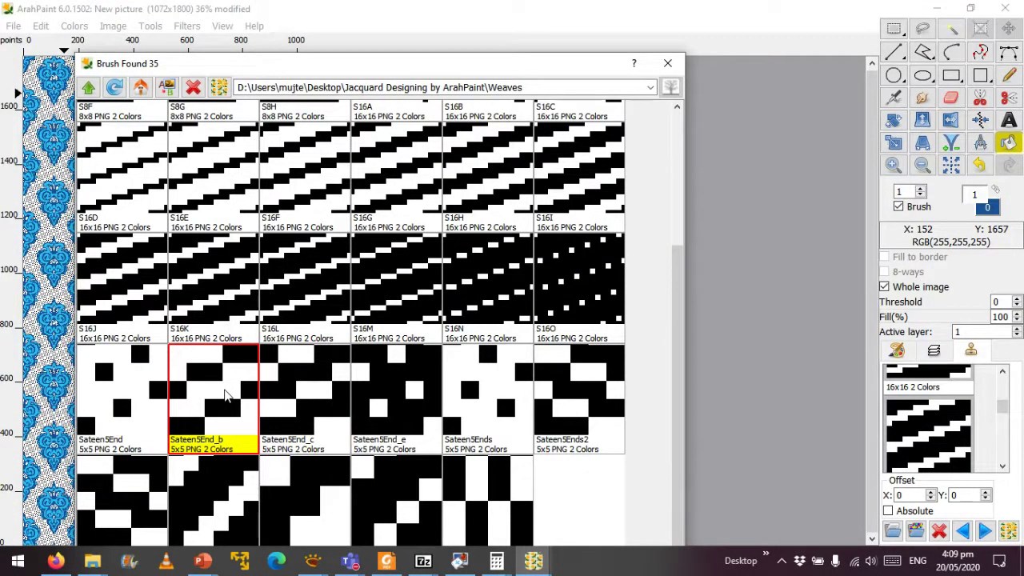
pyautogui.doubleClick(226, 395)
# Dismiss the layer loading dialog and fill the light blue areas of the motifs with the Sateen5End_b weave.
pyautogui.click(894, 532)
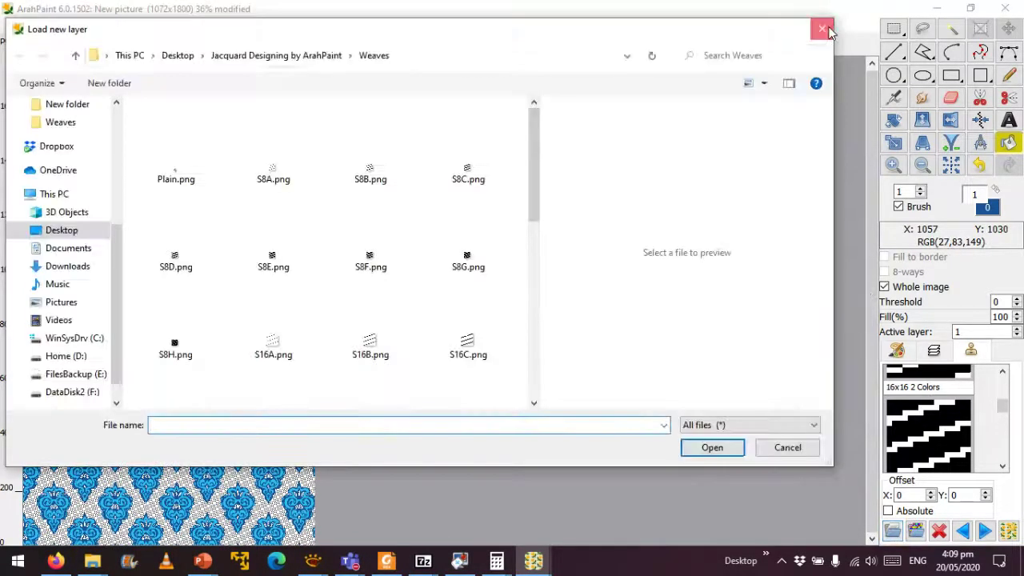
pyautogui.click(823, 29)
pyautogui.click(897, 350)
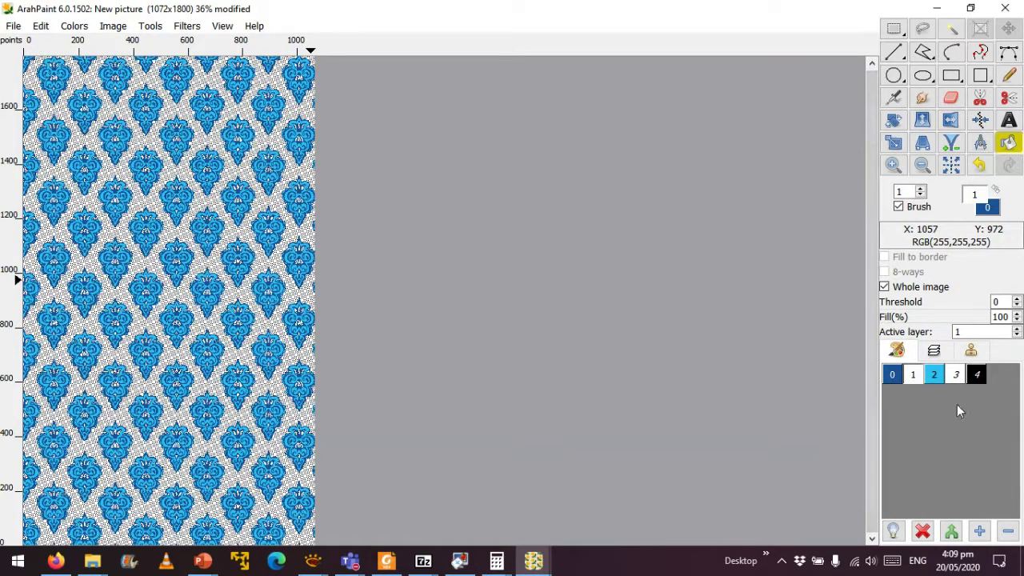
pyautogui.click(972, 351)
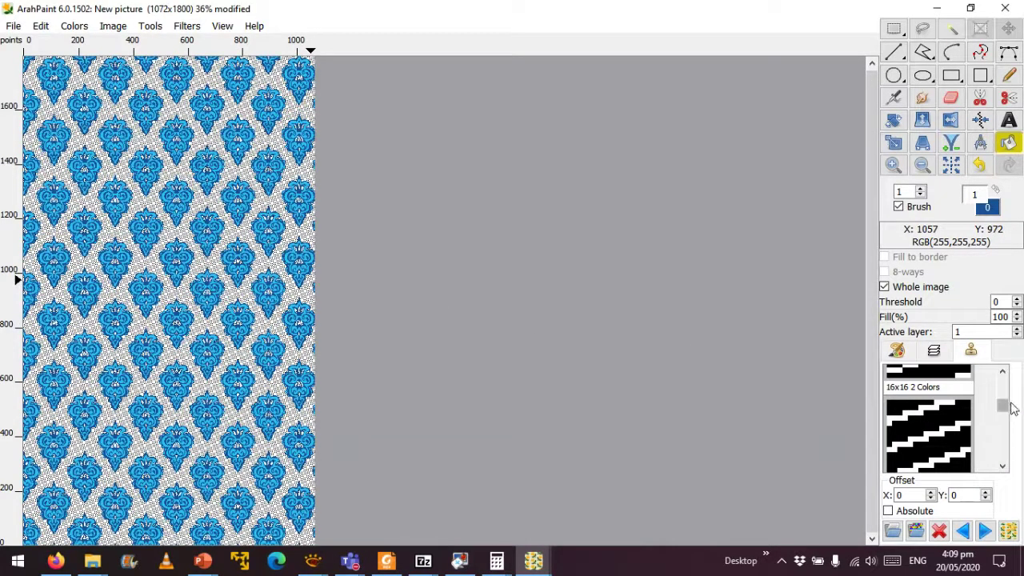
pyautogui.moveTo(1004, 405); pyautogui.dragTo(1009, 385)
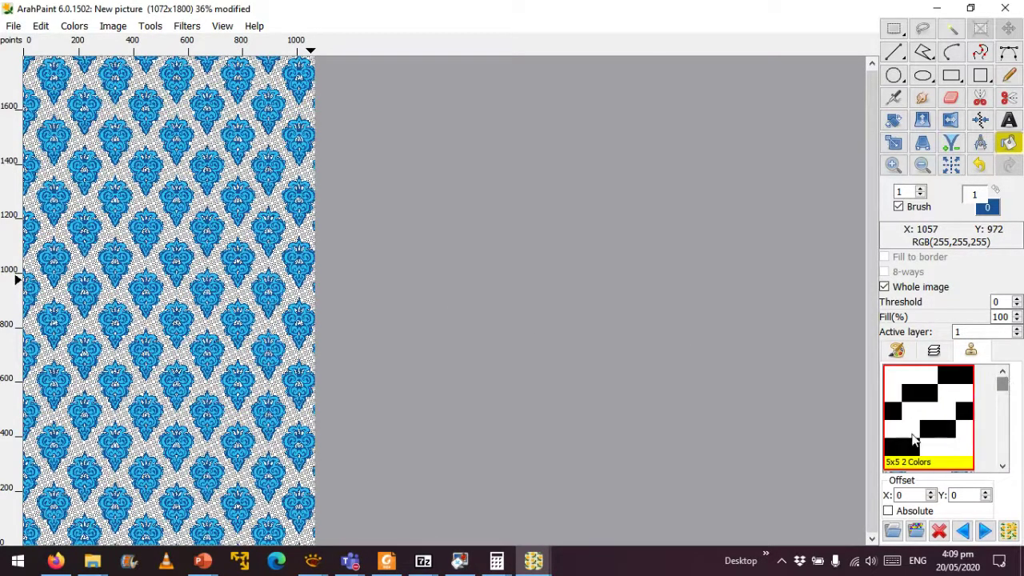
pyautogui.click(897, 168)
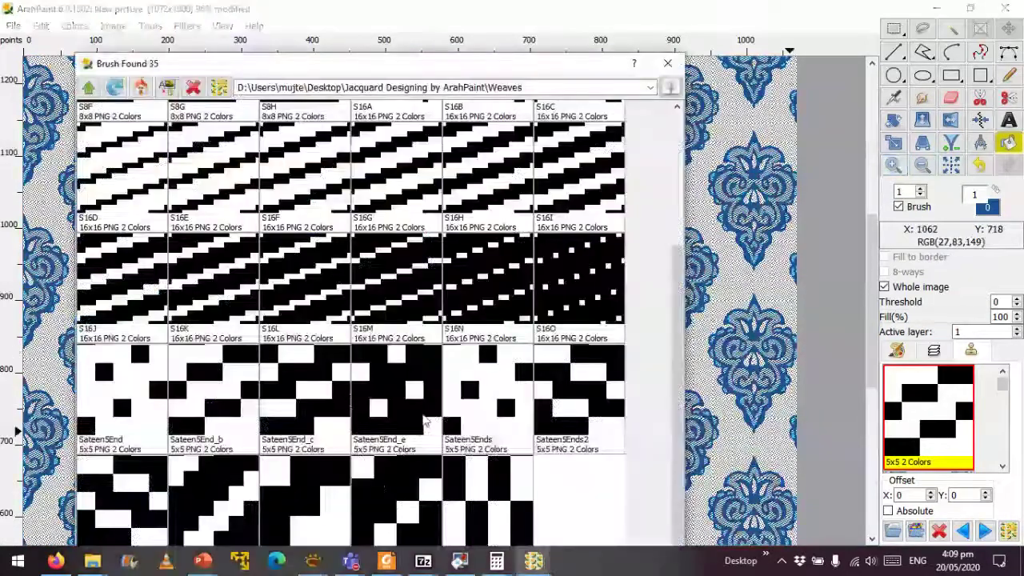
# Load the Sateen5End_e weave as the brush and fill the dark blue areas of the motifs with it.
pyautogui.click(428, 416)
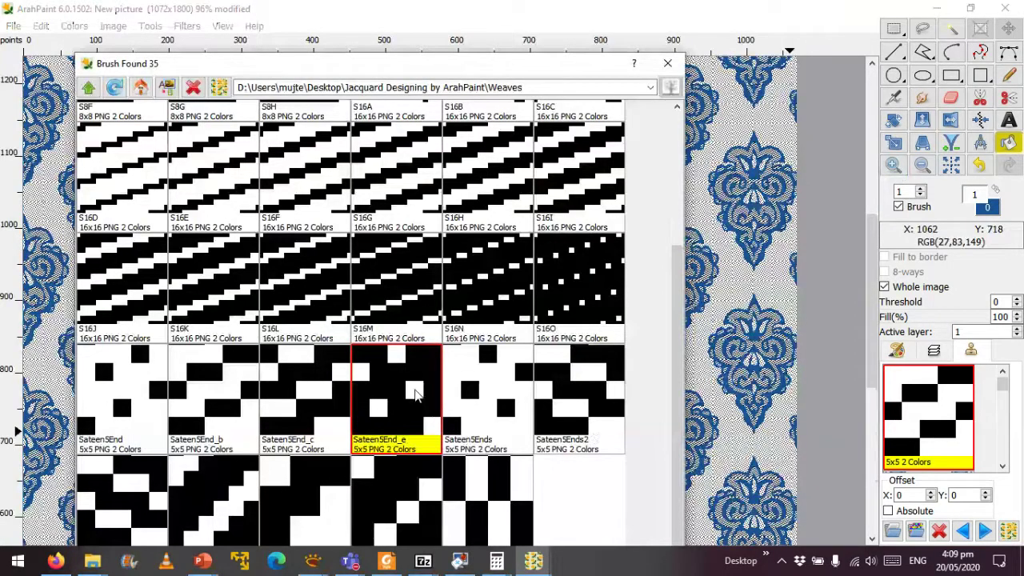
pyautogui.doubleClick(415, 392)
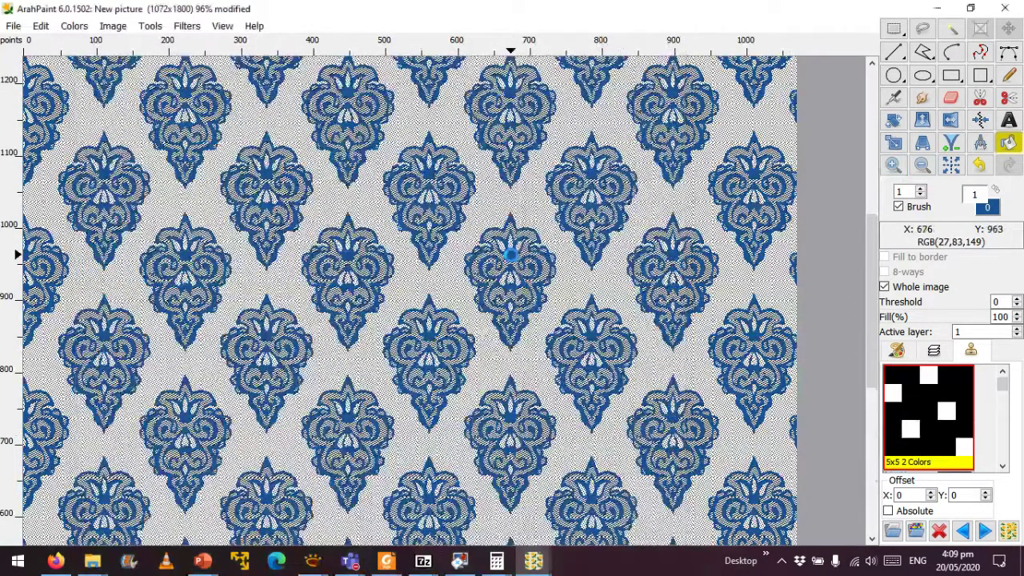
pyautogui.click(511, 255)
pyautogui.click(511, 254)
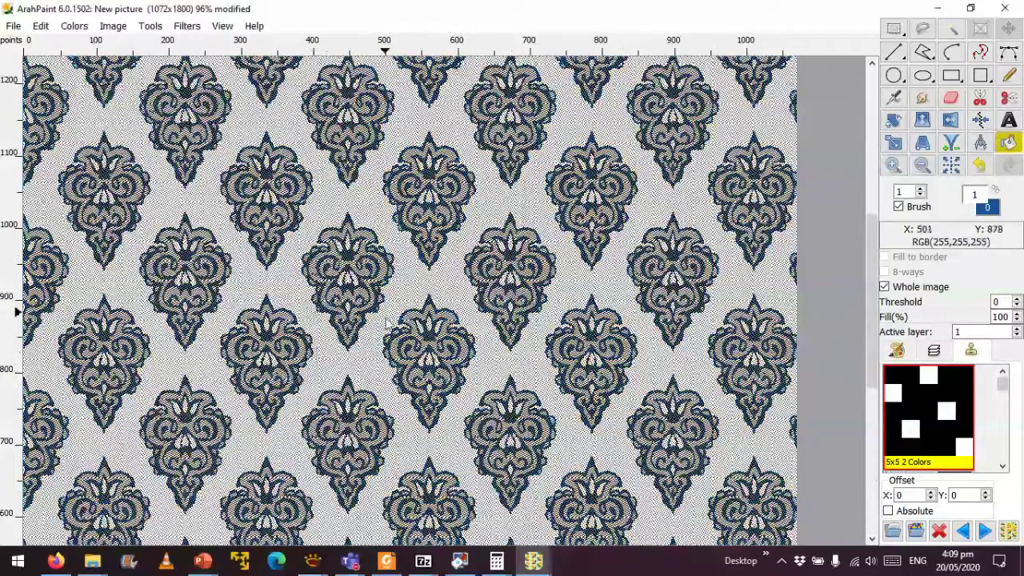
# Save the woven picture as the PNG file Motif1_bodyweave in a new BodyWeave folder inside Jacquard Designing by ArahPaint.
pyautogui.click(14, 25)
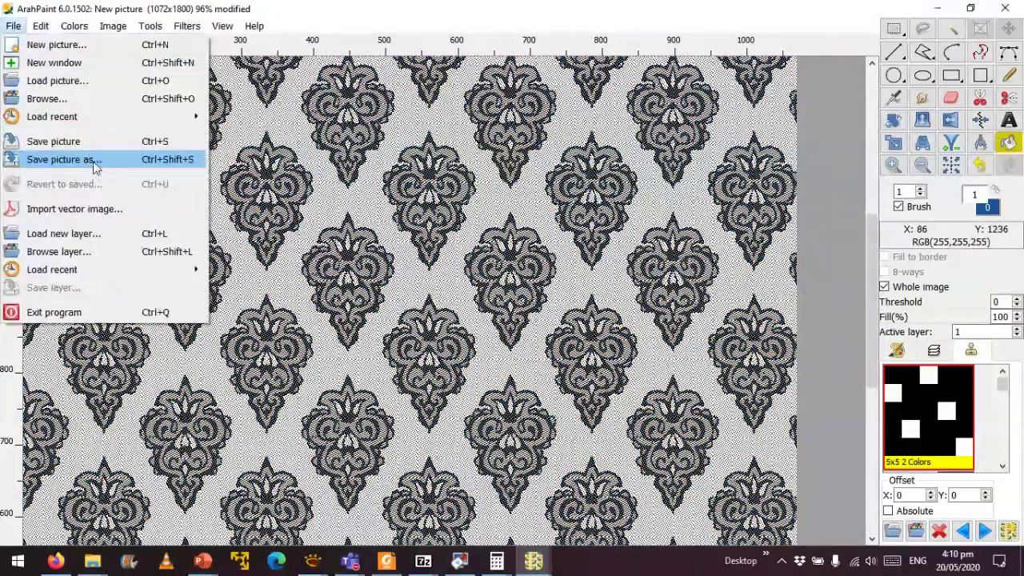
pyautogui.click(93, 164)
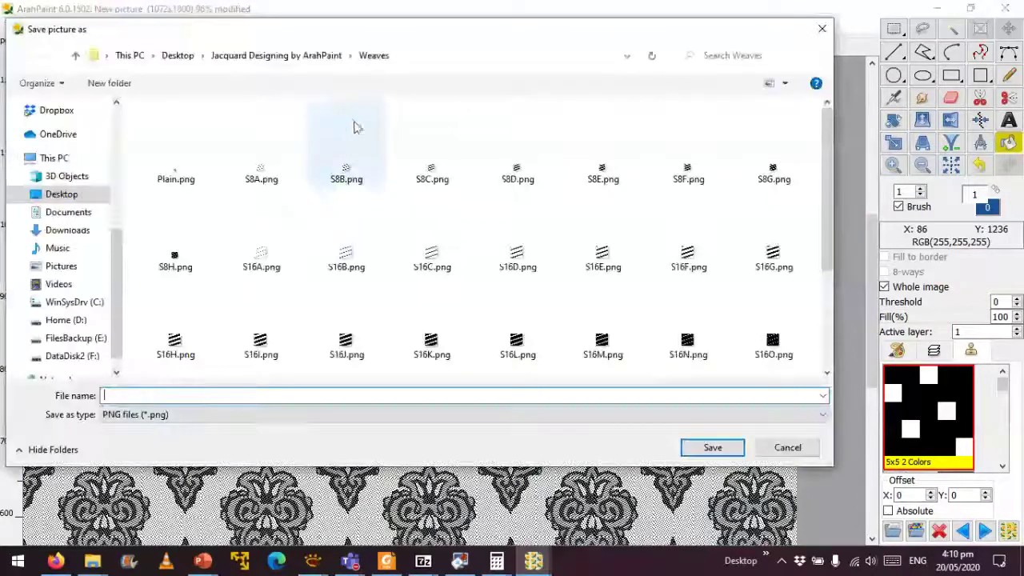
pyautogui.click(320, 56)
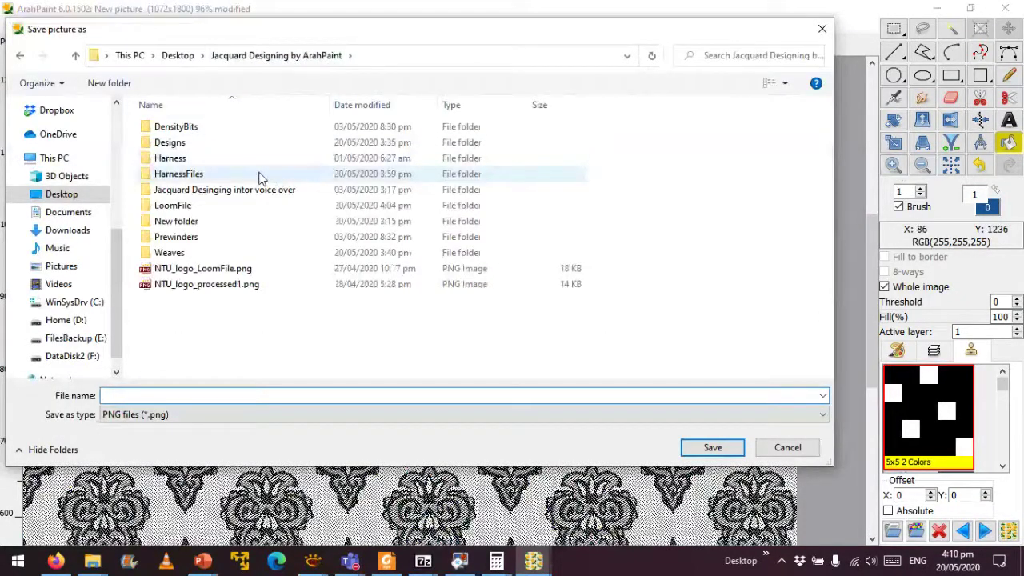
pyautogui.click(234, 152)
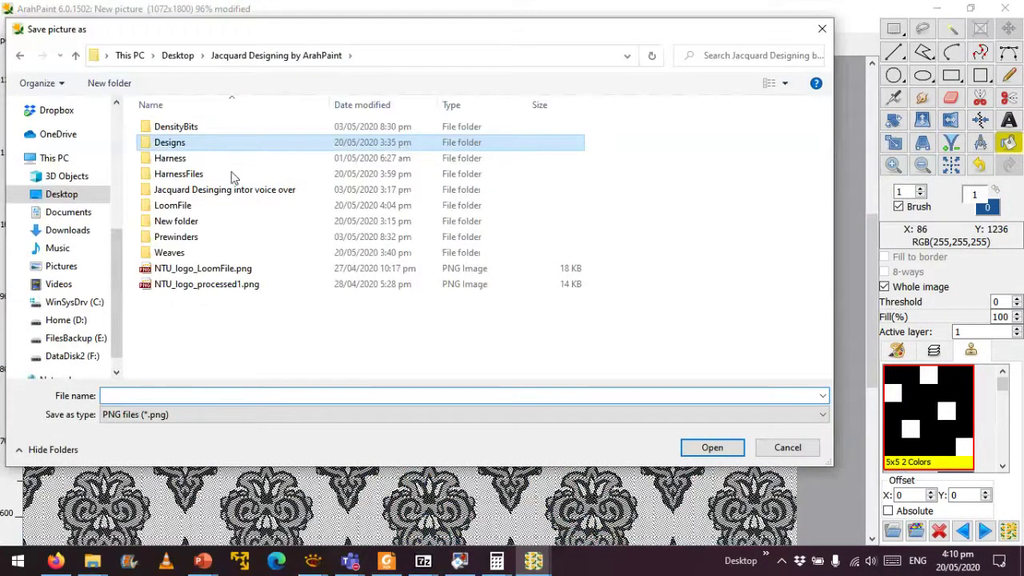
pyautogui.doubleClick(233, 151)
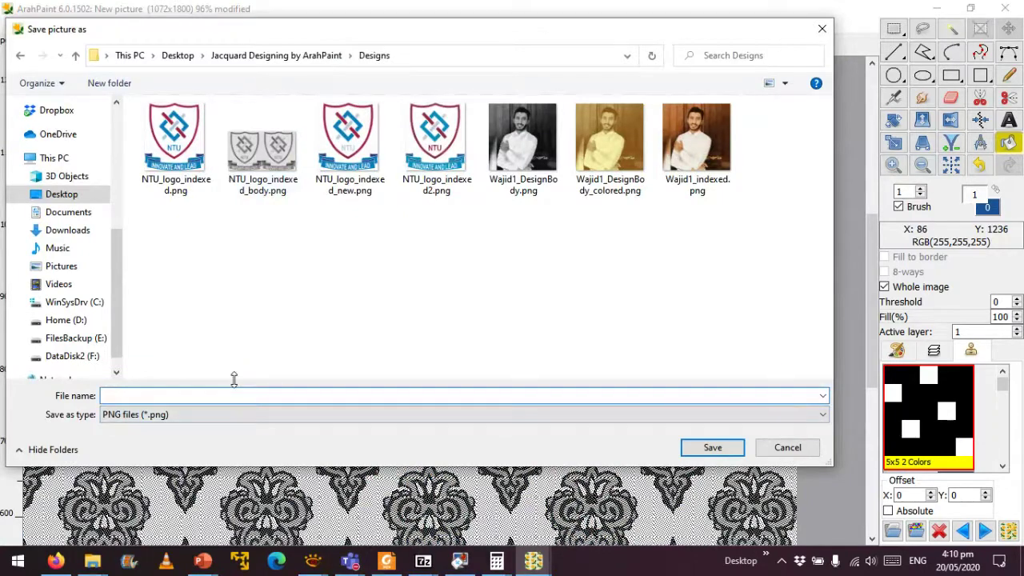
pyautogui.click(312, 58)
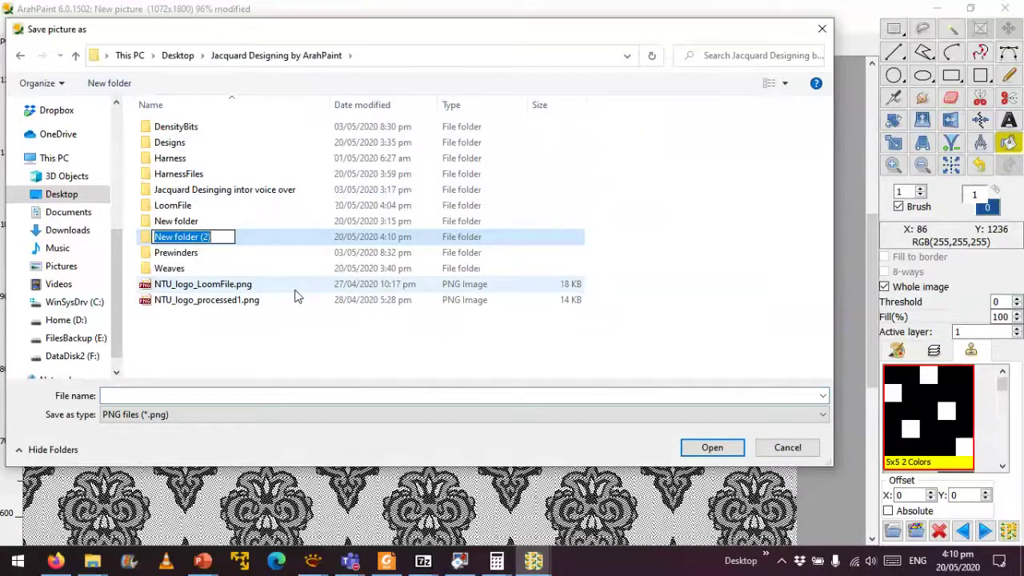
pyautogui.write('BodyWeav')
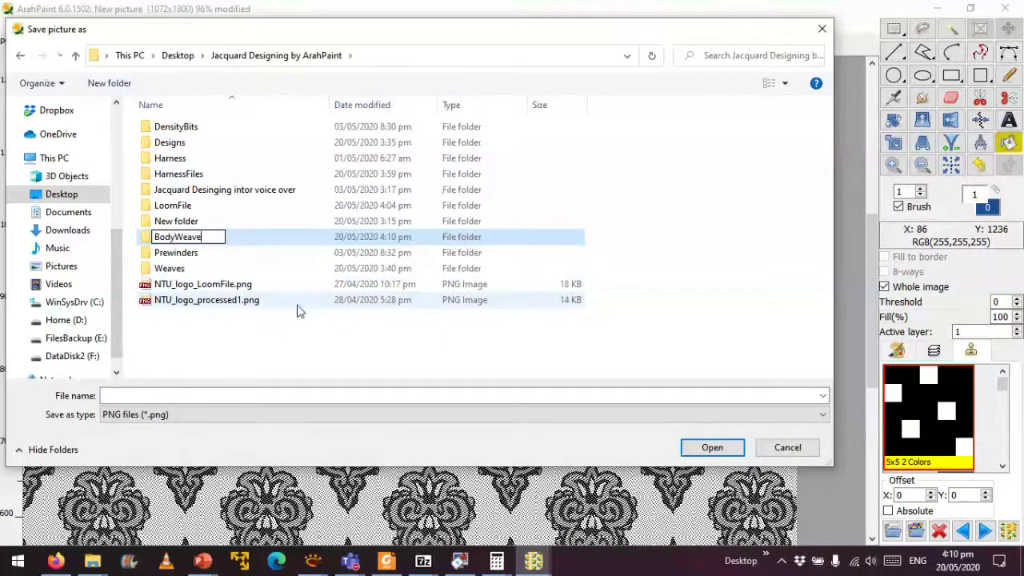
pyautogui.write('e')
pyautogui.press('Return')
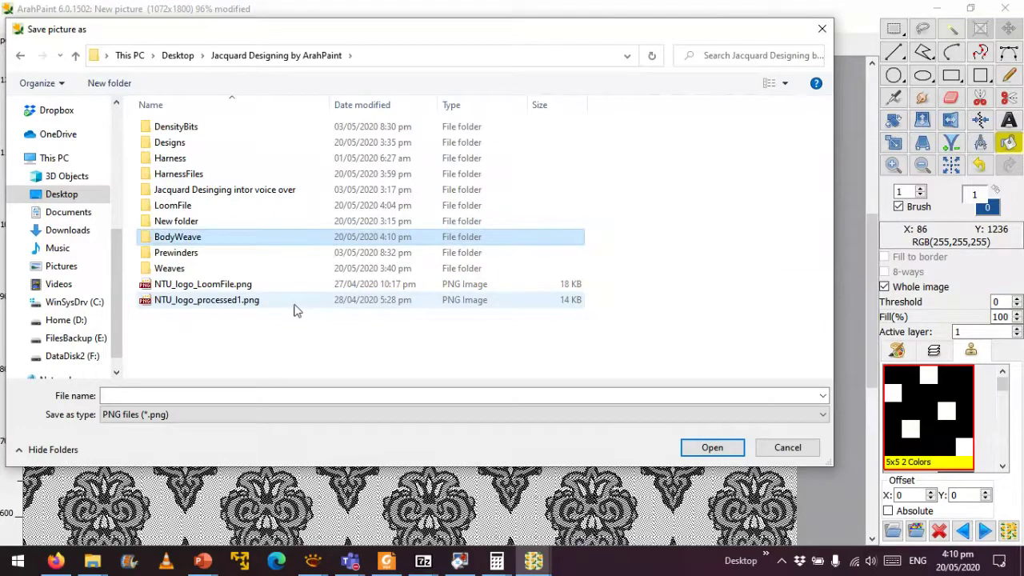
pyautogui.doubleClick(170, 238)
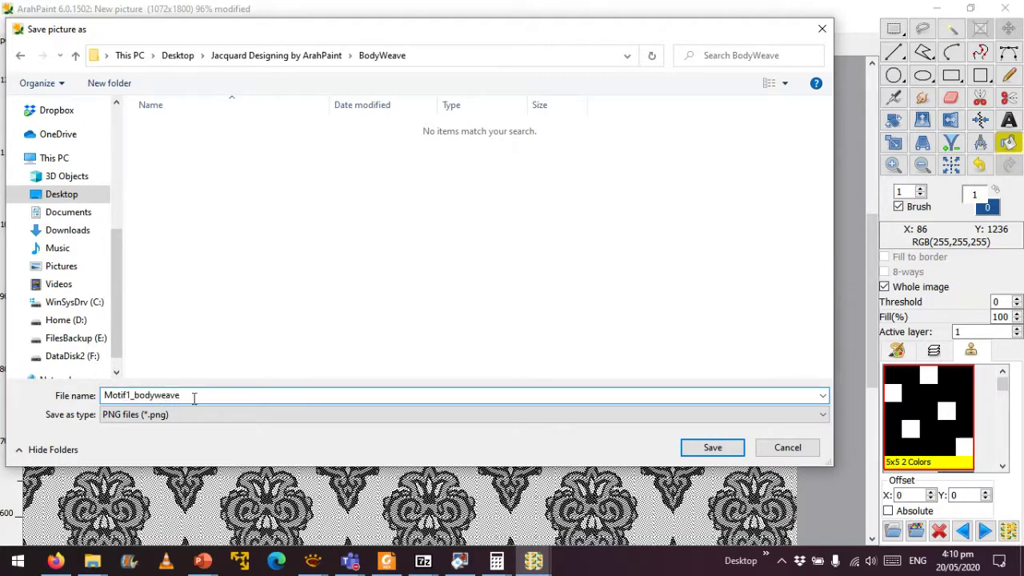
pyautogui.click(711, 448)
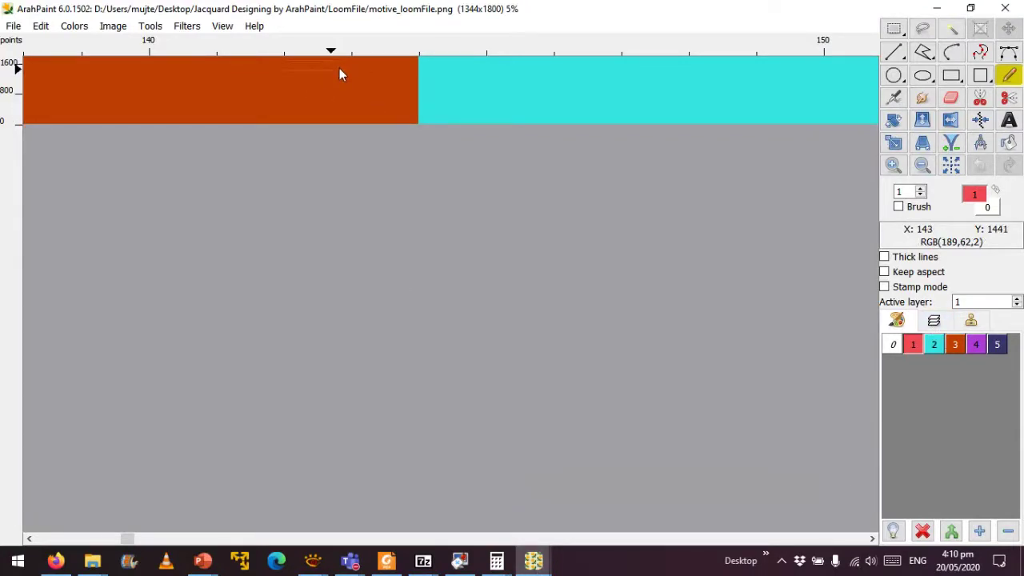
# Load the Motif1_bodyweave picture from the BodyWeave folder of Jacquard Designing by ArahPaint as the brush.
pyautogui.click(971, 321)
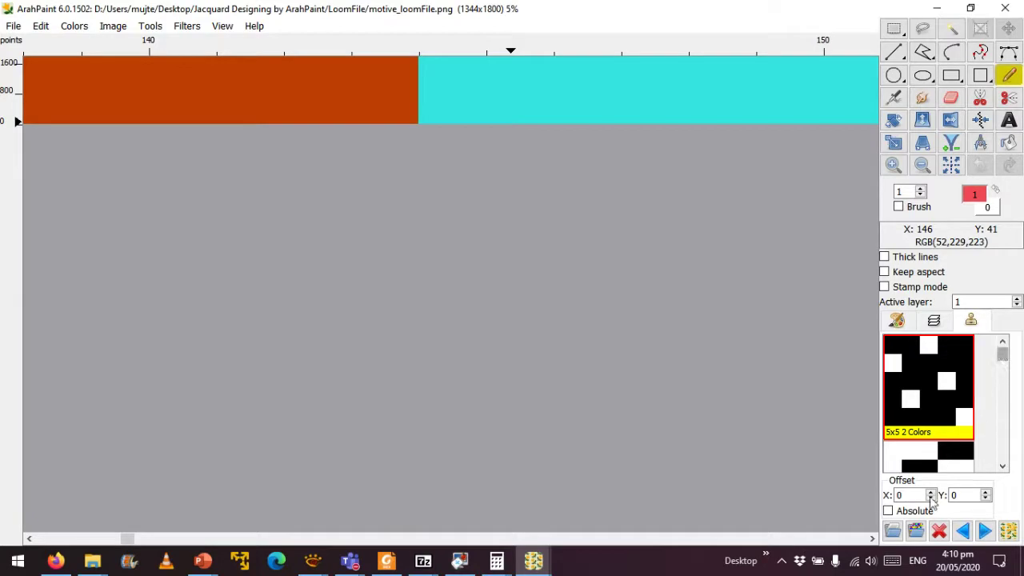
pyautogui.click(915, 531)
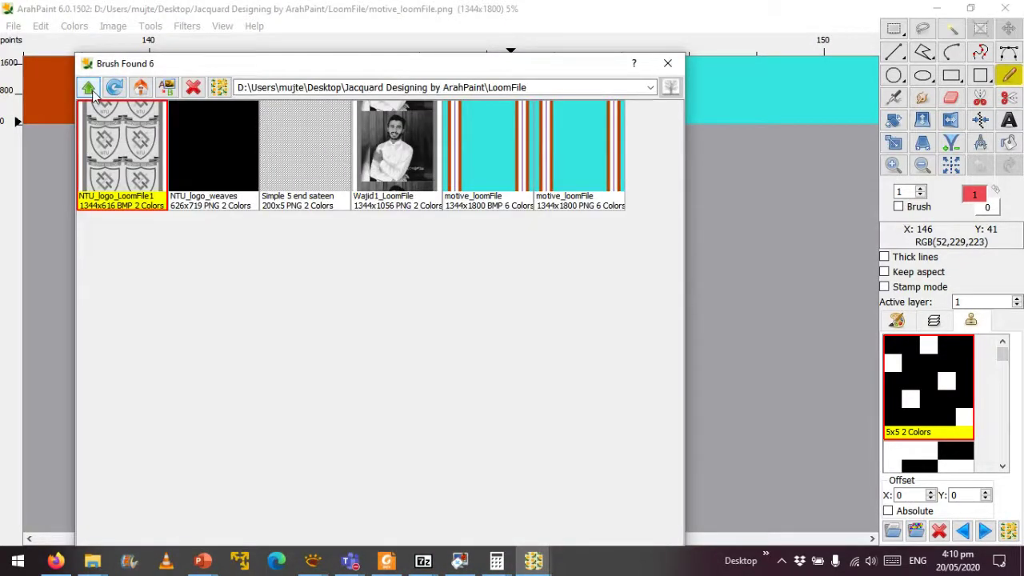
pyautogui.click(91, 89)
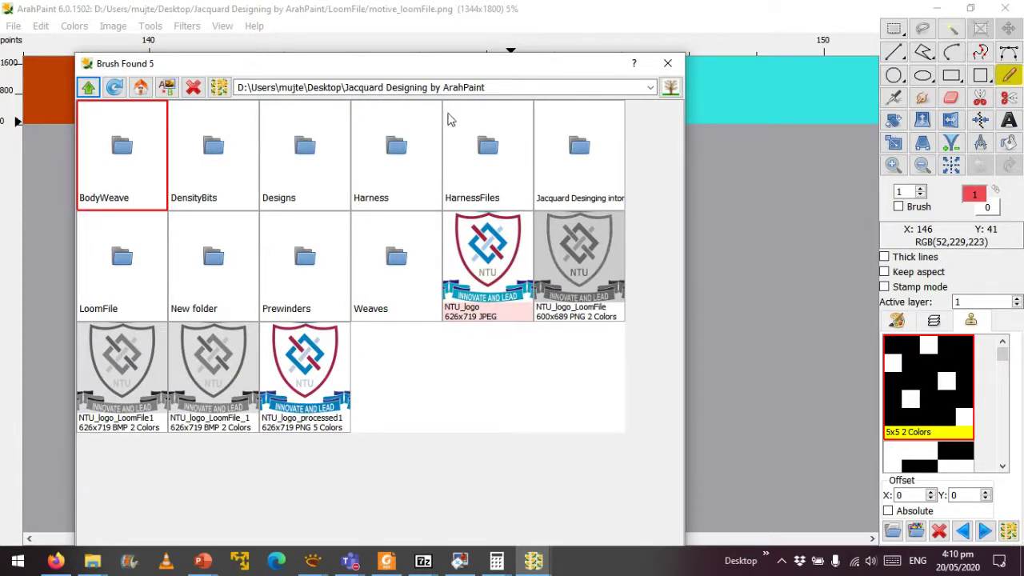
pyautogui.doubleClick(148, 185)
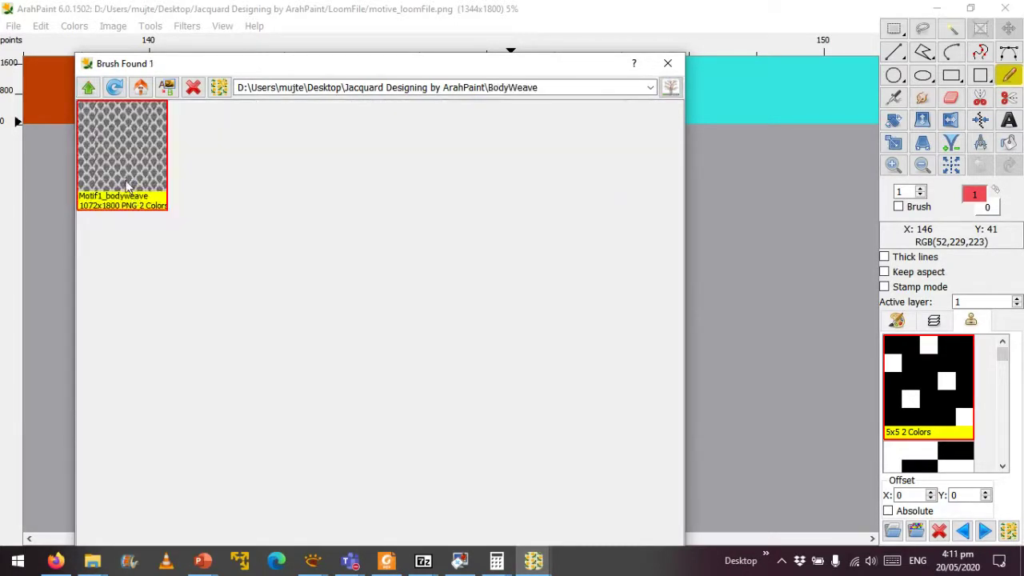
pyautogui.doubleClick(133, 159)
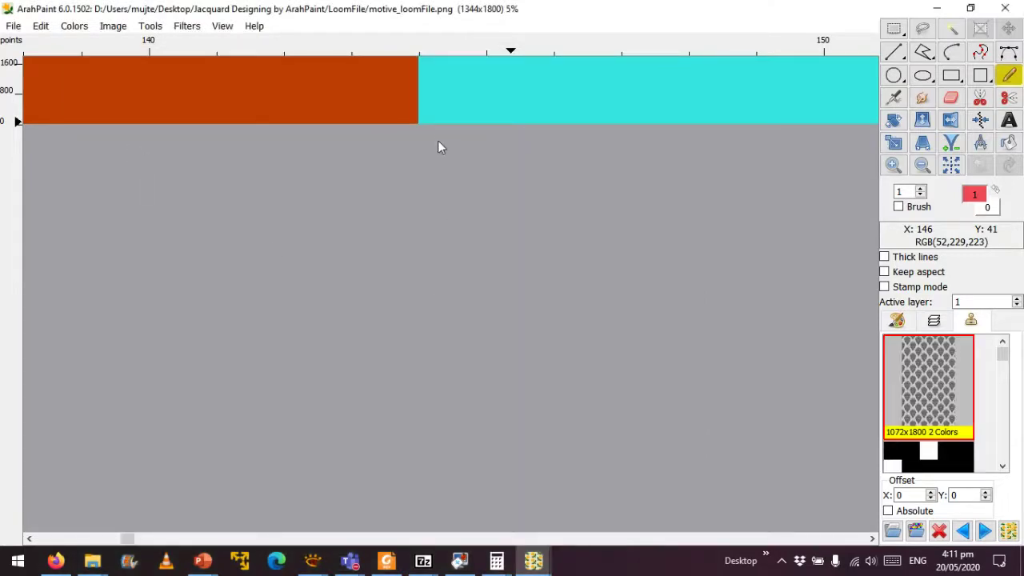
# Fill the turquoise body area of the loom file with the Motif1_bodyweave brush, using the Whole image and Brush options.
pyautogui.click(1008, 143)
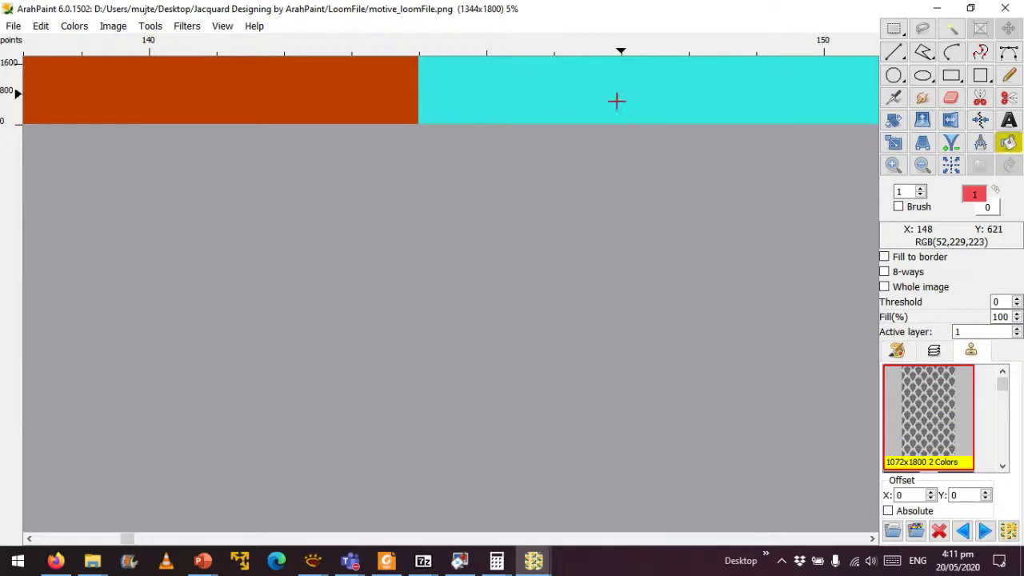
pyautogui.click(895, 286)
pyautogui.click(898, 206)
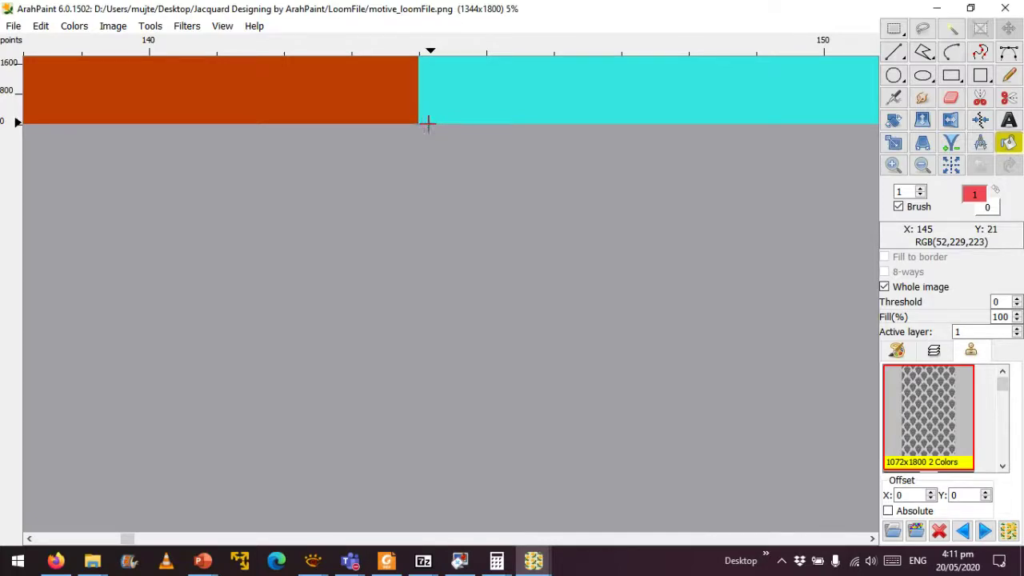
pyautogui.click(428, 121)
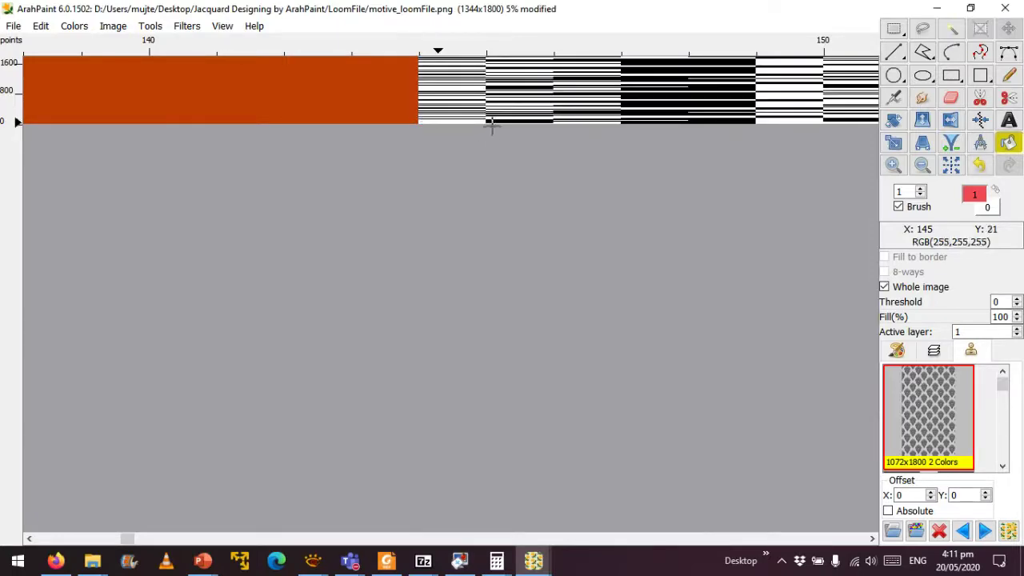
pyautogui.scroll(2, 489, 112)
pyautogui.scroll(3, 490, 110)
pyautogui.scroll(-4, 490, 109)
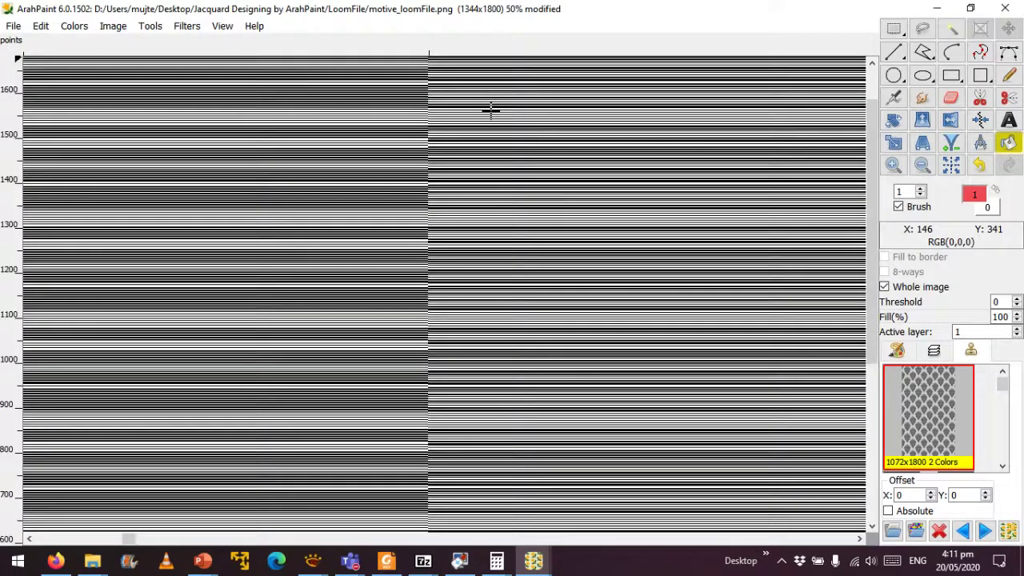
pyautogui.scroll(3, 530, 103)
pyautogui.scroll(1, 532, 103)
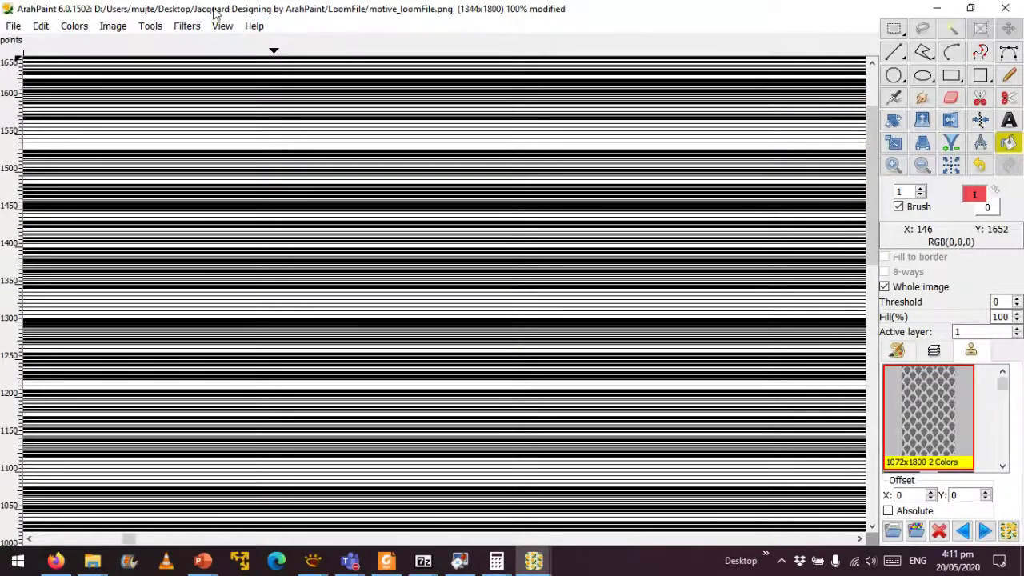
# View the program's version information and close it.
pyautogui.click(254, 25)
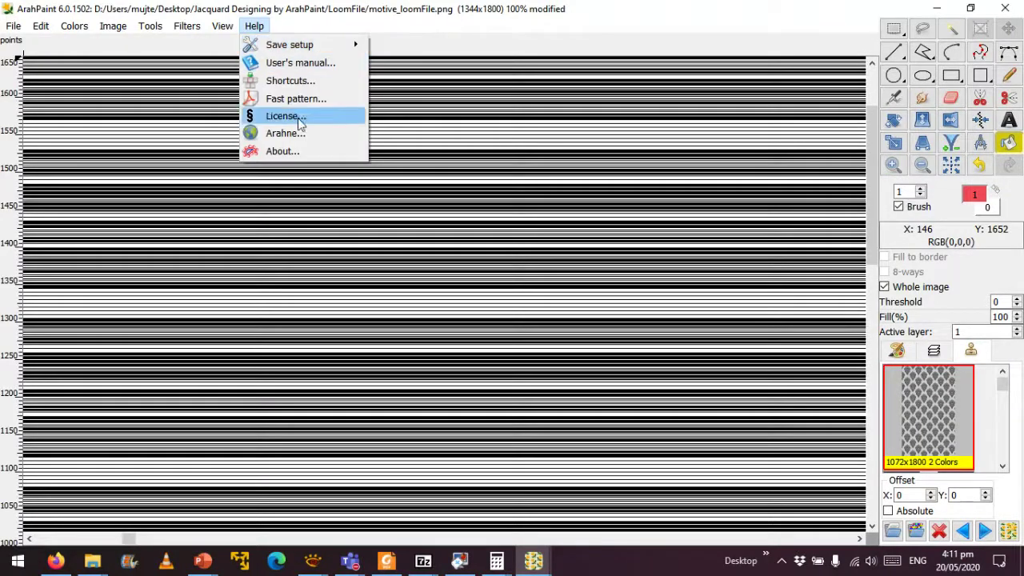
pyautogui.click(297, 150)
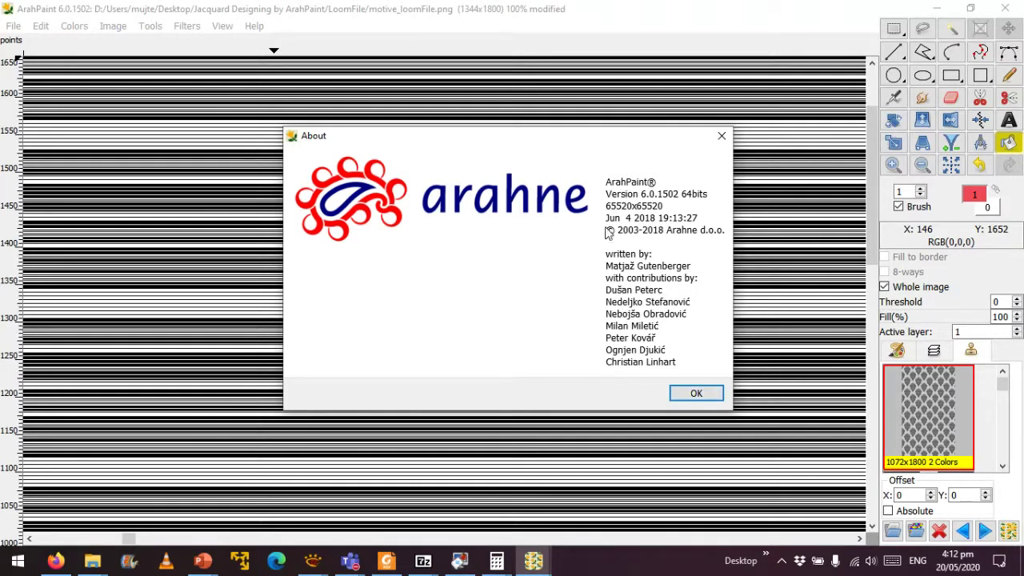
pyautogui.click(693, 395)
# Save the loom file motive_loomFile.png under its existing name and switch to the window with the Motif1_bodyweave picture.
pyautogui.click(13, 25)
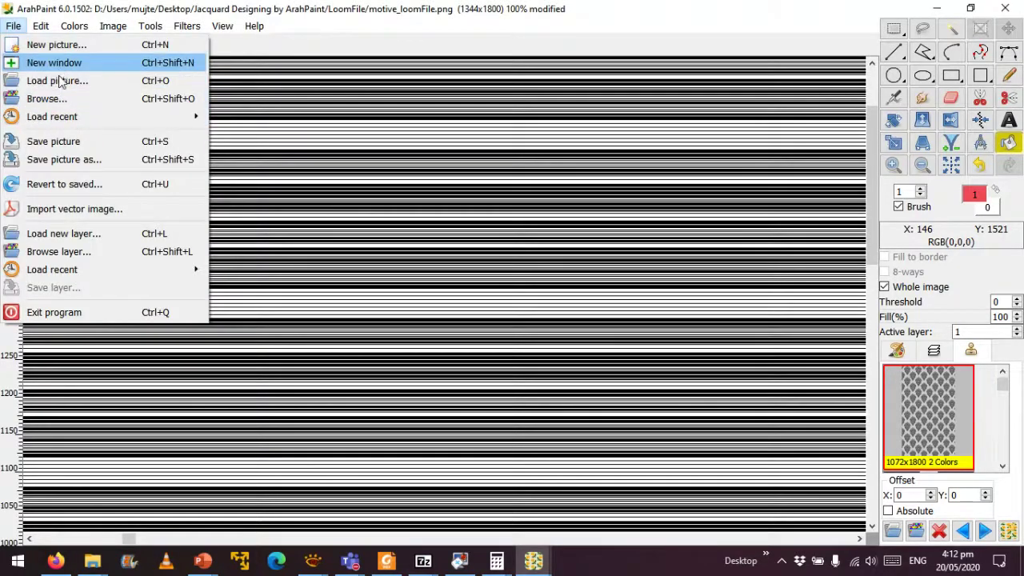
pyautogui.click(76, 145)
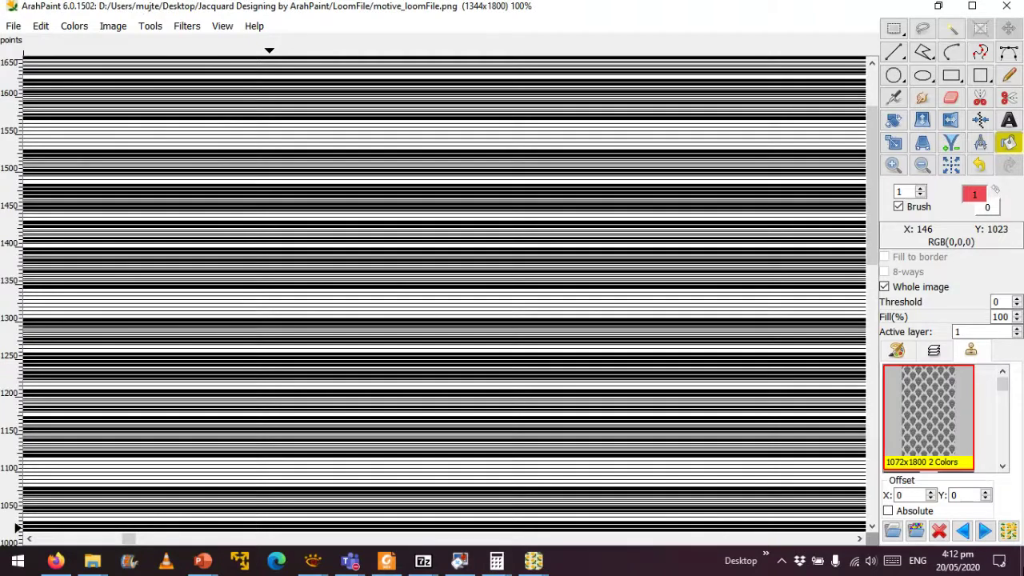
pyautogui.press('super+d')
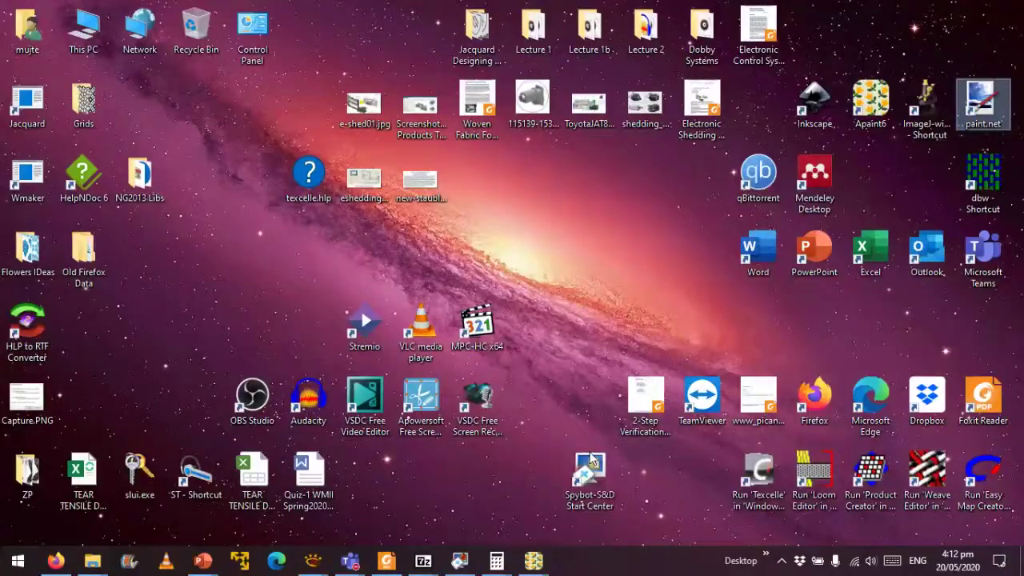
pyautogui.moveTo(533, 560)
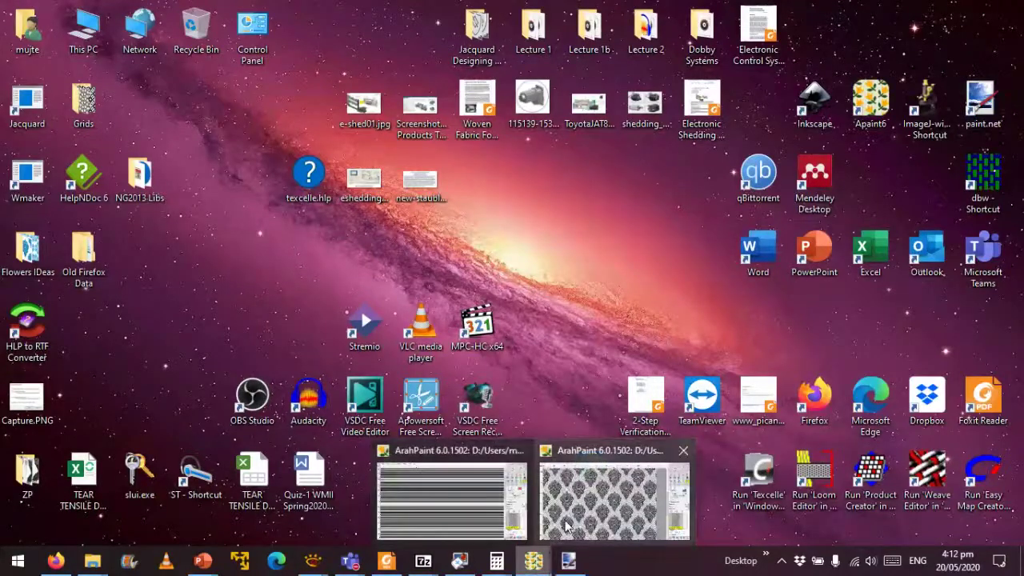
pyautogui.click(567, 526)
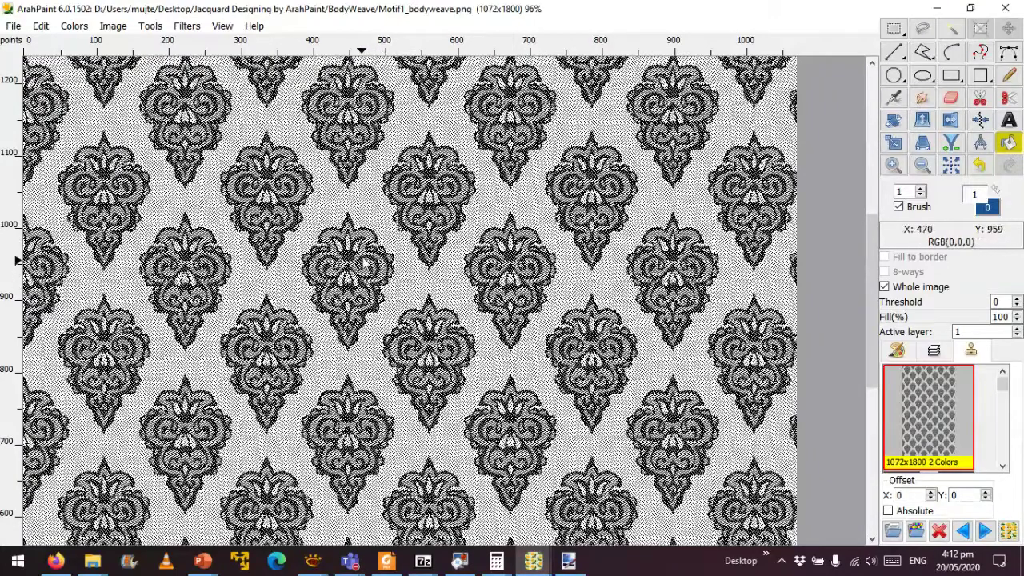
pyautogui.click(372, 221)
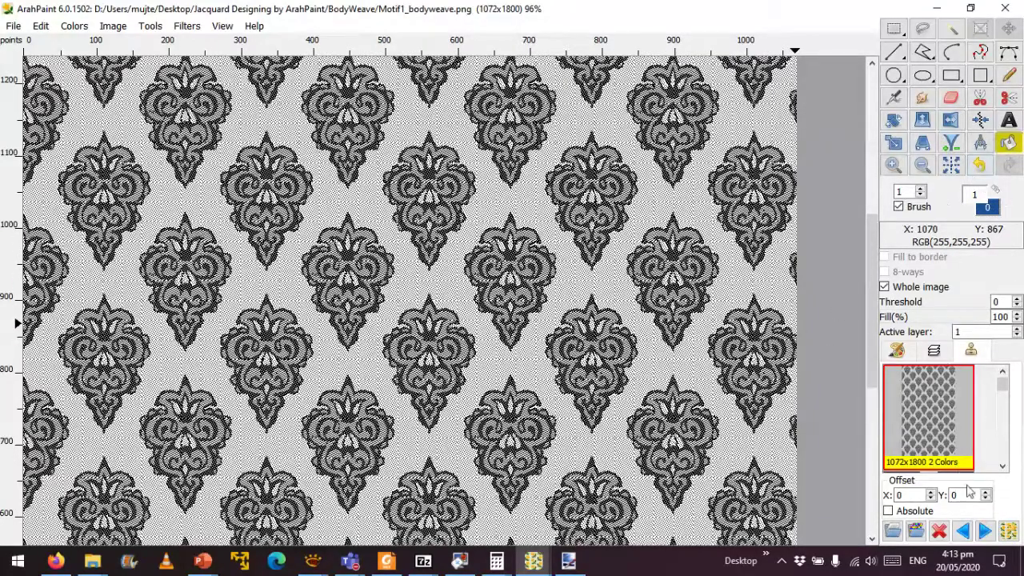
# Browse the brushes in the Weaves folder and examine the 16x16 weaves S16A, S16B, S16C and S16O.
pyautogui.click(1005, 397)
pyautogui.scroll(1, 1005, 398)
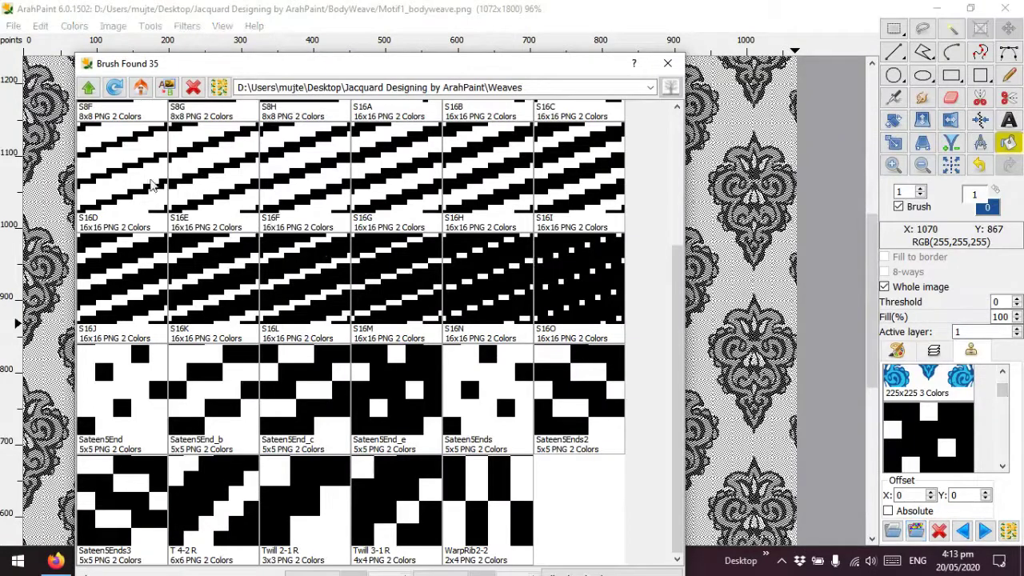
pyautogui.moveTo(676, 255); pyautogui.dragTo(674, 203)
pyautogui.click(416, 158)
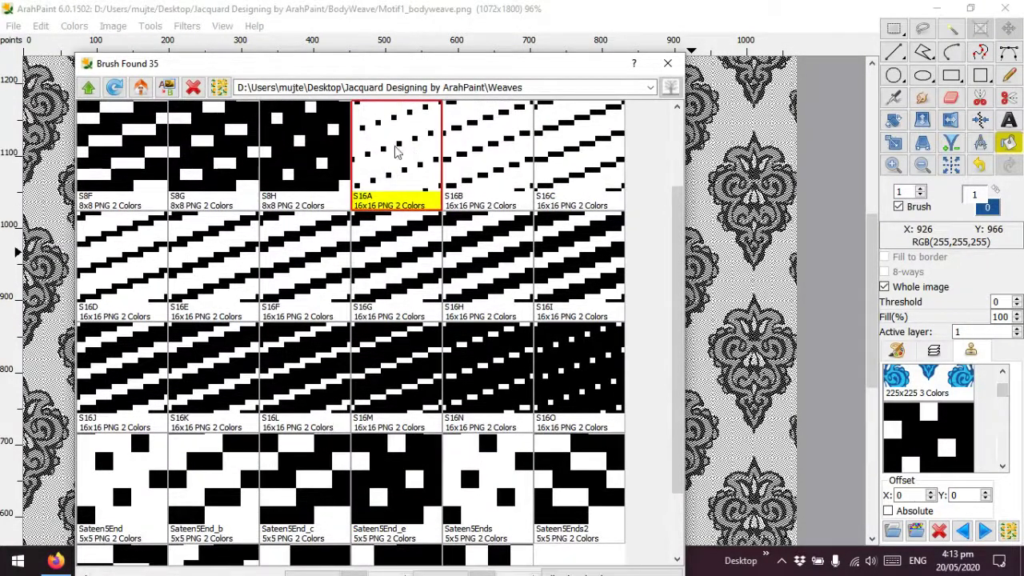
pyautogui.click(464, 170)
pyautogui.click(404, 197)
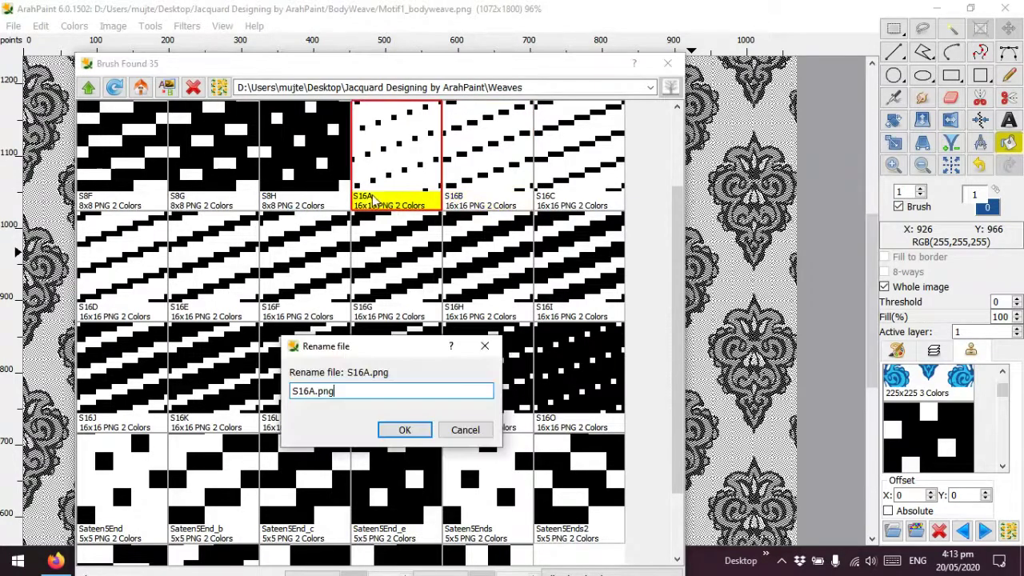
pyautogui.click(467, 429)
pyautogui.click(483, 176)
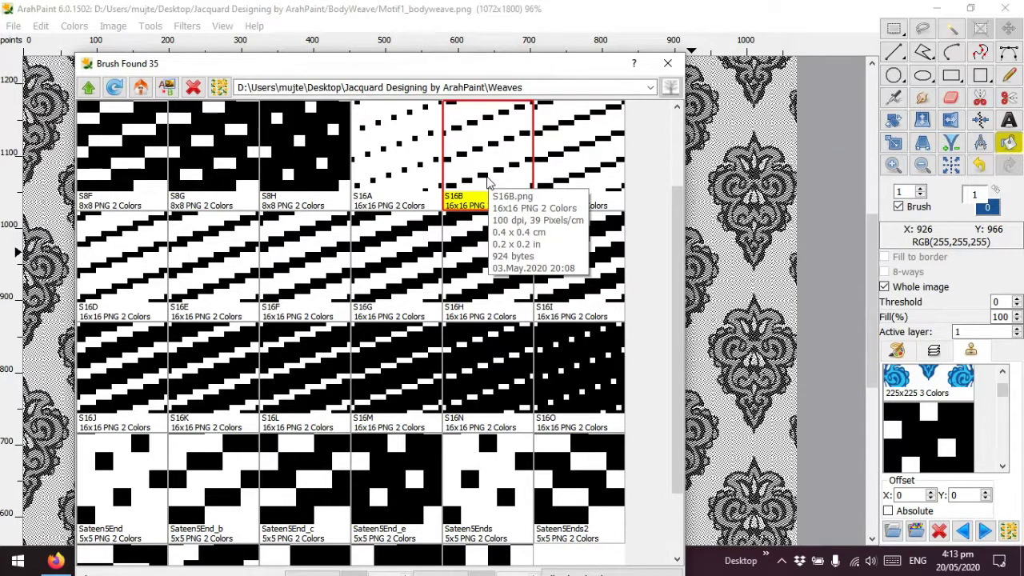
pyautogui.click(593, 163)
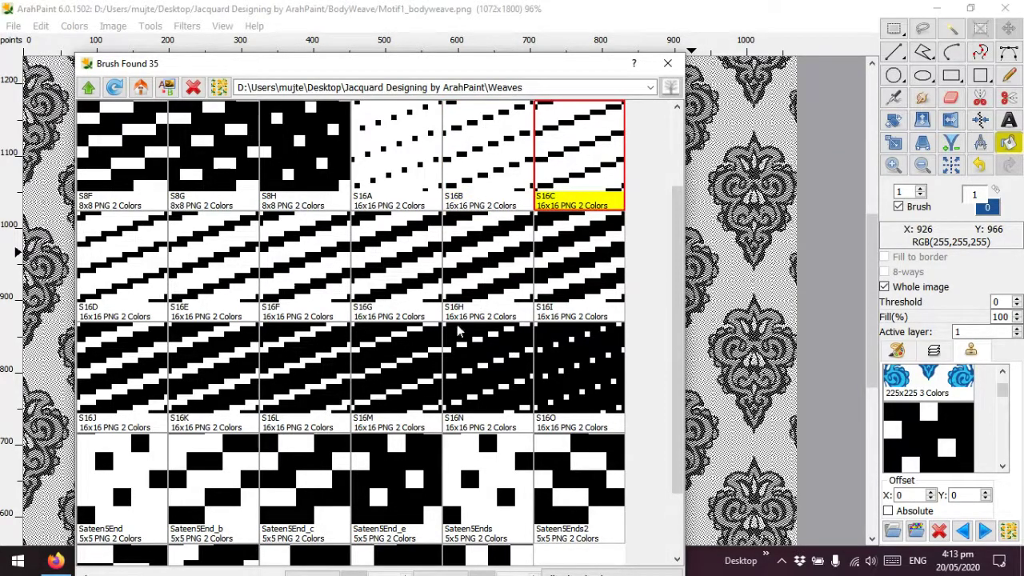
pyautogui.click(582, 383)
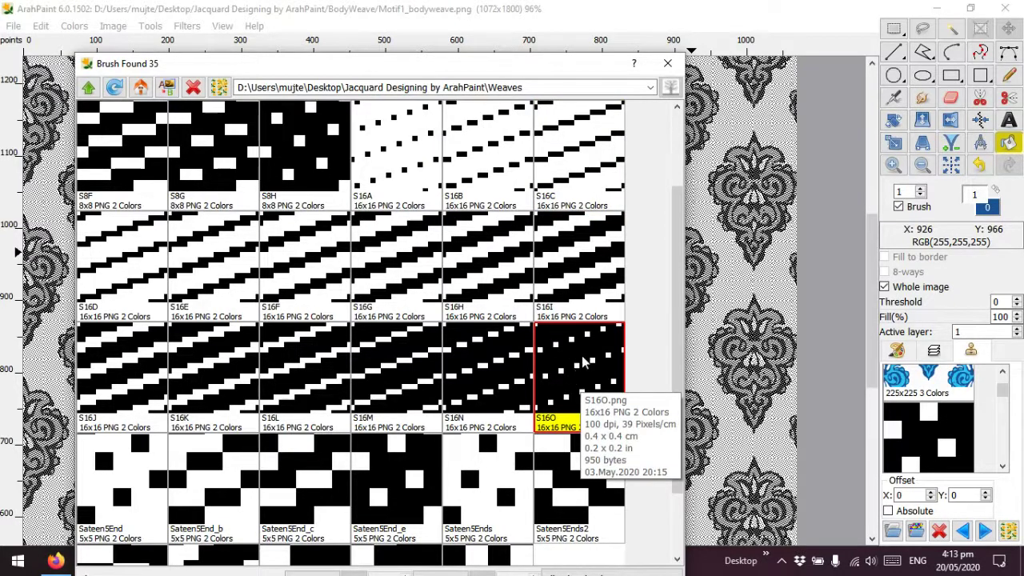
# Compare the S16A weave with the S16O weave and close the brush browser without loading either.
pyautogui.click(391, 157)
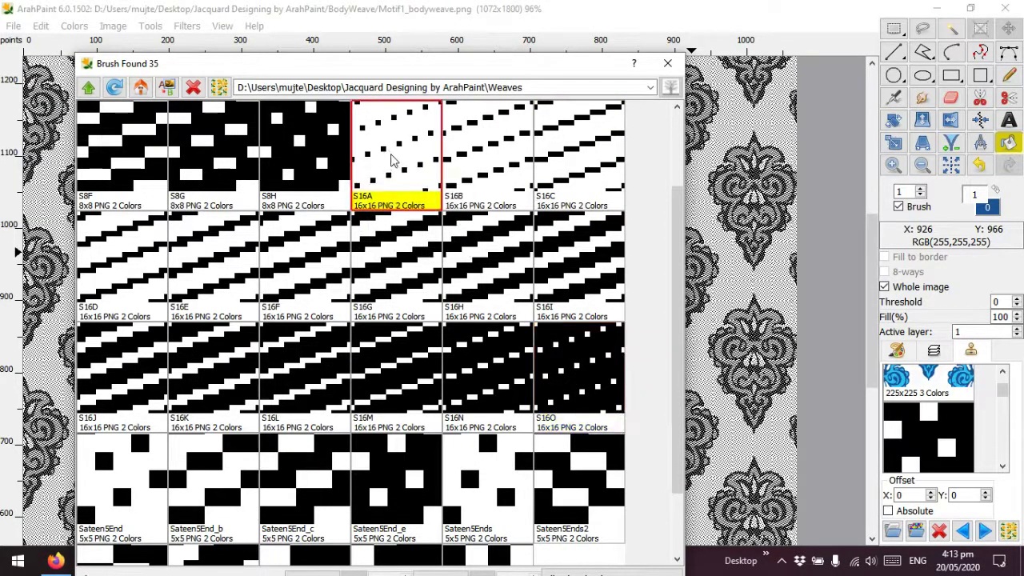
pyautogui.click(567, 353)
pyautogui.click(415, 168)
pyautogui.click(569, 354)
pyautogui.click(419, 185)
pyautogui.click(562, 359)
pyautogui.click(413, 178)
pyautogui.click(576, 362)
pyautogui.click(410, 163)
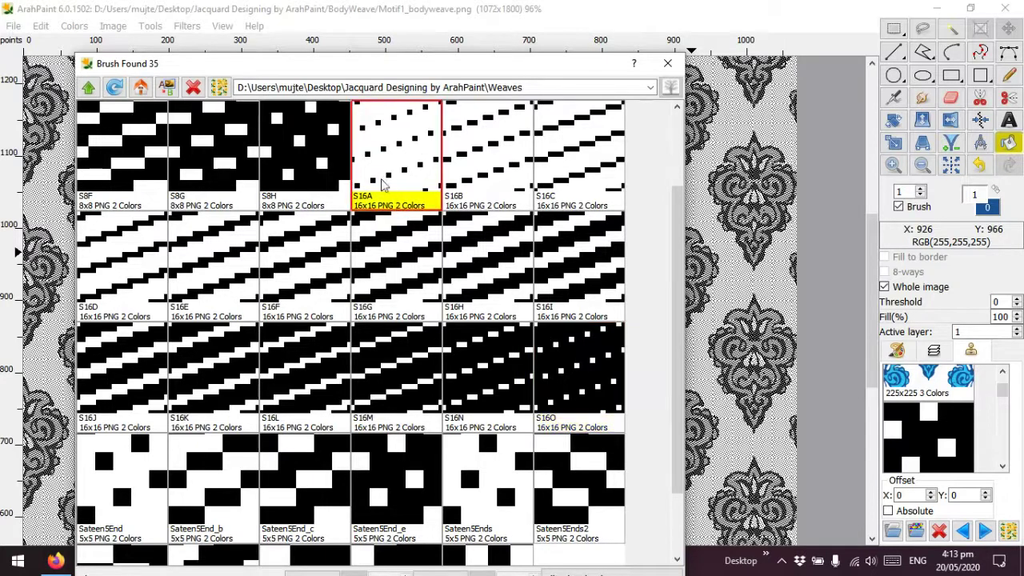
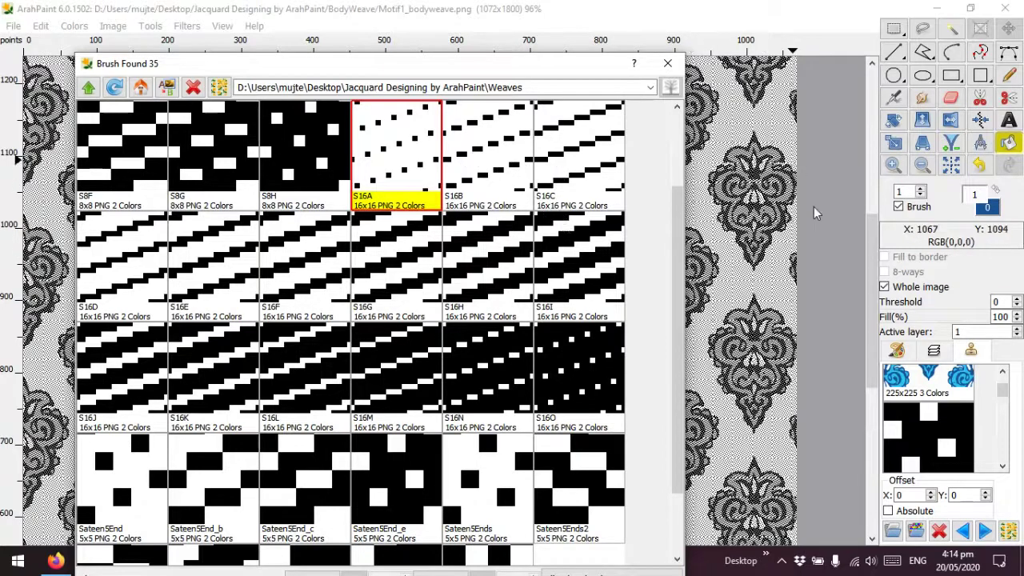
pyautogui.click(669, 66)
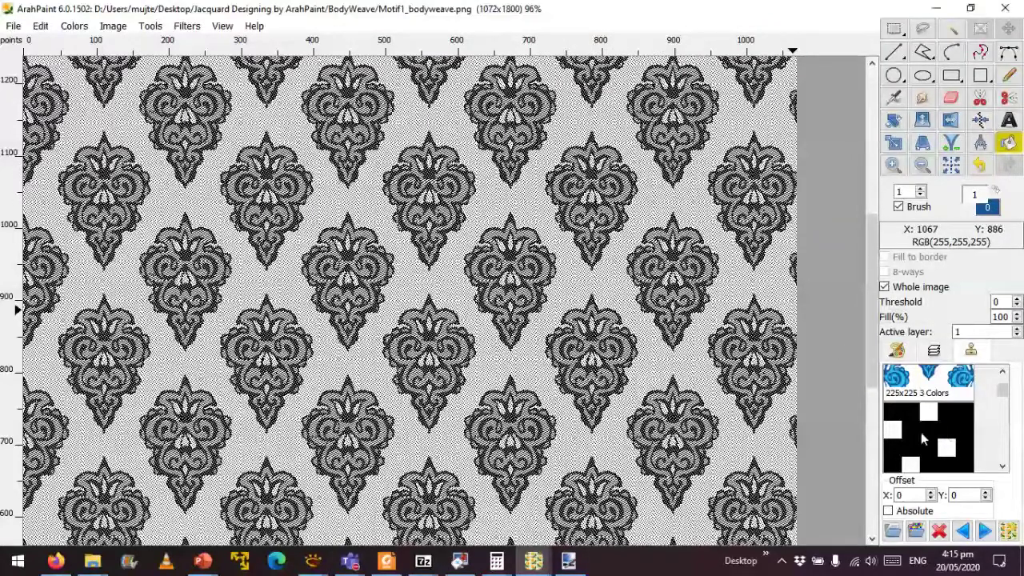
# Reopen the Weaves folder in the brush browser and compare Sateen5End with Sateen5End_e and S16A with S16O.
pyautogui.moveTo(929, 424)
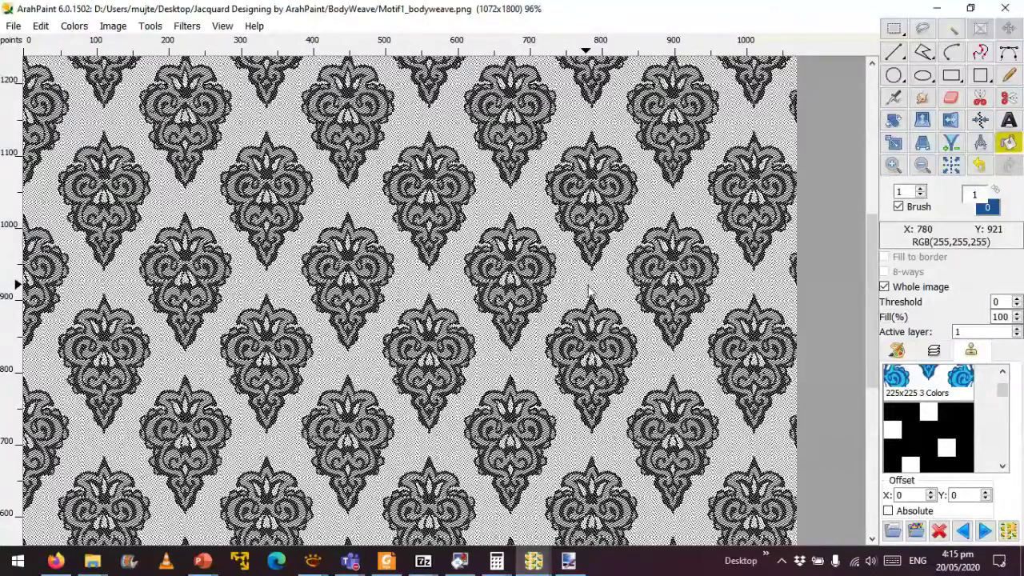
pyautogui.click(915, 531)
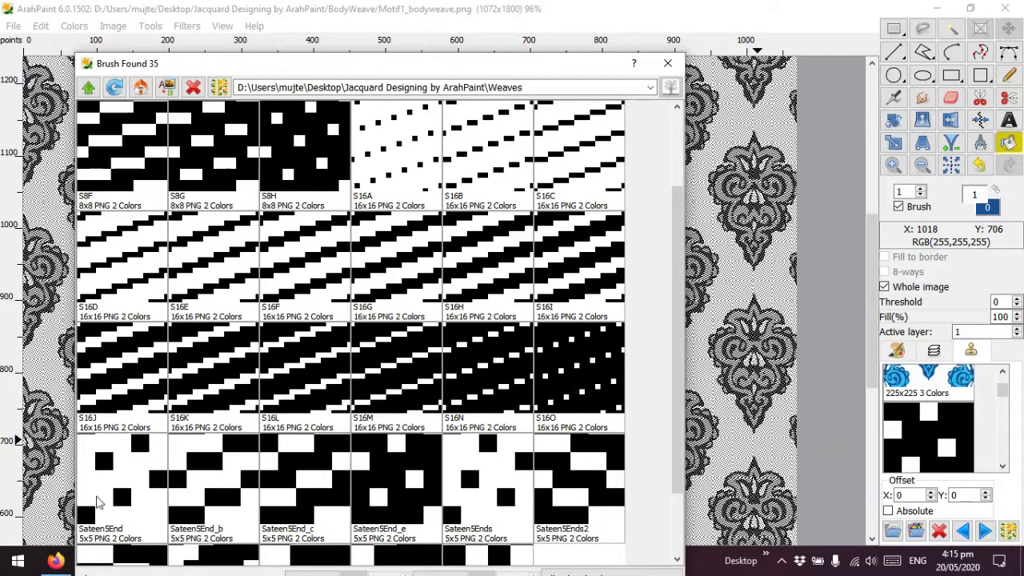
pyautogui.click(98, 502)
pyautogui.click(385, 503)
pyautogui.click(126, 520)
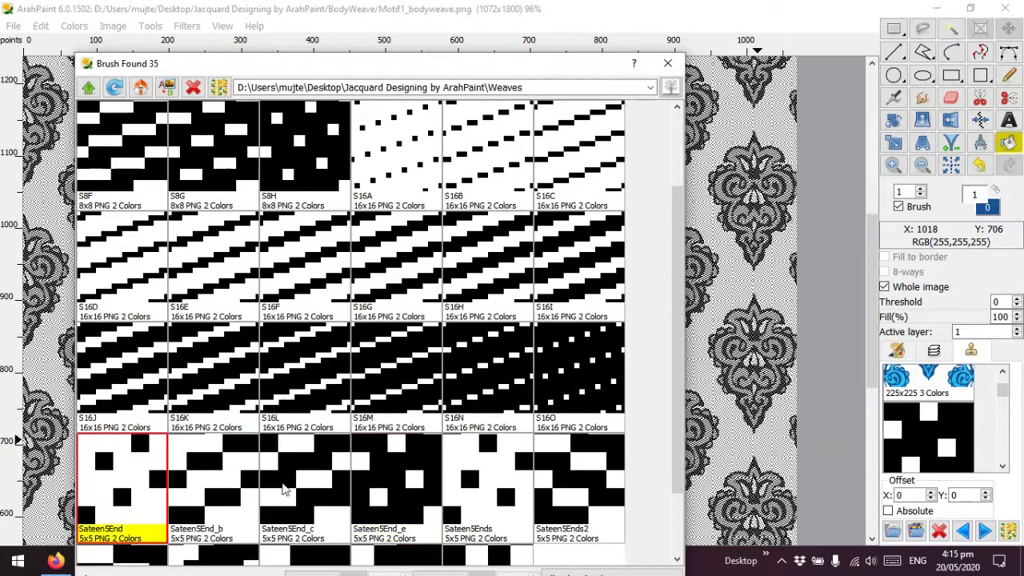
pyautogui.click(384, 204)
pyautogui.click(564, 352)
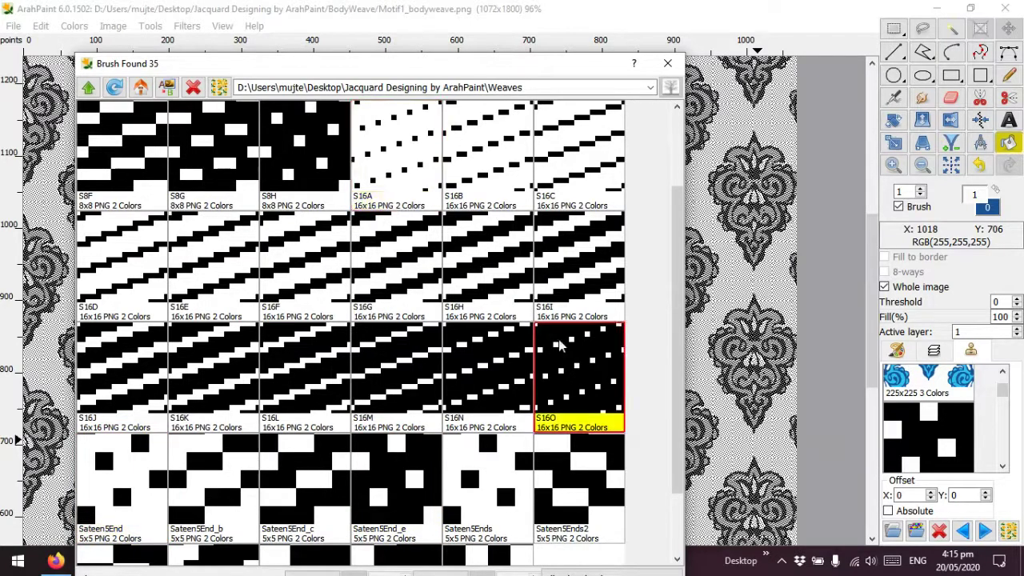
pyautogui.click(410, 178)
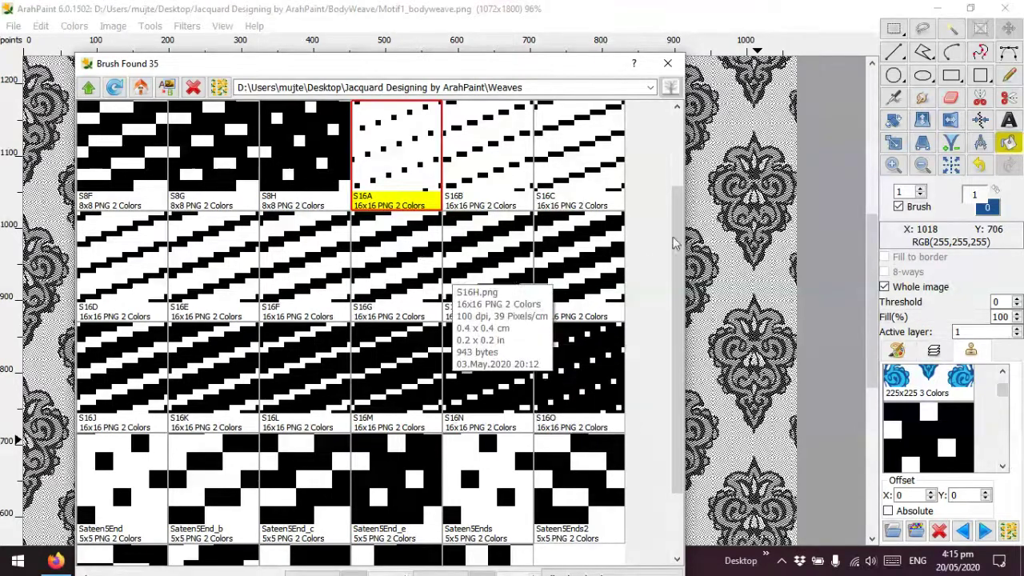
pyautogui.moveTo(679, 238); pyautogui.dragTo(679, 269)
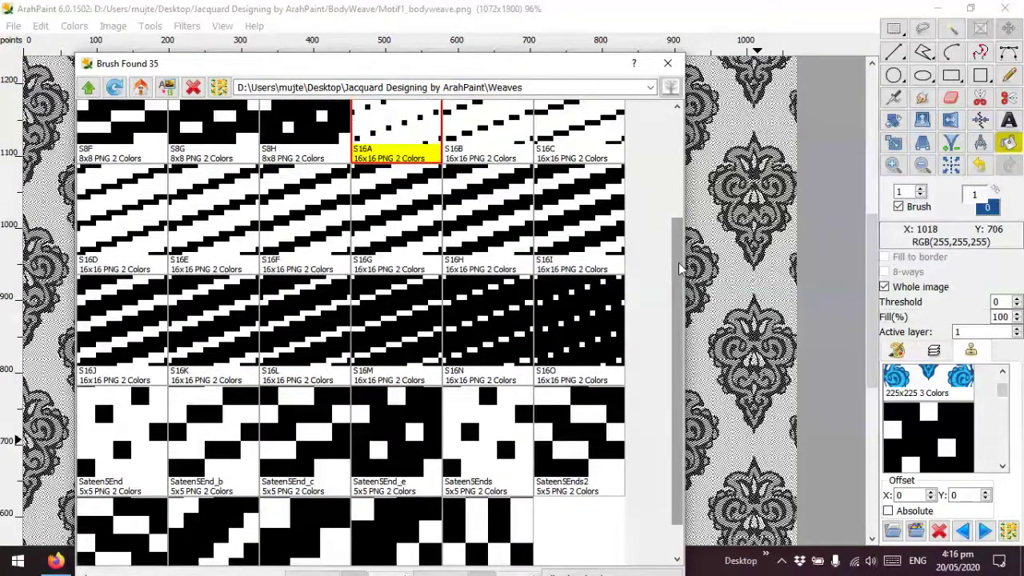
pyautogui.moveTo(679, 269); pyautogui.dragTo(679, 250)
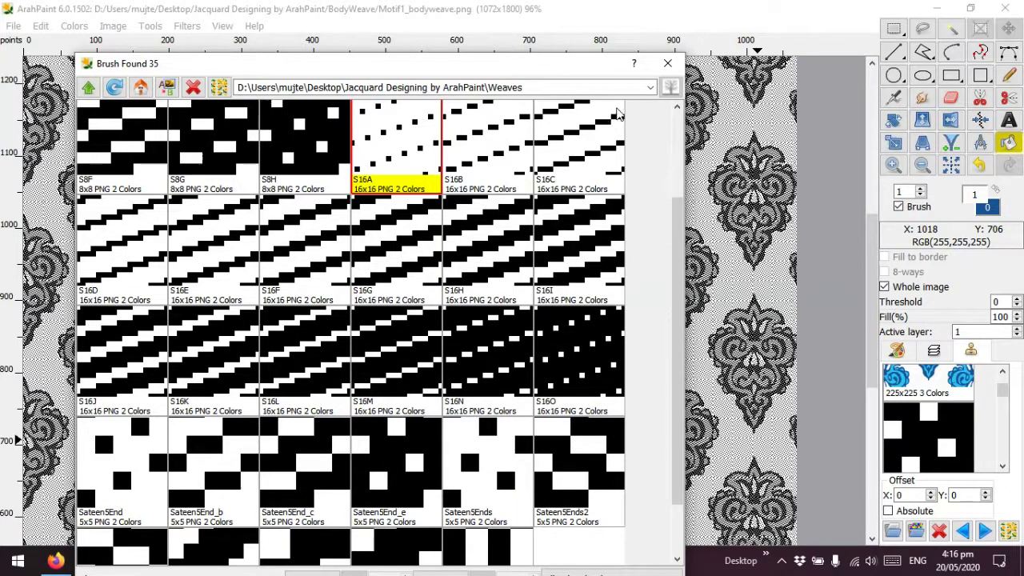
# Close the brush browser and switch to the window with the motive_loomFile.png picture.
pyautogui.moveTo(674, 266); pyautogui.dragTo(675, 243)
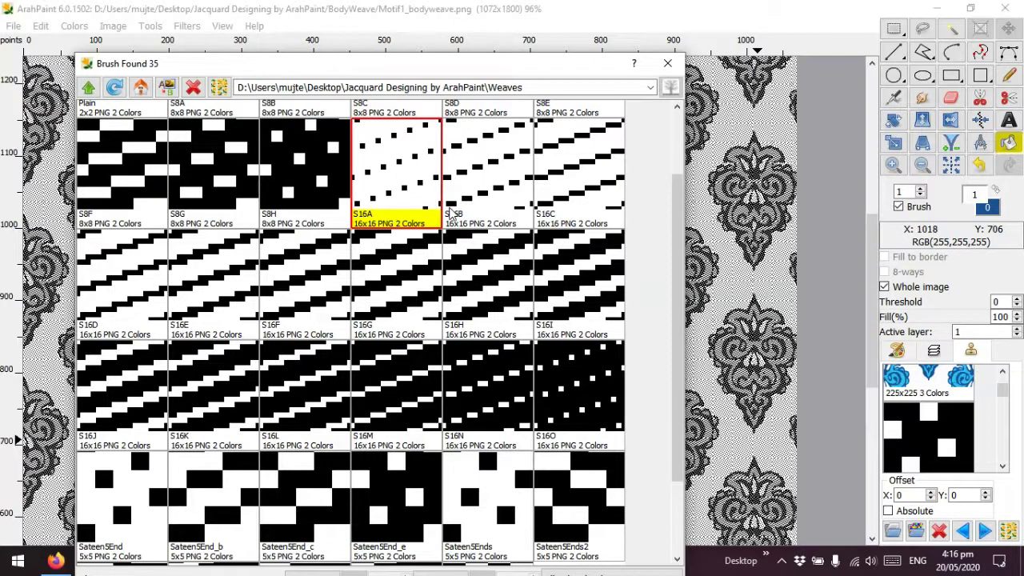
pyautogui.click(669, 64)
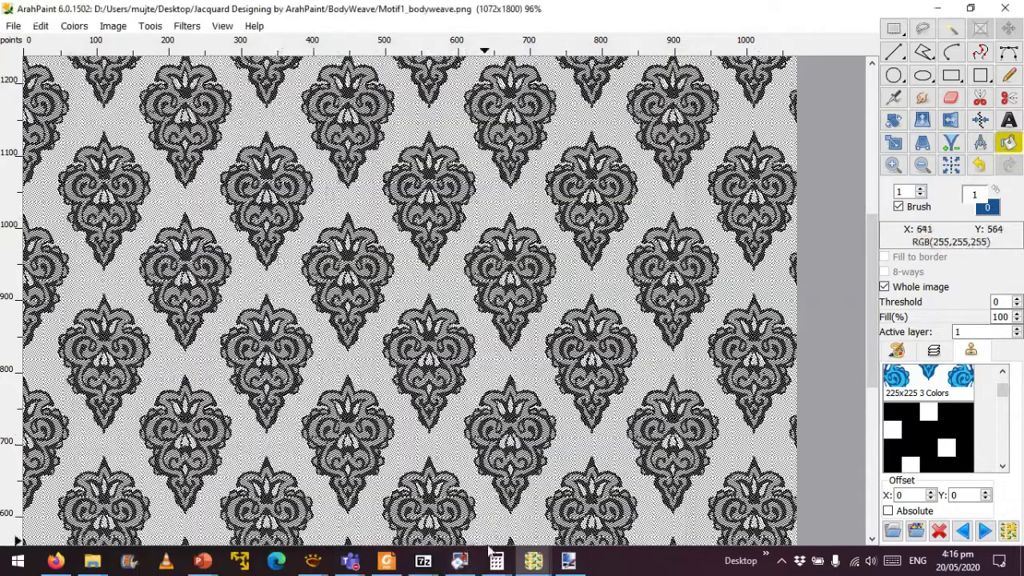
pyautogui.click(458, 521)
# Switch to File Explorer and open the Softwares folder on the DataDisk2 (F:) drive.
pyautogui.moveTo(92, 560)
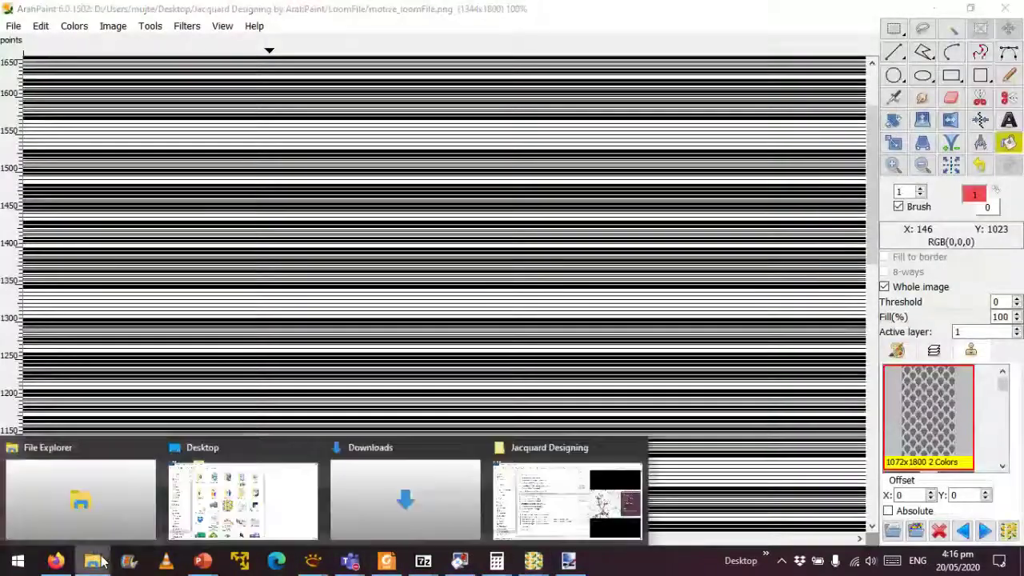
pyautogui.click(137, 517)
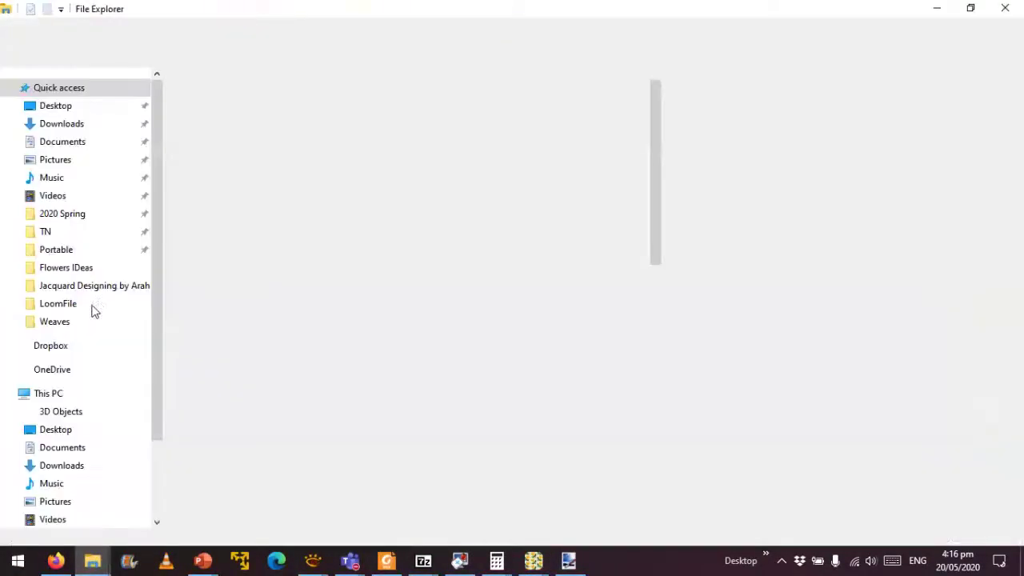
pyautogui.scroll(-2, 140, 476)
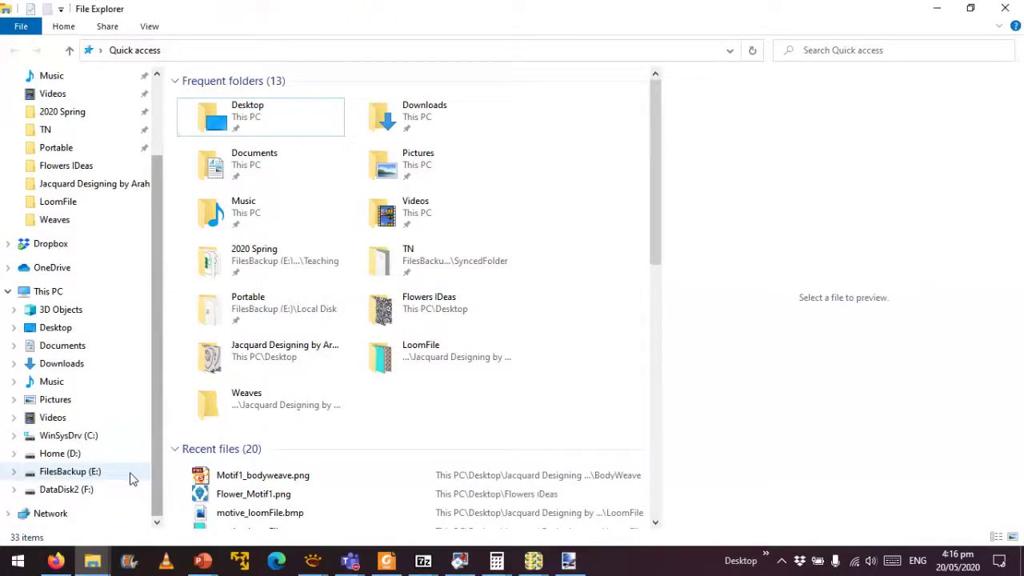
pyautogui.click(99, 477)
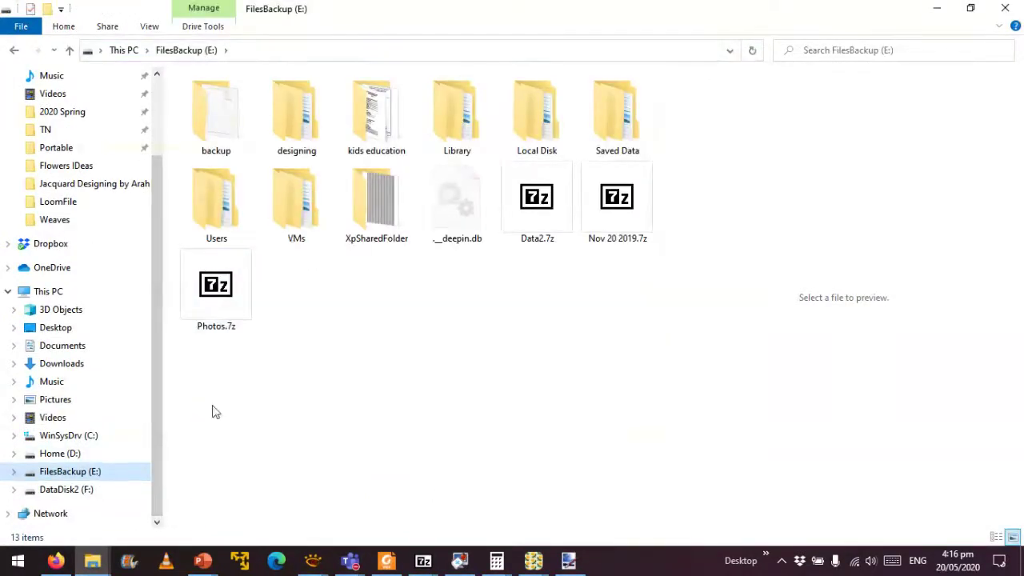
pyautogui.click(101, 489)
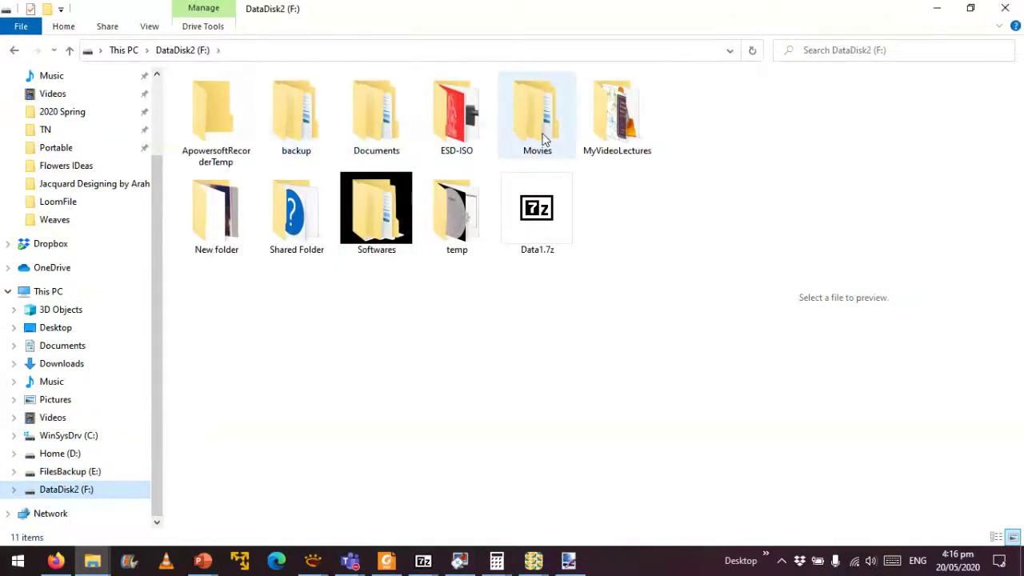
pyautogui.click(398, 210)
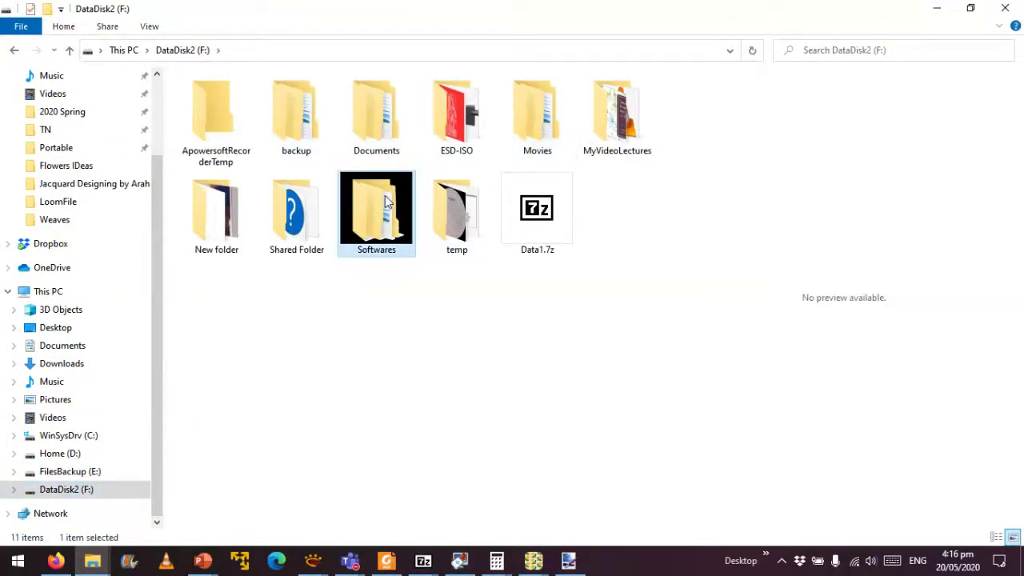
pyautogui.doubleClick(384, 200)
# Go through the Textile and Arahne folders into Apaint5 and launch arahpaint5.exe.
pyautogui.doubleClick(603, 132)
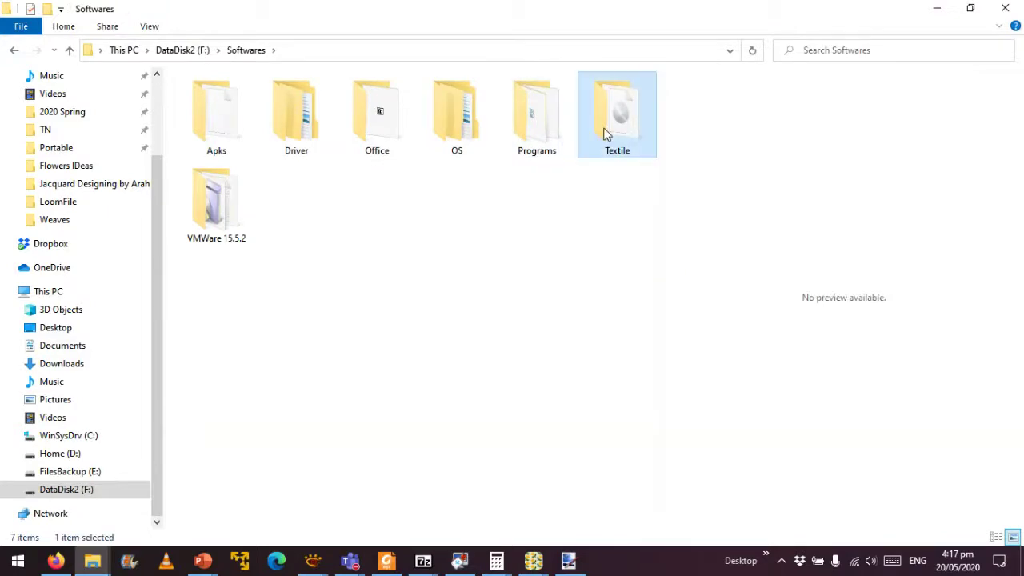
pyautogui.click(205, 140)
pyautogui.doubleClick(206, 140)
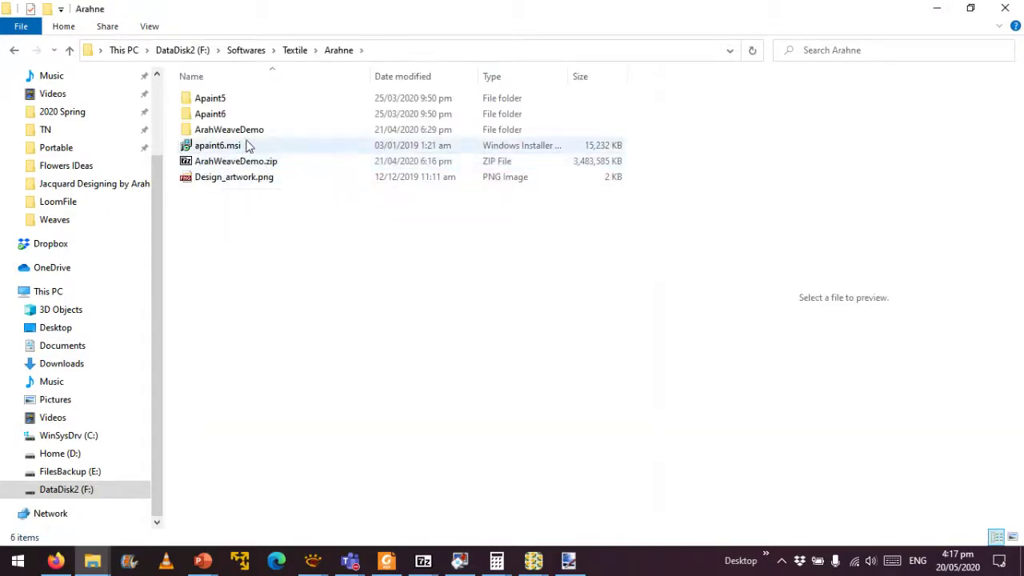
pyautogui.click(259, 97)
pyautogui.doubleClick(259, 97)
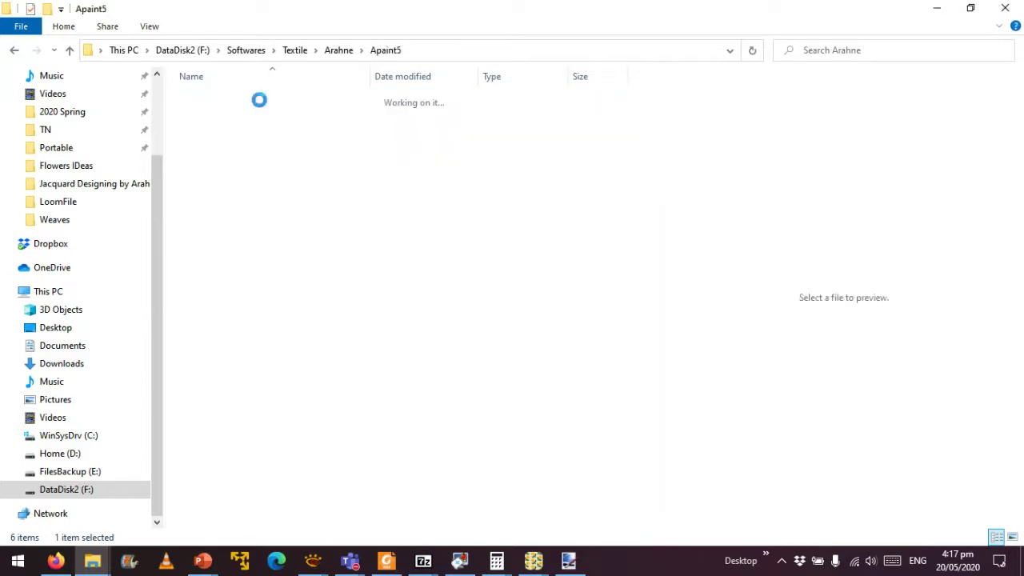
pyautogui.doubleClick(264, 131)
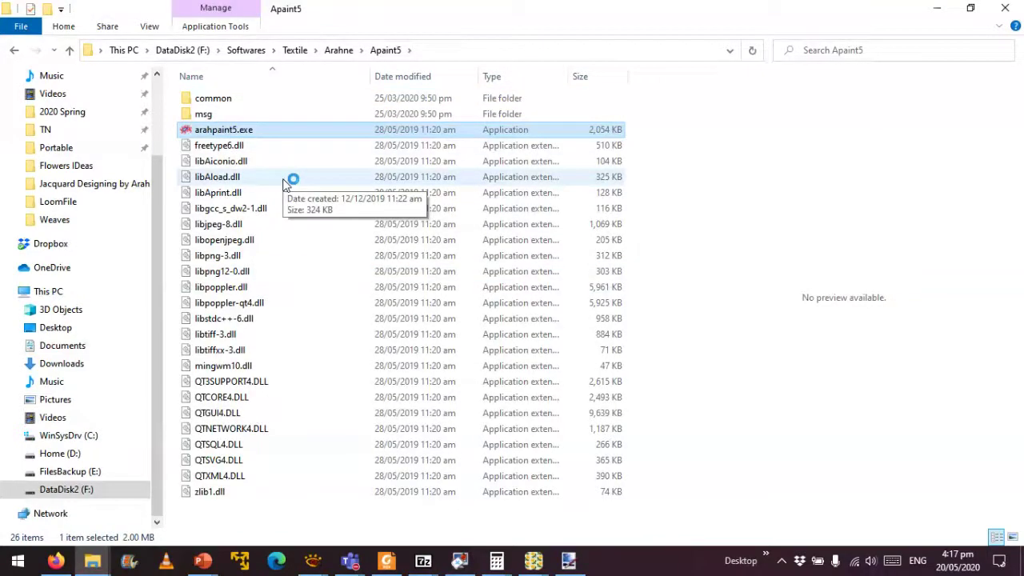
# Switch to the ArahPaint 6 window holding motive_loomFile.png and close it.
pyautogui.moveTo(534, 560)
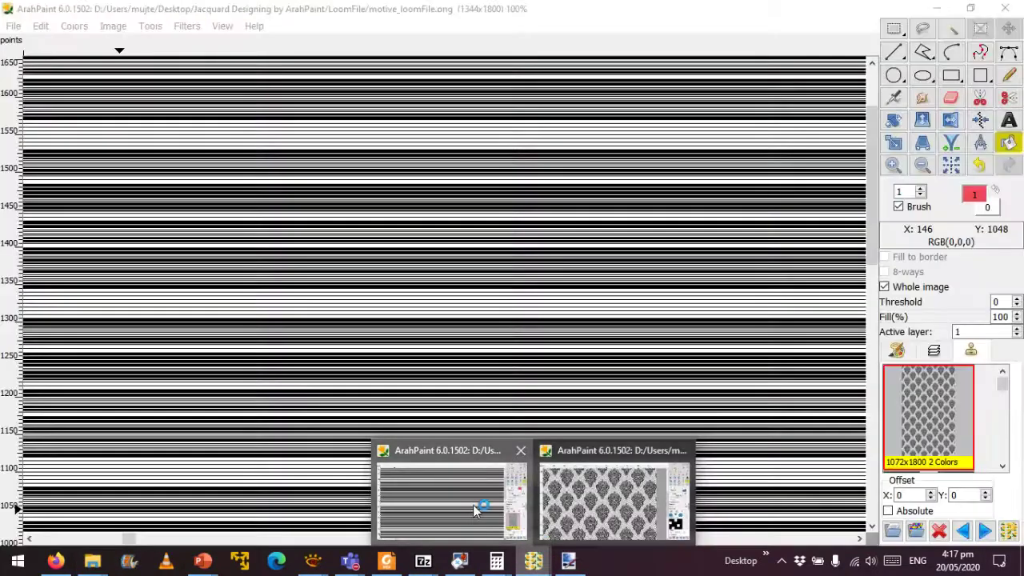
pyautogui.click(473, 505)
pyautogui.click(14, 25)
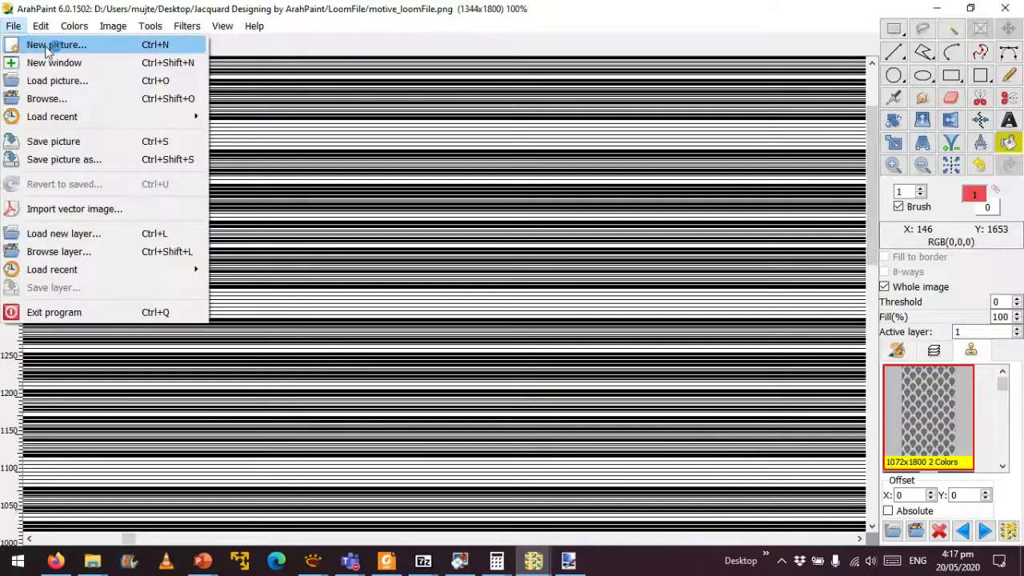
pyautogui.click(1014, 10)
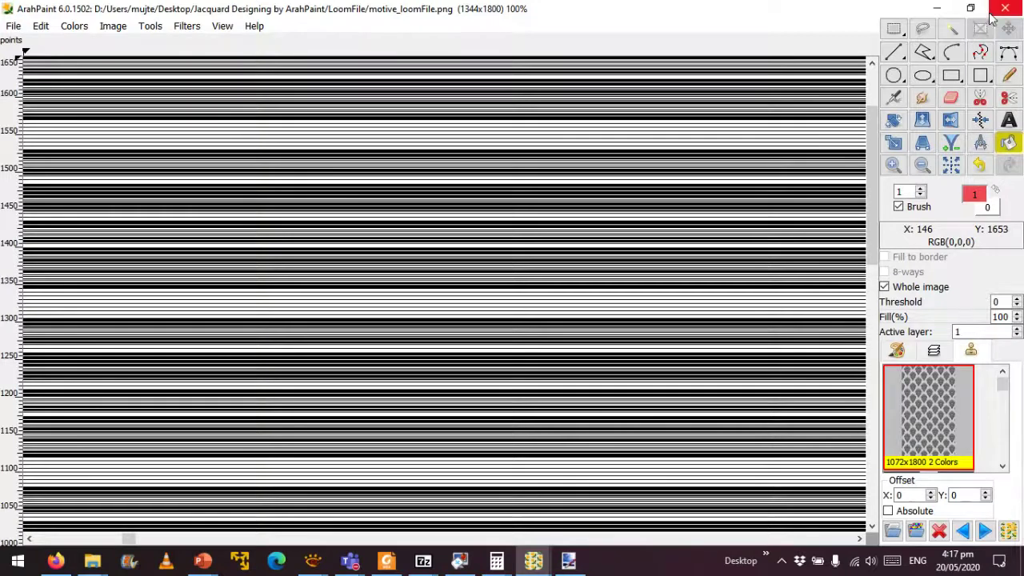
pyautogui.click(1004, 8)
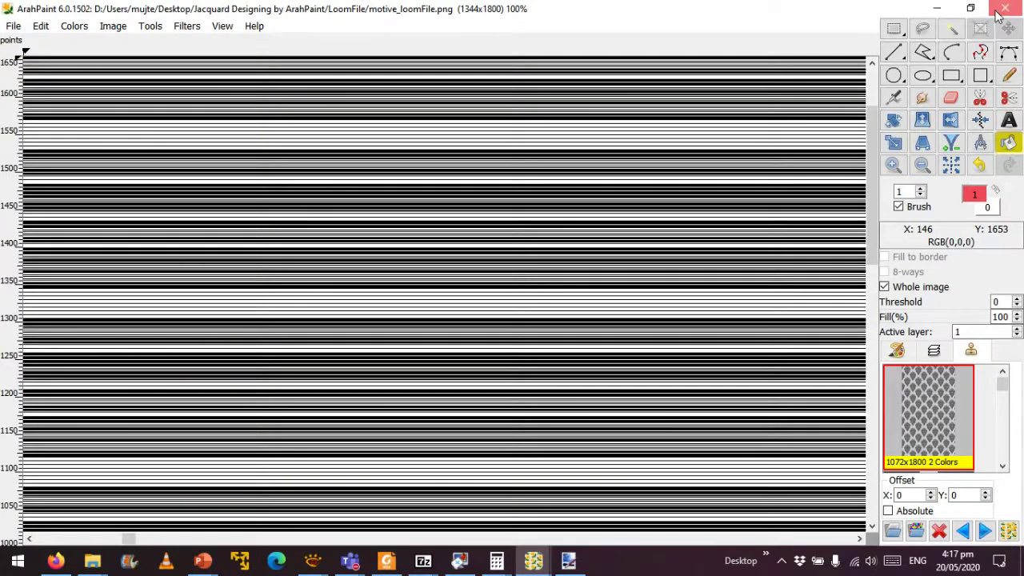
pyautogui.click(783, 386)
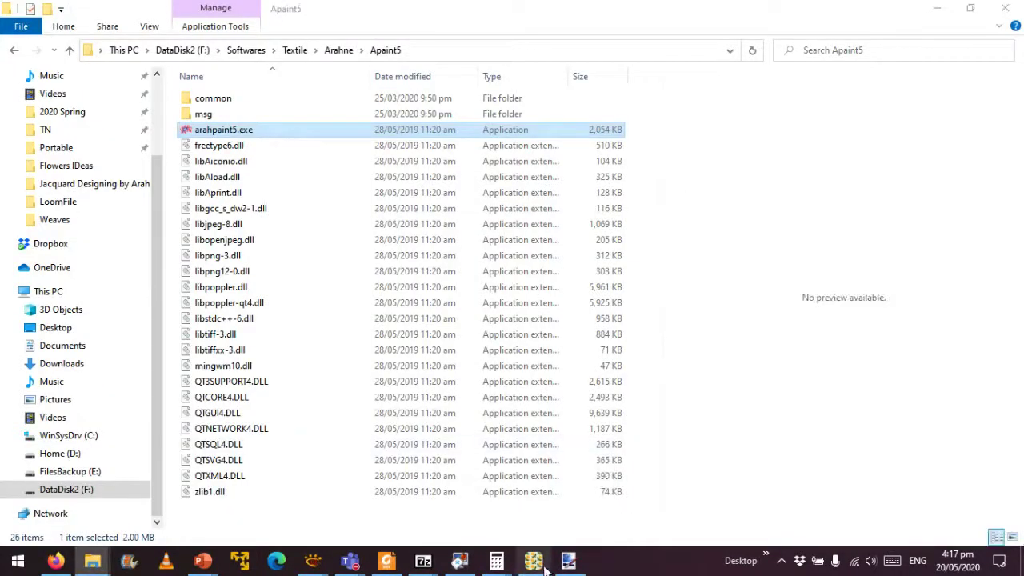
# Switch to the new ArahPaint 5 window and maximize it.
pyautogui.moveTo(536, 565)
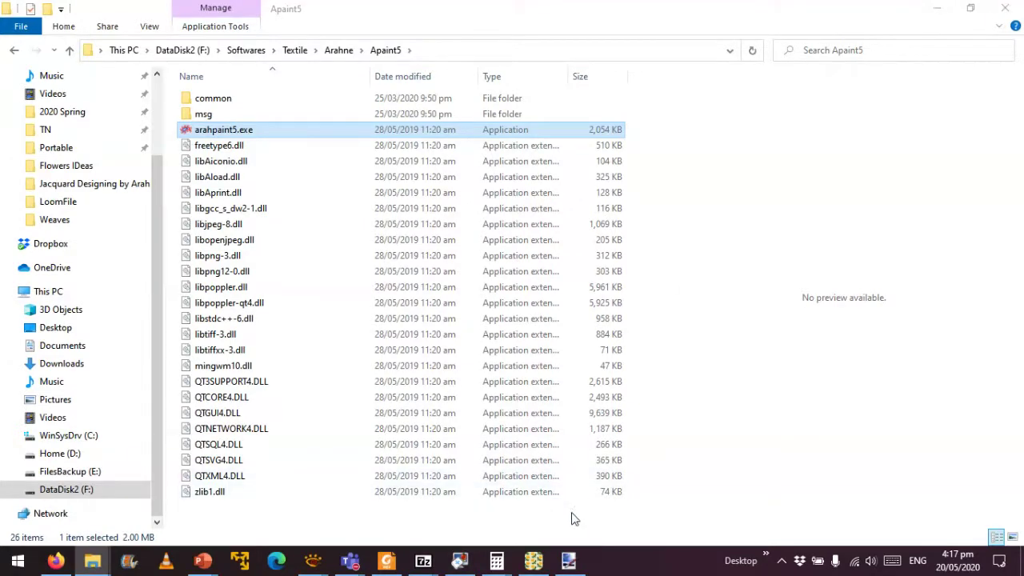
pyautogui.click(614, 565)
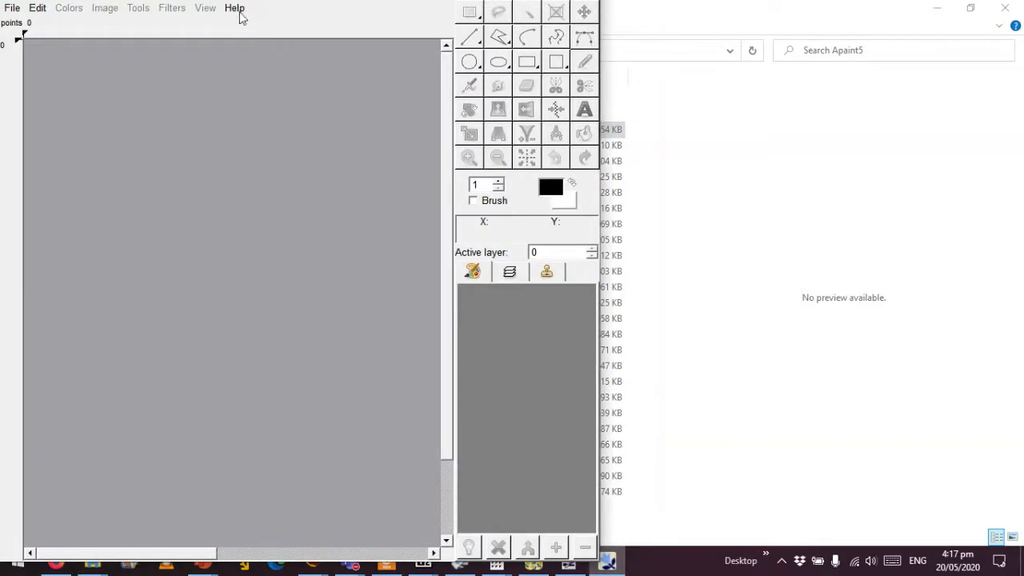
pyautogui.click(282, 22)
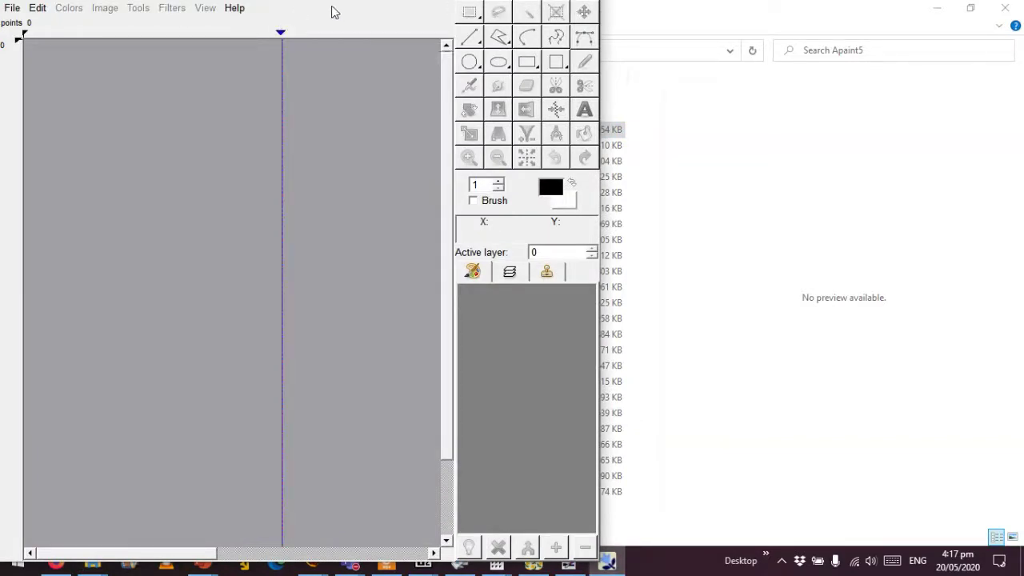
pyautogui.hotkey('alt', 'space')
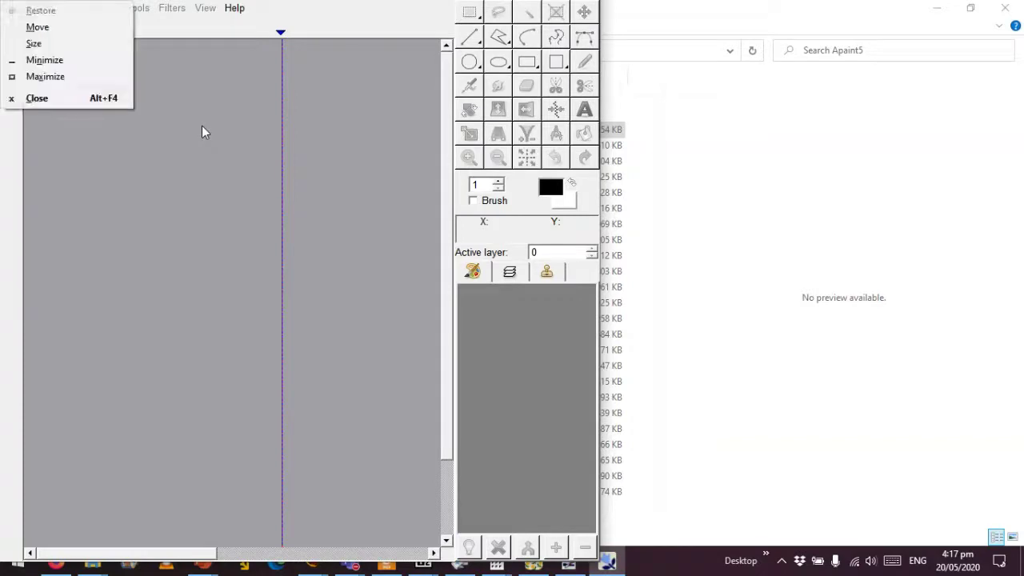
pyautogui.press('Down')
pyautogui.press('Down')
pyautogui.press('Down')
pyautogui.press('Down')
pyautogui.press('Down')
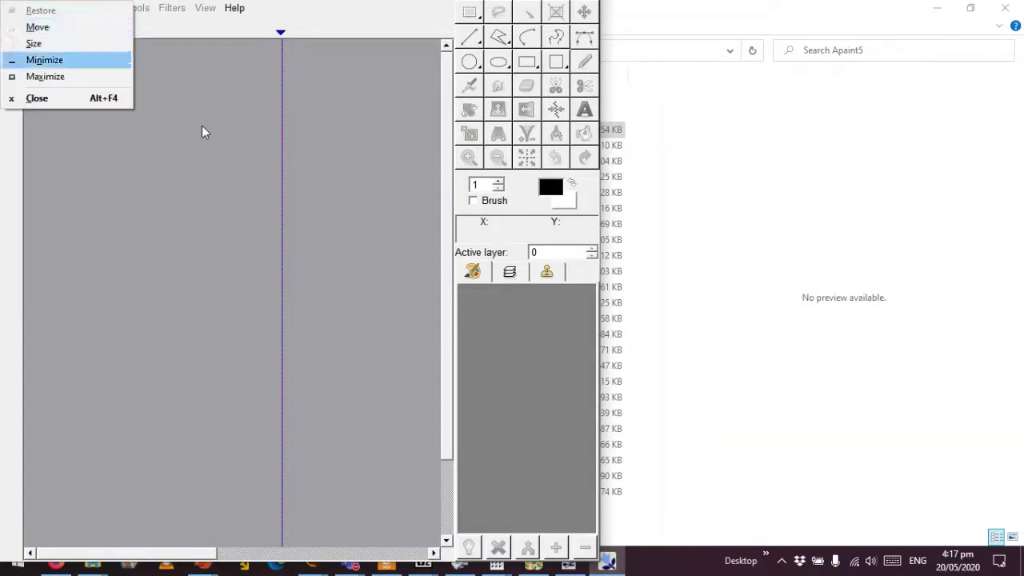
pyautogui.press('Return')
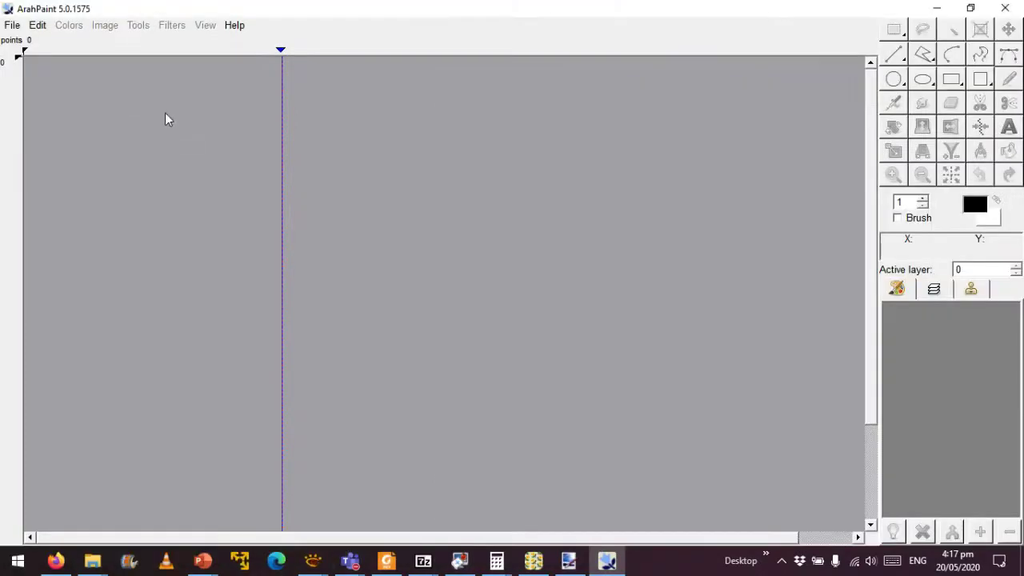
# Start loading a picture and browse to the Jacquard Designing by ArahPaint folder on the Desktop.
pyautogui.click(14, 27)
pyautogui.click(56, 67)
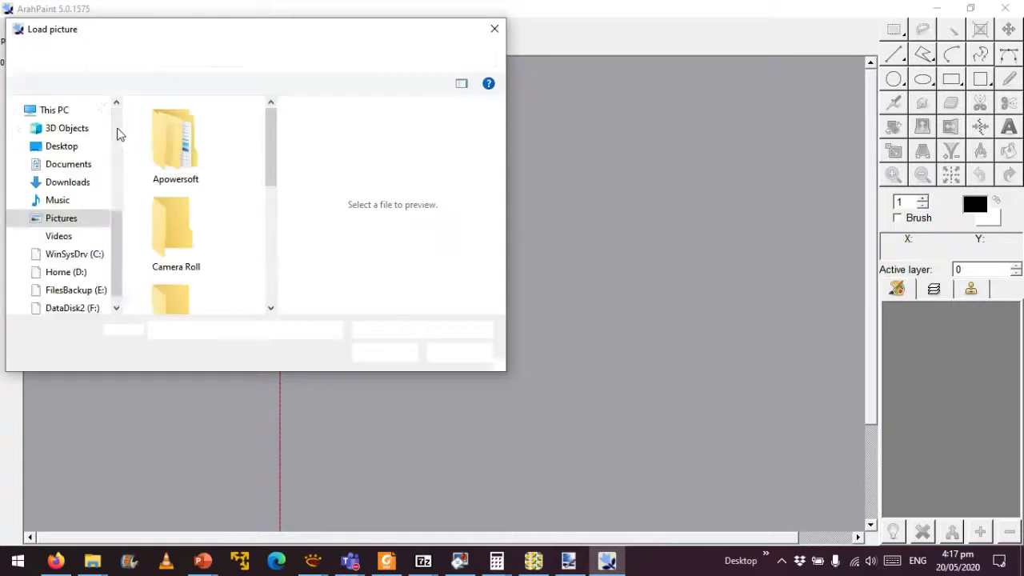
pyautogui.scroll(3, 124, 168)
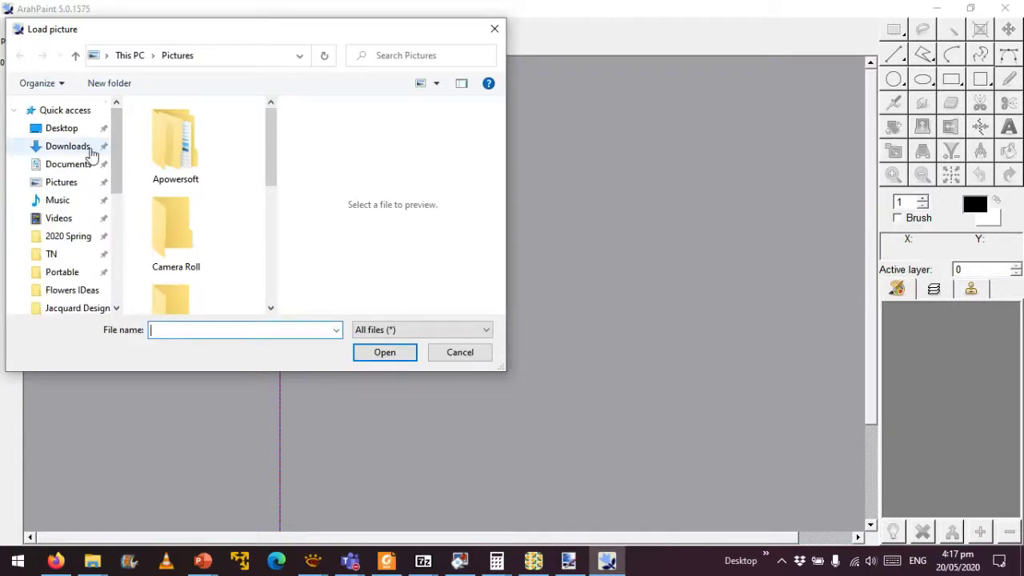
pyautogui.click(64, 135)
pyautogui.click(793, 362)
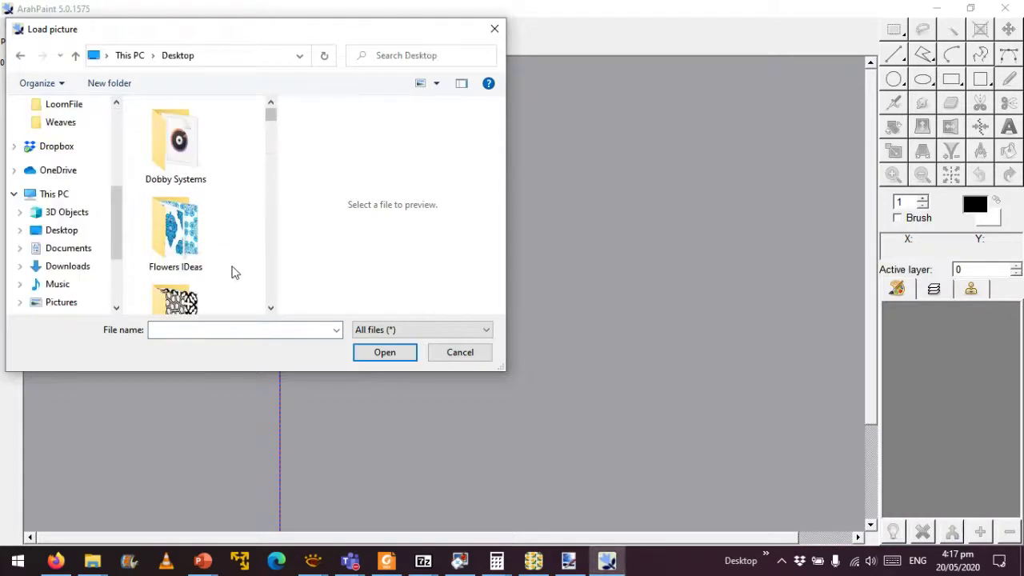
pyautogui.scroll(-3, 273, 277)
pyautogui.click(189, 252)
pyautogui.click(810, 383)
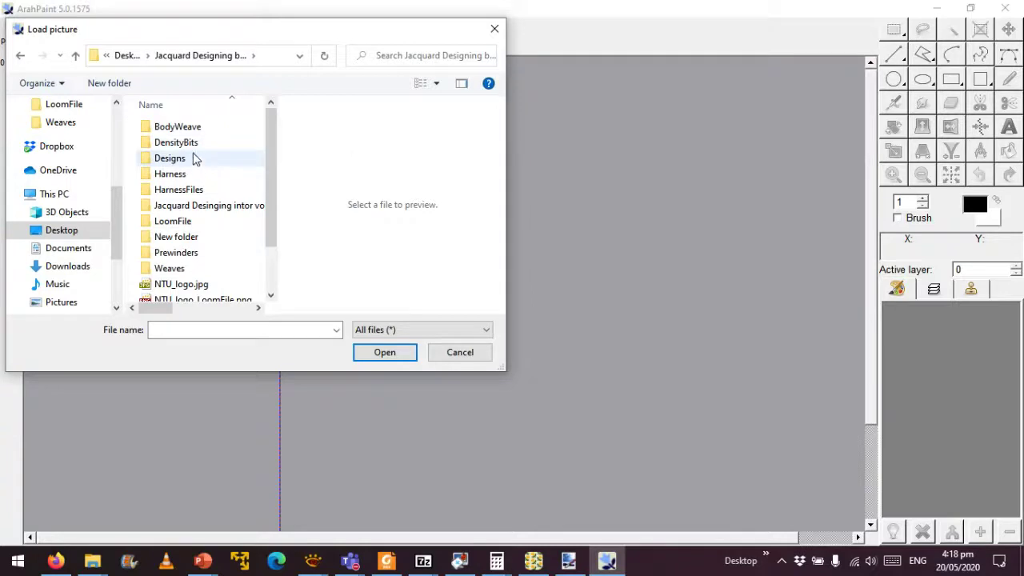
# Try to load motive_loomFile.png from the LoomFile folder, and close ArahPaint 5.
pyautogui.doubleClick(211, 222)
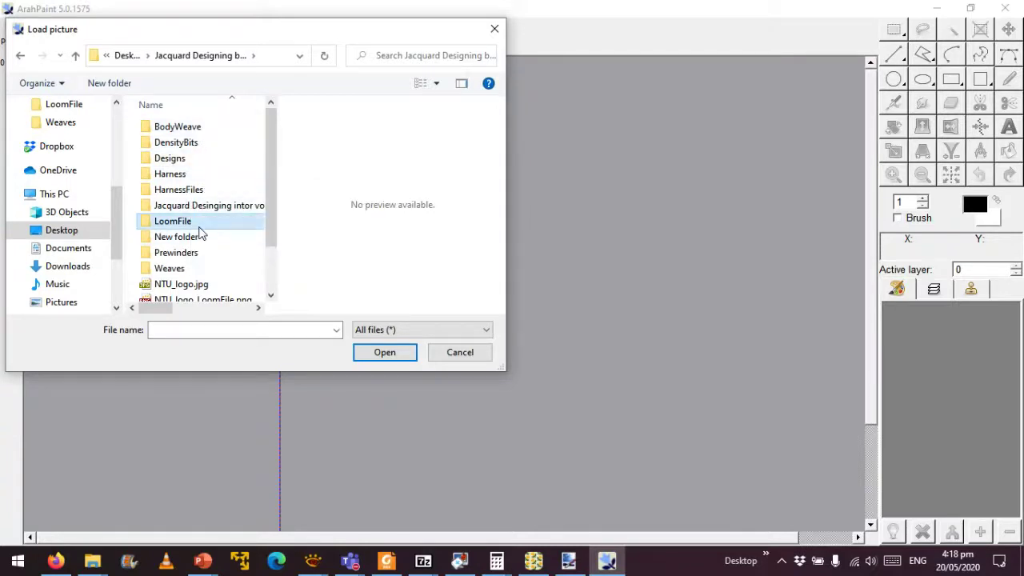
pyautogui.click(193, 229)
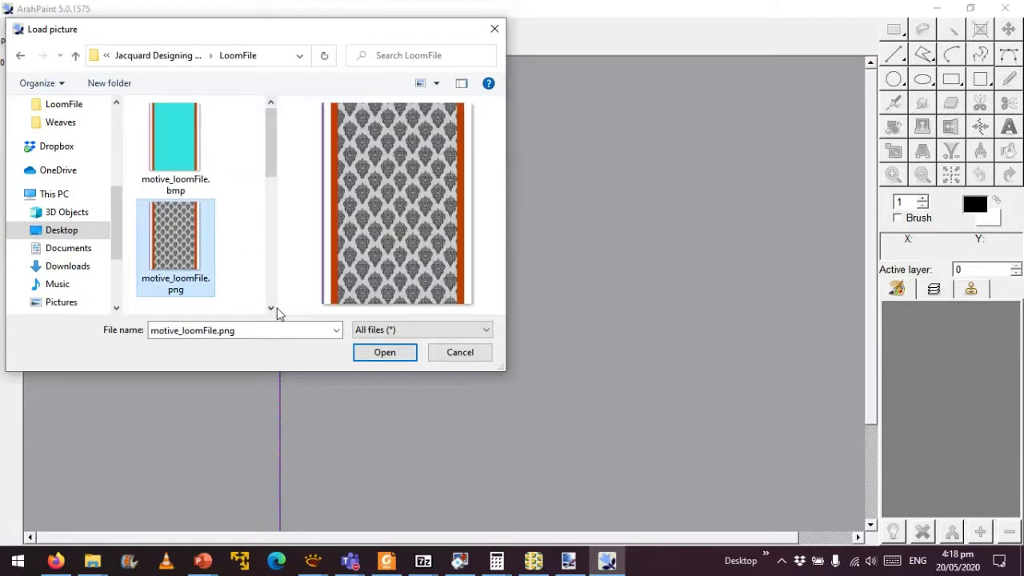
pyautogui.click(387, 353)
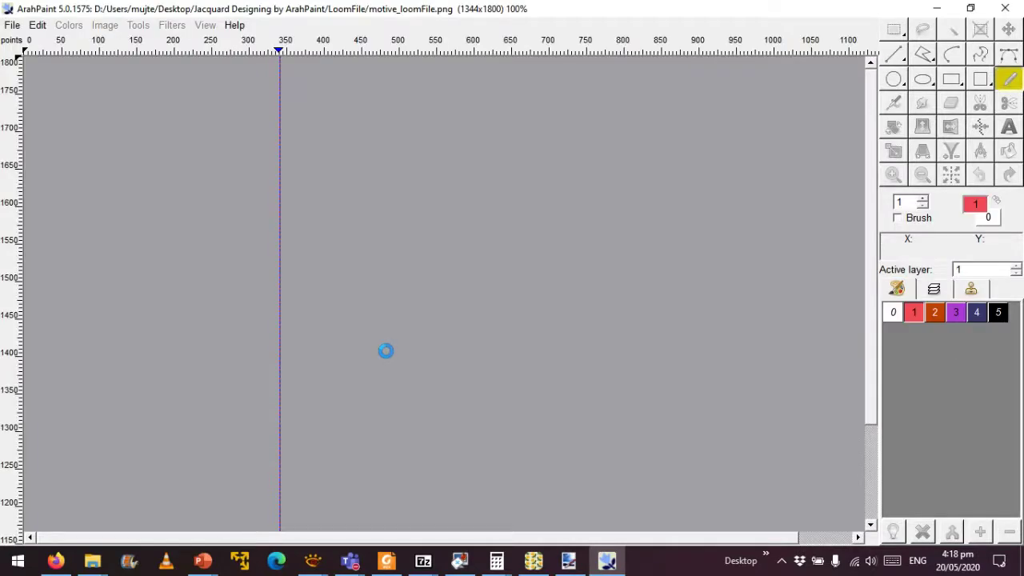
pyautogui.click(825, 372)
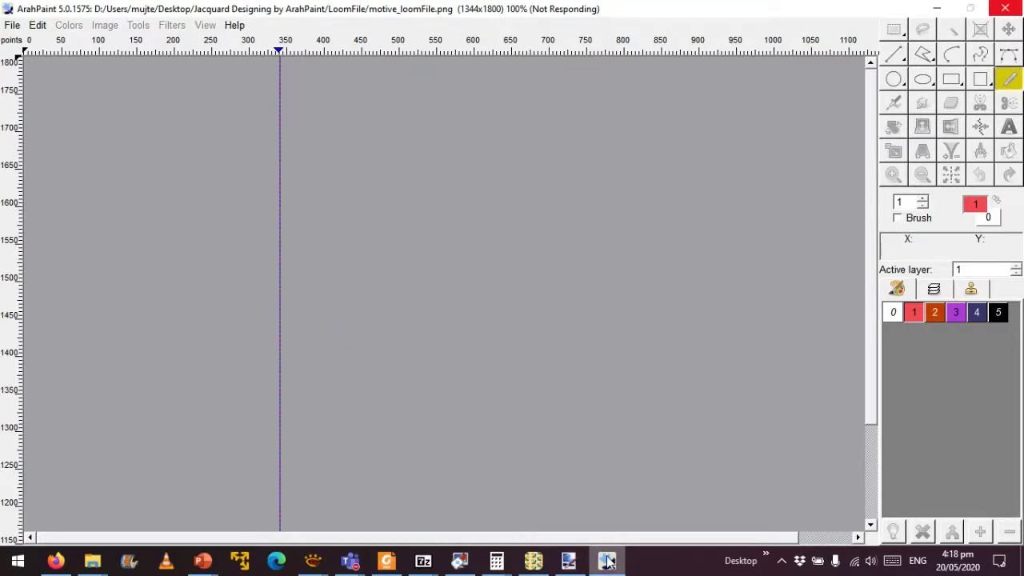
pyautogui.moveTo(608, 562)
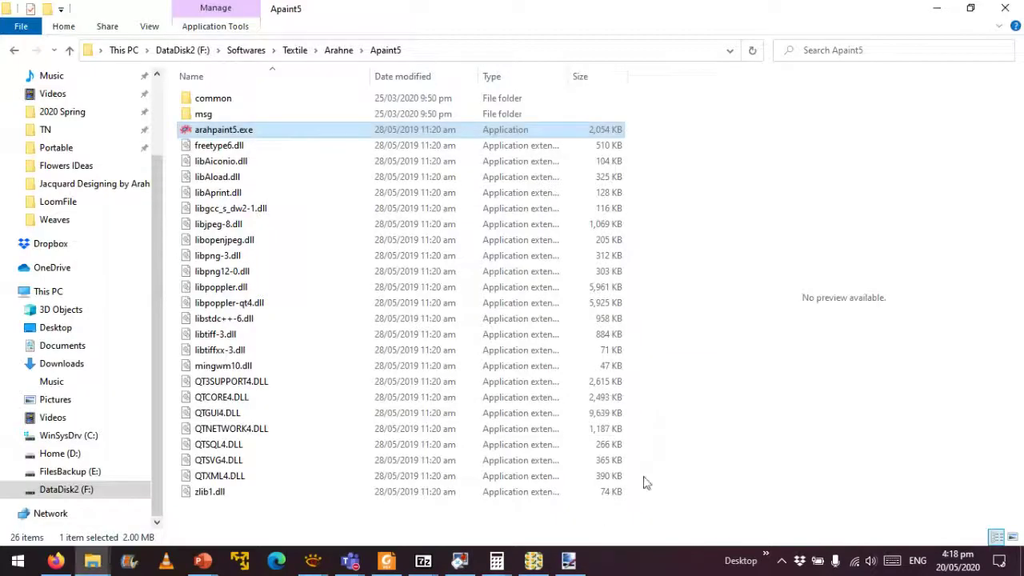
# Go back to the Arahne folder in File Explorer, reopen Apaint5 and launch arahpaint5.exe again.
pyautogui.click(338, 49)
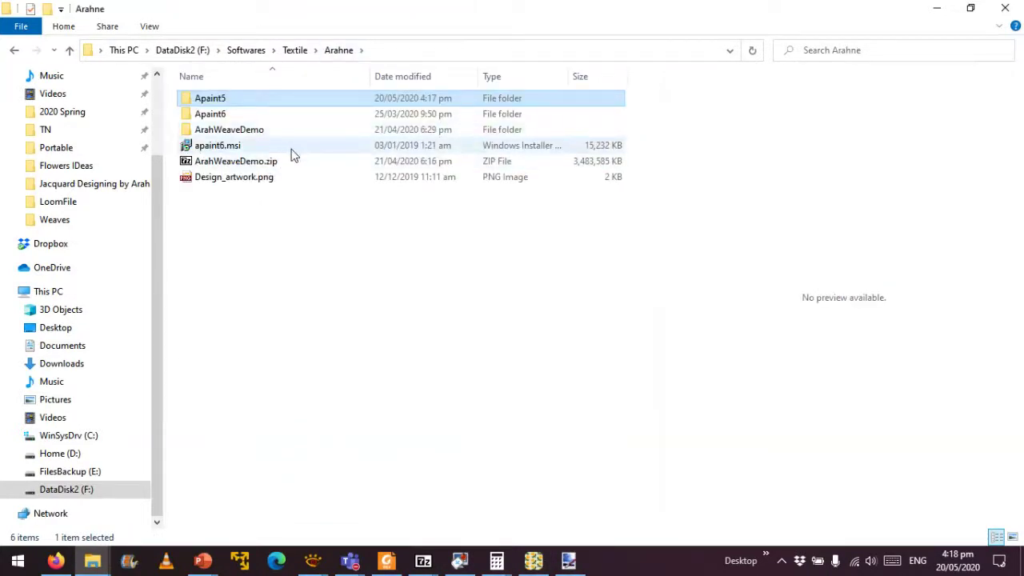
pyautogui.doubleClick(277, 99)
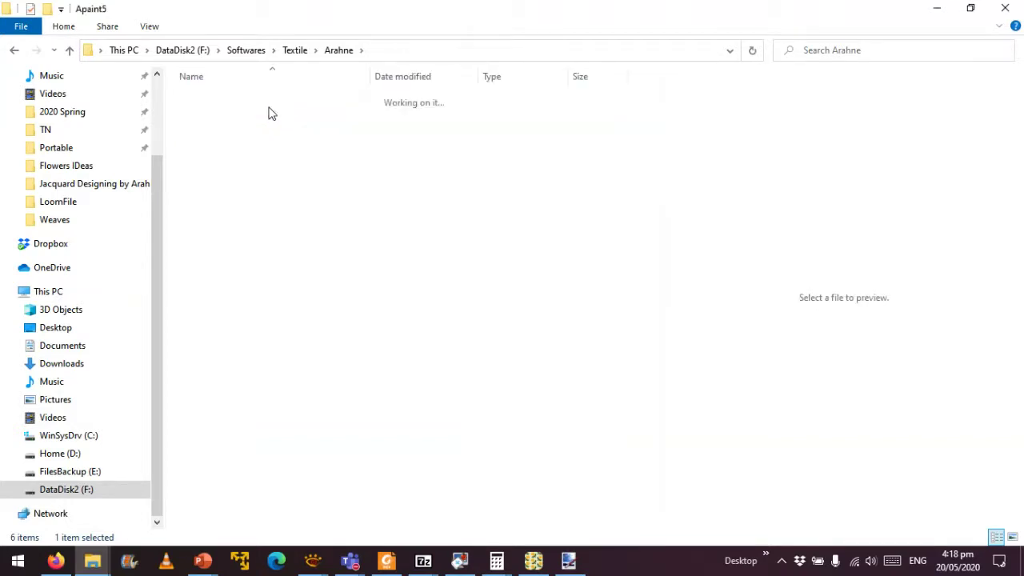
pyautogui.doubleClick(225, 131)
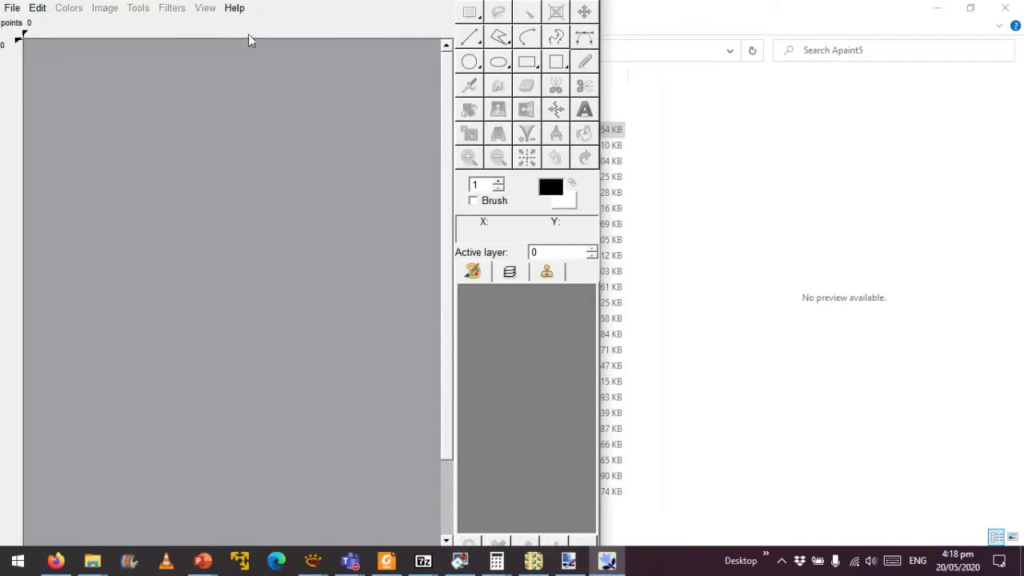
# Load the recent picture Motif1_bodyweave.png from the BodyWeave folder in ArahPaint 5.
pyautogui.click(12, 10)
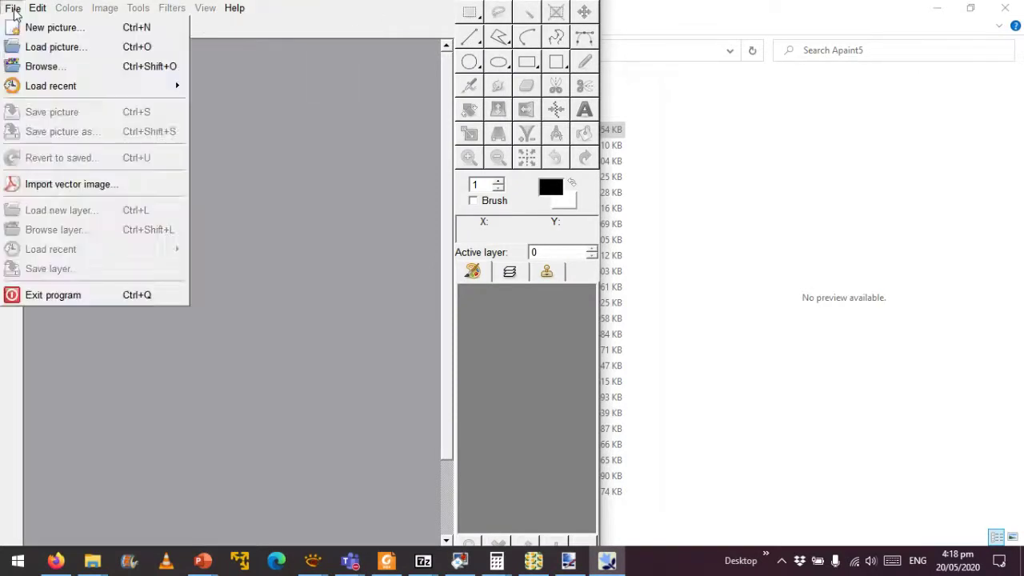
pyautogui.click(73, 90)
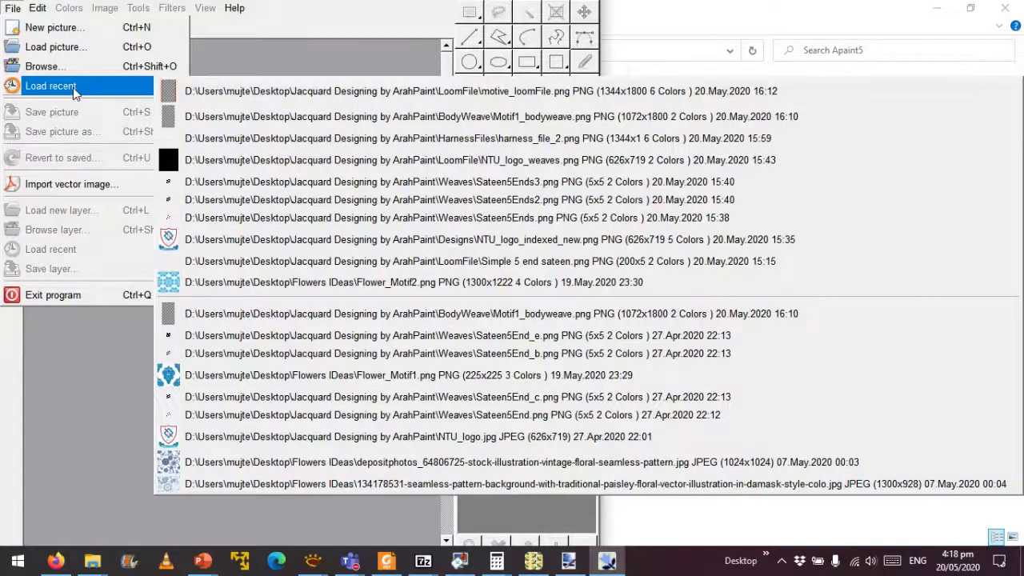
pyautogui.click(235, 119)
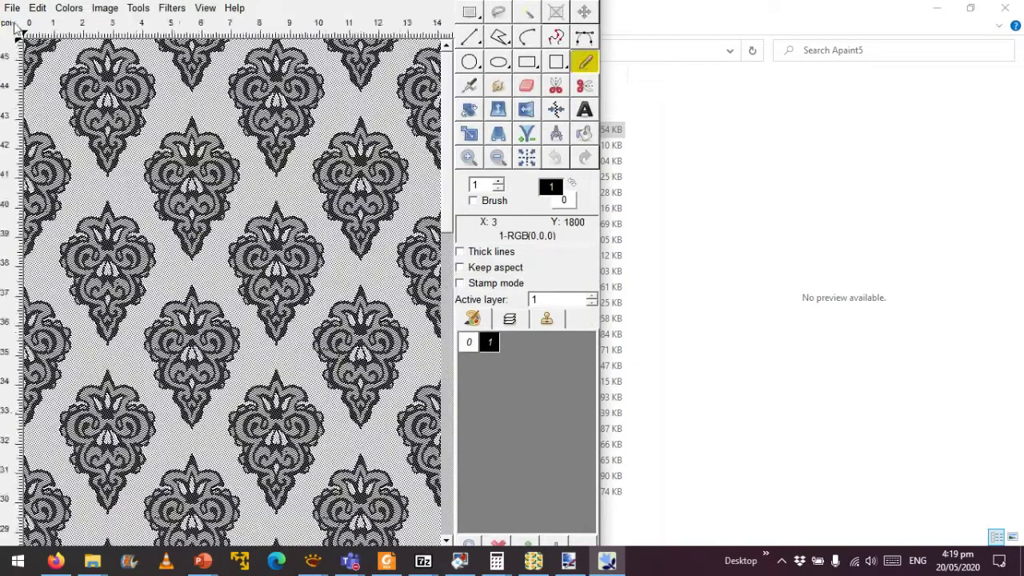
# Try to load the recent picture motive_loomFile.png from the LoomFile folder in ArahPaint 5.
pyautogui.click(37, 8)
pyautogui.moveTo(12, 8)
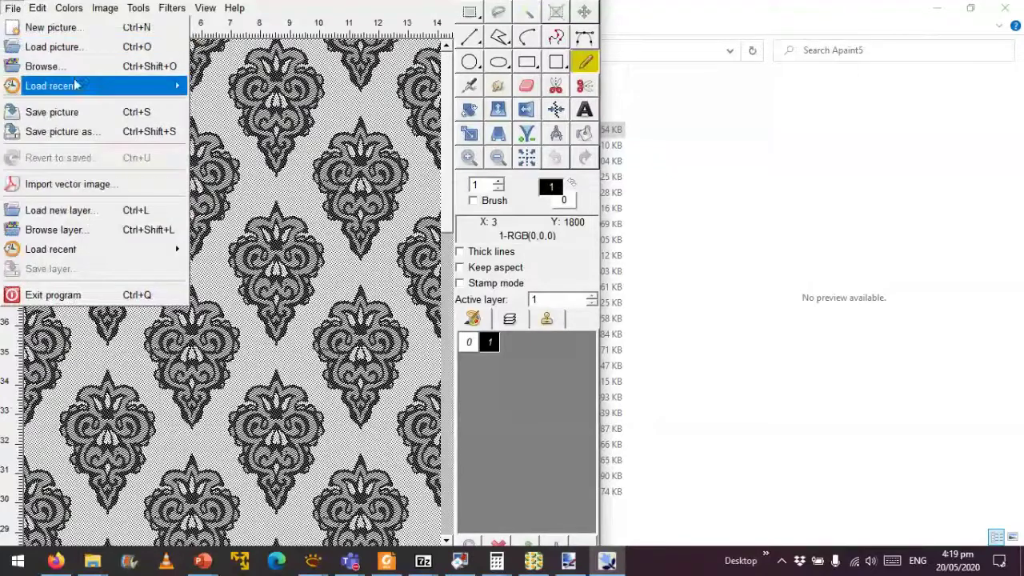
pyautogui.click(50, 85)
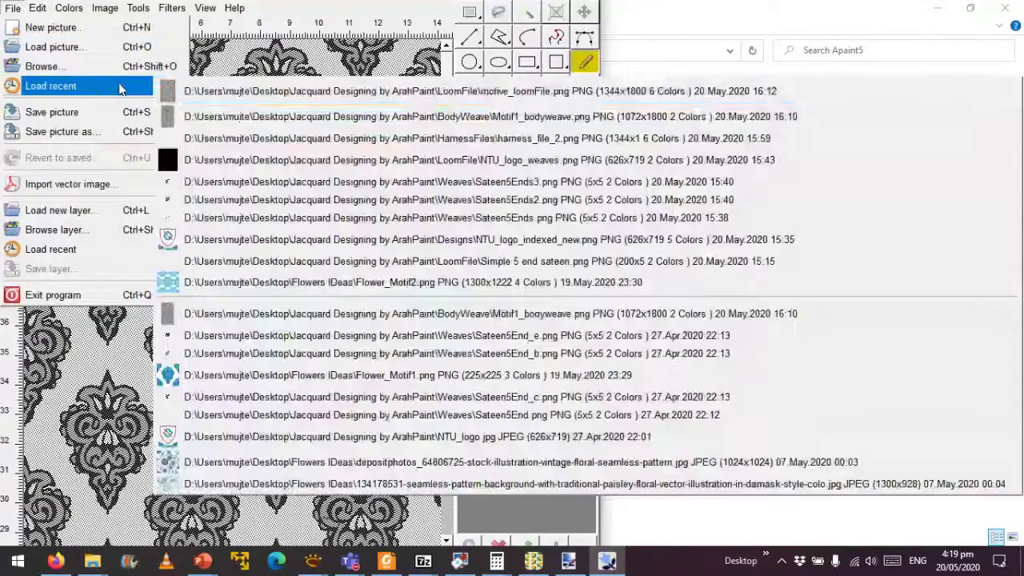
pyautogui.click(219, 93)
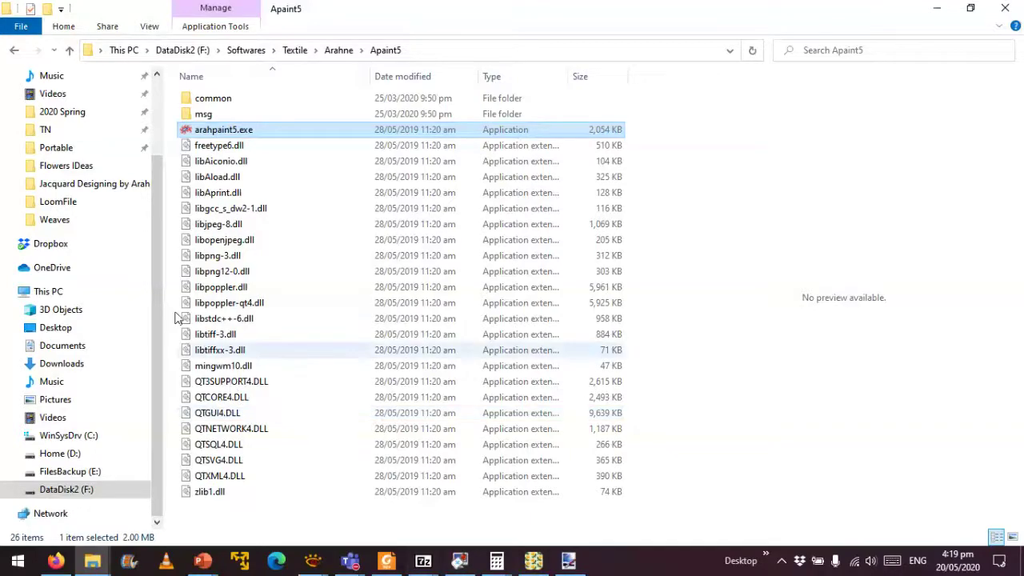
# Switch to the ArahPaint 6 window and examine the modified motive_loomFile.png from its first to its last columns.
pyautogui.press('super+d')
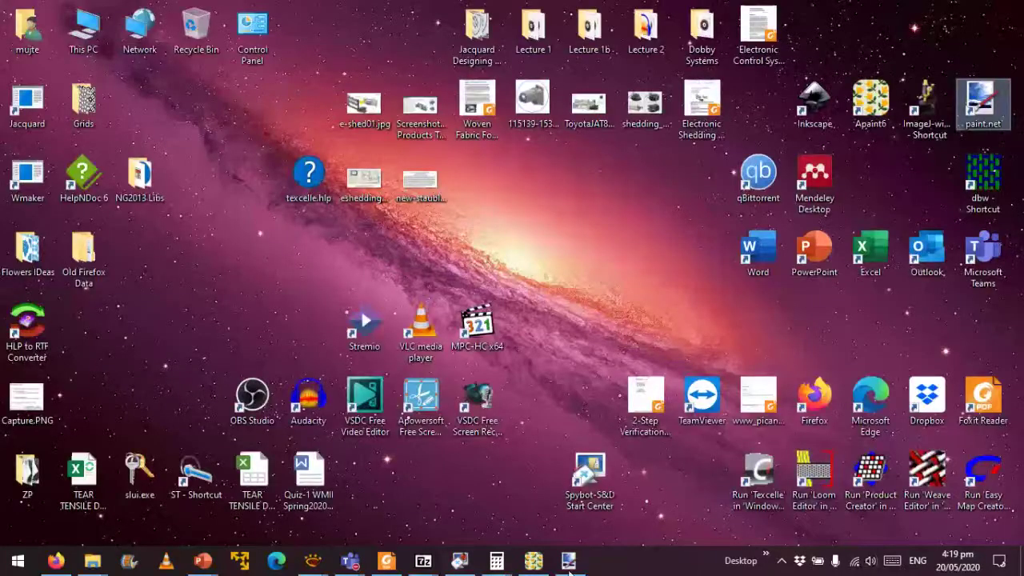
pyautogui.click(533, 562)
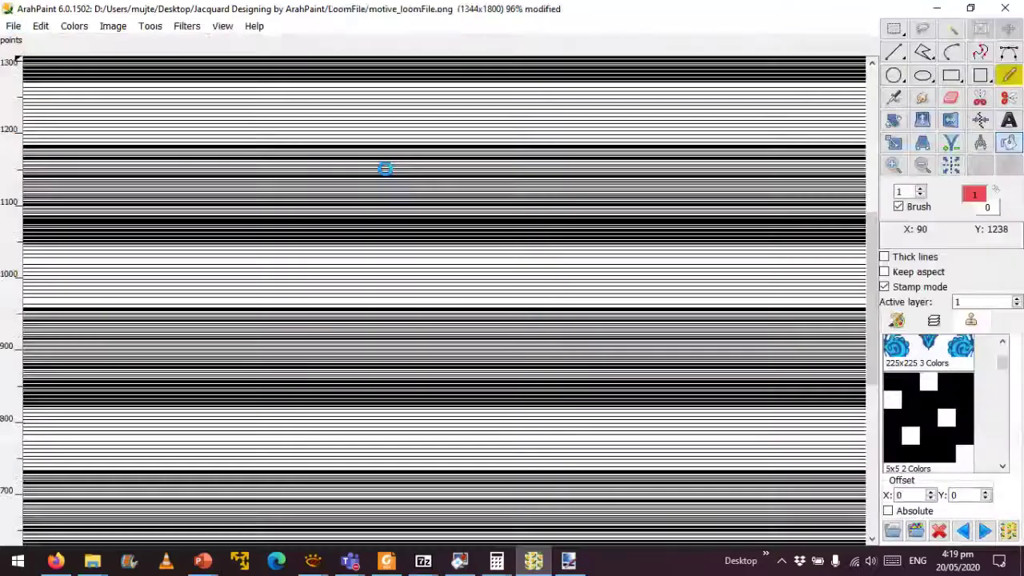
pyautogui.scroll(-5, 384, 169)
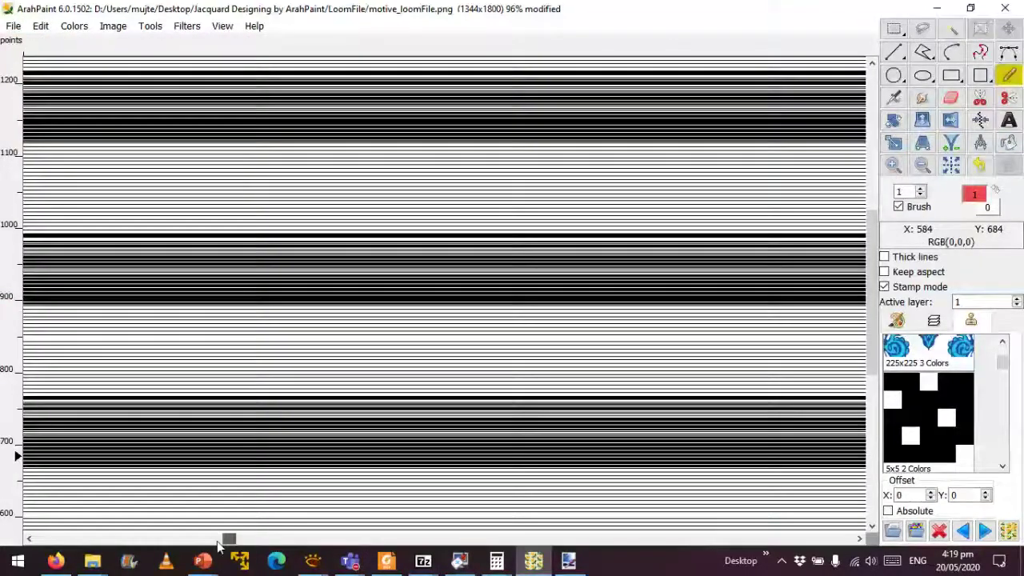
pyautogui.moveTo(218, 544); pyautogui.dragTo(28, 551)
pyautogui.scroll(-6, 103, 354)
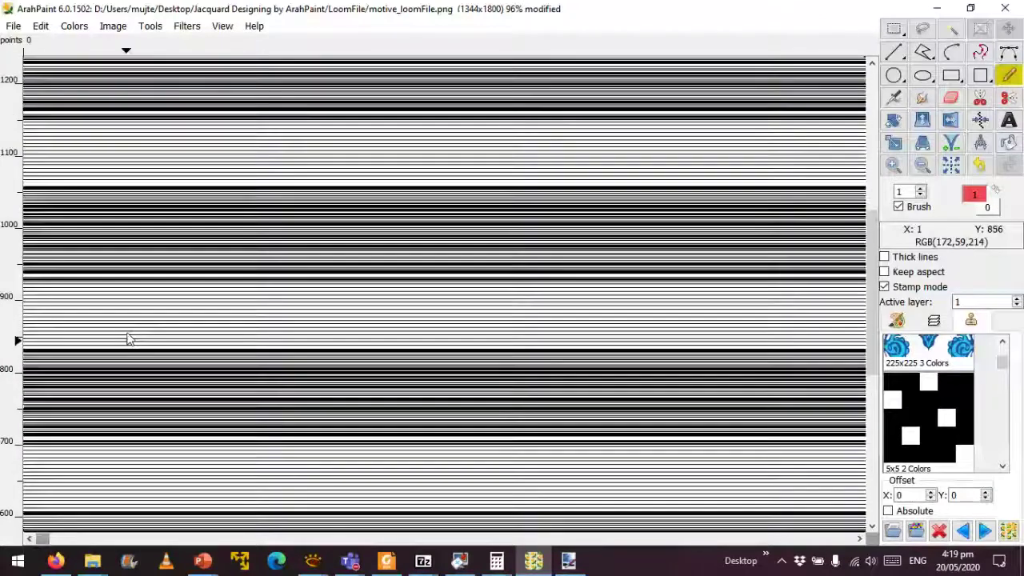
pyautogui.scroll(-8, 172, 382)
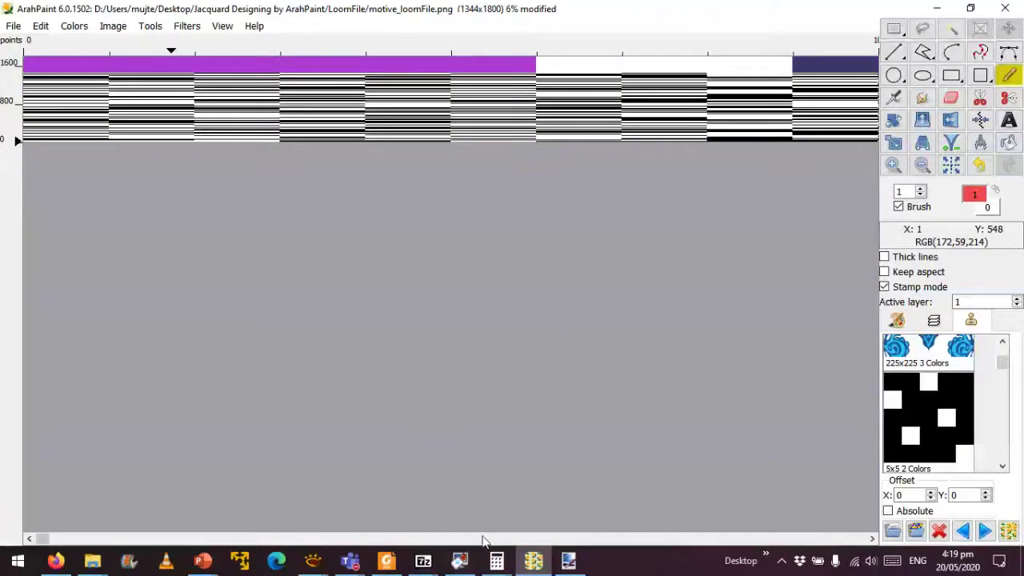
pyautogui.moveTo(41, 542); pyautogui.dragTo(68, 542)
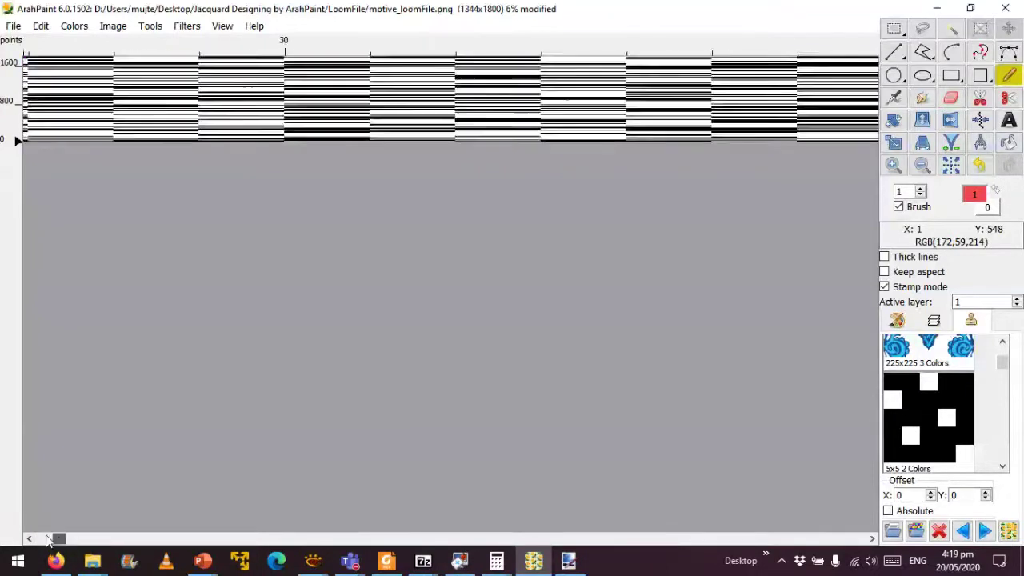
pyautogui.scroll(5, 788, 206)
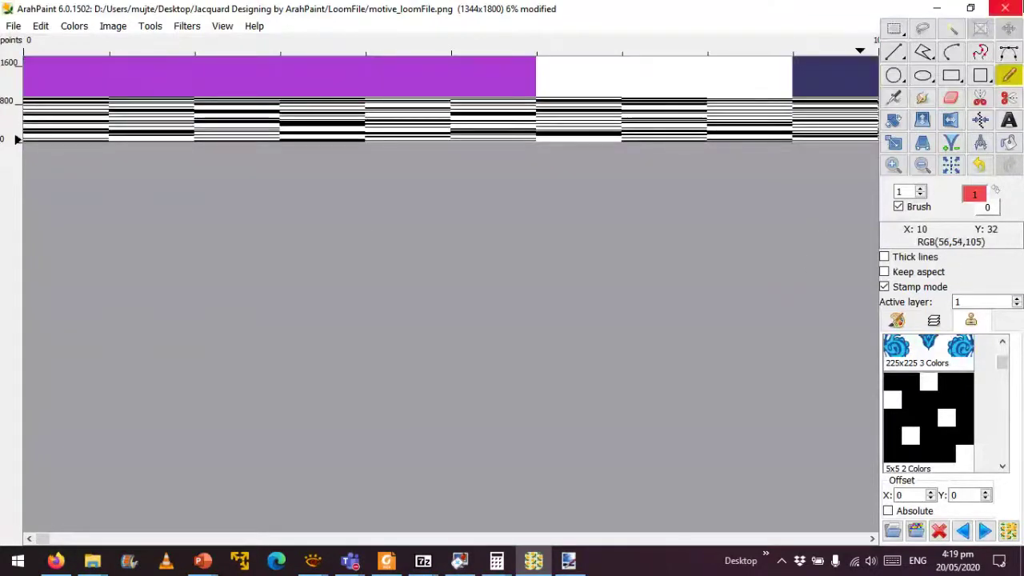
pyautogui.scroll(-5, 587, 166)
pyautogui.scroll(3, 560, 176)
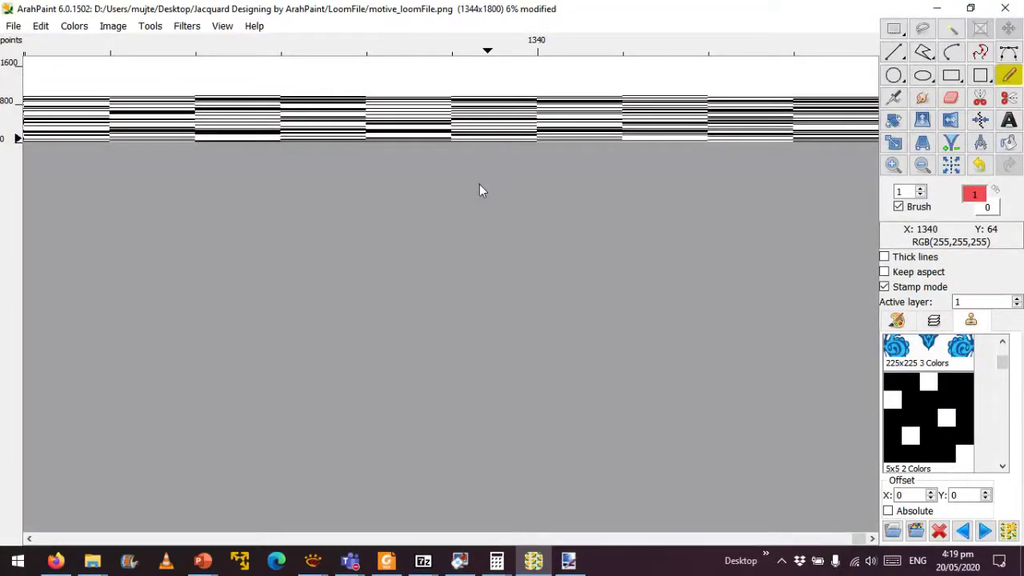
pyautogui.scroll(-2, 479, 190)
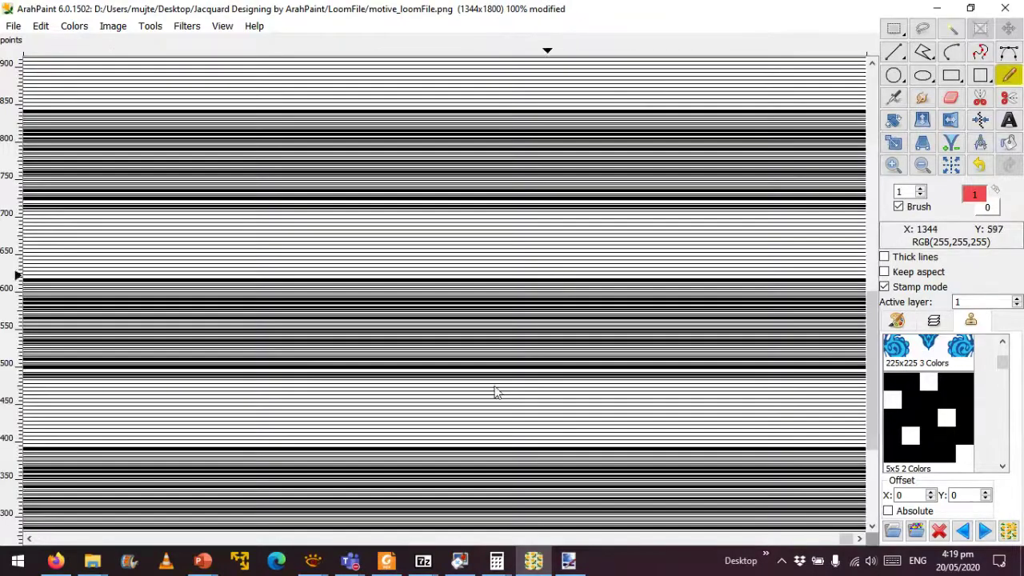
pyautogui.scroll(2, 450, 523)
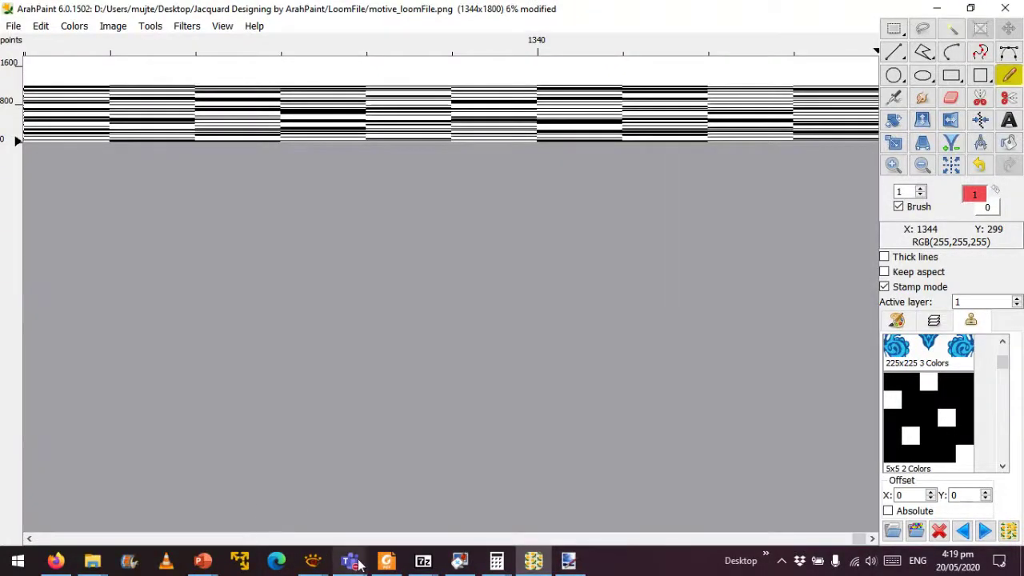
pyautogui.moveTo(856, 538); pyautogui.dragTo(40, 551)
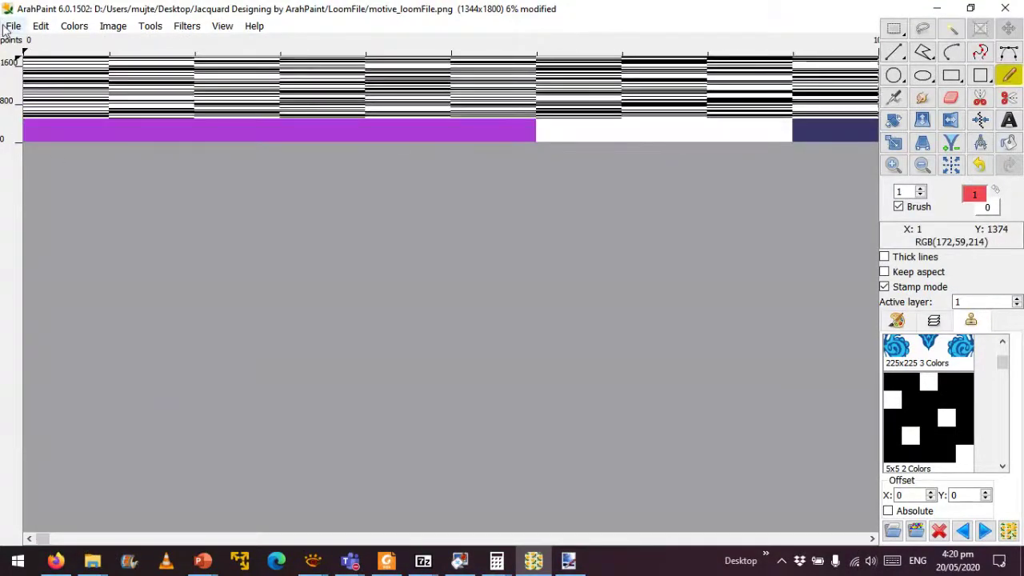
# Close ArahPaint 6 without saving the changes to motive_loomFile.png.
pyautogui.click(13, 25)
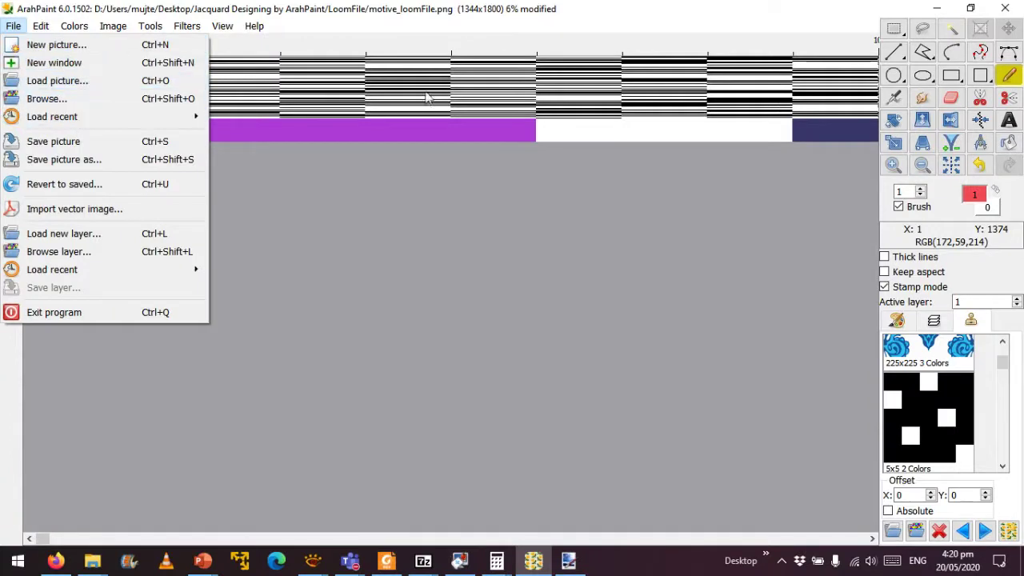
pyautogui.click(1005, 8)
pyautogui.click(1004, 8)
pyautogui.click(514, 296)
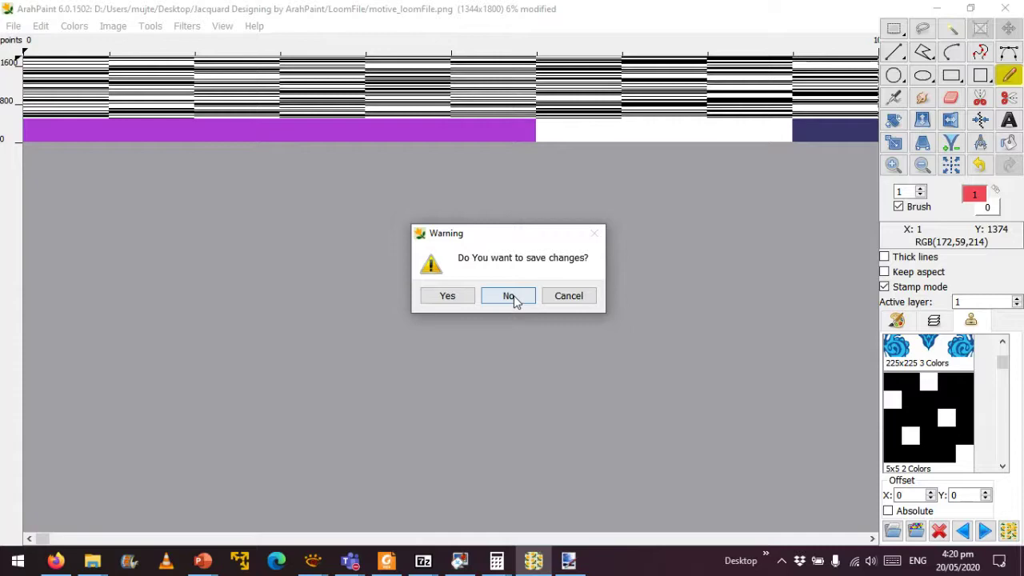
pyautogui.click(515, 297)
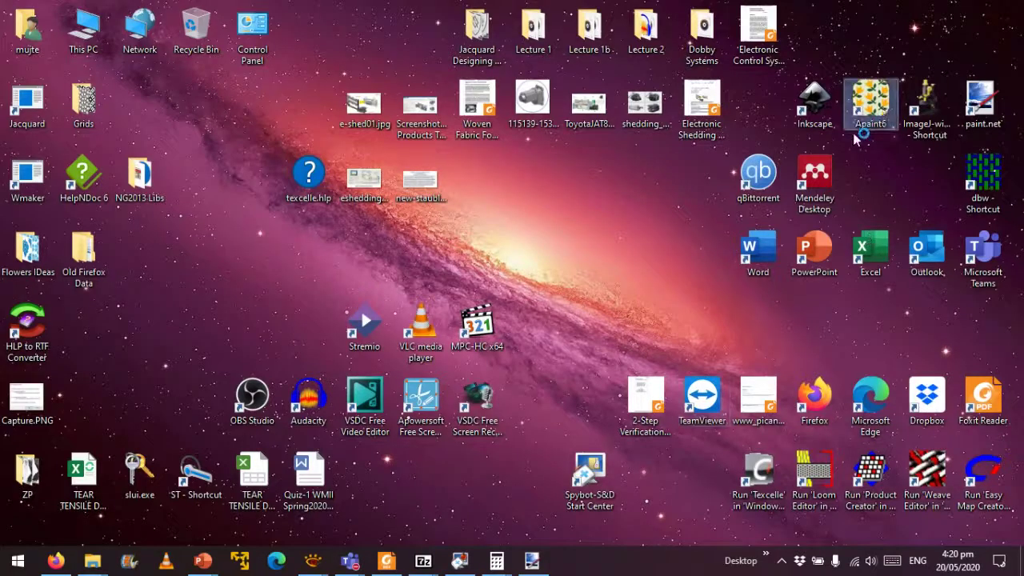
# In a freshly started ArahPaint 6, load the recent picture motive_loomFile.png from the LoomFile folder.
pyautogui.hotkey('alt', 'f')
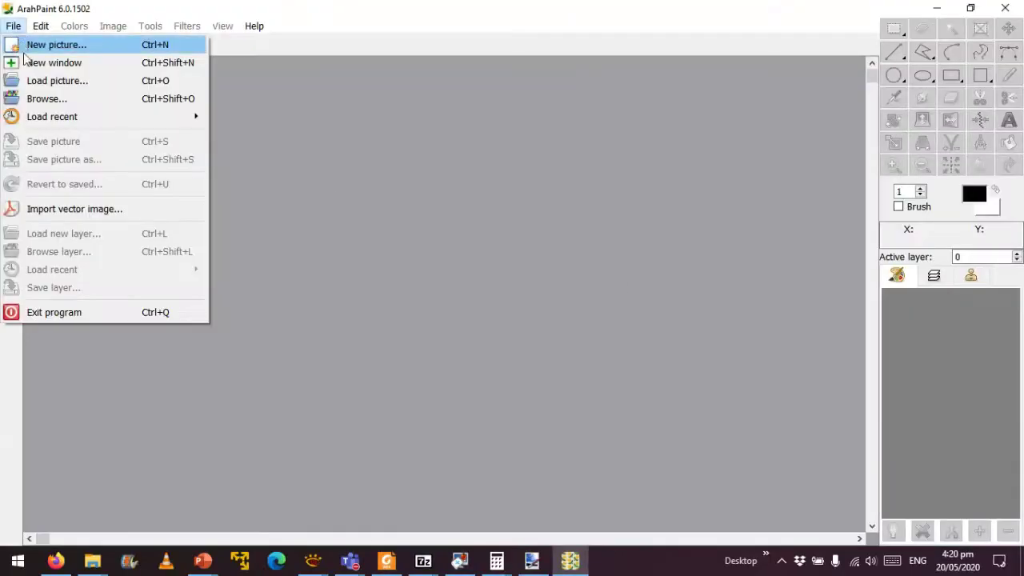
pyautogui.moveTo(101, 120)
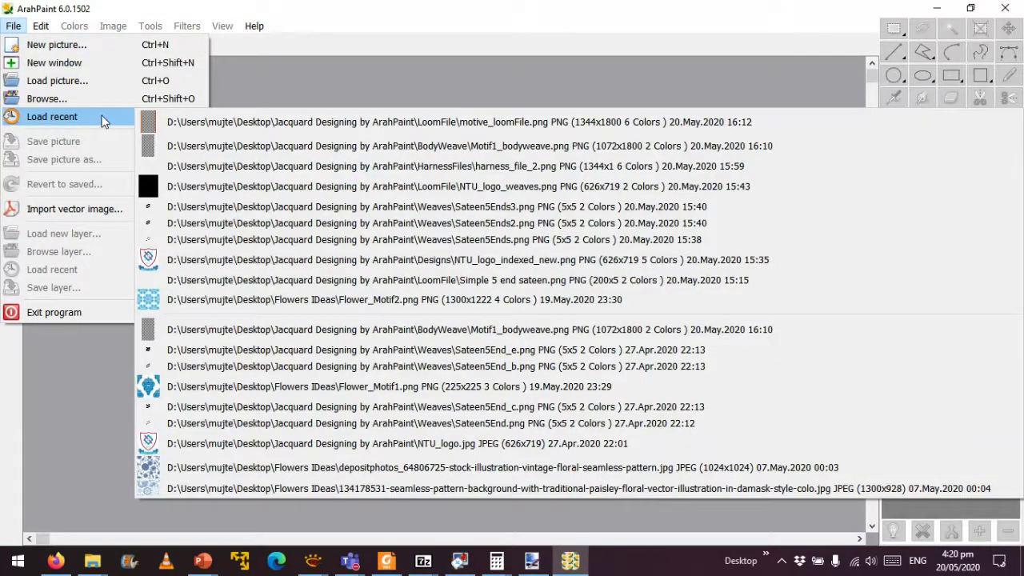
pyautogui.click(152, 122)
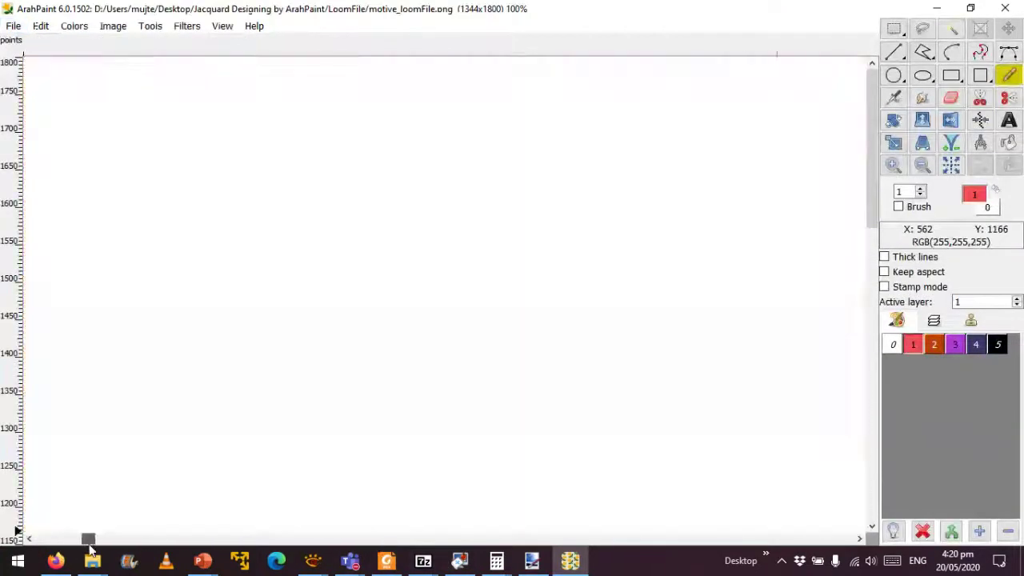
# Bring the orange stripe into view and set the fill tool to use a brush over the whole image.
pyautogui.moveTo(90, 541); pyautogui.dragTo(119, 541)
pyautogui.scroll(-4, 337, 261)
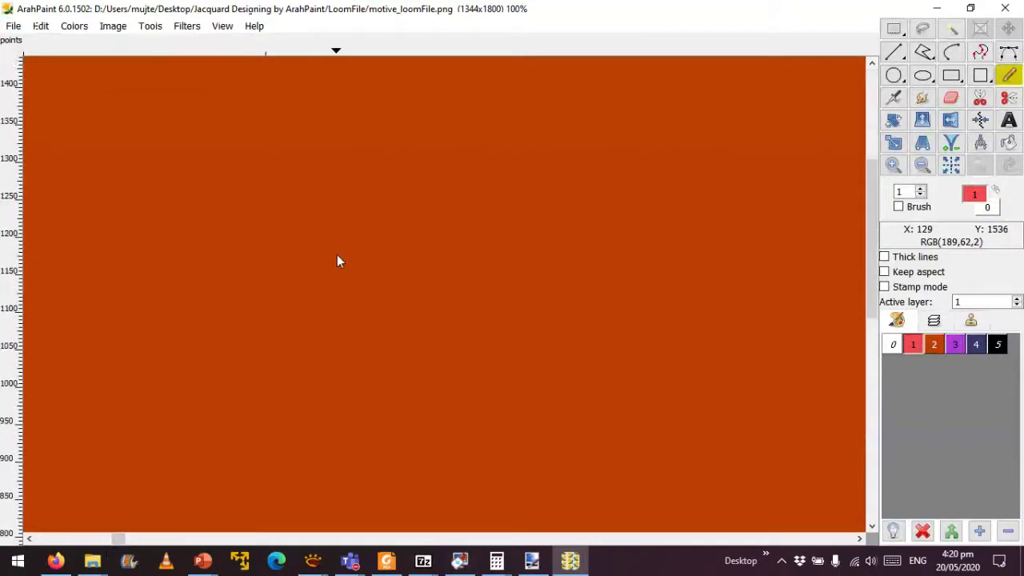
pyautogui.moveTo(124, 541); pyautogui.dragTo(172, 512)
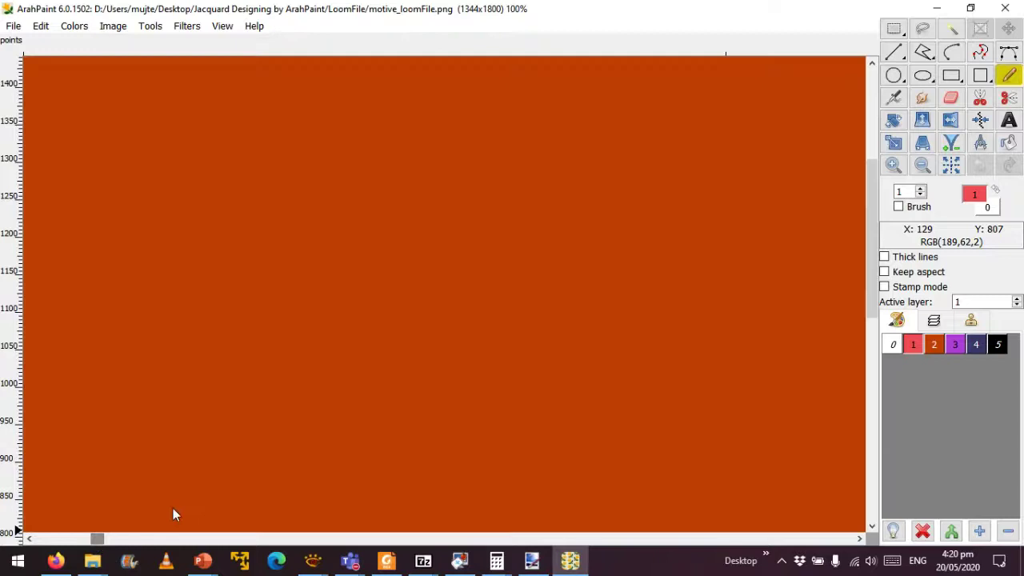
pyautogui.click(1008, 144)
pyautogui.click(913, 288)
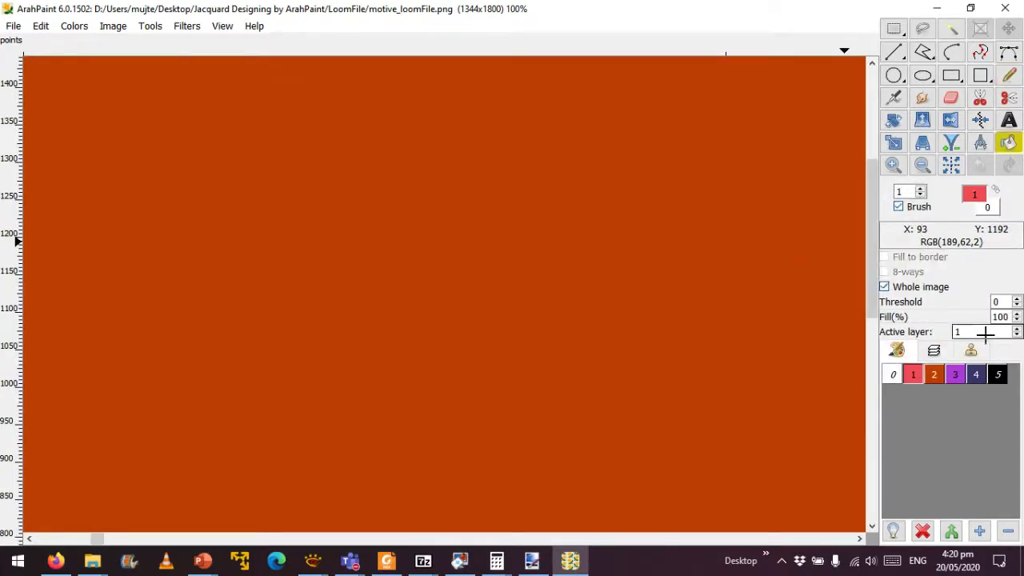
# Load the 2x4 two-colour weave from the Weaves folder as brush and fill the orange stripes with it.
pyautogui.click(973, 351)
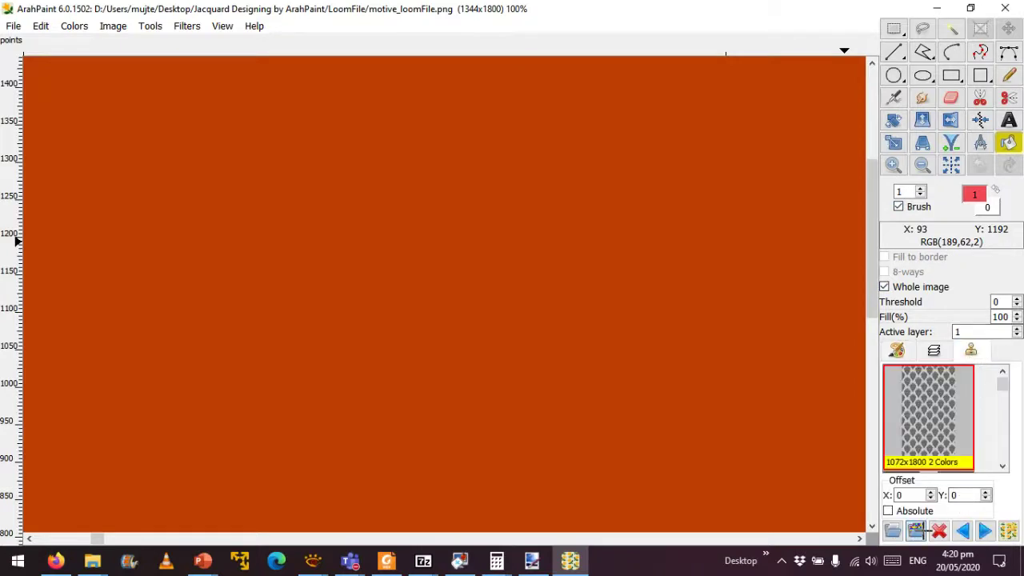
pyautogui.click(915, 530)
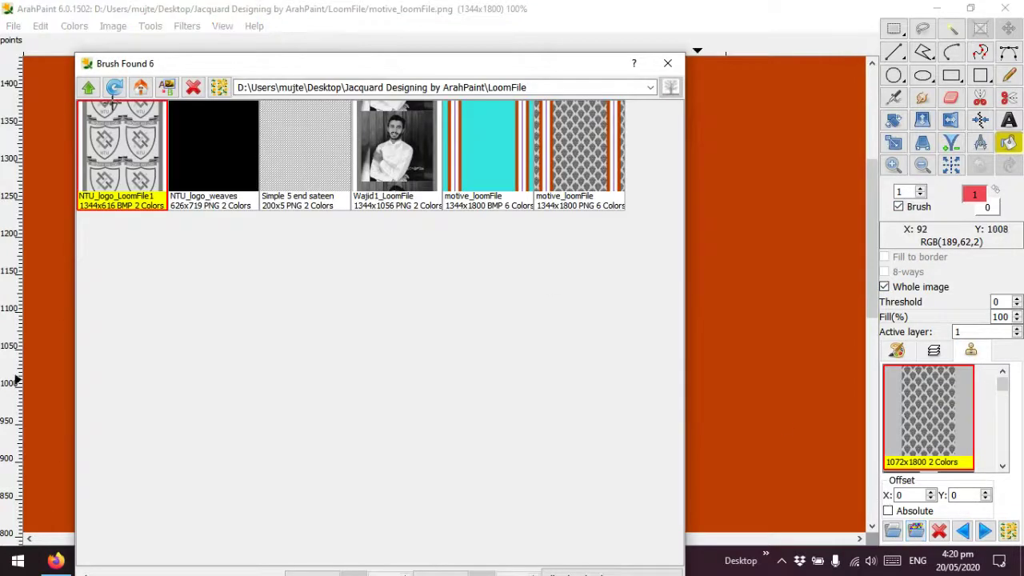
pyautogui.click(88, 87)
pyautogui.click(392, 254)
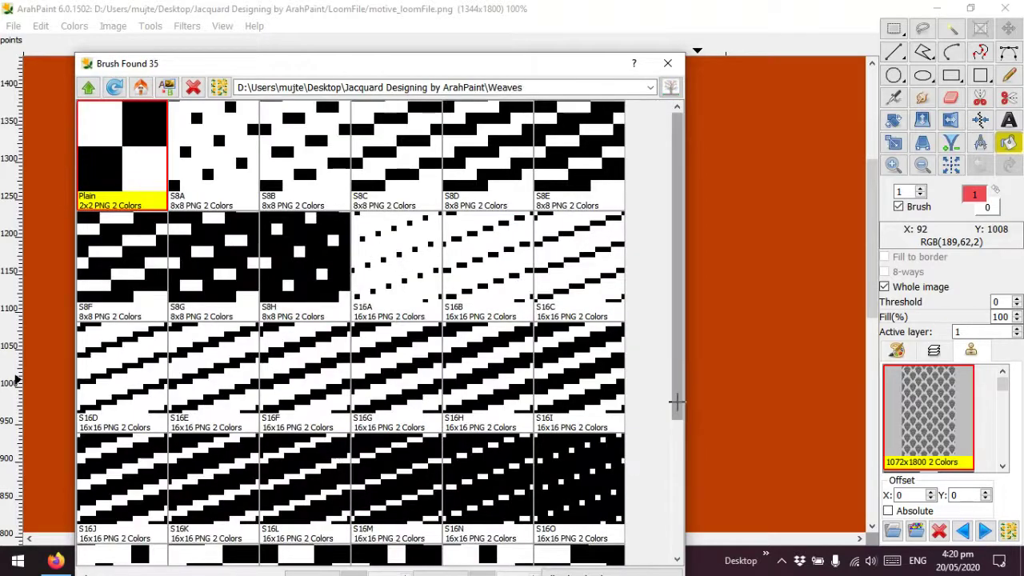
pyautogui.moveTo(677, 402); pyautogui.dragTo(650, 568)
pyautogui.click(486, 512)
pyautogui.doubleClick(486, 514)
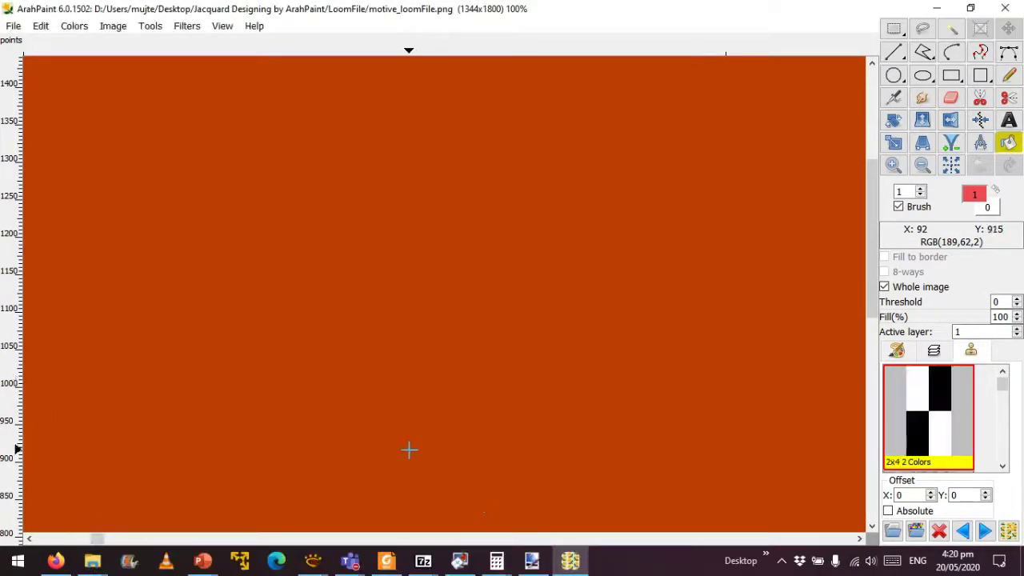
pyautogui.click(614, 403)
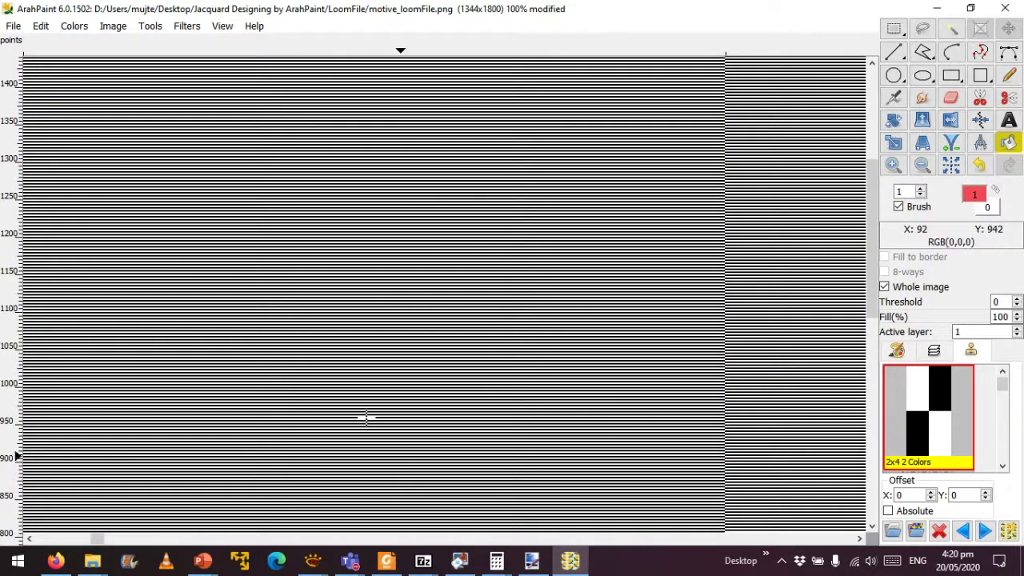
# Save motive_loomFile.png and close ArahPaint 6.
pyautogui.moveTo(96, 537); pyautogui.dragTo(30, 538)
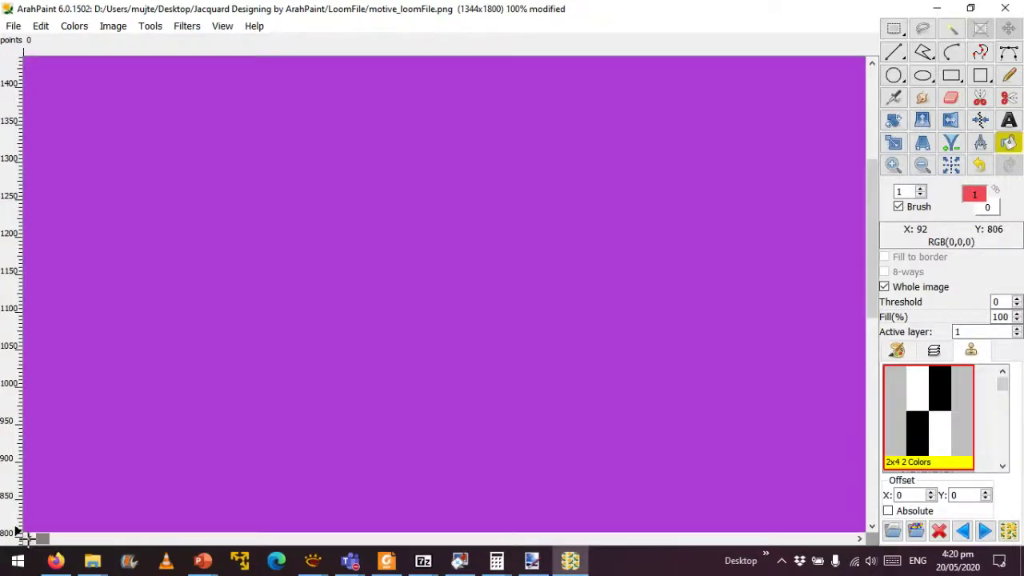
pyautogui.click(13, 26)
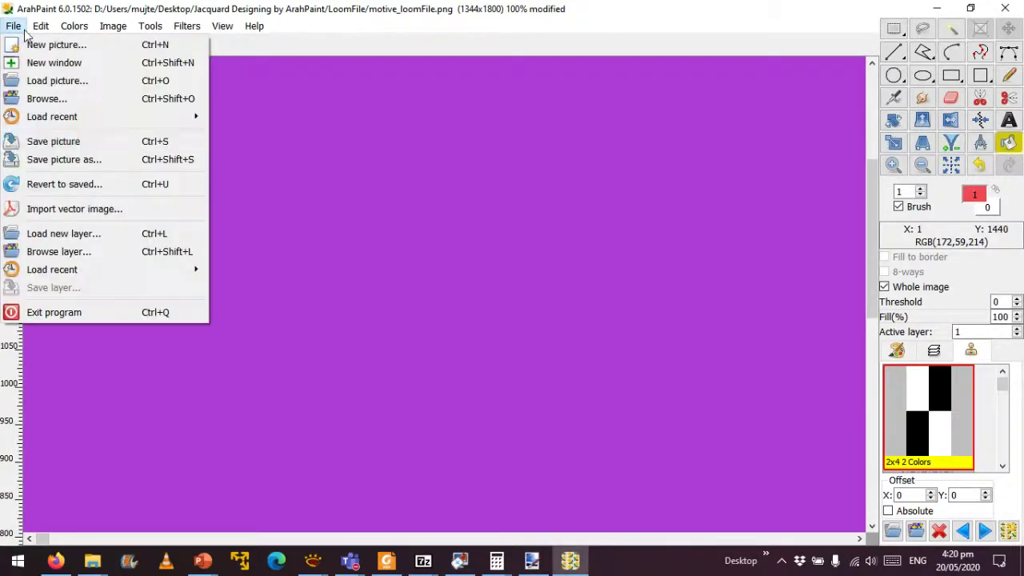
pyautogui.click(64, 145)
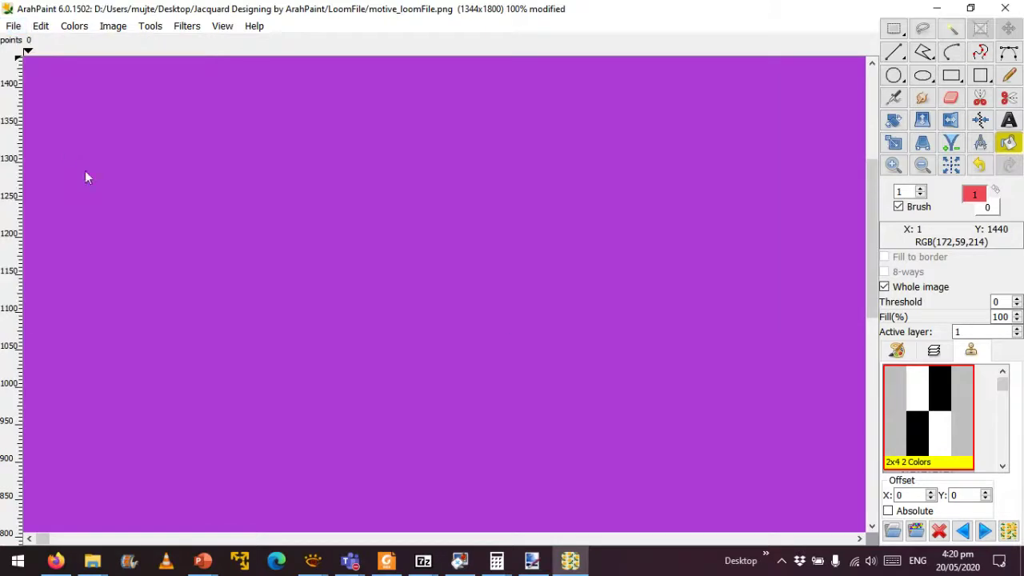
pyautogui.click(1005, 8)
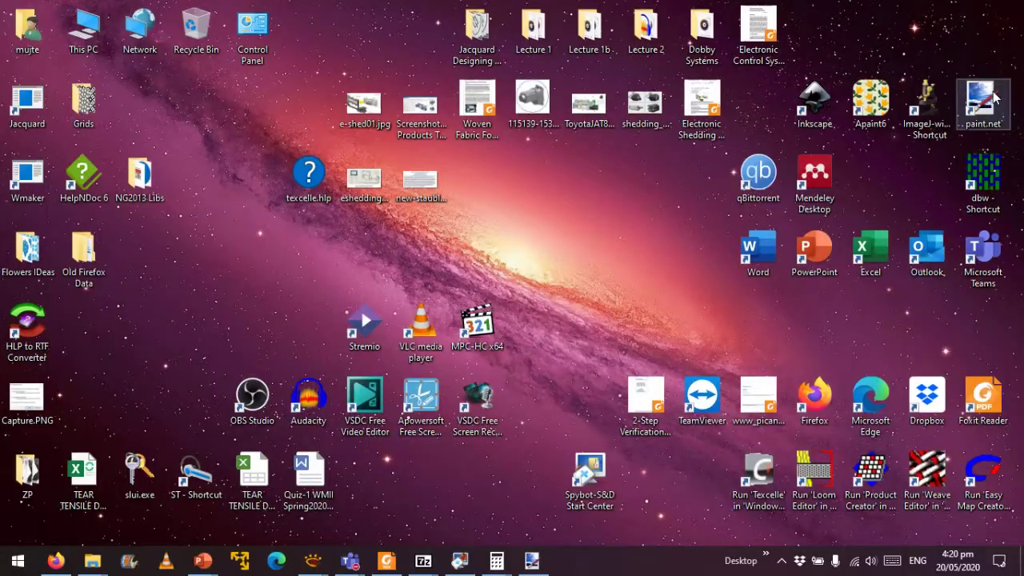
# Start paint.net in a maximized window and load motive_loomFile.png from the LoomFile folder.
pyautogui.doubleClick(983, 101)
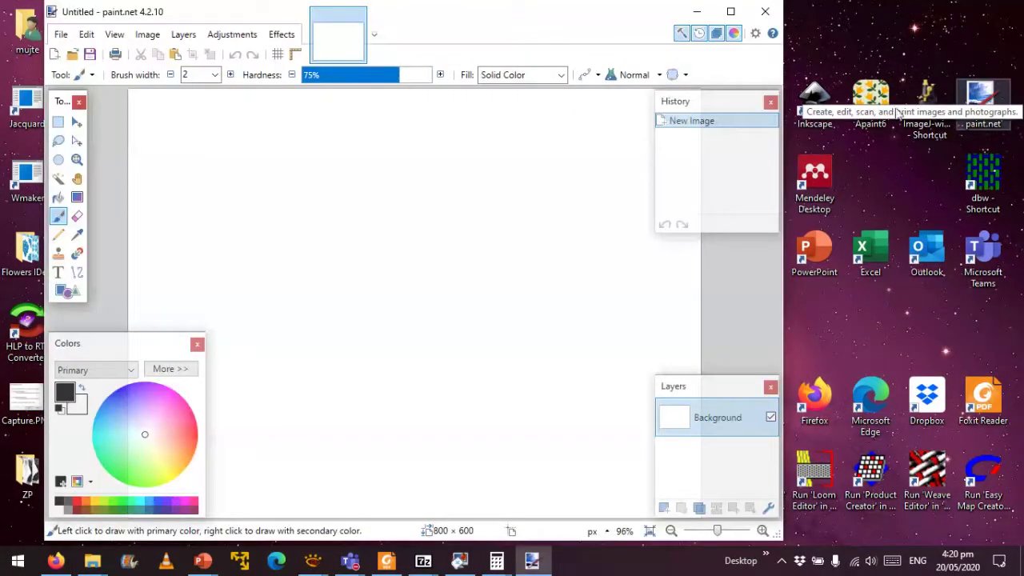
pyautogui.click(732, 8)
pyautogui.click(16, 28)
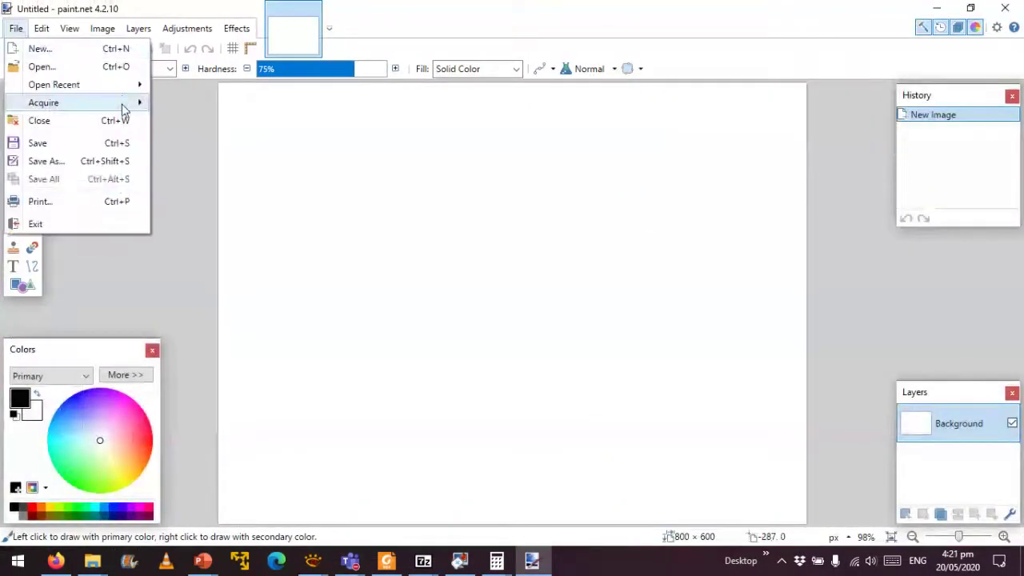
pyautogui.moveTo(124, 86)
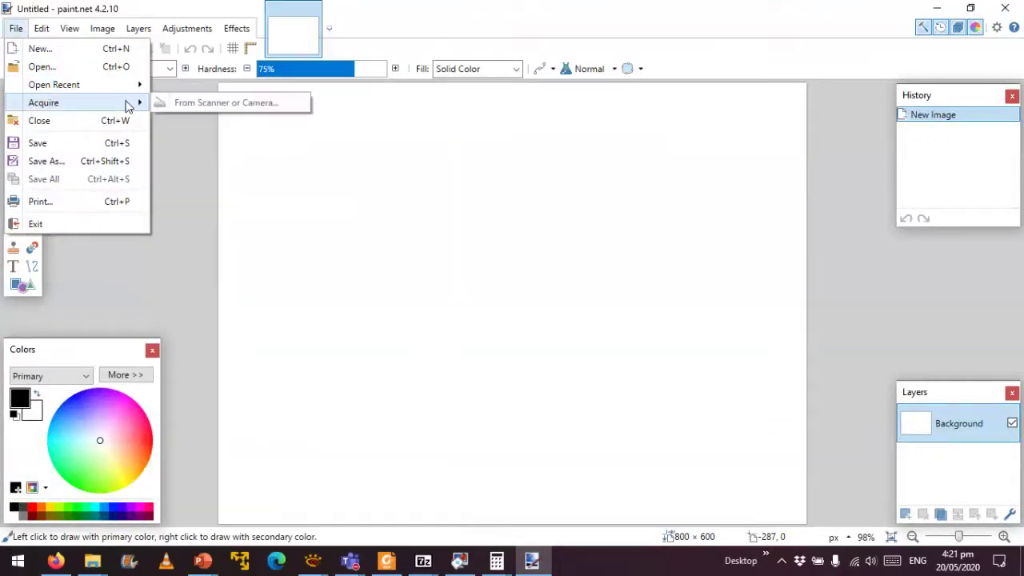
pyautogui.moveTo(128, 107)
pyautogui.click(414, 180)
pyautogui.hotkey('ctrl', 'o')
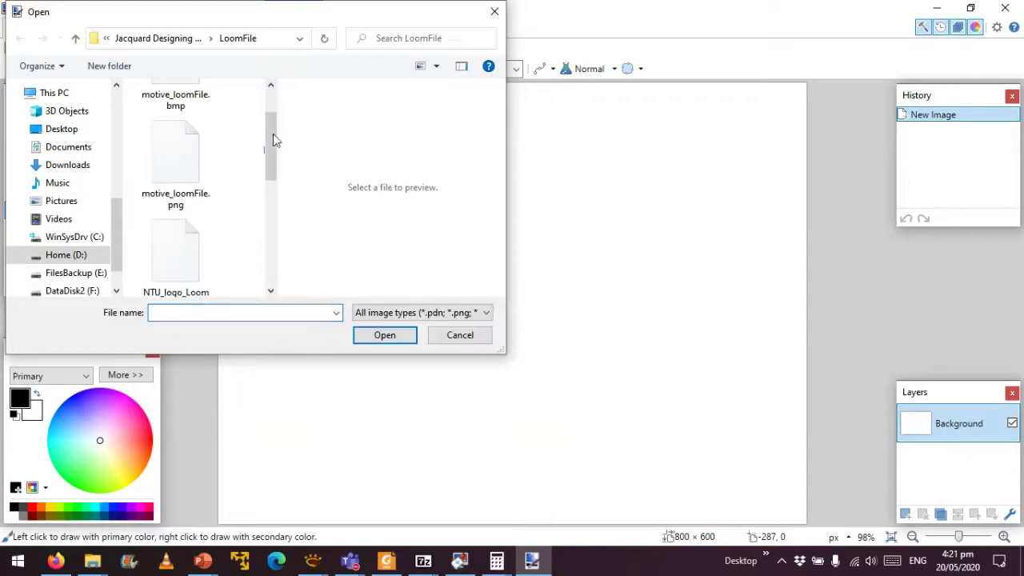
pyautogui.click(206, 132)
pyautogui.click(188, 212)
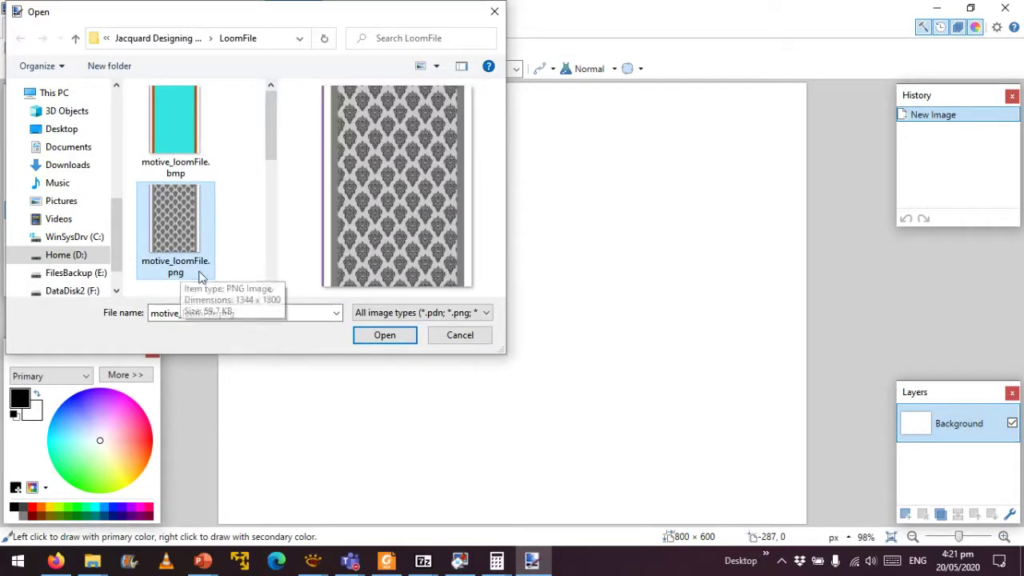
pyautogui.click(381, 338)
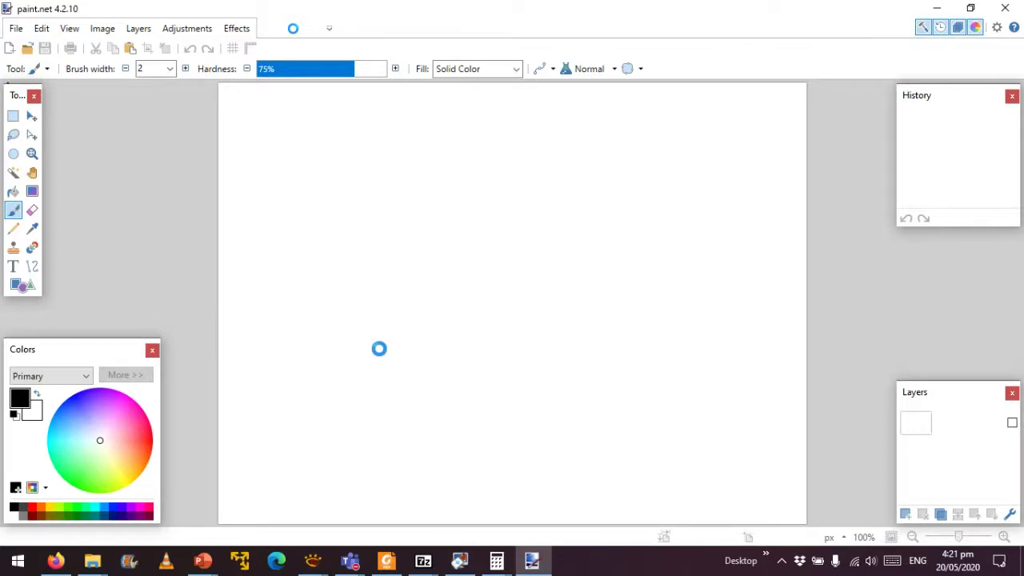
# Disable antialiasing for the brush and for selection edges, and review the available blending modes.
pyautogui.scroll(5, 353, 292)
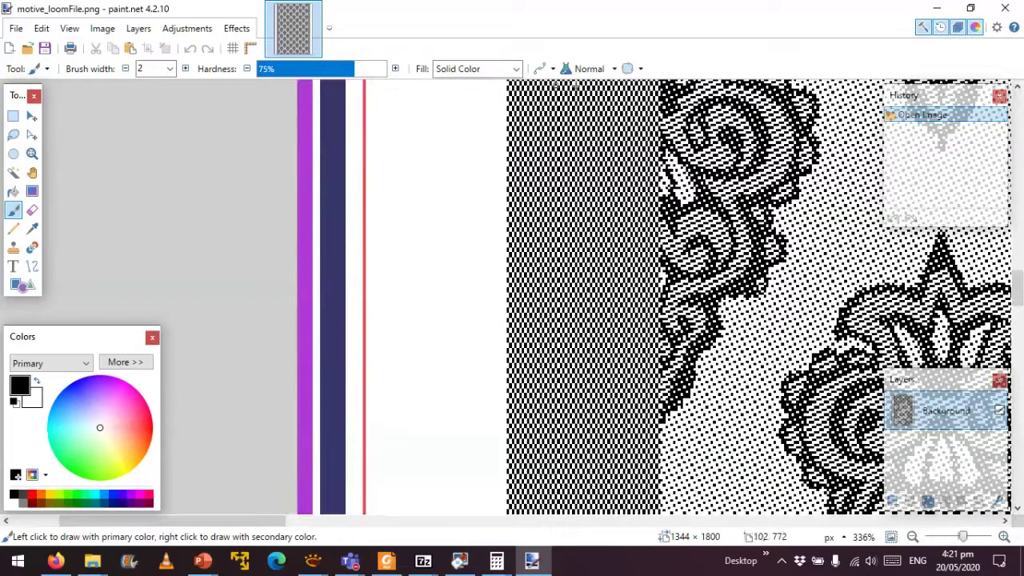
pyautogui.click(546, 69)
pyautogui.click(556, 107)
pyautogui.click(549, 72)
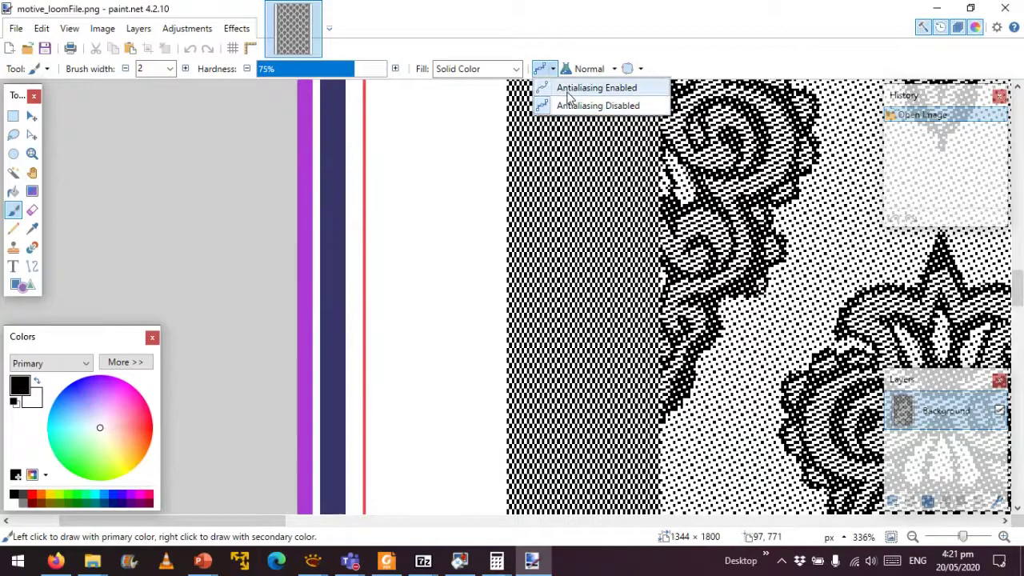
pyautogui.click(596, 87)
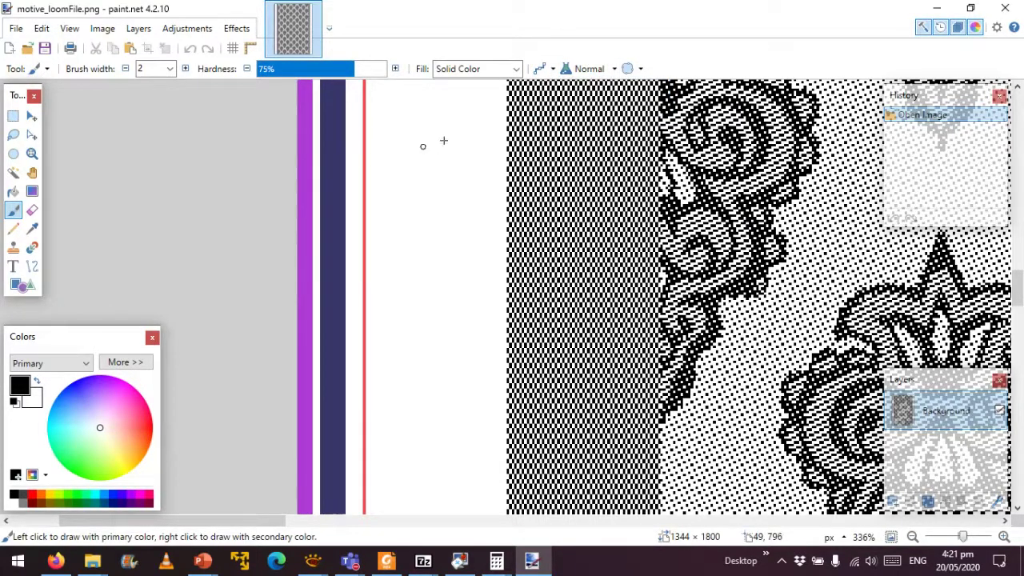
pyautogui.click(553, 71)
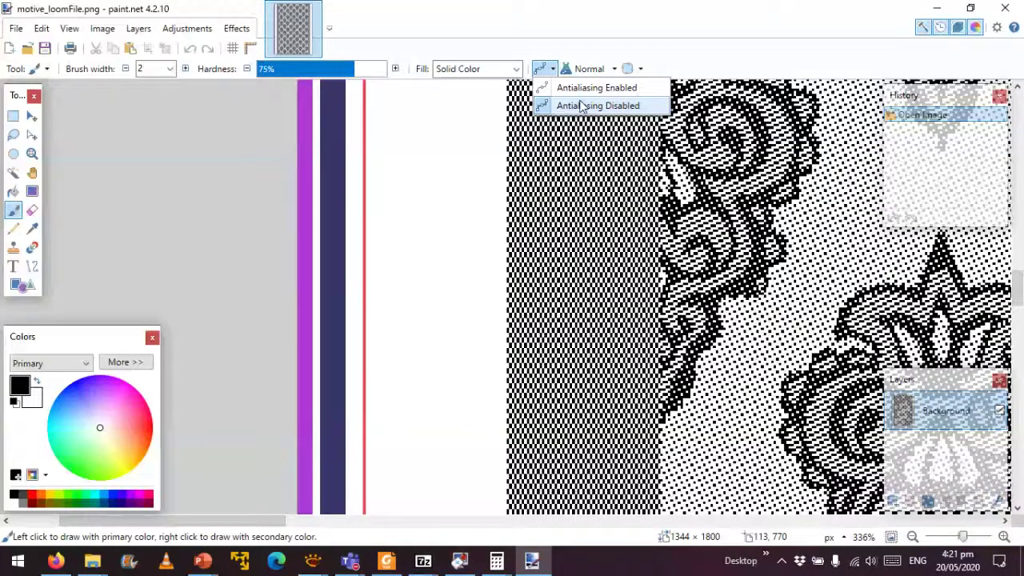
pyautogui.click(627, 69)
pyautogui.click(614, 71)
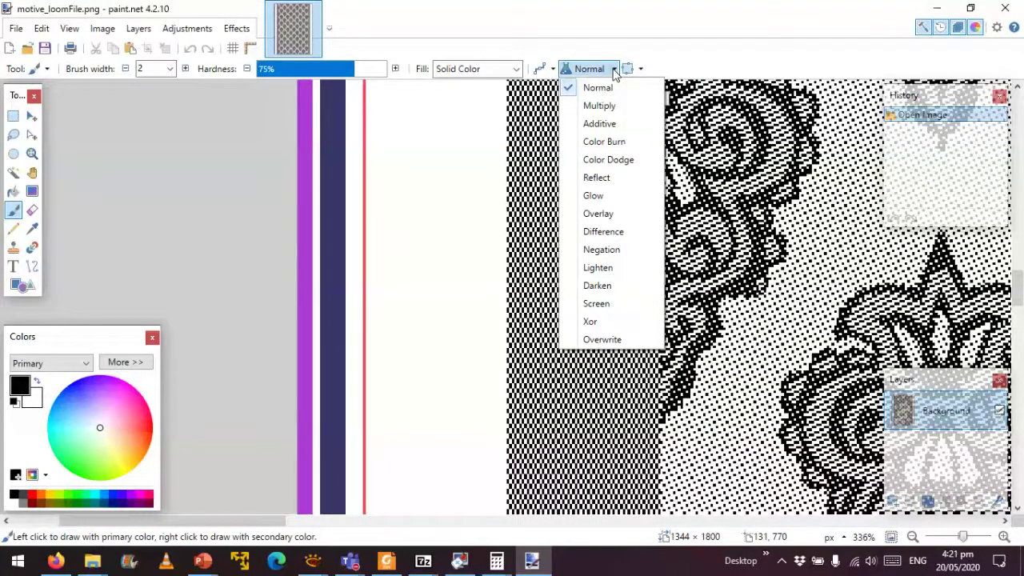
pyautogui.click(614, 70)
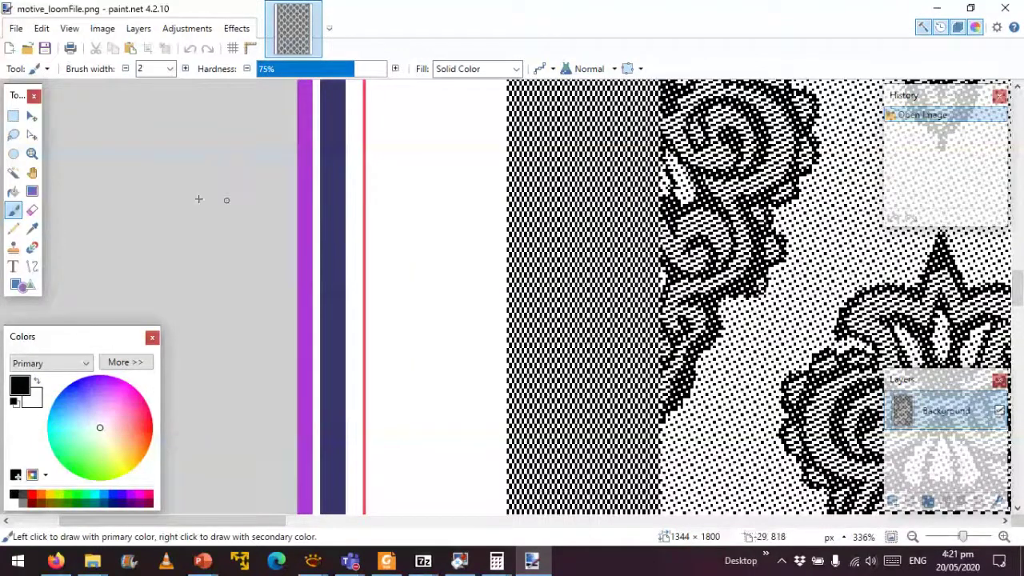
# Turn on the pixel grid and select a rectangle of 6 × 12 pixels across the purple stripe's edge.
pyautogui.click(232, 49)
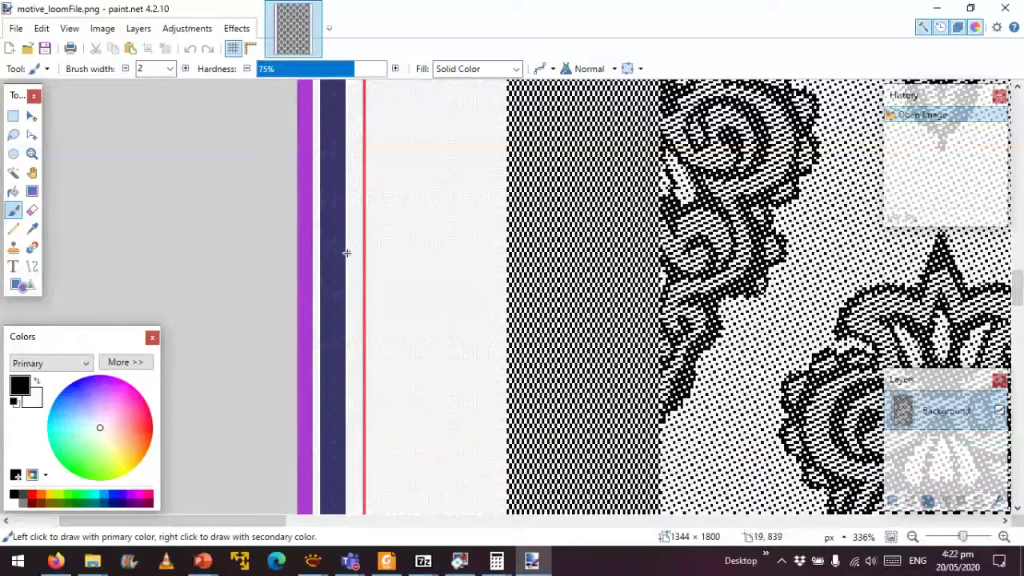
pyautogui.scroll(5, 346, 252)
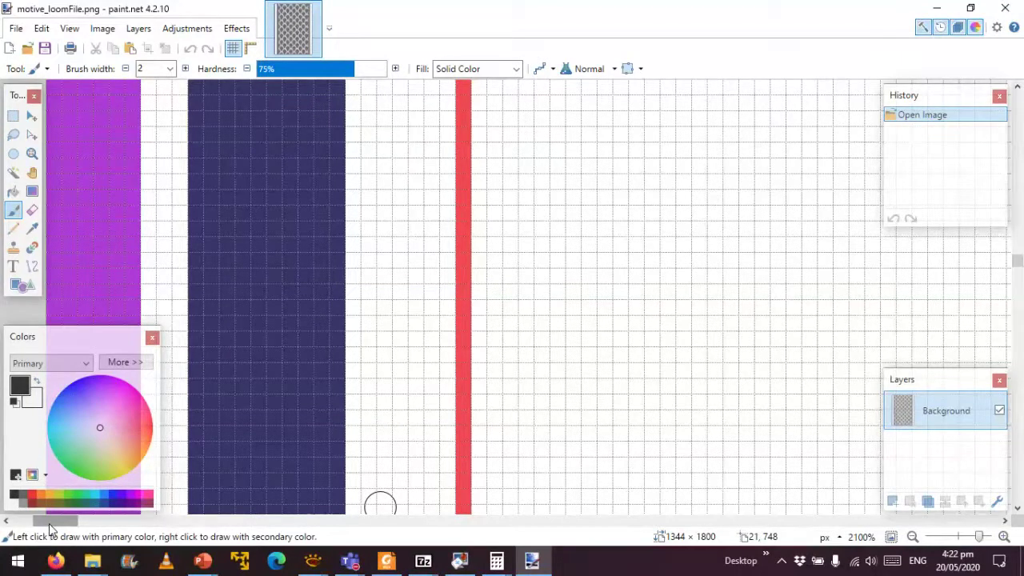
pyautogui.hscroll(-3, 50, 521)
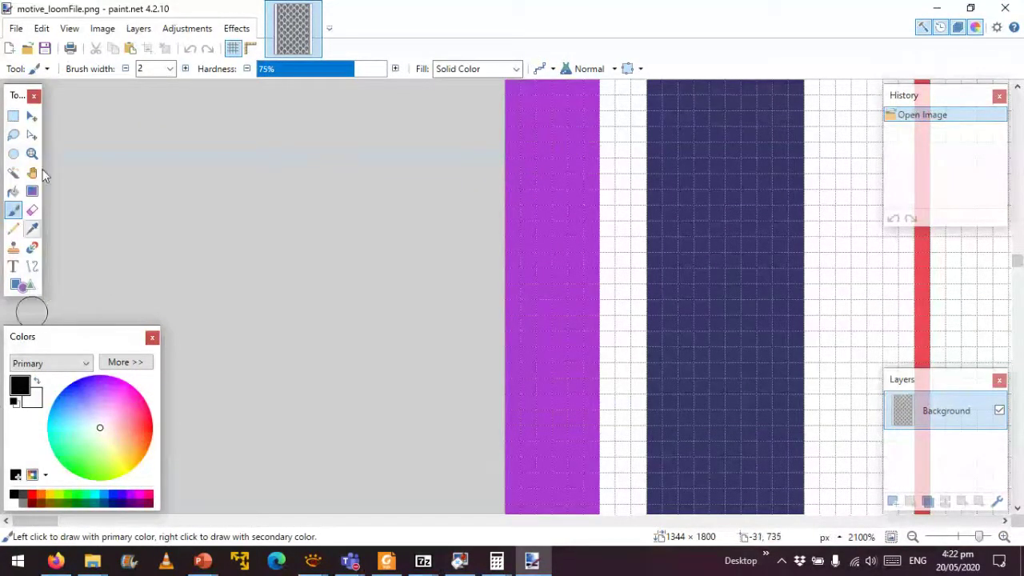
pyautogui.click(13, 116)
pyautogui.moveTo(613, 163); pyautogui.dragTo(521, 347)
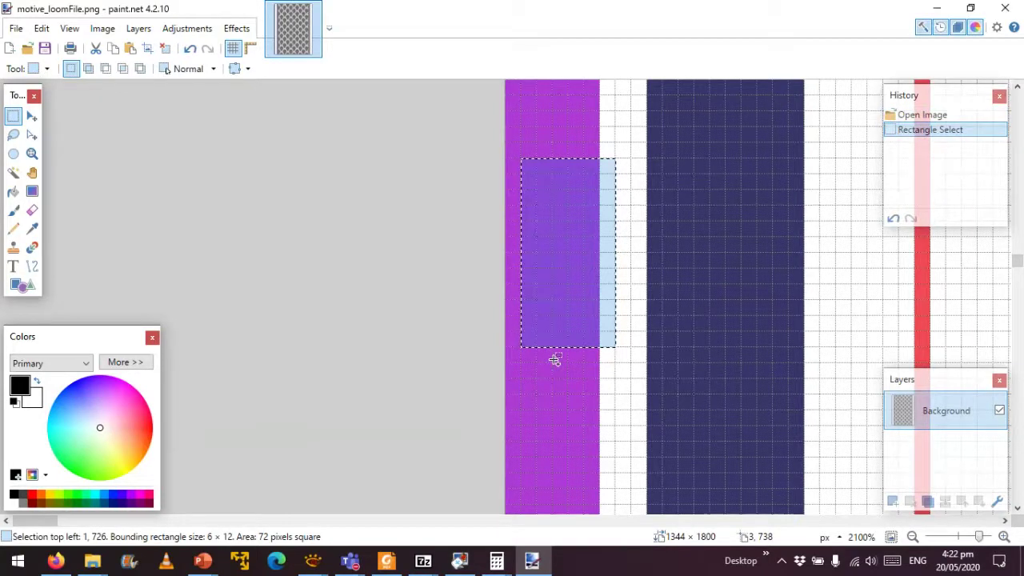
# Replace the selection with a rectangle along the purple stripe, resized to 5 × 1792 pixels with its origin at 1, 8.
pyautogui.scroll(-2, 554, 361)
pyautogui.scroll(-1, 555, 361)
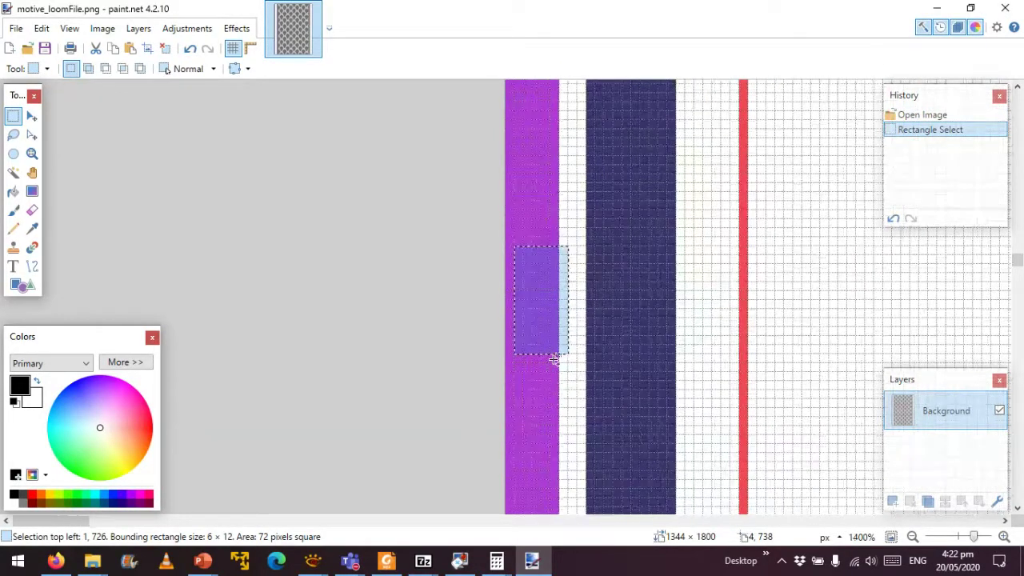
pyautogui.scroll(-1, 555, 361)
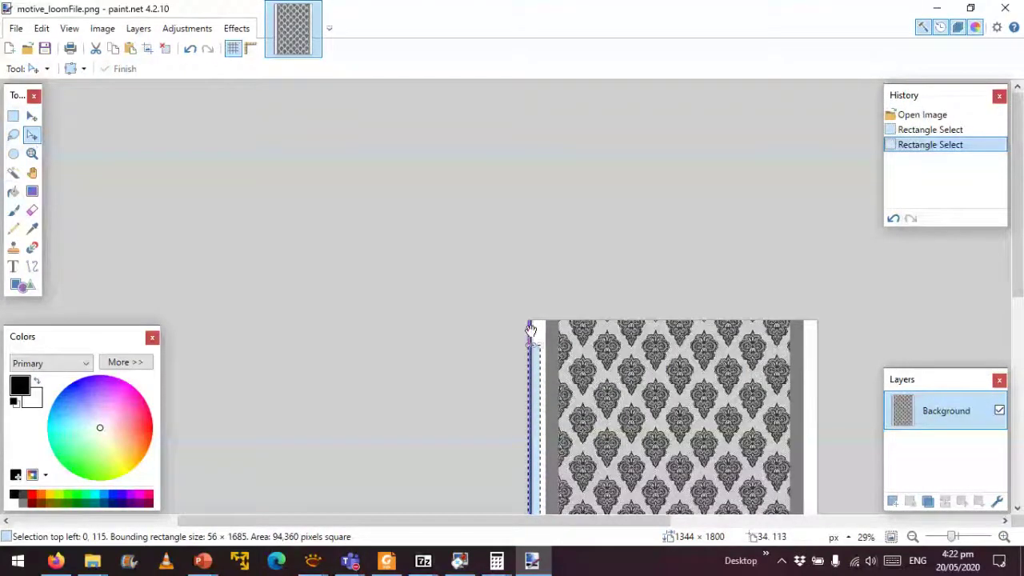
pyautogui.moveTo(531, 330)
pyautogui.mouseDown()
pyautogui.moveTo(523, 301)
pyautogui.moveTo(534, 323)
pyautogui.mouseUp()
pyautogui.scroll(2, 526, 350)
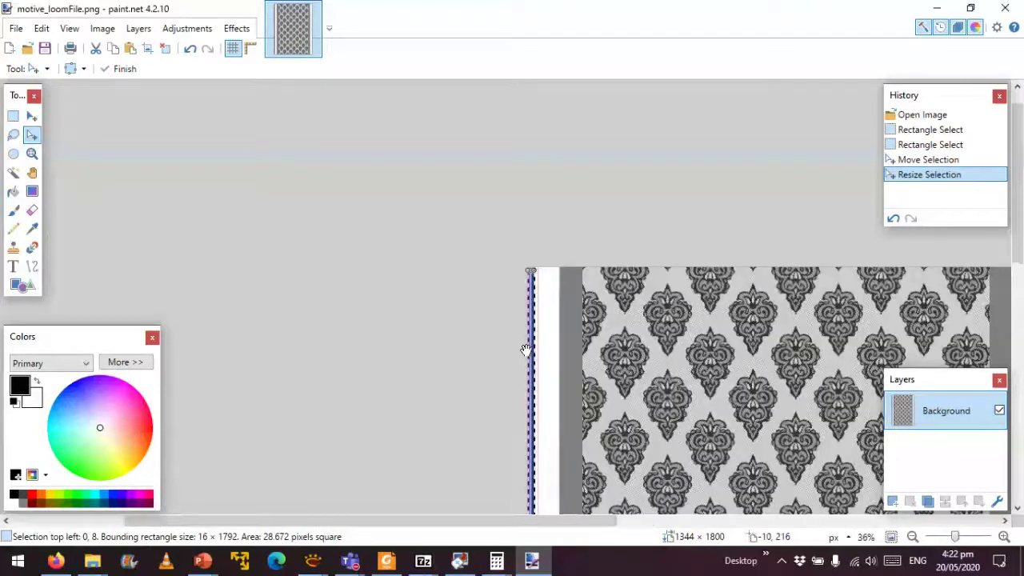
pyautogui.scroll(2, 526, 350)
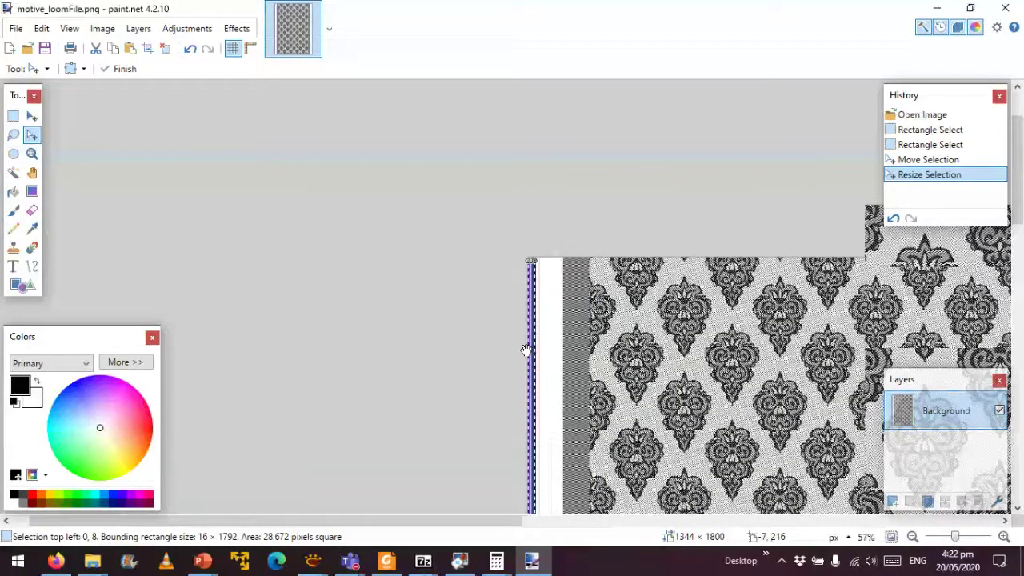
pyautogui.scroll(4, 526, 349)
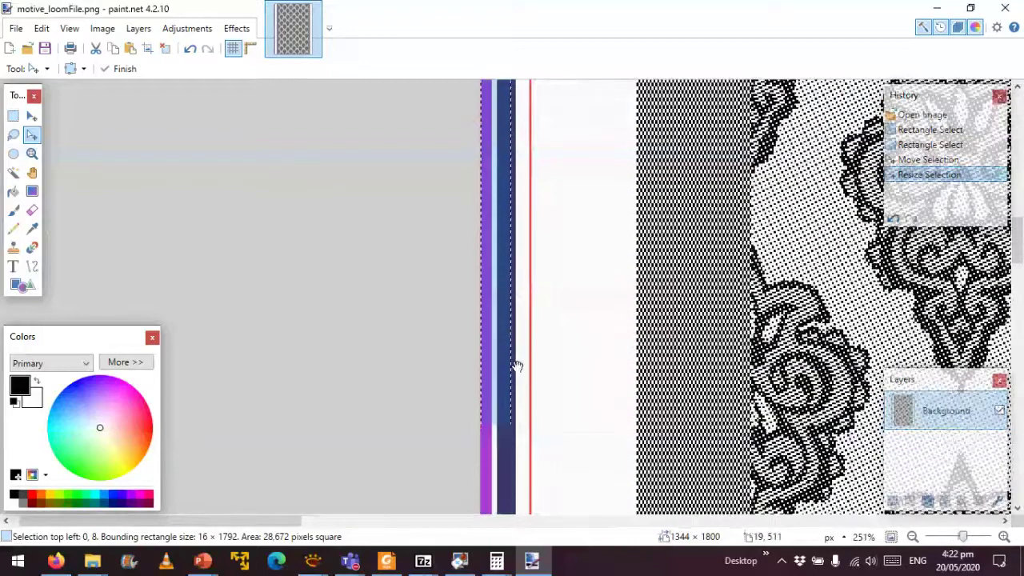
pyautogui.scroll(-10, 517, 366)
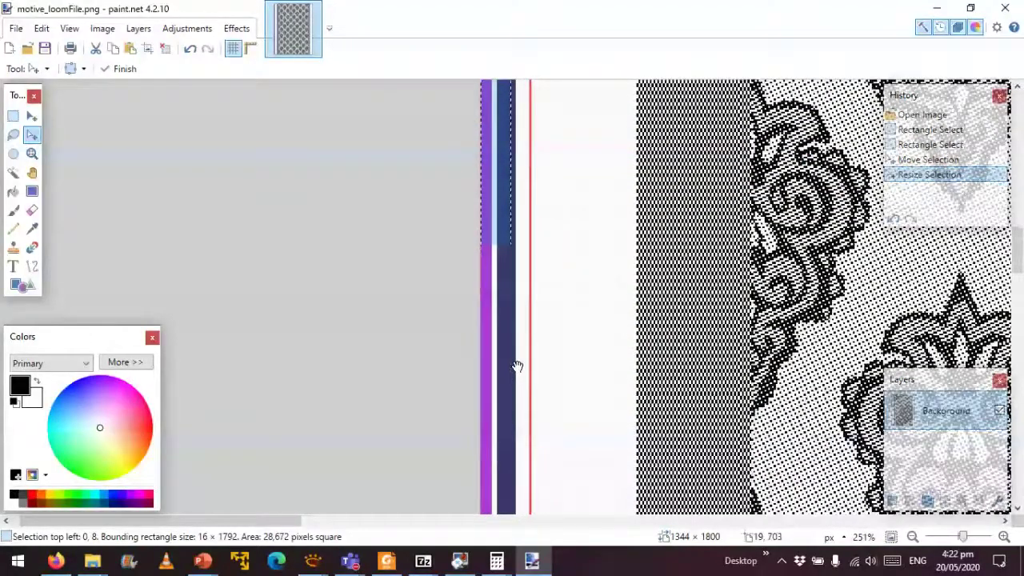
pyautogui.moveTo(507, 294); pyautogui.dragTo(489, 296)
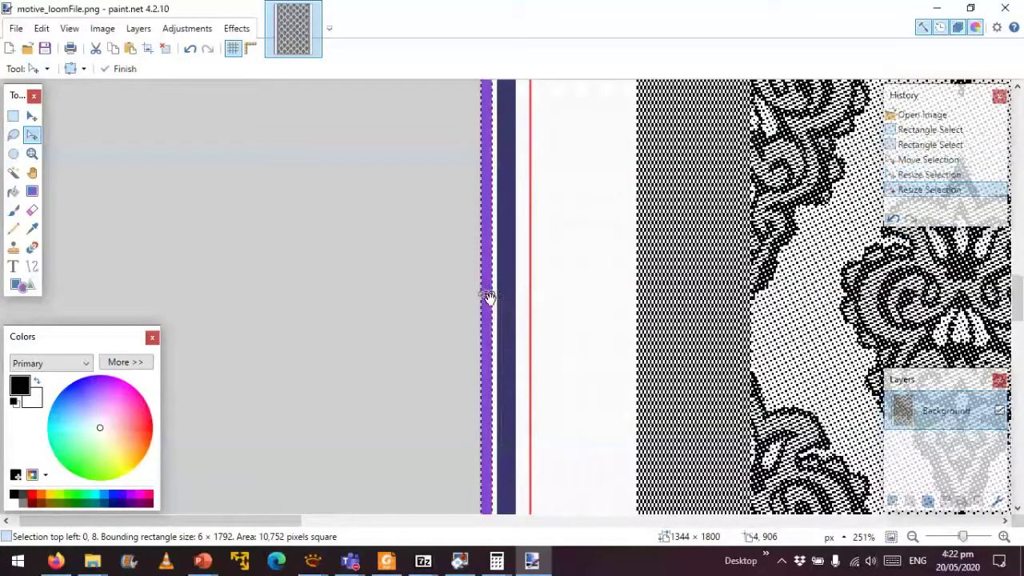
pyautogui.scroll(7, 488, 296)
pyautogui.moveTo(465, 282); pyautogui.dragTo(465, 283)
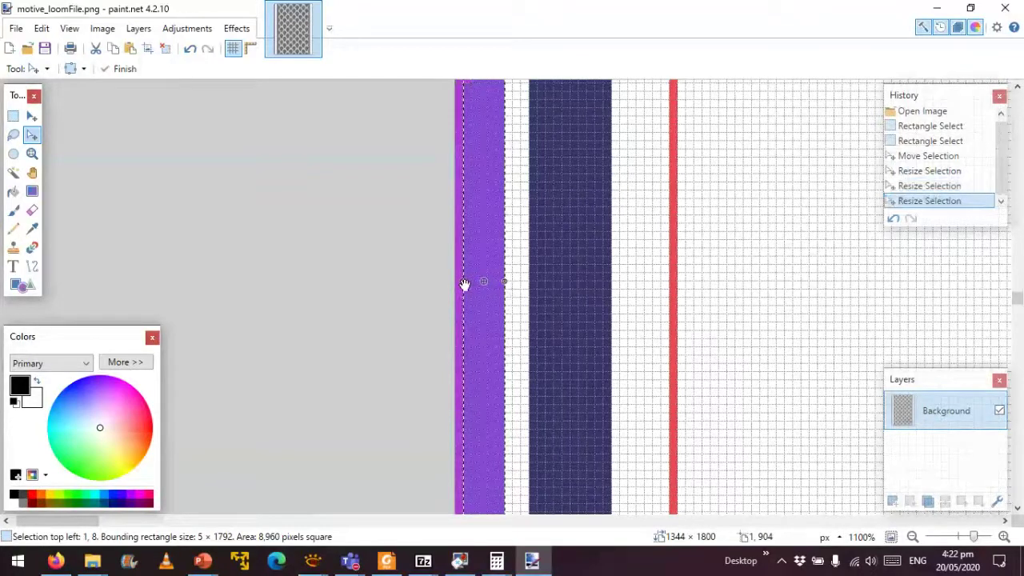
# Fill the selected part of the purple stripe with solid white using the Paint Bucket and deselect it.
pyautogui.press('x')
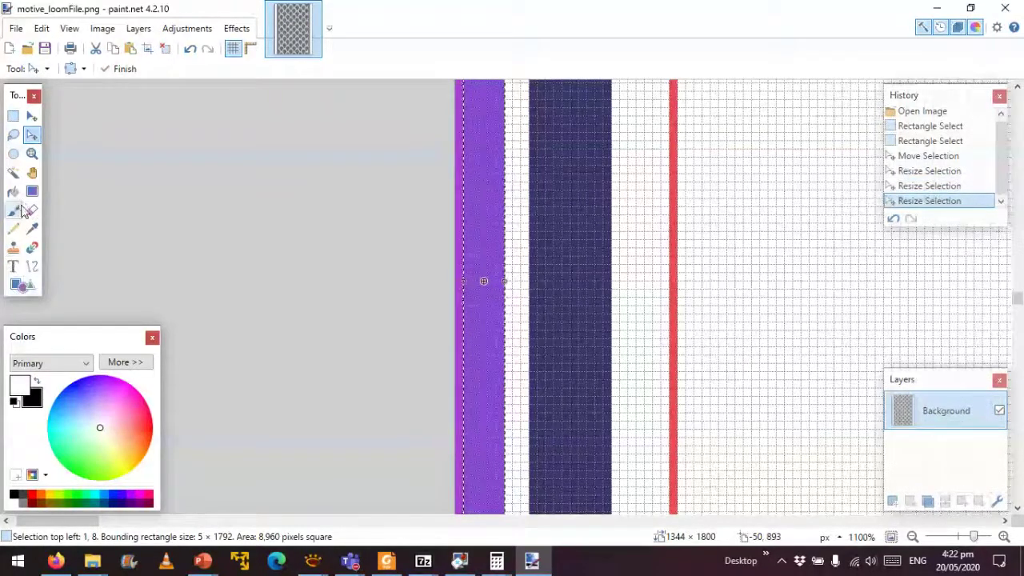
pyautogui.click(13, 192)
pyautogui.click(499, 293)
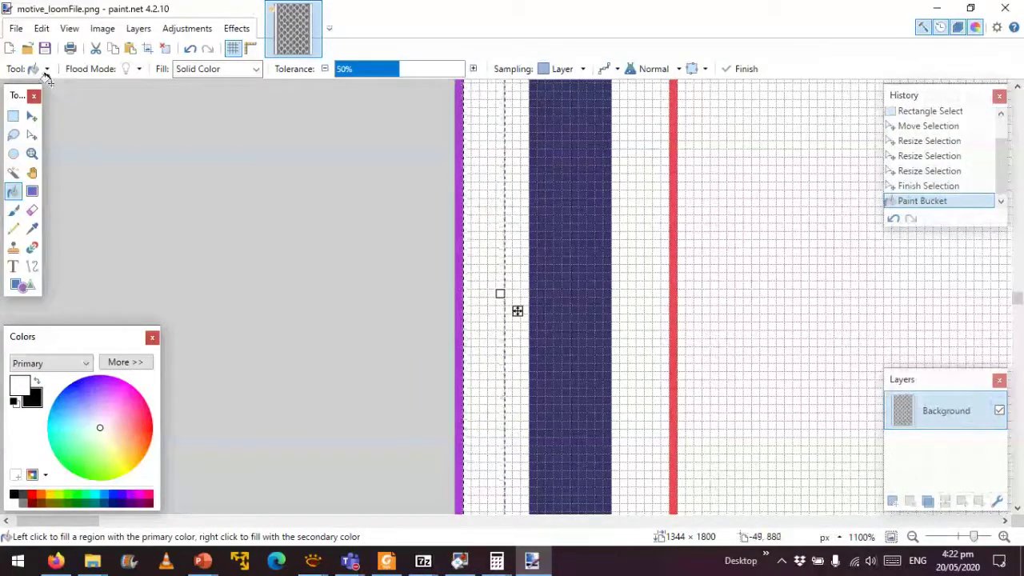
pyautogui.click(168, 54)
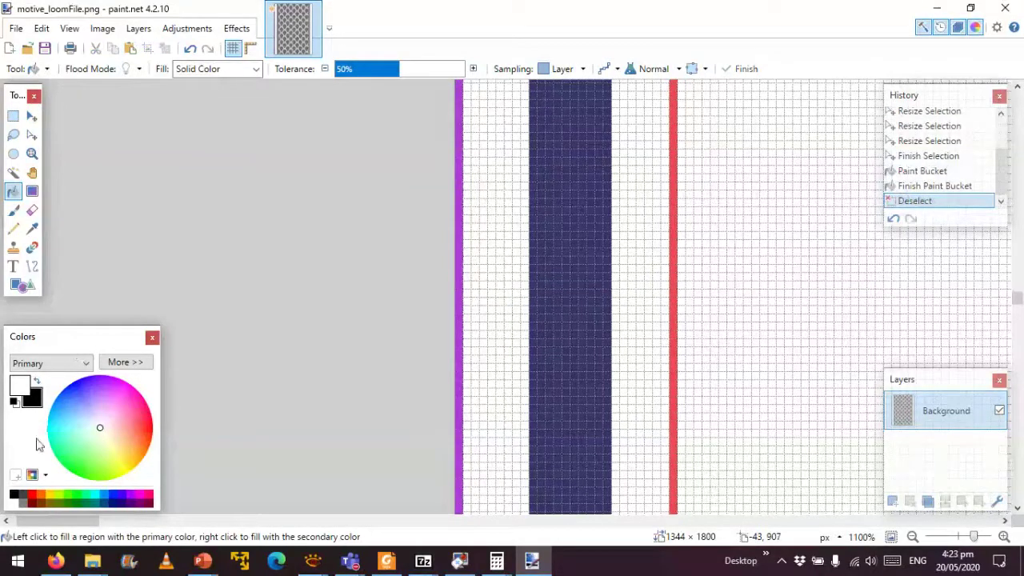
# Fill the remaining purple area with black and inspect the stripe at both ends of the image.
pyautogui.click(35, 382)
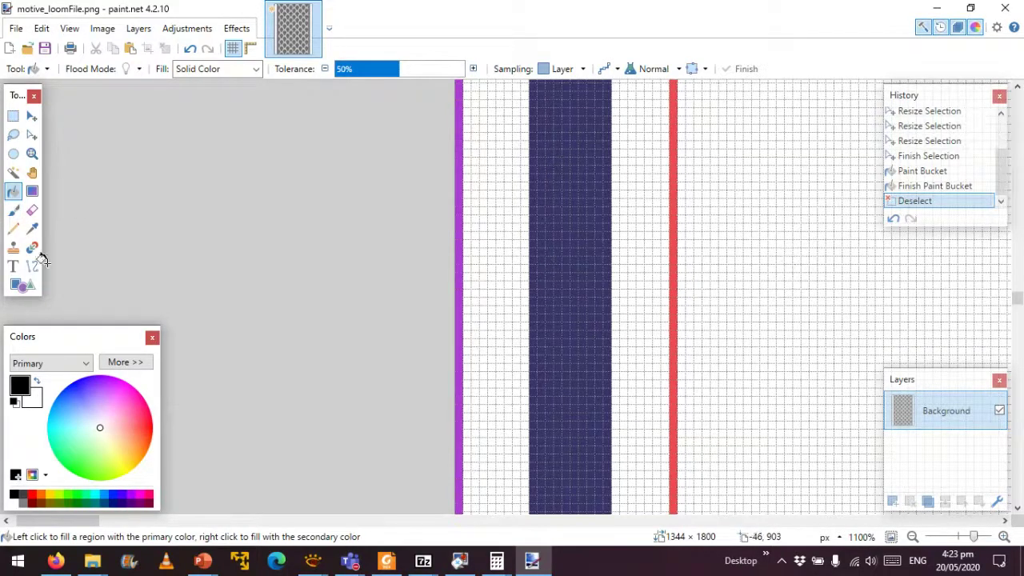
pyautogui.click(459, 226)
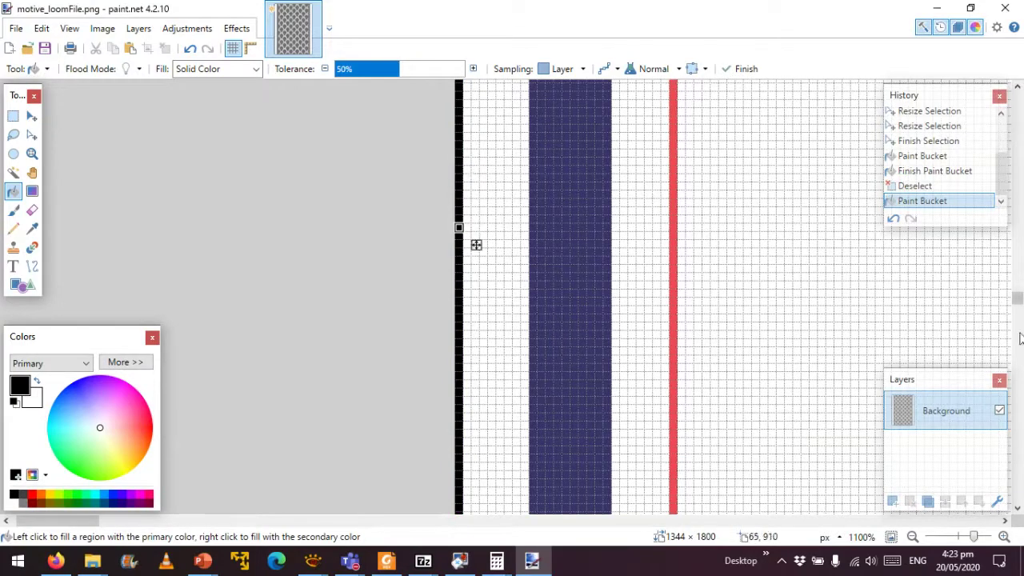
pyautogui.moveTo(1018, 300); pyautogui.dragTo(1018, 503)
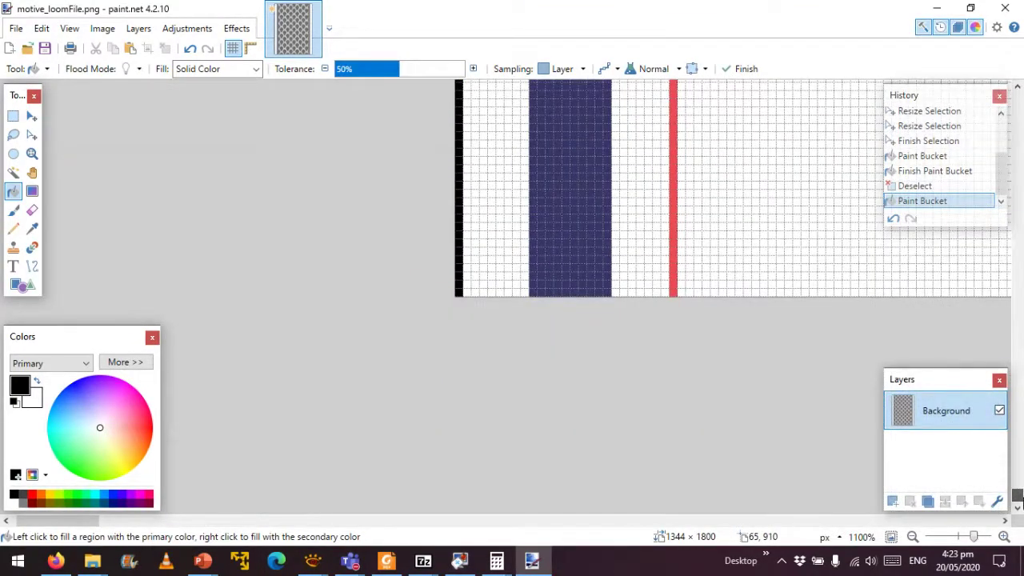
pyautogui.moveTo(1019, 501); pyautogui.dragTo(1014, 96)
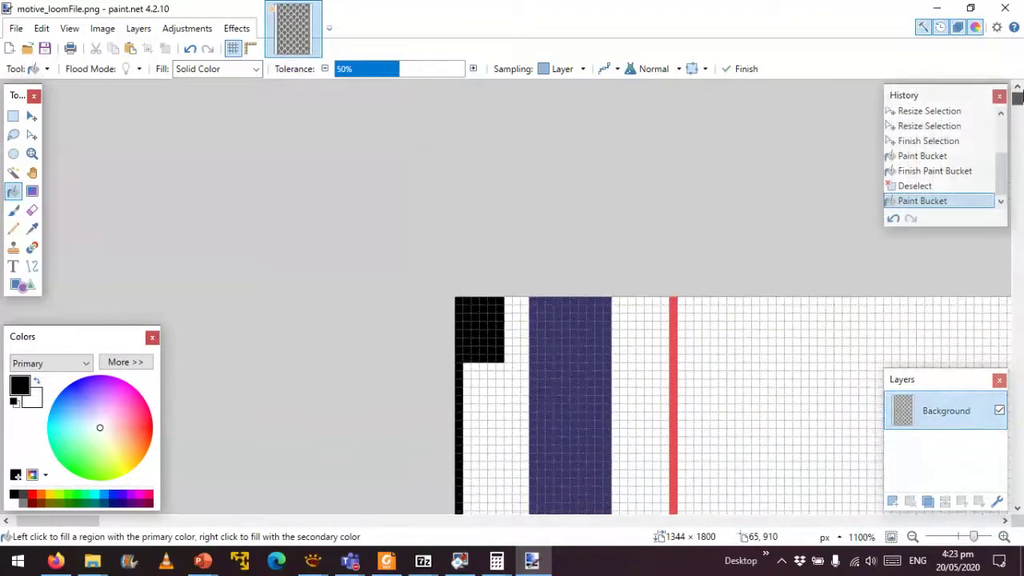
# Change the fill colours, pick the Shapes tool and set it to draw filled rectangles.
pyautogui.click(62, 390)
pyautogui.press('x')
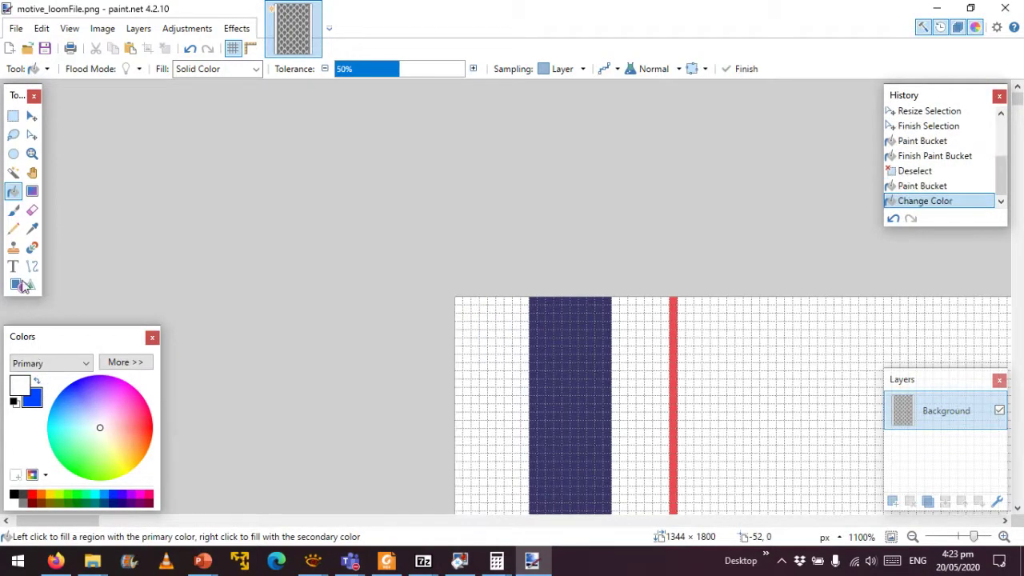
pyautogui.click(22, 286)
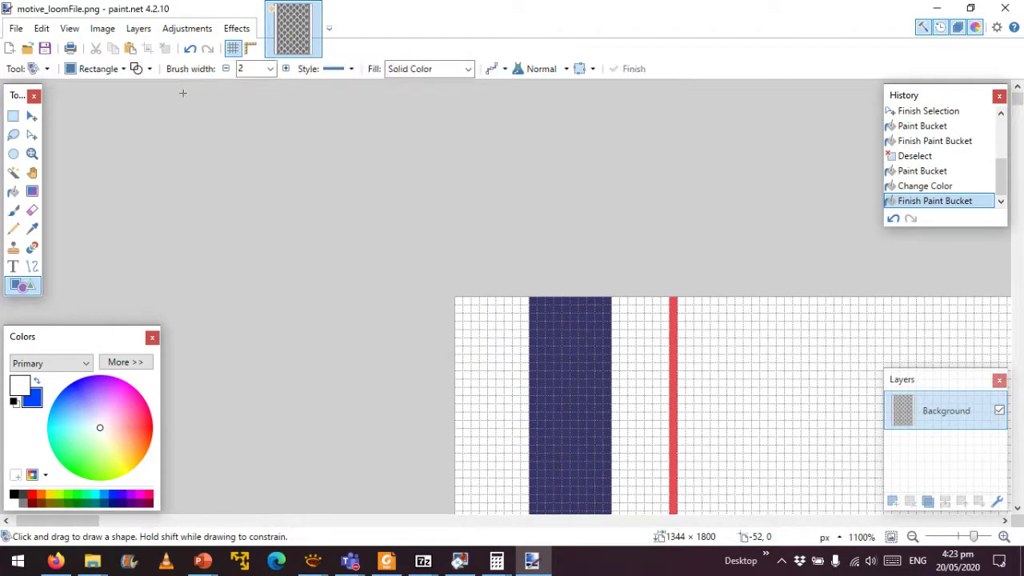
pyautogui.click(150, 69)
pyautogui.click(189, 106)
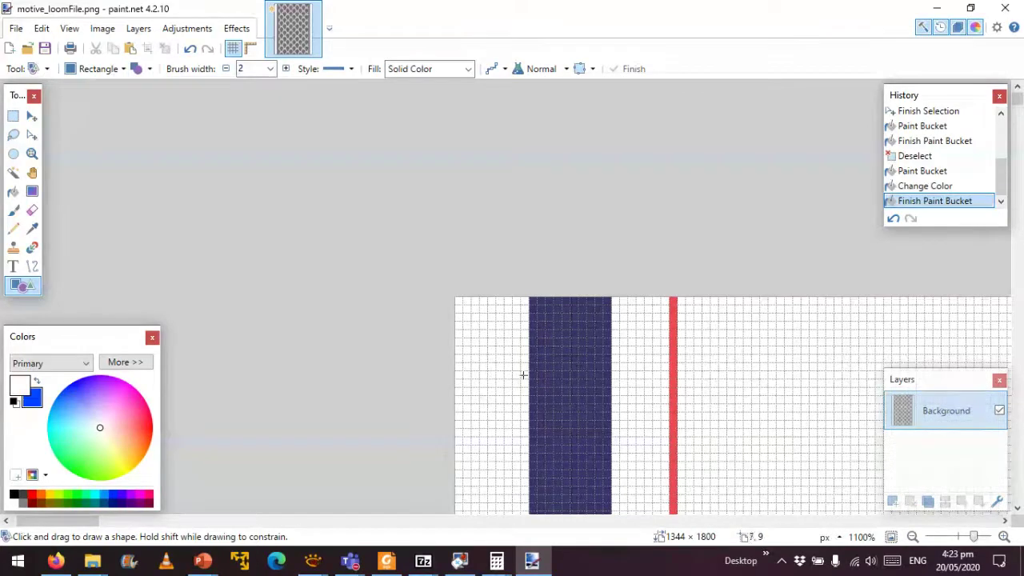
# Undo the last colour change on the filled control stripe at the image's left edge.
pyautogui.scroll(-3, 529, 373)
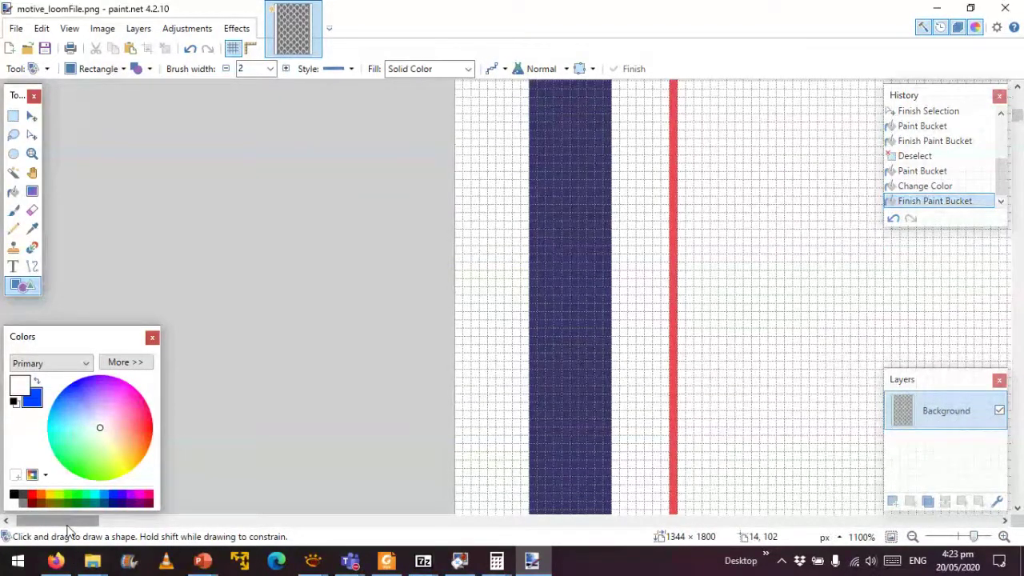
pyautogui.moveTo(69, 526); pyautogui.dragTo(65, 527)
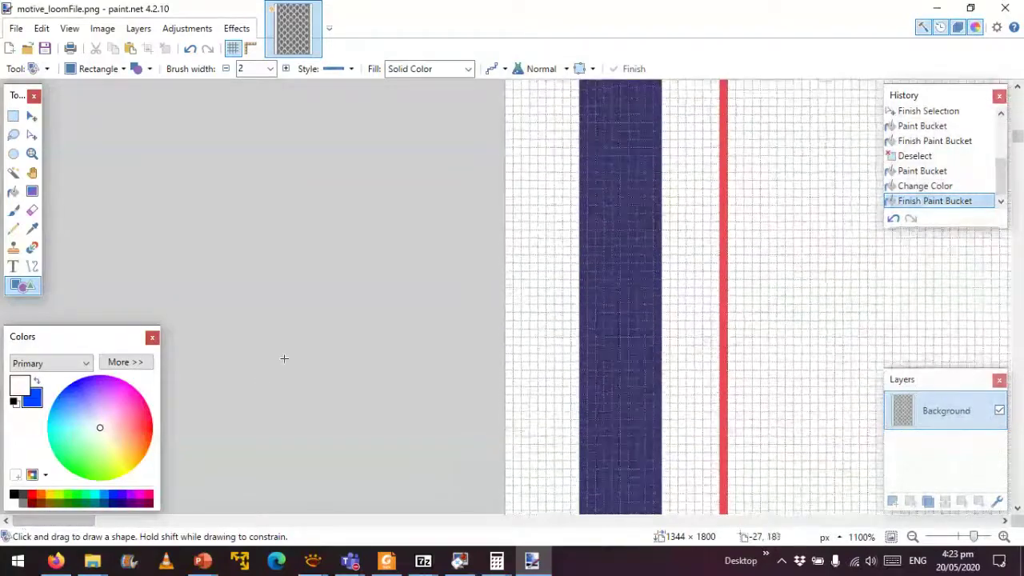
pyautogui.click(191, 48)
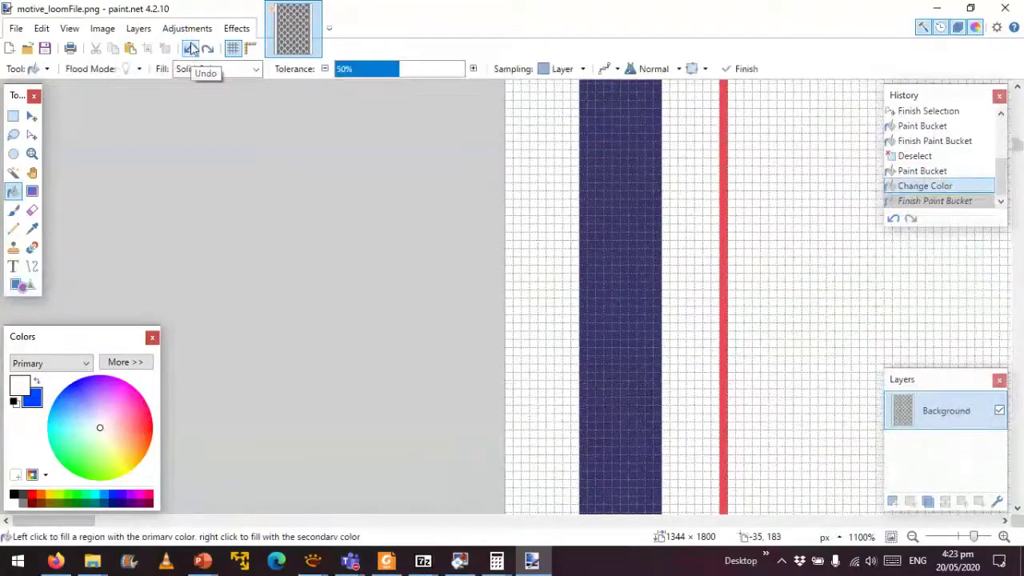
pyautogui.click(191, 48)
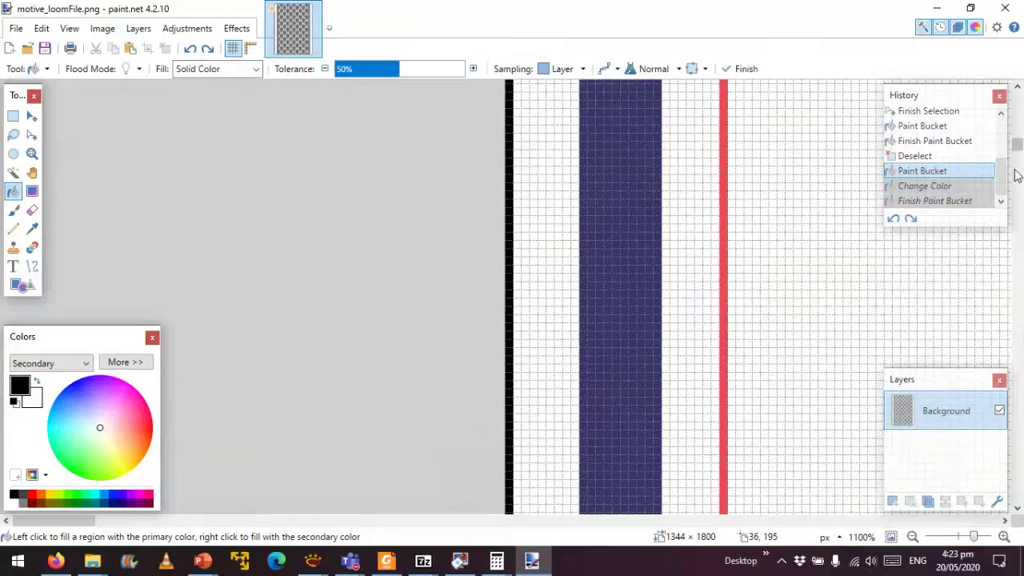
pyautogui.moveTo(1019, 152); pyautogui.dragTo(1019, 96)
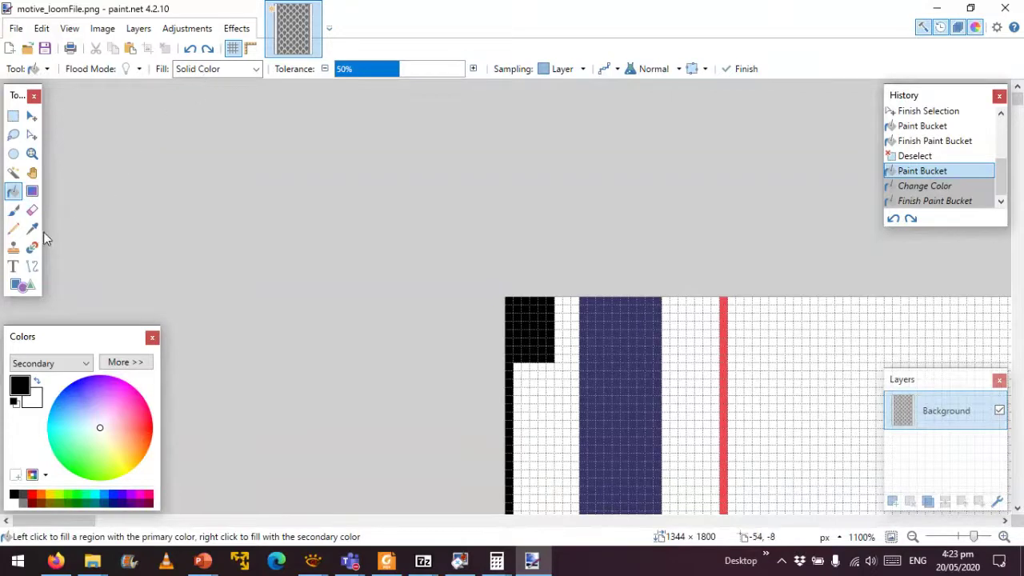
pyautogui.click(13, 116)
pyautogui.moveTo(531, 405); pyautogui.dragTo(547, 425)
pyautogui.click(547, 425)
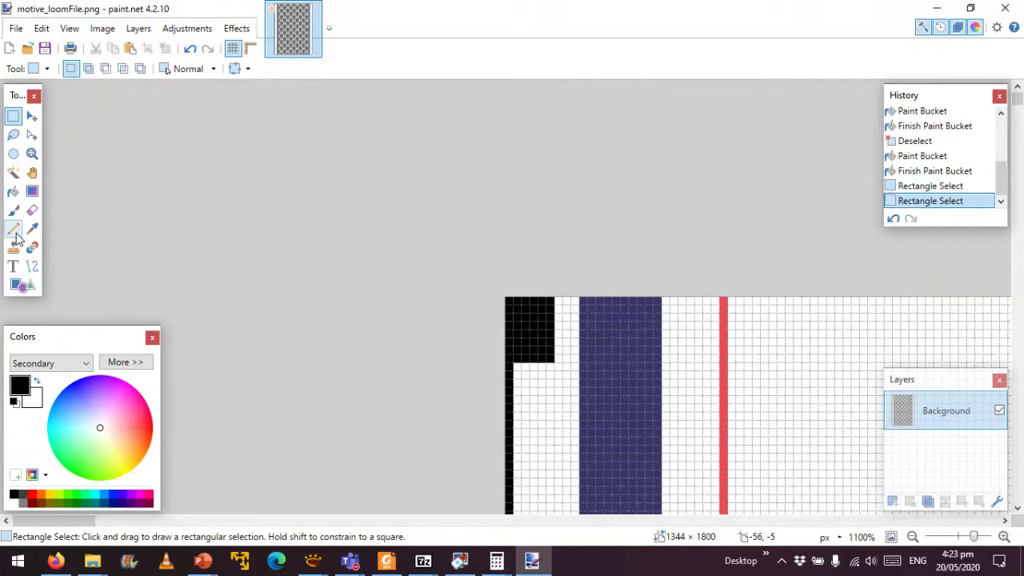
# Cover the black block in the image's top-left corner with a filled white rectangle of about 7 × 10 pixels and deselect it.
pyautogui.click(22, 286)
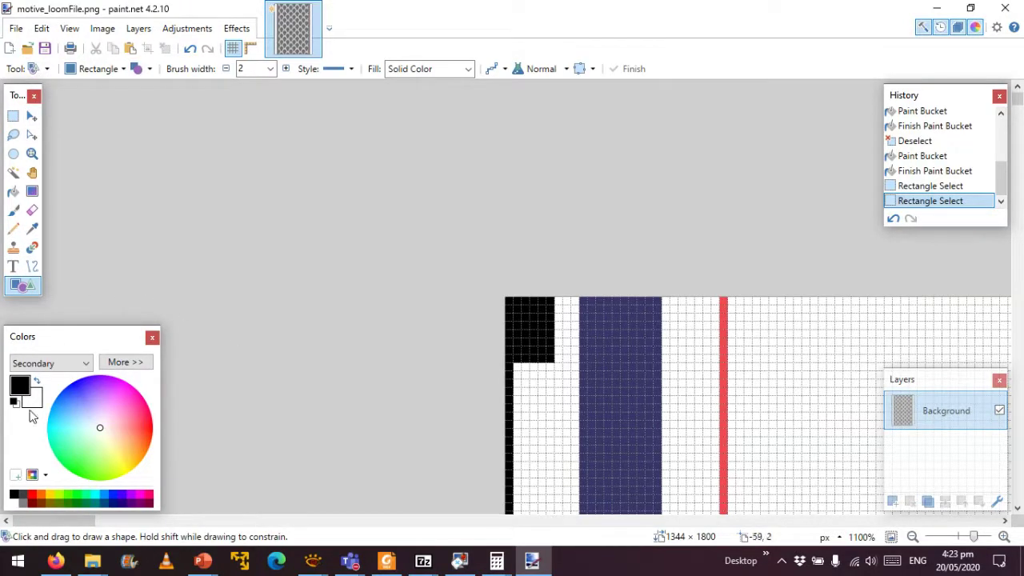
pyautogui.click(36, 383)
pyautogui.moveTo(568, 362); pyautogui.dragTo(504, 291)
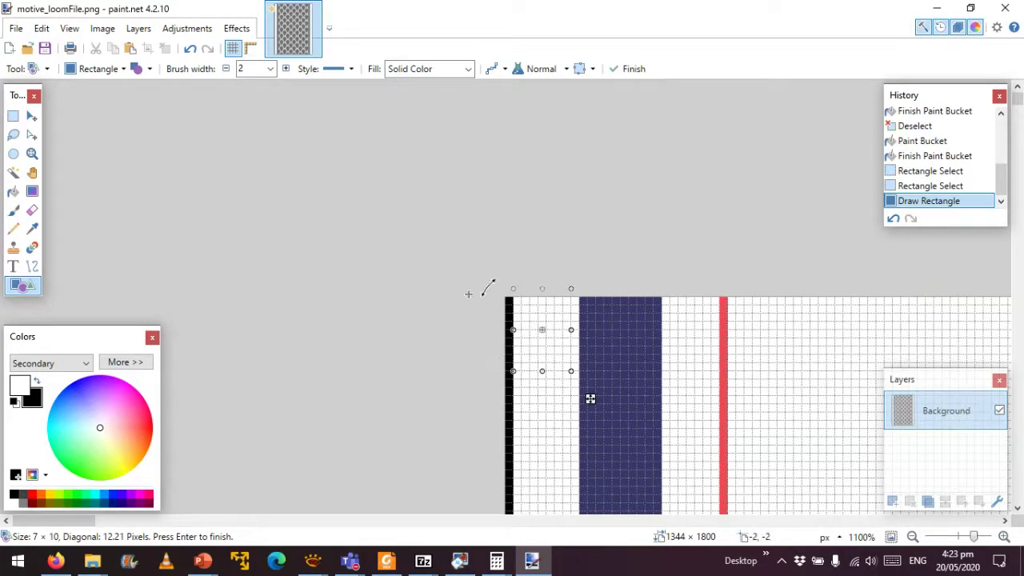
pyautogui.press('s')
pyautogui.click(579, 416)
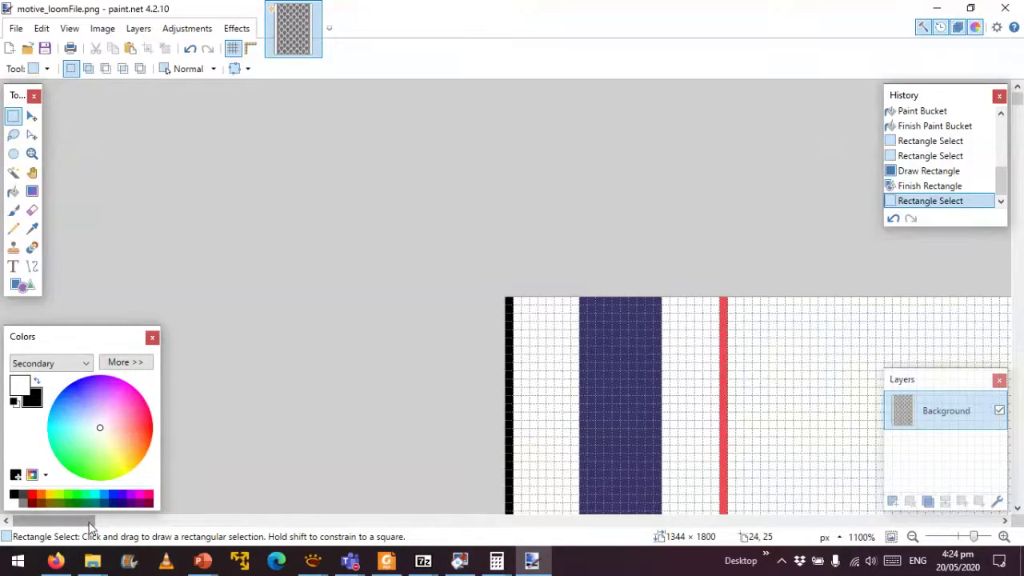
# Fill the thin red stripe beside the dark purple stripe with white using the Paint Bucket and inspect it farther down.
pyautogui.moveTo(91, 526); pyautogui.dragTo(130, 530)
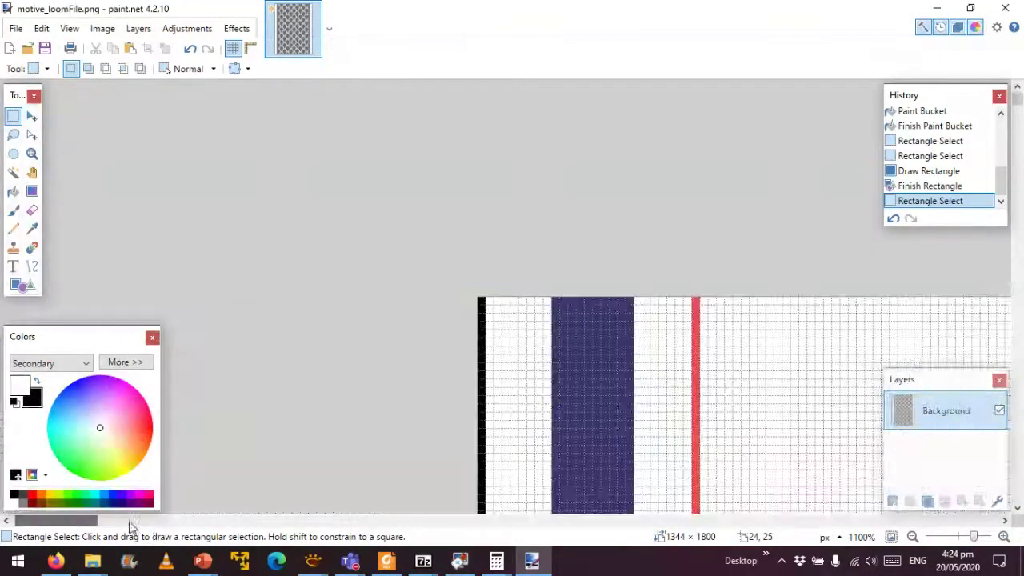
pyautogui.click(13, 191)
pyautogui.click(699, 327)
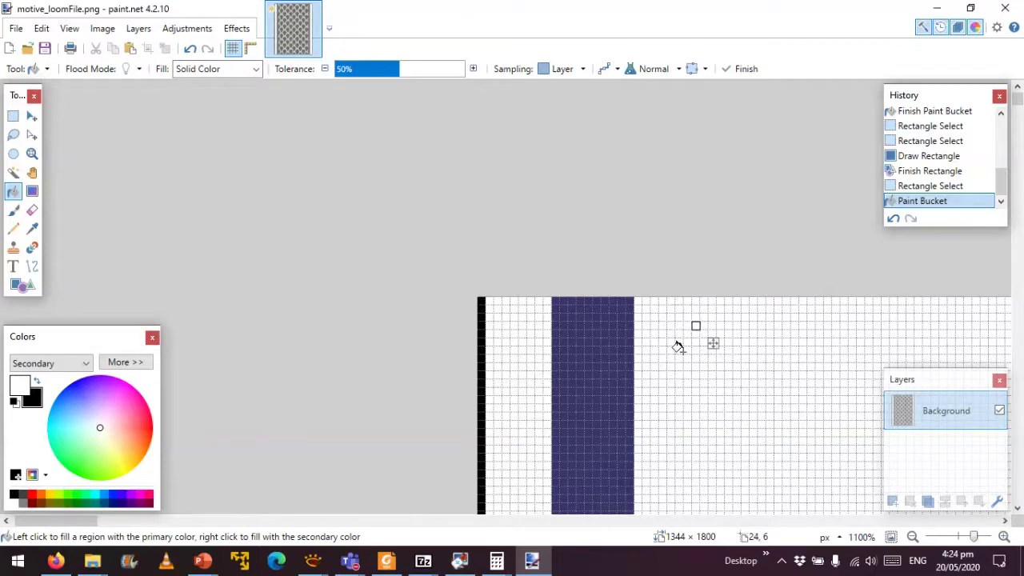
pyautogui.scroll(-5, 624, 328)
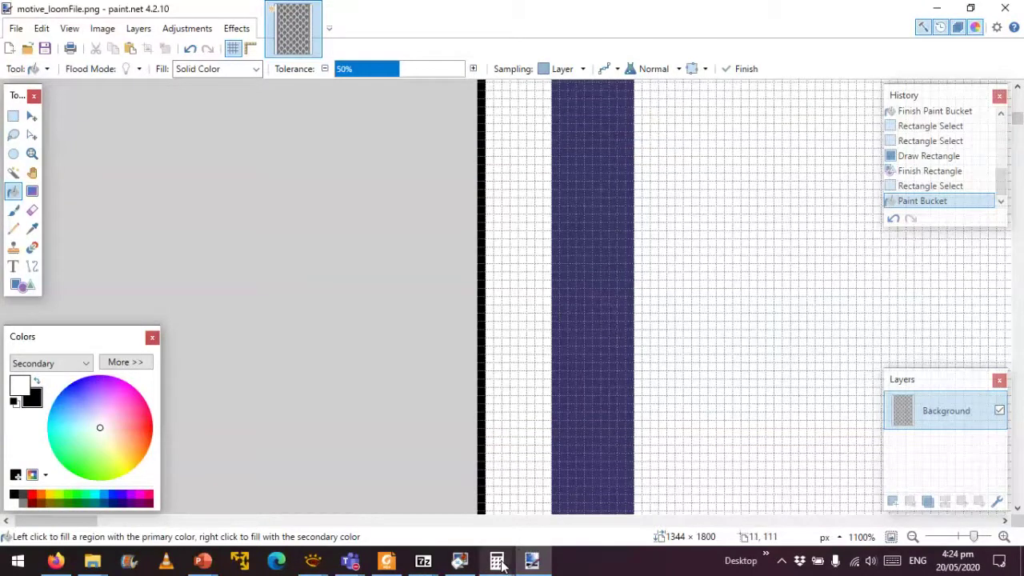
# Switch to Calculator and convert the decimal number 60 to binary in Programmer mode.
pyautogui.moveTo(497, 564)
pyautogui.moveTo(457, 502)
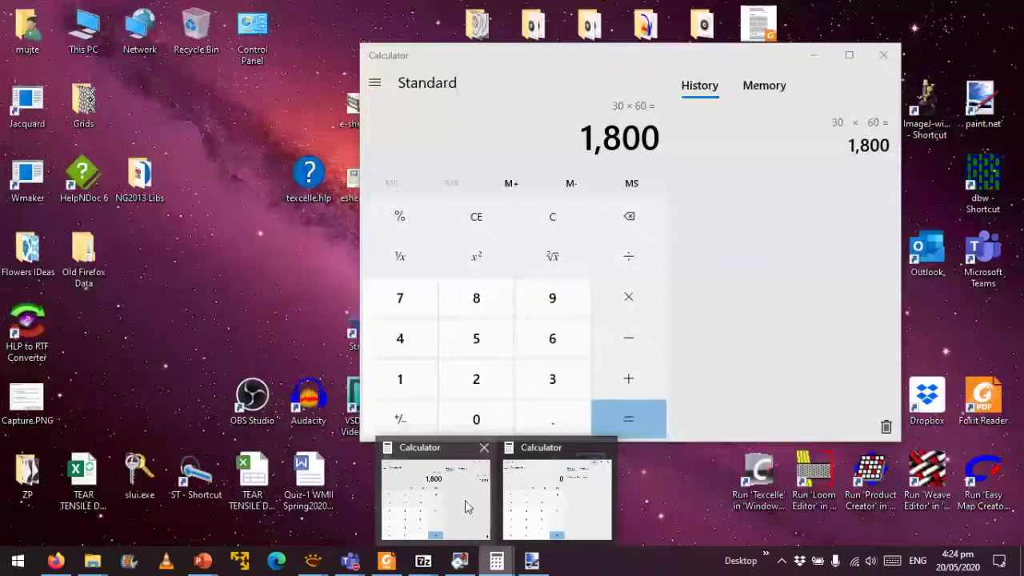
pyautogui.click(465, 504)
pyautogui.click(374, 82)
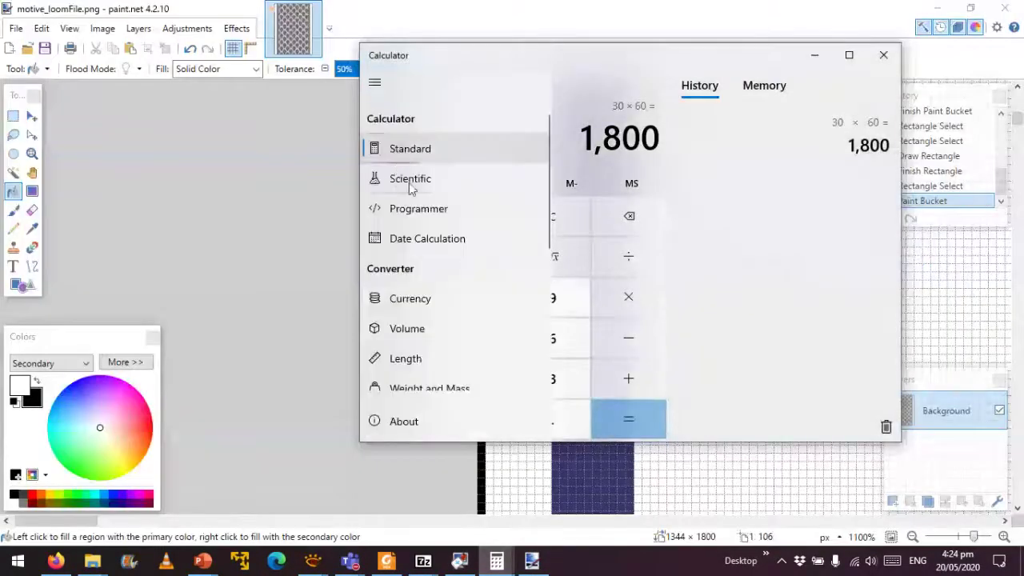
pyautogui.click(419, 209)
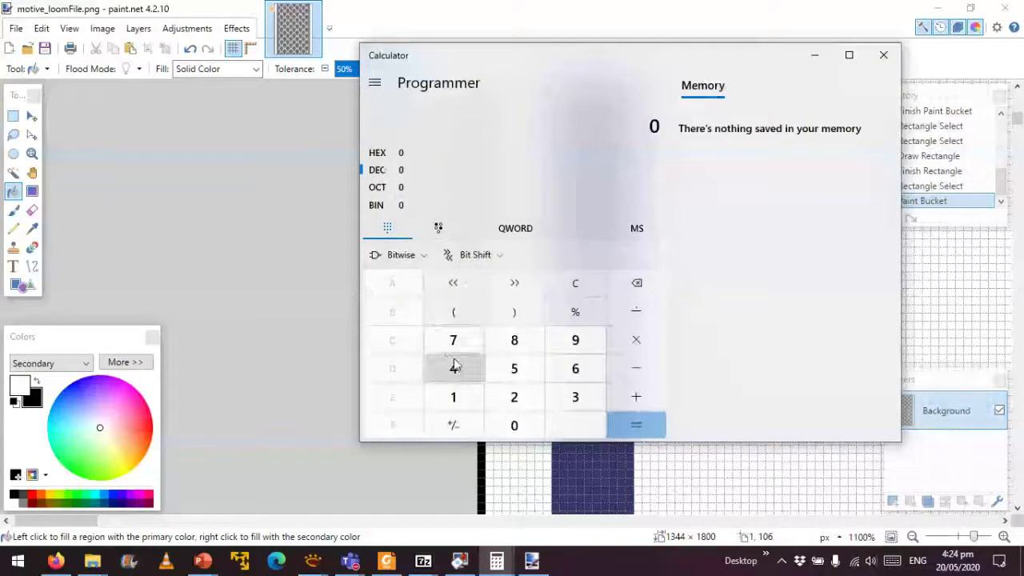
pyautogui.click(576, 370)
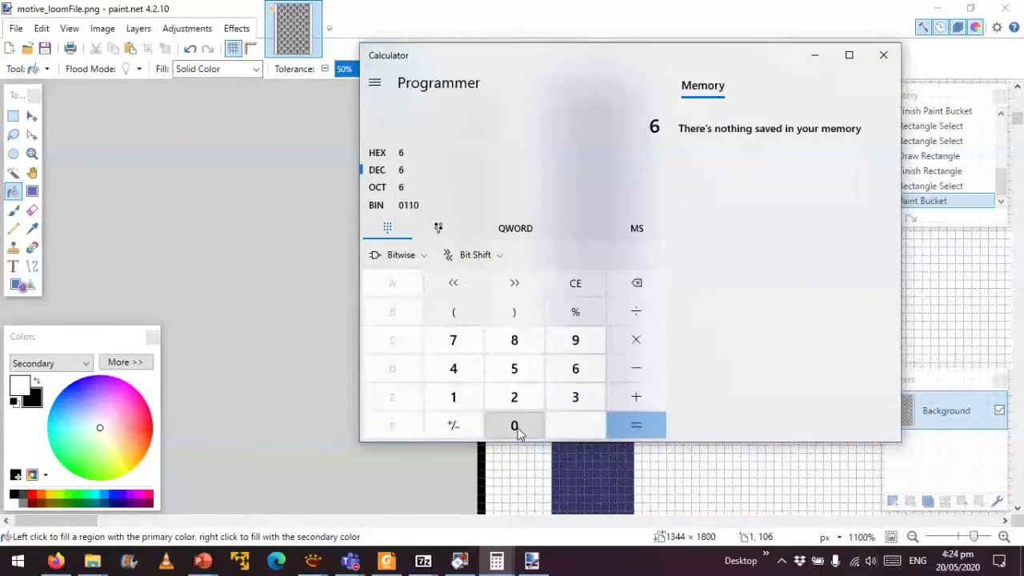
pyautogui.click(519, 426)
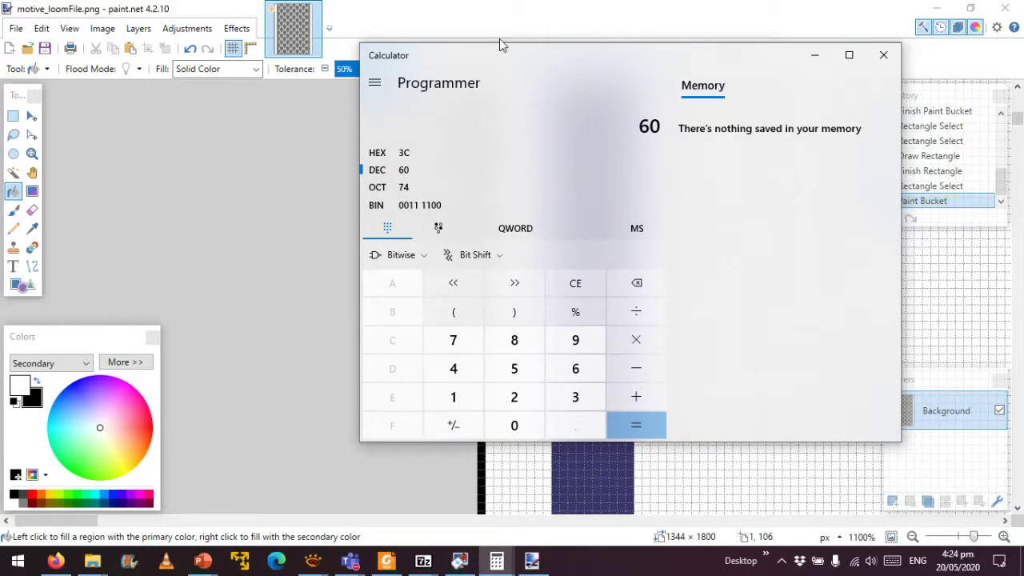
# Compare the dark purple stripe's upper end in the loom file with Calculator's binary reading for 60.
pyautogui.click(1019, 118)
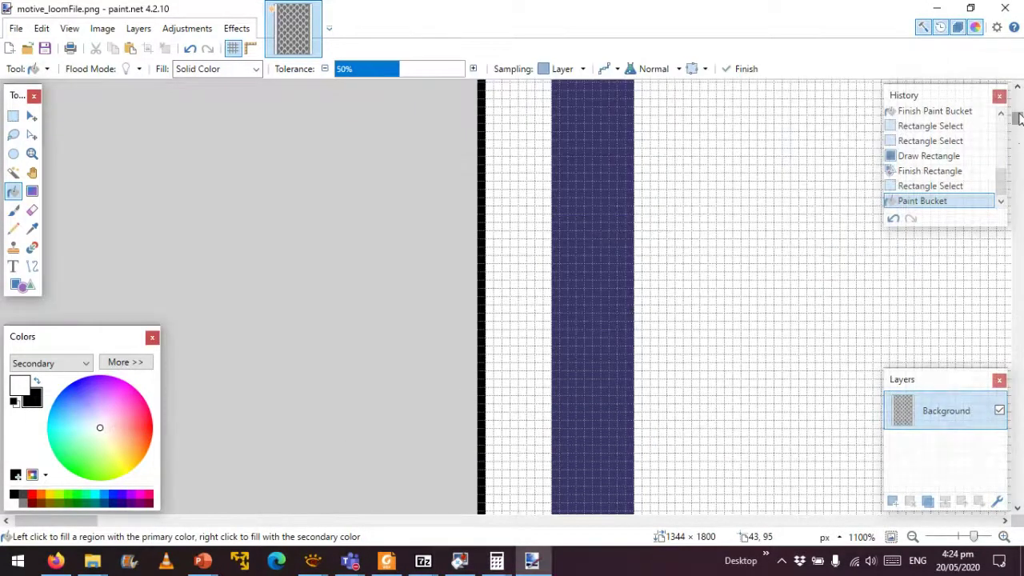
pyautogui.scroll(3, 1019, 118)
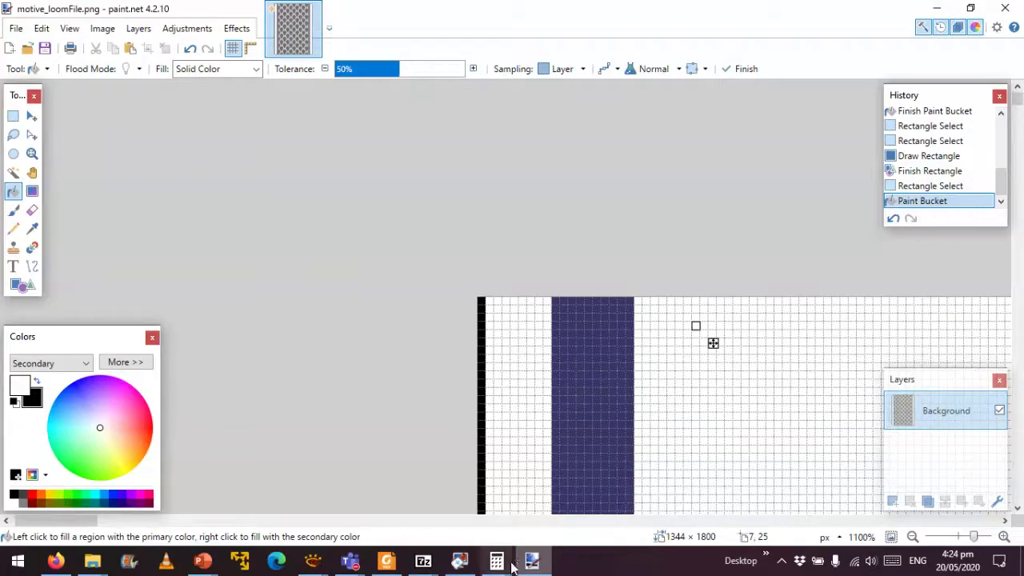
pyautogui.moveTo(497, 563)
pyautogui.click(450, 513)
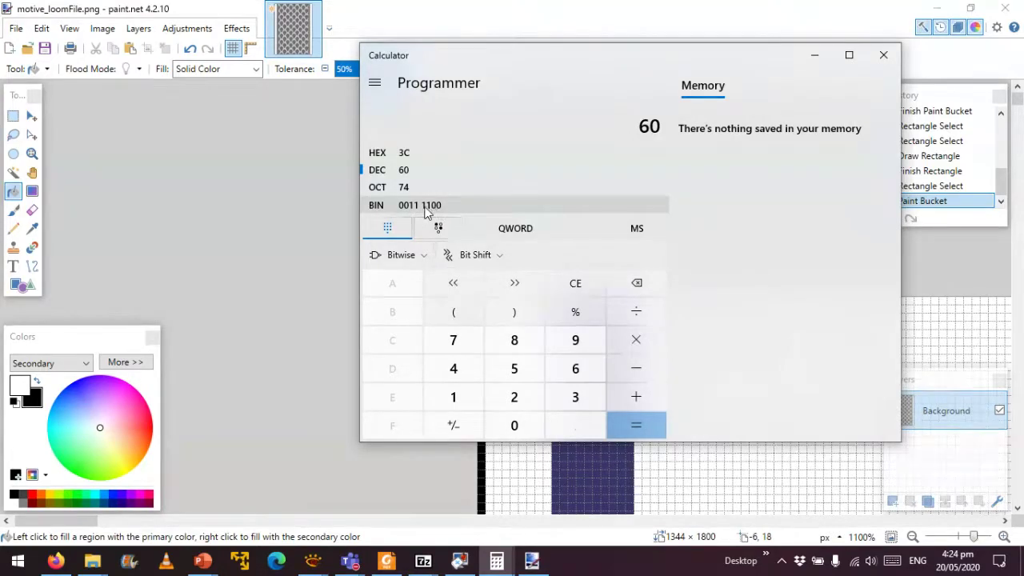
pyautogui.click(821, 33)
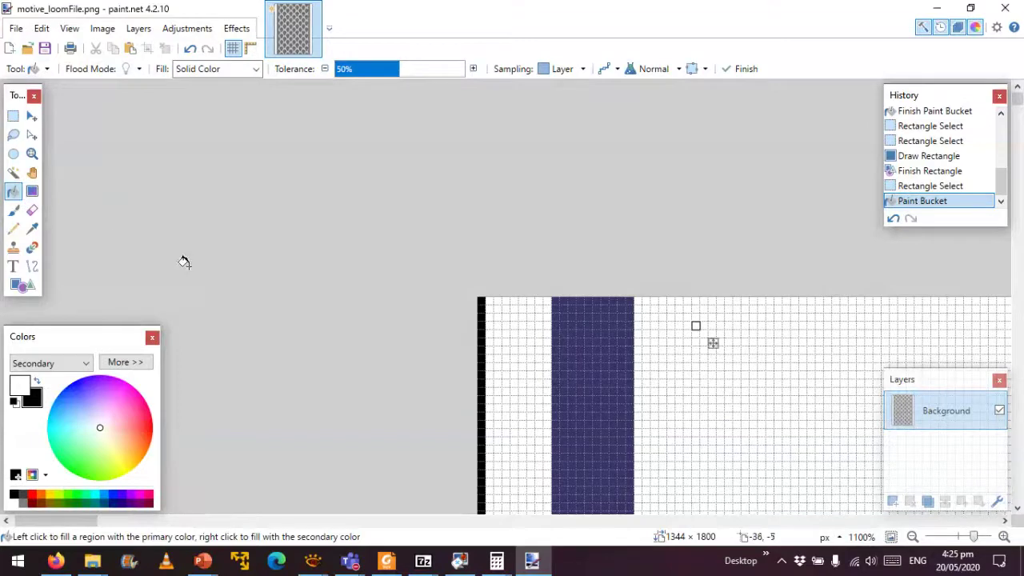
# Recheck the binary form of 60 and pencil the first two pixels of the dark purple stripe's top row white.
pyautogui.click(13, 229)
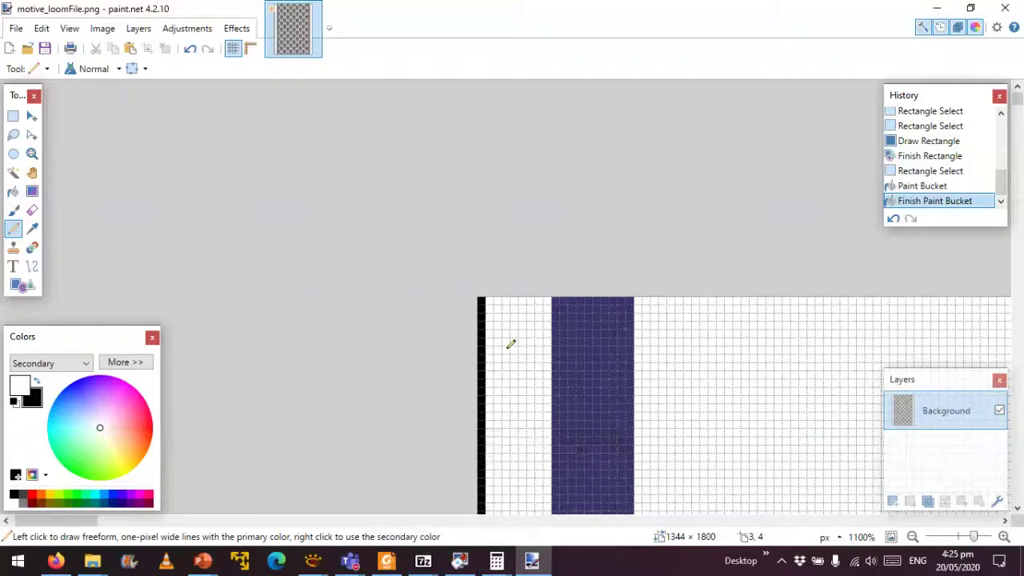
pyautogui.moveTo(496, 560)
pyautogui.click(536, 488)
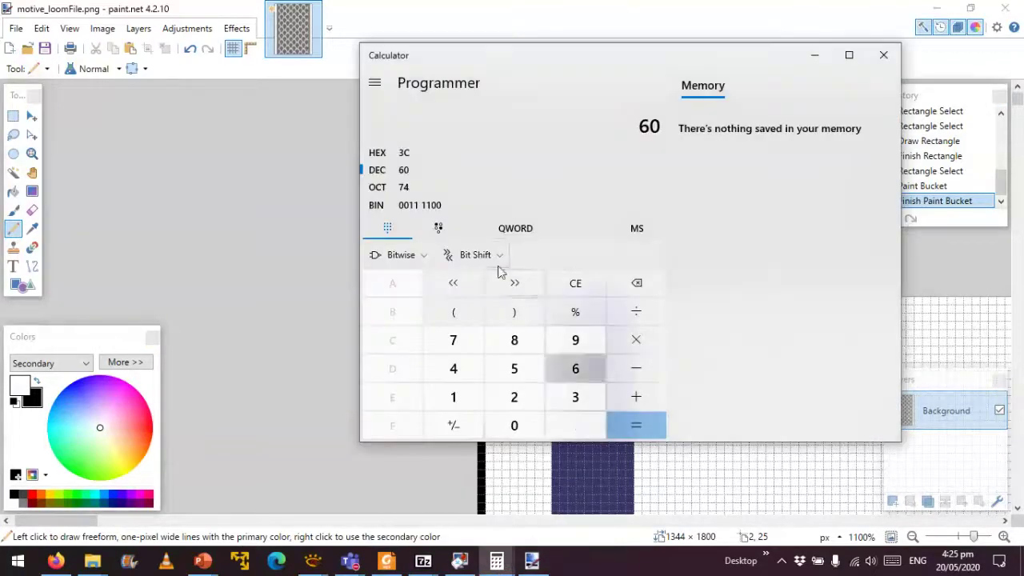
pyautogui.click(519, 29)
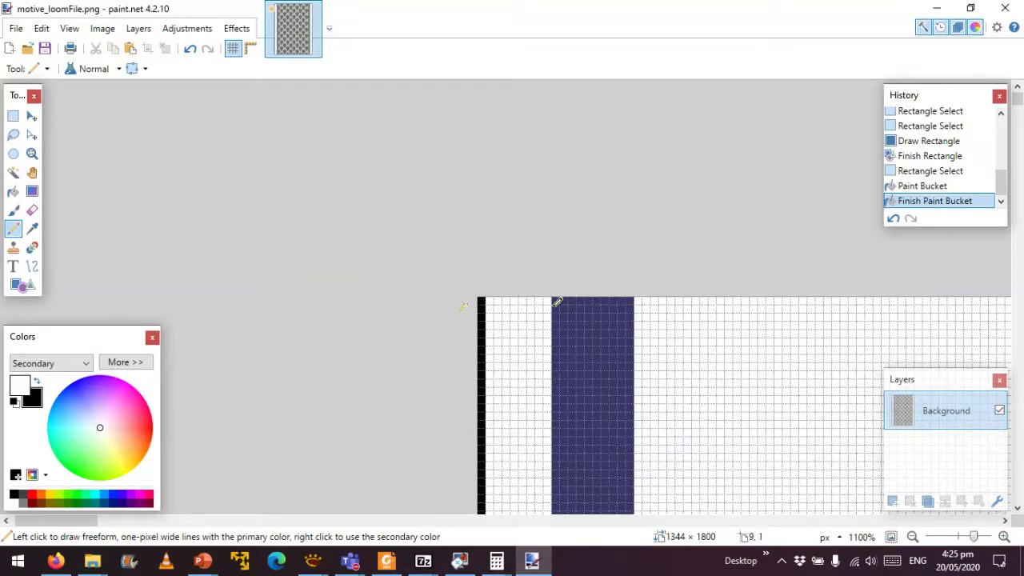
pyautogui.click(559, 300)
pyautogui.click(564, 301)
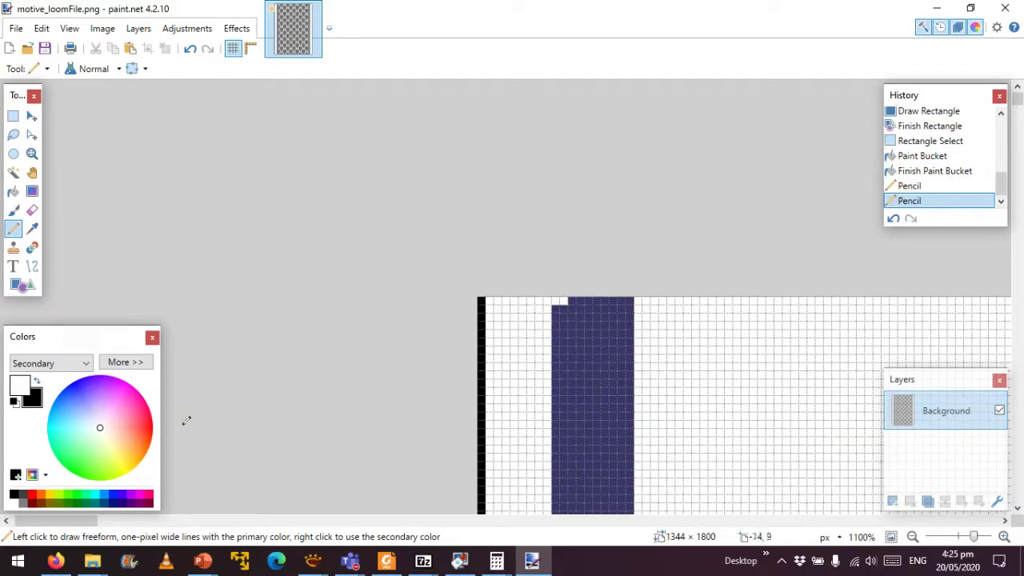
# Pencil the next four pixels of the stripe's top row black and the last four white.
pyautogui.click(36, 381)
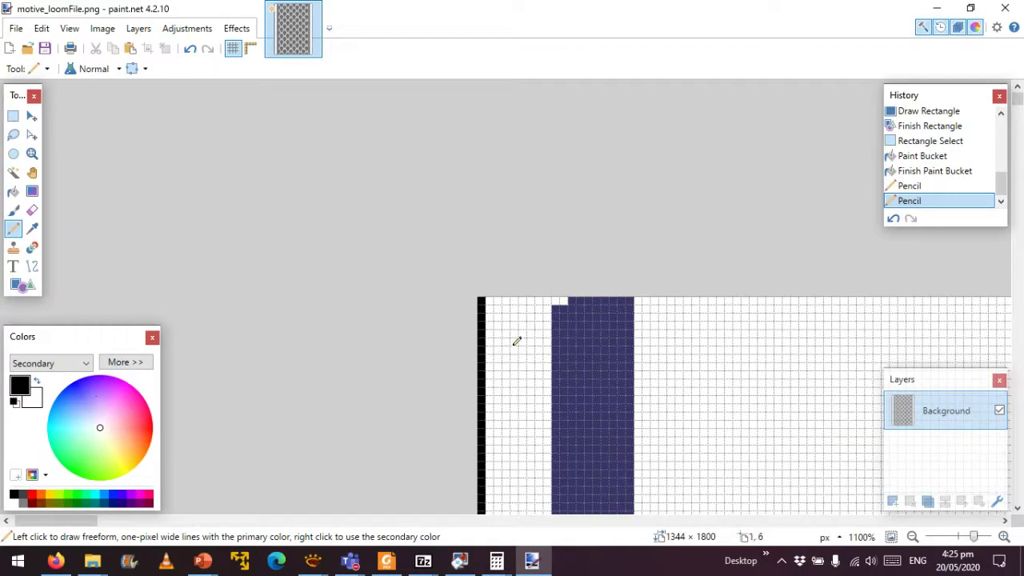
pyautogui.click(571, 301)
pyautogui.click(579, 300)
pyautogui.click(597, 300)
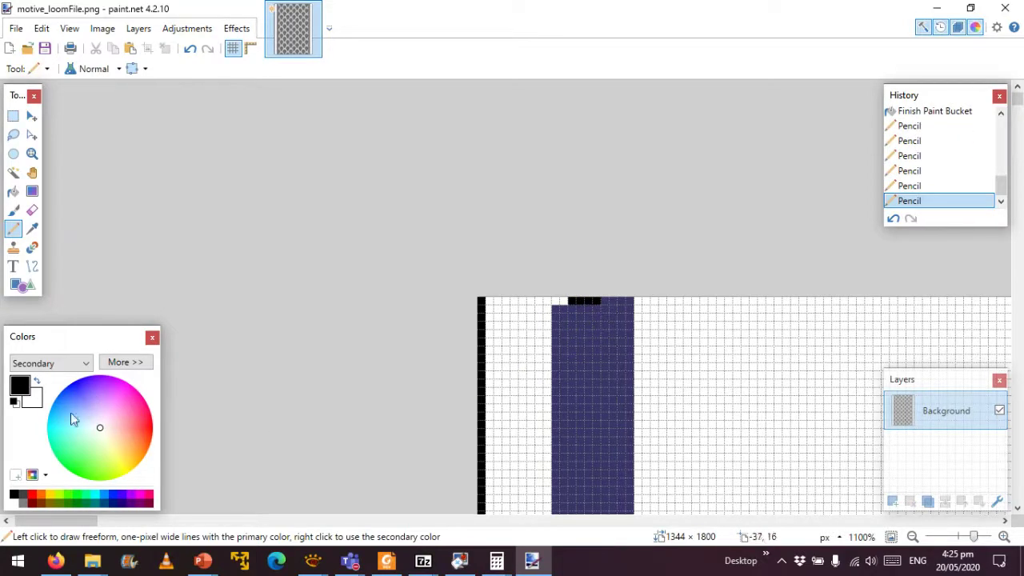
pyautogui.click(37, 383)
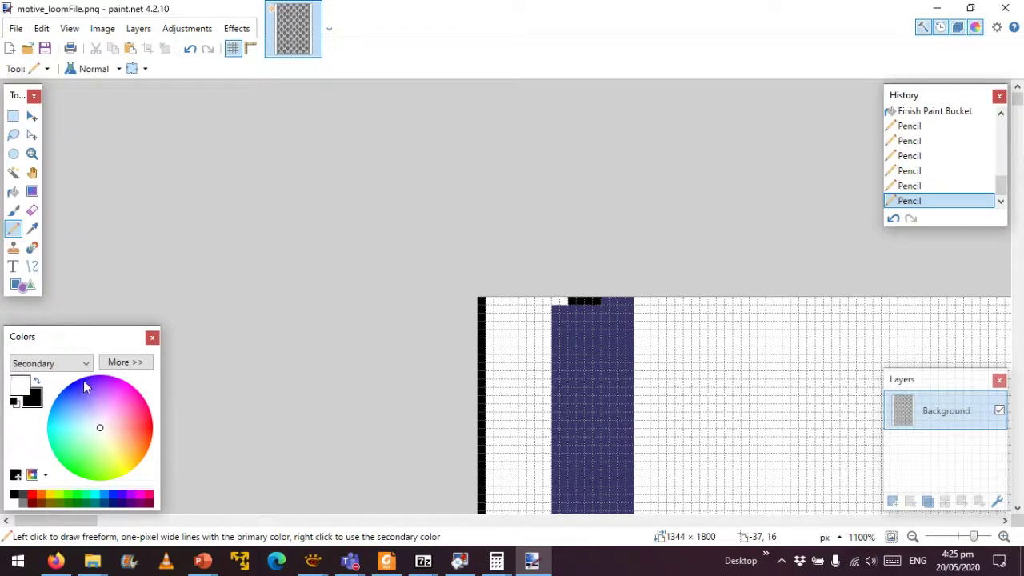
pyautogui.click(606, 301)
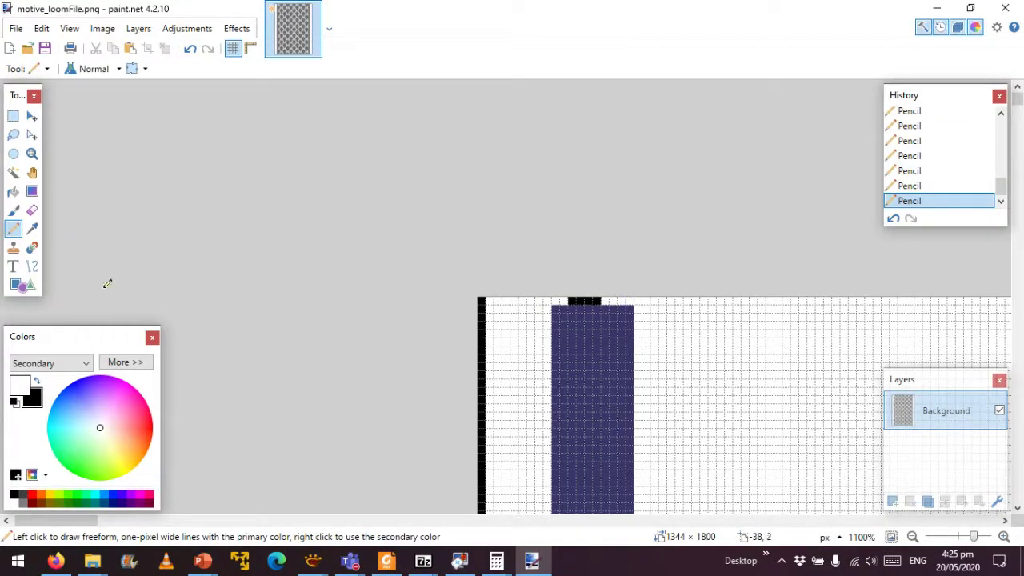
# Select the stripe's 10 × 1 pixel coded top row and stretch its pixels downward to 10 × 24 pixels with Move Selected Pixels.
pyautogui.click(13, 117)
pyautogui.moveTo(599, 301); pyautogui.dragTo(553, 303)
pyautogui.moveTo(636, 301); pyautogui.dragTo(554, 303)
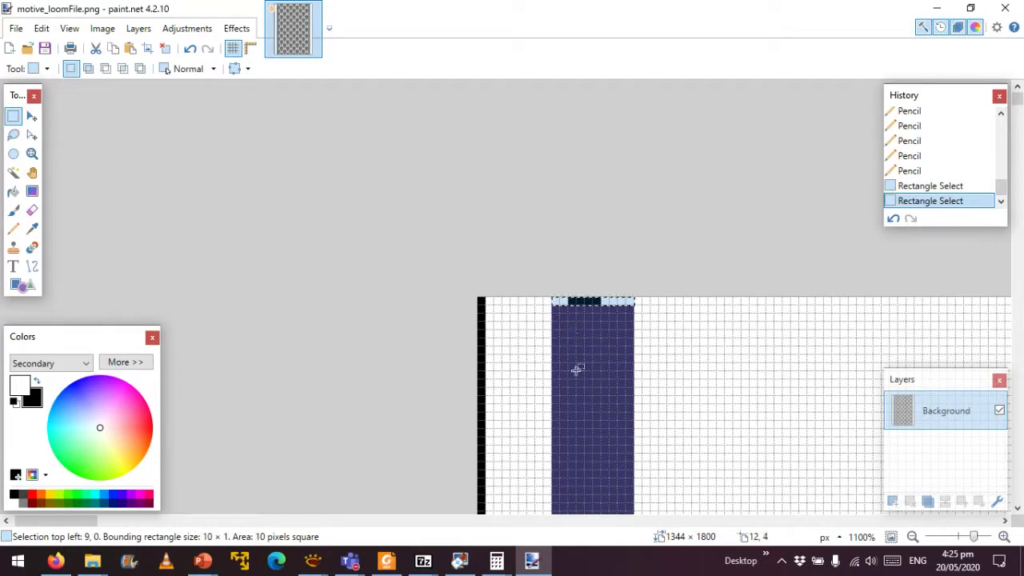
pyautogui.click(32, 116)
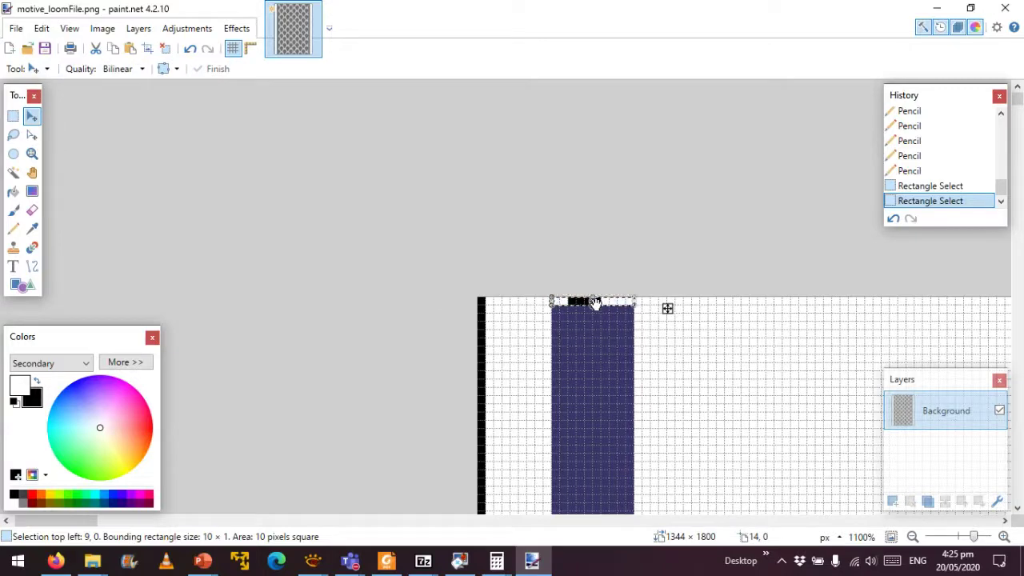
pyautogui.moveTo(593, 304); pyautogui.dragTo(593, 494)
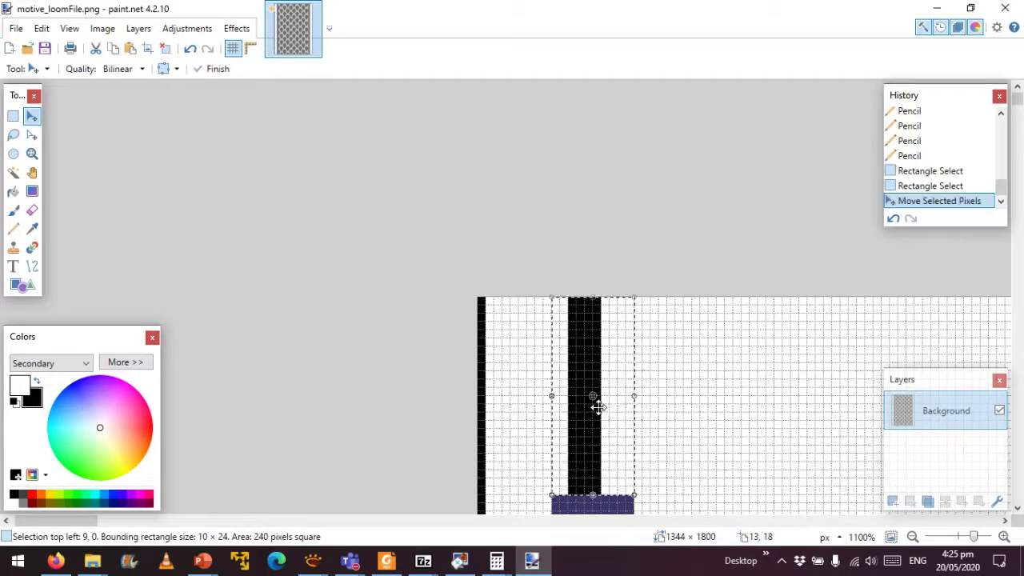
# Stretch the coded 10-pixel-wide selection downward past the canvas's lower edge to 10 × 1805 pixels, finish the move and deselect.
pyautogui.moveTo(598, 408); pyautogui.dragTo(596, 452)
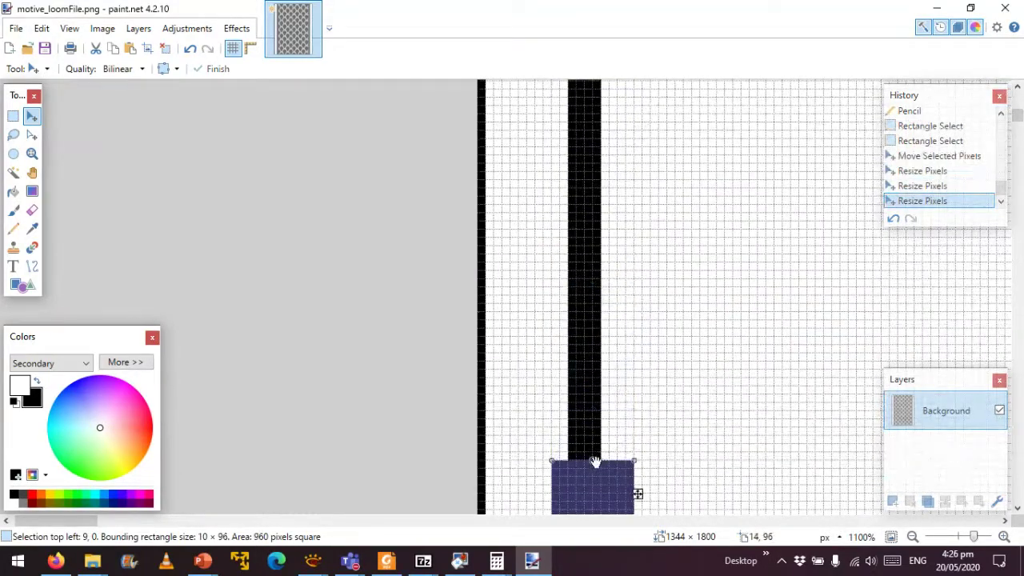
pyautogui.scroll(-3, 592, 437)
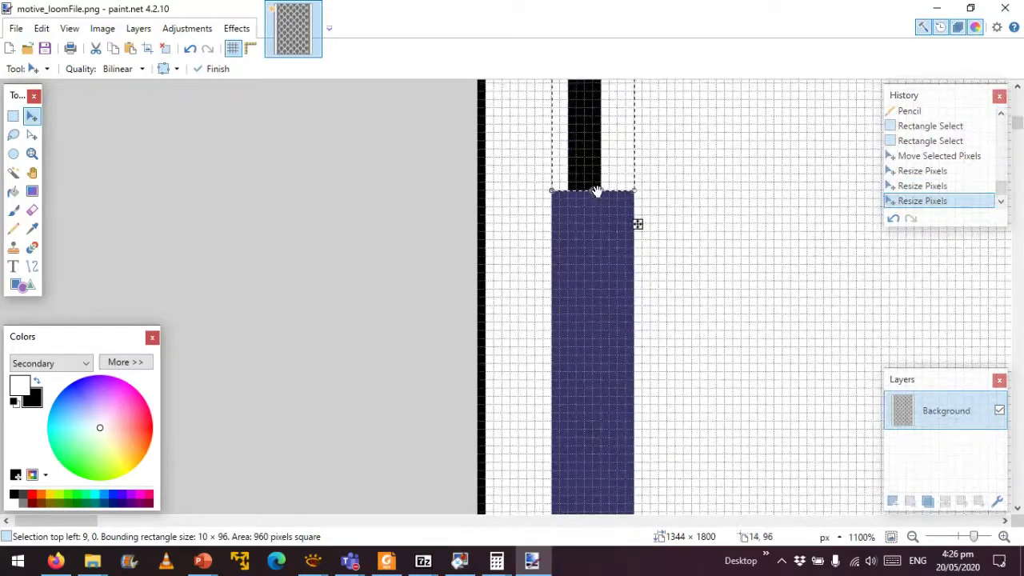
pyautogui.moveTo(592, 194); pyautogui.dragTo(587, 441)
pyautogui.scroll(-3, 589, 412)
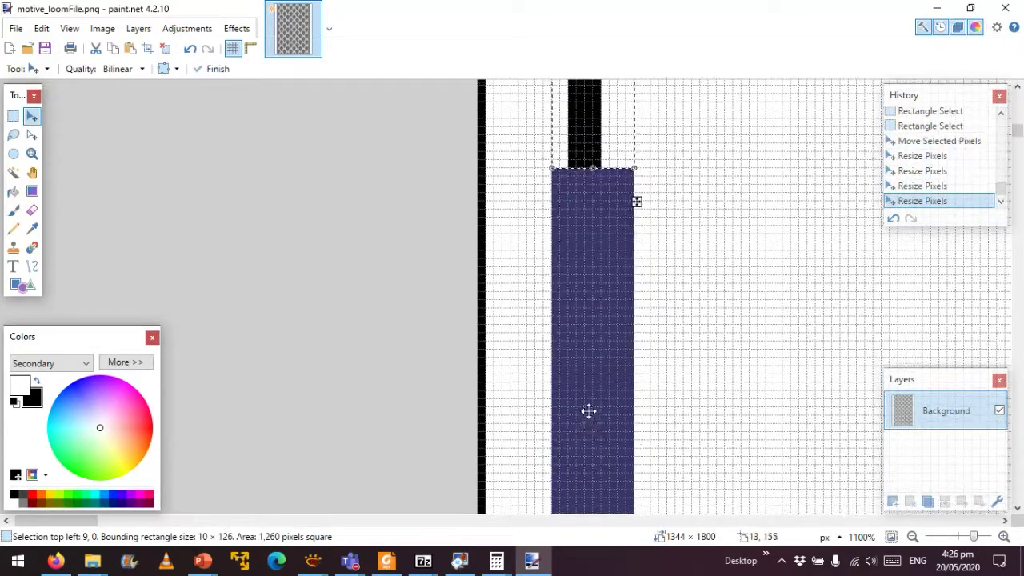
pyautogui.moveTo(589, 169); pyautogui.dragTo(592, 441)
pyautogui.scroll(-3, 573, 422)
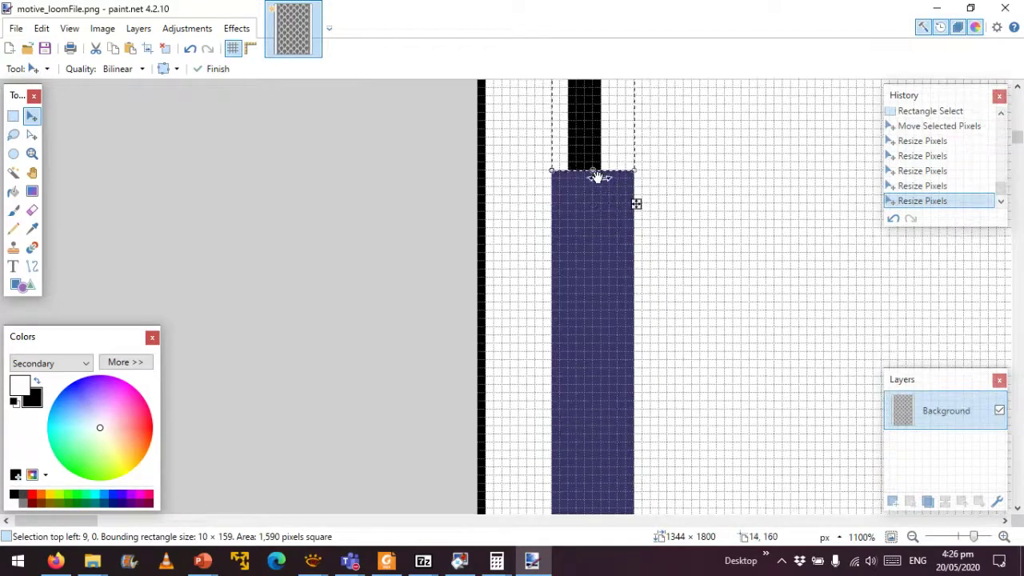
pyautogui.moveTo(595, 232); pyautogui.dragTo(592, 427)
pyautogui.scroll(-3, 592, 427)
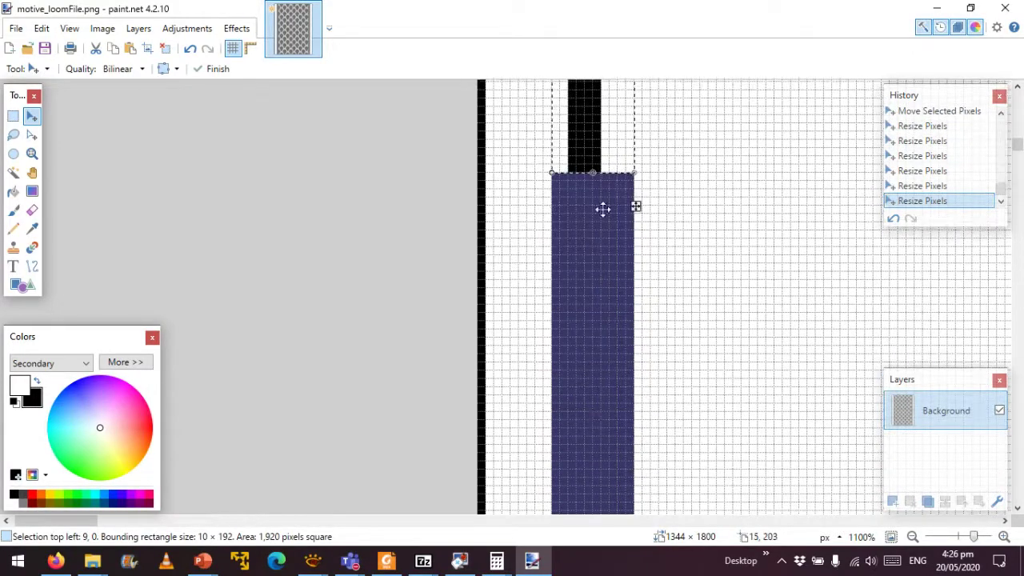
pyautogui.moveTo(589, 283); pyautogui.dragTo(633, 478)
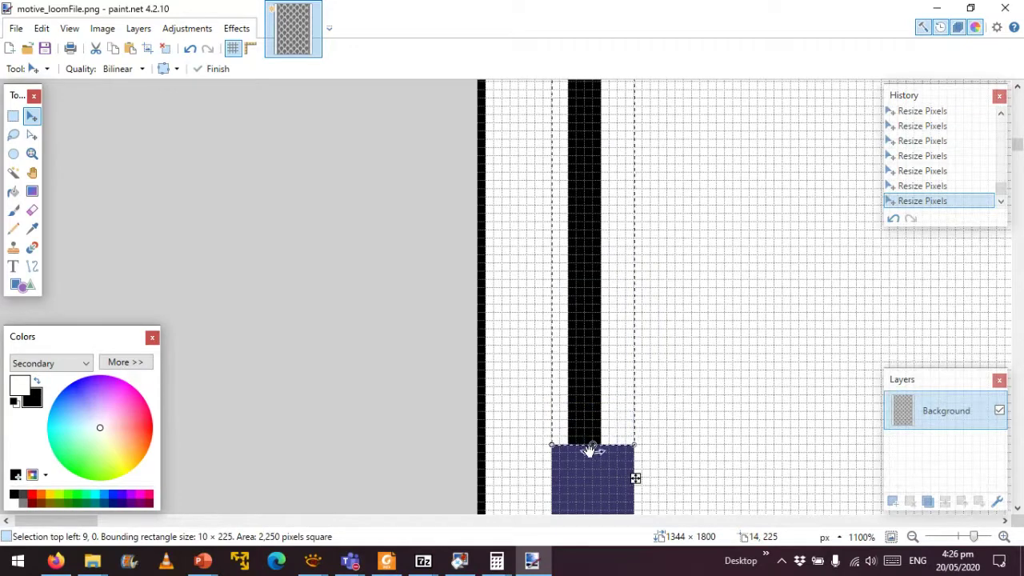
pyautogui.scroll(-4, 576, 439)
pyautogui.moveTo(595, 86); pyautogui.dragTo(565, 441)
pyautogui.scroll(-4, 565, 441)
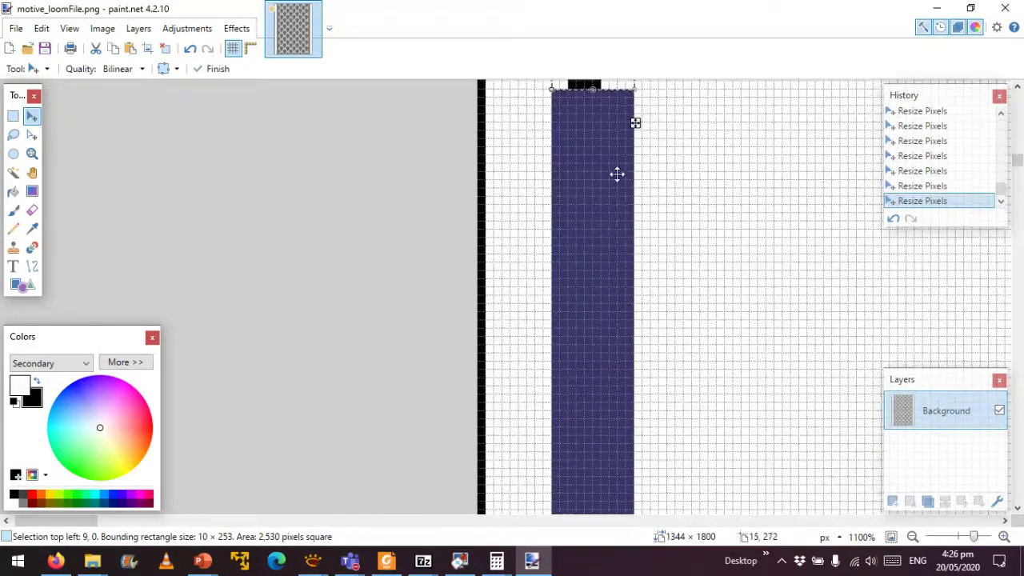
pyautogui.moveTo(595, 88); pyautogui.dragTo(590, 459)
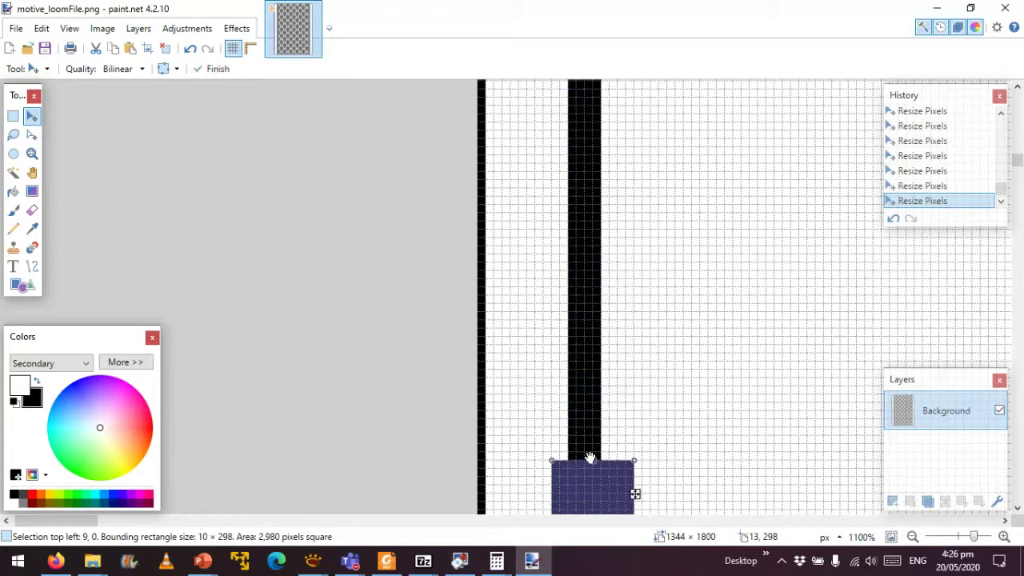
pyautogui.scroll(-3, 585, 443)
pyautogui.moveTo(590, 191); pyautogui.dragTo(595, 473)
pyautogui.scroll(-3, 591, 460)
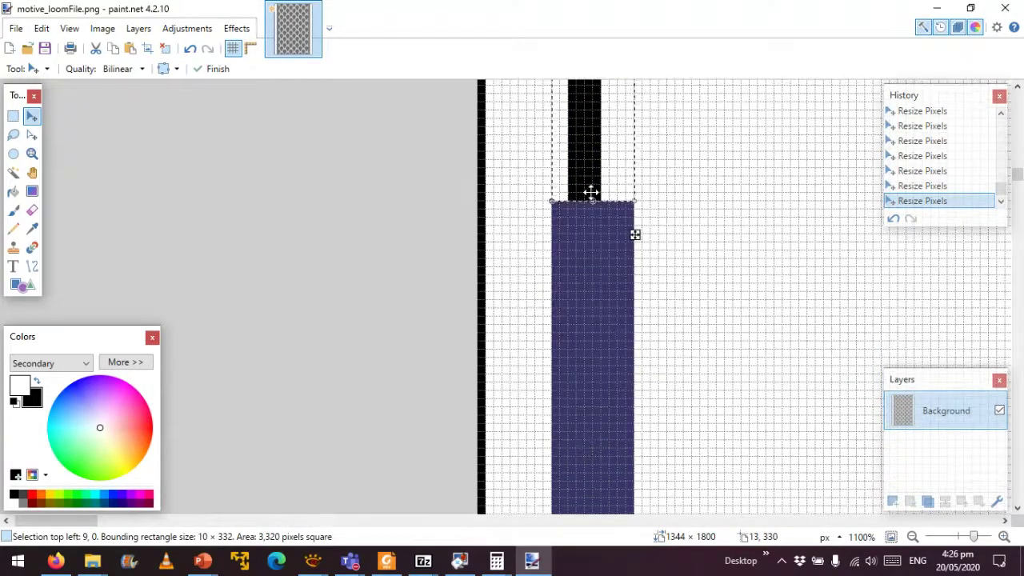
pyautogui.moveTo(592, 202); pyautogui.dragTo(561, 464)
pyautogui.scroll(-3, 560, 464)
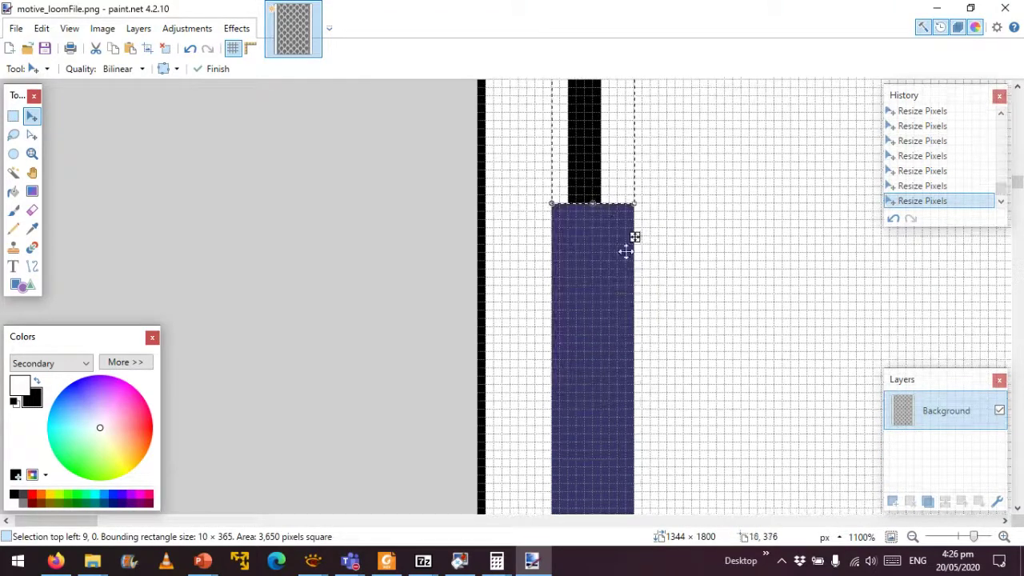
pyautogui.moveTo(589, 223); pyautogui.dragTo(569, 448)
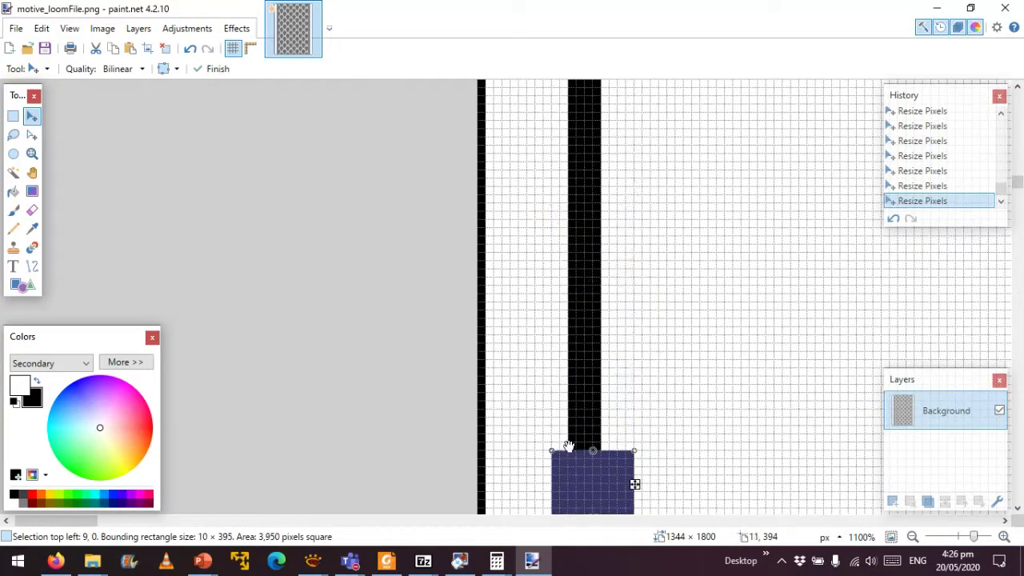
pyautogui.scroll(-3, 560, 434)
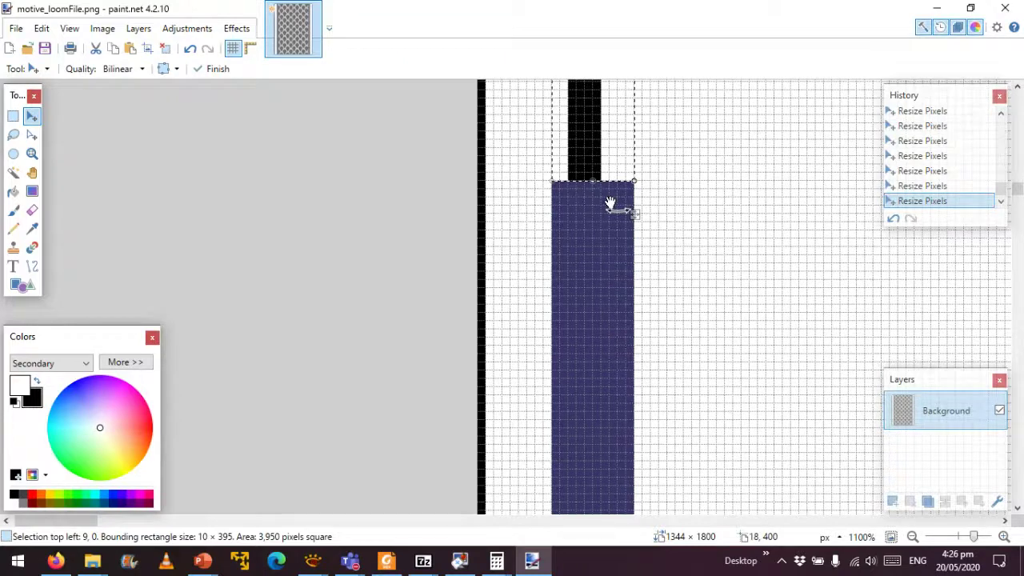
pyautogui.moveTo(592, 181); pyautogui.dragTo(585, 441)
pyautogui.scroll(-3, 585, 441)
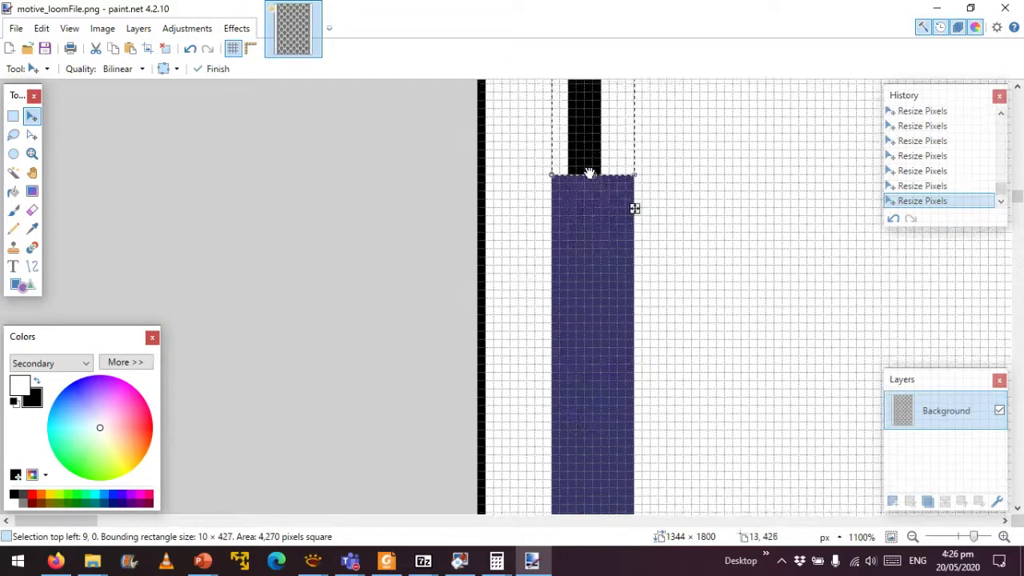
pyautogui.moveTo(593, 178); pyautogui.dragTo(584, 464)
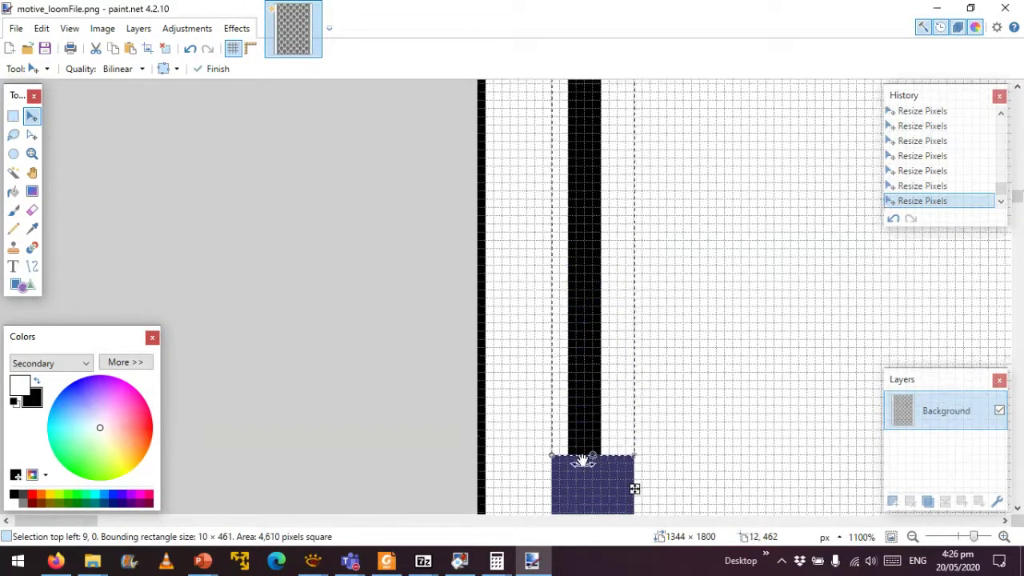
pyautogui.scroll(-3, 573, 425)
pyautogui.moveTo(590, 248); pyautogui.dragTo(645, 523)
pyautogui.click(13, 116)
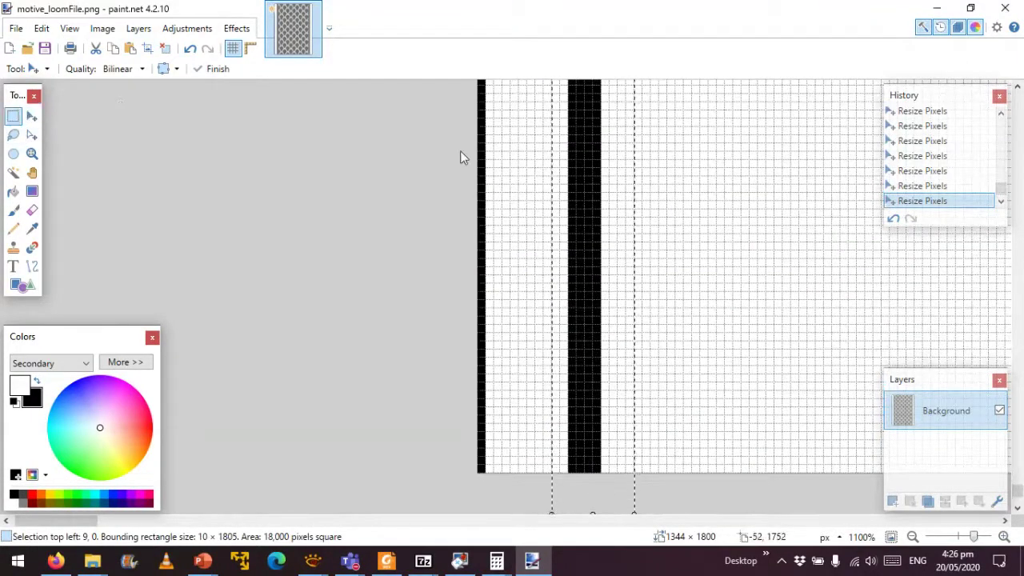
pyautogui.click(711, 114)
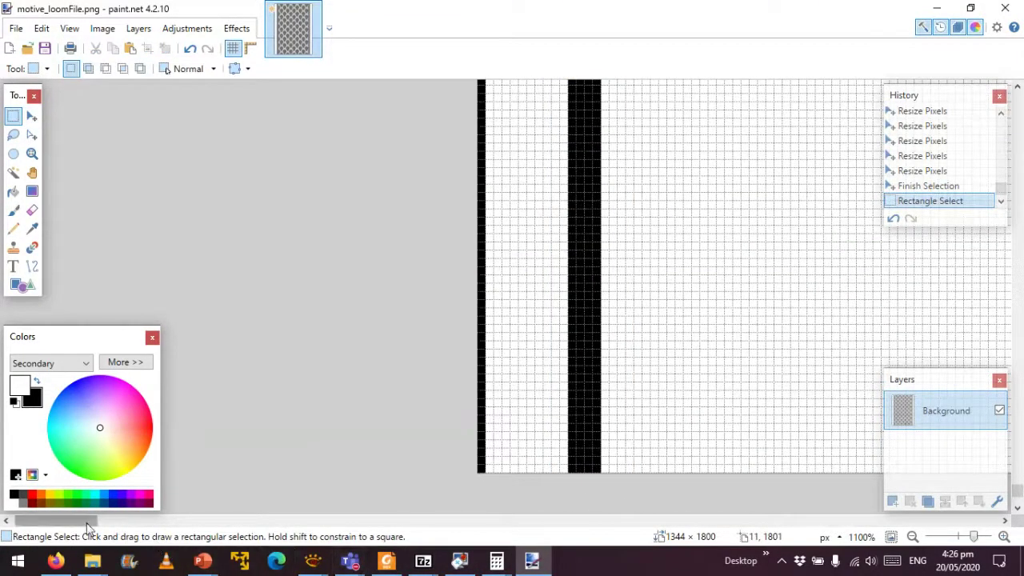
# Check the loom file's lower edge across its width and start saving a copy in BMP format in the LoomFile folder.
pyautogui.moveTo(86, 521); pyautogui.dragTo(570, 516)
pyautogui.hscroll(10, 798, 474)
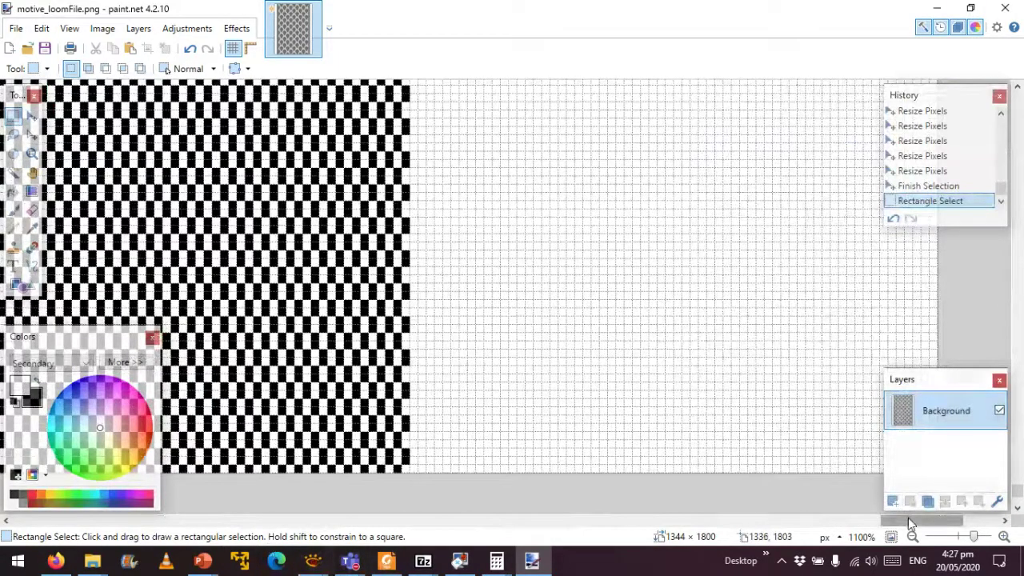
pyautogui.moveTo(910, 524); pyautogui.dragTo(96, 528)
pyautogui.click(16, 30)
pyautogui.click(78, 163)
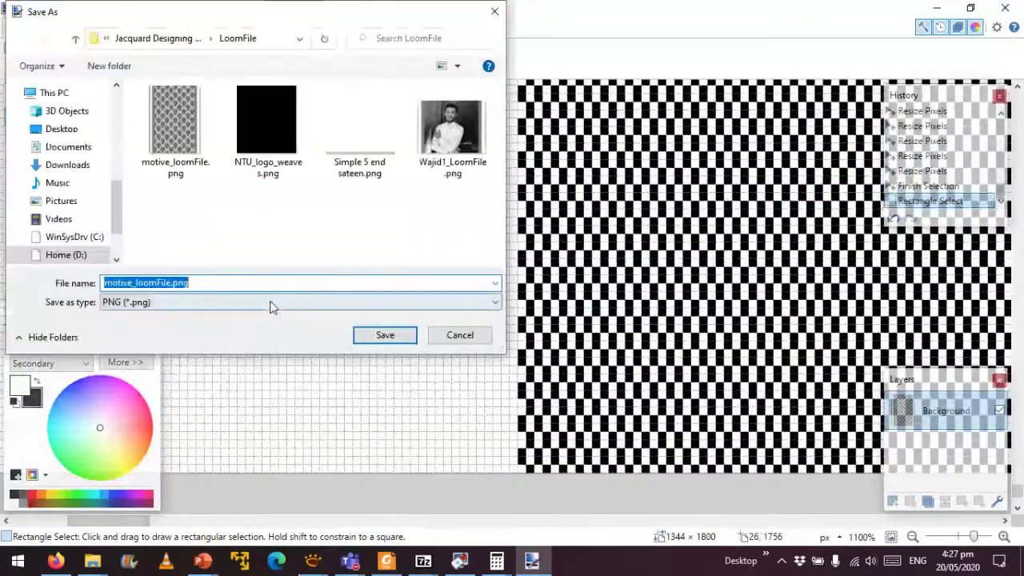
pyautogui.click(244, 304)
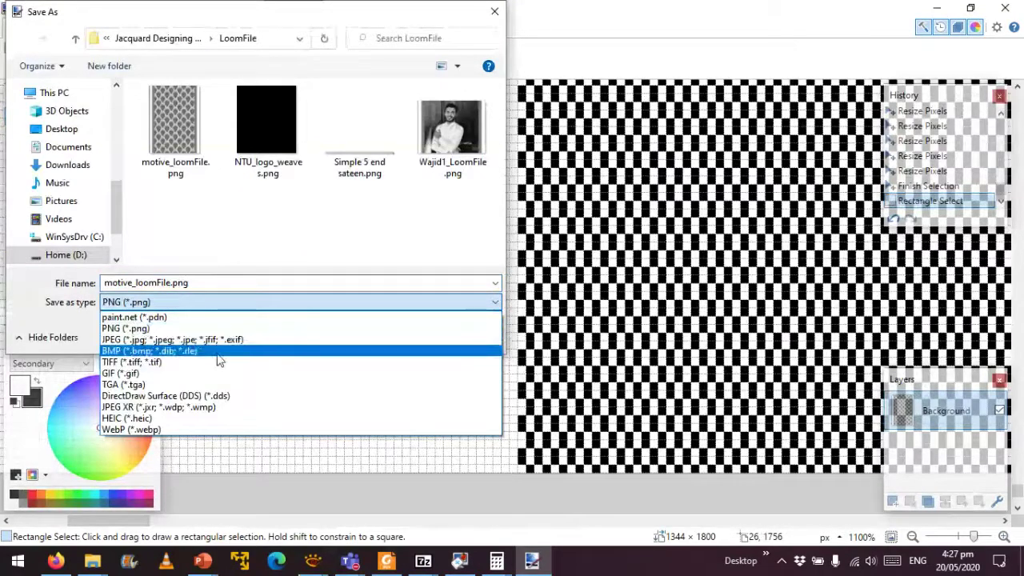
pyautogui.click(217, 356)
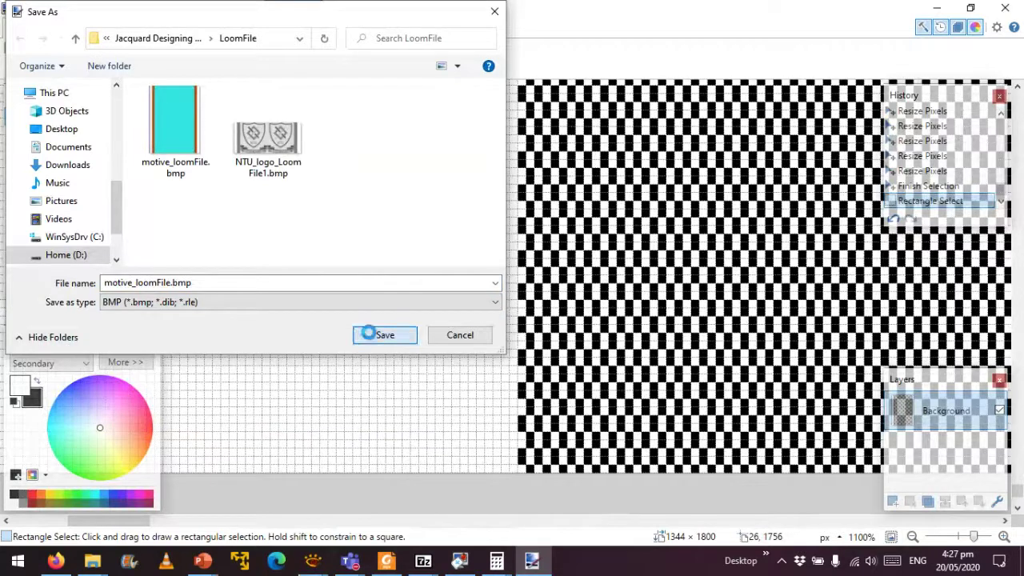
# Decline overwriting the existing motive_loomFile.bmp and save the copy under the name motive_loomFile1.bmp instead.
pyautogui.click(379, 334)
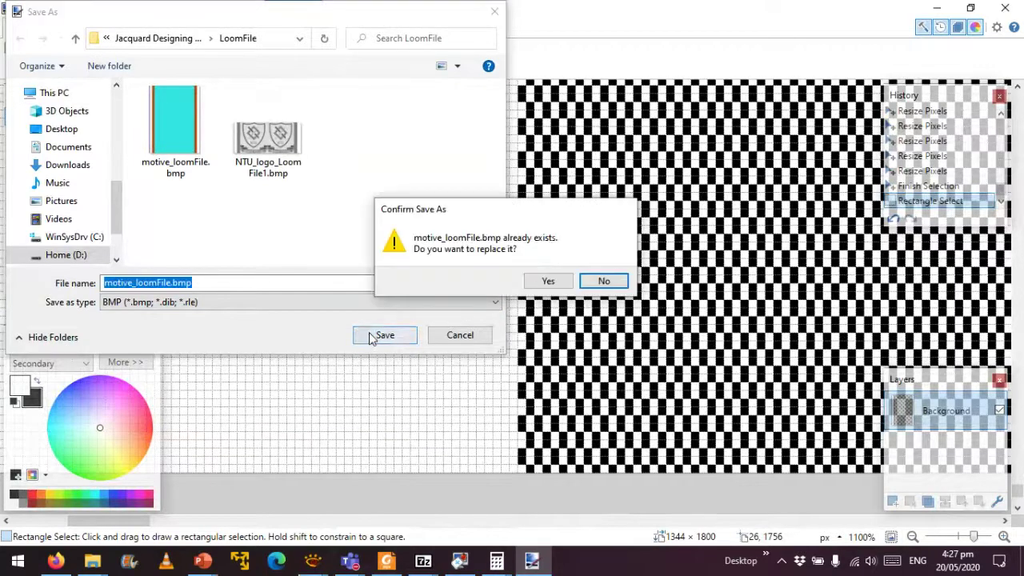
pyautogui.click(604, 281)
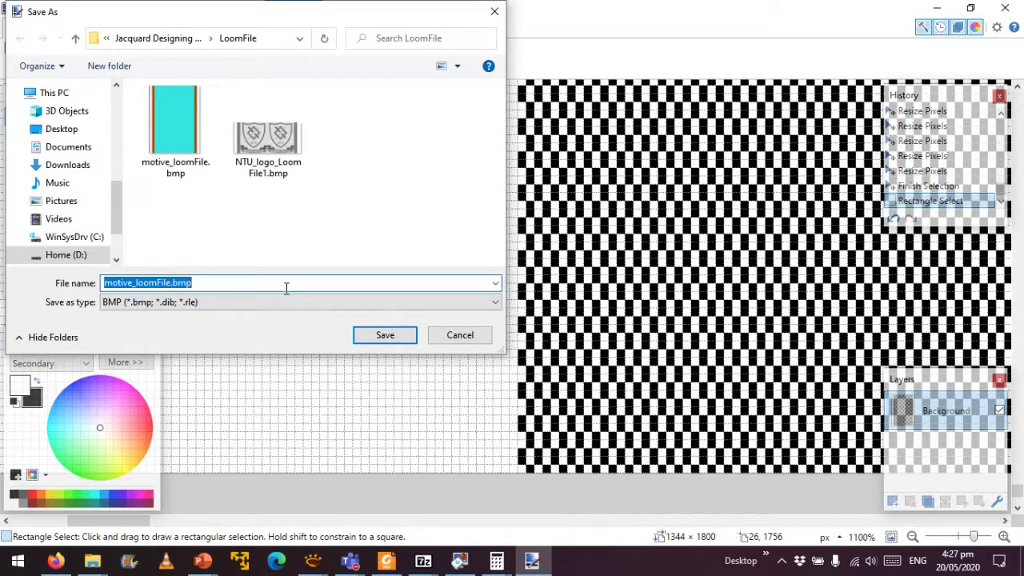
pyautogui.click(166, 283)
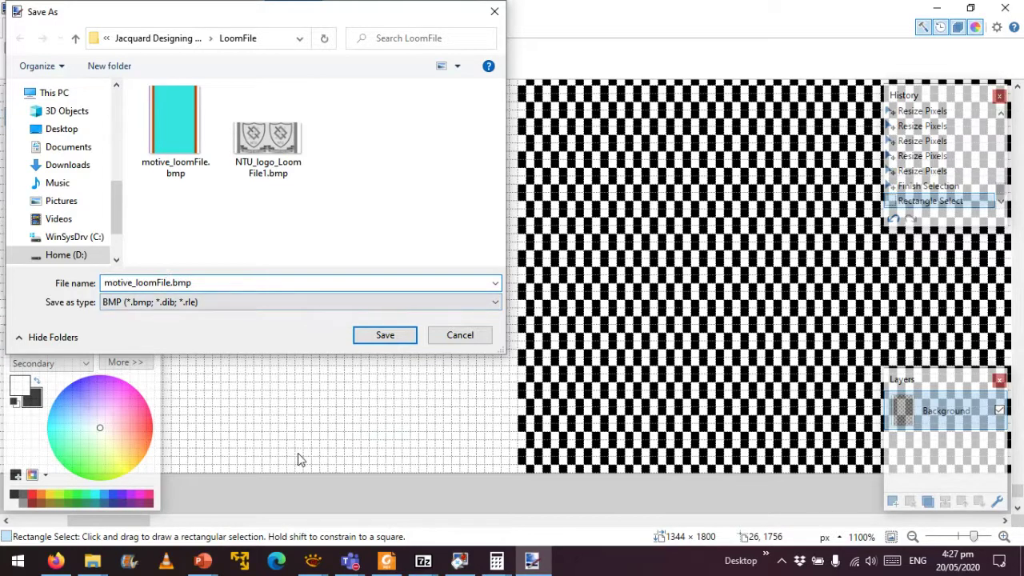
pyautogui.write('1')
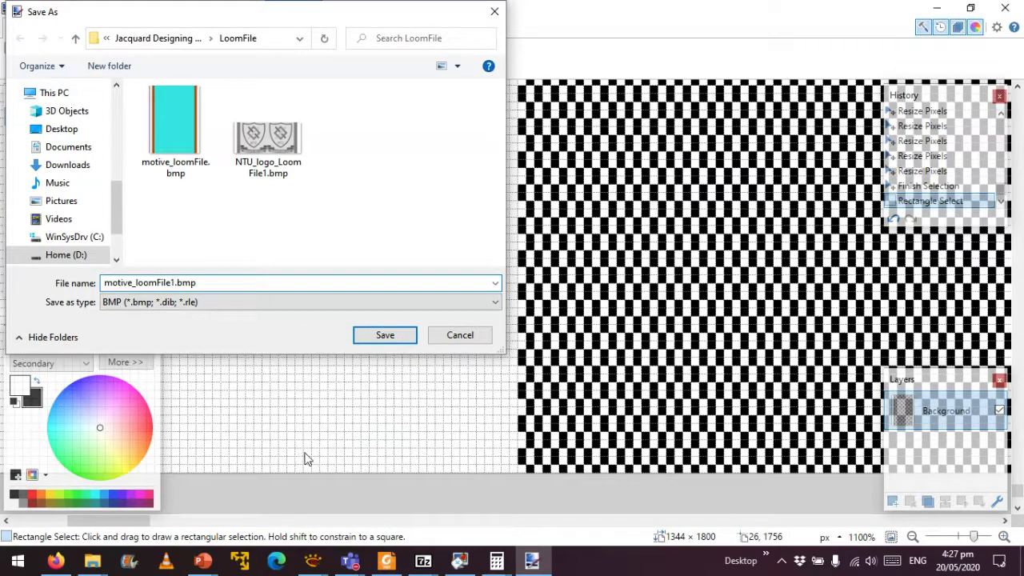
pyautogui.click(384, 336)
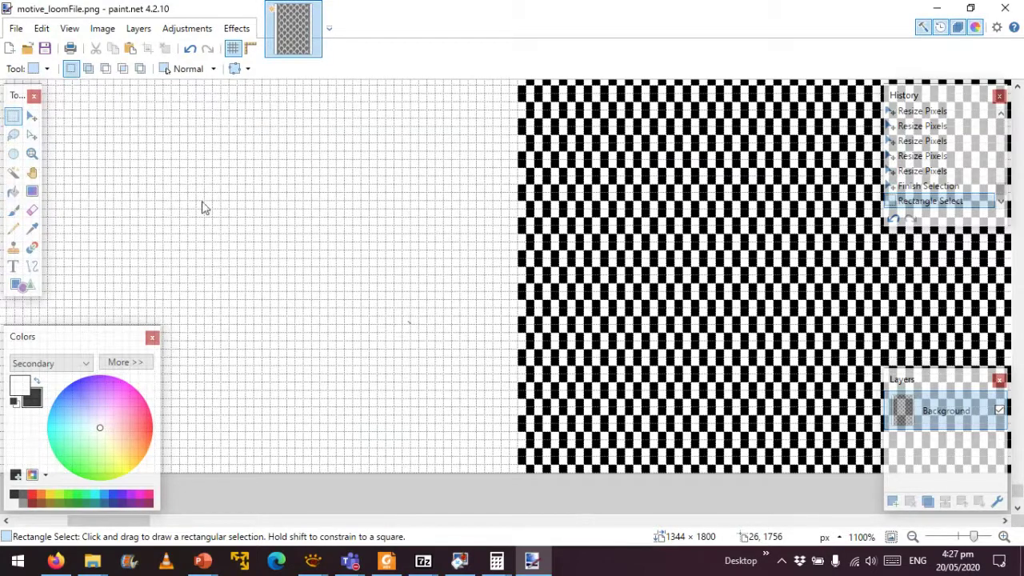
# Set the BMP's bit depth to 4-bit and its dithering level to 0, and complete the save.
pyautogui.click(318, 234)
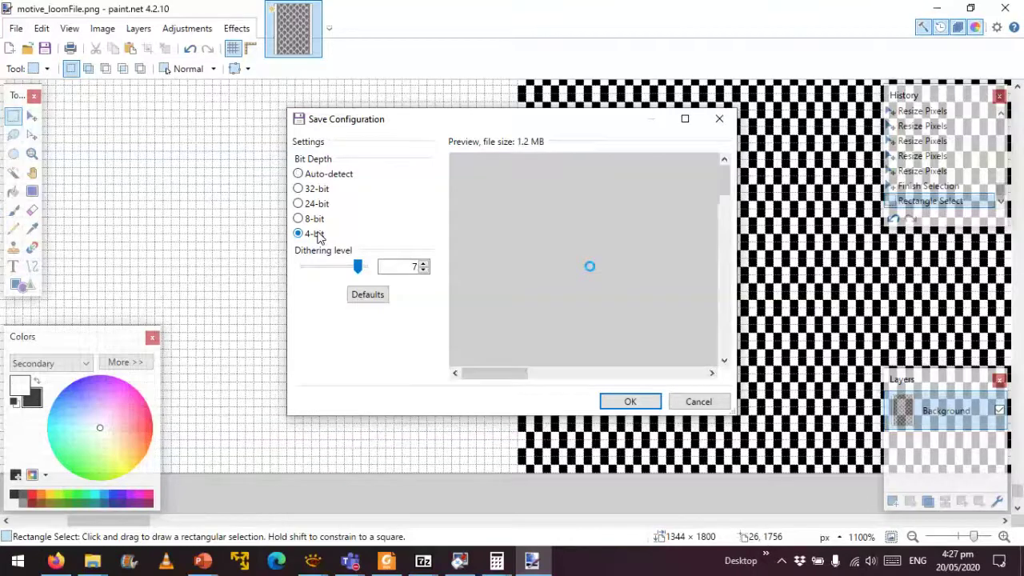
pyautogui.moveTo(358, 266); pyautogui.dragTo(303, 266)
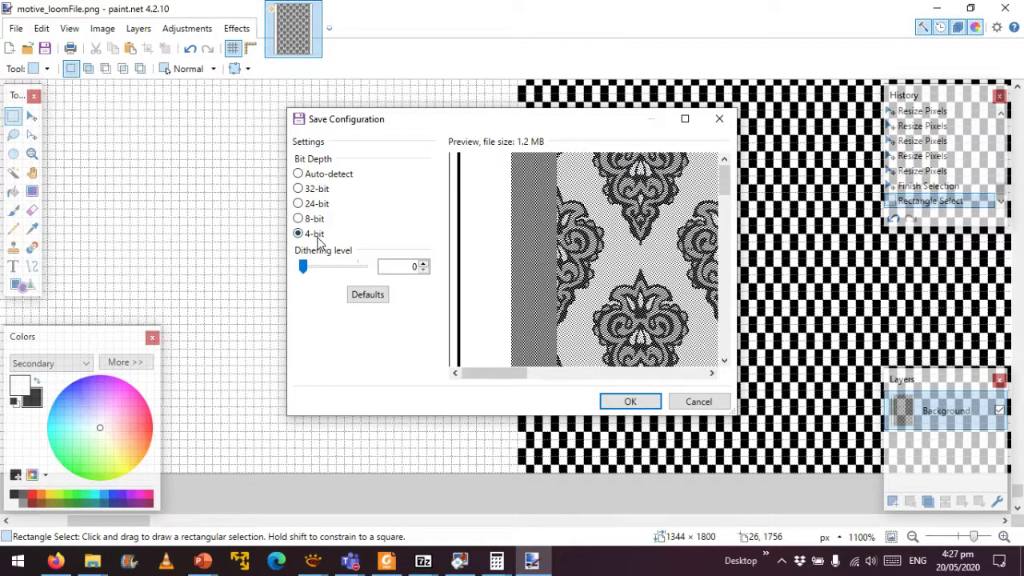
pyautogui.click(614, 403)
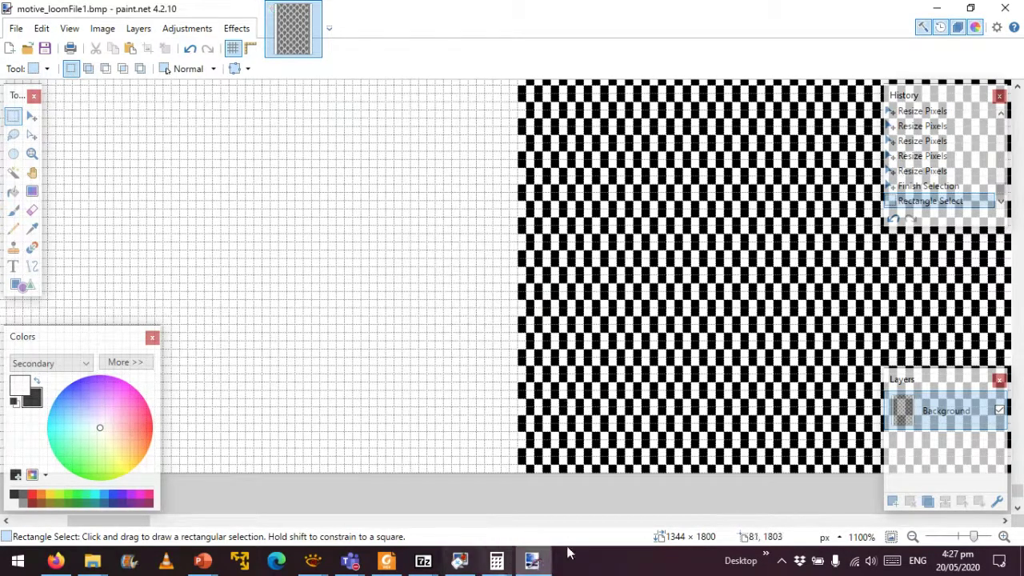
# Launch ArahPaint from the desktop and load motive_loomFile1.bmp from the Jacquard Designing by ArahPaint folder's LoomFile subfolder.
pyautogui.click(532, 560)
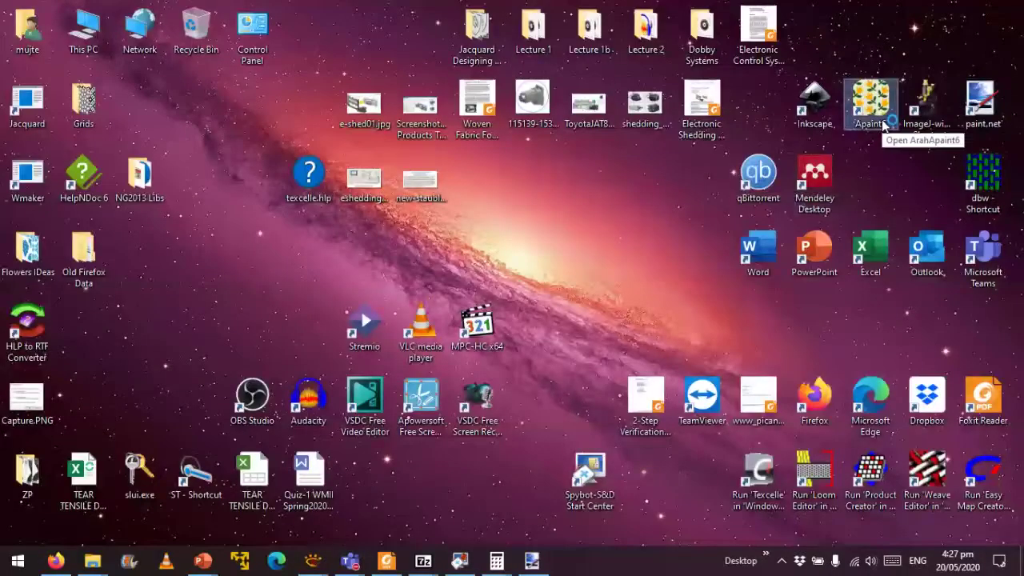
pyautogui.doubleClick(881, 119)
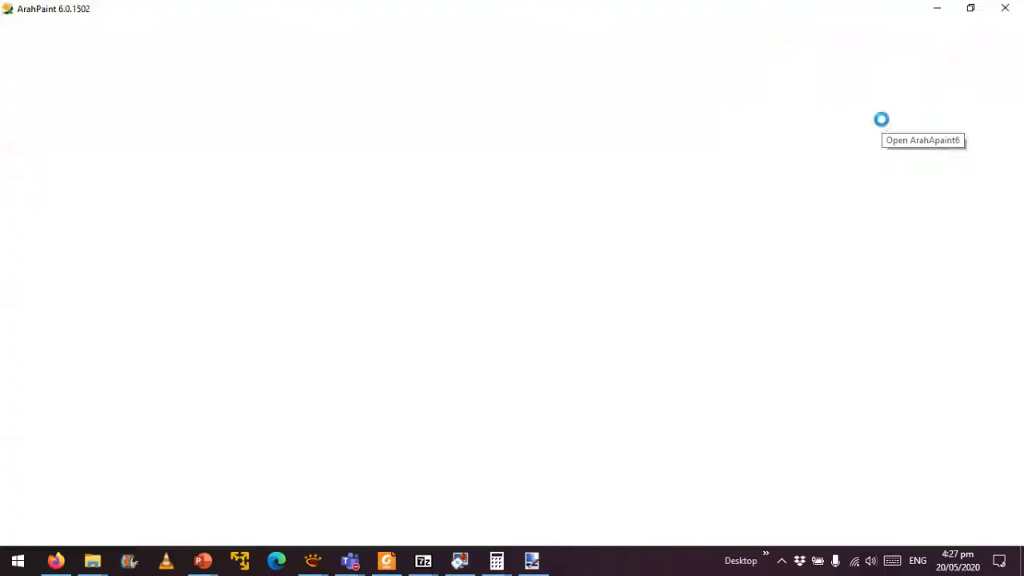
pyautogui.click(12, 26)
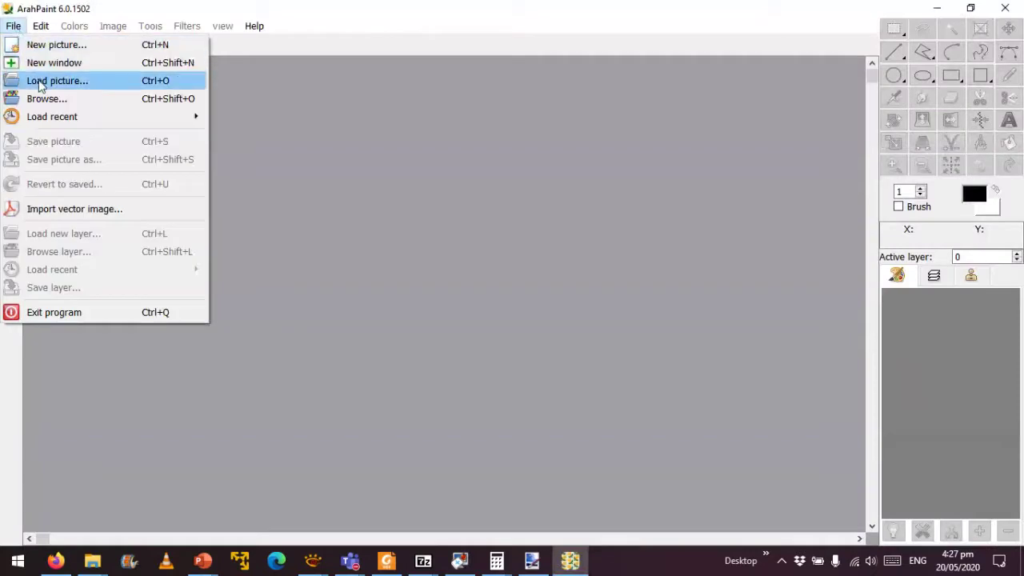
pyautogui.click(40, 81)
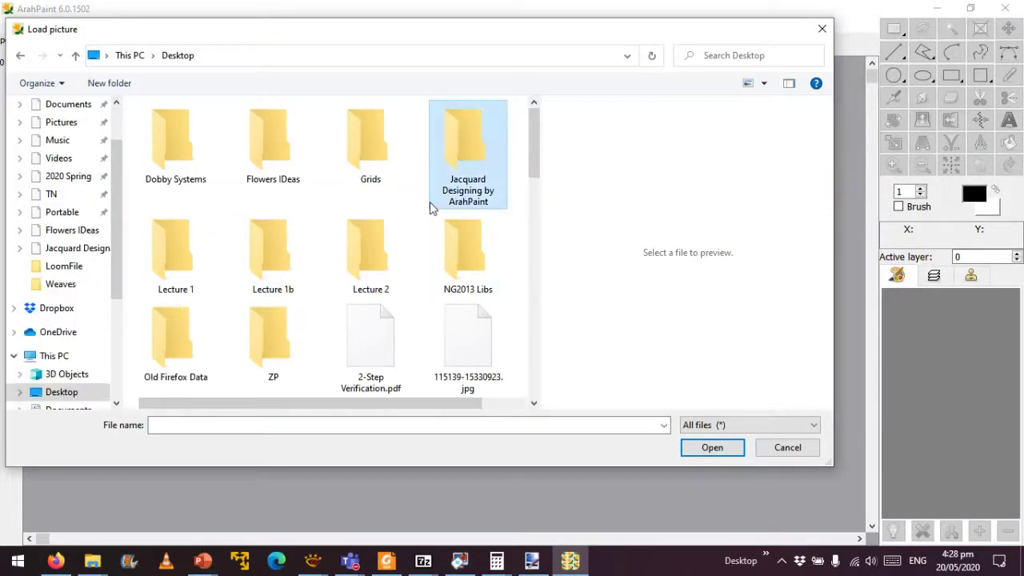
pyautogui.doubleClick(432, 202)
pyautogui.doubleClick(226, 223)
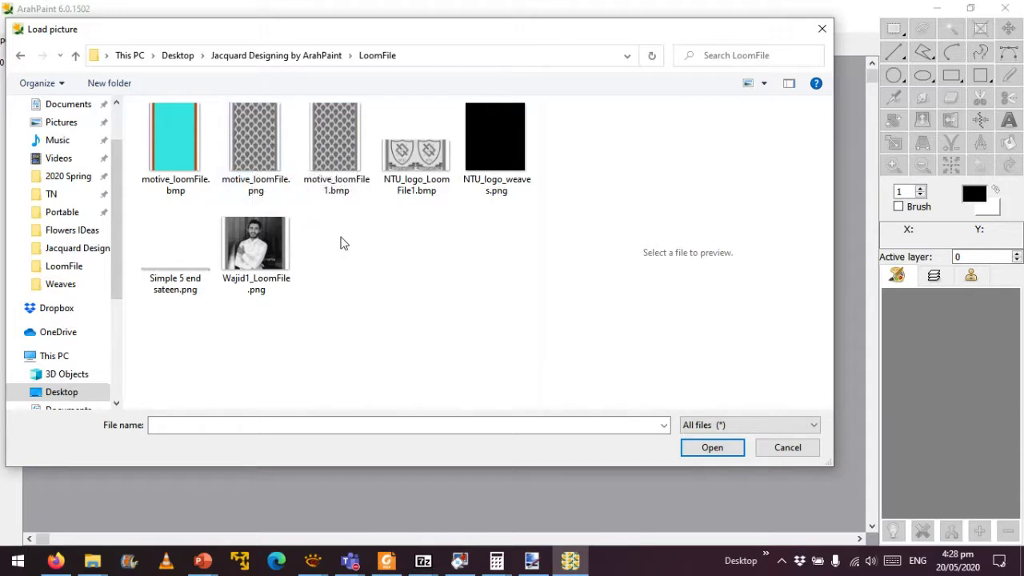
pyautogui.click(331, 158)
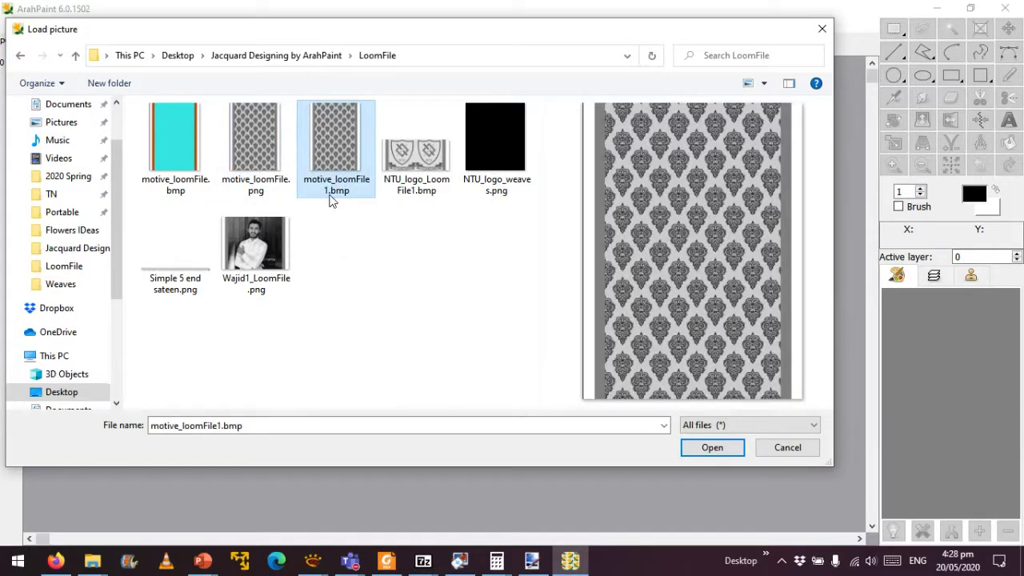
pyautogui.click(725, 454)
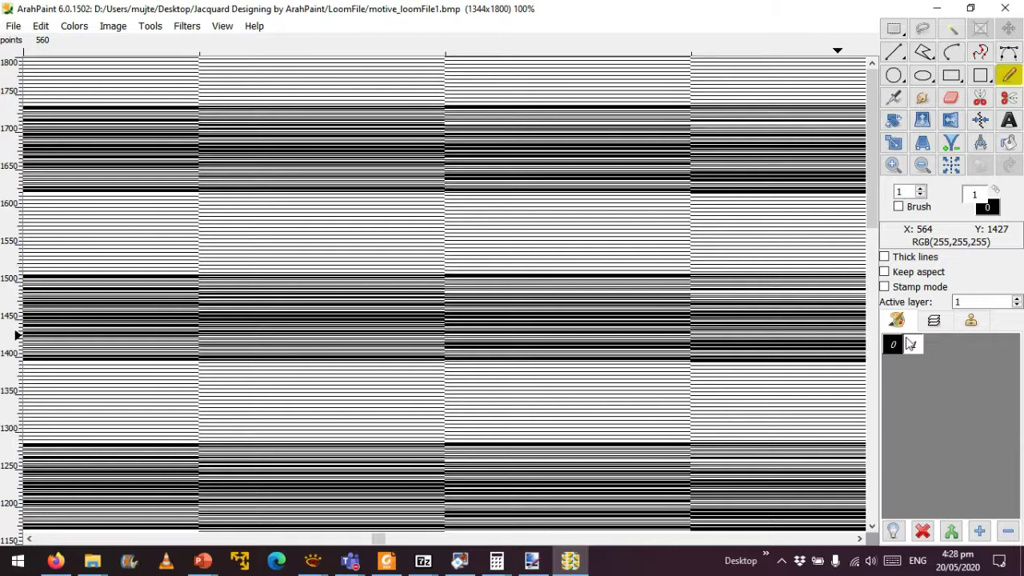
# Switch to paint.net and look over the motif layout of motive_loomFile1.bmp from its upper to its lower edge.
pyautogui.click(534, 561)
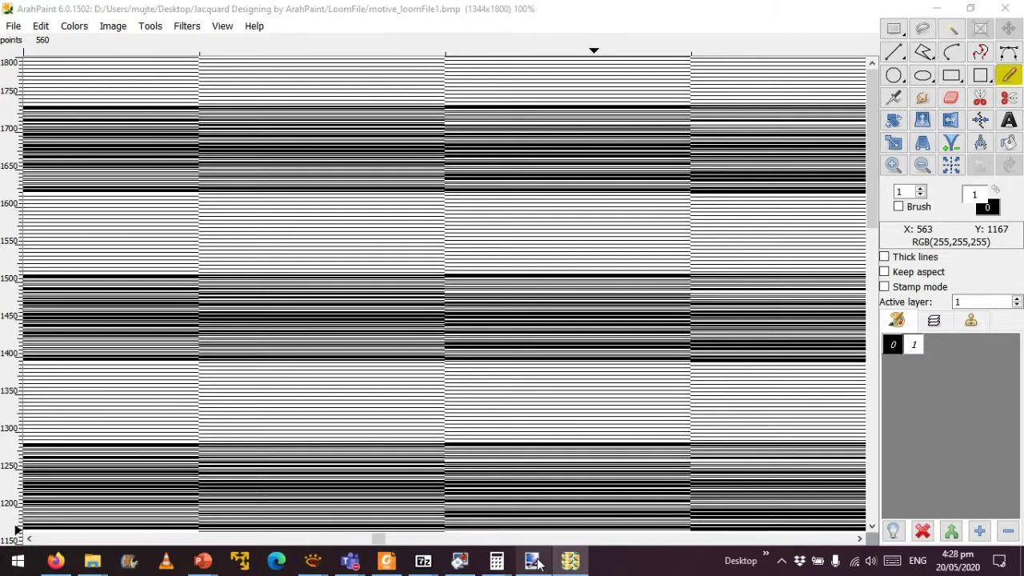
pyautogui.scroll(-10, 483, 397)
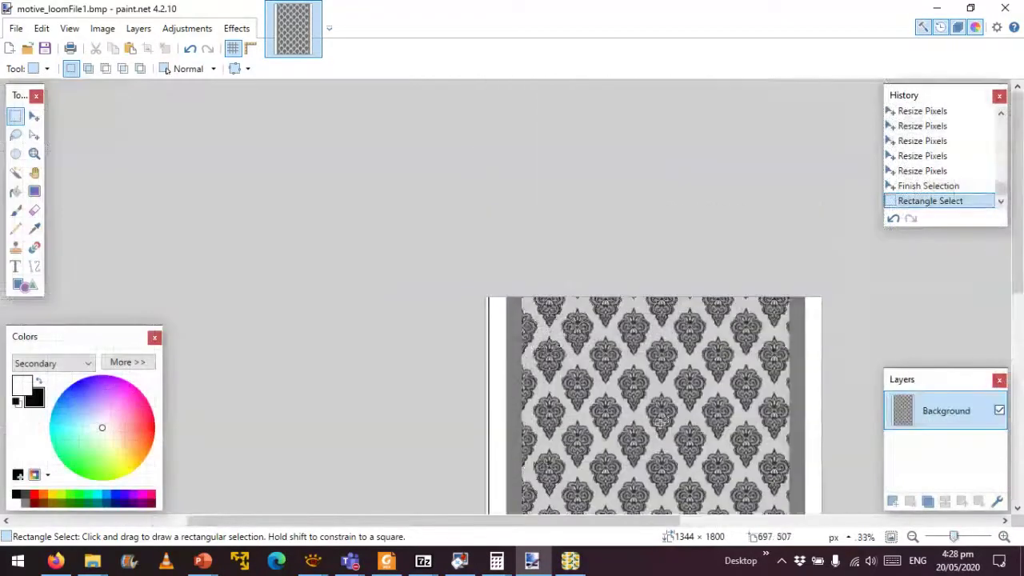
pyautogui.scroll(-3, 662, 421)
pyautogui.moveTo(609, 523); pyautogui.dragTo(698, 522)
pyautogui.scroll(-4, 606, 267)
pyautogui.scroll(4, 606, 266)
pyautogui.scroll(-3, 606, 266)
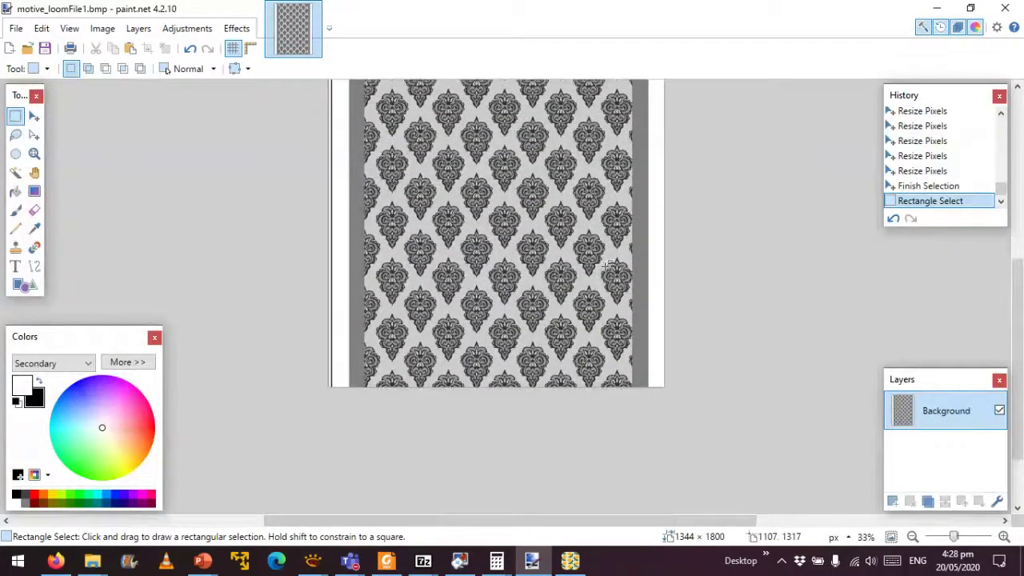
pyautogui.scroll(6, 606, 267)
pyautogui.scroll(-6, 605, 267)
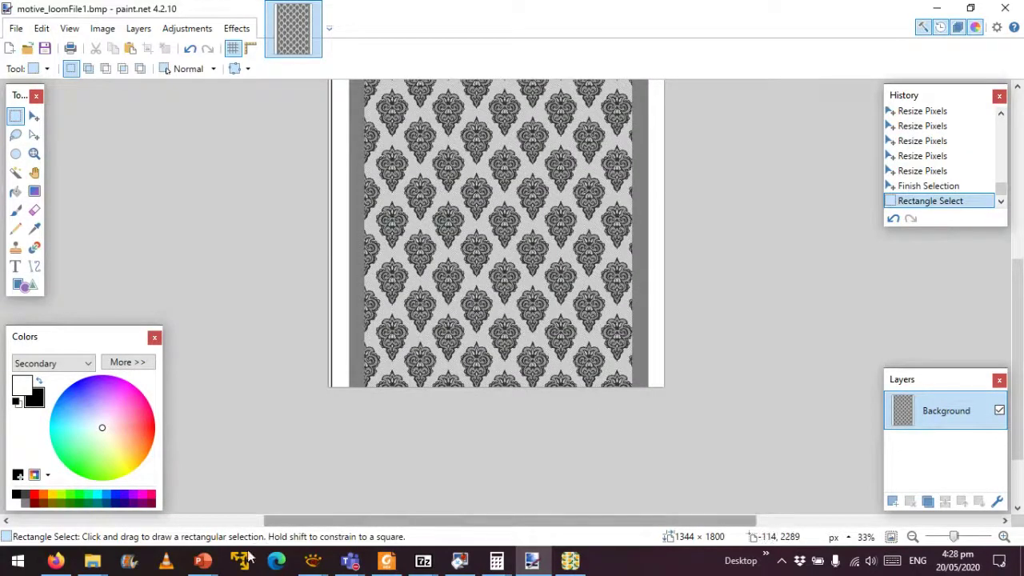
# Switch to the Jacquard Designing Harness Information Incorporation presentation in PowerPoint and examine the hook chart on slide 6.
pyautogui.click(204, 563)
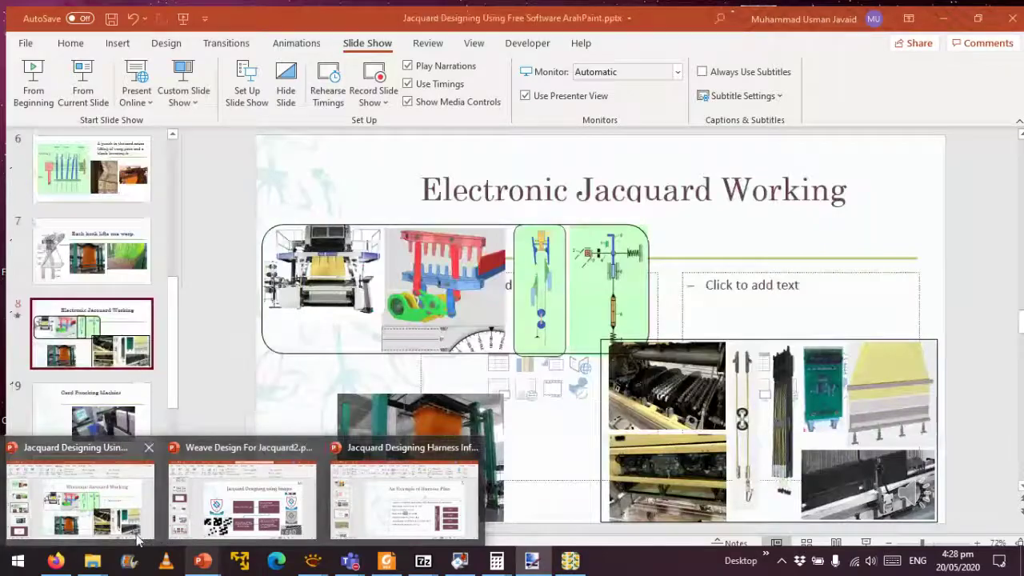
pyautogui.moveTo(369, 506)
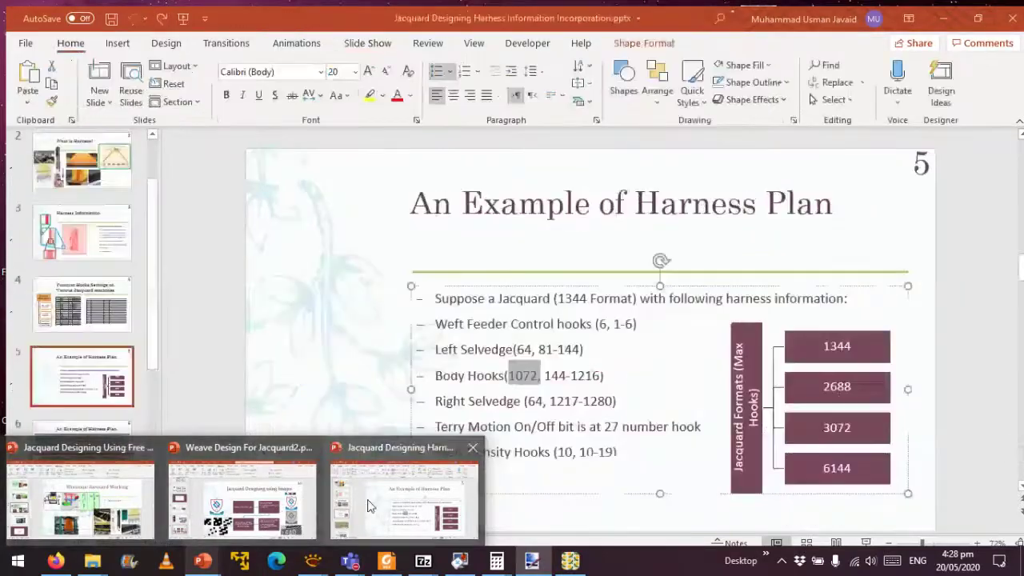
pyautogui.click(370, 506)
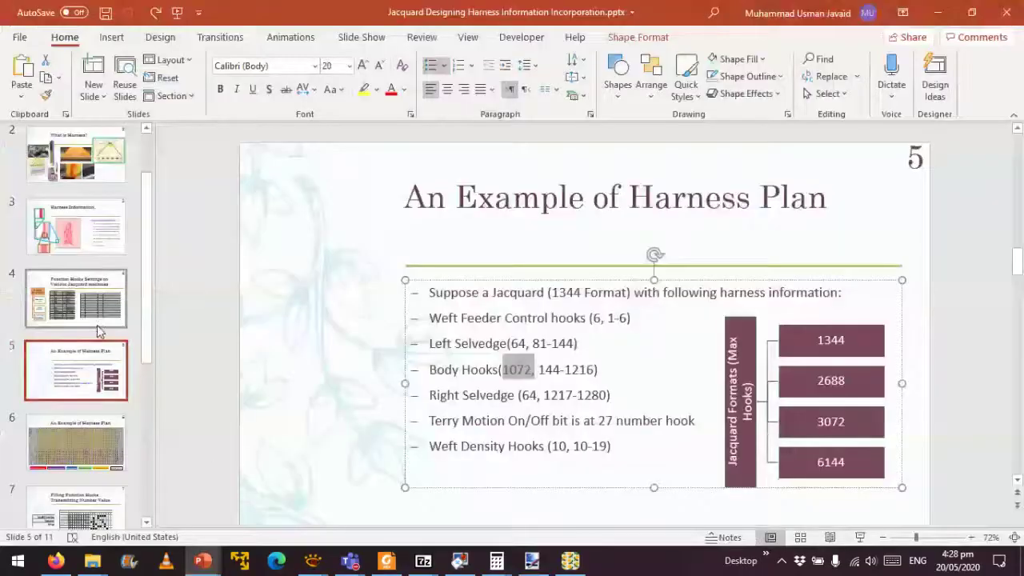
pyautogui.scroll(-5, 97, 324)
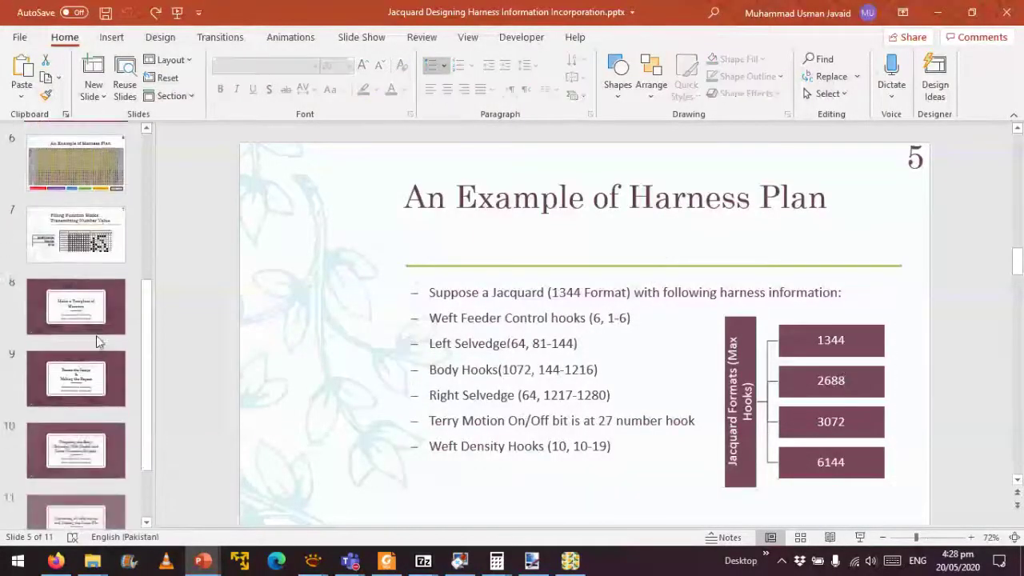
pyautogui.scroll(-1, 482, 352)
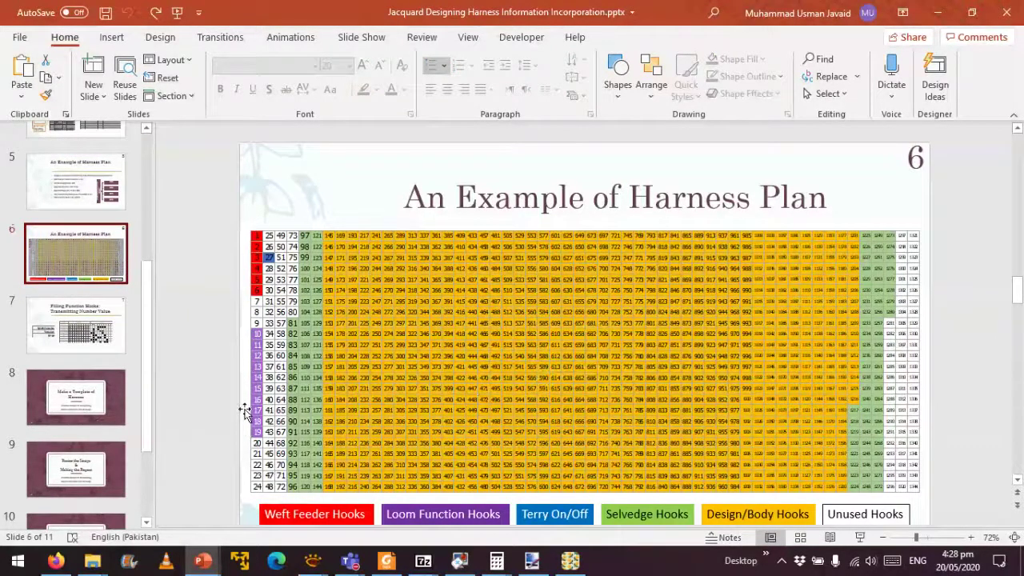
pyautogui.scroll(-1, 354, 397)
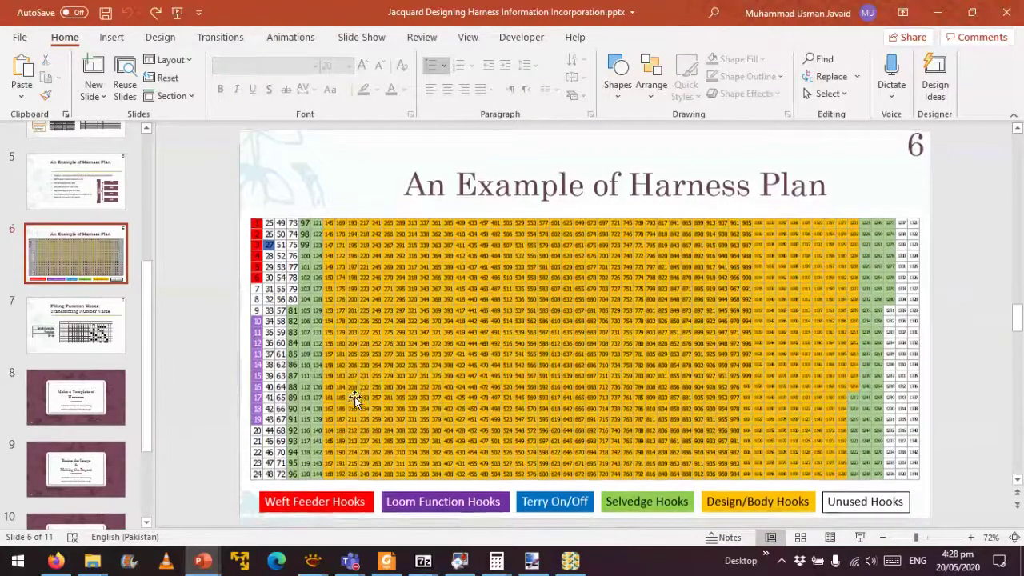
# Minimize the ArahPaint, PowerPoint and paint.net windows to get to the desktop.
pyautogui.click(570, 563)
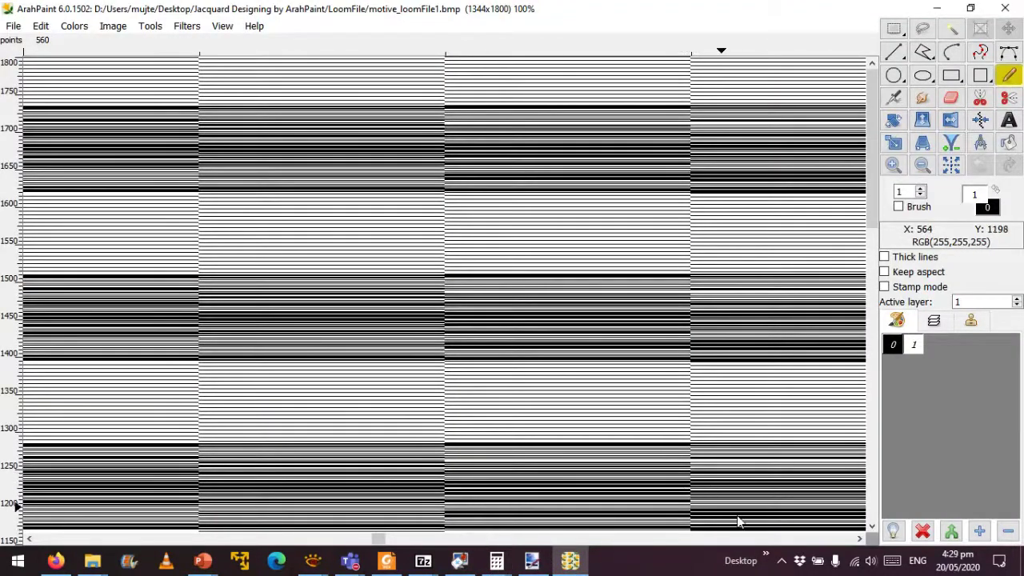
pyautogui.click(938, 8)
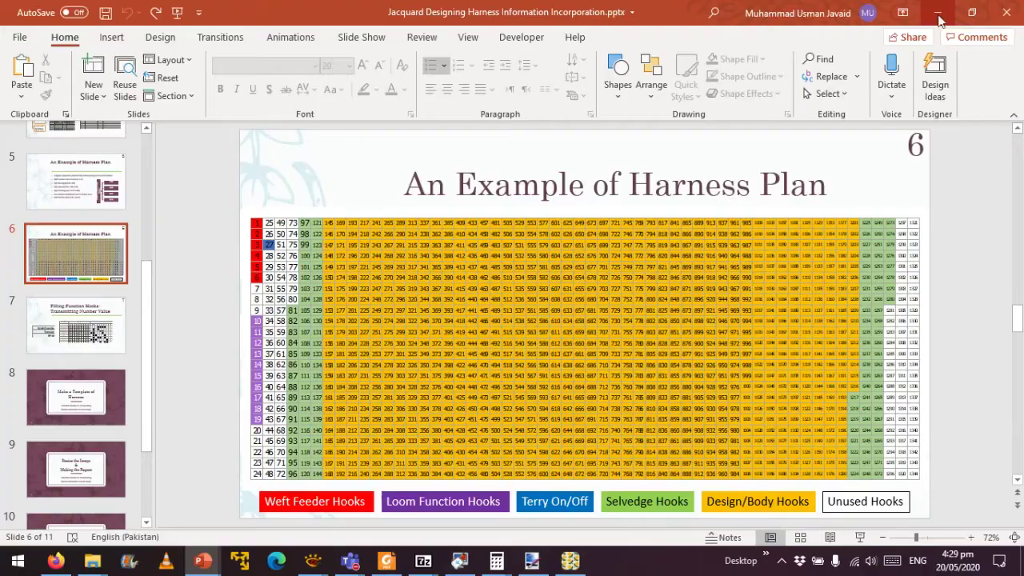
pyautogui.click(941, 9)
pyautogui.click(939, 8)
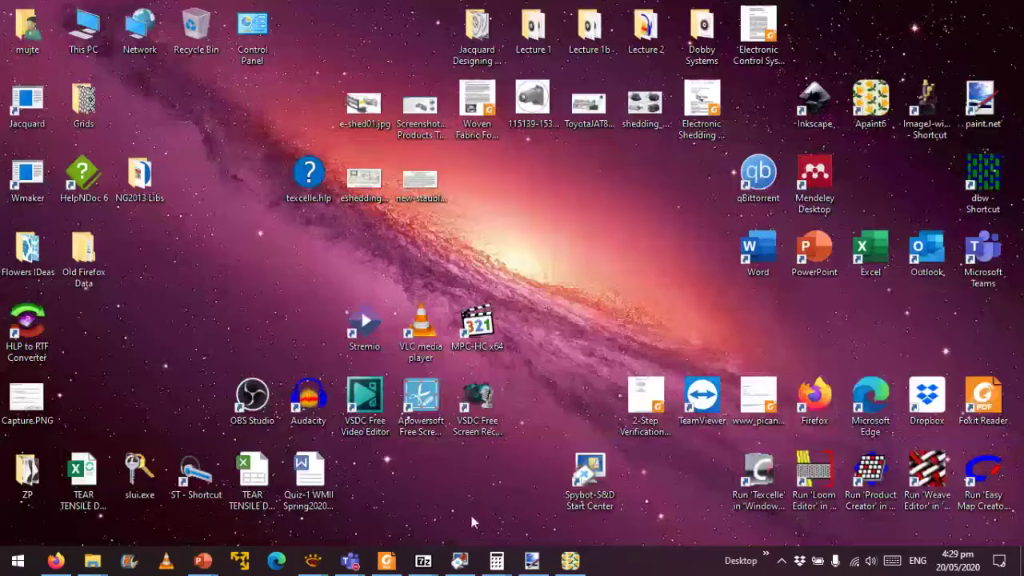
# Hide all icons on the Windows desktop.
pyautogui.moveTo(349, 560)
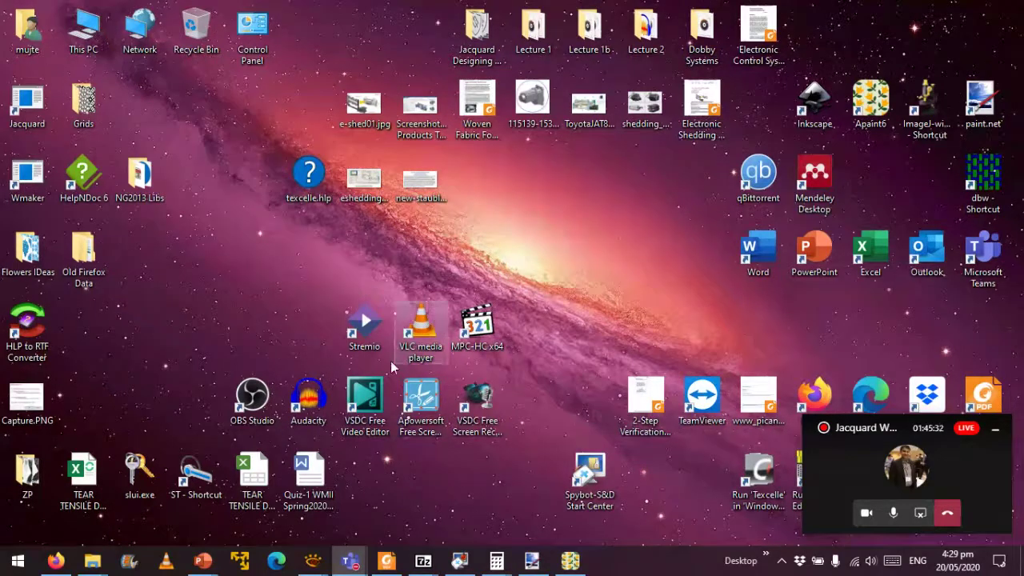
pyautogui.rightClick(530, 273)
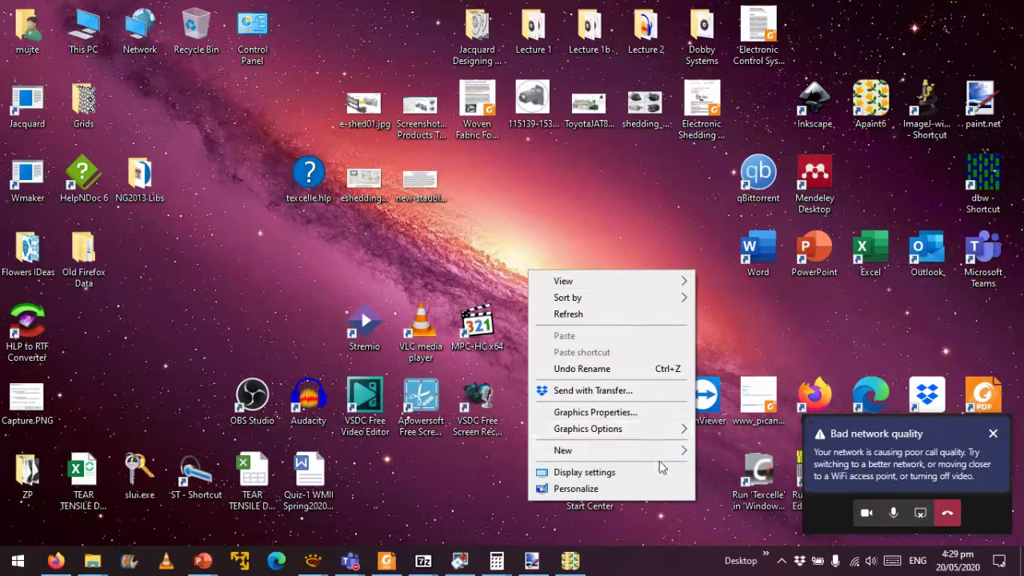
pyautogui.moveTo(676, 288)
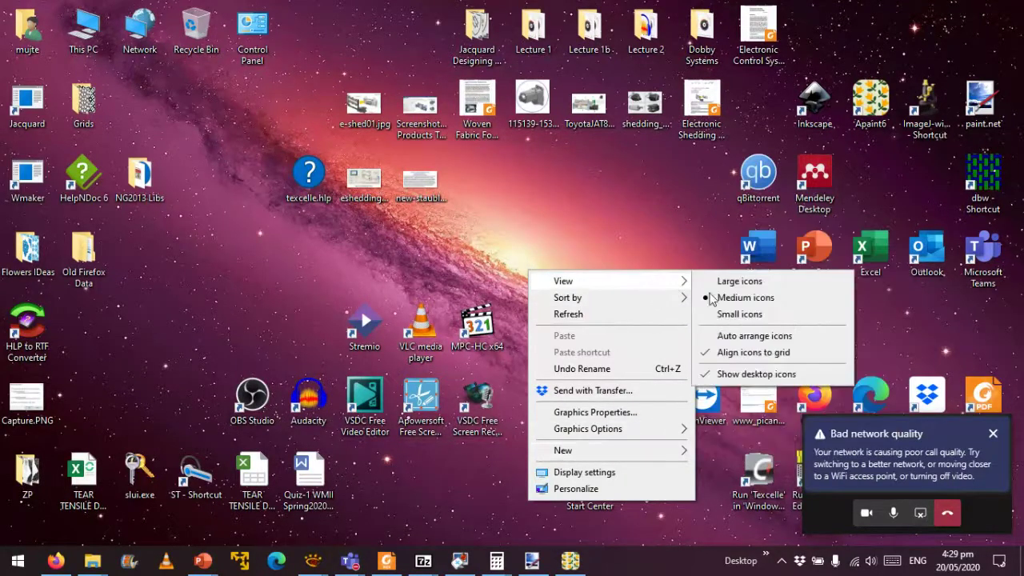
pyautogui.click(775, 376)
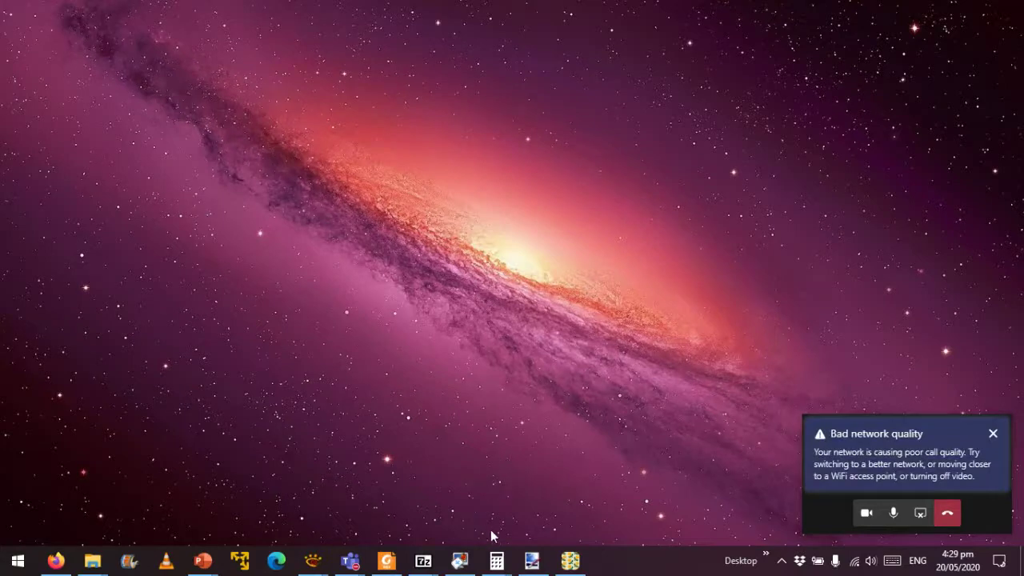
# Switch to ArahPaint and create a new picture 5 pixels wide and 10 pixels high, with 8-bit color palette and white fill.
pyautogui.moveTo(533, 568)
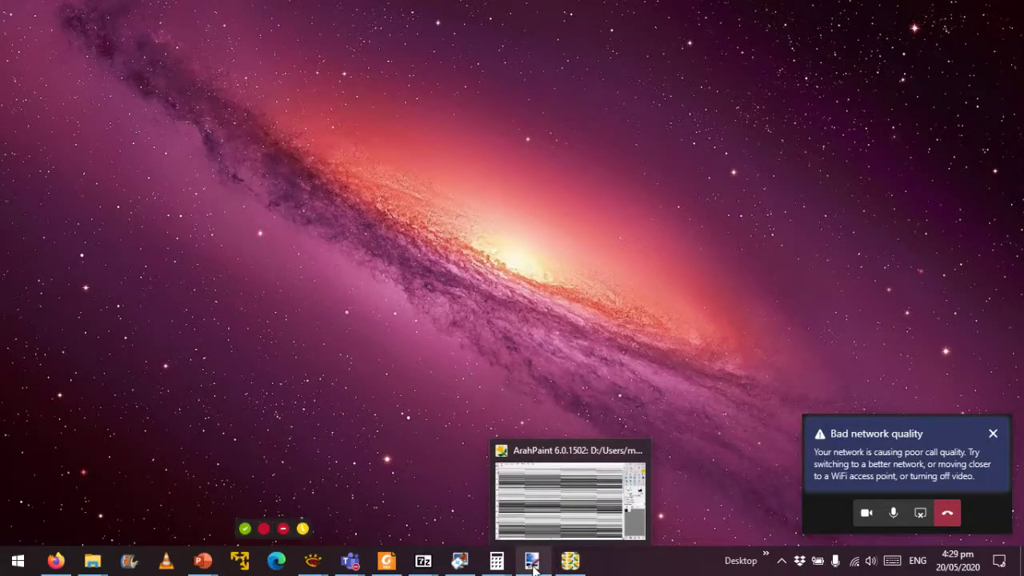
pyautogui.click(532, 563)
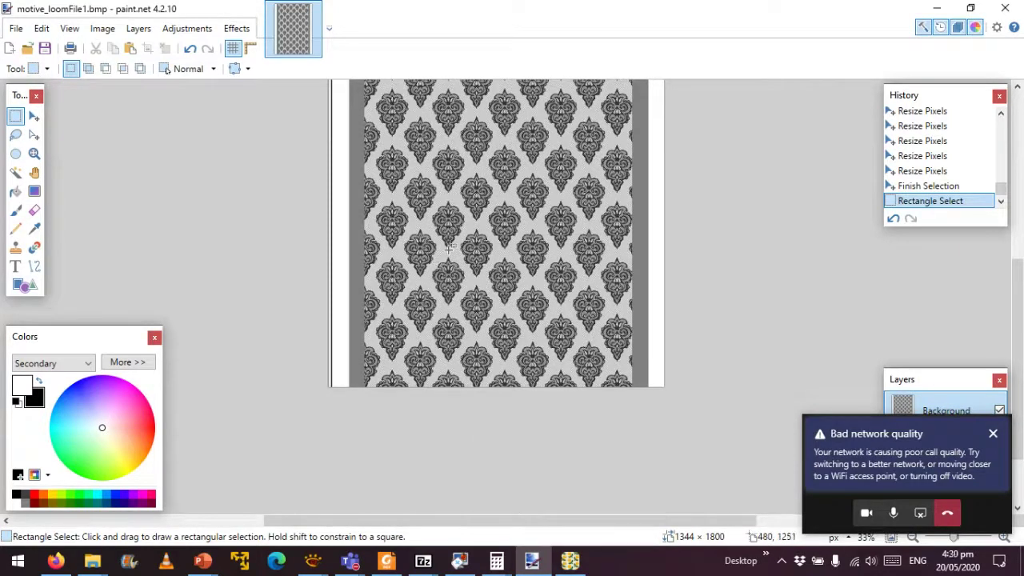
pyautogui.click(570, 562)
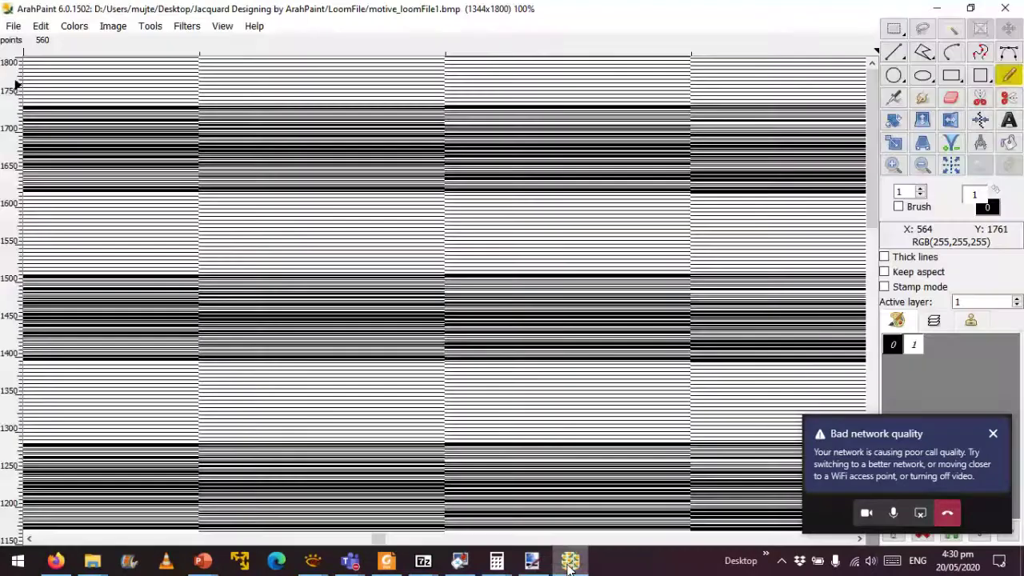
pyautogui.click(12, 26)
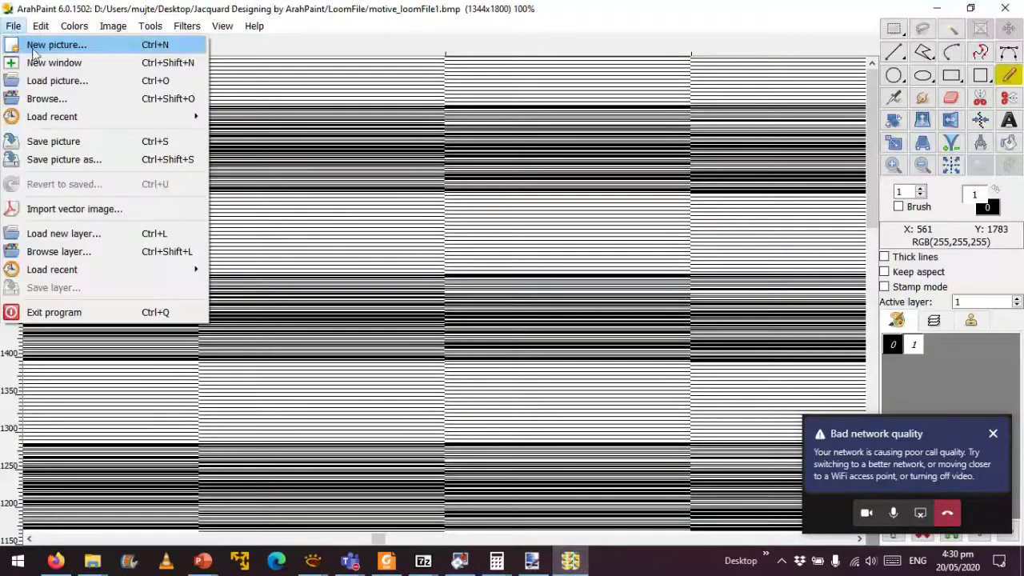
pyautogui.click(56, 45)
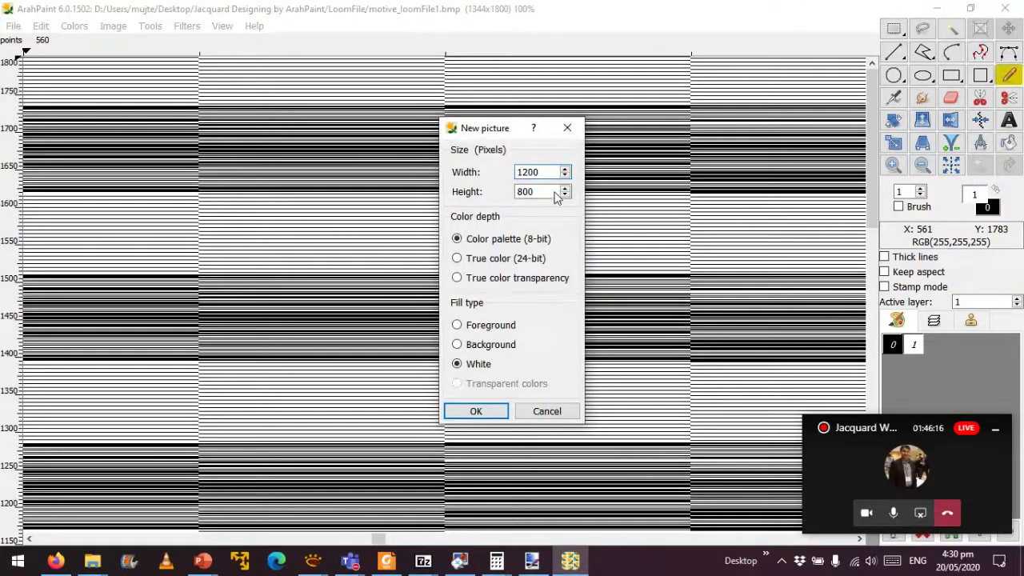
pyautogui.moveTo(541, 192); pyautogui.dragTo(472, 192)
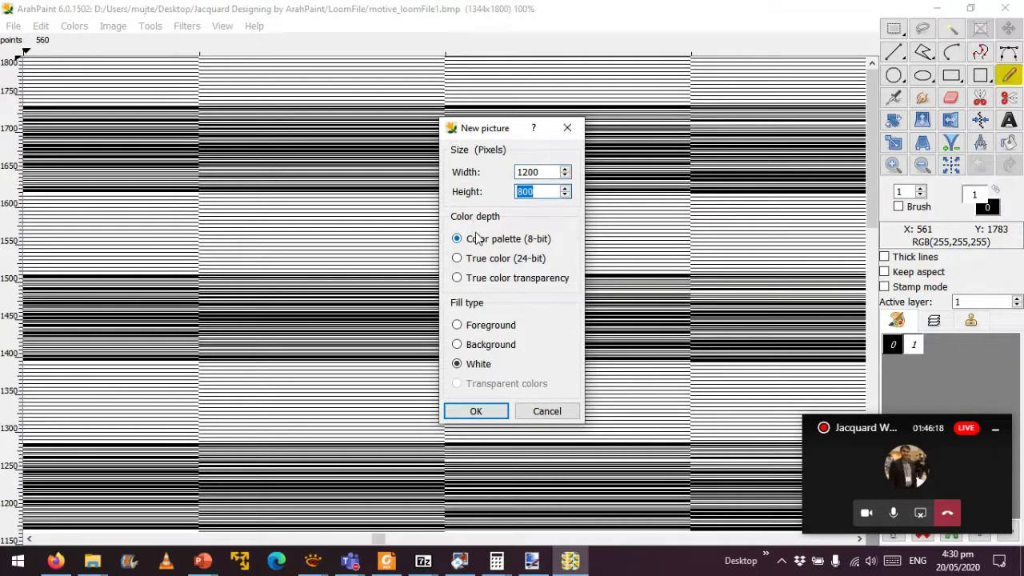
pyautogui.write('5')
pyautogui.moveTo(564, 173); pyautogui.dragTo(485, 186)
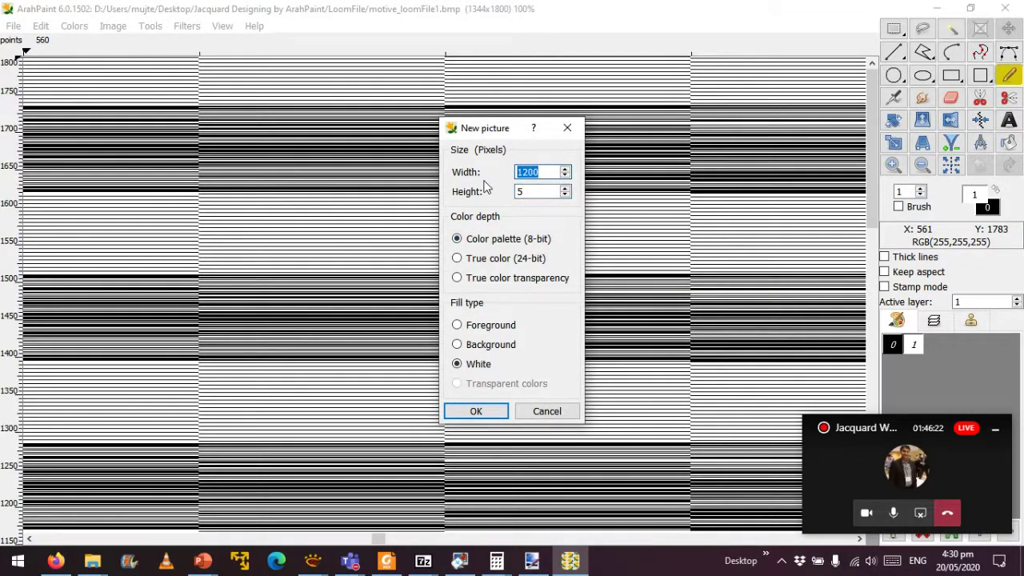
pyautogui.write('1')
pyautogui.moveTo(547, 200); pyautogui.dragTo(477, 195)
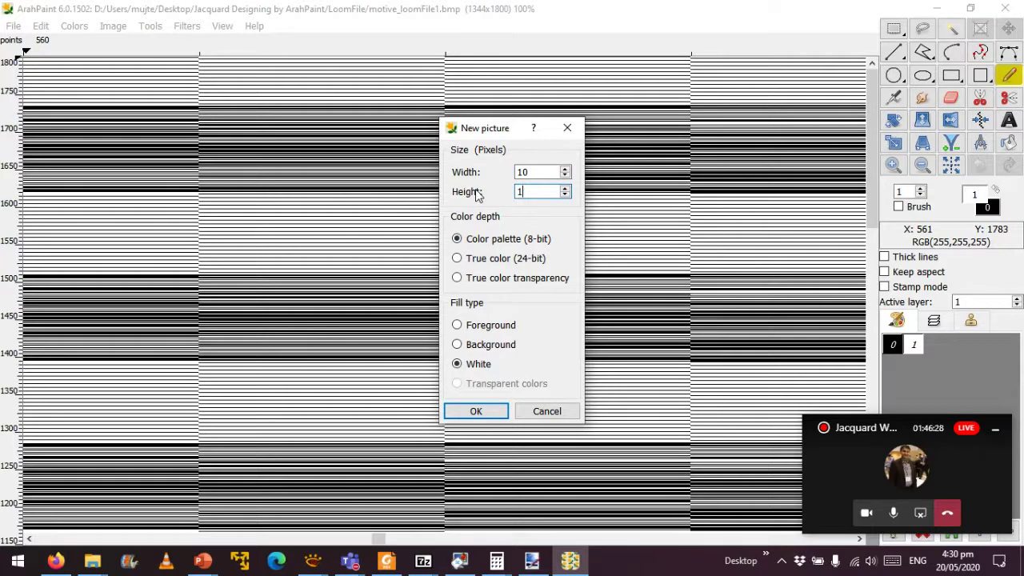
pyautogui.click(528, 170)
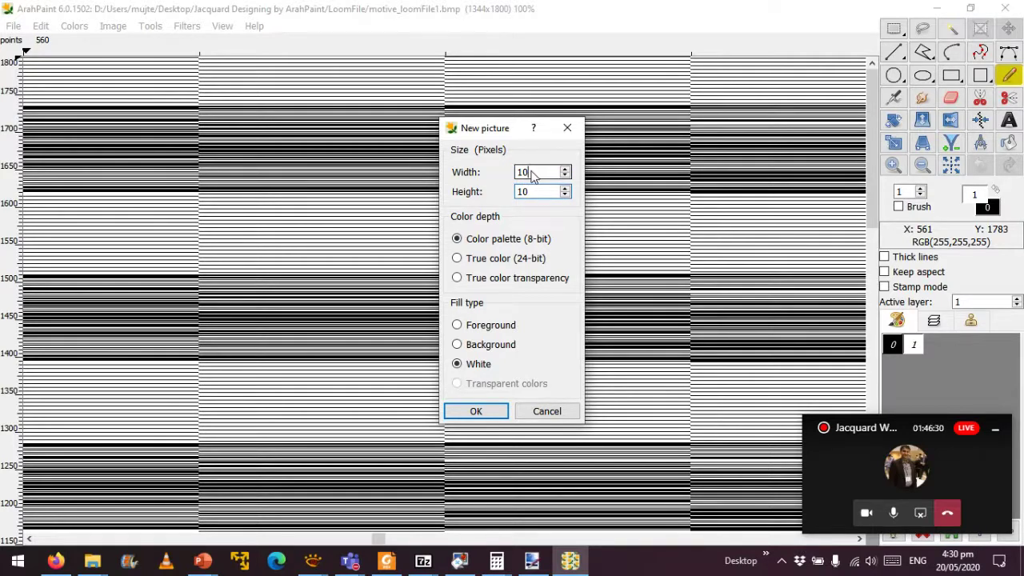
pyautogui.moveTo(535, 171); pyautogui.dragTo(464, 164)
pyautogui.click(477, 410)
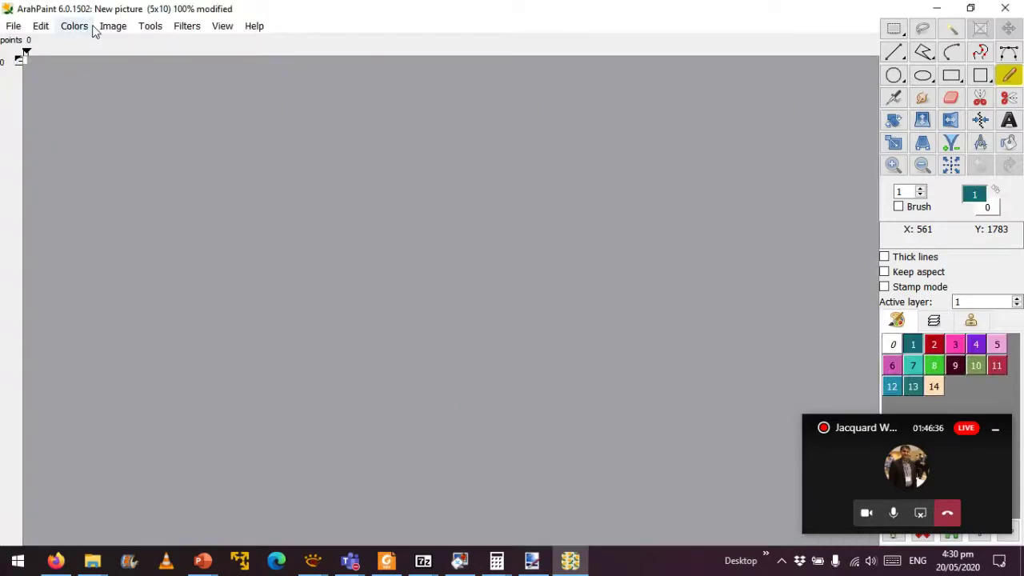
# Change palette color 1, the drawing color of the new picture, to black (RGB 0, 0, 0).
pyautogui.scroll(10, 293, 180)
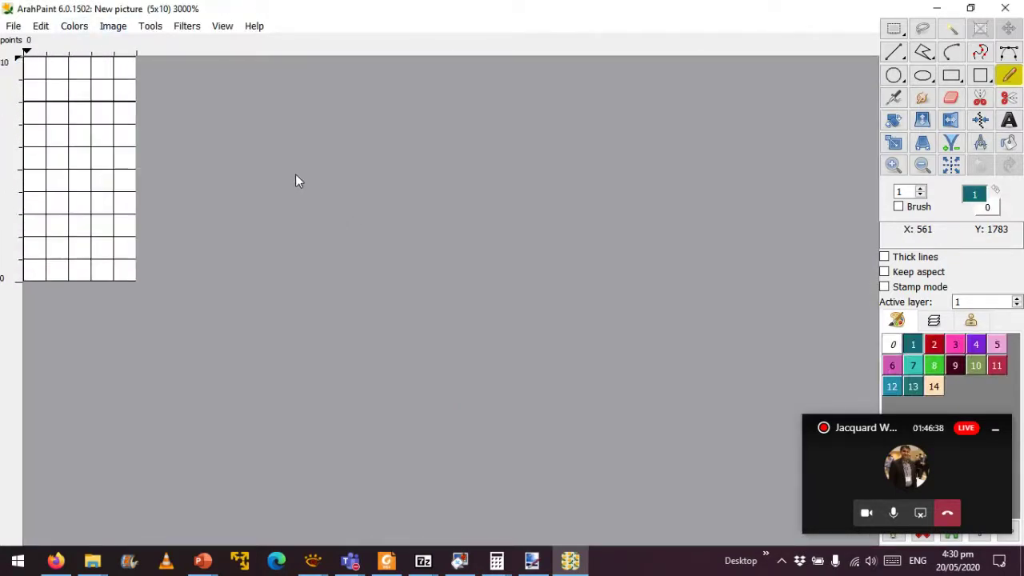
pyautogui.doubleClick(983, 202)
pyautogui.moveTo(682, 255); pyautogui.dragTo(658, 338)
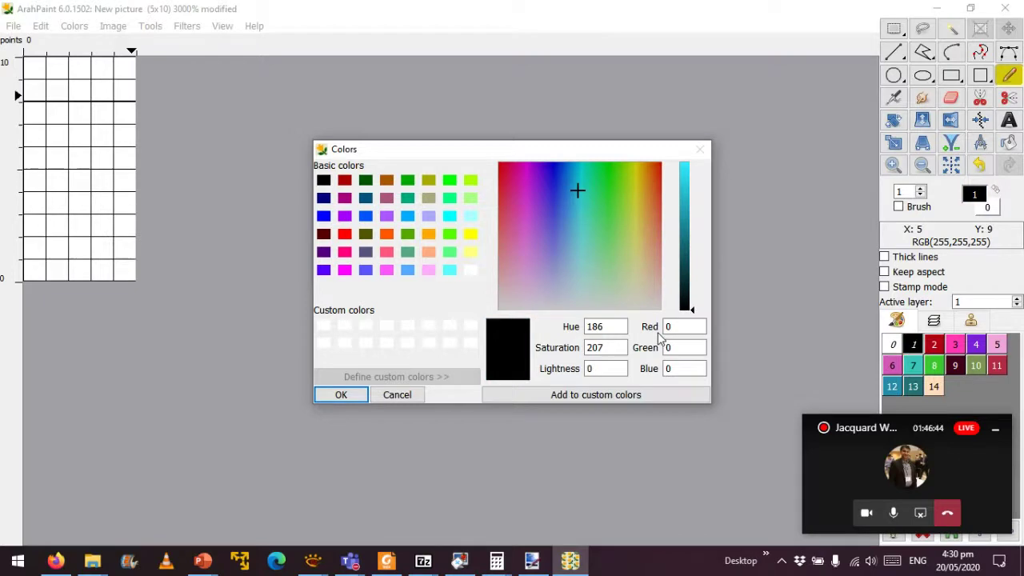
pyautogui.click(347, 397)
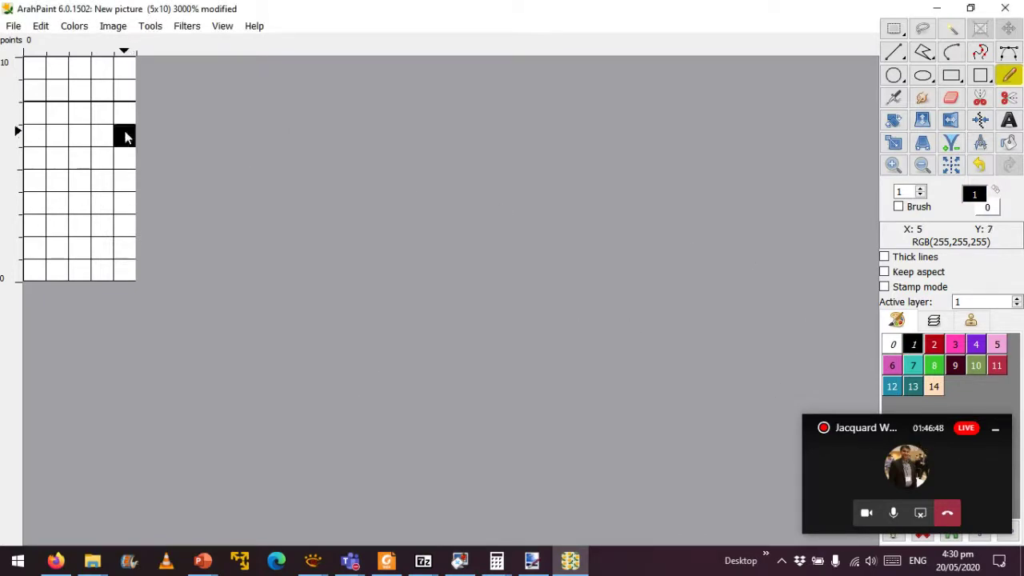
# Open the program's About information.
pyautogui.click(254, 25)
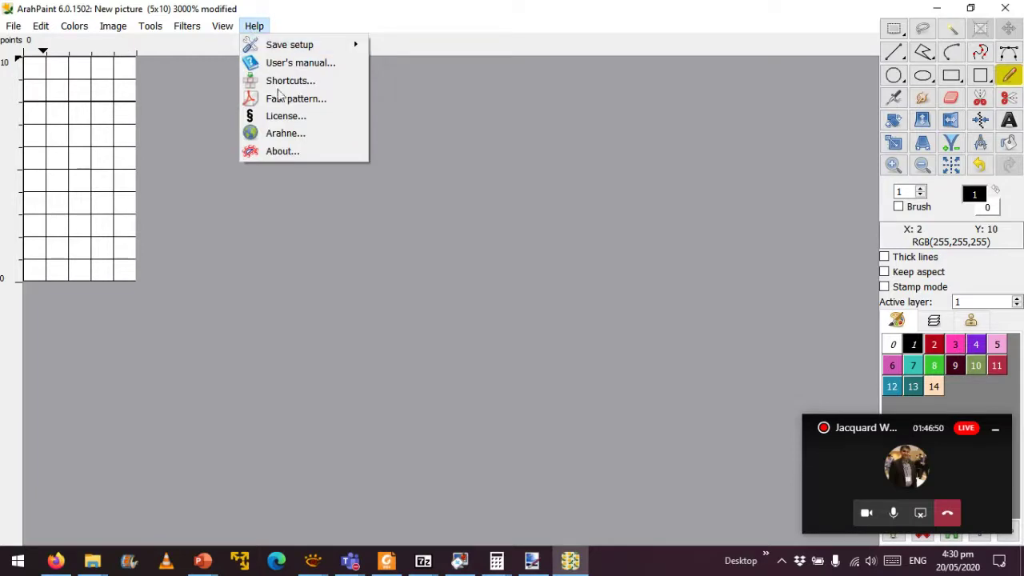
pyautogui.click(304, 160)
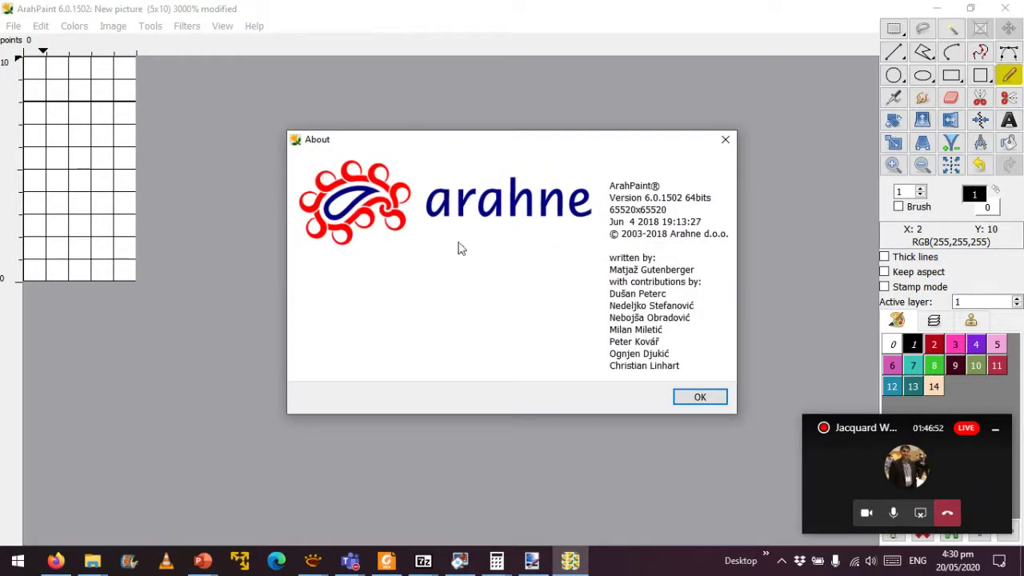